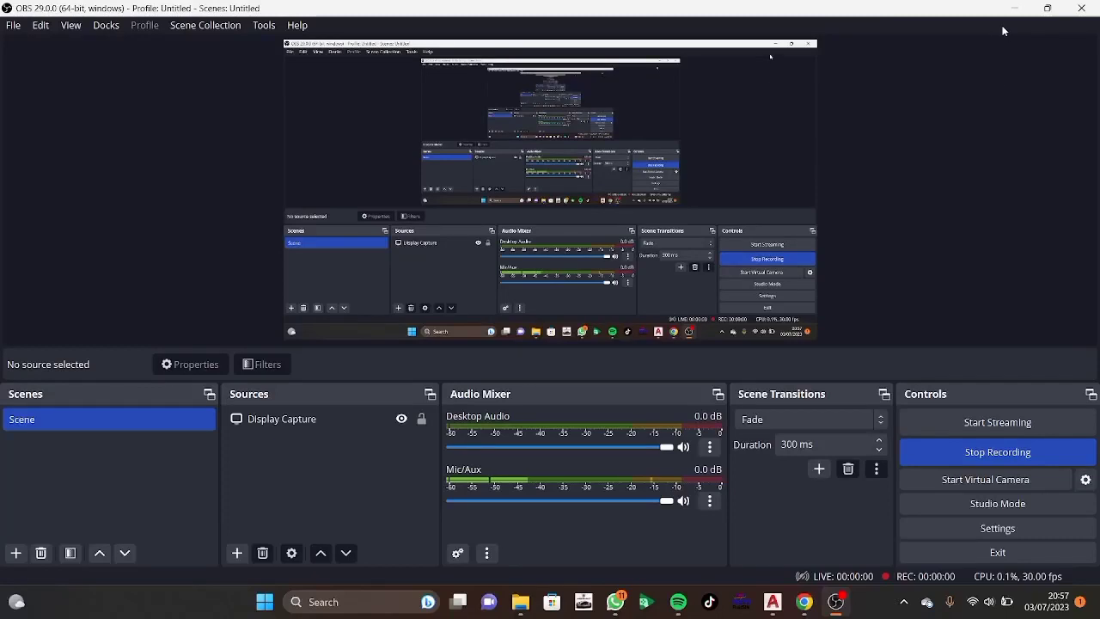
Minimize OBS Studio and bring the empty AutoCAD Drawing1 to the front.
{"action": "left_click", "coordinate": [1014, 8]}
{"action": "left_click", "coordinate": [772, 602]}
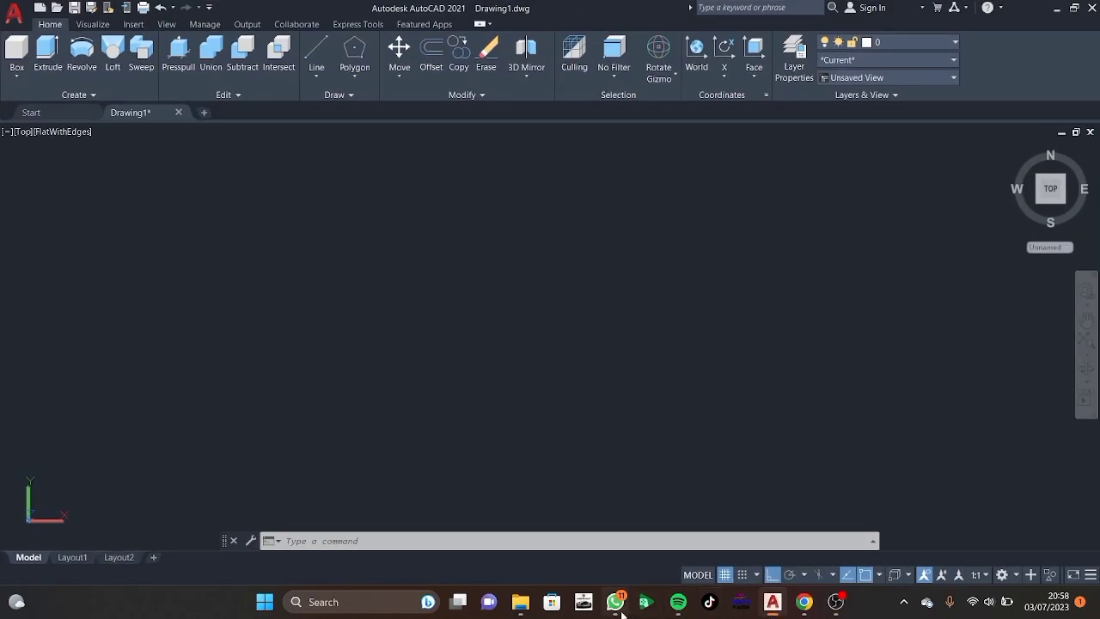
{"action": "left_click", "coordinate": [623, 612]}
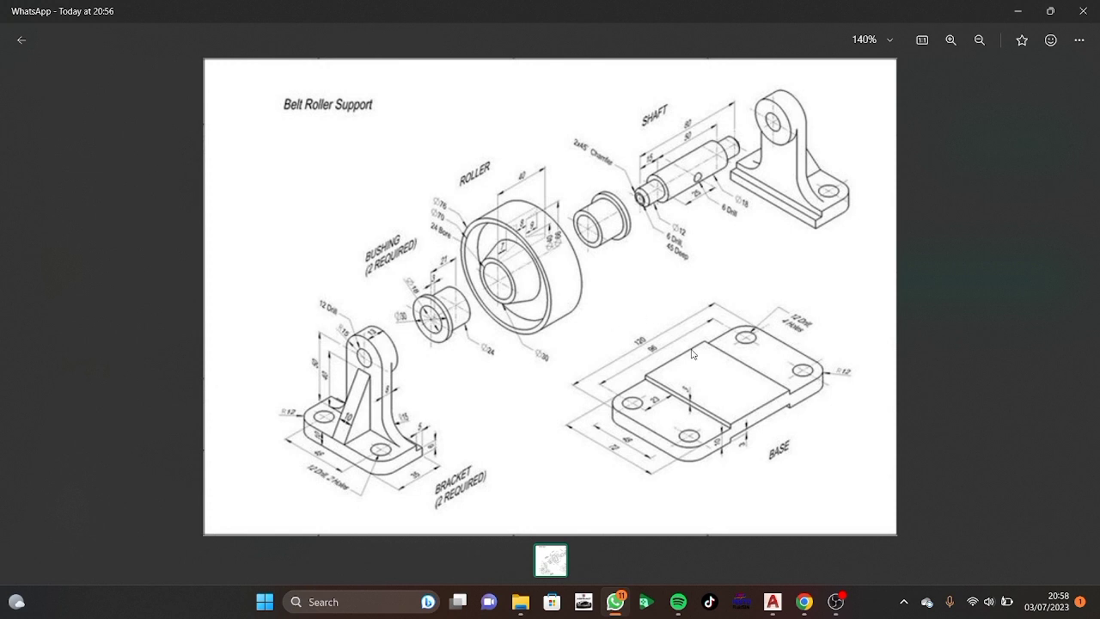
{"action": "left_click", "coordinate": [772, 601]}
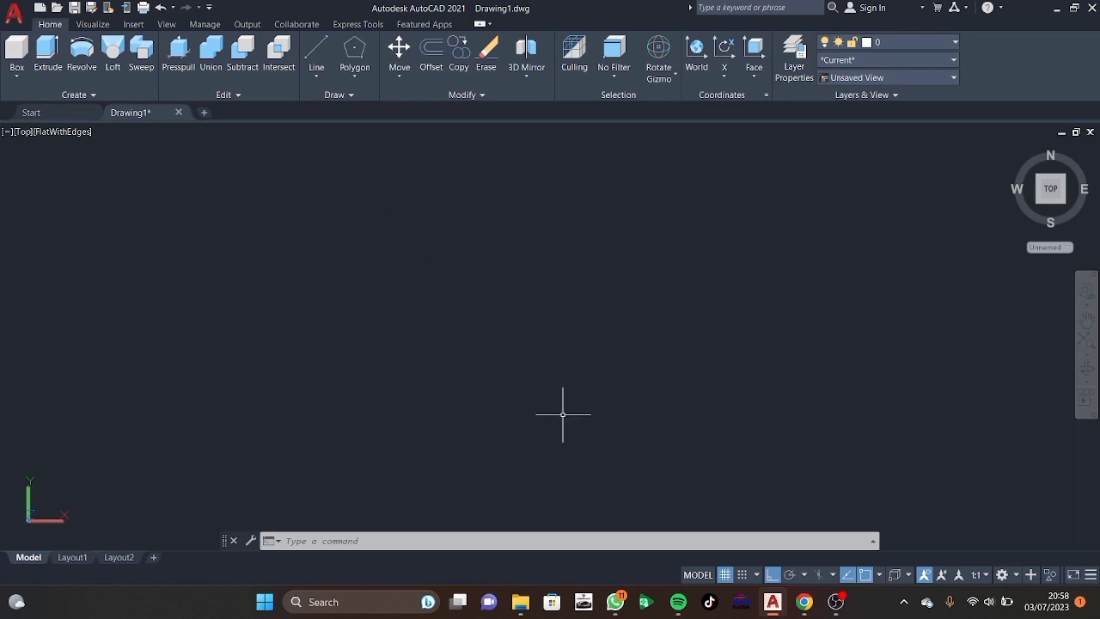
Choose the Drafting & Annotation workspace from the status-bar workspace menu.
{"action": "left_click", "coordinate": [1002, 575]}
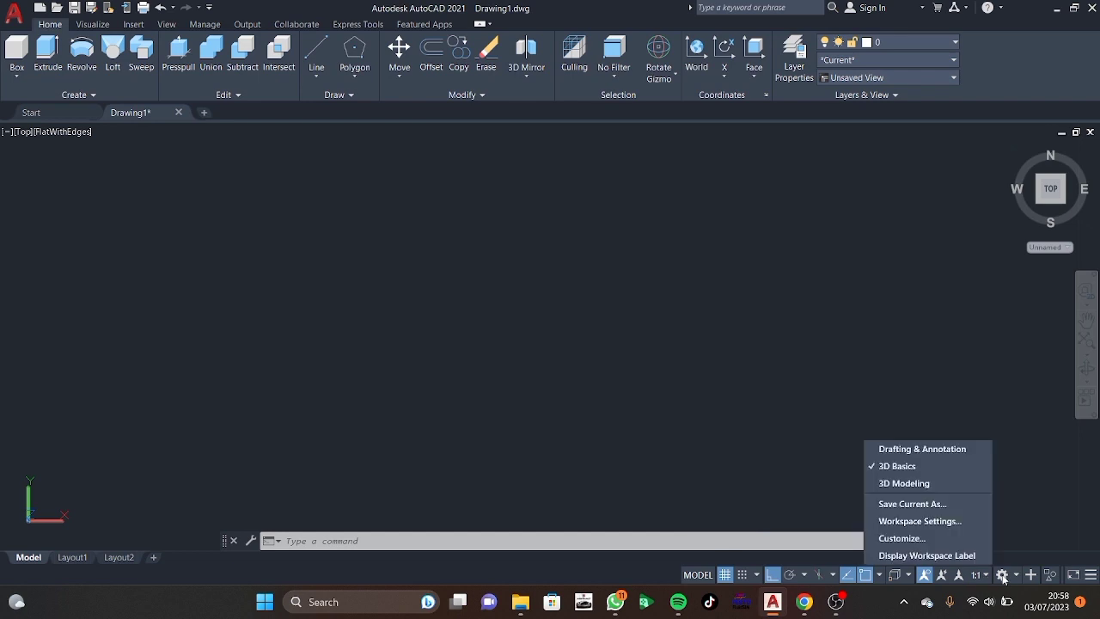
{"action": "left_click", "coordinate": [922, 448]}
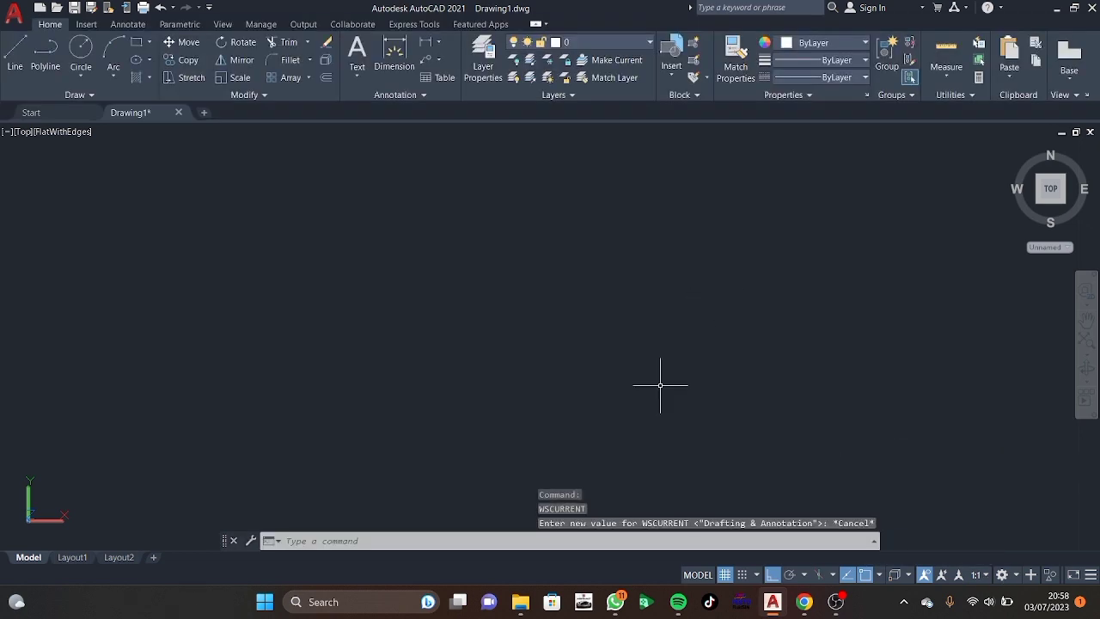
Draw a 120 by 72 rectangle from a picked corner and refit the view around it.
{"action": "left_click", "coordinate": [137, 44]}
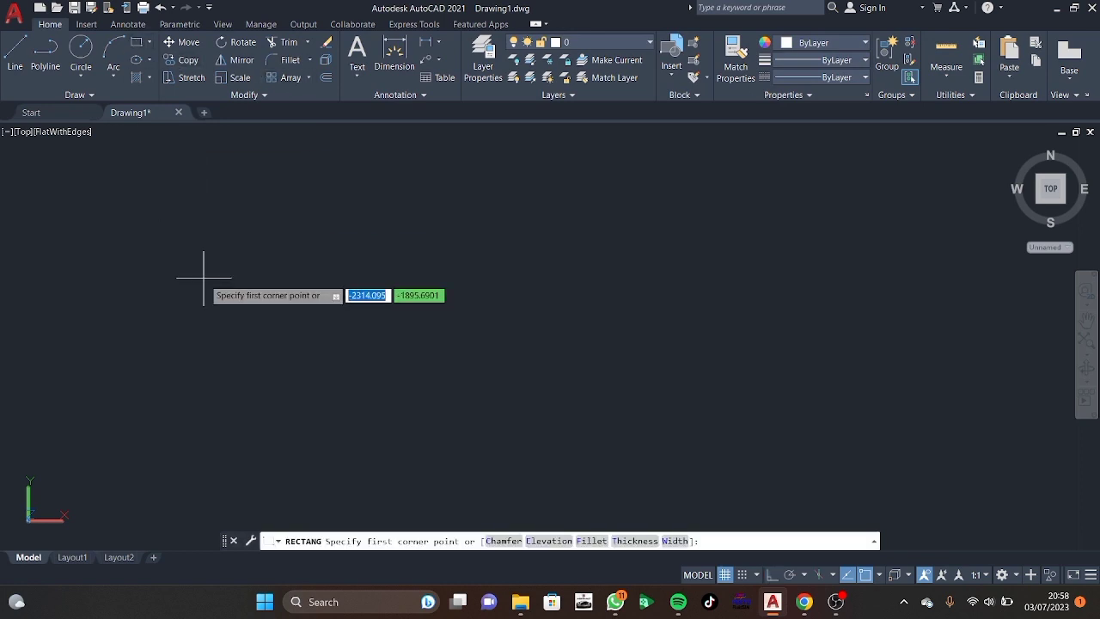
{"action": "left_click", "coordinate": [335, 273]}
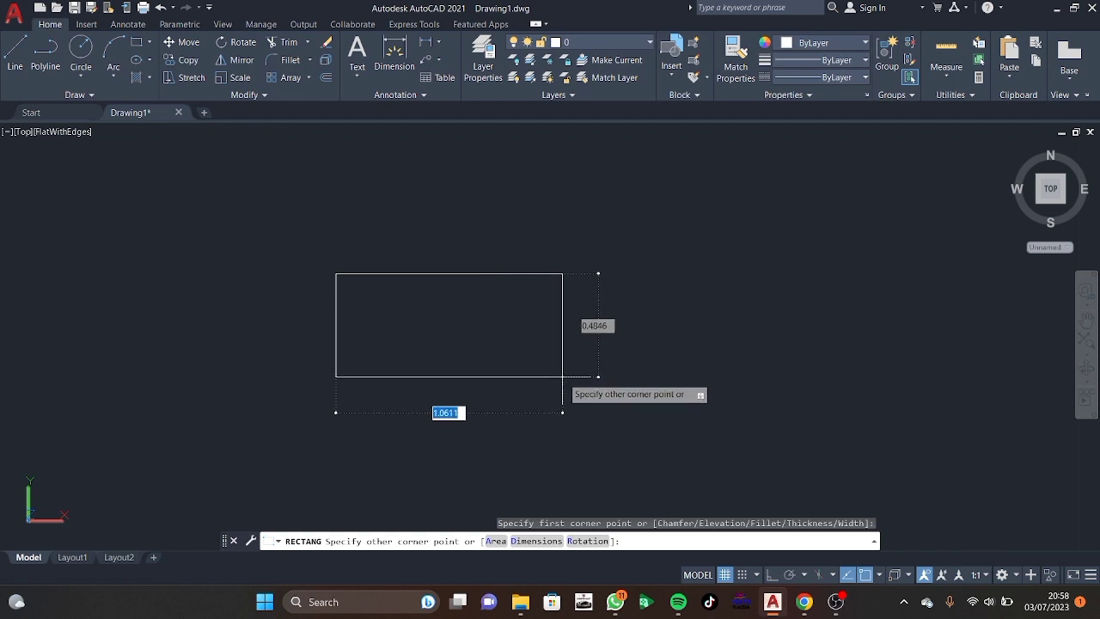
{"action": "type", "text": "120"}
{"action": "key", "text": "Tab"}
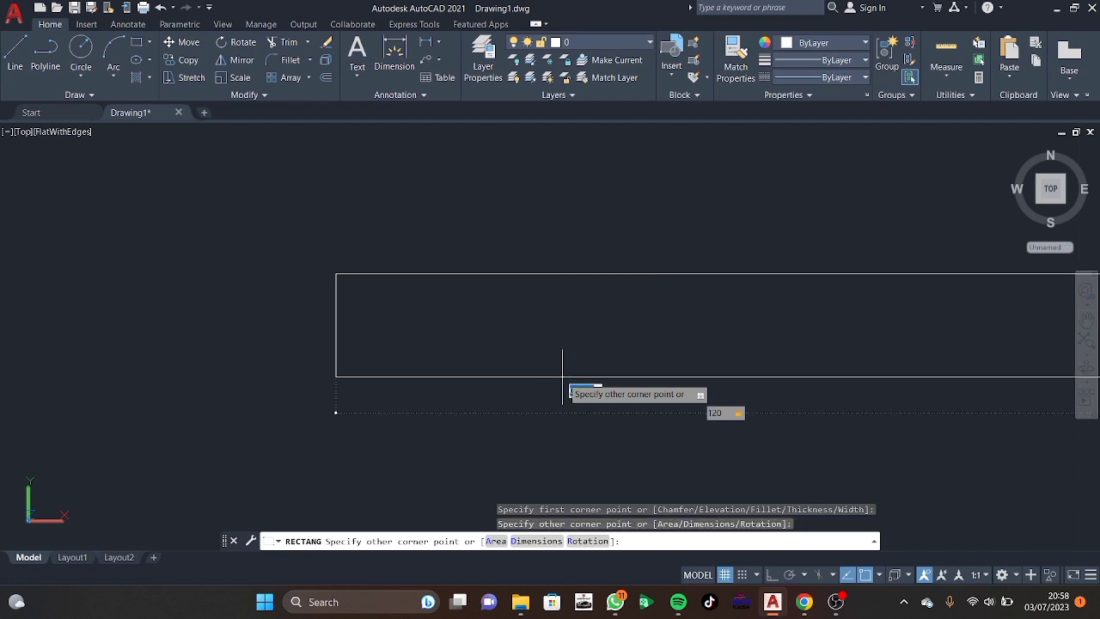
{"action": "type", "text": "72"}
{"action": "key", "text": "Return"}
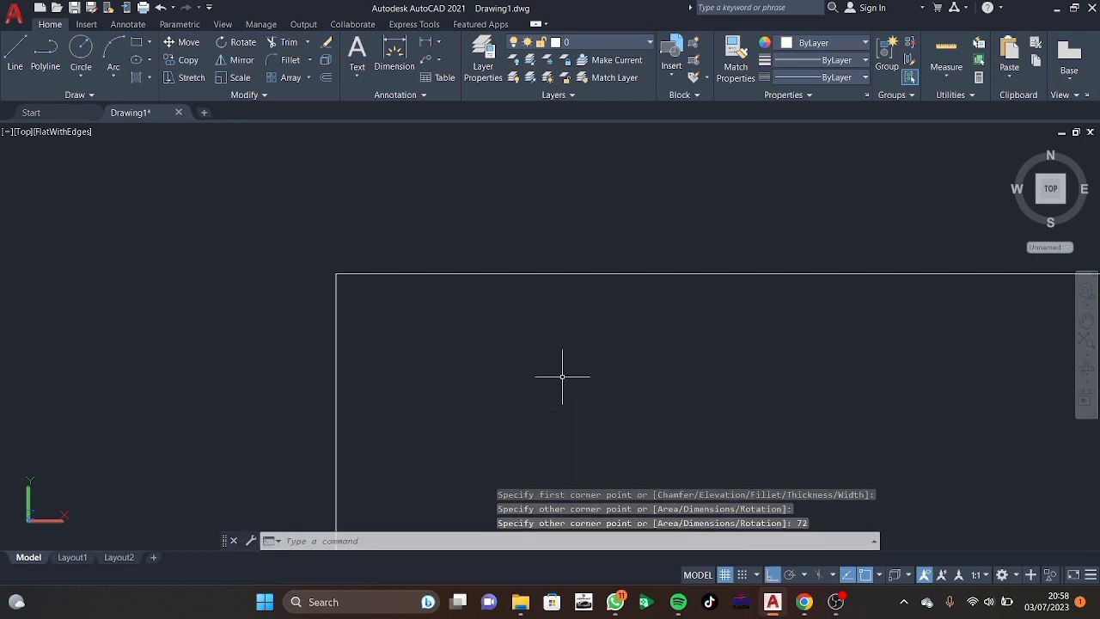
{"action": "left_click", "coordinate": [1049, 195]}
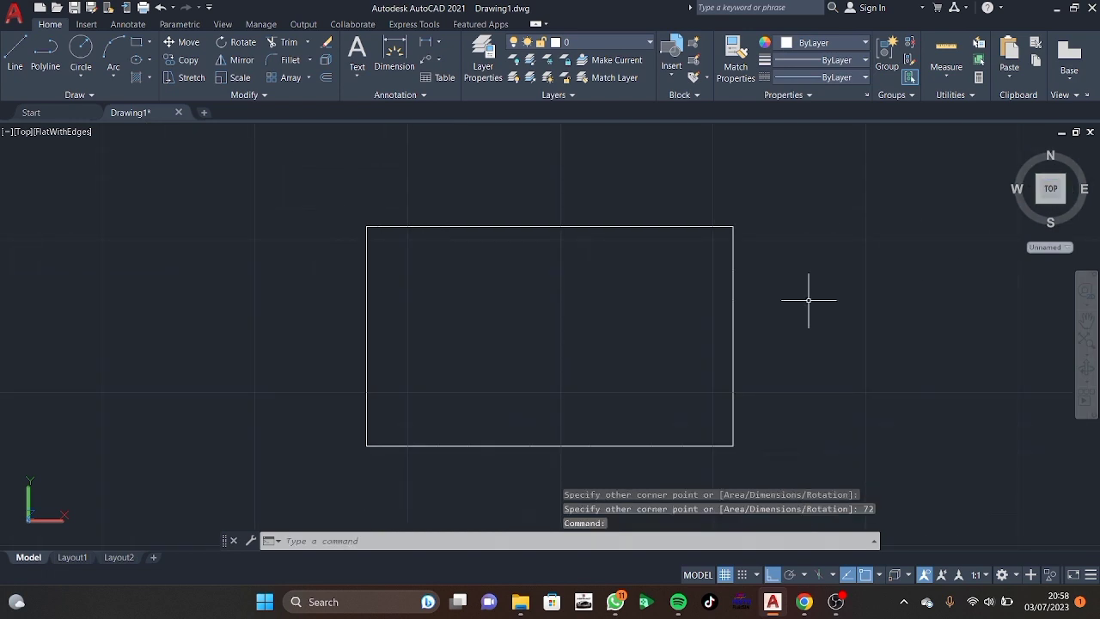
{"action": "type", "text": "l"}
{"action": "key", "text": "Return"}
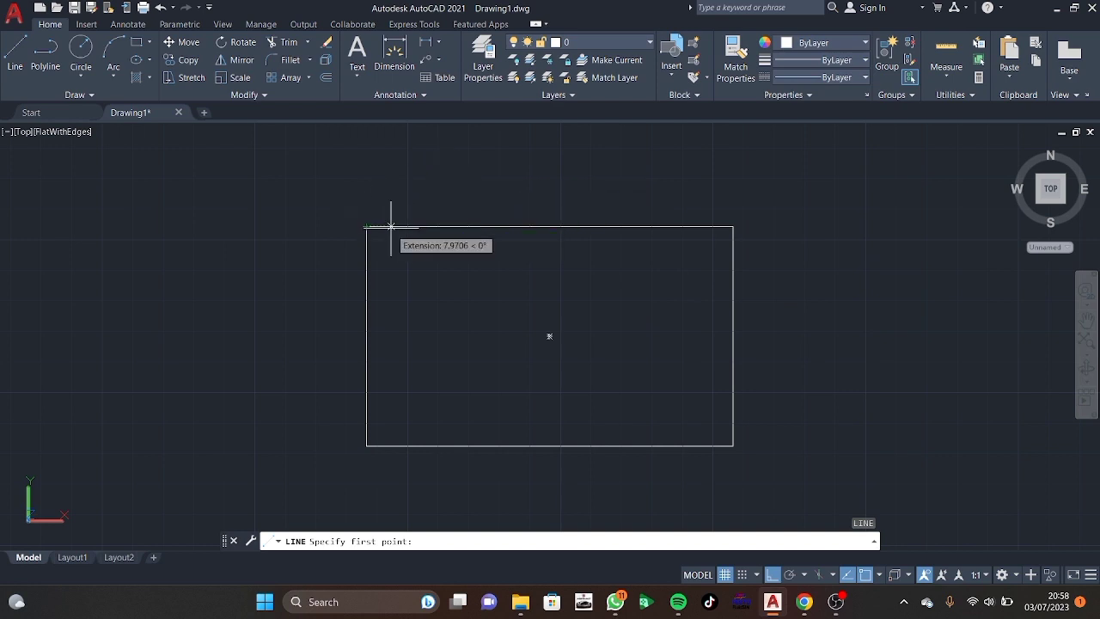
Draw a helper line tracking 12 and 12 in from the top-left corner.
{"action": "type", "text": "12"}
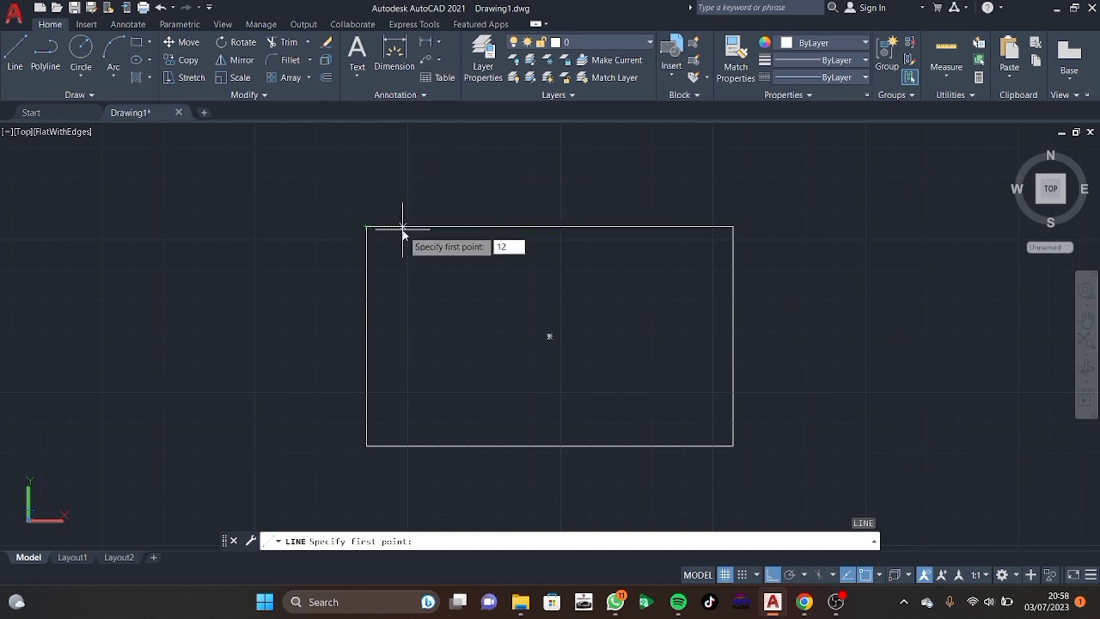
{"action": "key", "text": "Return"}
{"action": "type", "text": "12"}
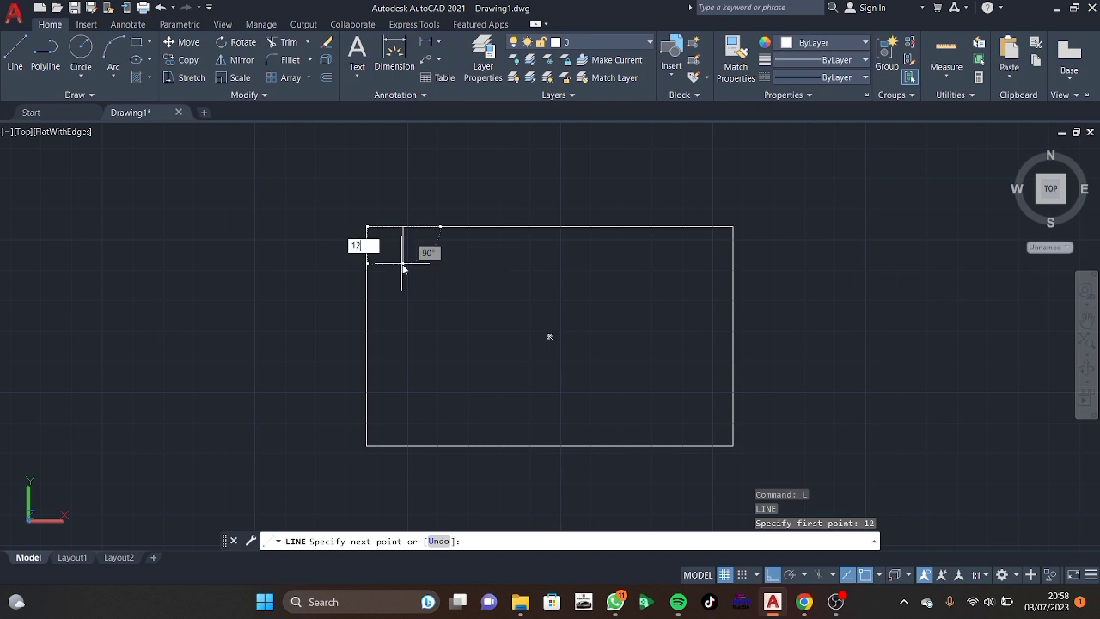
{"action": "key", "text": "Return"}
{"action": "key", "text": "Escape"}
Draw a radius-6 circle centred at the helper line's end.
{"action": "type", "text": "x"}
{"action": "key", "text": "BackSpace"}
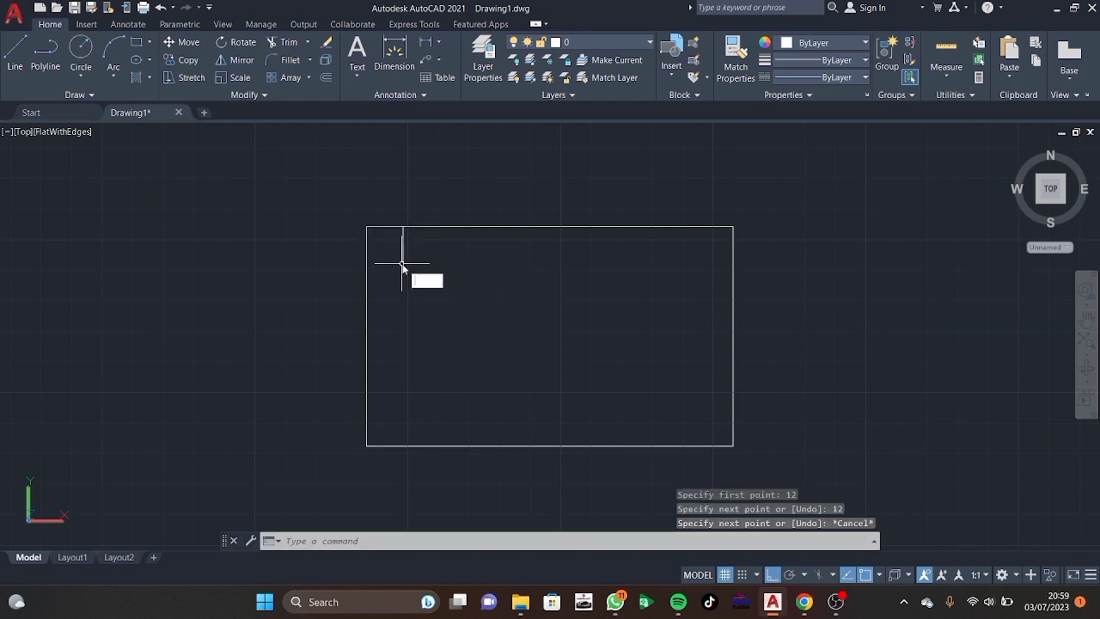
{"action": "key", "text": "Return"}
{"action": "left_click", "coordinate": [401, 263]}
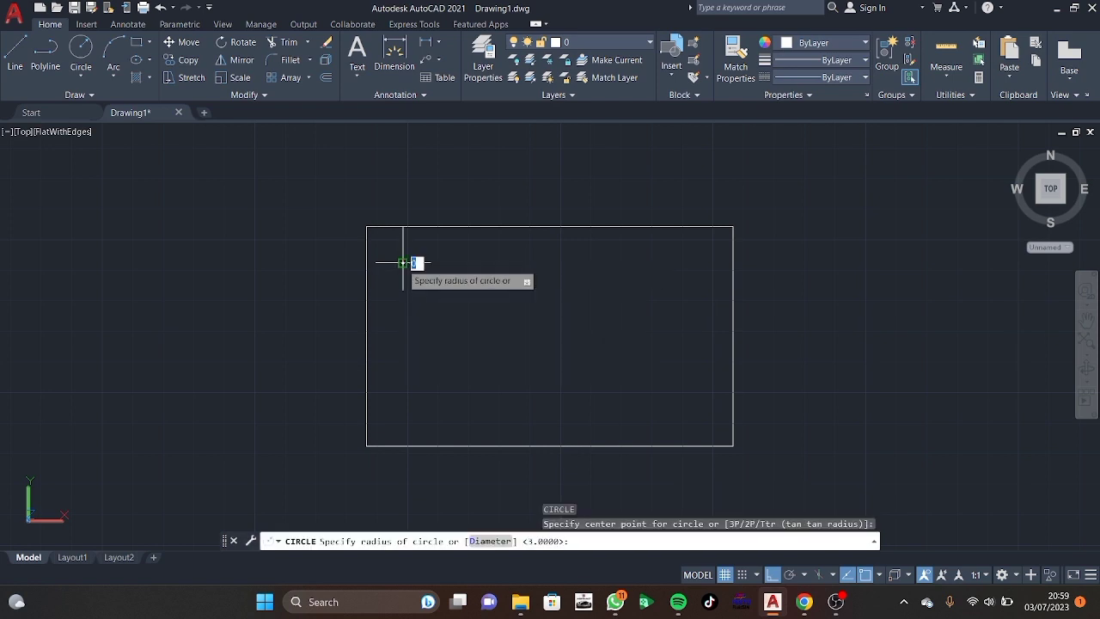
{"action": "type", "text": "6"}
{"action": "key", "text": "Return"}
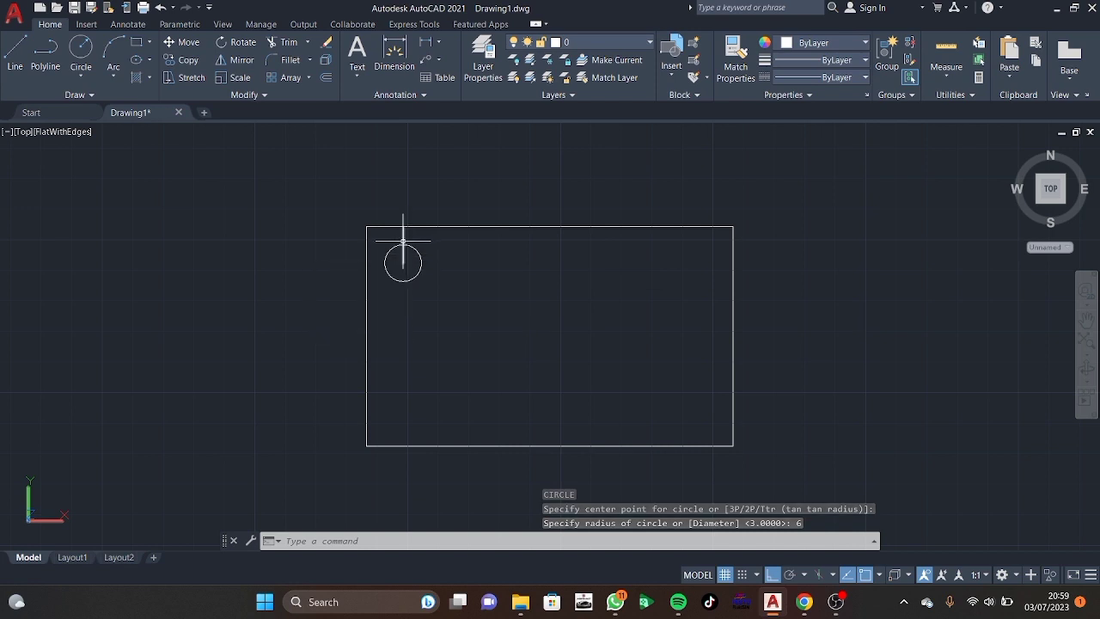
Erase the helper line, leaving the corner hole circle selected.
{"action": "left_click", "coordinate": [403, 243]}
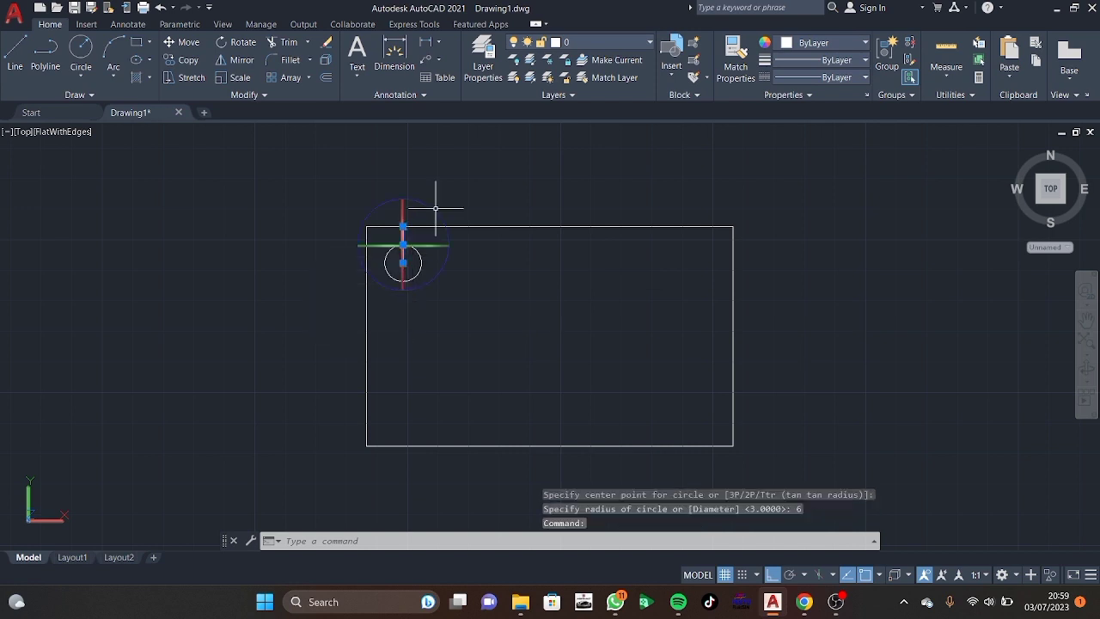
{"action": "key", "text": "Delete"}
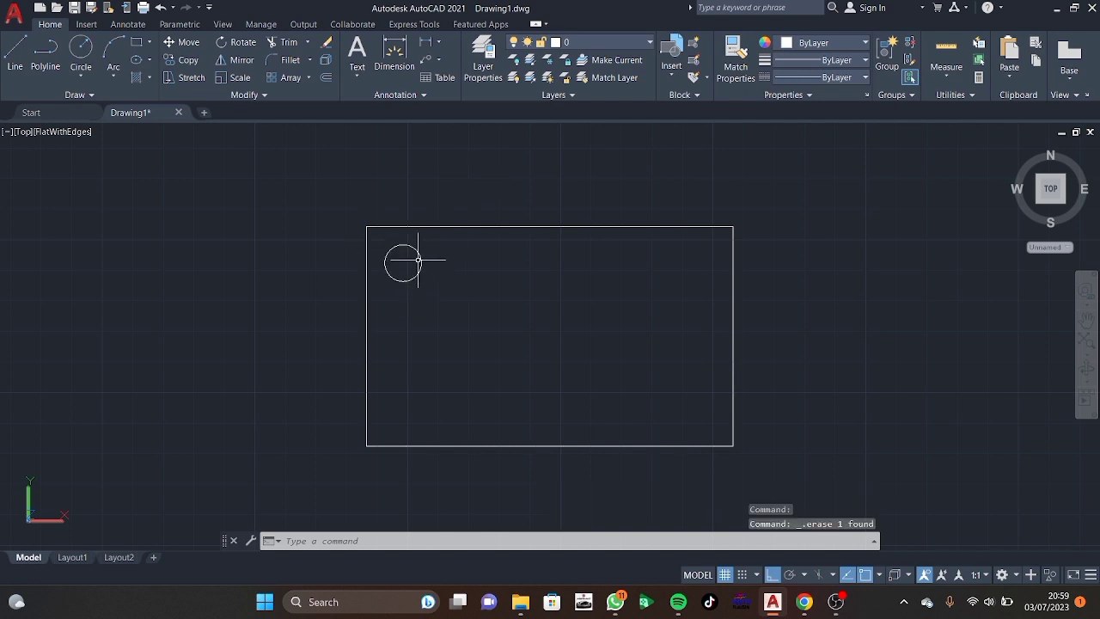
{"action": "left_click", "coordinate": [420, 260]}
Mirror the hole about the plate's vertical midline, keeping the original.
{"action": "type", "text": "MI"}
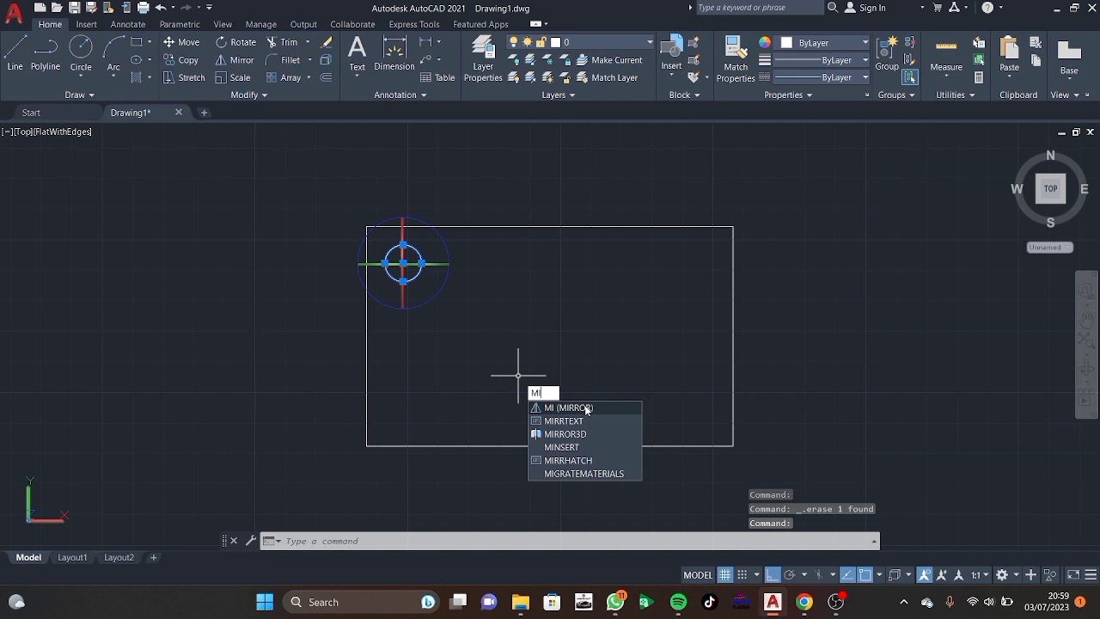
{"action": "left_click", "coordinate": [585, 407]}
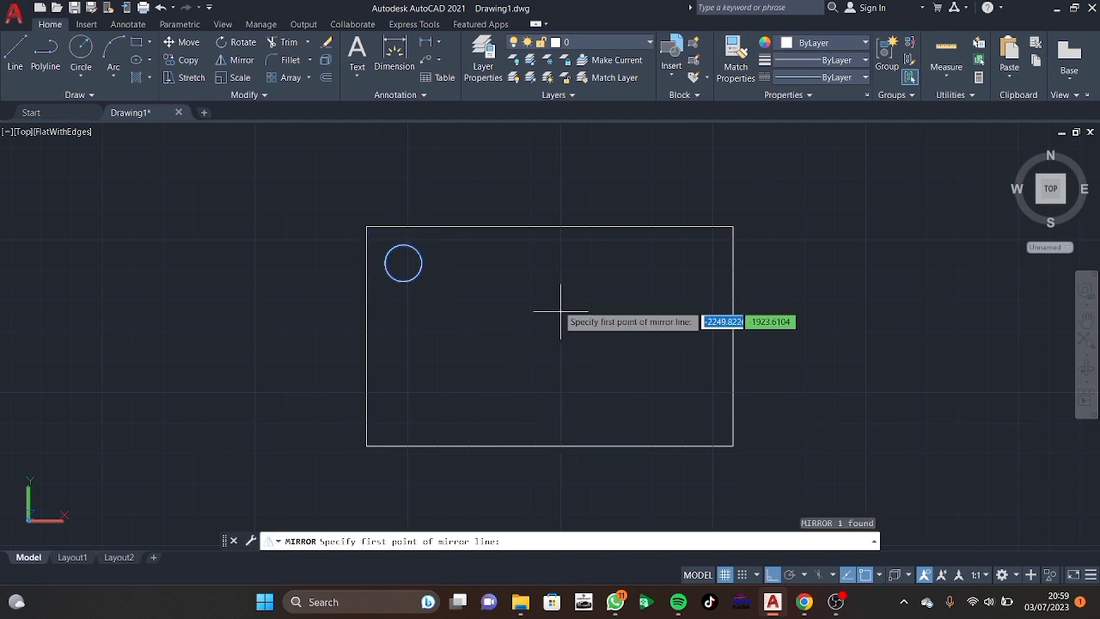
{"action": "left_click", "coordinate": [549, 226]}
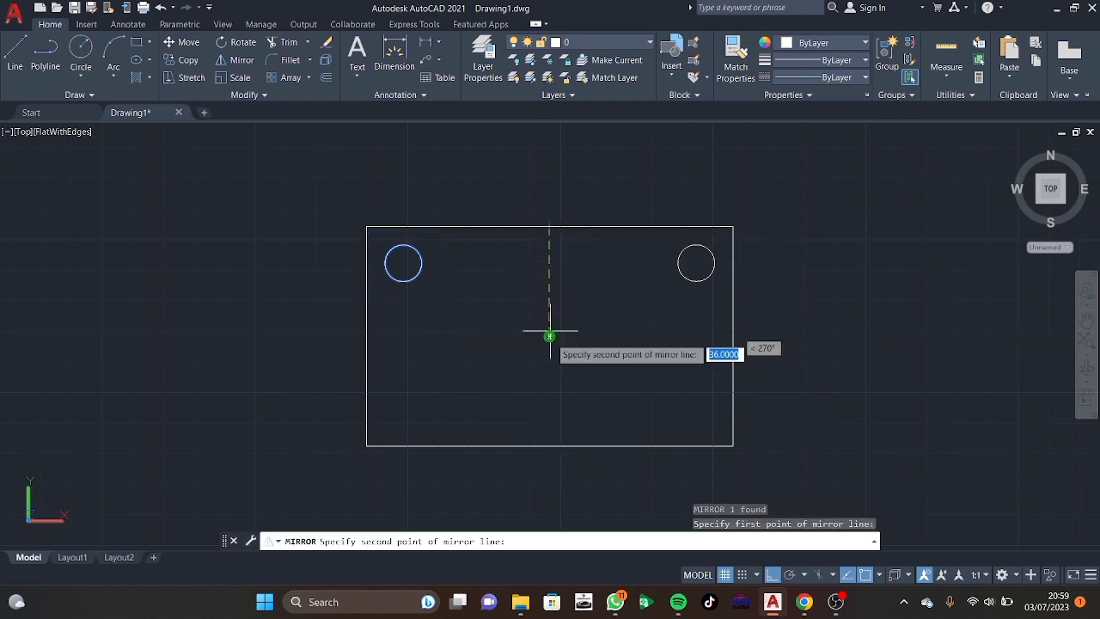
{"action": "left_click", "coordinate": [549, 445]}
{"action": "key", "text": "Return"}
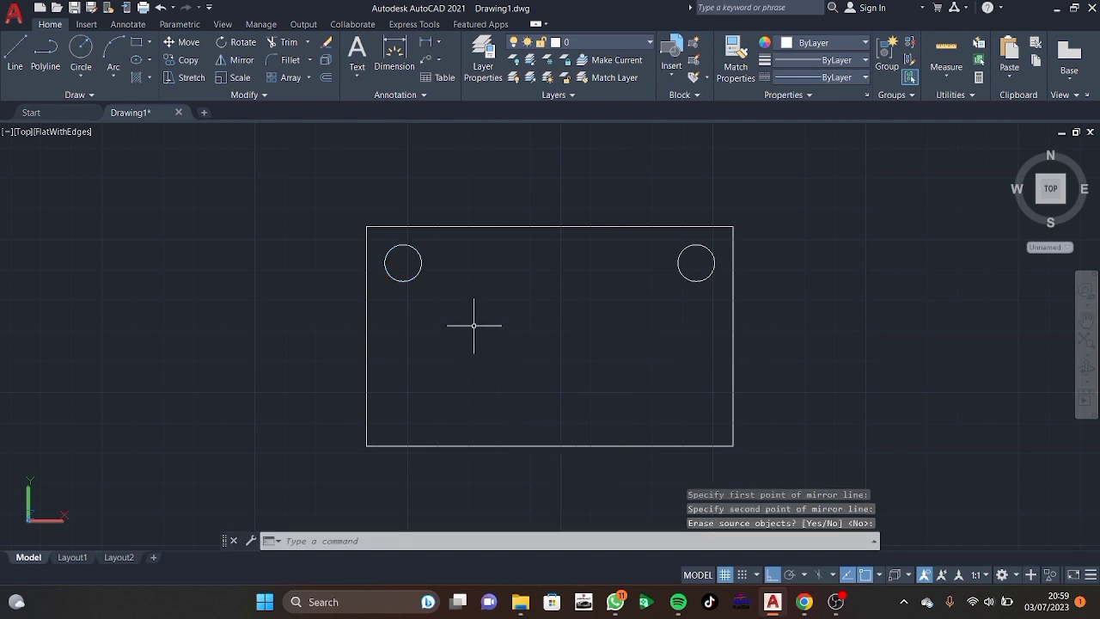
Mirror both top holes about the horizontal midline, keeping the originals.
{"action": "left_click", "coordinate": [420, 262]}
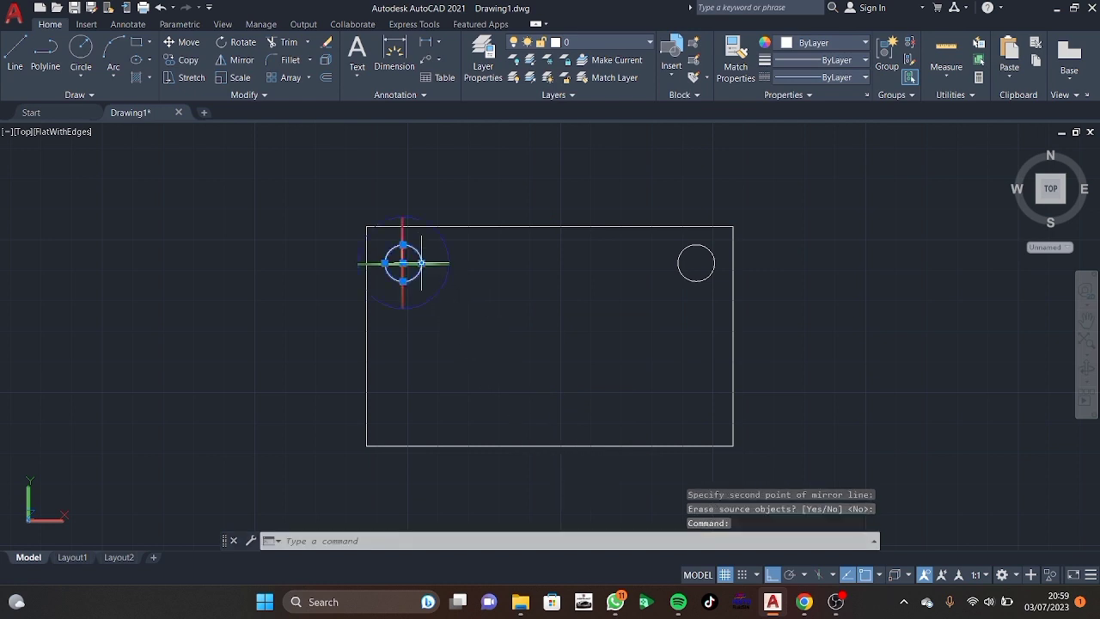
{"action": "left_click", "coordinate": [680, 273]}
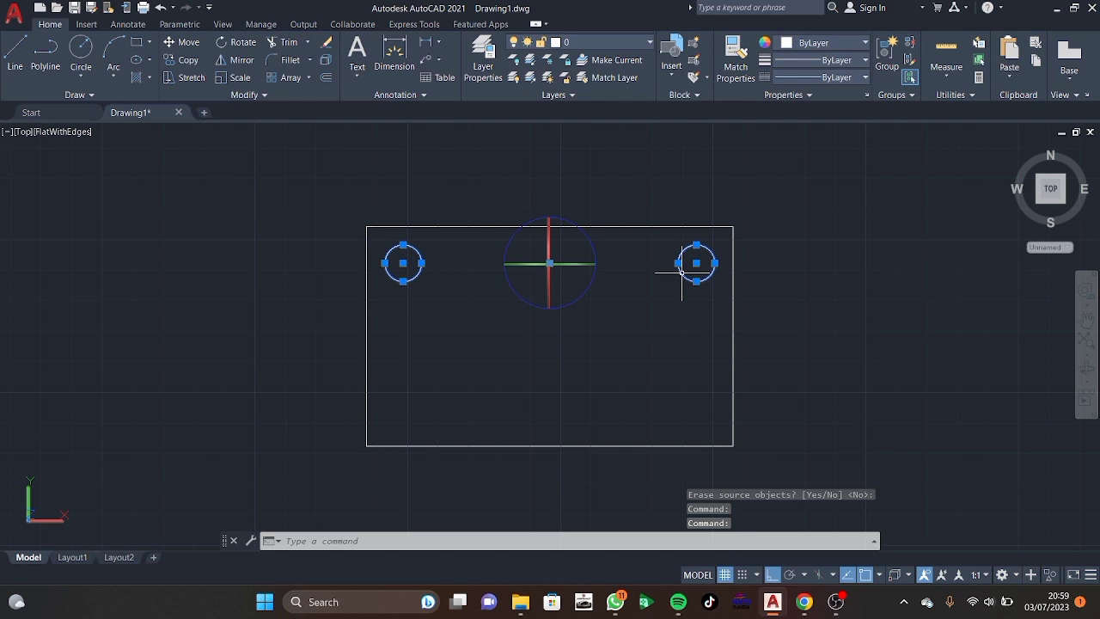
{"action": "type", "text": "M"}
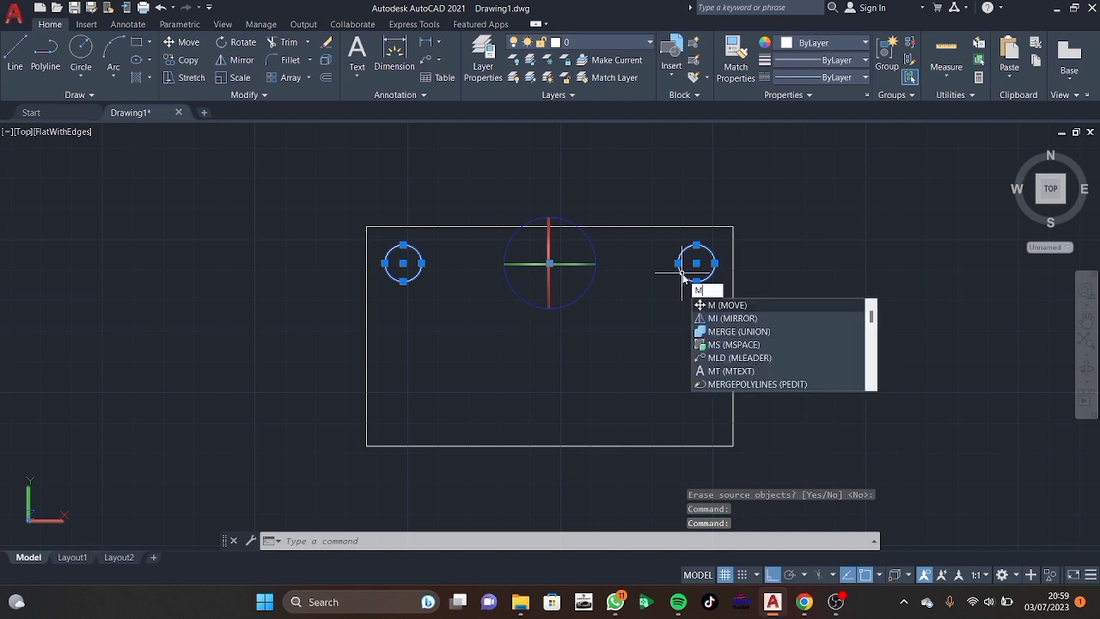
{"action": "key", "text": "Down"}
{"action": "key", "text": "Down"}
{"action": "key", "text": "Up"}
{"action": "key", "text": "Return"}
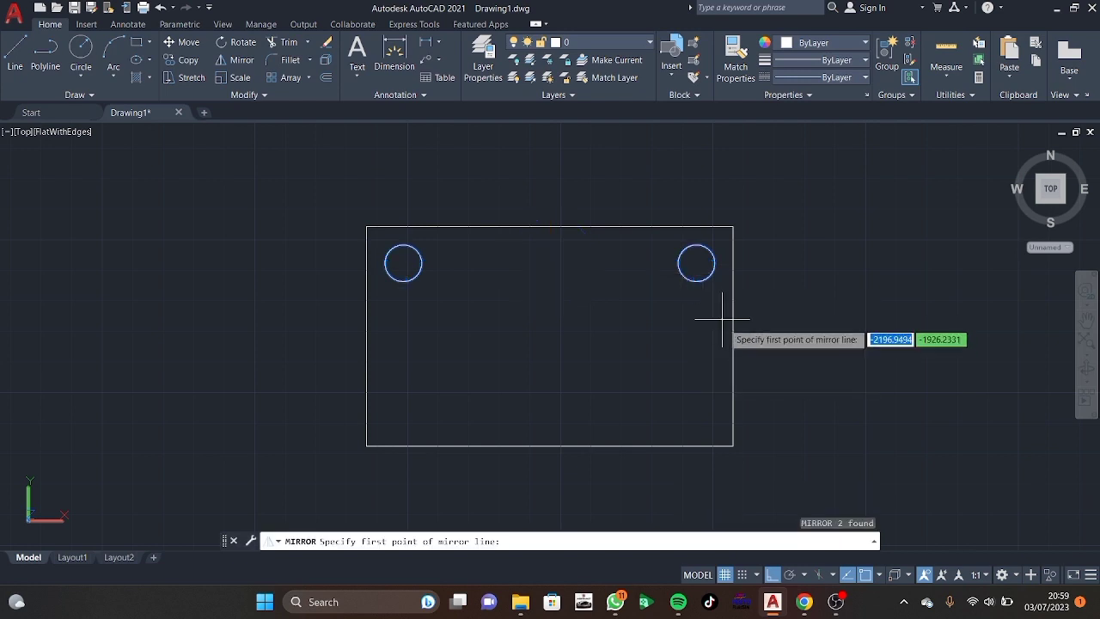
{"action": "left_click", "coordinate": [732, 335]}
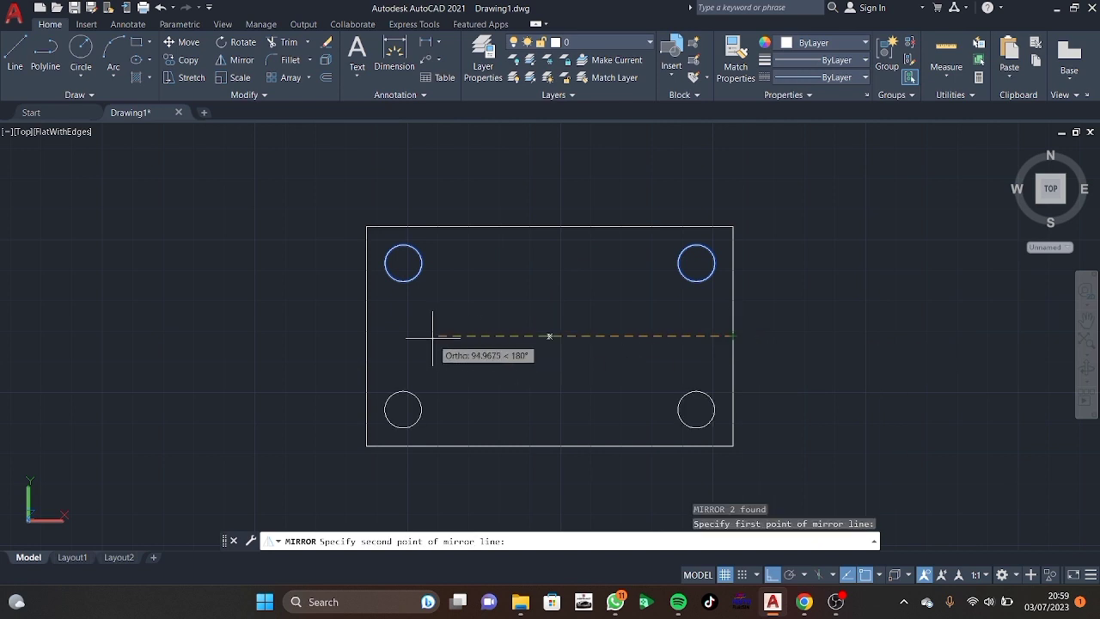
{"action": "left_click", "coordinate": [367, 335]}
{"action": "key", "text": "Return"}
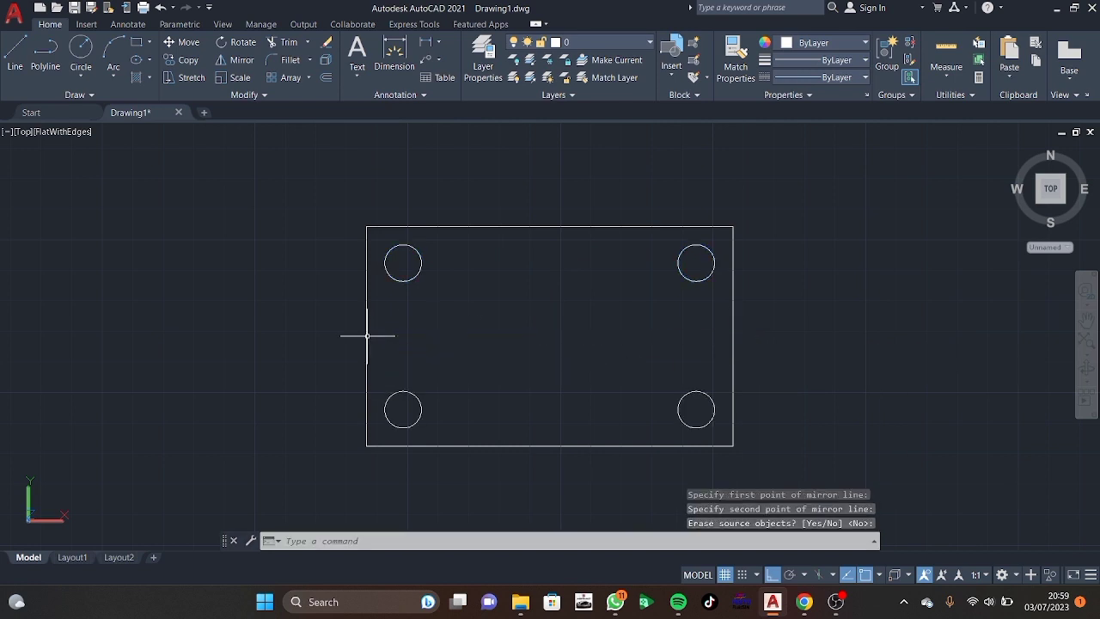
Fillet the plate's top-left corner with radius 12.
{"action": "type", "text": "FI"}
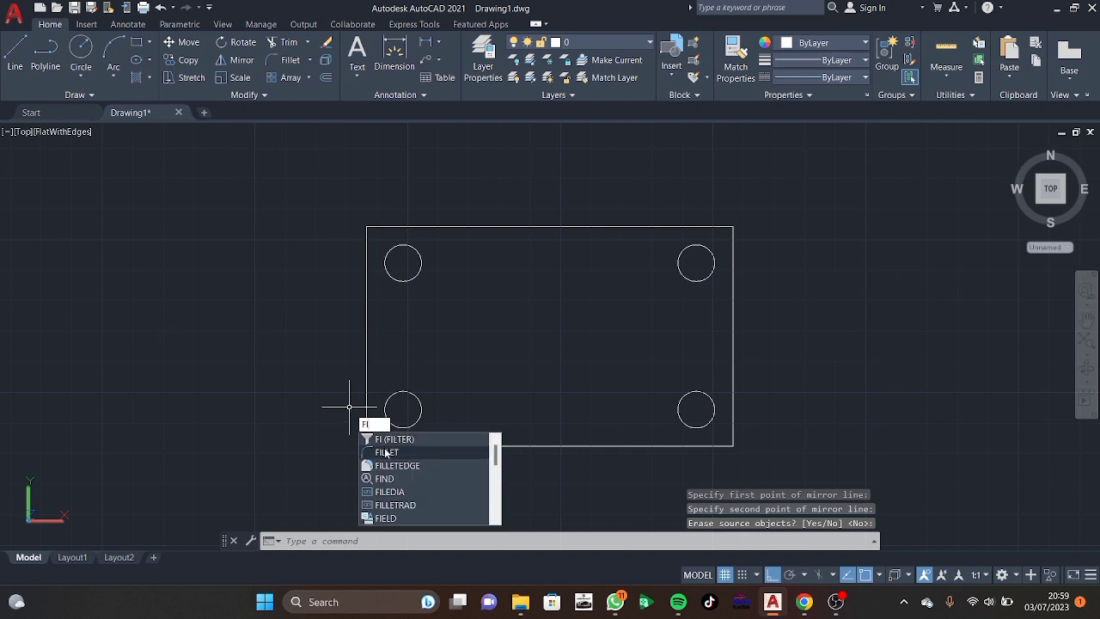
{"action": "left_click", "coordinate": [385, 452]}
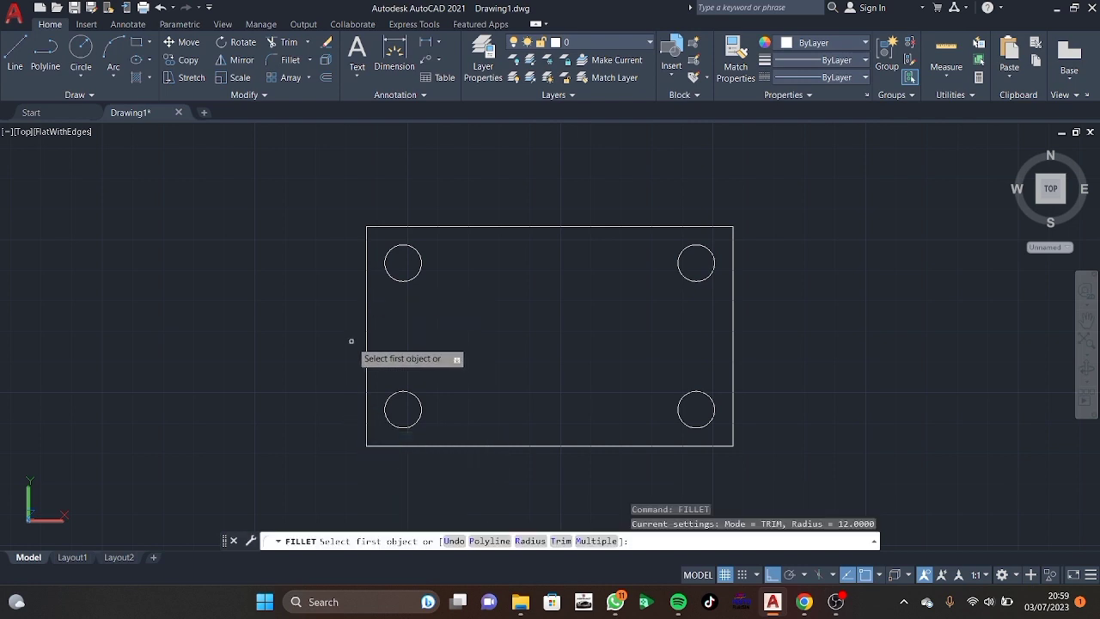
{"action": "type", "text": "r"}
{"action": "key", "text": "Return"}
{"action": "type", "text": "12"}
{"action": "key", "text": "Return"}
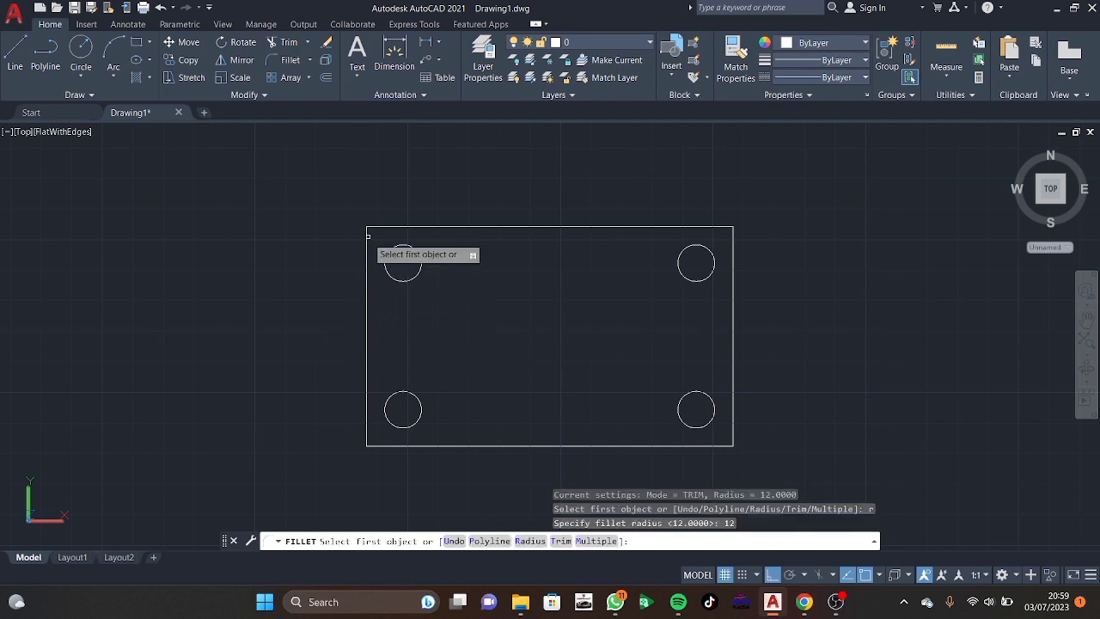
{"action": "left_click", "coordinate": [366, 239]}
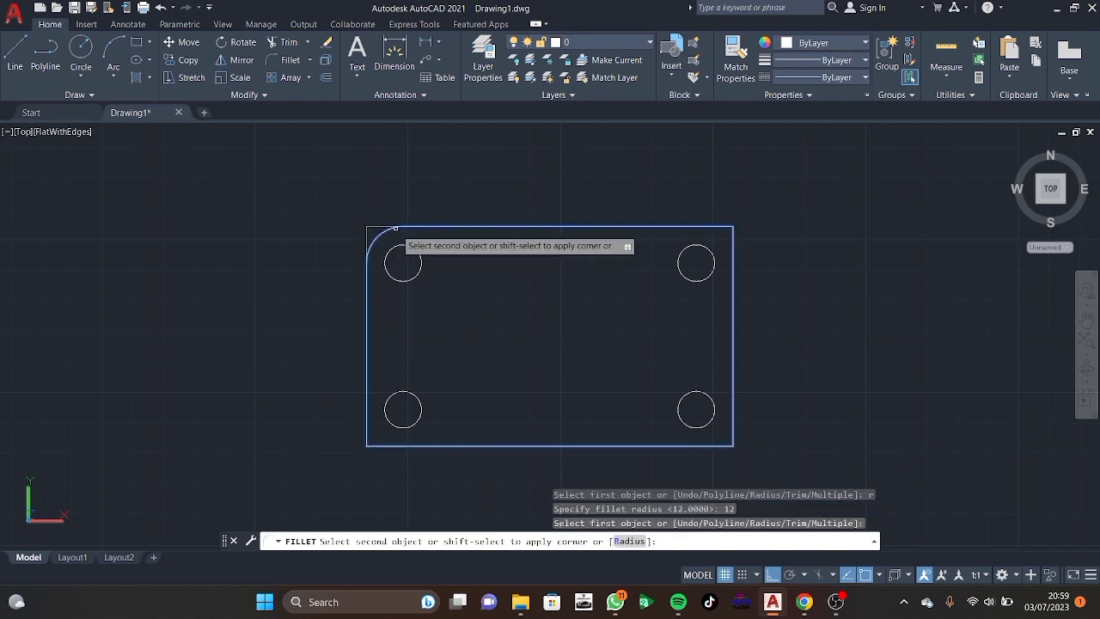
{"action": "left_click", "coordinate": [395, 229]}
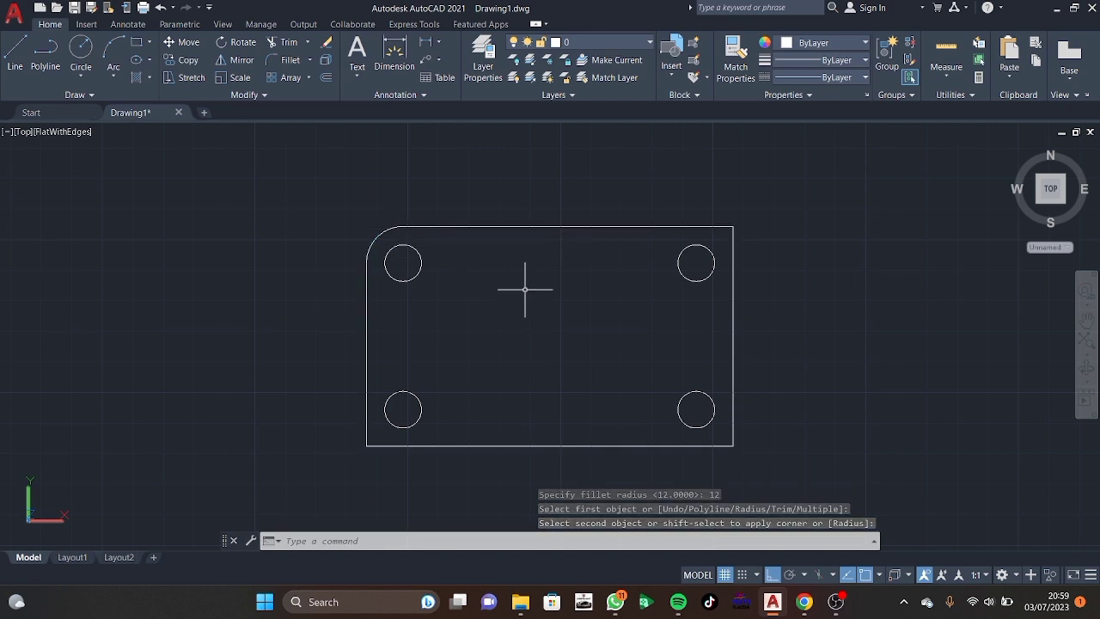
Fillet the top-right, bottom-right and bottom-left corners with radius 12 in Multiple mode.
{"action": "type", "text": "fi"}
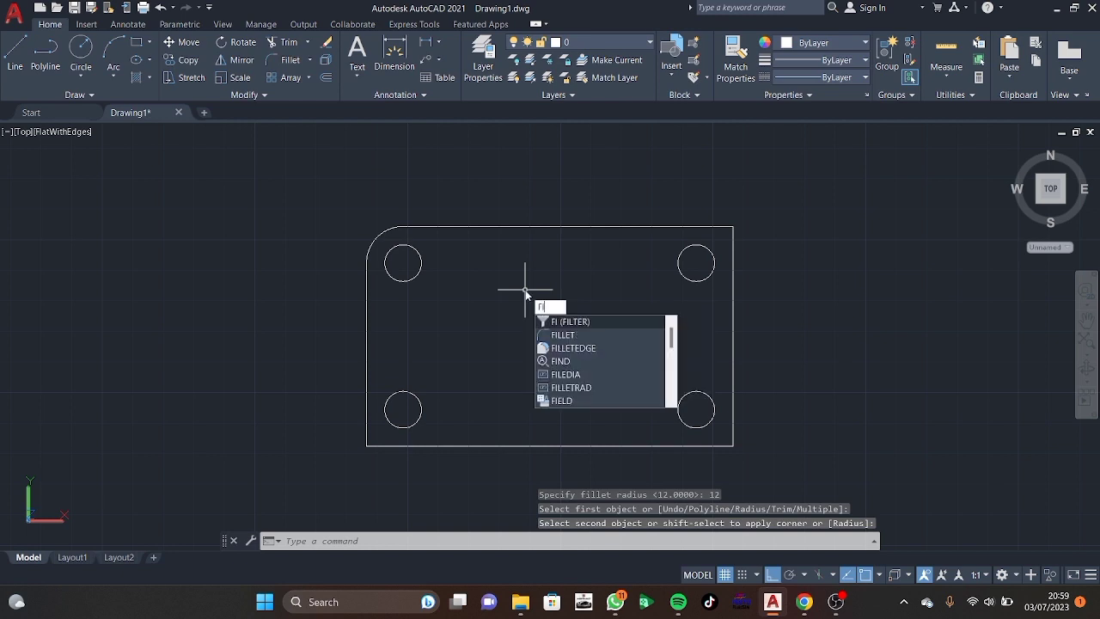
{"action": "left_click", "coordinate": [563, 334]}
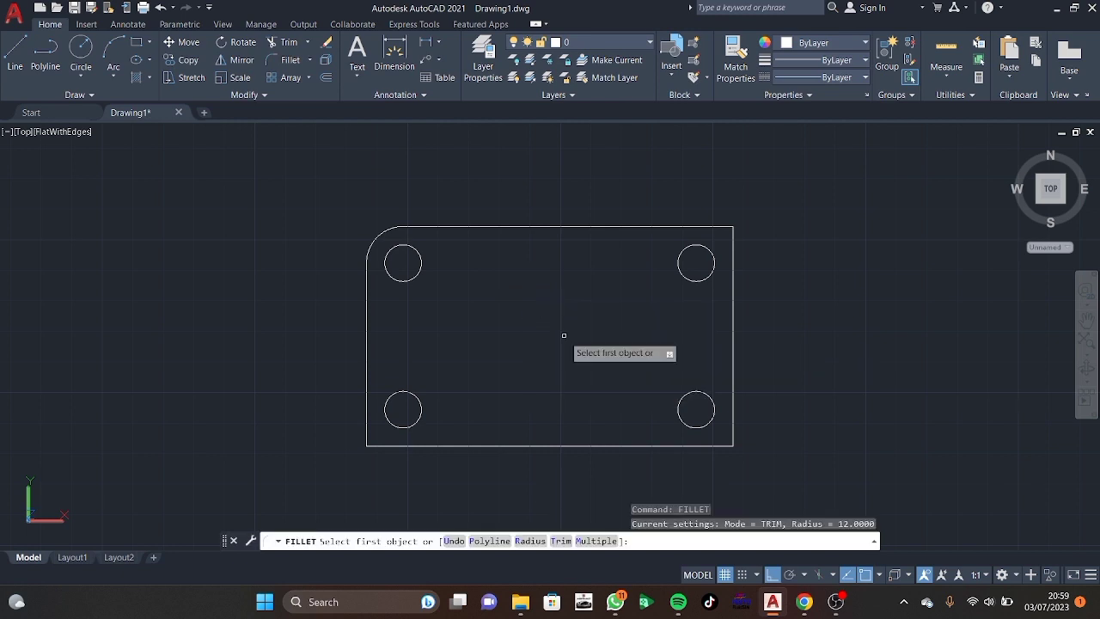
{"action": "type", "text": "r"}
{"action": "key", "text": "Return"}
{"action": "type", "text": "12"}
{"action": "key", "text": "Return"}
{"action": "type", "text": "m"}
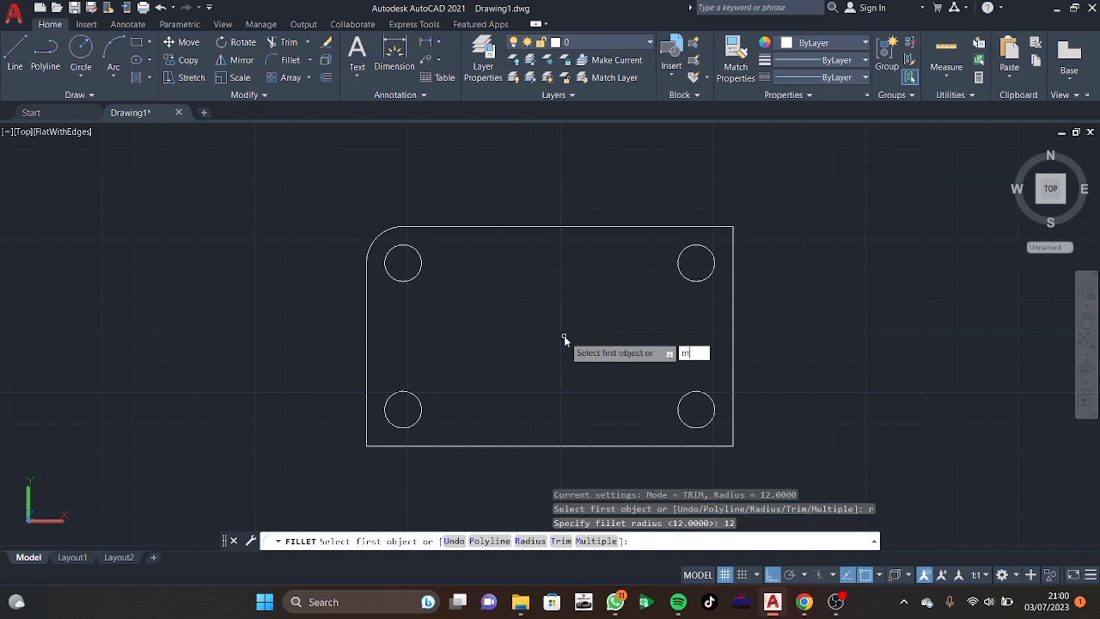
{"action": "key", "text": "Return"}
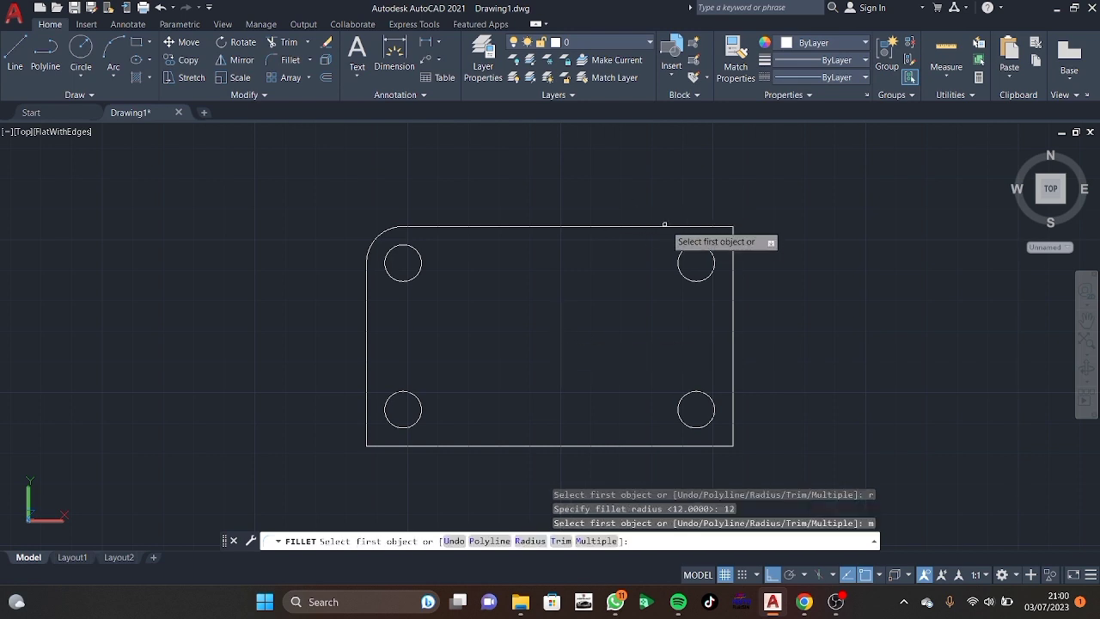
{"action": "left_click", "coordinate": [666, 227]}
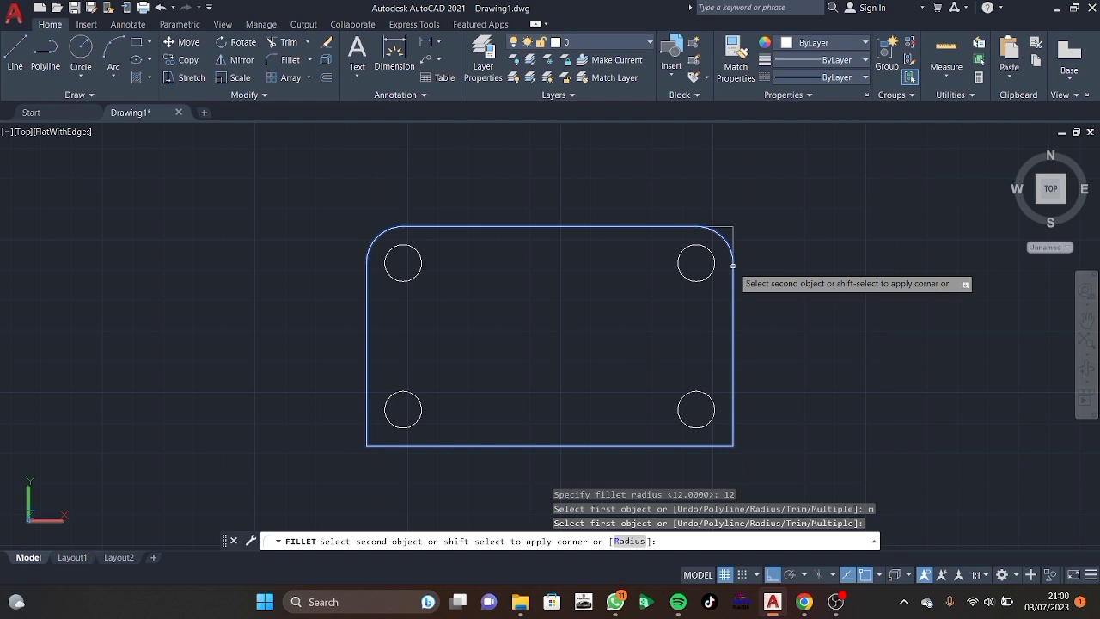
{"action": "left_click", "coordinate": [732, 265]}
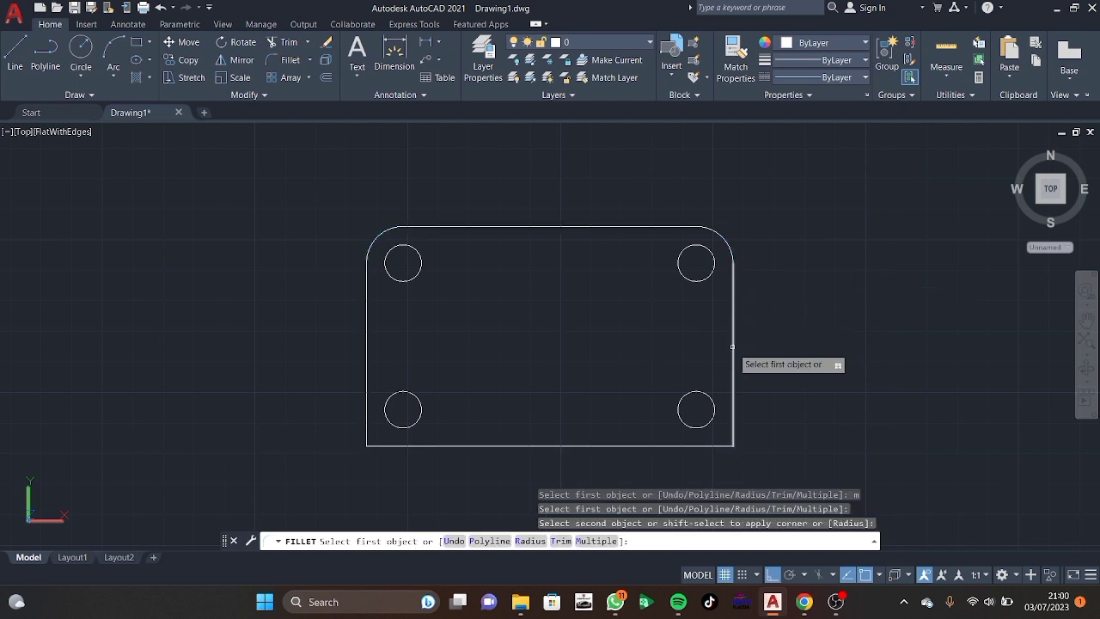
{"action": "left_click", "coordinate": [732, 411]}
{"action": "left_click", "coordinate": [680, 445]}
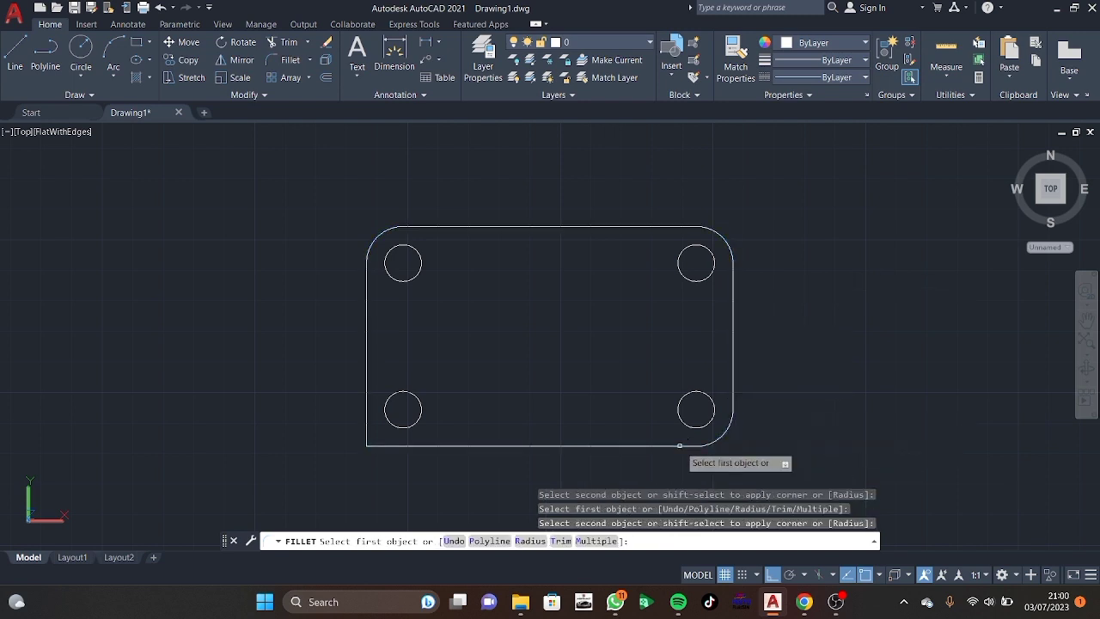
{"action": "left_click", "coordinate": [485, 445]}
{"action": "left_click", "coordinate": [368, 385]}
{"action": "key", "text": "Escape"}
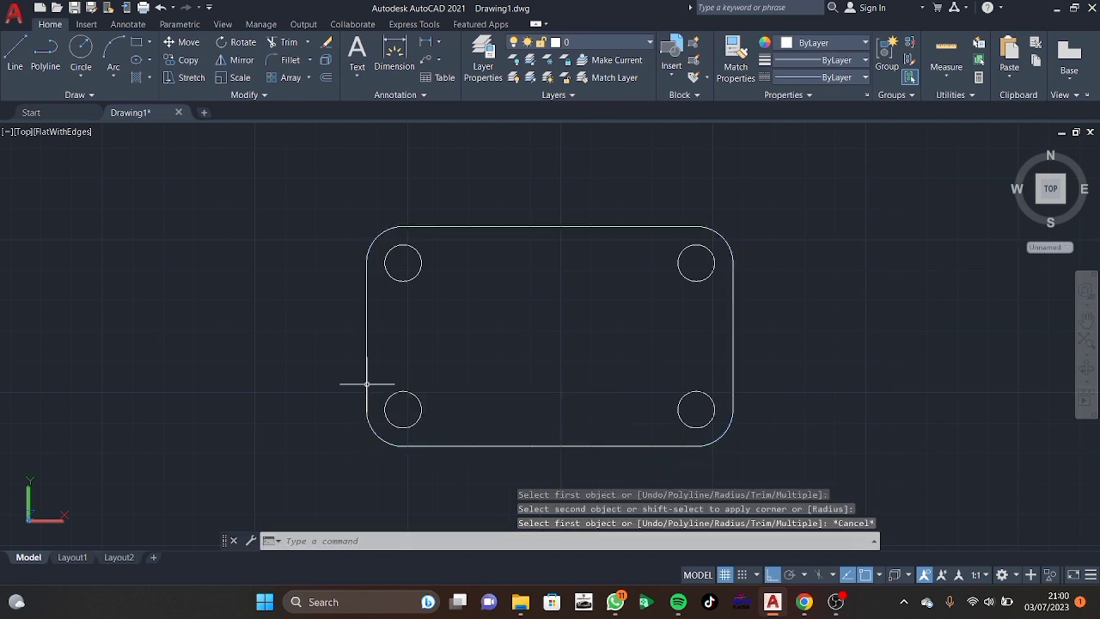
Draw a LINE from the top-edge midpoint to the bottom-edge midpoint of the plate.
{"action": "type", "text": "l"}
{"action": "key", "text": "Return"}
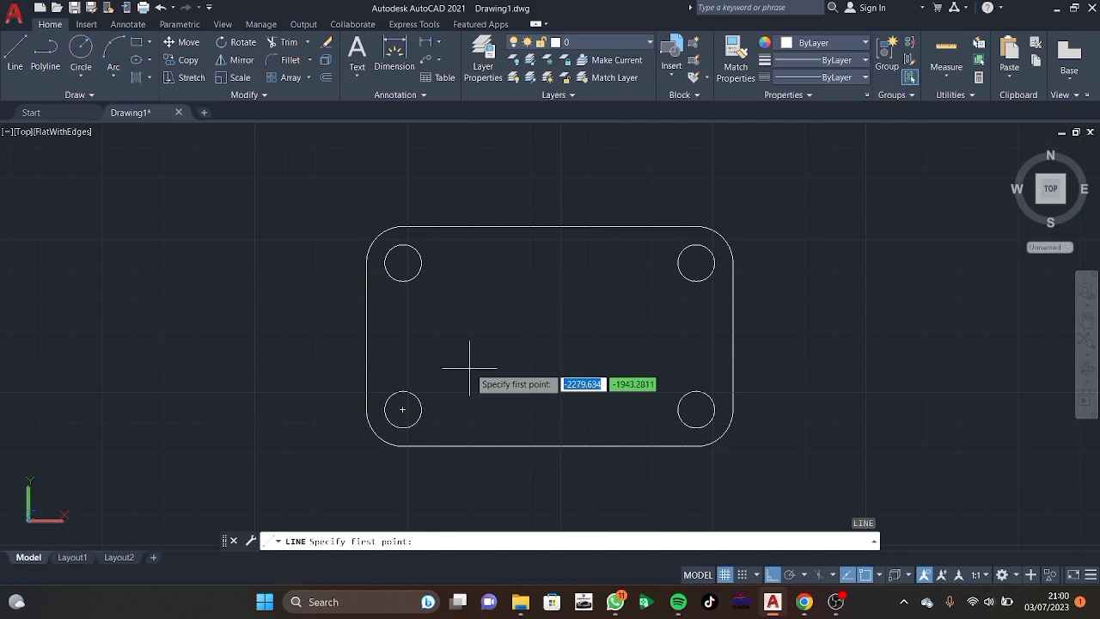
{"action": "left_click", "coordinate": [549, 226]}
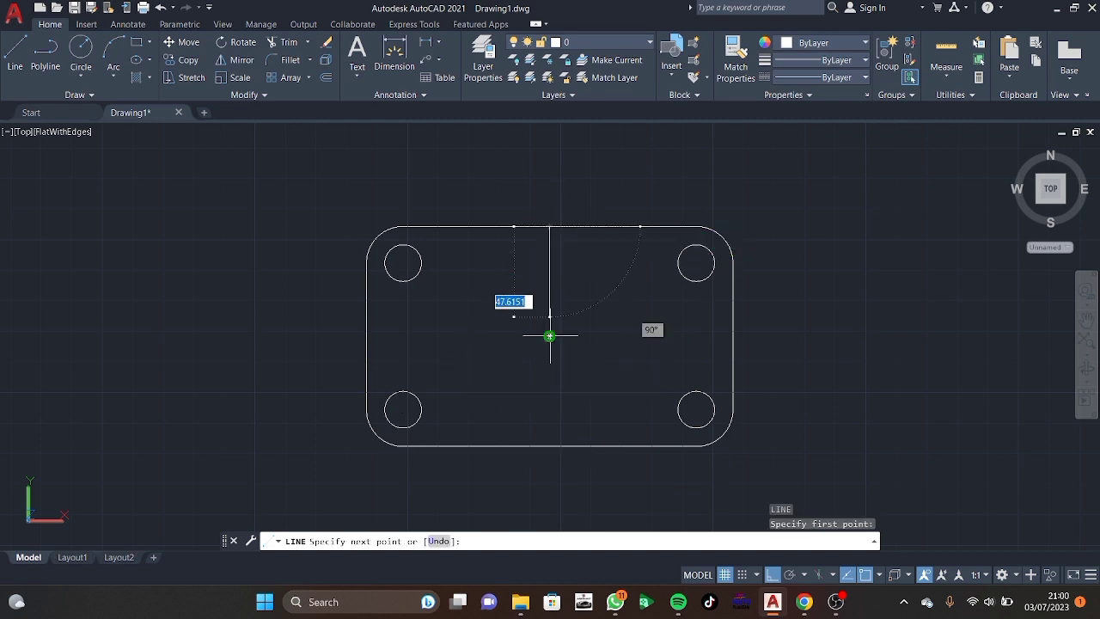
{"action": "key", "text": "Escape"}
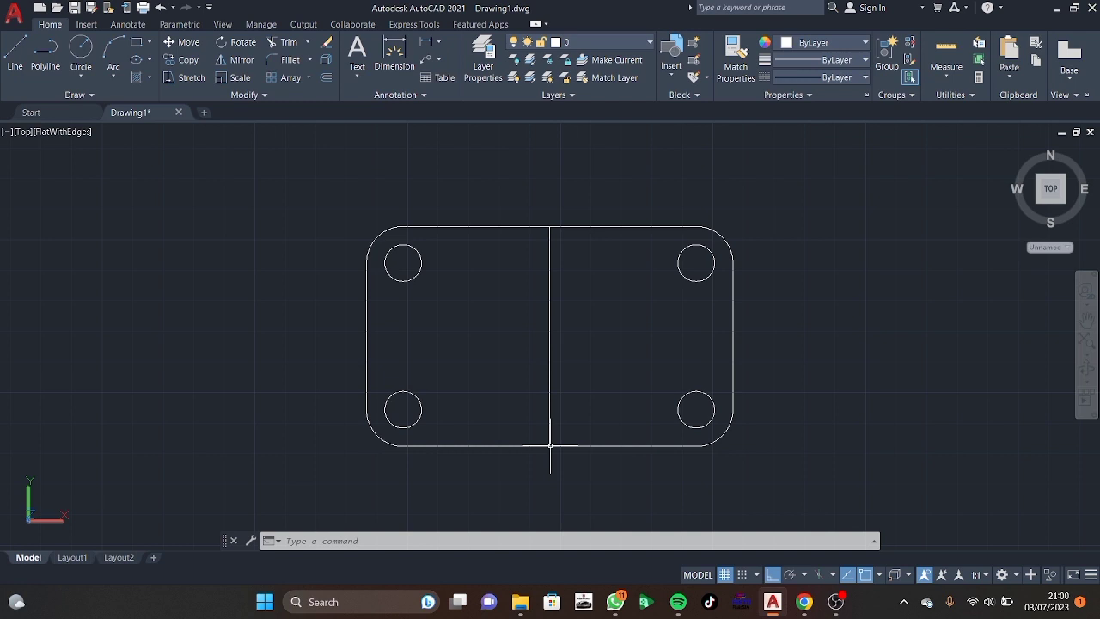
Offset the centre line 25 units to the right and 25 units to the left.
{"action": "type", "text": "O"}
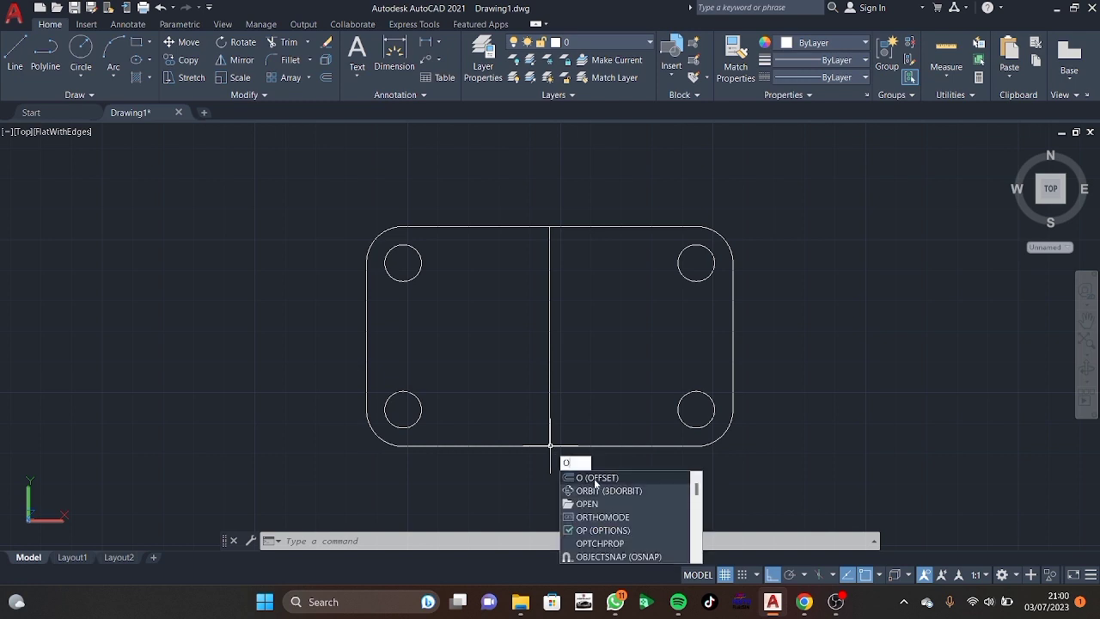
{"action": "left_click", "coordinate": [594, 480]}
{"action": "left_click", "coordinate": [551, 391]}
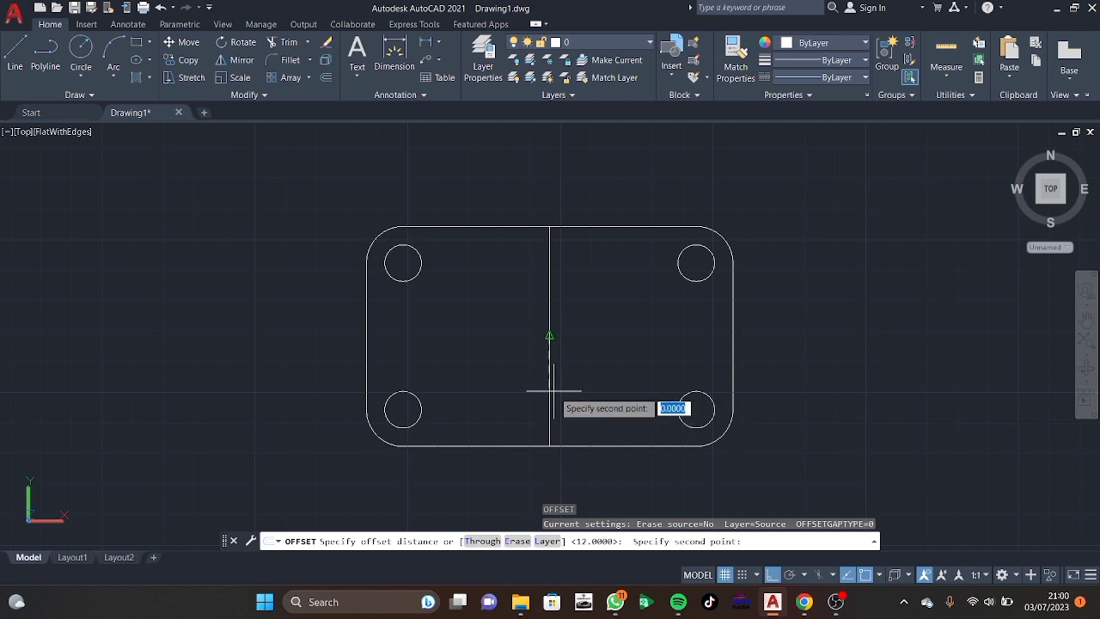
{"action": "key", "text": "Escape"}
{"action": "left_click", "coordinate": [550, 375]}
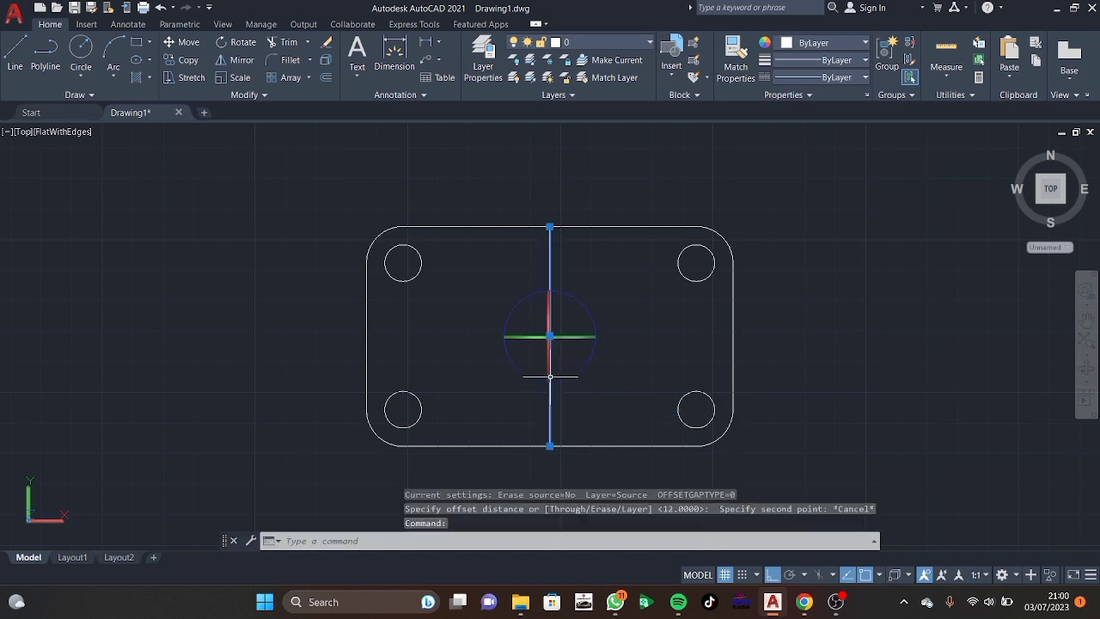
{"action": "type", "text": "o"}
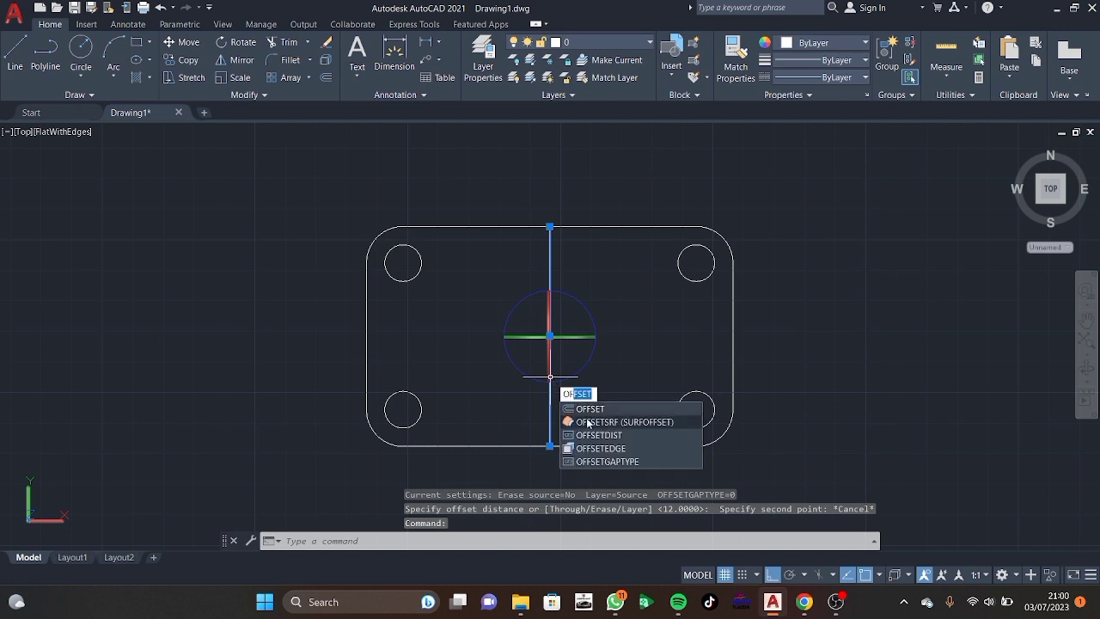
{"action": "key", "text": "Return"}
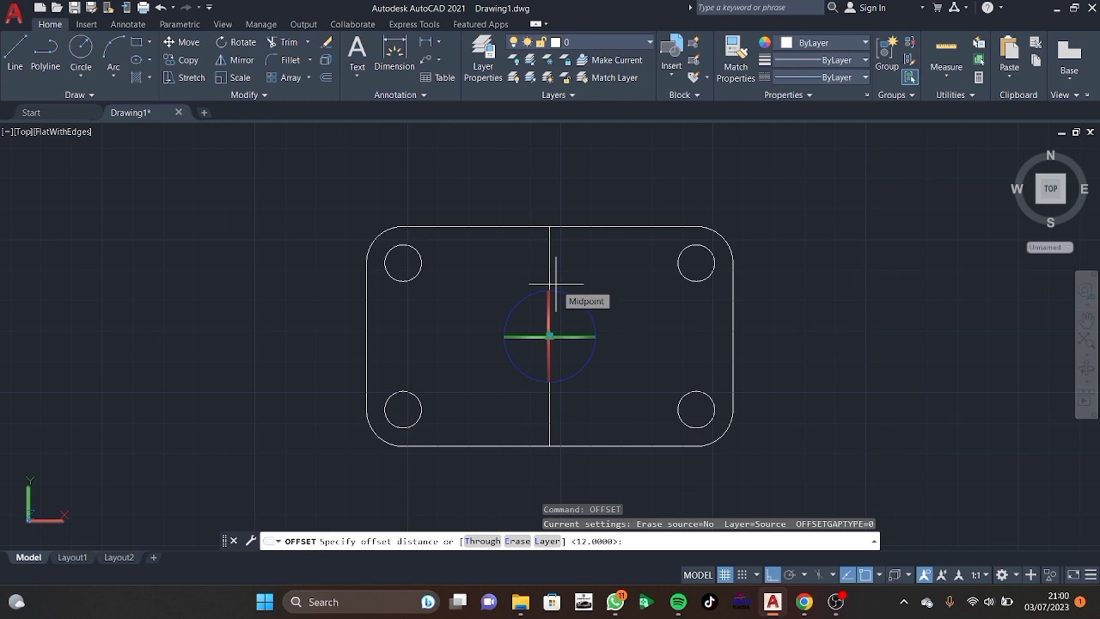
{"action": "type", "text": "25"}
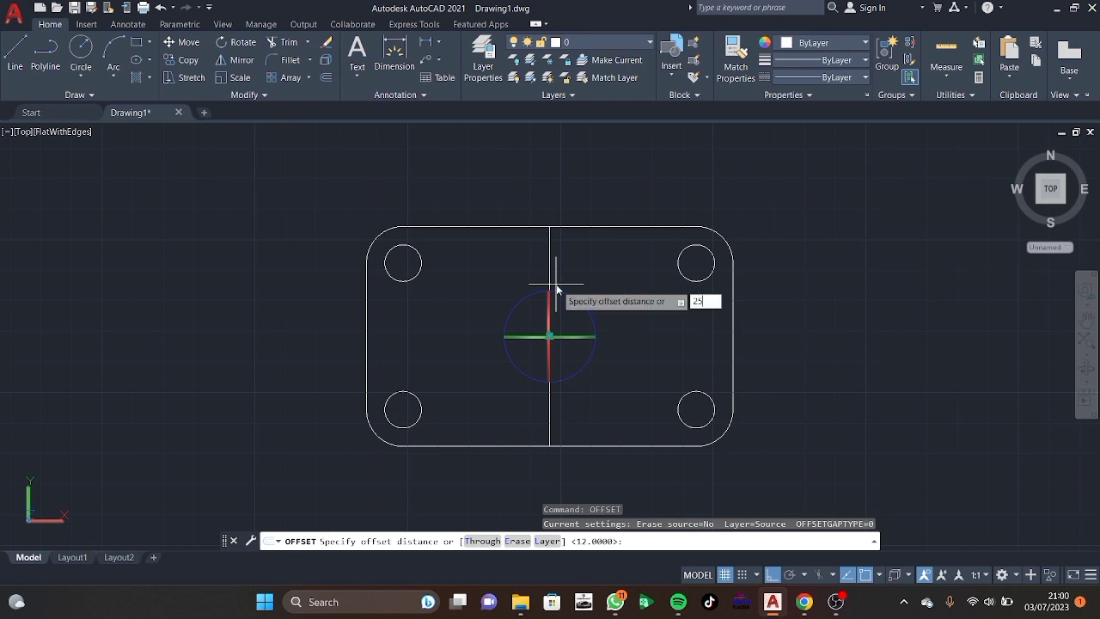
{"action": "key", "text": "Return"}
{"action": "left_click", "coordinate": [550, 285]}
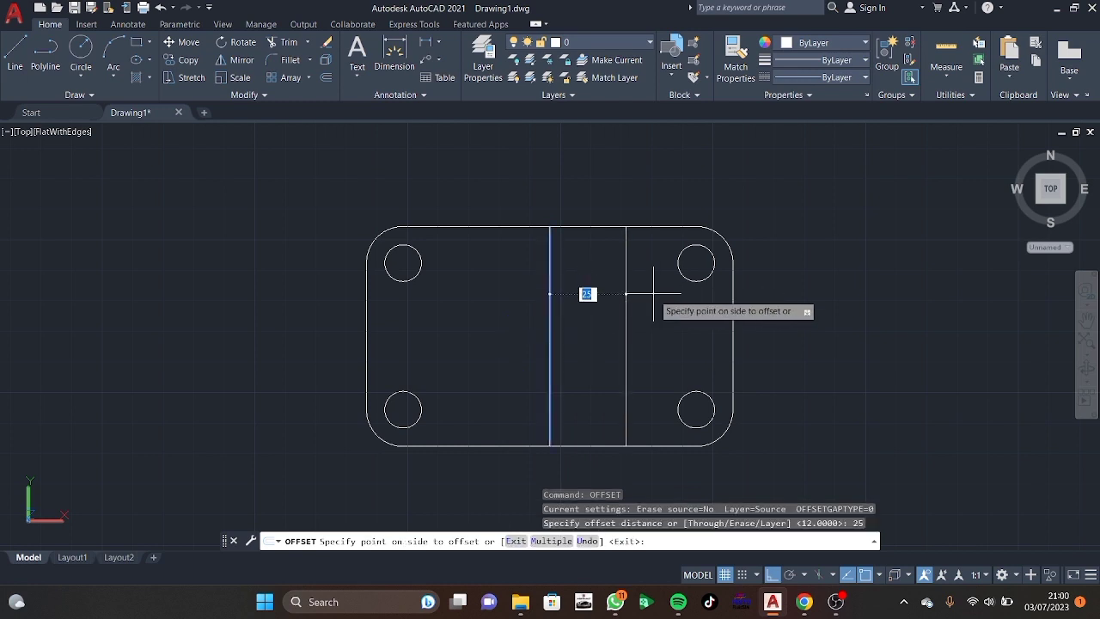
{"action": "left_click", "coordinate": [652, 293]}
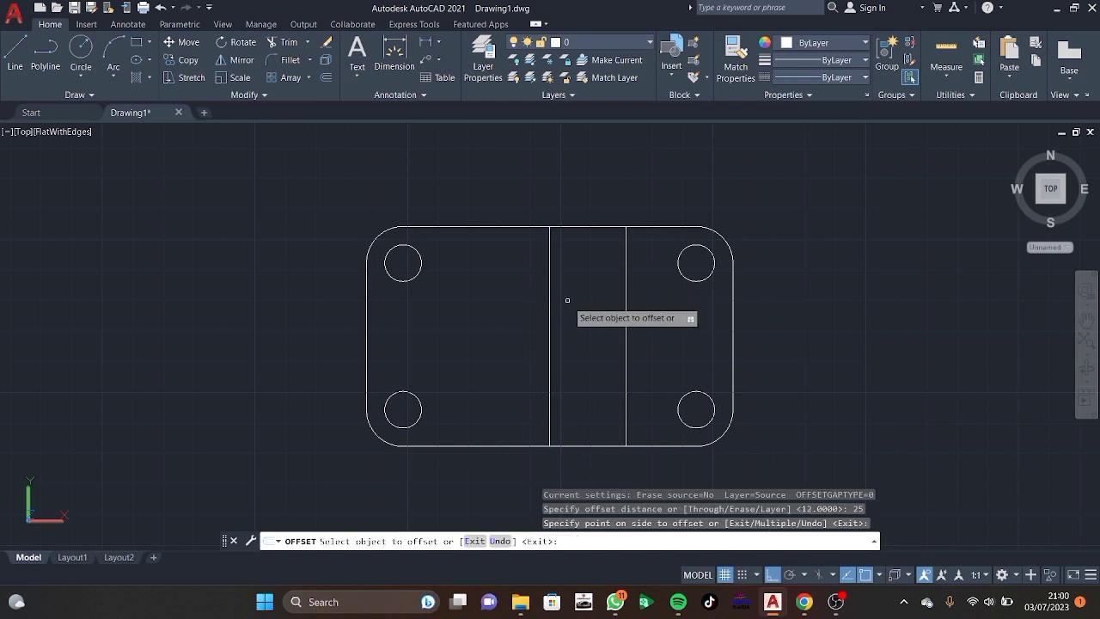
{"action": "left_click", "coordinate": [549, 300]}
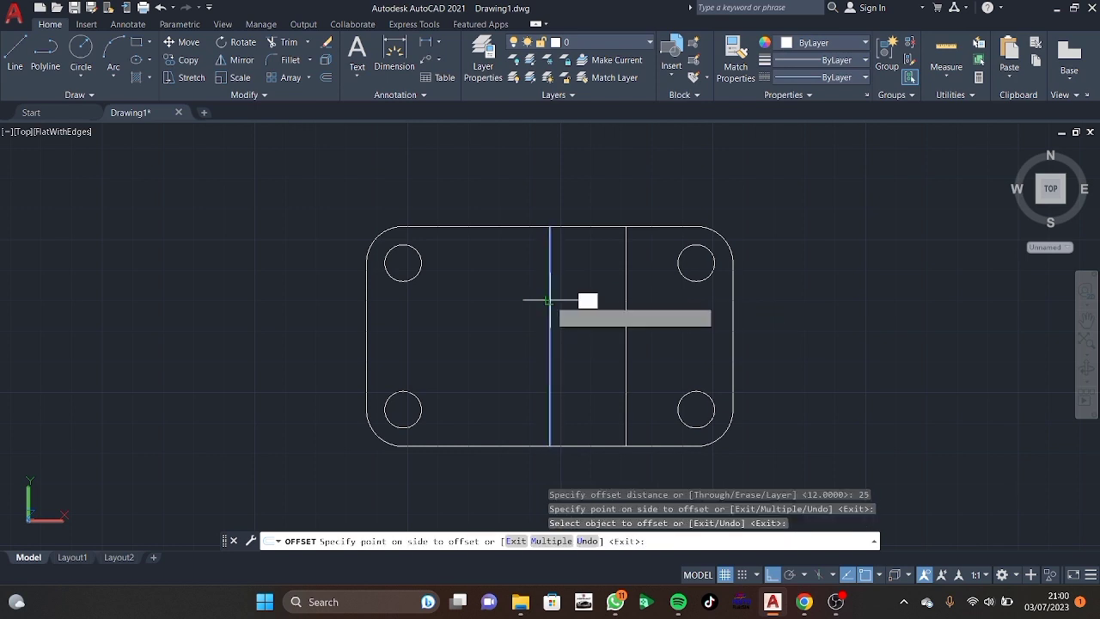
{"action": "left_click", "coordinate": [434, 311]}
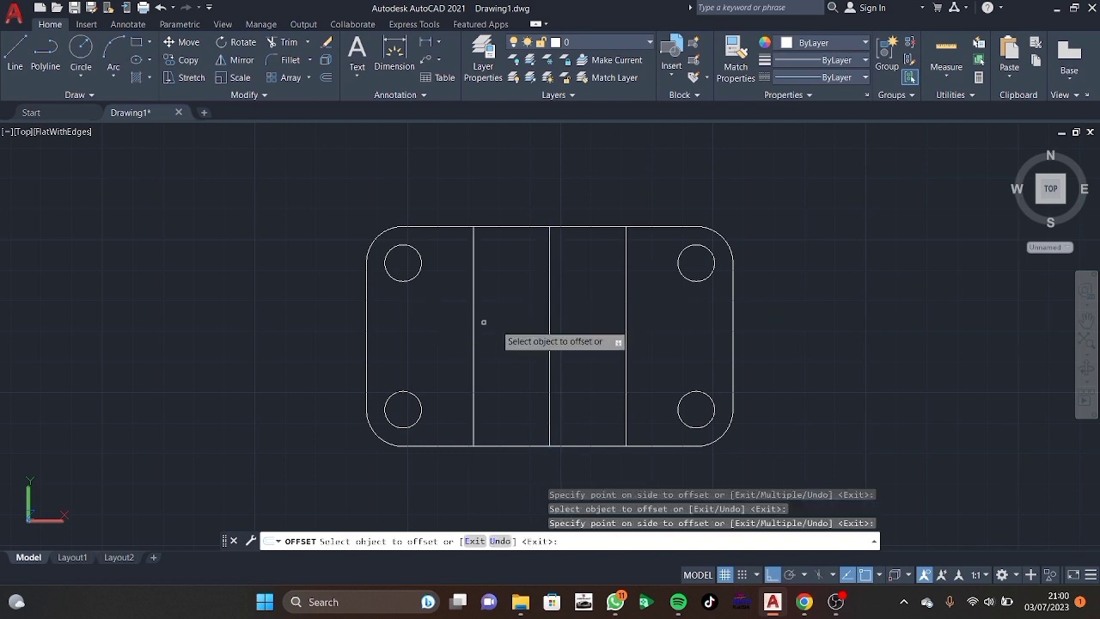
Erase the original vertical centre line.
{"action": "key", "text": "Escape"}
{"action": "left_click", "coordinate": [550, 331]}
{"action": "key", "text": "Delete"}
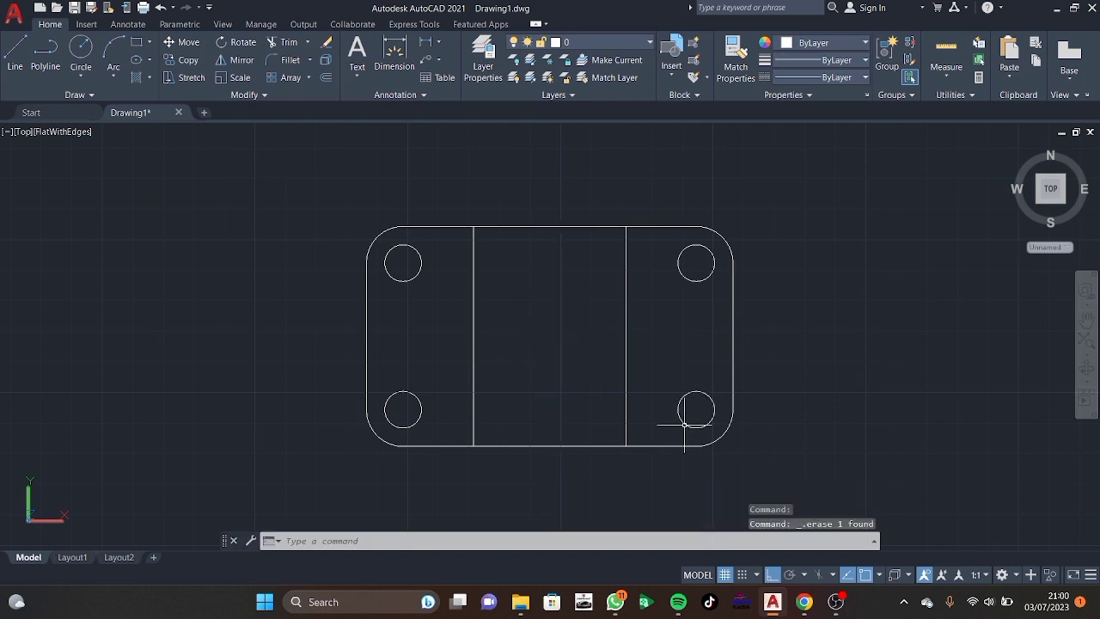
In an isometric view, press-pull both end regions of the plate to height 10.
{"action": "left_click", "coordinate": [1041, 203]}
{"action": "type", "text": "PR"}
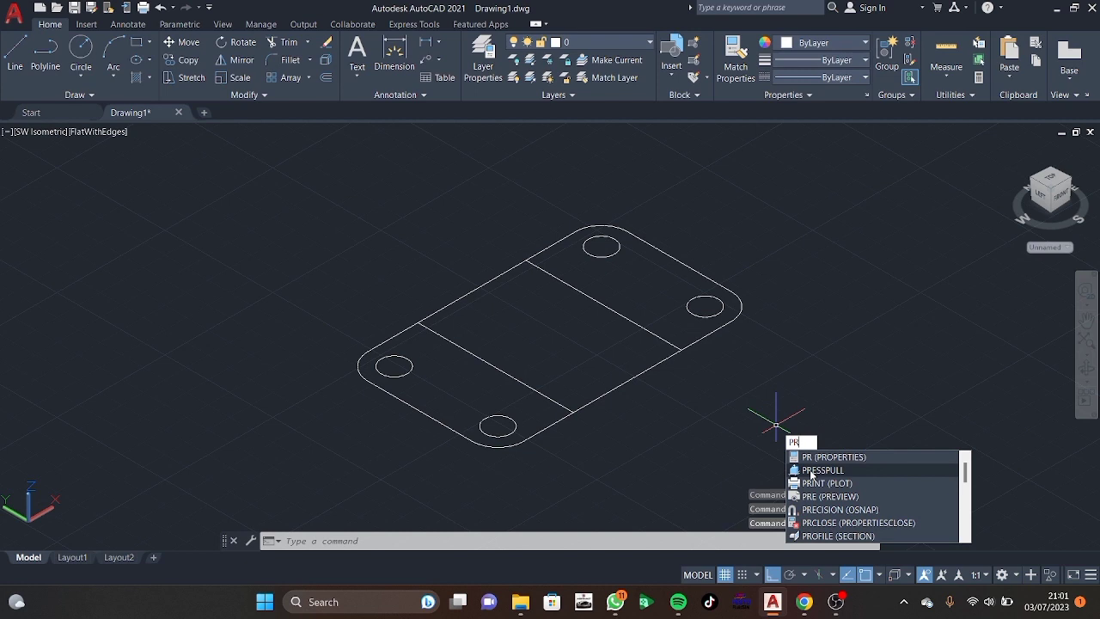
{"action": "left_click", "coordinate": [811, 470]}
{"action": "left_click", "coordinate": [667, 305]}
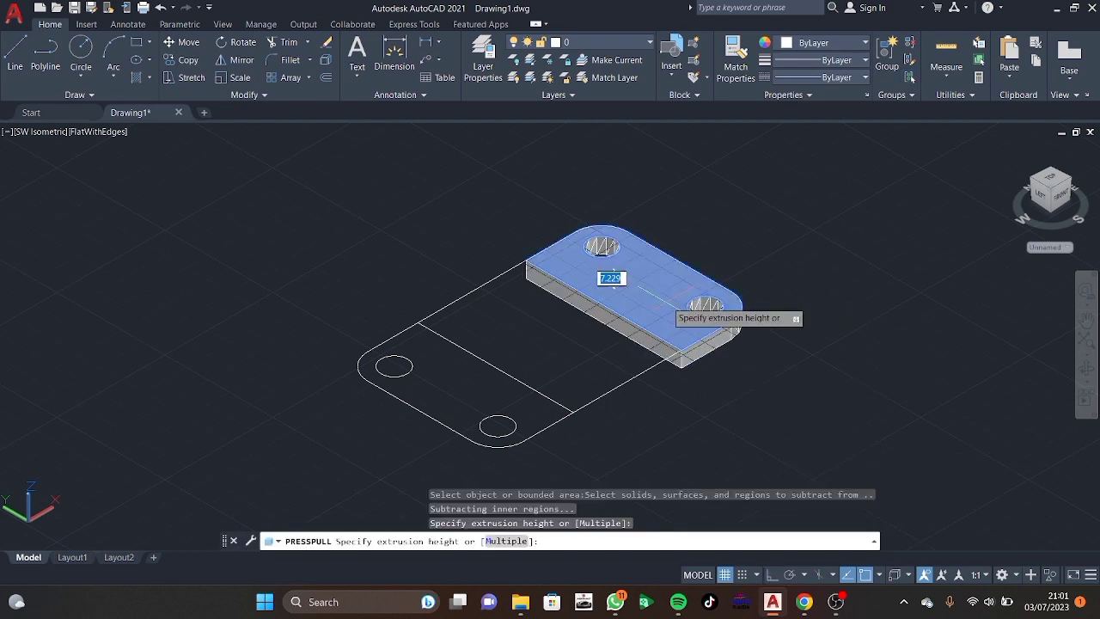
{"action": "type", "text": "10"}
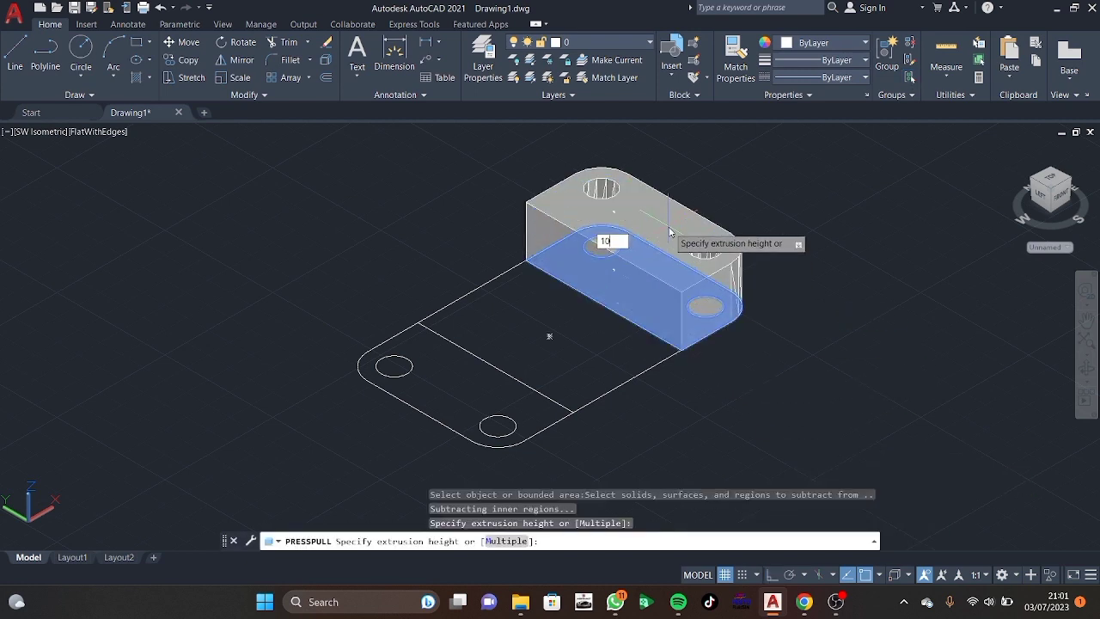
{"action": "key", "text": "Return"}
{"action": "left_click", "coordinate": [487, 395]}
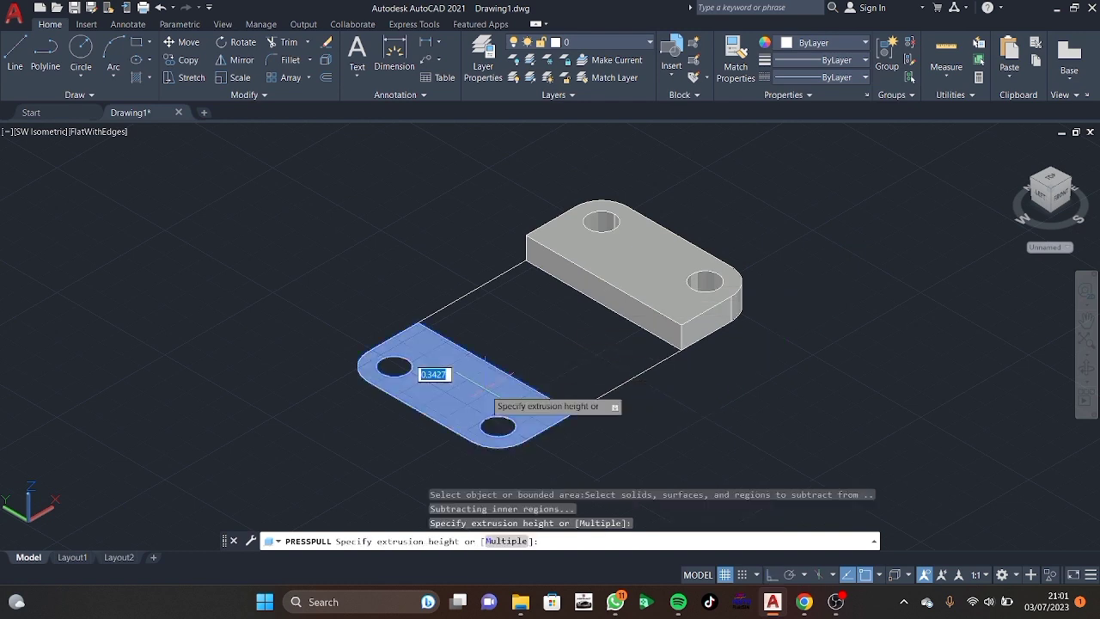
{"action": "type", "text": "10"}
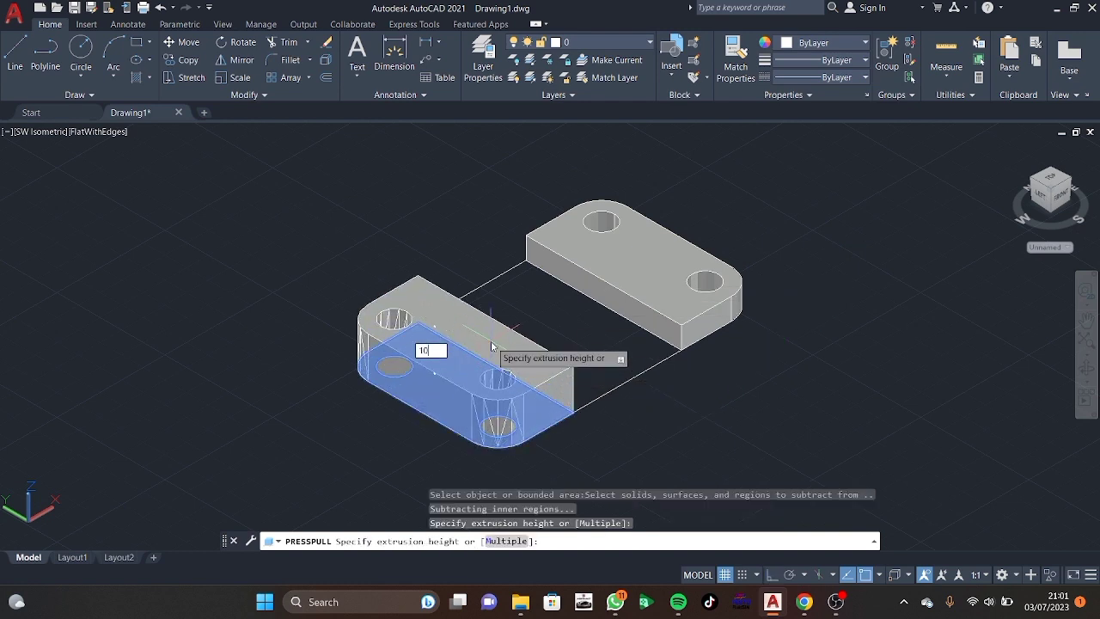
{"action": "key", "text": "Return"}
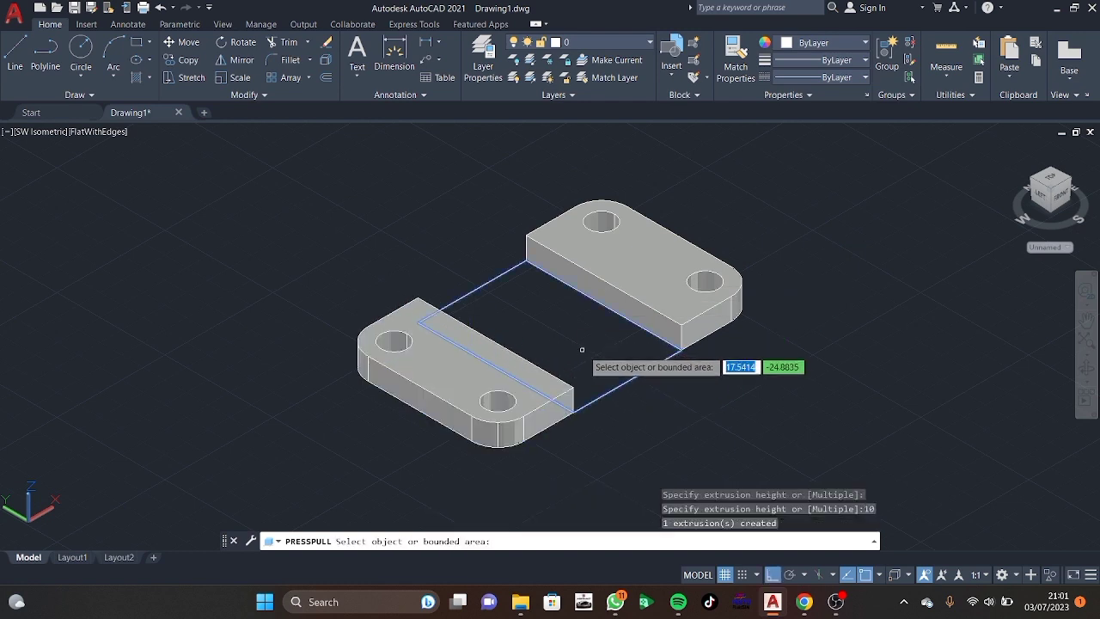
Press-pull the middle strip between the end sections to height 13.
{"action": "left_click", "coordinate": [581, 350]}
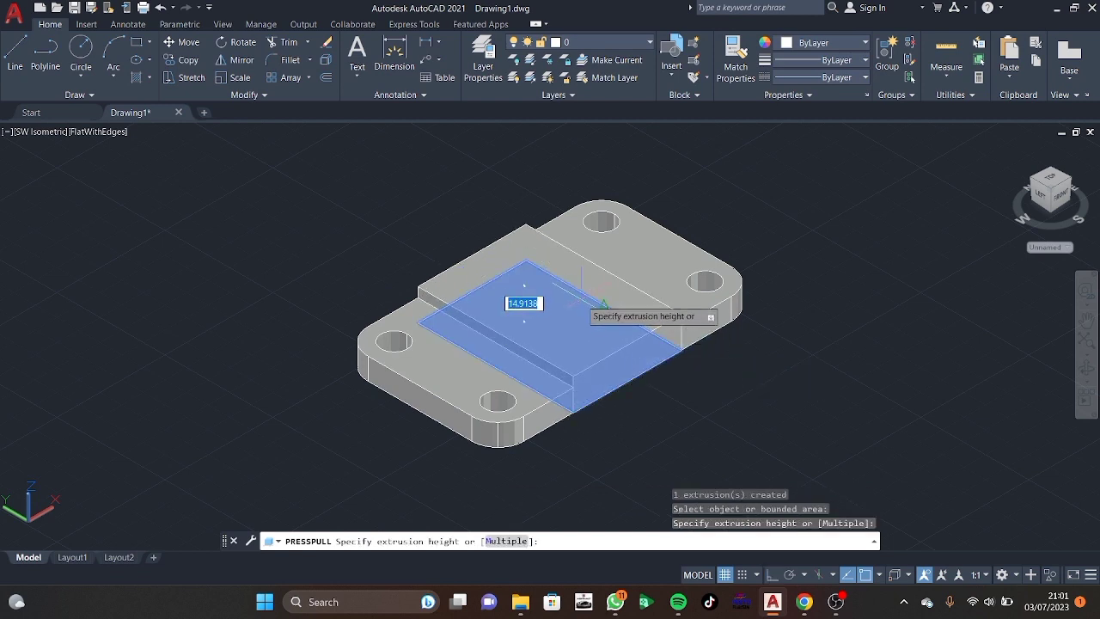
{"action": "type", "text": "13"}
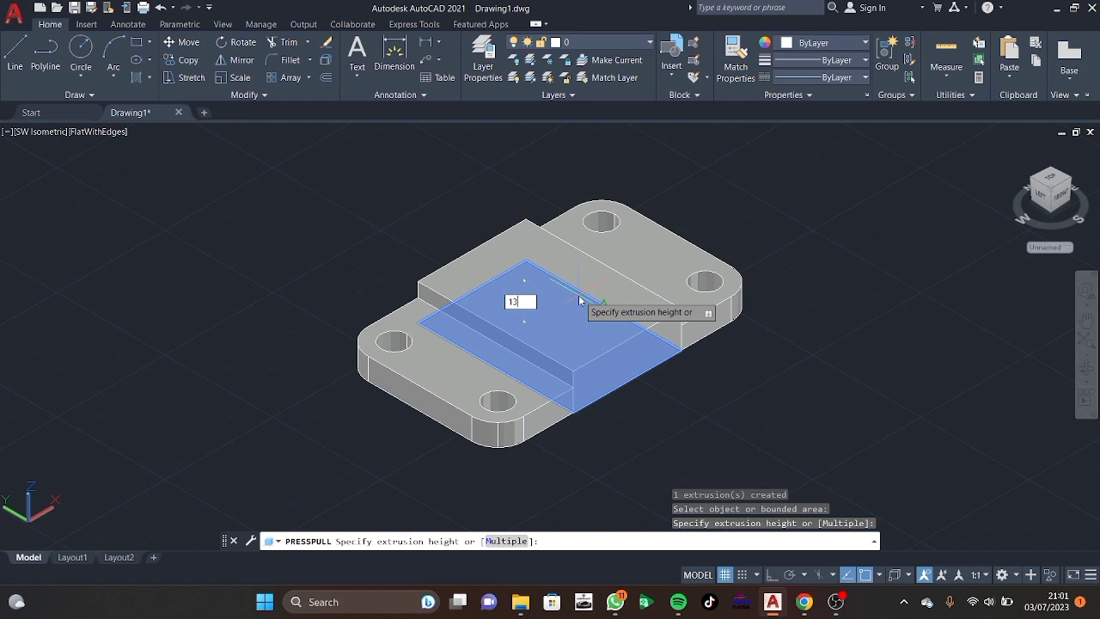
{"action": "key", "text": "Return"}
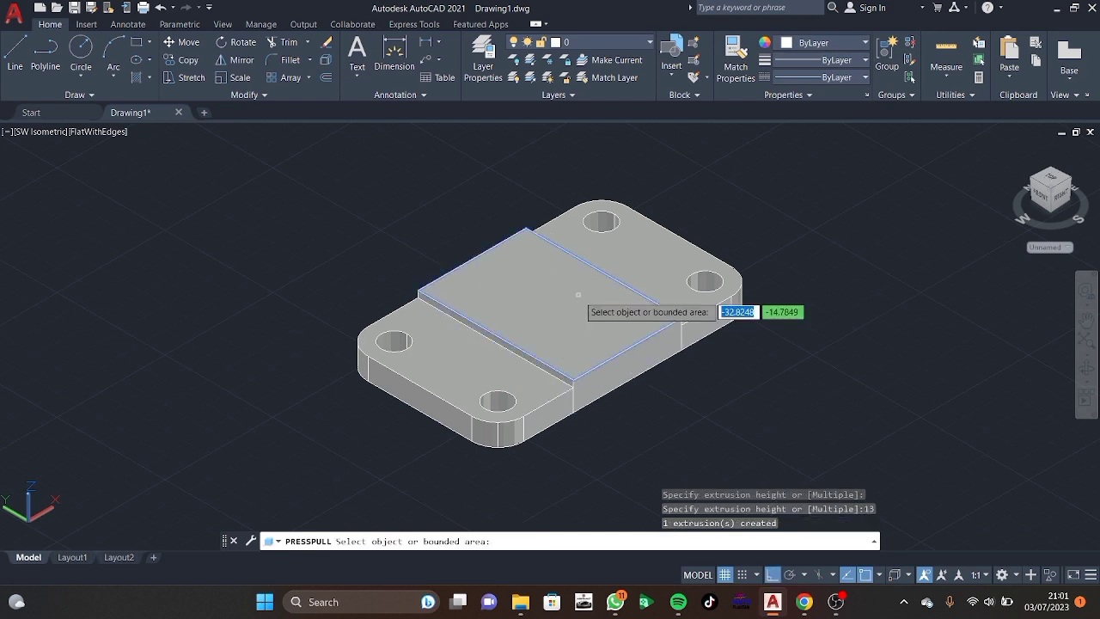
{"action": "key", "text": "Return"}
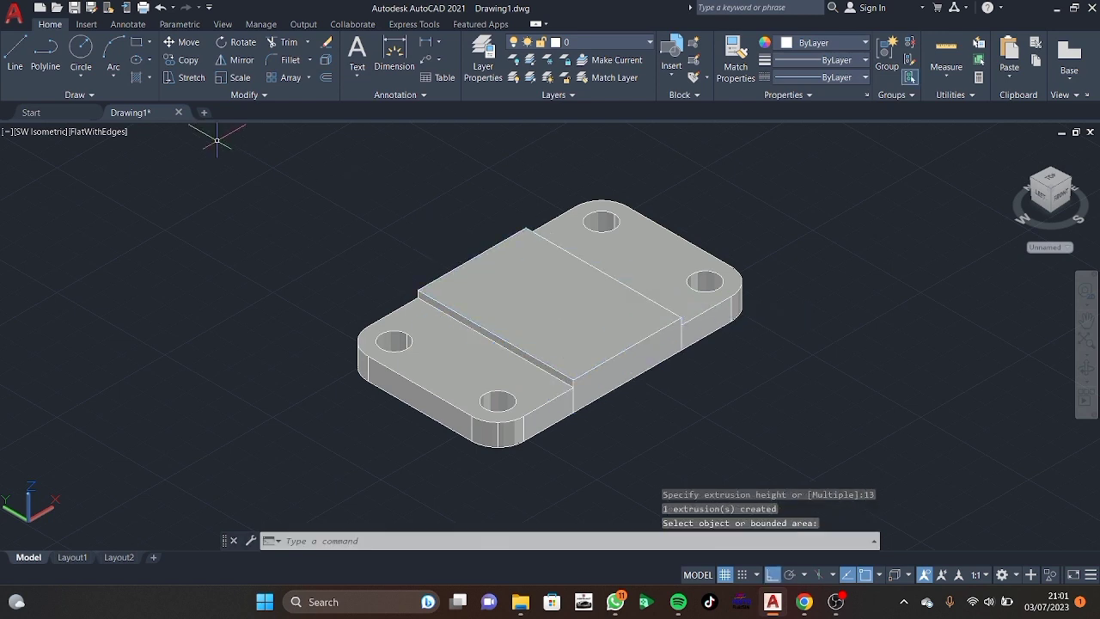
Set the viewport visual style to 2D Wireframe.
{"action": "left_click", "coordinate": [113, 133]}
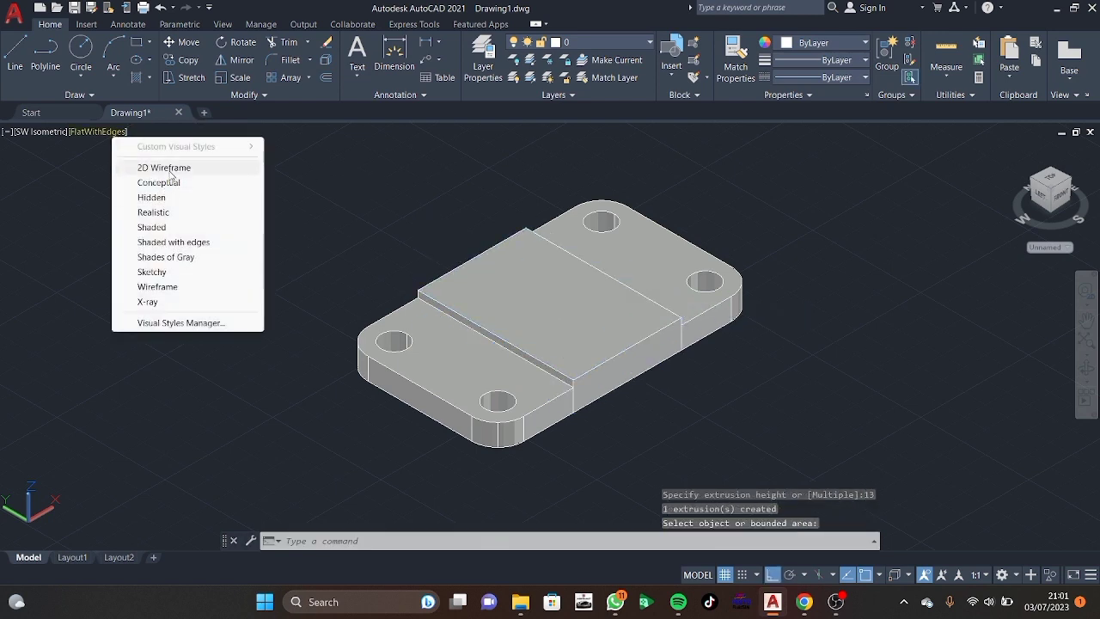
{"action": "left_click", "coordinate": [163, 168]}
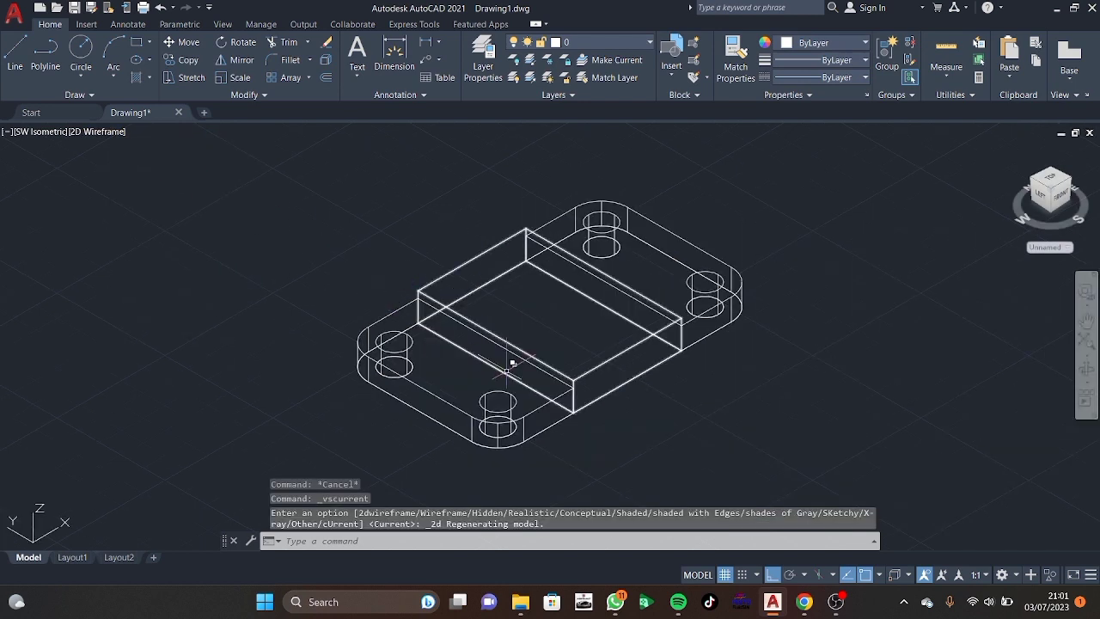
{"action": "type", "text": "L"}
{"action": "key", "text": "Return"}
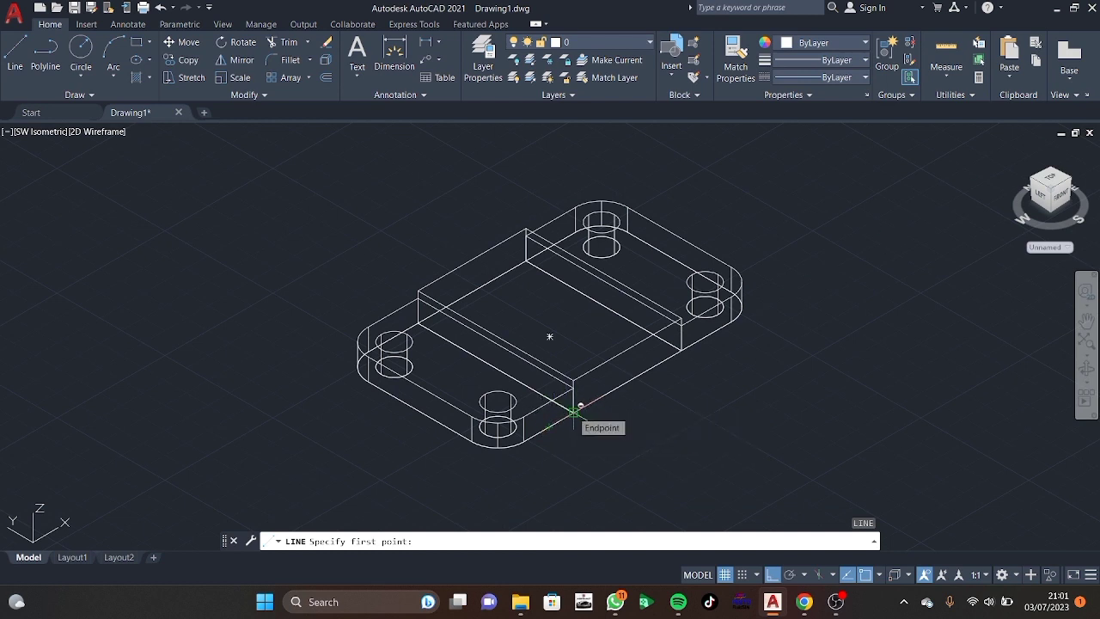
{"action": "type", "text": "3"}
{"action": "key", "text": "Return"}
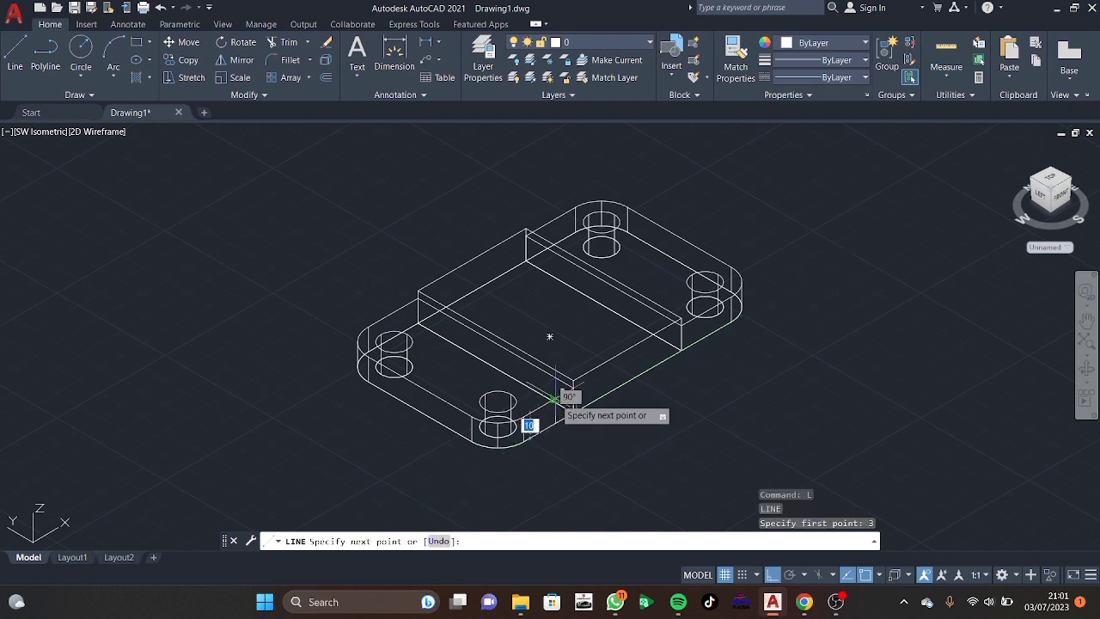
{"action": "key", "text": "Escape"}
{"action": "type", "text": "l"}
{"action": "key", "text": "Return"}
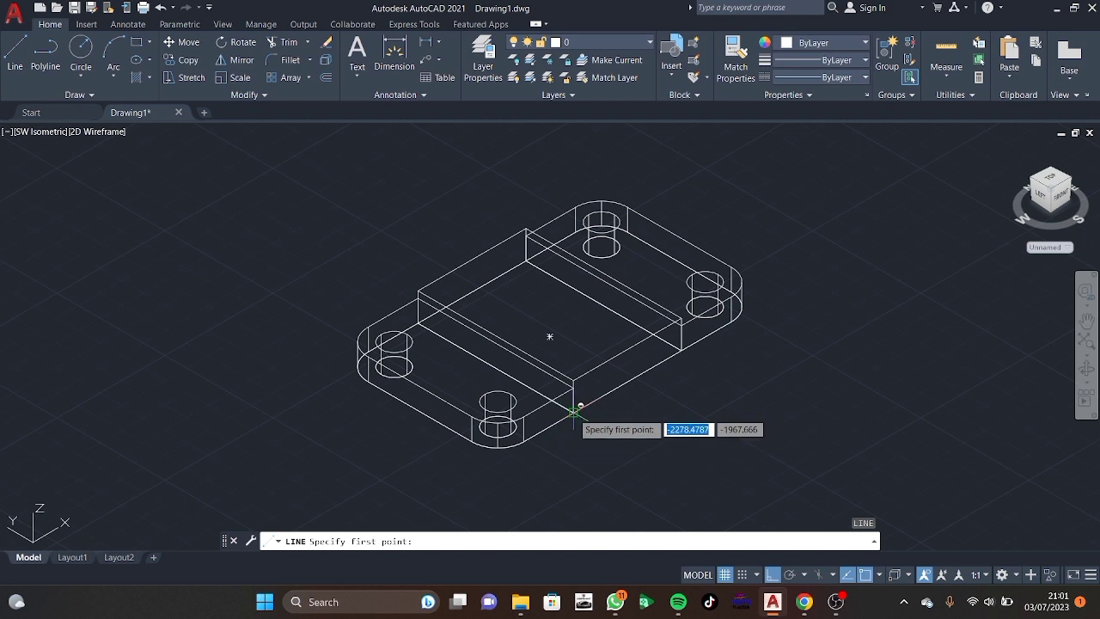
{"action": "left_click", "coordinate": [573, 411]}
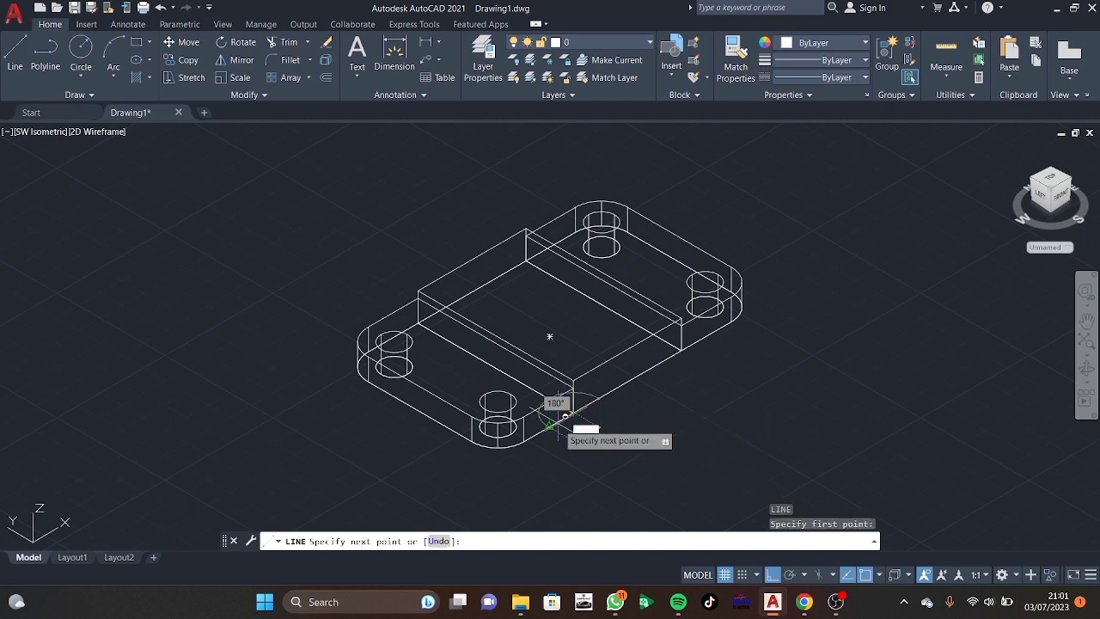
{"action": "key", "text": "Escape"}
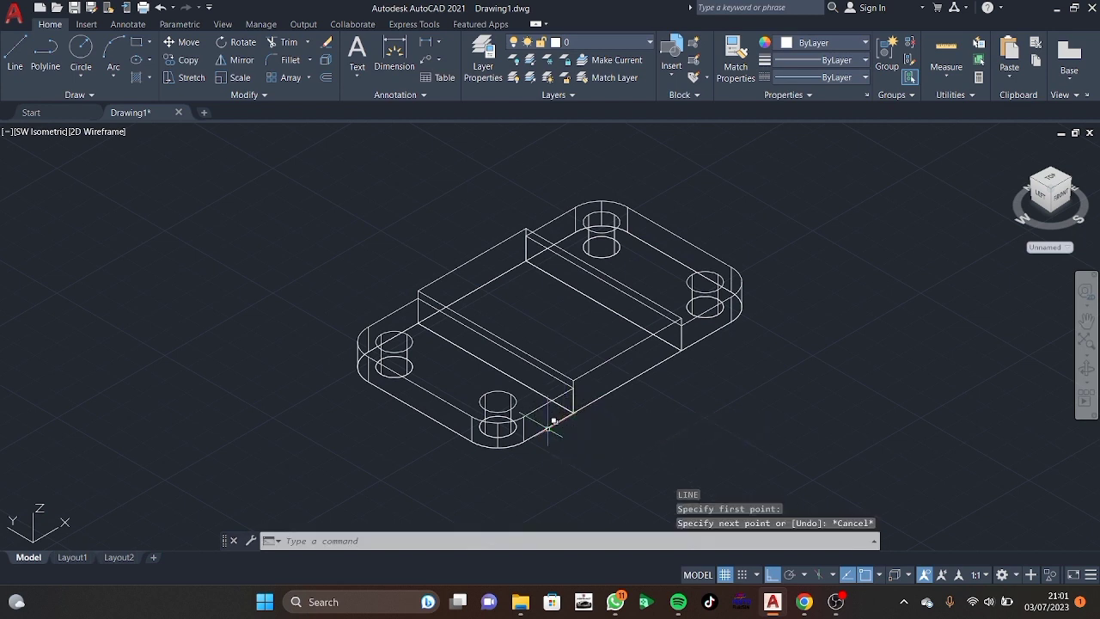
Draw helper line segments of 3, 3 and 56 units from the raised block's corner.
{"action": "key", "text": "Return"}
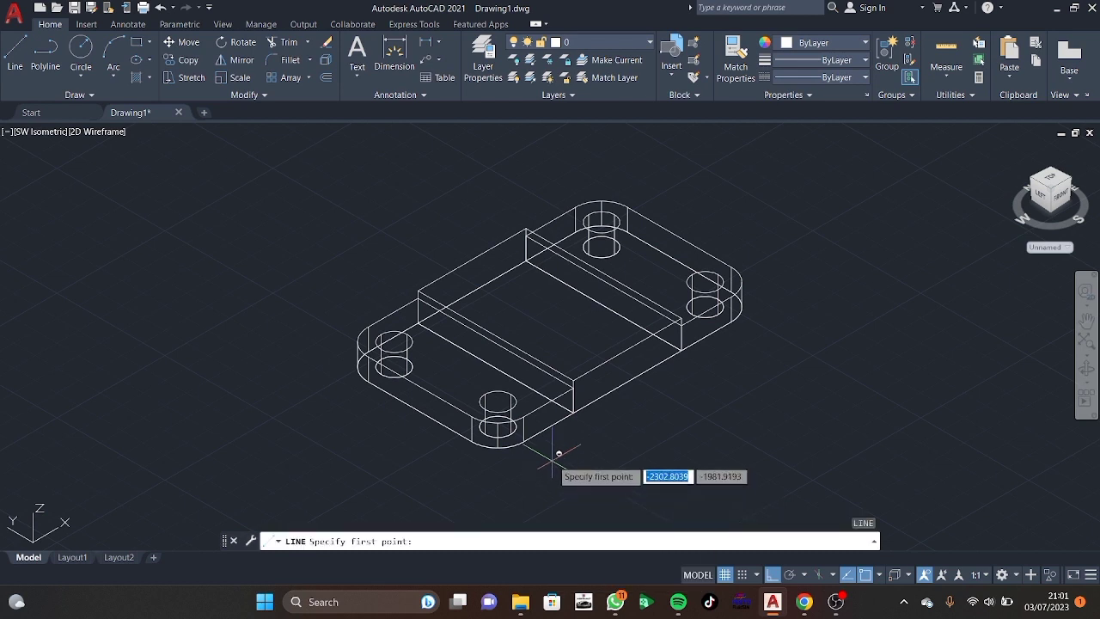
{"action": "left_click", "coordinate": [574, 412]}
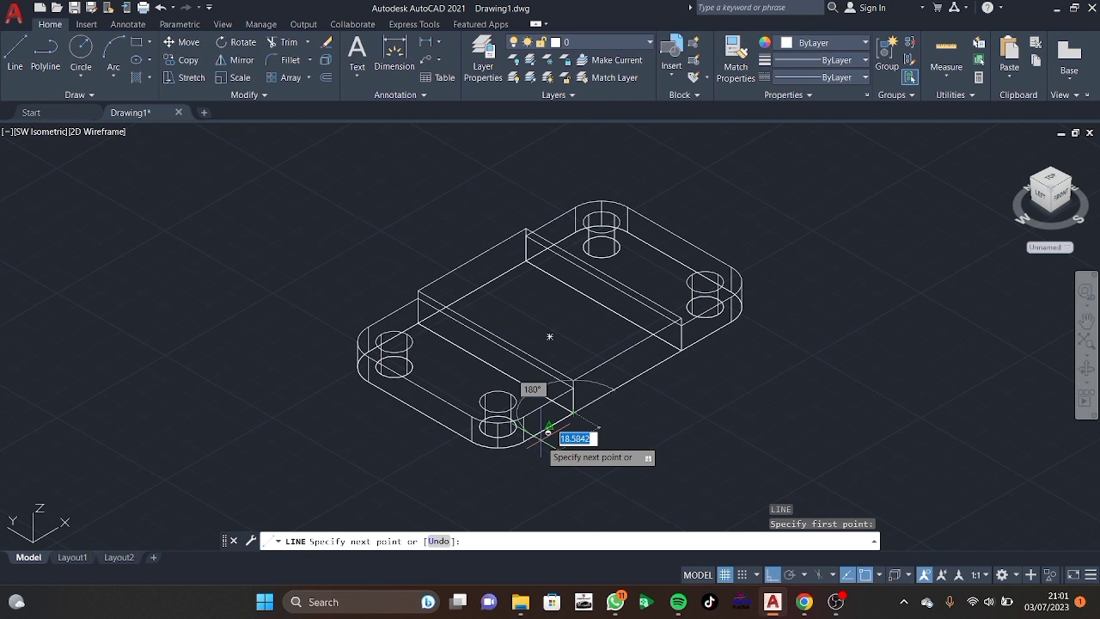
{"action": "type", "text": "3"}
{"action": "key", "text": "Return"}
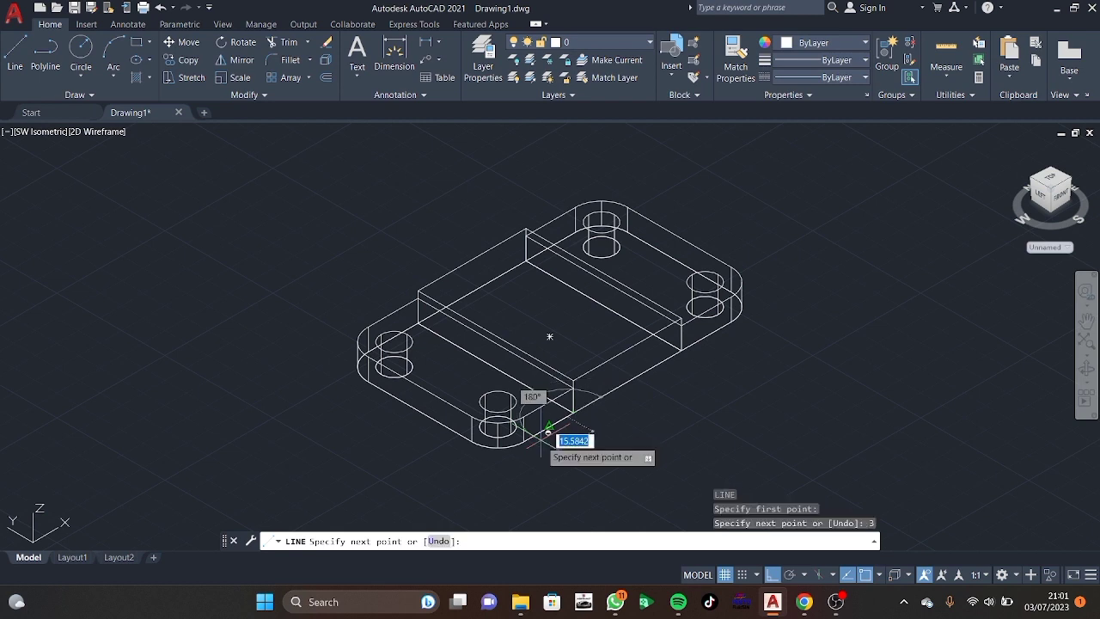
{"action": "type", "text": "3"}
{"action": "key", "text": "Return"}
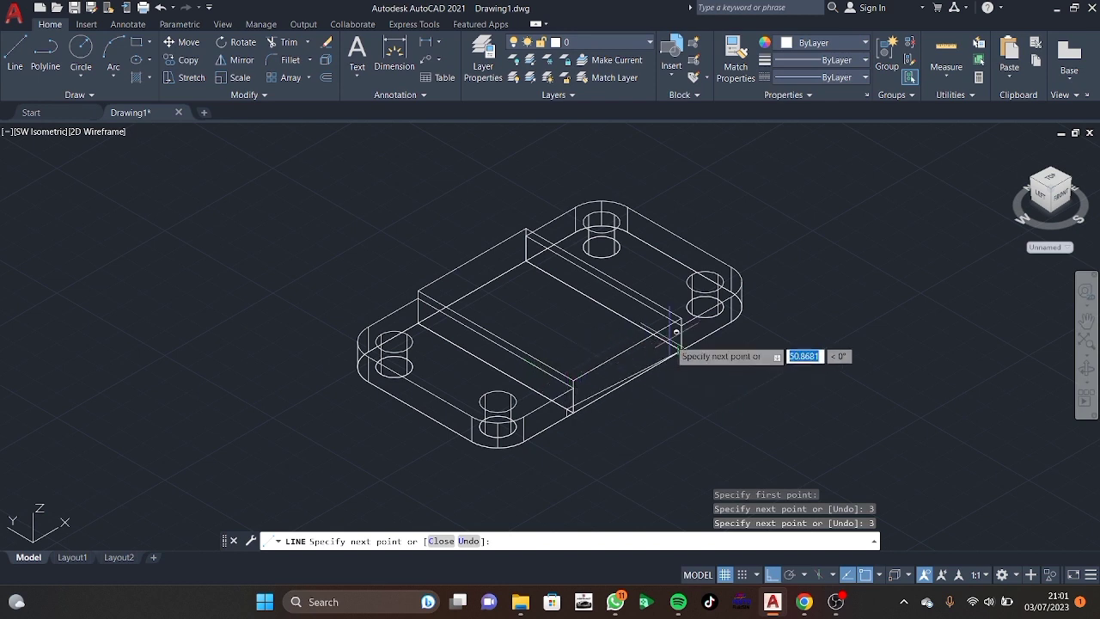
{"action": "type", "text": "56"}
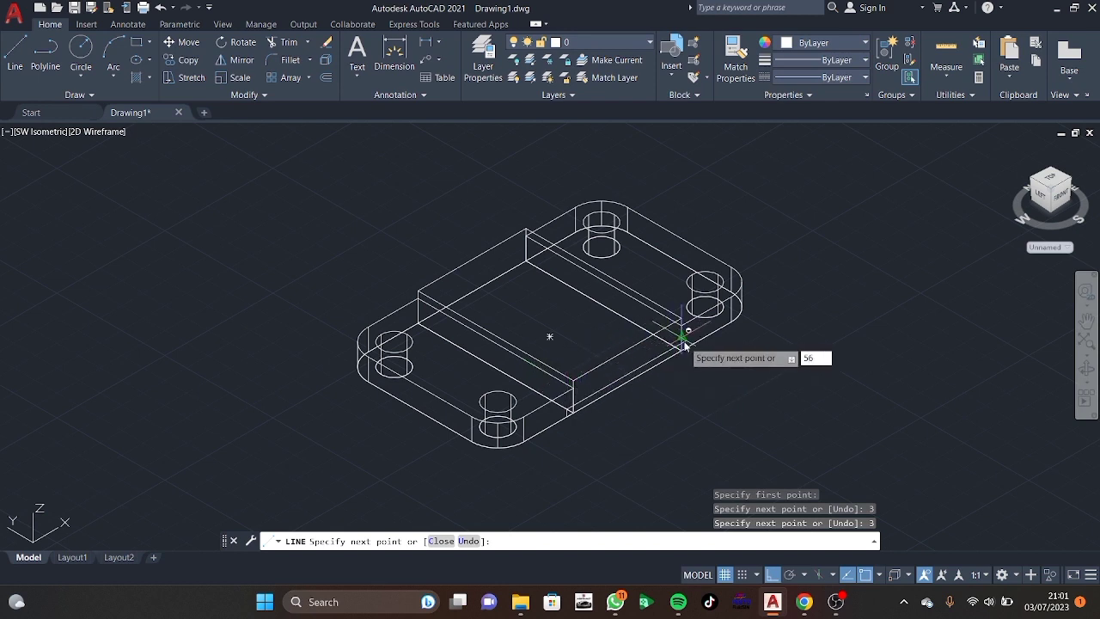
{"action": "key", "text": "Return"}
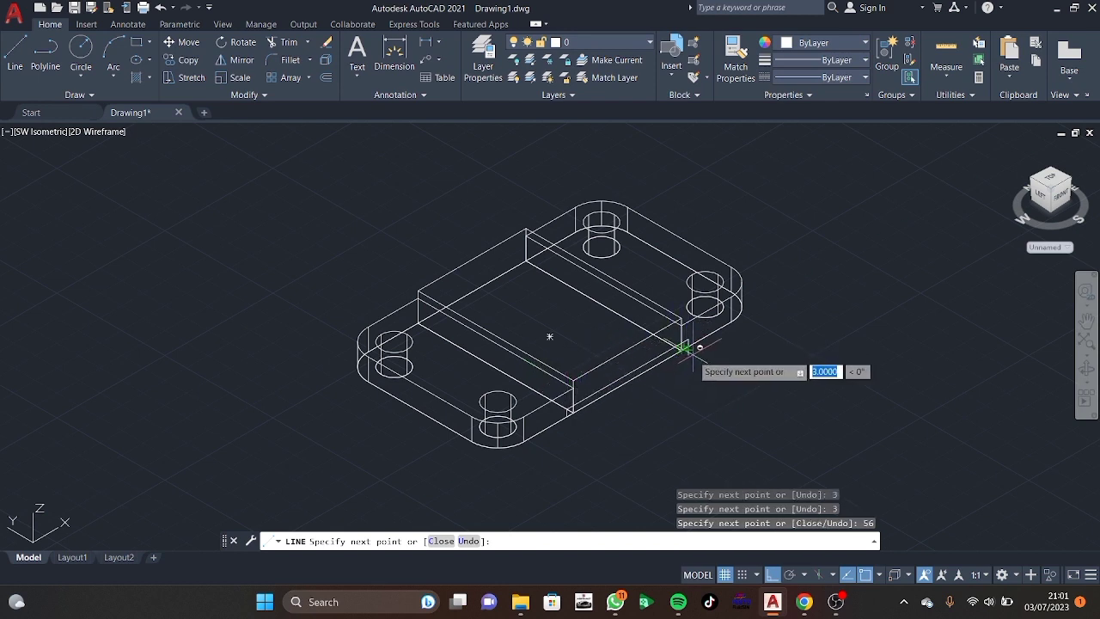
{"action": "type", "text": "3"}
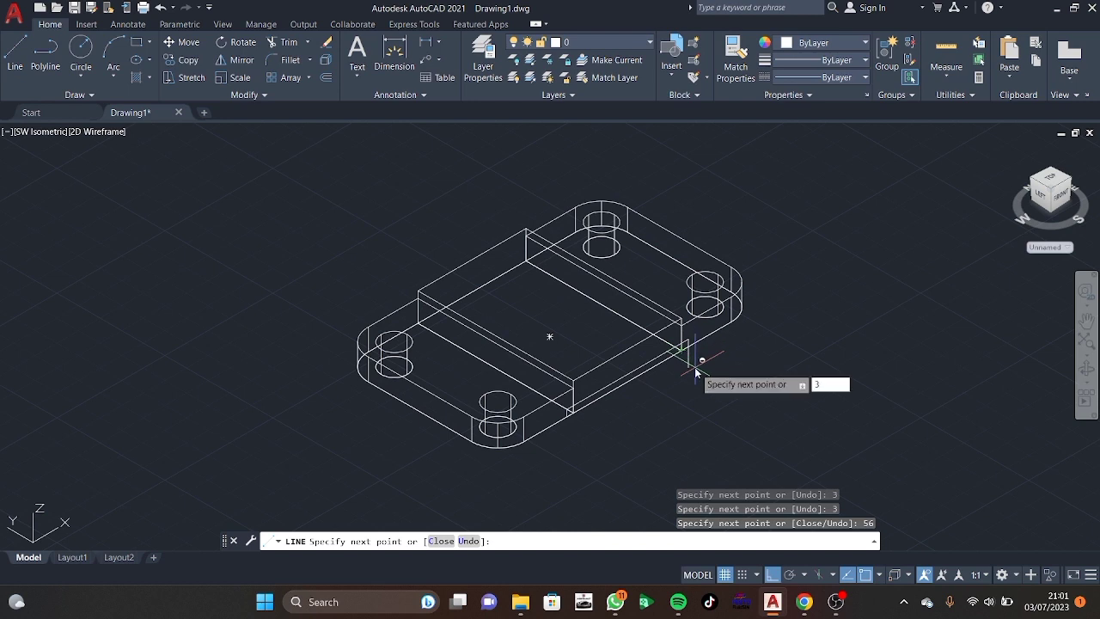
{"action": "key", "text": "Escape"}
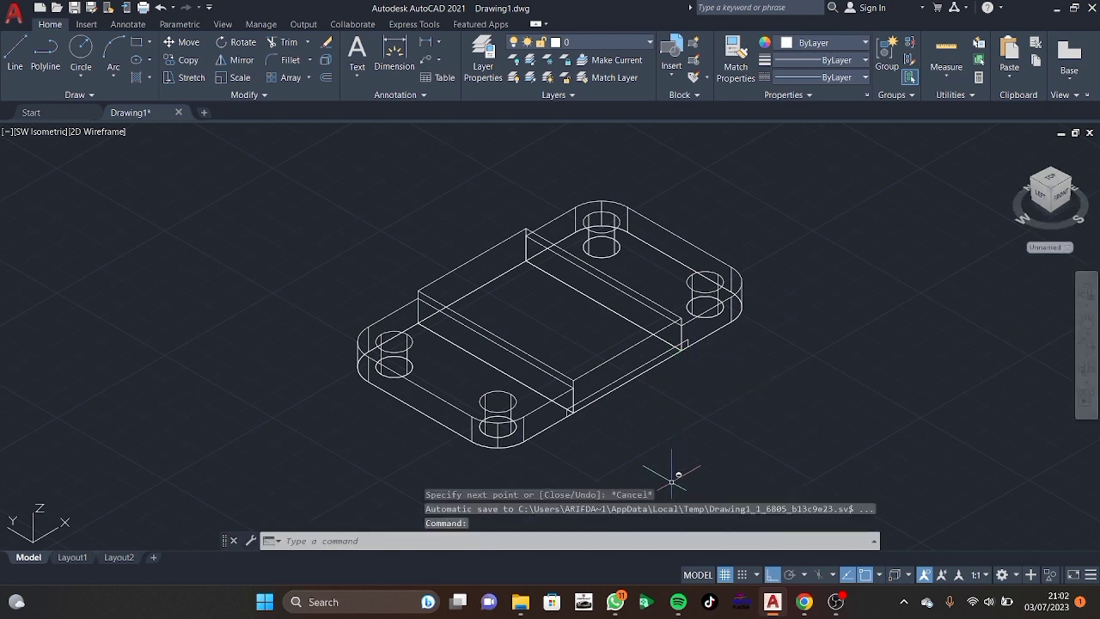
{"action": "type", "text": "P"}
Press-pull the narrow strip along the raised pad's step edge.
{"action": "key", "text": "Return"}
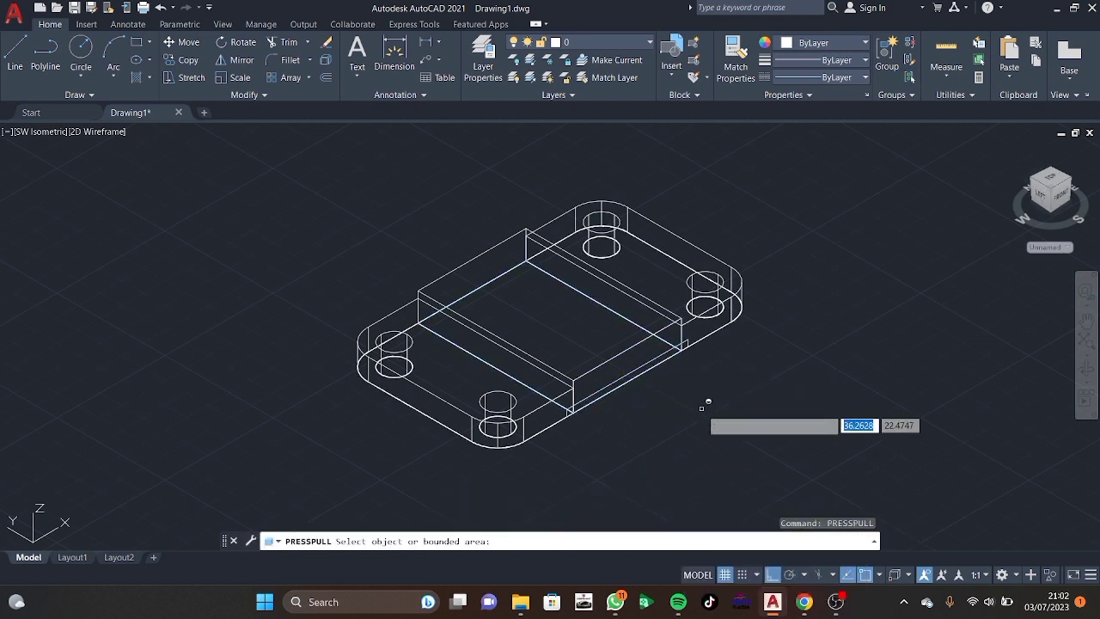
{"action": "scroll", "coordinate": [632, 372], "scroll_direction": "up", "scroll_amount": 5}
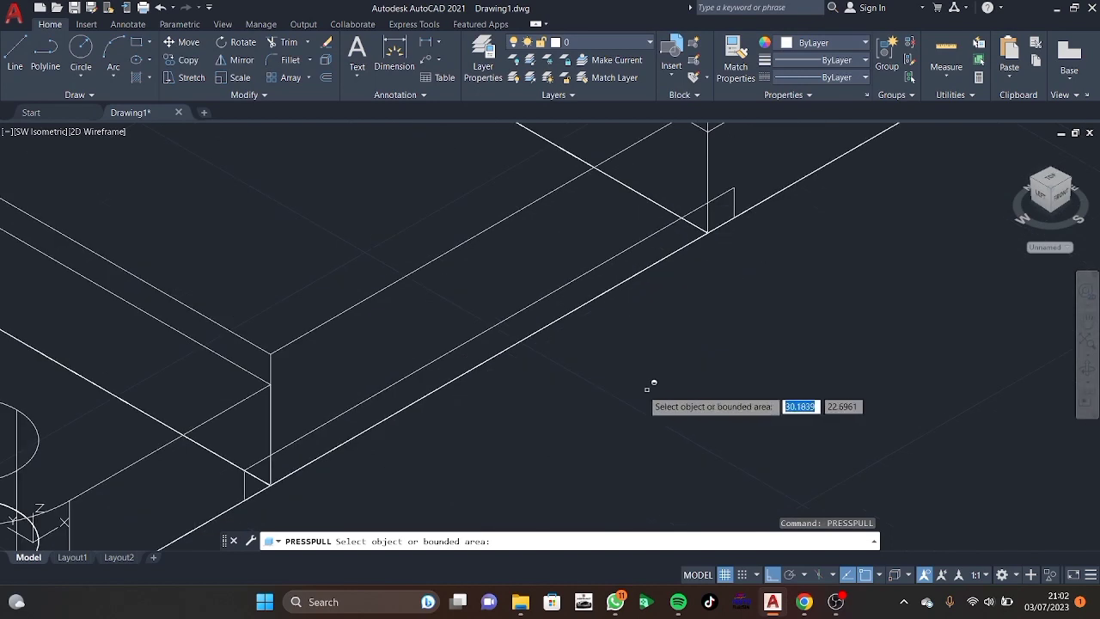
{"action": "left_click", "coordinate": [539, 320]}
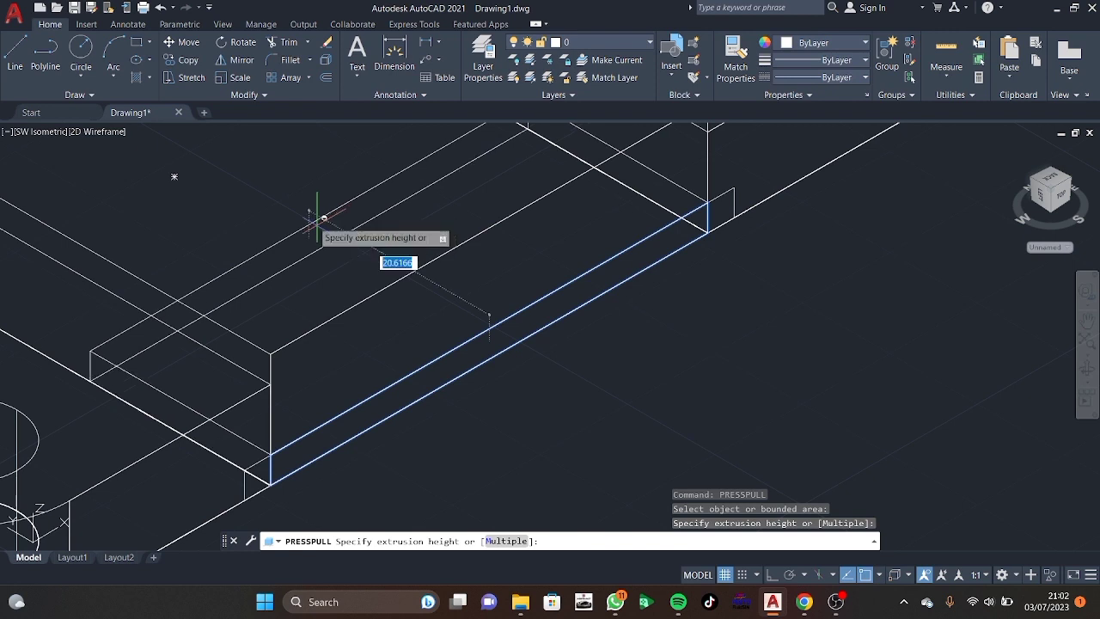
{"action": "scroll", "coordinate": [10, 180], "scroll_direction": "down", "scroll_amount": 2}
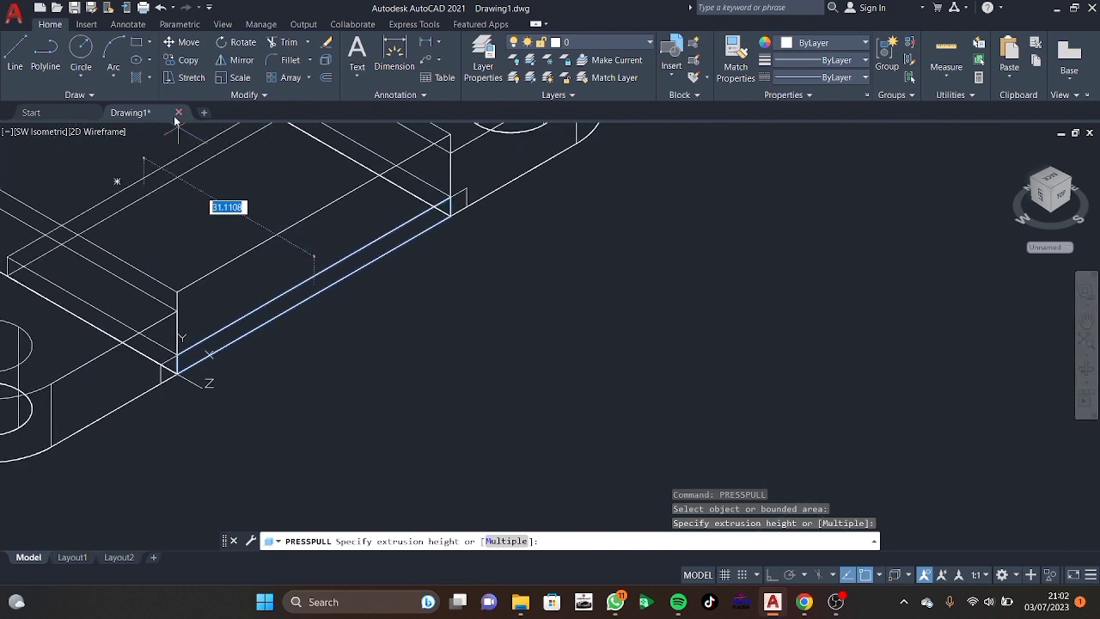
{"action": "scroll", "coordinate": [185, 127], "scroll_direction": "down", "scroll_amount": 2}
{"action": "scroll", "coordinate": [185, 128], "scroll_direction": "down", "scroll_amount": 2}
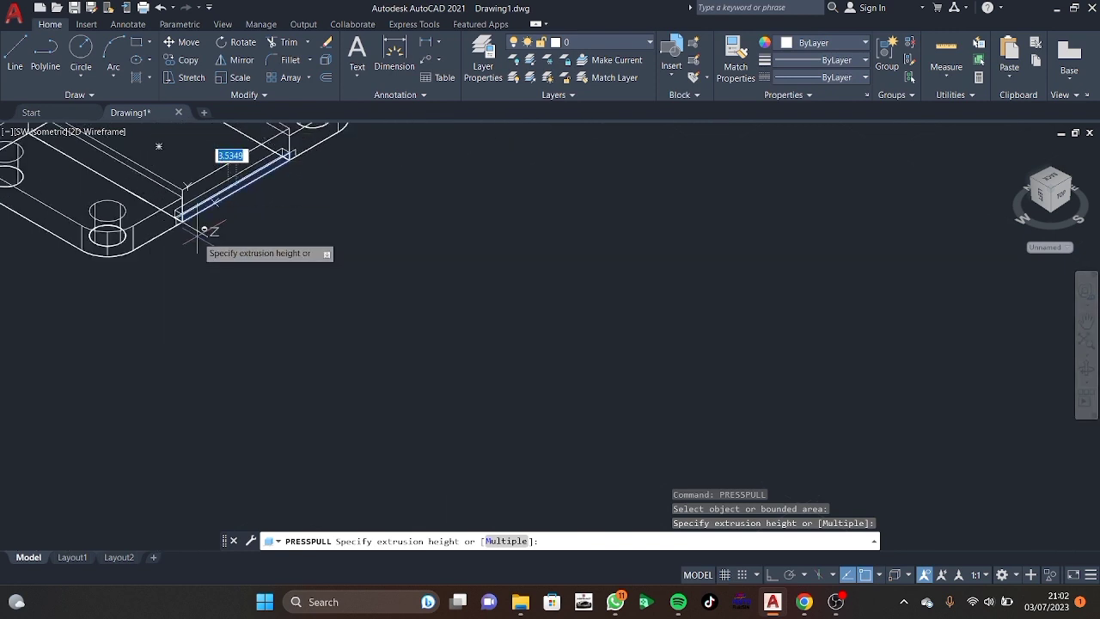
{"action": "middle_click_drag", "start_coordinate": [216, 201], "coordinate": [619, 368]}
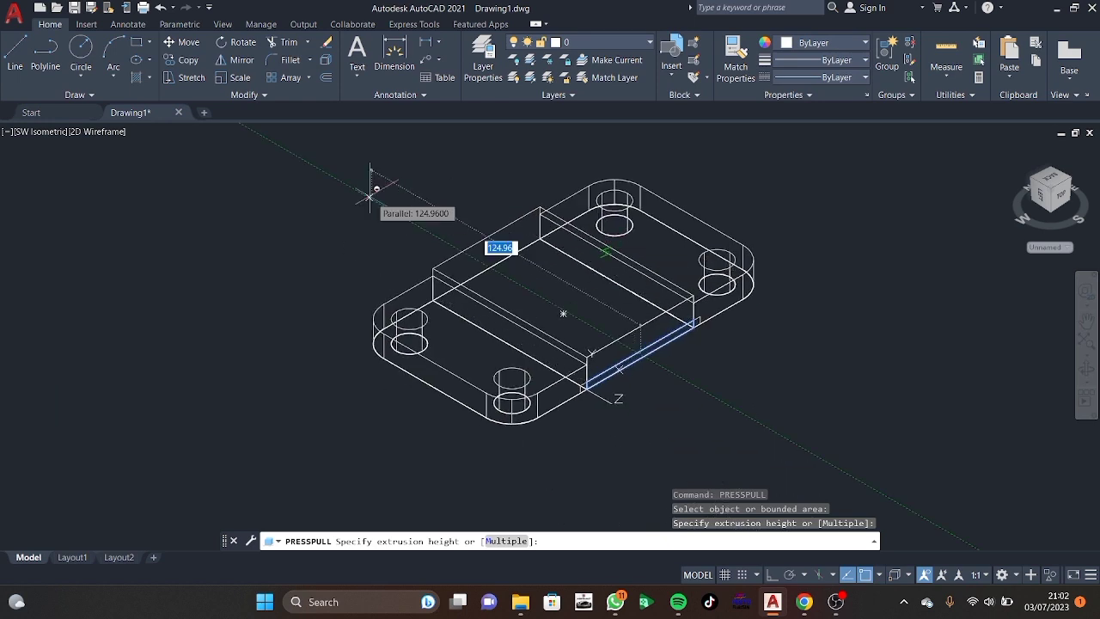
{"action": "left_click", "coordinate": [380, 180]}
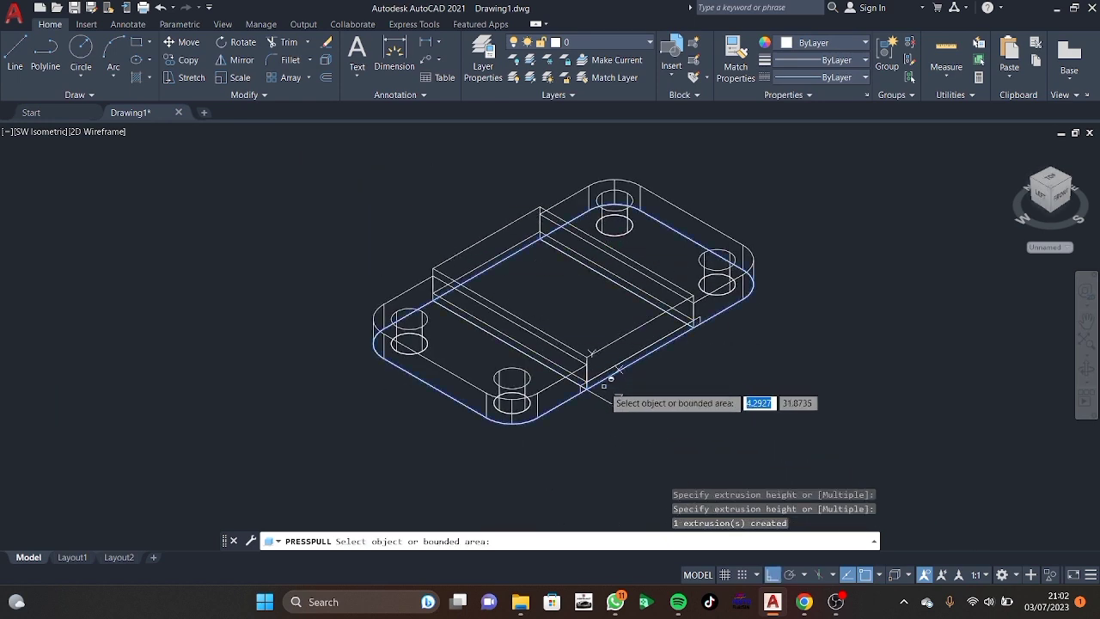
Press-pull the thin strip along the base plate's front edge.
{"action": "left_click", "coordinate": [506, 430]}
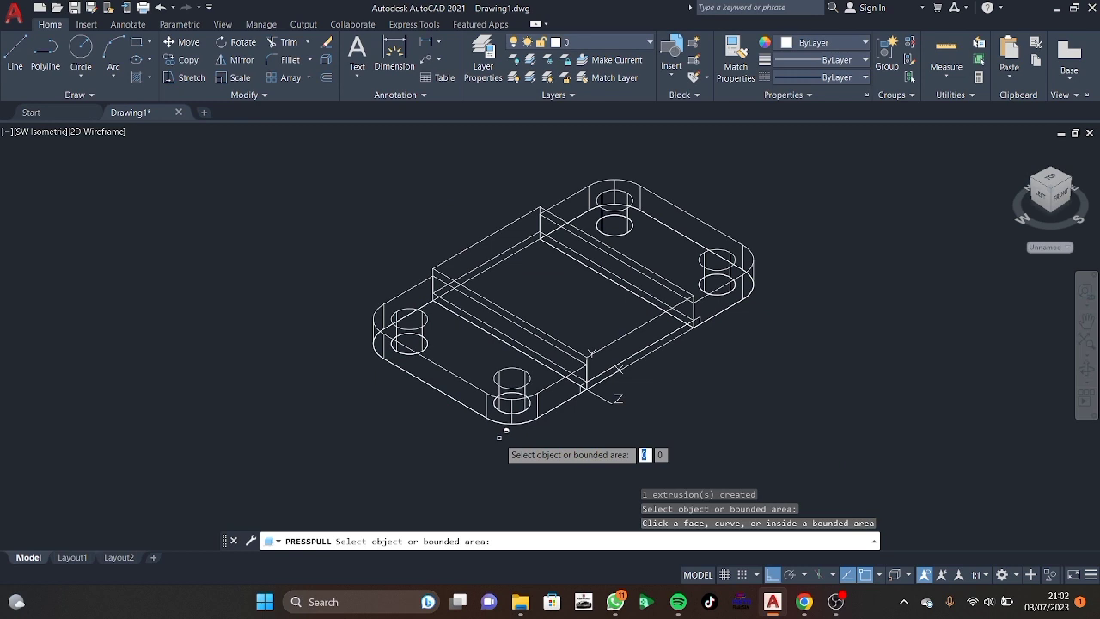
{"action": "scroll", "coordinate": [506, 430], "scroll_direction": "up", "scroll_amount": 3}
{"action": "scroll", "coordinate": [558, 404], "scroll_direction": "up", "scroll_amount": 1}
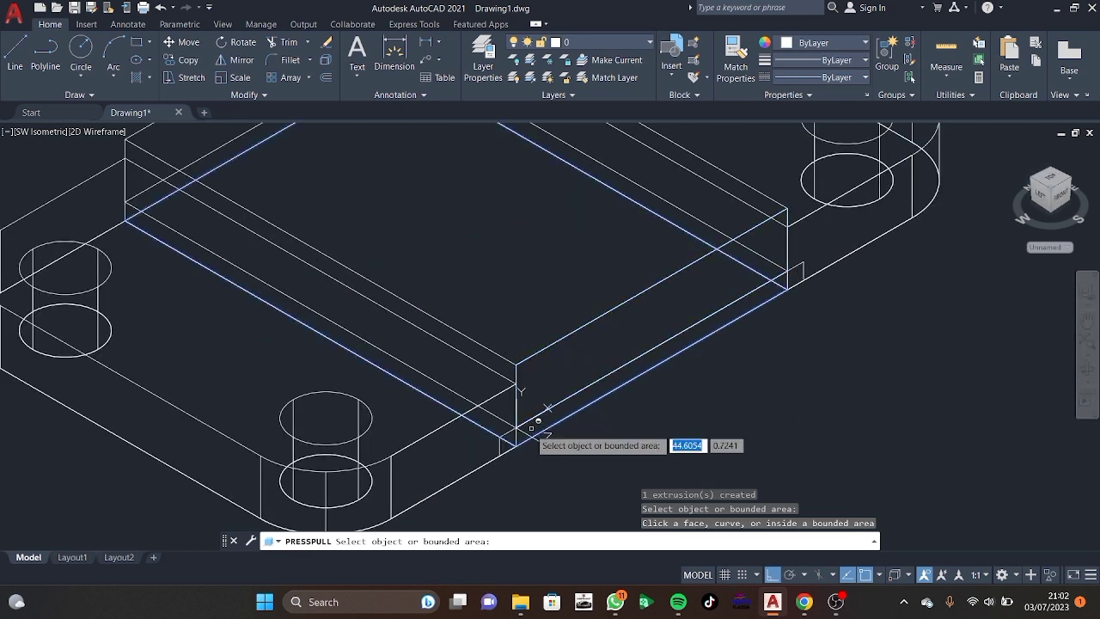
{"action": "left_click", "coordinate": [510, 437]}
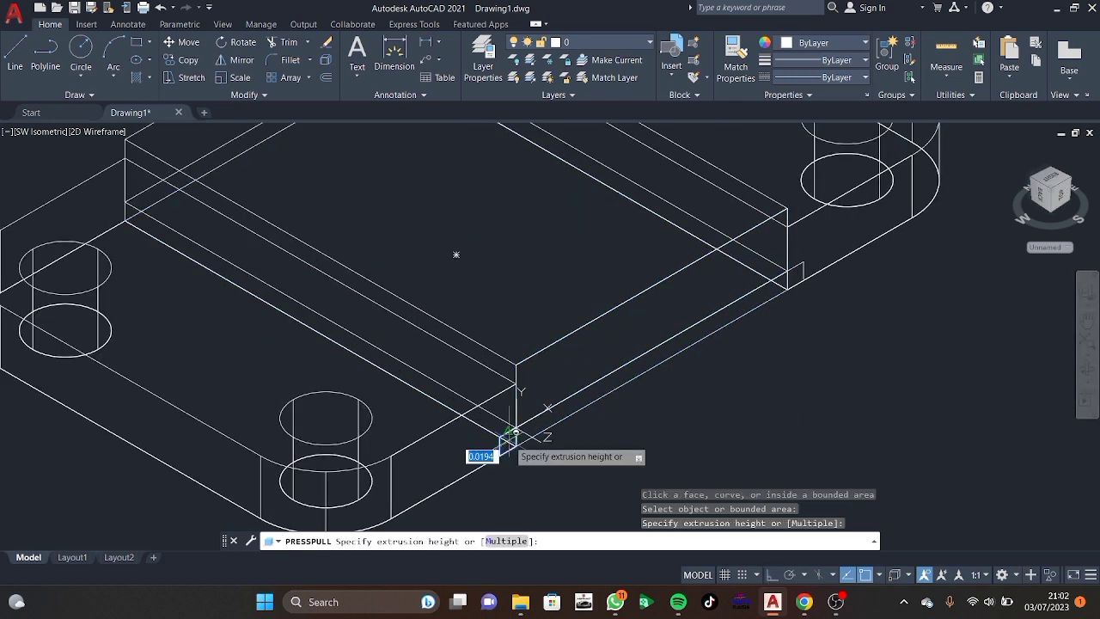
{"action": "left_click", "coordinate": [45, 182]}
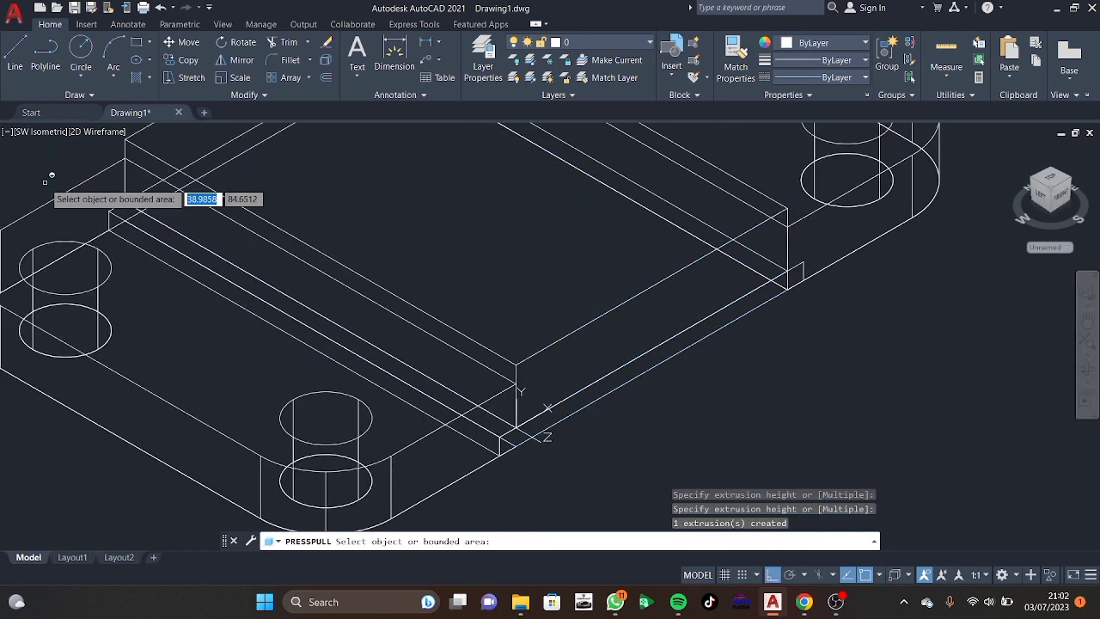
Press-pull the small step face by the right edge, then view the reference image.
{"action": "left_click", "coordinate": [796, 274]}
{"action": "left_click", "coordinate": [796, 273]}
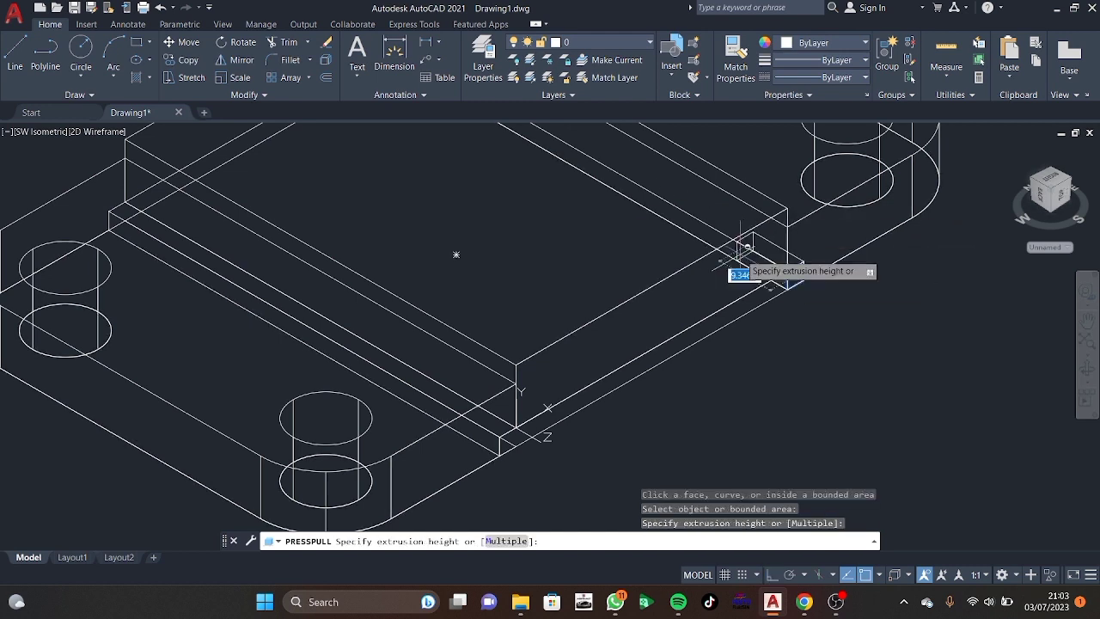
{"action": "scroll", "coordinate": [163, 159], "scroll_direction": "down", "scroll_amount": 2}
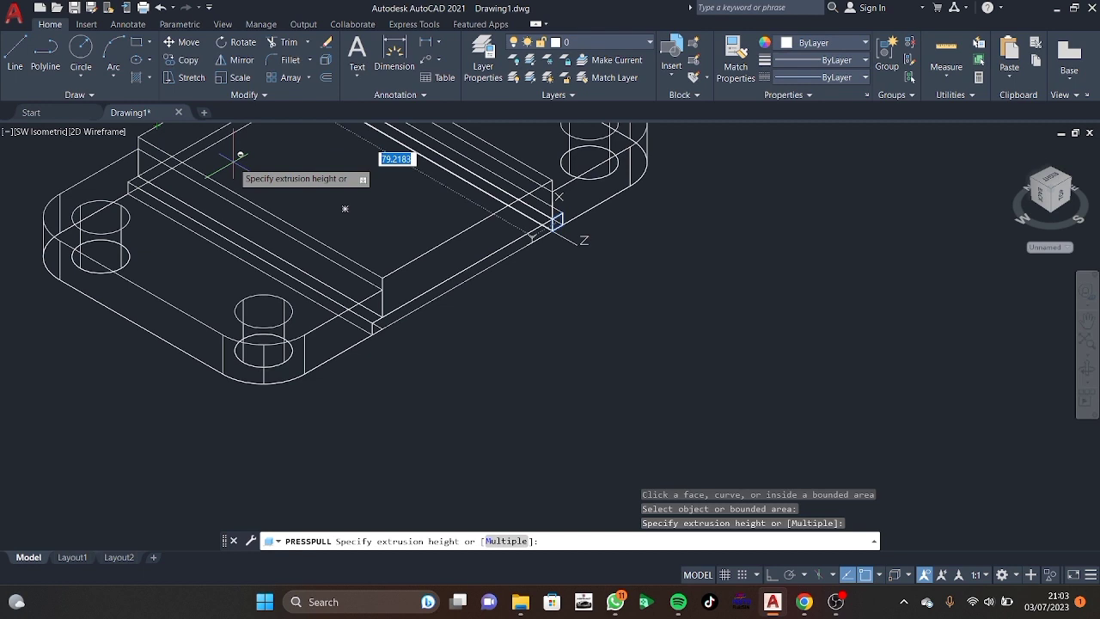
{"action": "middle_click_drag", "start_coordinate": [497, 234], "coordinate": [728, 413]}
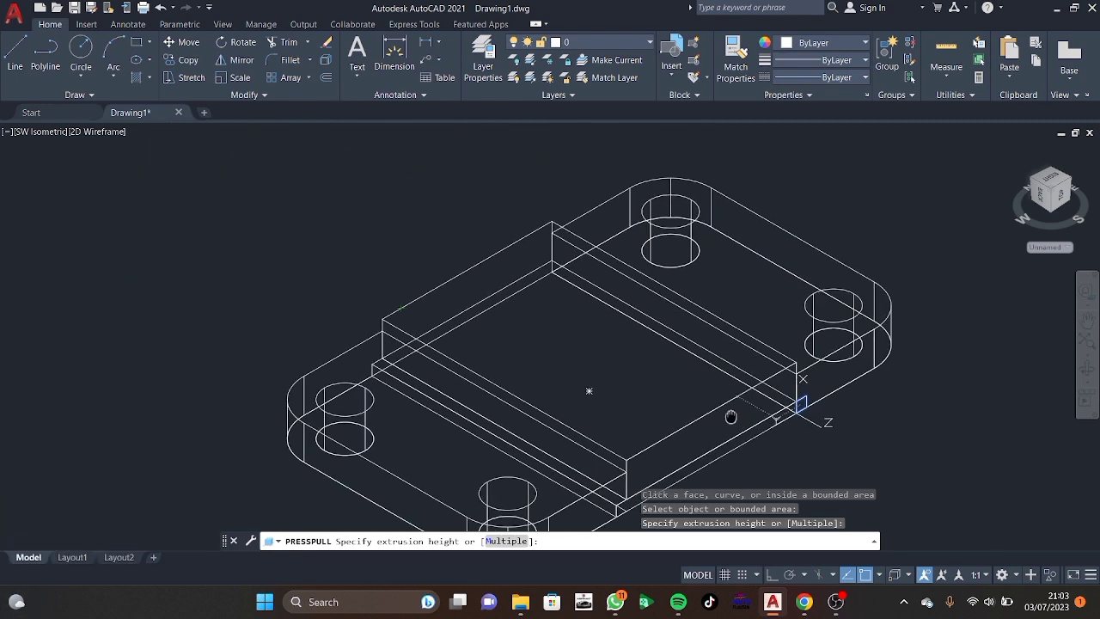
{"action": "left_click", "coordinate": [391, 188]}
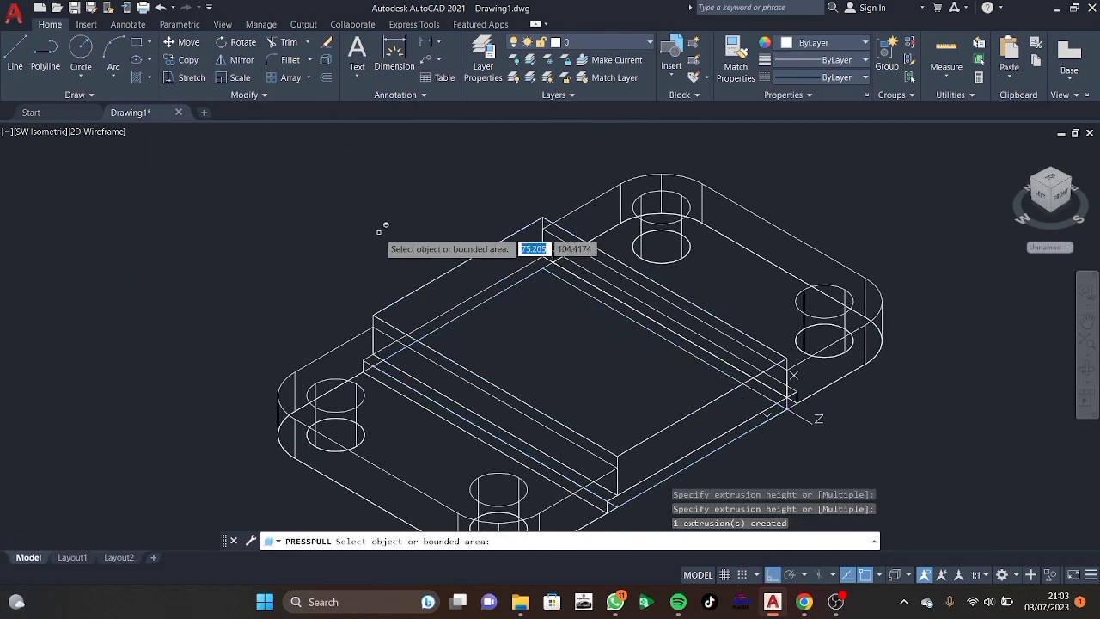
{"action": "key", "text": "Return"}
{"action": "middle_click_drag", "start_coordinate": [608, 342], "coordinate": [430, 264]}
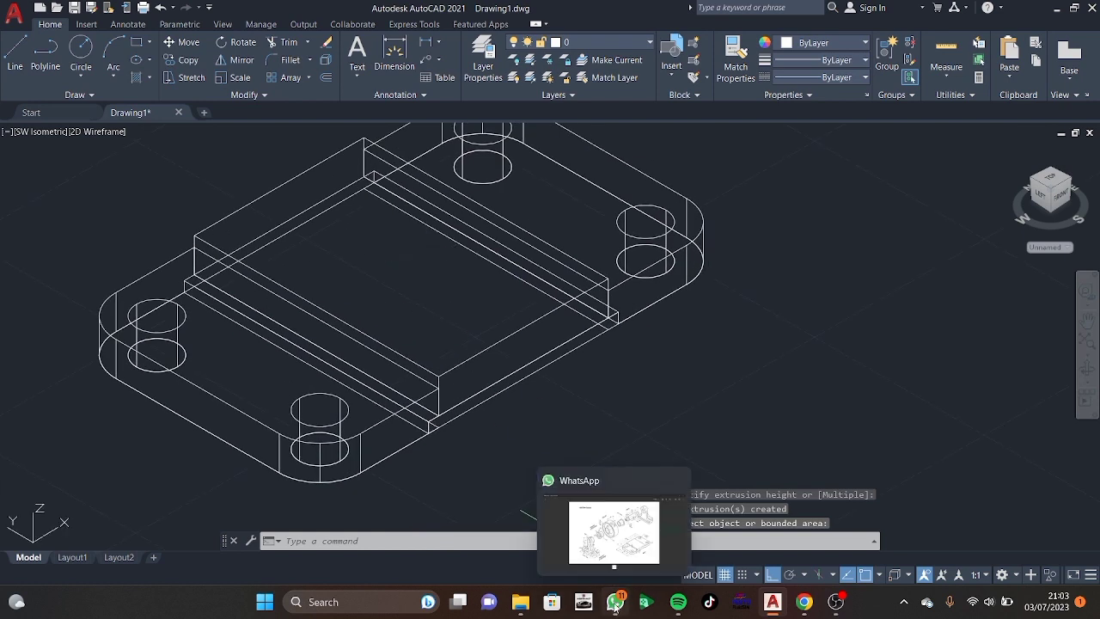
{"action": "mouse_move", "coordinate": [614, 601]}
{"action": "left_click", "coordinate": [575, 526]}
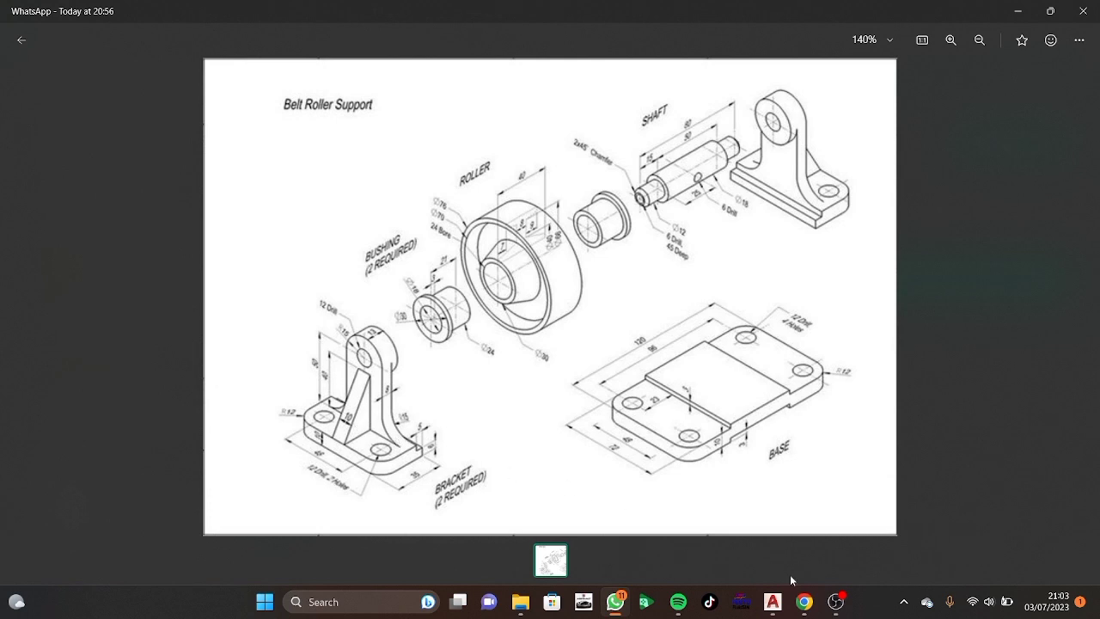
Back in AutoCAD, switch the stepped base plate to the Top preset view and zoom to fit.
{"action": "mouse_move", "coordinate": [772, 601]}
{"action": "left_click", "coordinate": [766, 543]}
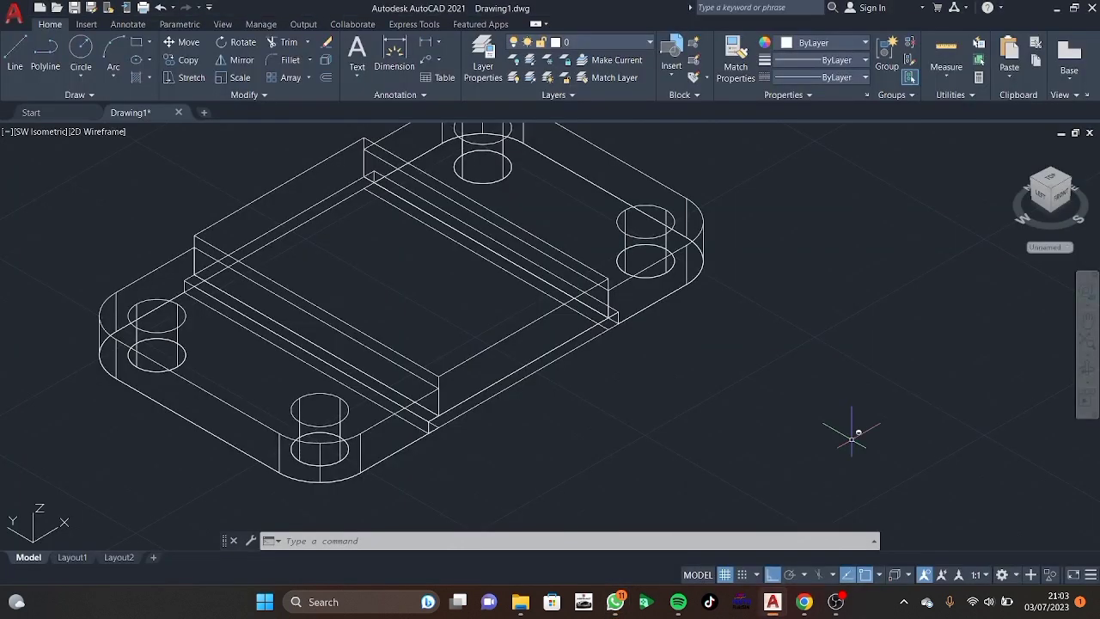
{"action": "left_click", "coordinate": [1055, 182]}
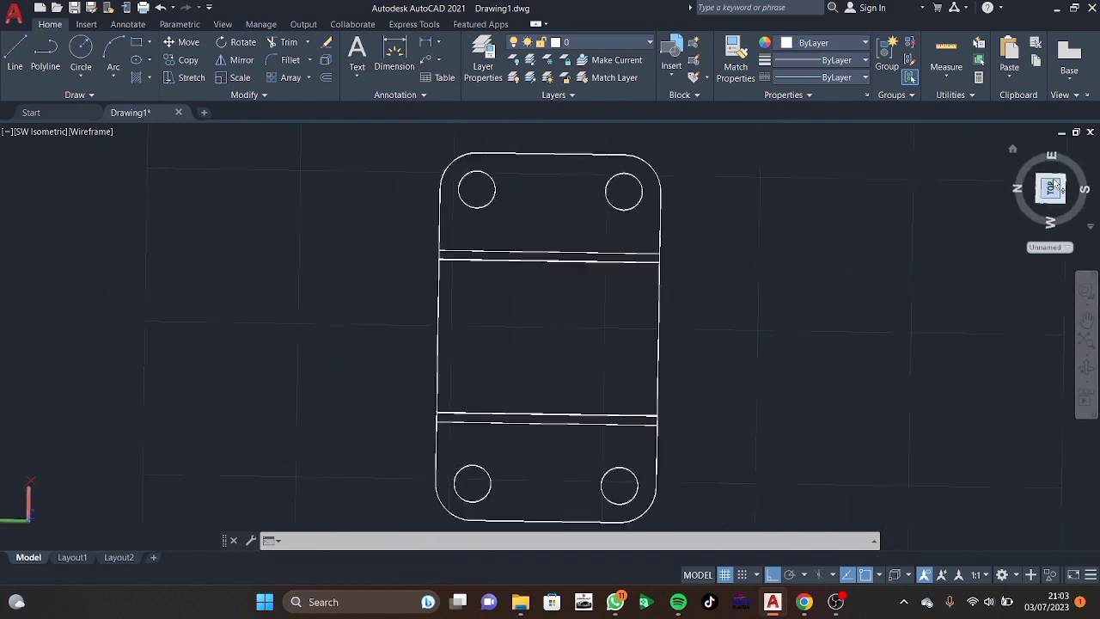
{"action": "left_click", "coordinate": [23, 134]}
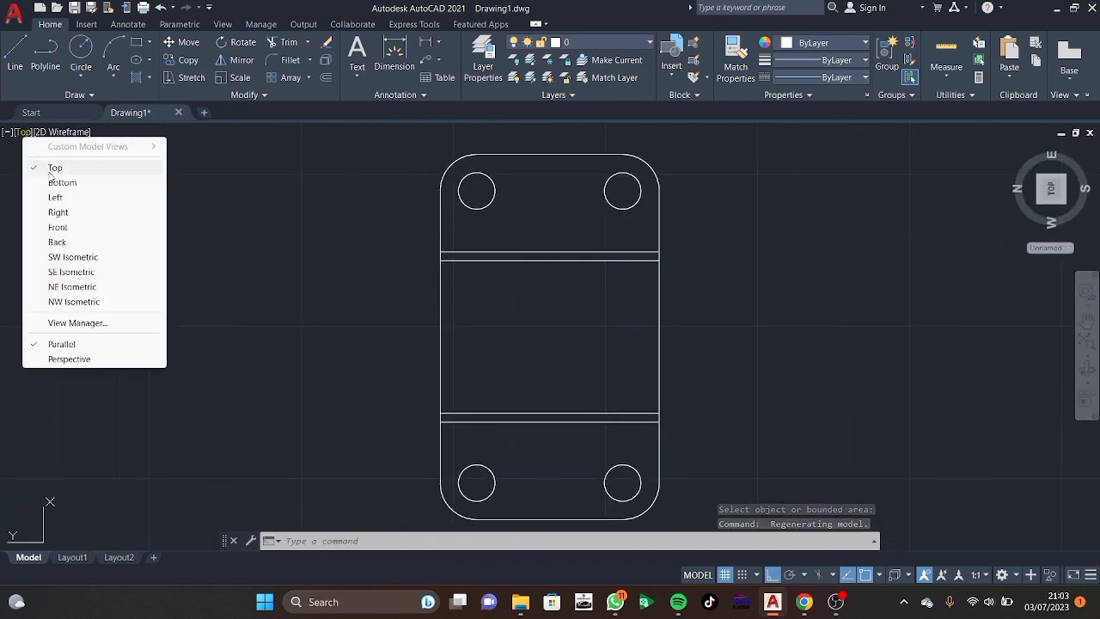
{"action": "left_click", "coordinate": [49, 165]}
{"action": "scroll", "coordinate": [471, 292], "scroll_direction": "down", "scroll_amount": 5}
{"action": "scroll", "coordinate": [468, 284], "scroll_direction": "down", "scroll_amount": 2}
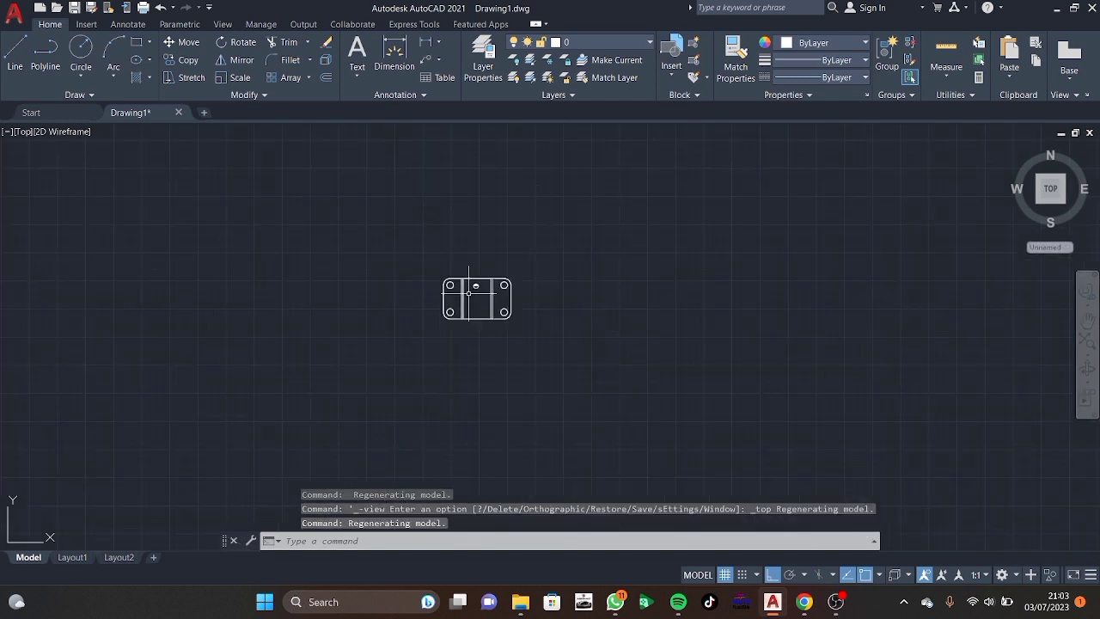
{"action": "scroll", "coordinate": [471, 279], "scroll_direction": "up", "scroll_amount": 5}
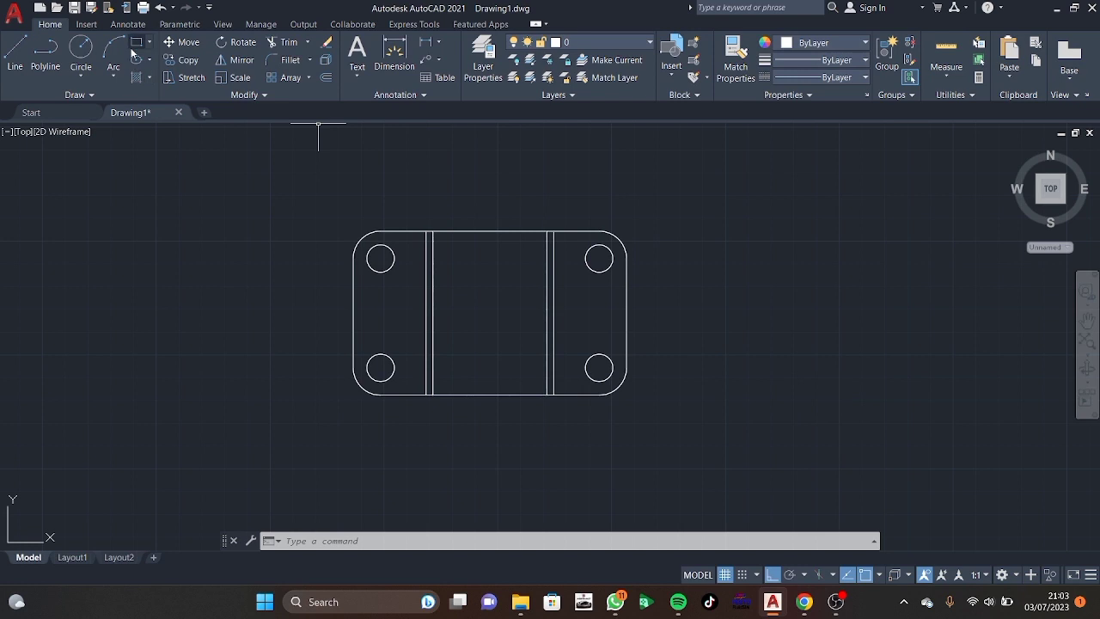
Draw a 72 × 35 rectangle to the right of the base plate.
{"action": "left_click", "coordinate": [137, 47]}
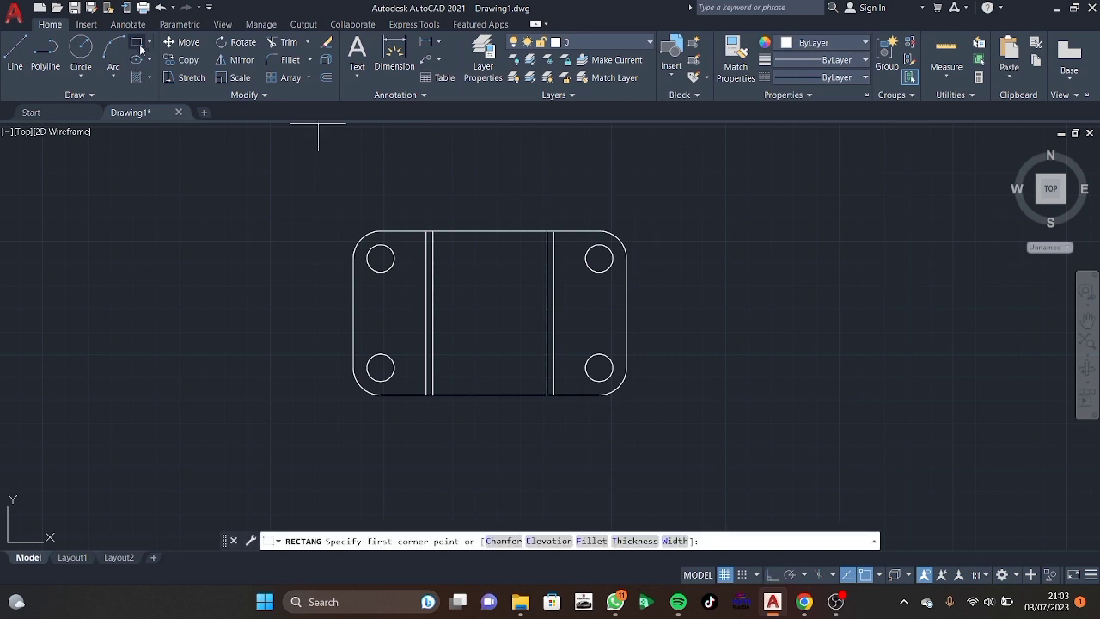
{"action": "left_click", "coordinate": [757, 296]}
{"action": "type", "text": "72"}
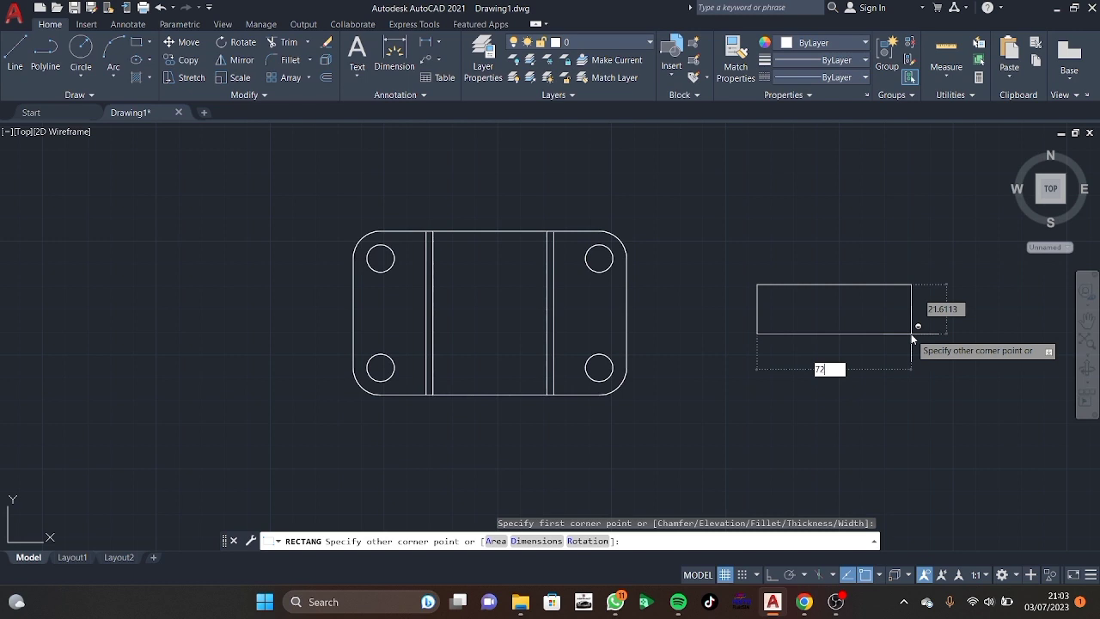
{"action": "key", "text": "Tab"}
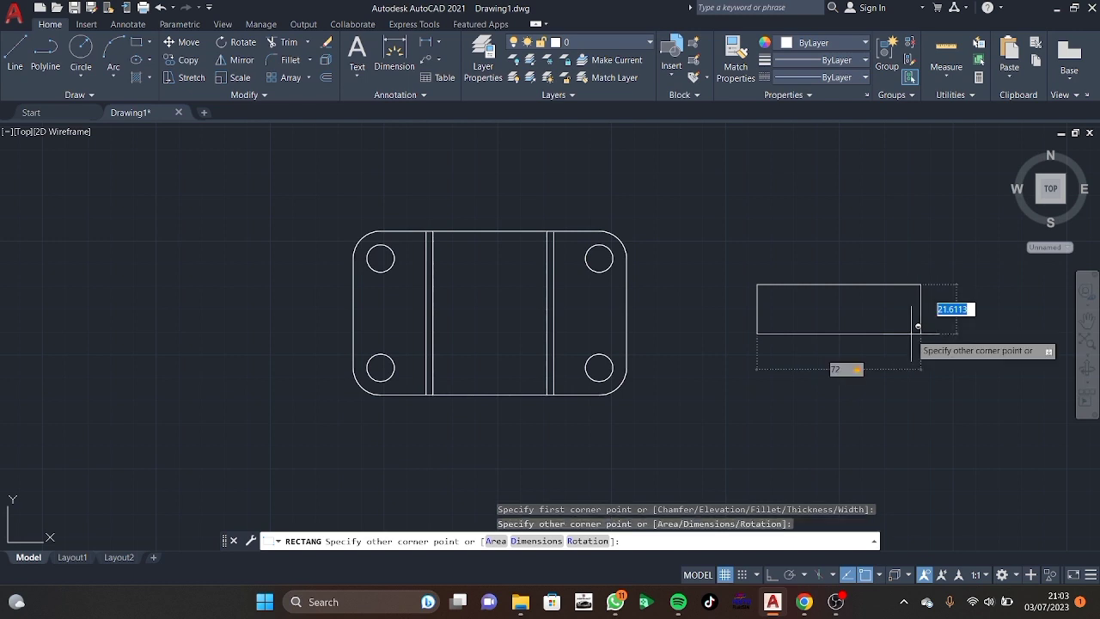
{"action": "type", "text": "35"}
{"action": "key", "text": "Return"}
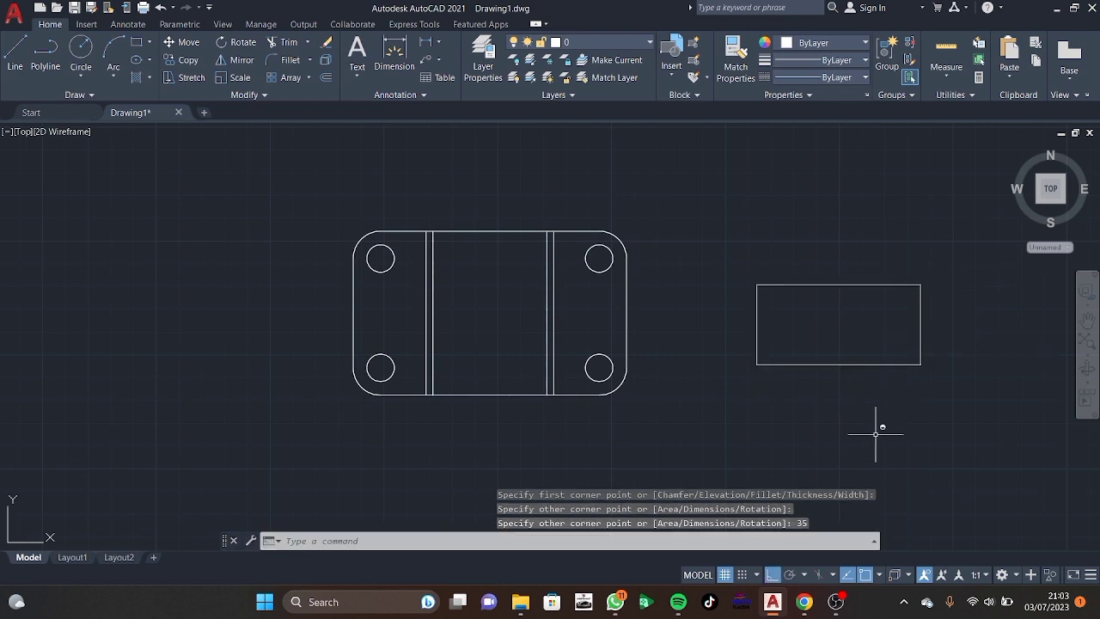
Draw a 12-unit helper line in from the rectangle's lower-left corner.
{"action": "type", "text": "l"}
{"action": "key", "text": "Return"}
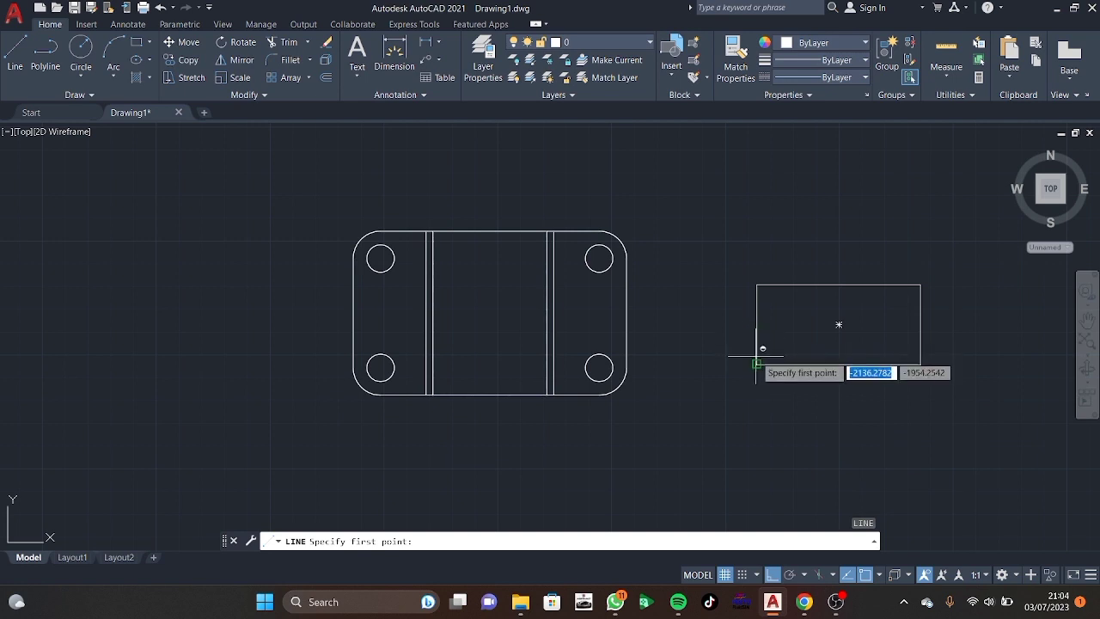
{"action": "type", "text": "12"}
{"action": "key", "text": "Return"}
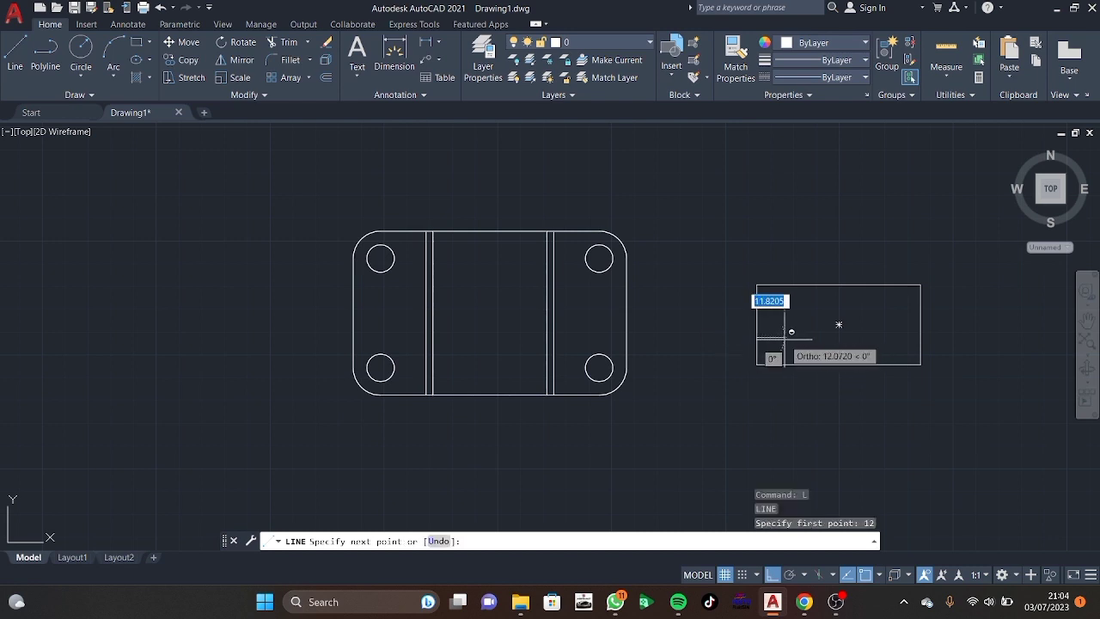
{"action": "type", "text": "12"}
{"action": "key", "text": "Return"}
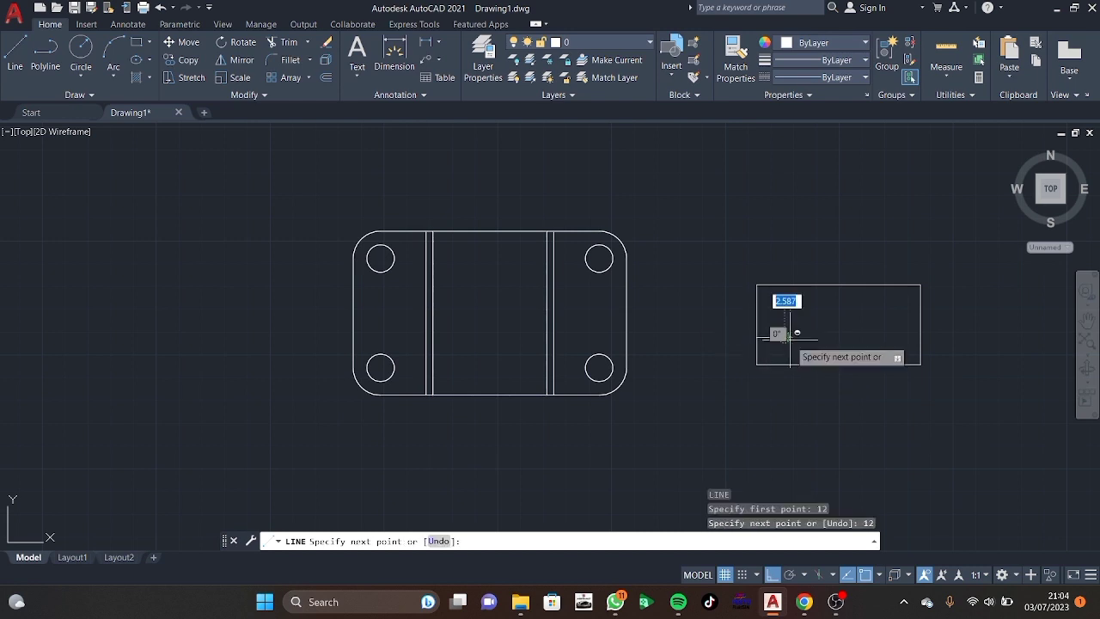
{"action": "key", "text": "Escape"}
Add a radius-6 circle at the helper line's end, then erase the helper line.
{"action": "key", "text": "Return"}
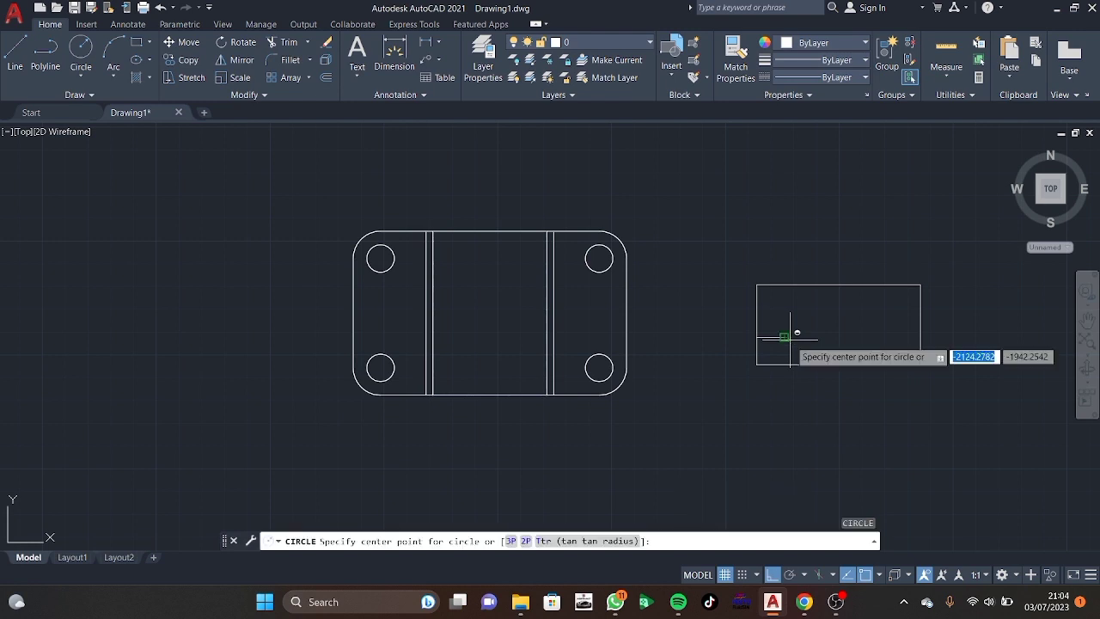
{"action": "left_click", "coordinate": [783, 337]}
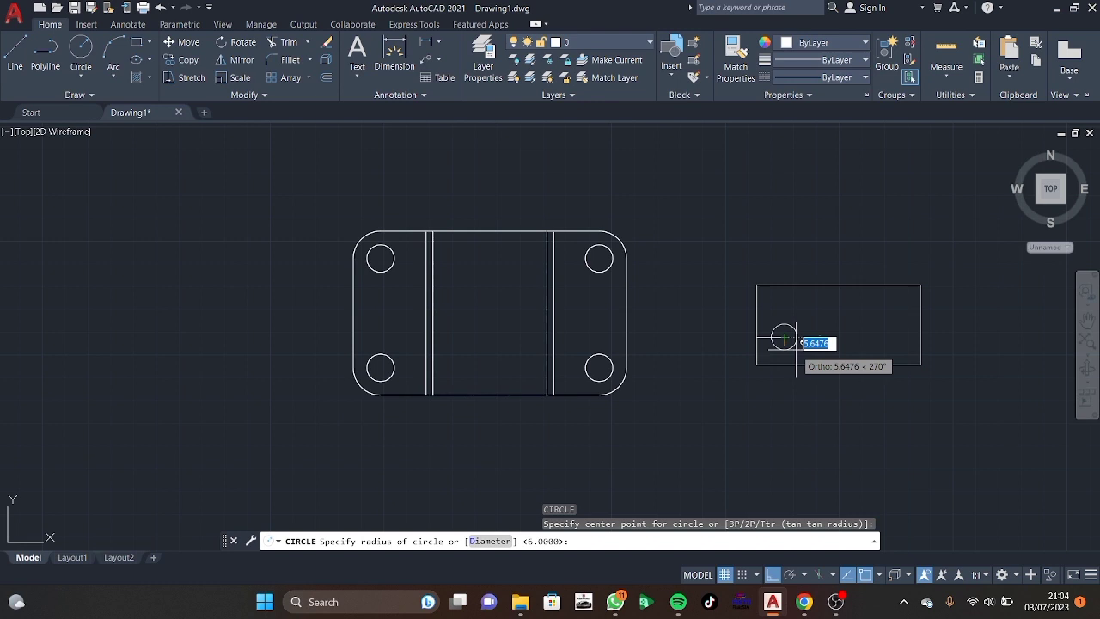
{"action": "type", "text": "6"}
{"action": "key", "text": "Return"}
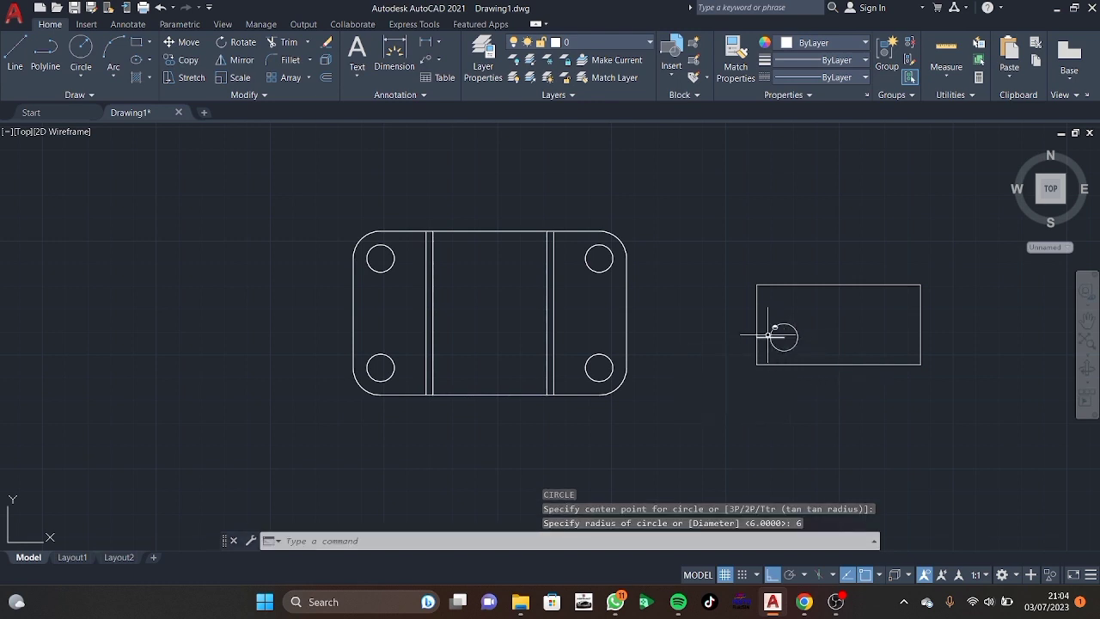
{"action": "left_click", "coordinate": [767, 337]}
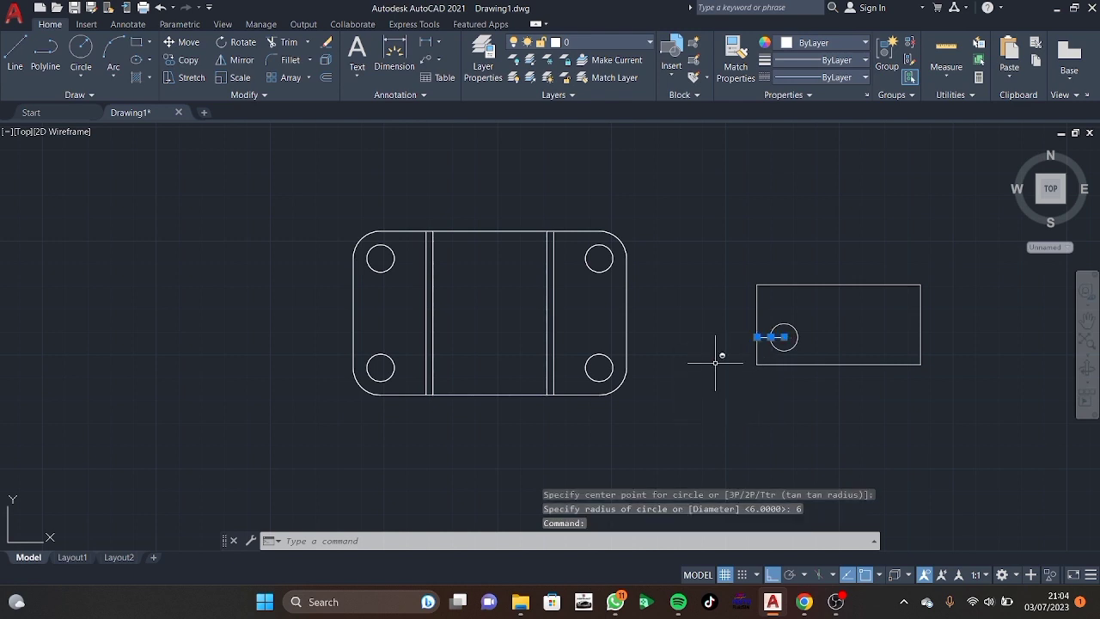
{"action": "key", "text": "Delete"}
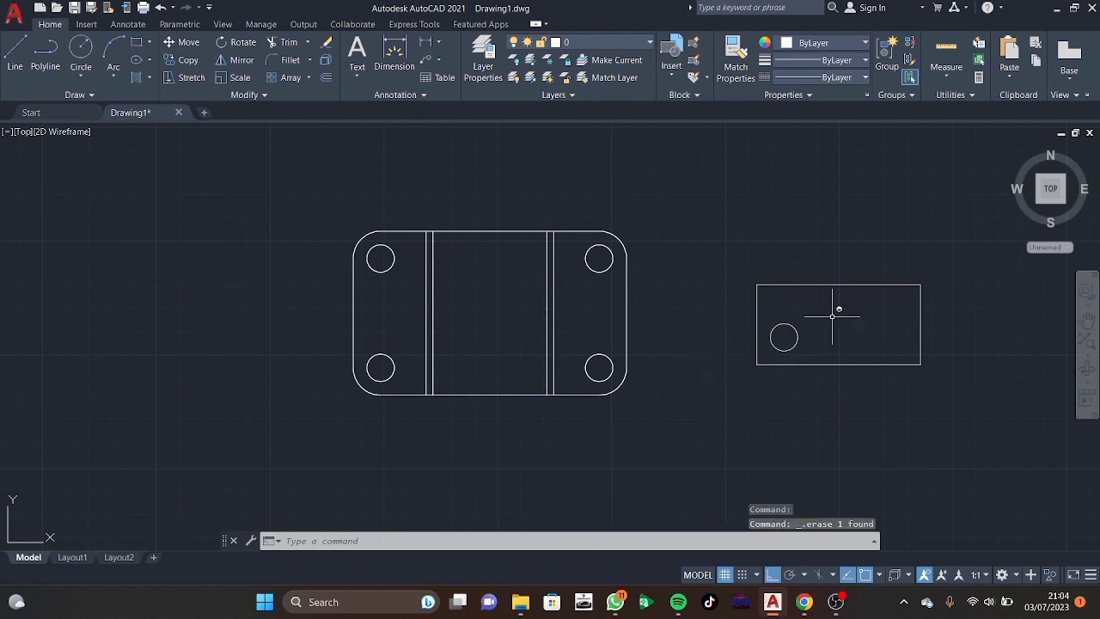
Mirror the radius-6 circle across the rectangle's vertical midline, keeping the original.
{"action": "left_click", "coordinate": [799, 328]}
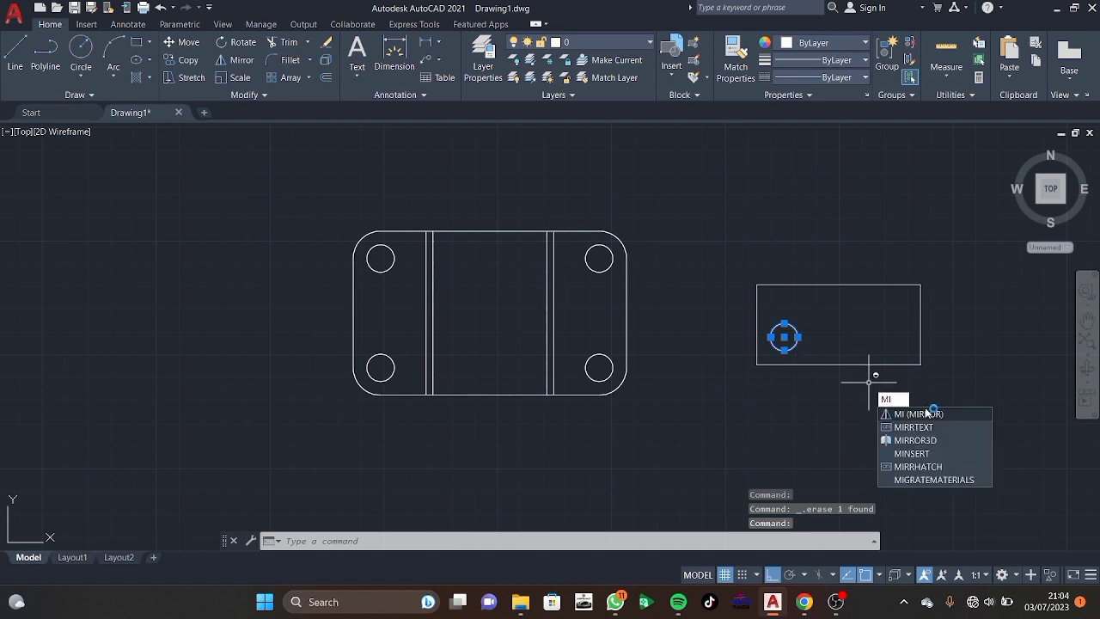
{"action": "left_click", "coordinate": [917, 413]}
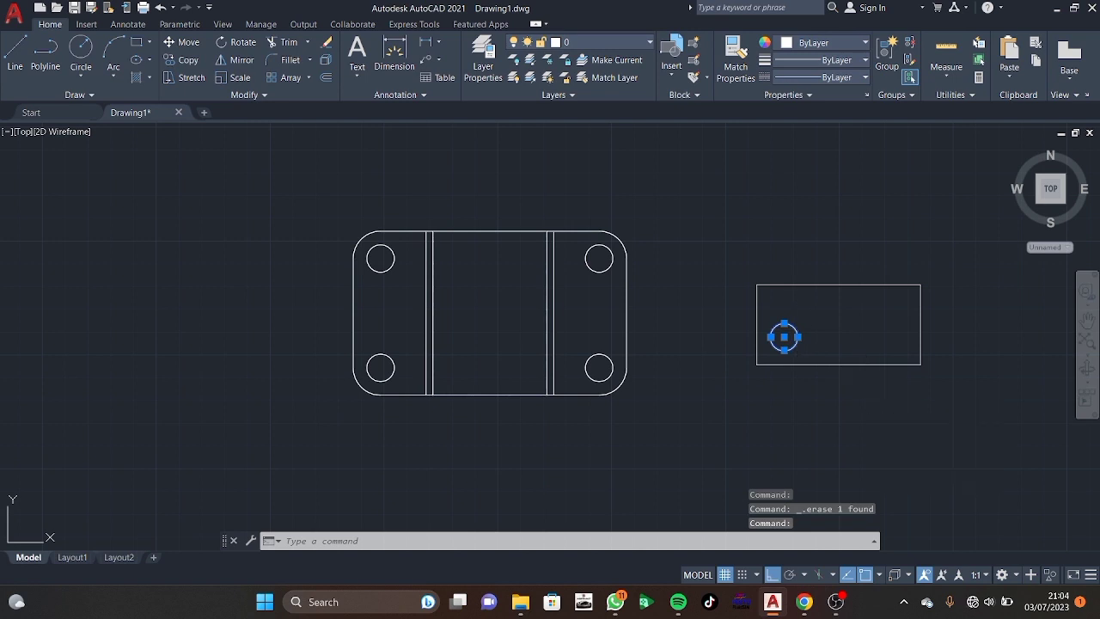
{"action": "left_click", "coordinate": [839, 285]}
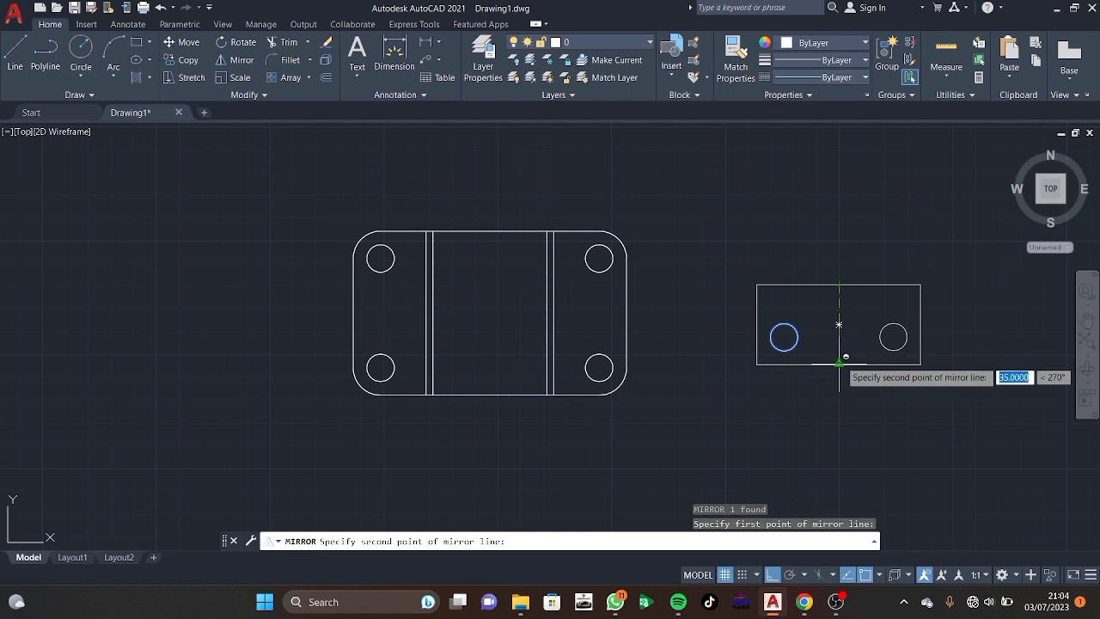
{"action": "left_click", "coordinate": [840, 361]}
{"action": "key", "text": "Return"}
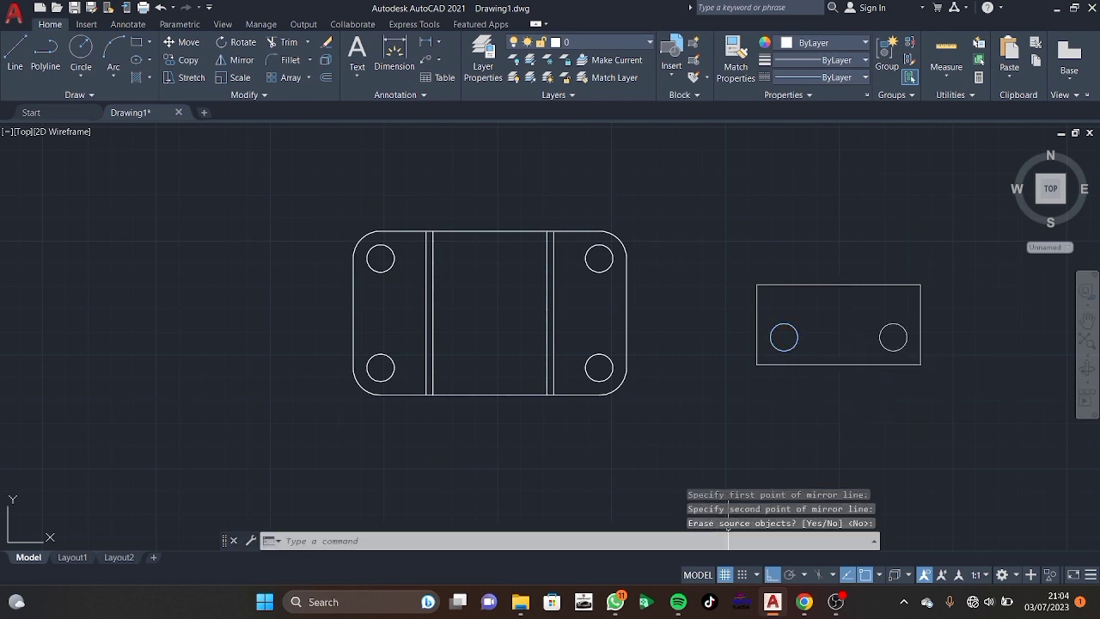
Round the rectangle's lower-left and lower-right corners with radius-12 fillets.
{"action": "type", "text": "F"}
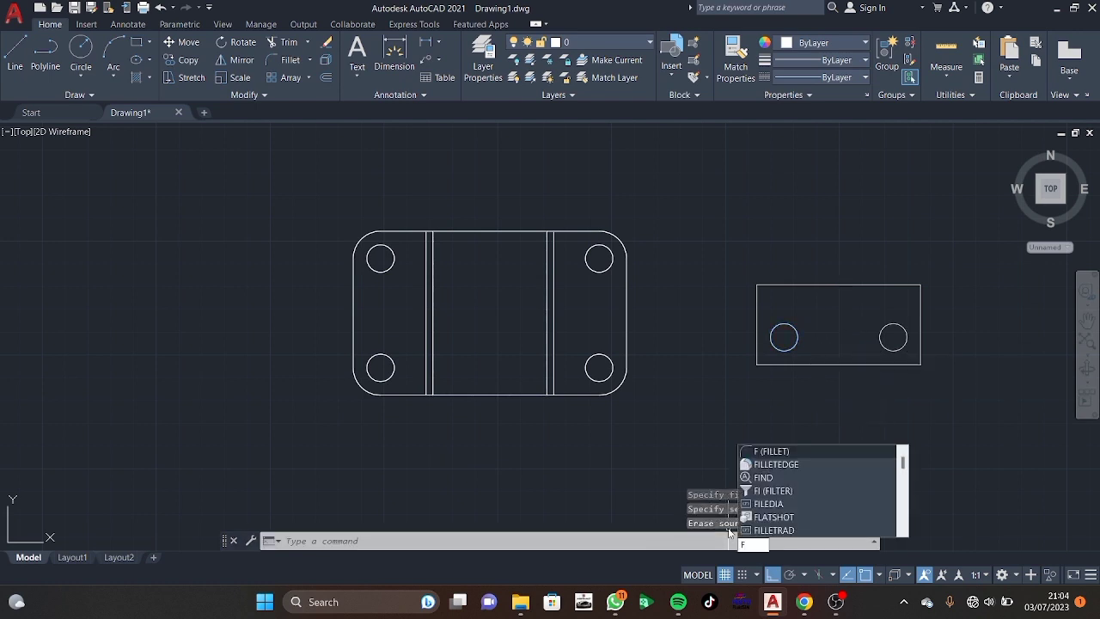
{"action": "left_click", "coordinate": [762, 451]}
{"action": "type", "text": "r"}
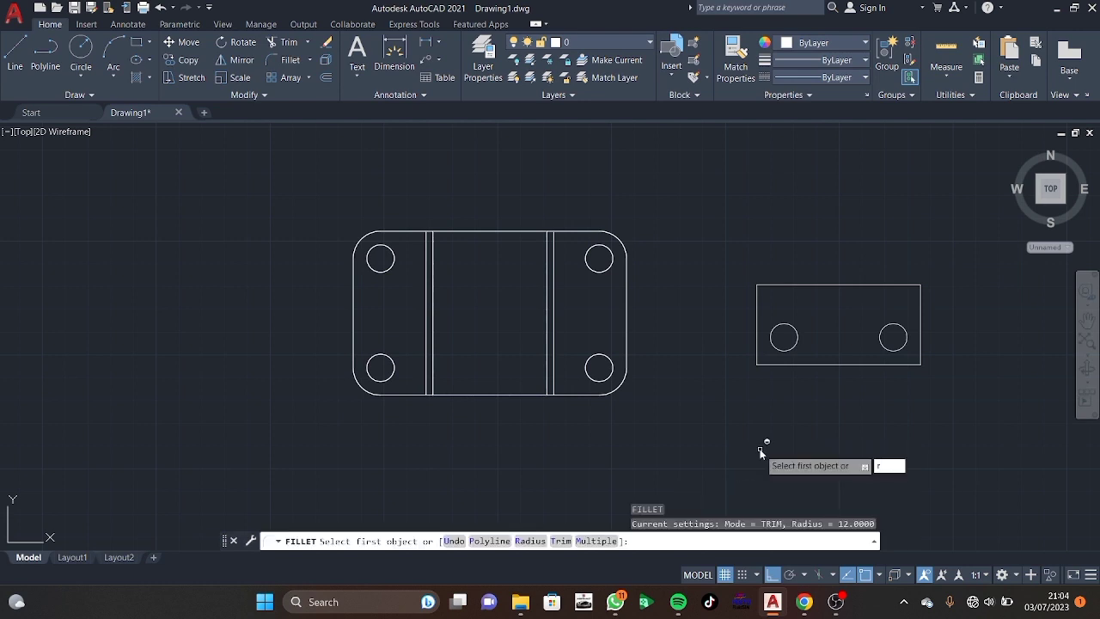
{"action": "key", "text": "Return"}
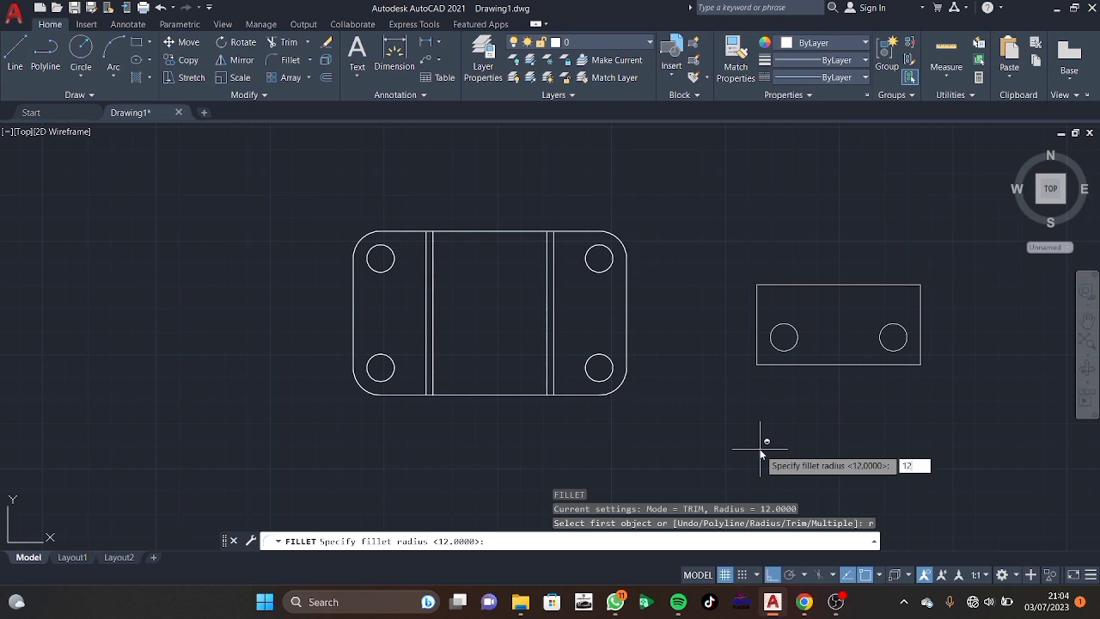
{"action": "key", "text": "Return"}
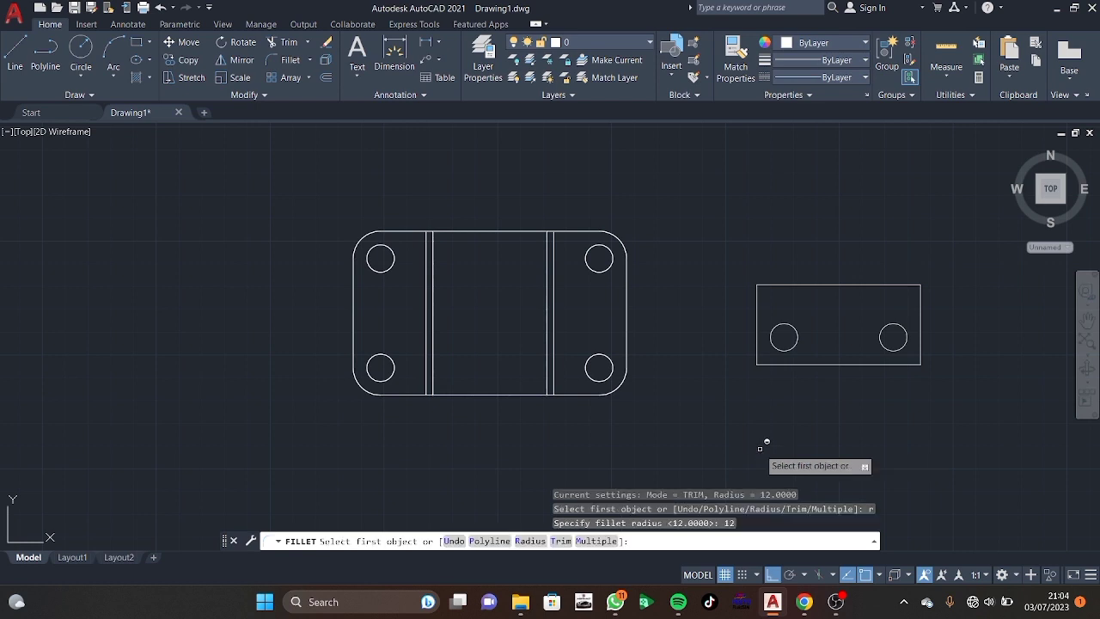
{"action": "type", "text": "m"}
{"action": "key", "text": "Return"}
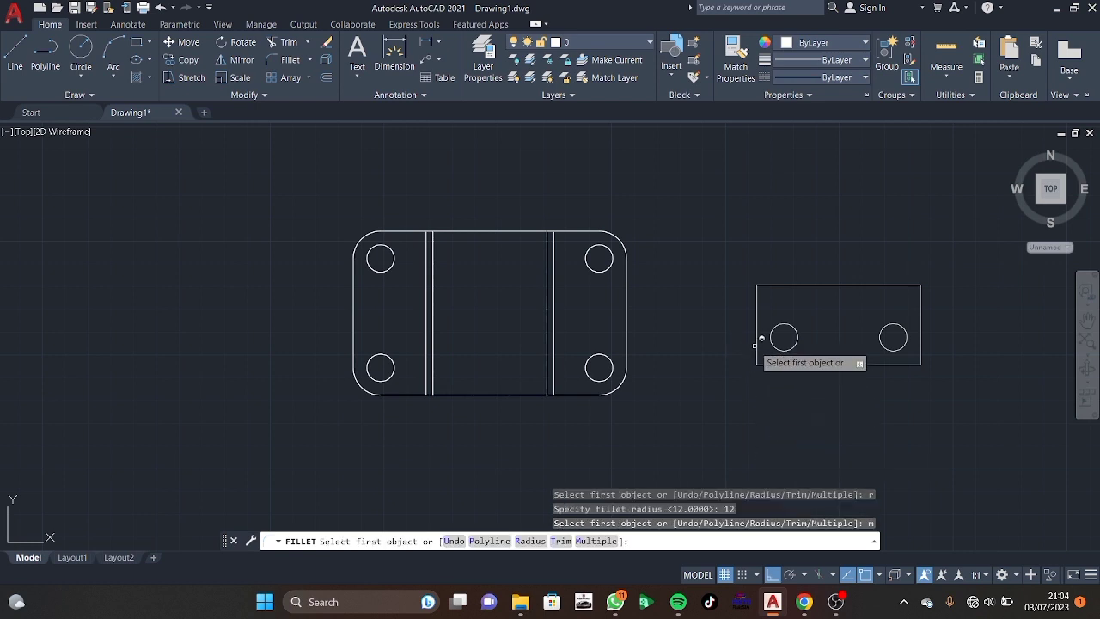
{"action": "left_click", "coordinate": [761, 341]}
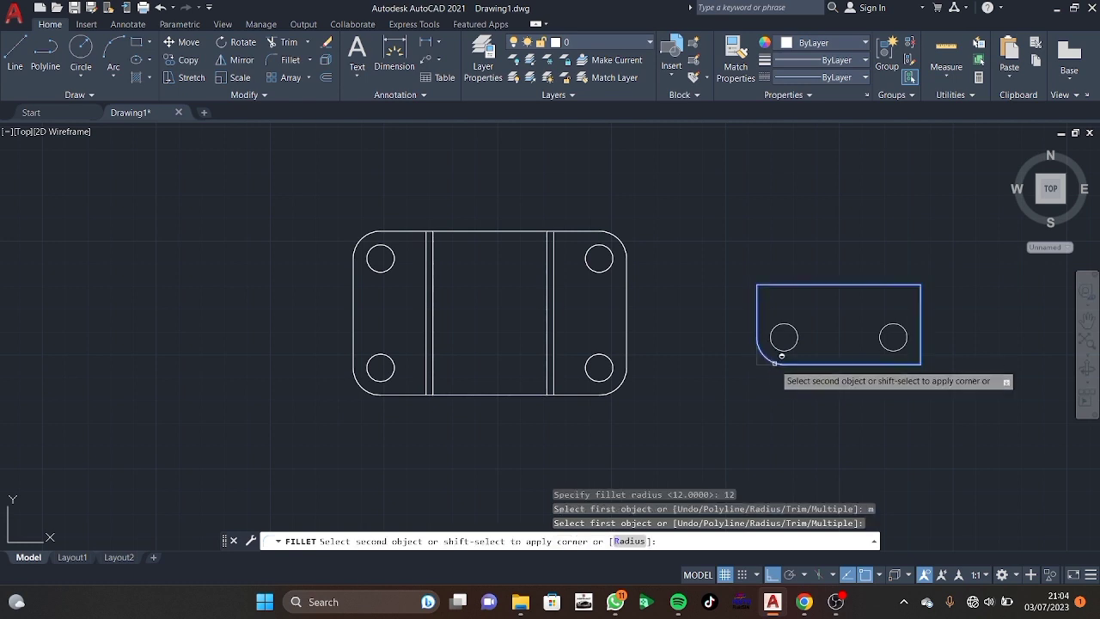
{"action": "left_click", "coordinate": [783, 357]}
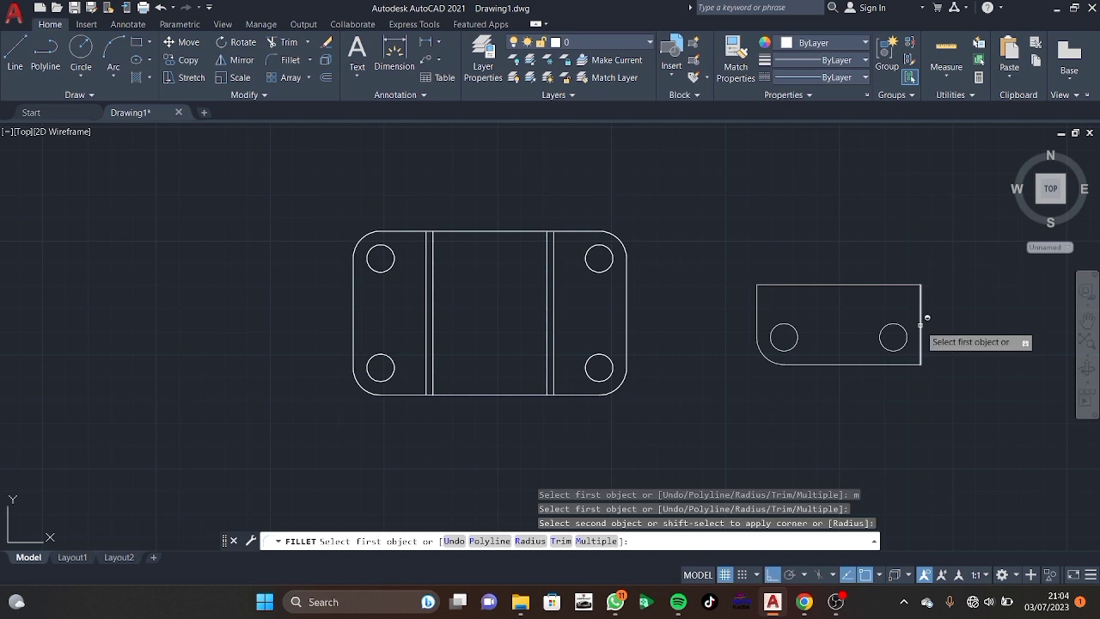
{"action": "left_click", "coordinate": [920, 320]}
{"action": "left_click", "coordinate": [902, 361]}
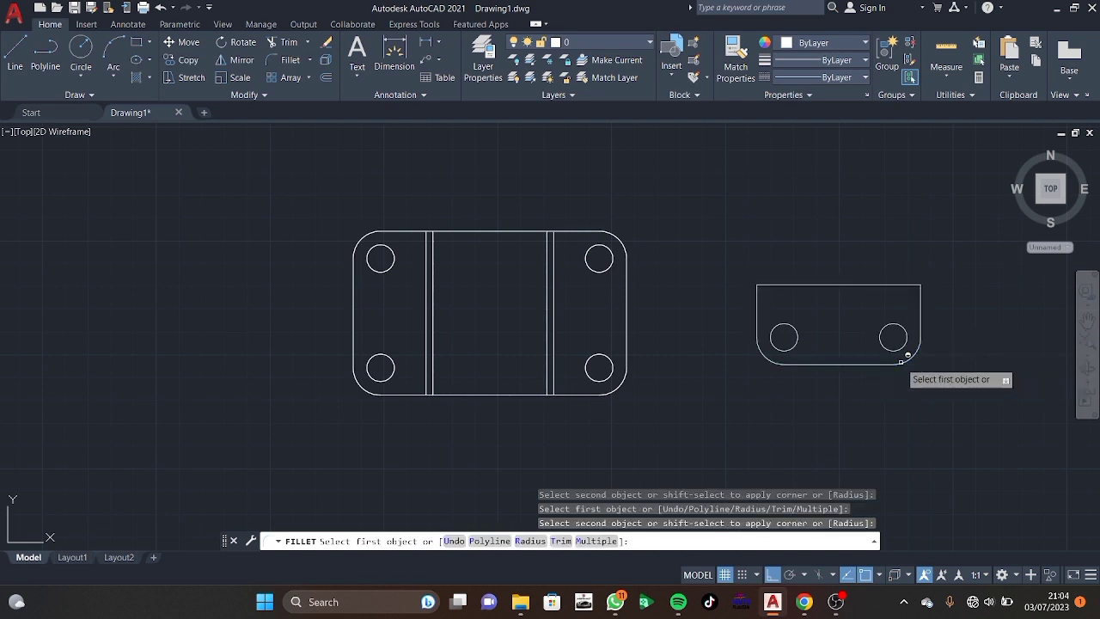
{"action": "key", "text": "Return"}
{"action": "type", "text": "l"}
{"action": "key", "text": "Return"}
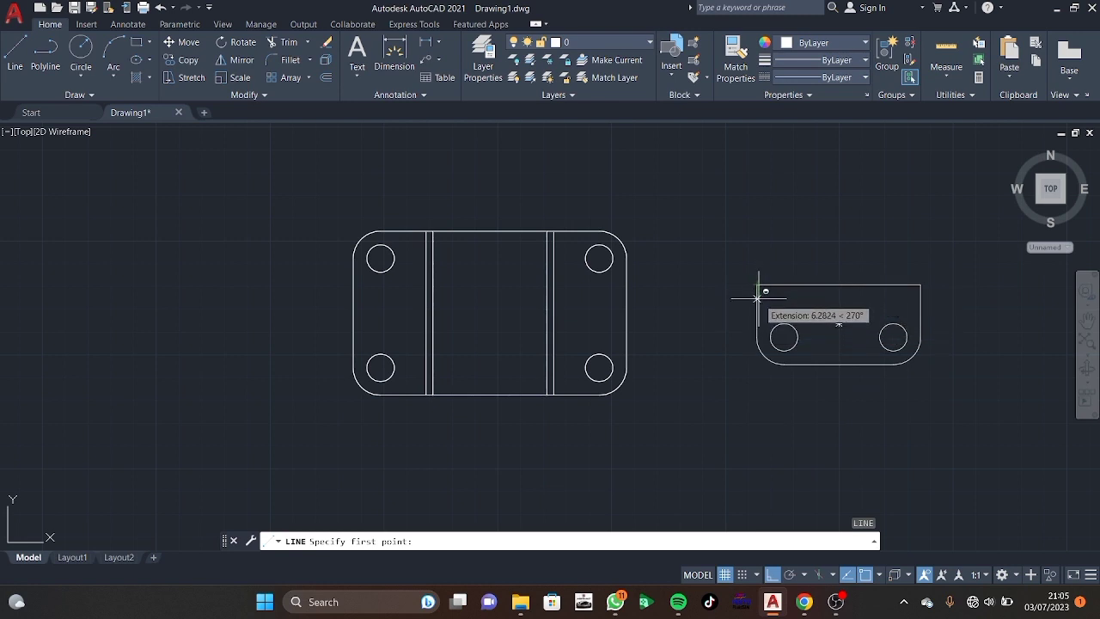
Draw a horizontal line from 5 below the top-left corner across to the rectangle's right edge.
{"action": "type", "text": "5"}
{"action": "key", "text": "Return"}
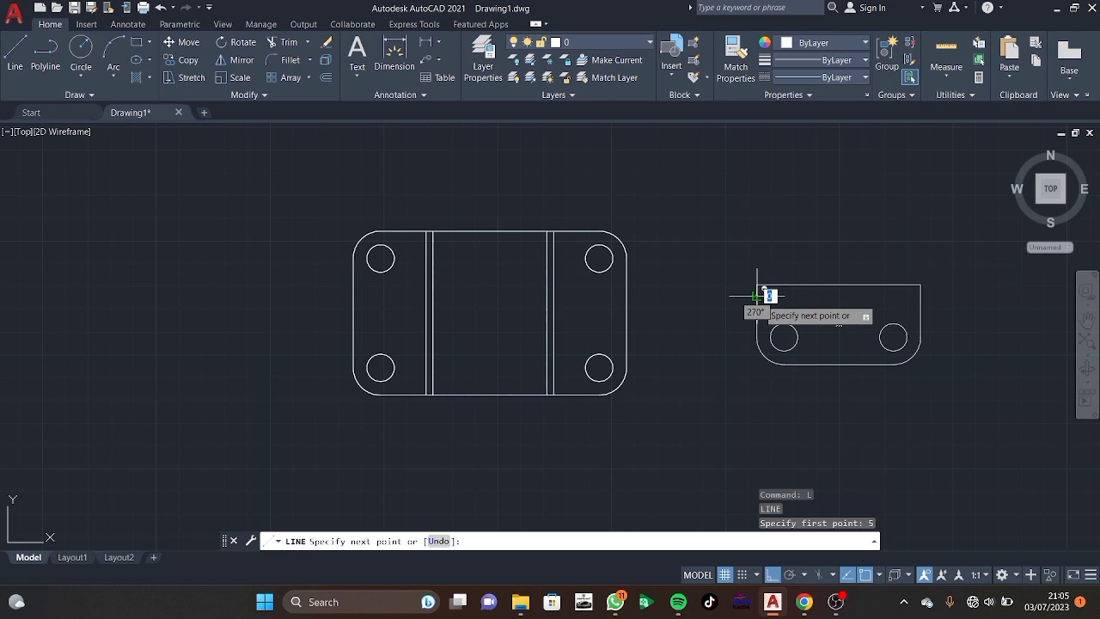
{"action": "left_click", "coordinate": [920, 294]}
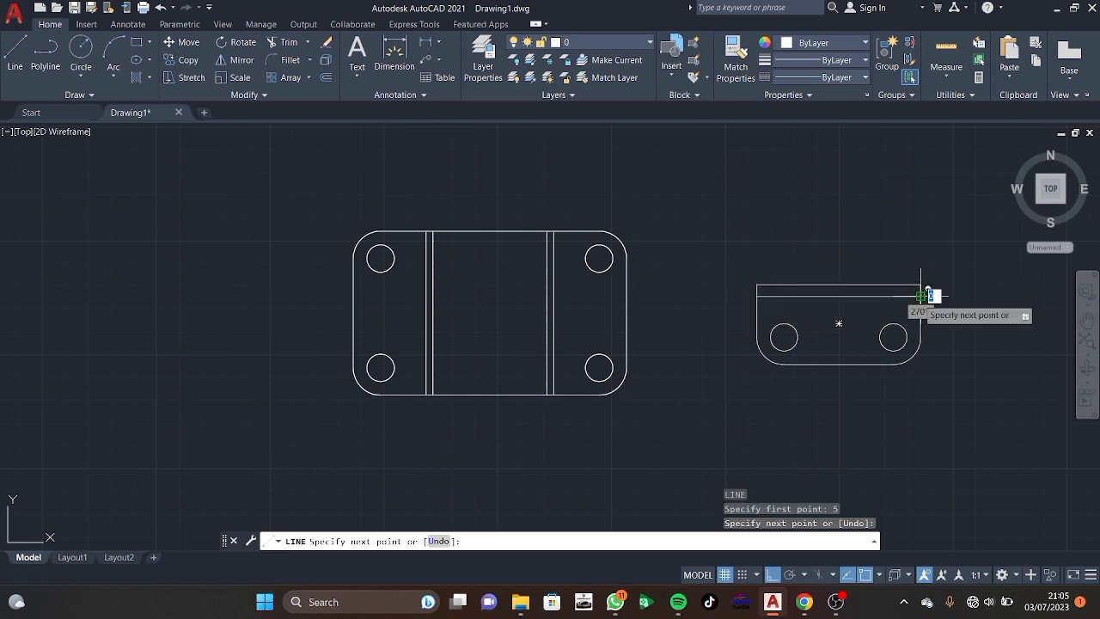
{"action": "key", "text": "Escape"}
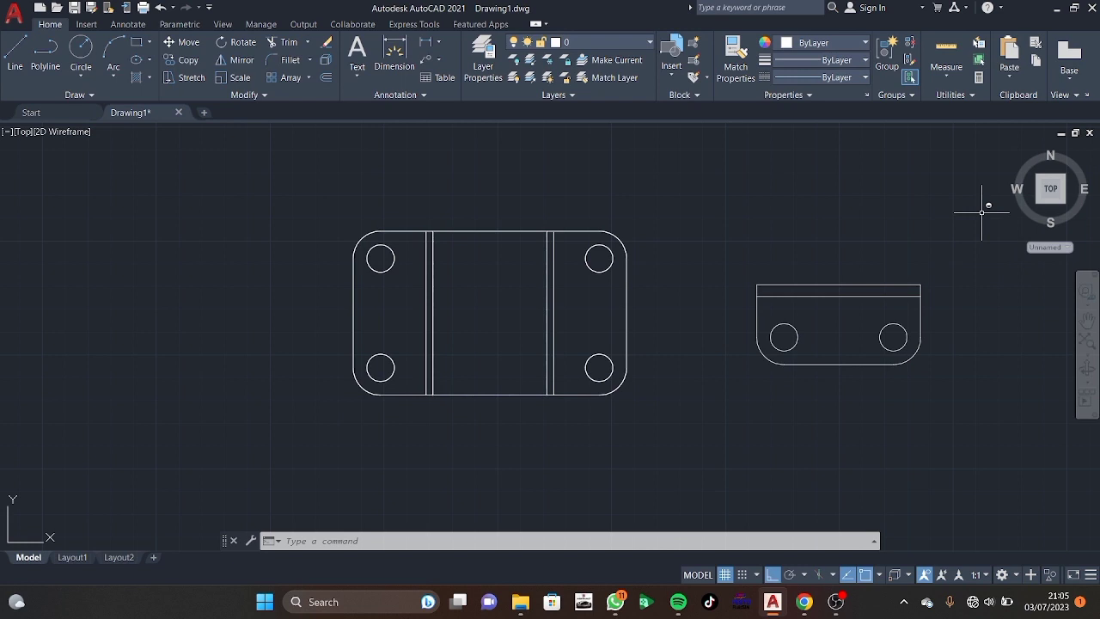
Switch to the south-west isometric view and start PRESSPULL on the bracket profile.
{"action": "left_click", "coordinate": [1038, 203]}
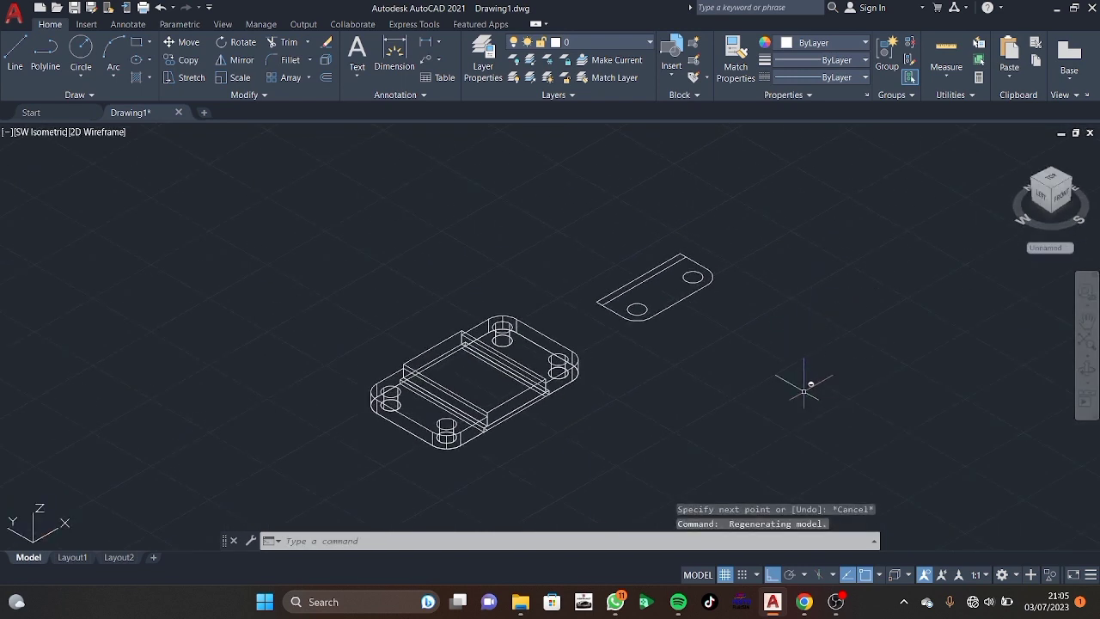
{"action": "key", "text": "Return"}
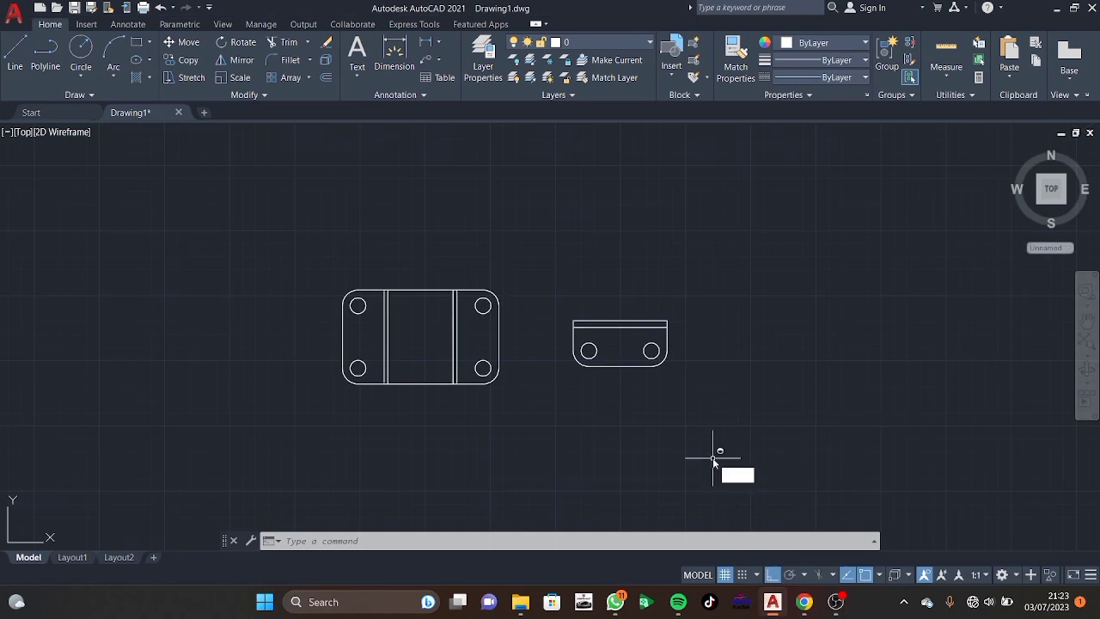
Draw a 50-unit vertical line to the right of the side rectangle.
{"action": "type", "text": "l"}
{"action": "key", "text": "Return"}
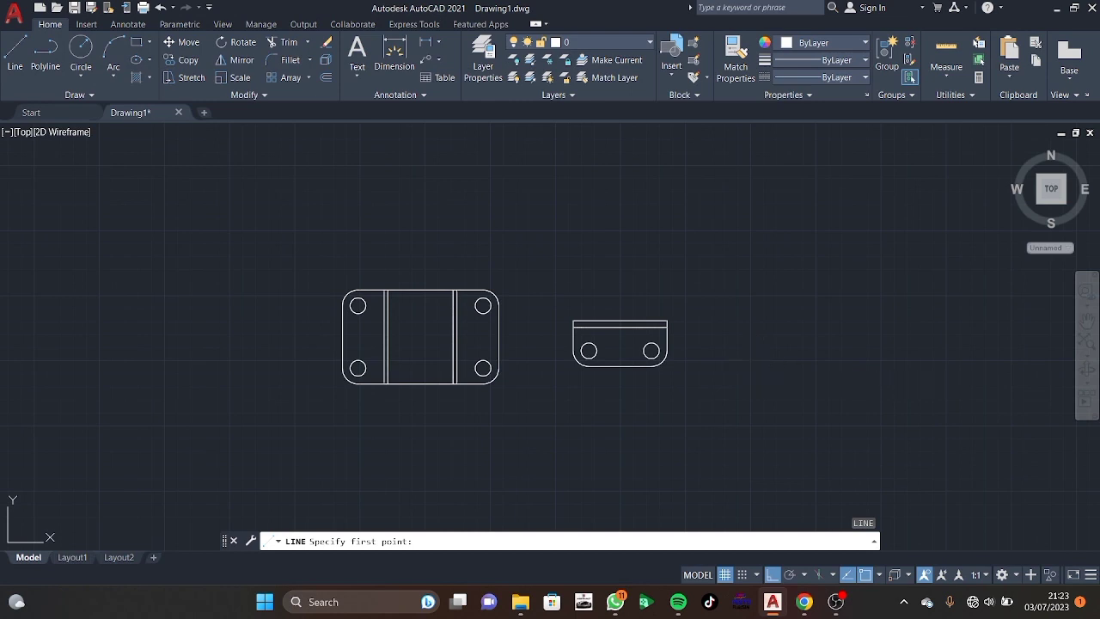
{"action": "left_click", "coordinate": [752, 365]}
{"action": "type", "text": "5"}
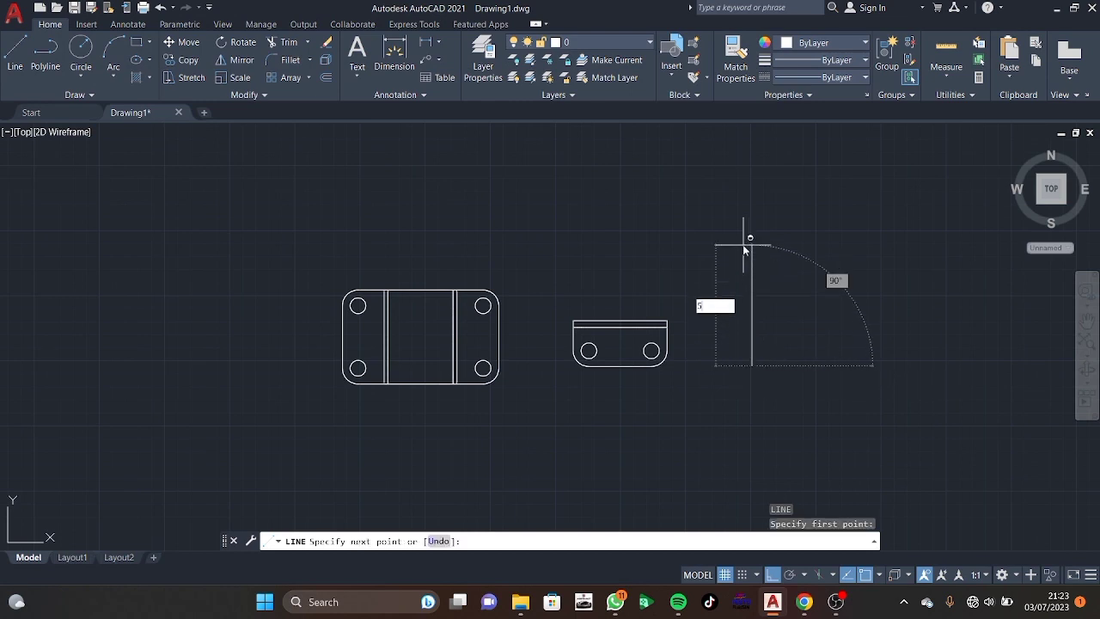
{"action": "key", "text": "Return"}
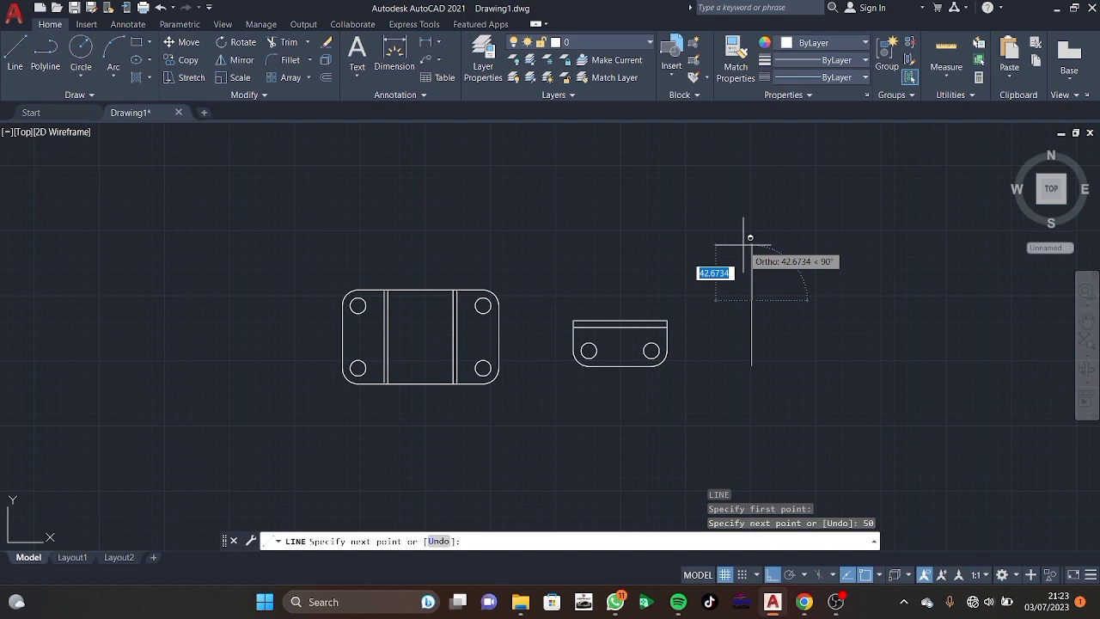
{"action": "key", "text": "Escape"}
Add concentric circles of radius 15 and 6 at the line's top end.
{"action": "type", "text": "c"}
{"action": "key", "text": "Return"}
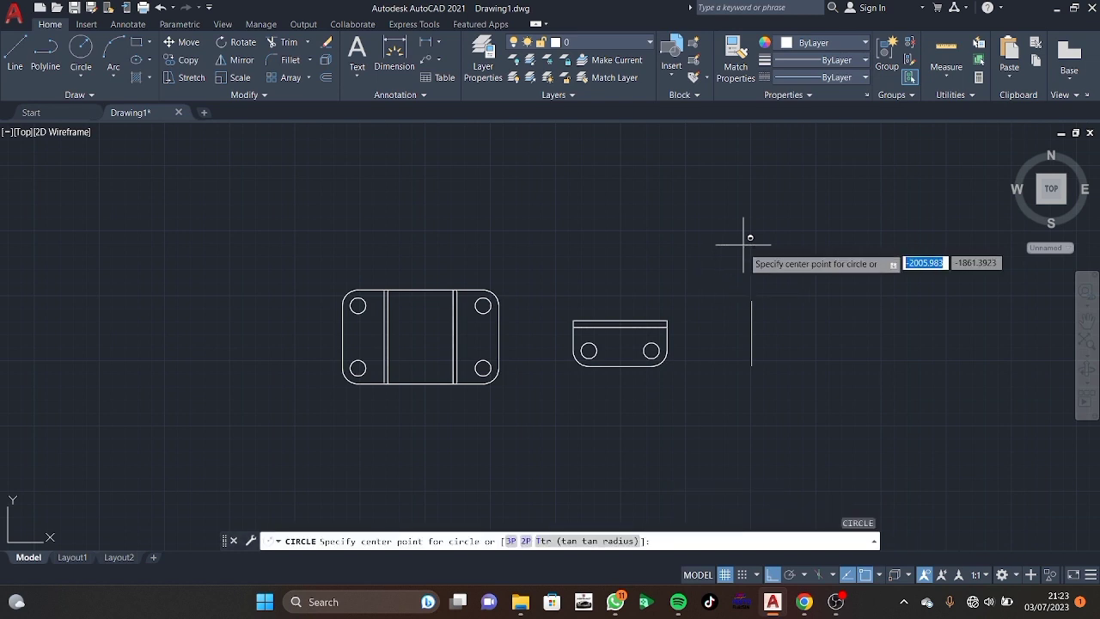
{"action": "left_click", "coordinate": [752, 300]}
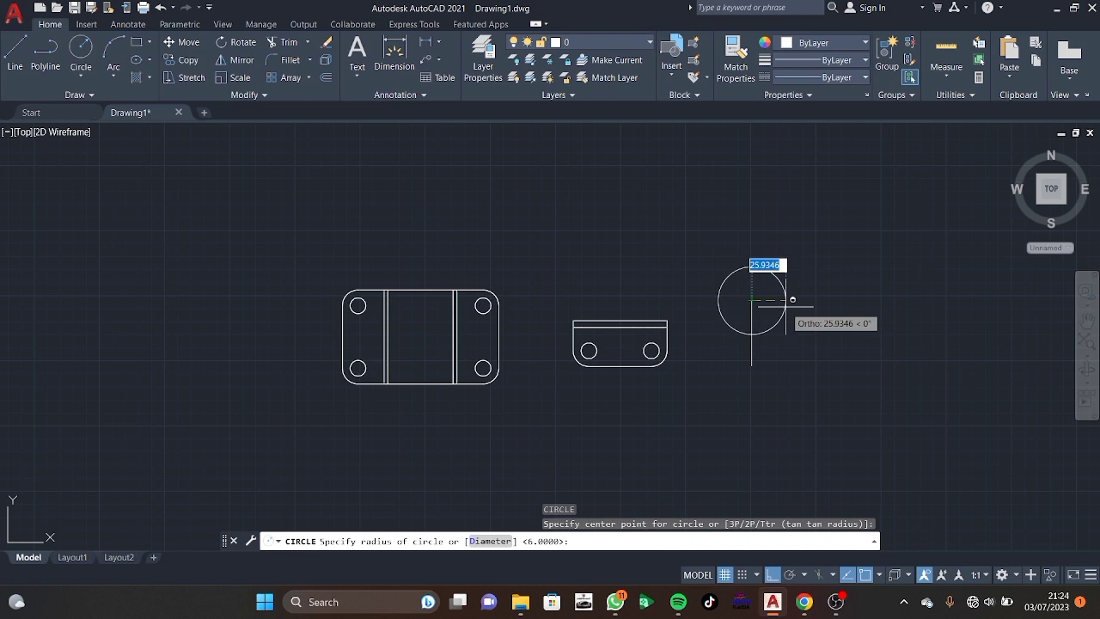
{"action": "type", "text": "1"}
{"action": "key", "text": "Return"}
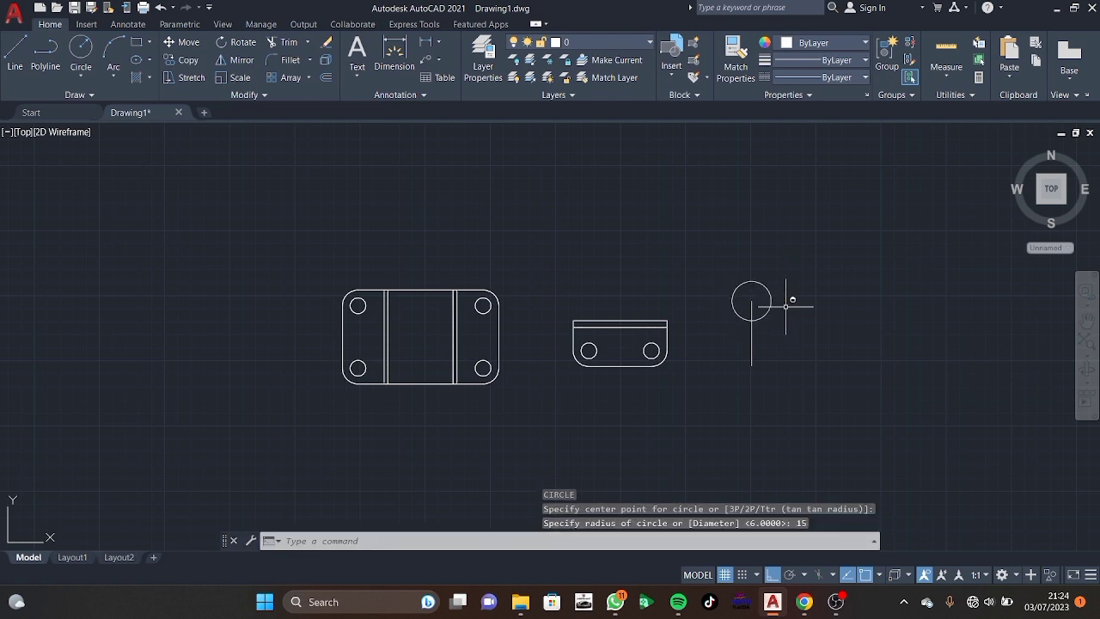
{"action": "type", "text": "c"}
{"action": "key", "text": "Return"}
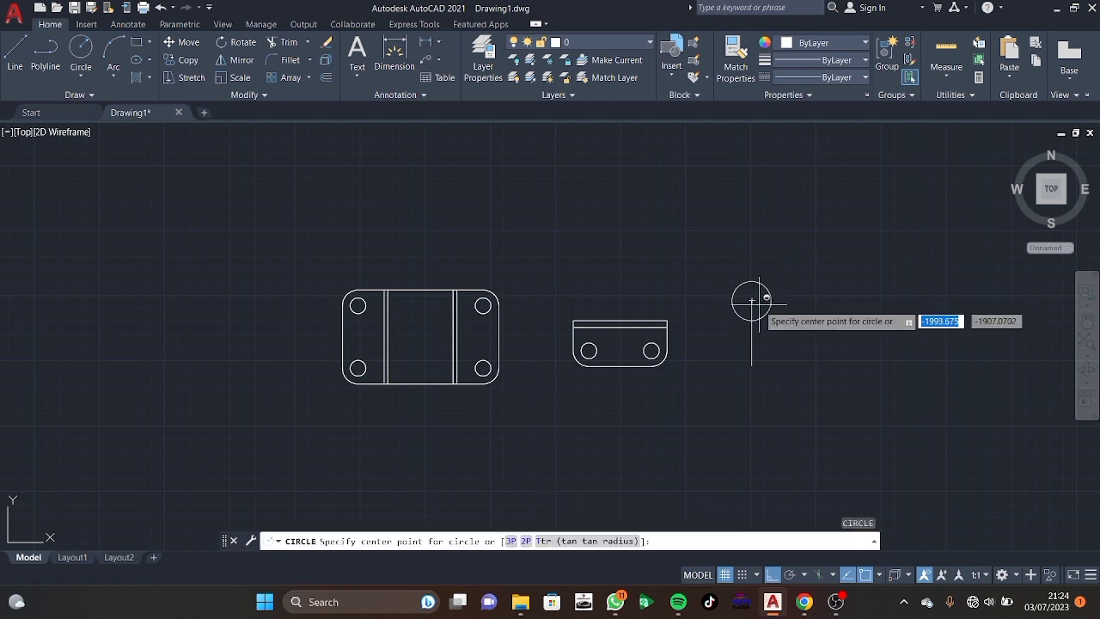
{"action": "left_click", "coordinate": [752, 300]}
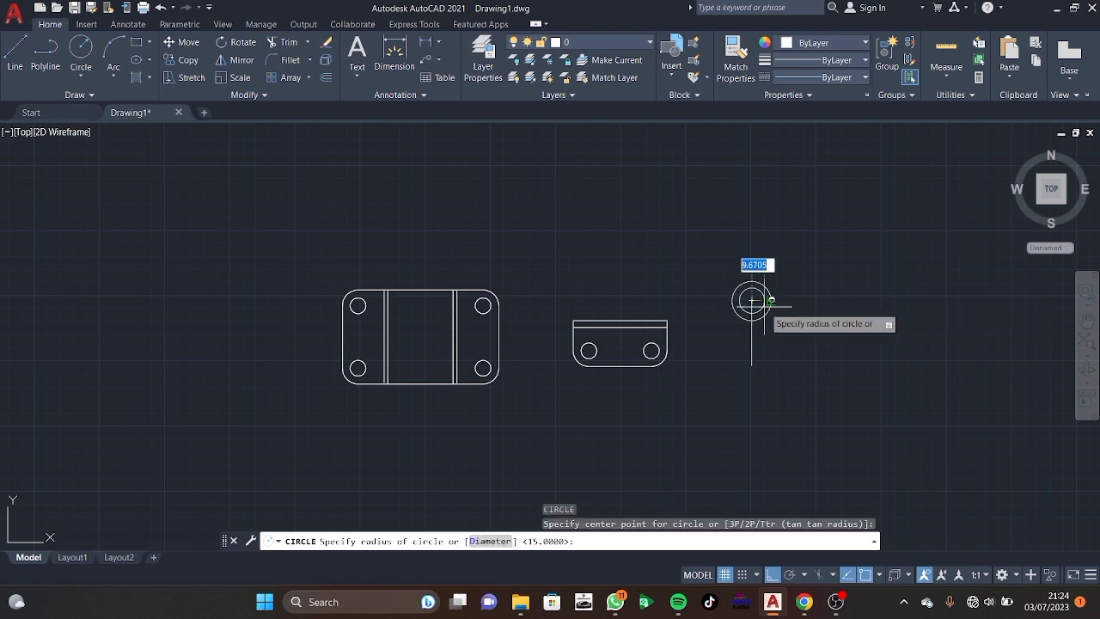
{"action": "type", "text": "6"}
{"action": "key", "text": "Return"}
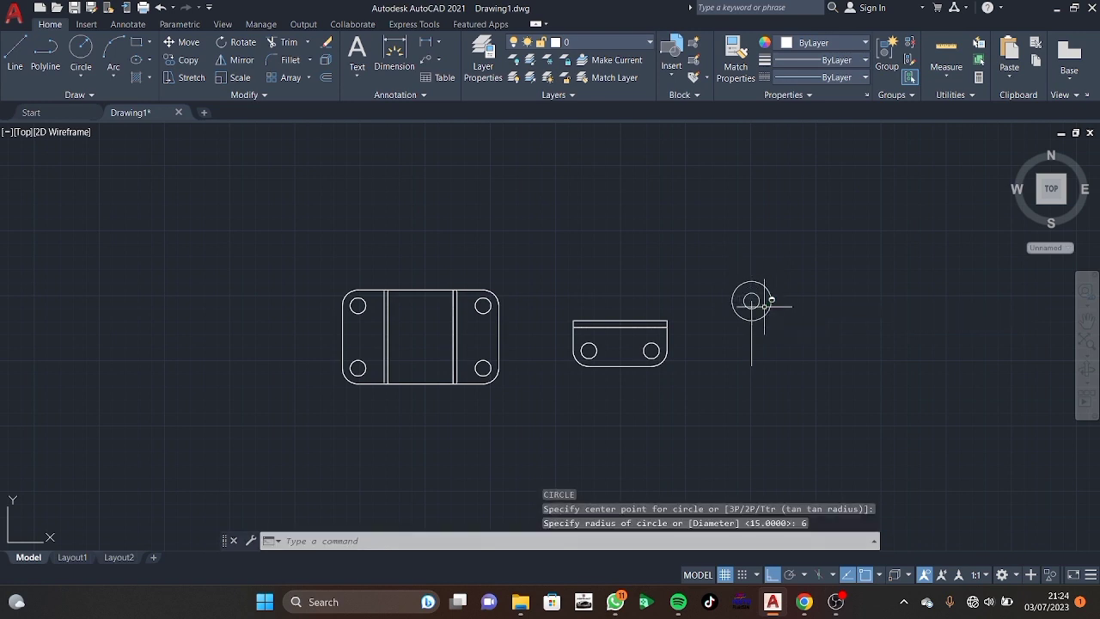
{"action": "scroll", "coordinate": [764, 305], "scroll_direction": "up", "scroll_amount": 2}
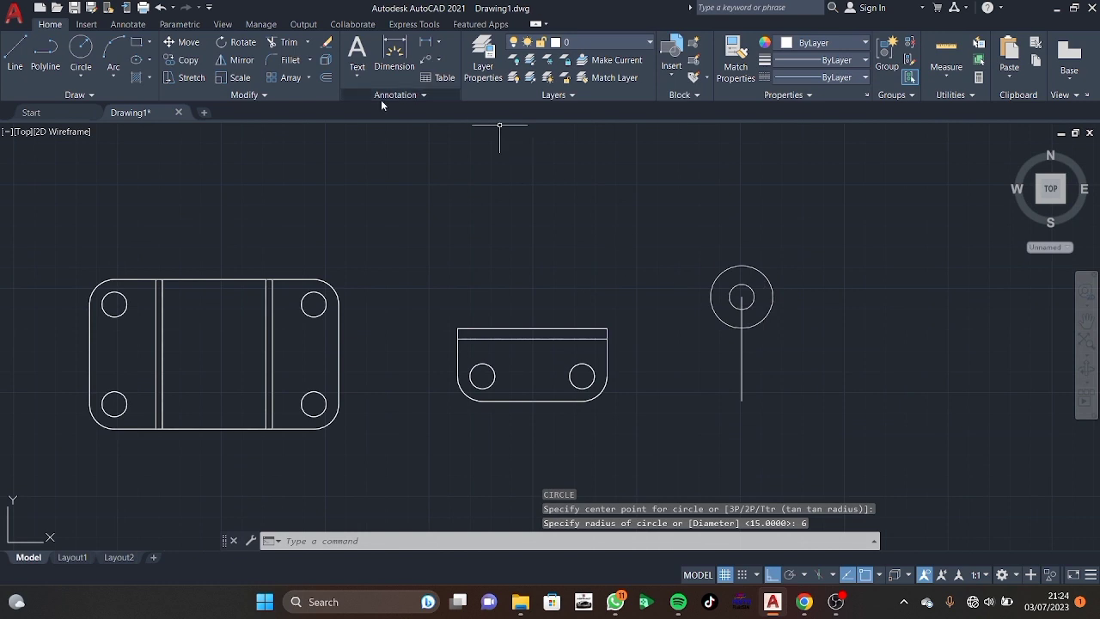
Copy the vertical line to the left side of the radius-15 circle.
{"action": "left_click", "coordinate": [742, 344]}
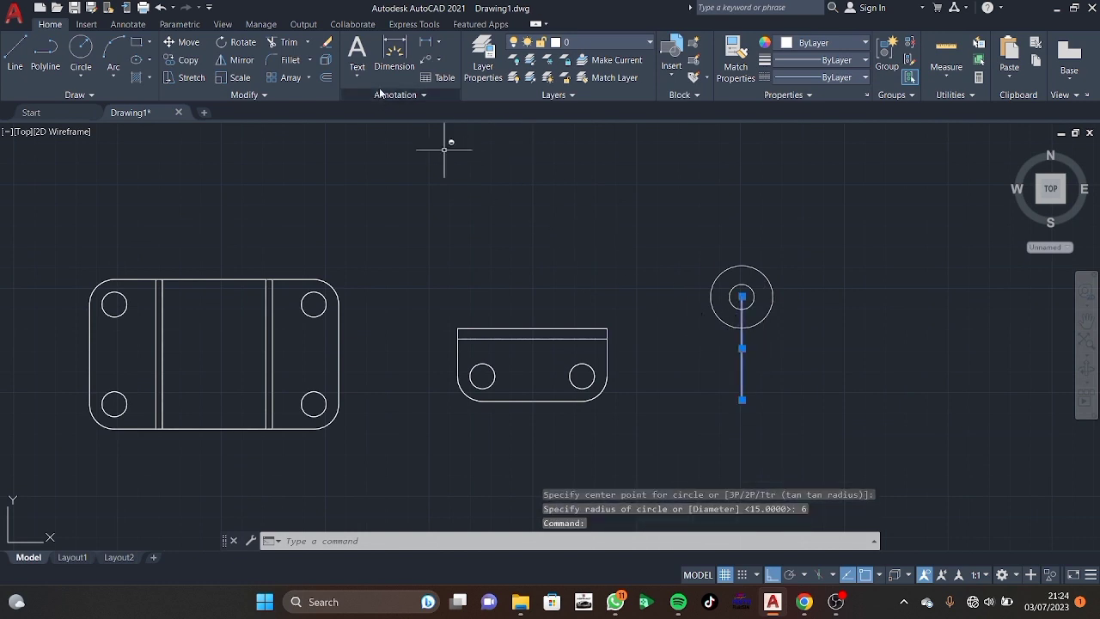
{"action": "left_click", "coordinate": [196, 65]}
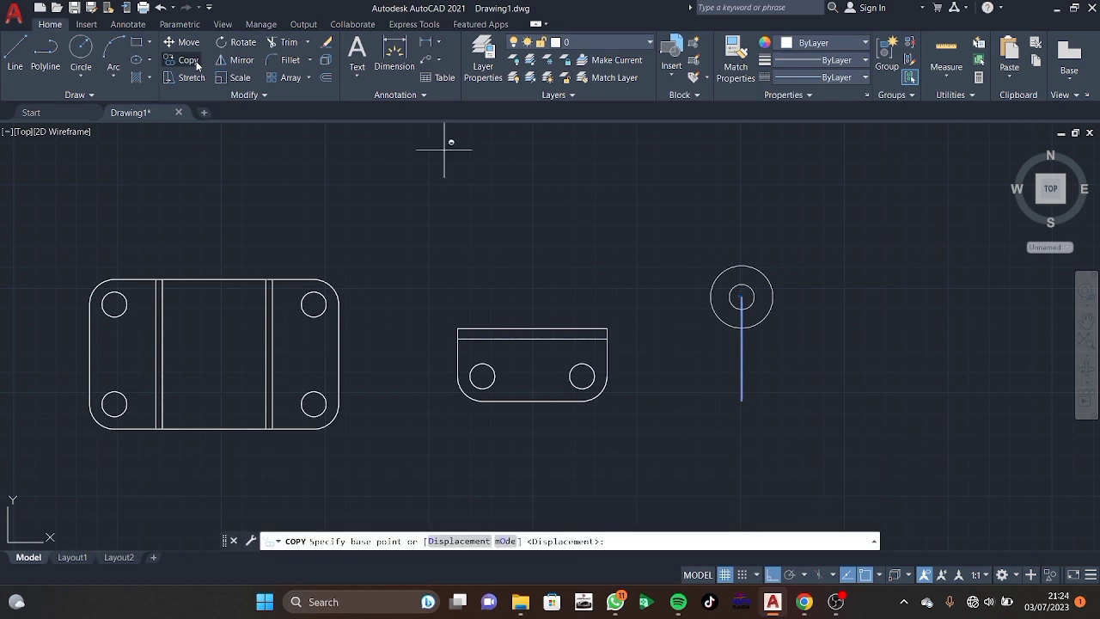
{"action": "left_click", "coordinate": [740, 296]}
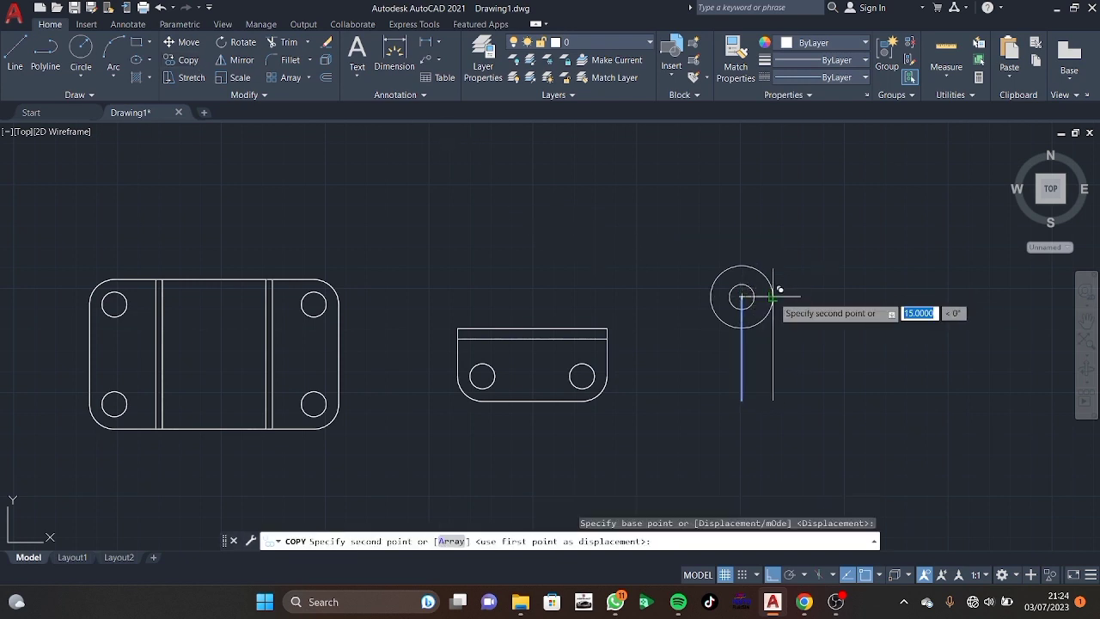
{"action": "left_click", "coordinate": [711, 296]}
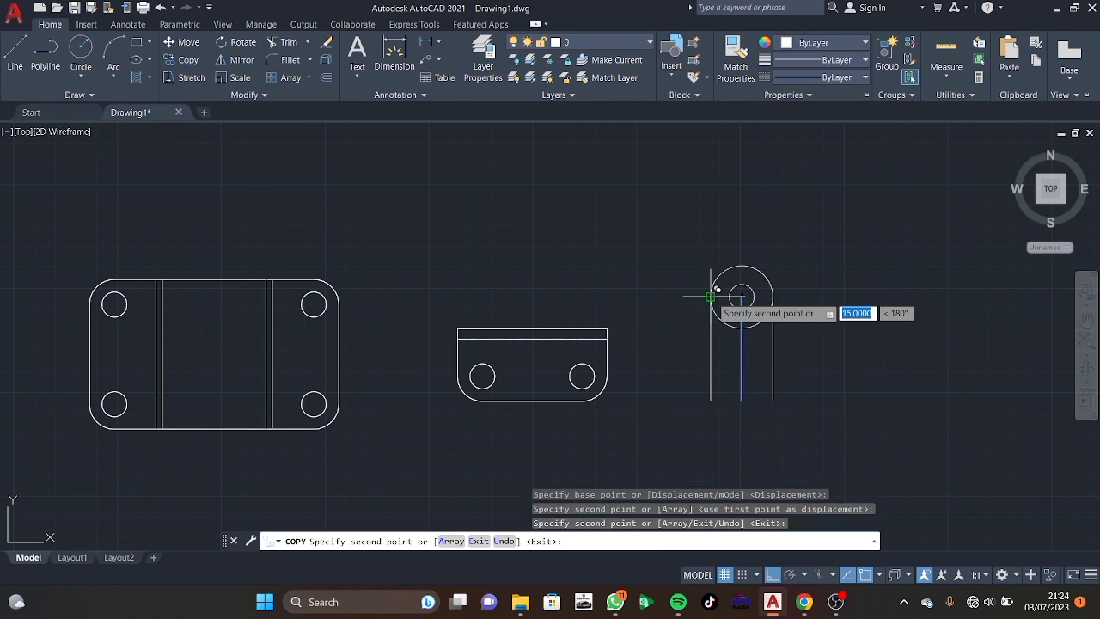
{"action": "key", "text": "Escape"}
Close the profile with a bottom line and delete the centre construction line.
{"action": "type", "text": "l"}
{"action": "key", "text": "Return"}
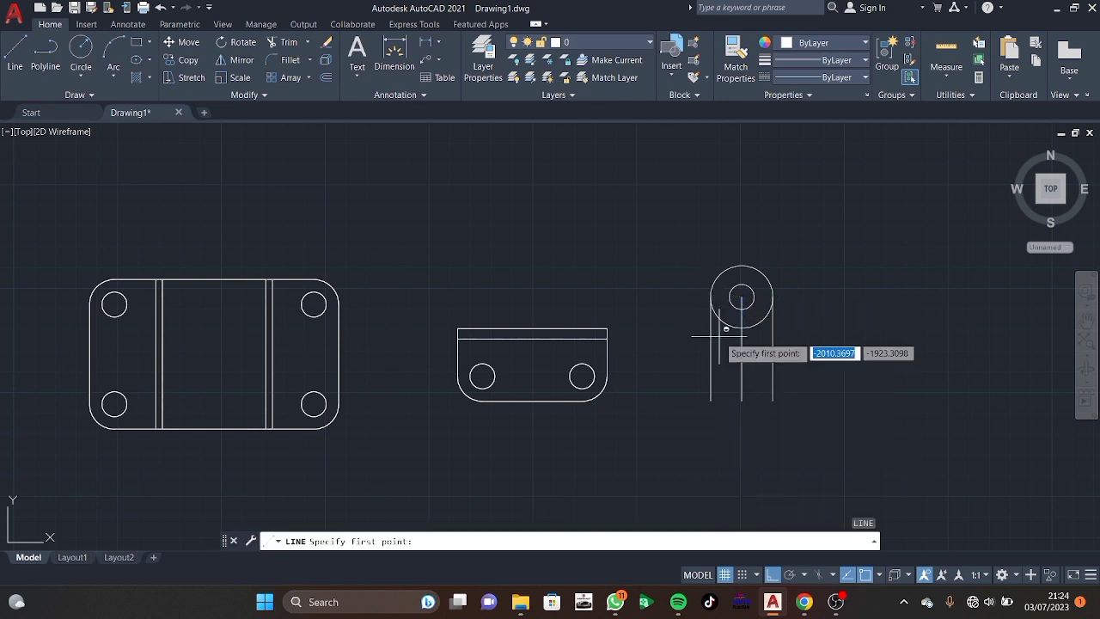
{"action": "left_click", "coordinate": [773, 400]}
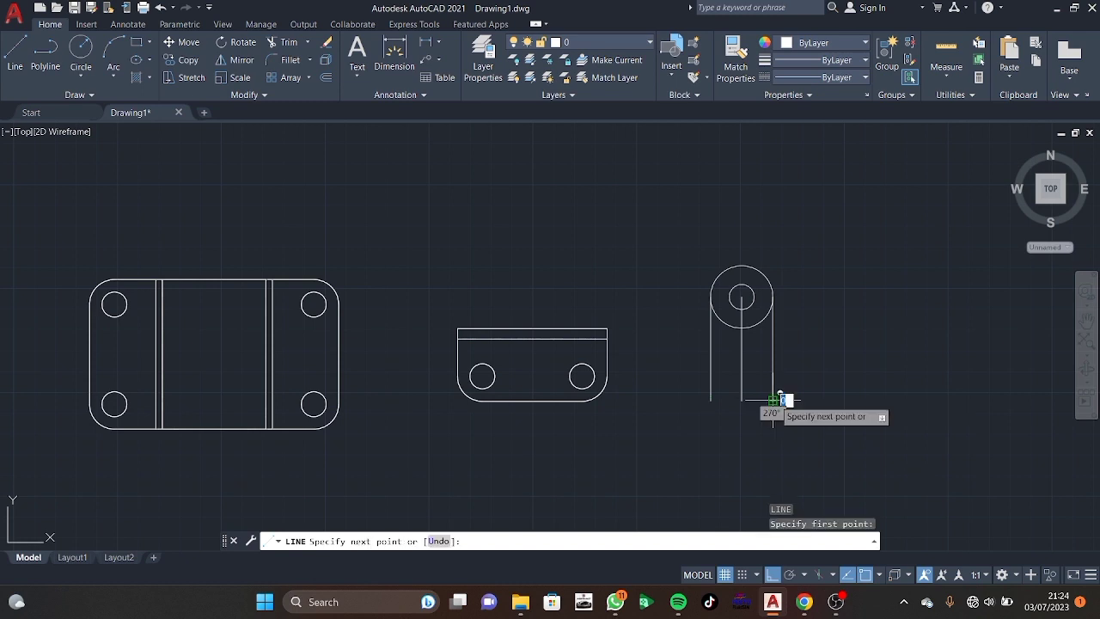
{"action": "left_click", "coordinate": [711, 400]}
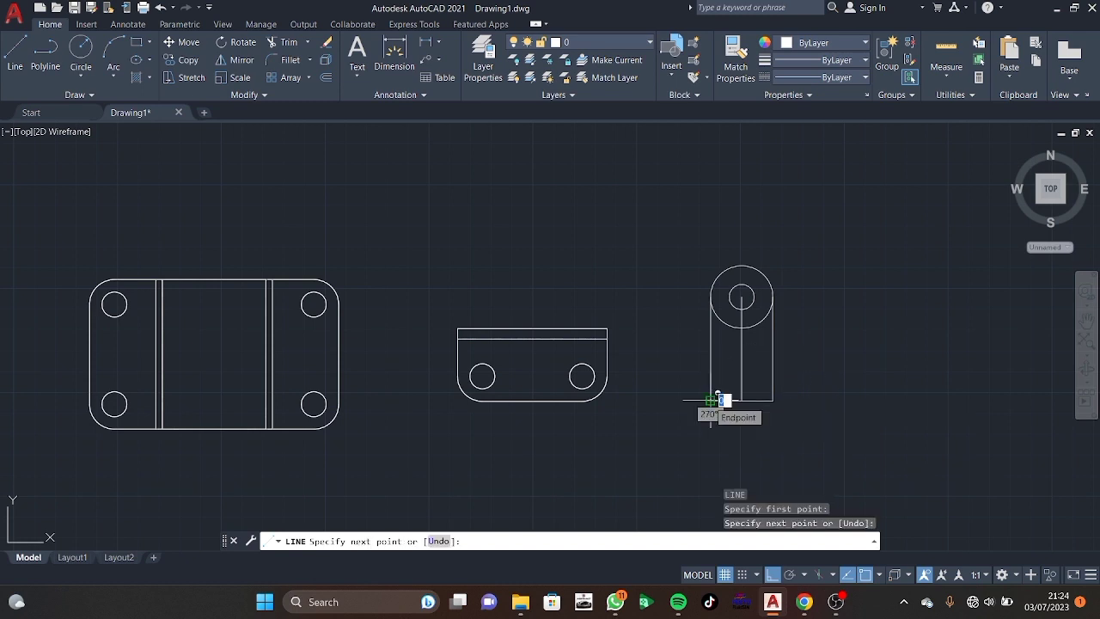
{"action": "key", "text": "Escape"}
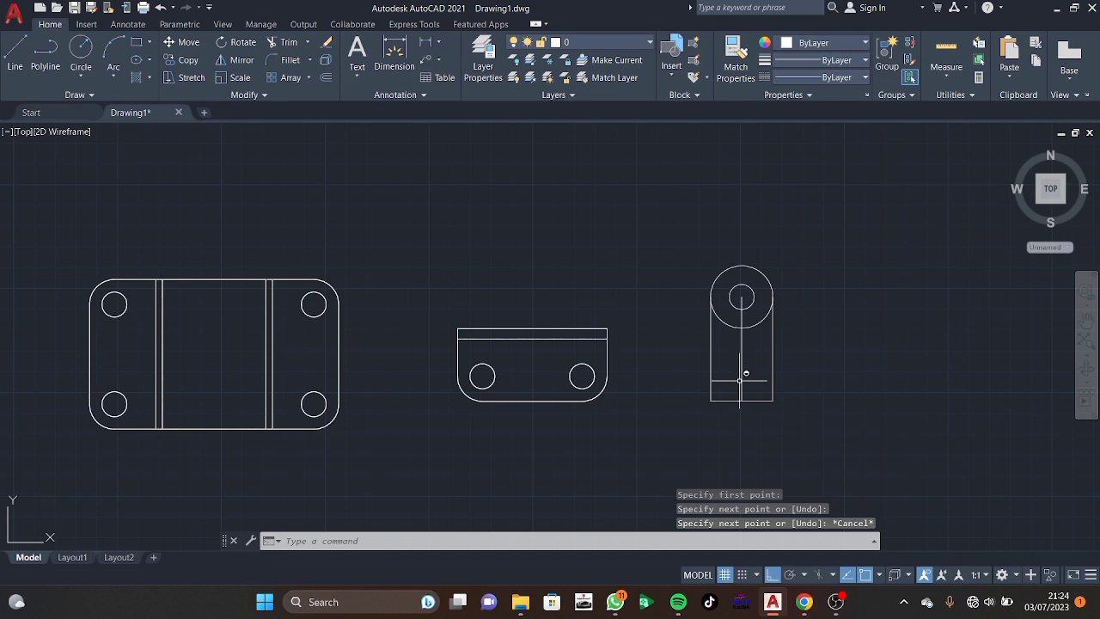
{"action": "left_click", "coordinate": [742, 382]}
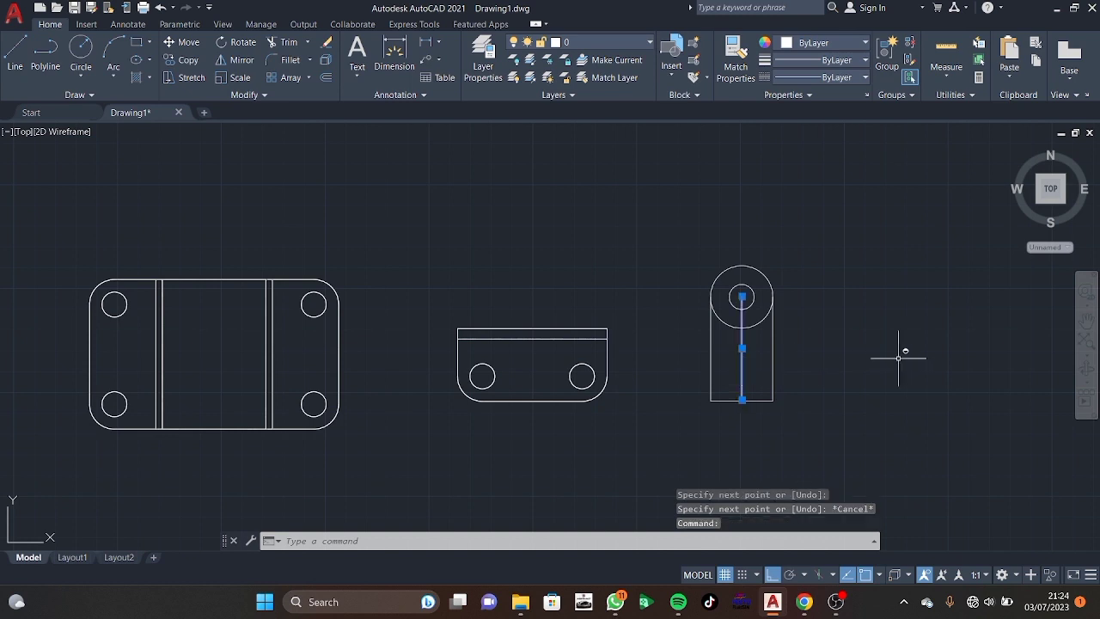
{"action": "key", "text": "Delete"}
Orbit to a 3D view and press-pull the ring around the bore 13 units high.
{"action": "mouse_move", "coordinate": [867, 349]}
{"action": "middle_mouse_down", "text": "shift"}
{"action": "mouse_move", "coordinate": [745, 259]}
{"action": "mouse_move", "coordinate": [724, 297]}
{"action": "mouse_move", "coordinate": [853, 481]}
{"action": "middle_mouse_up", "text": "shift"}
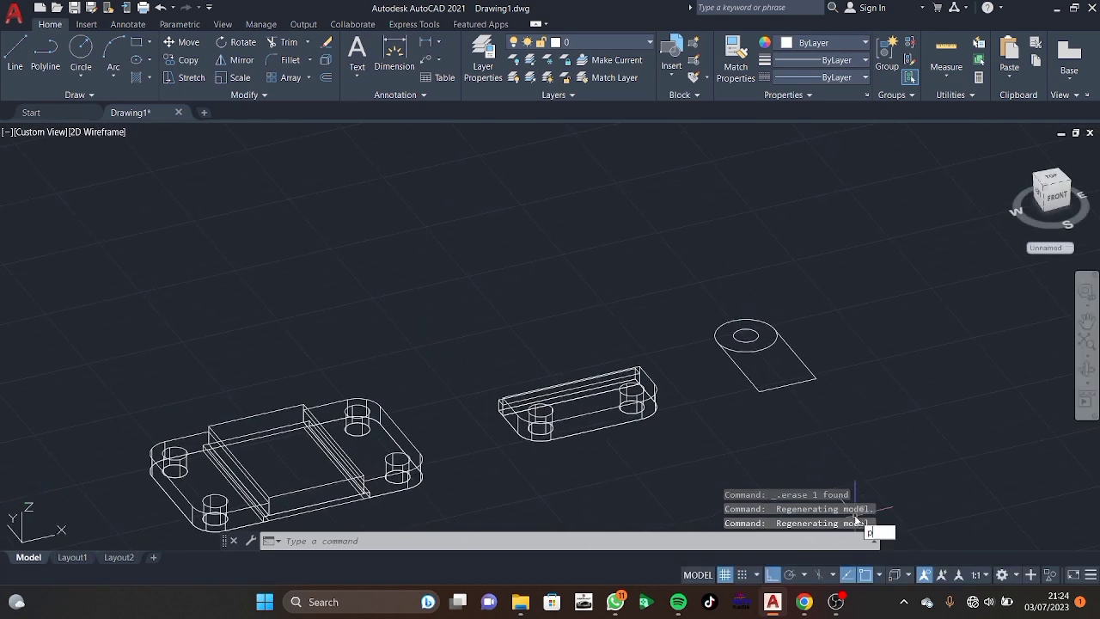
{"action": "type", "text": "r"}
{"action": "left_click", "coordinate": [904, 449]}
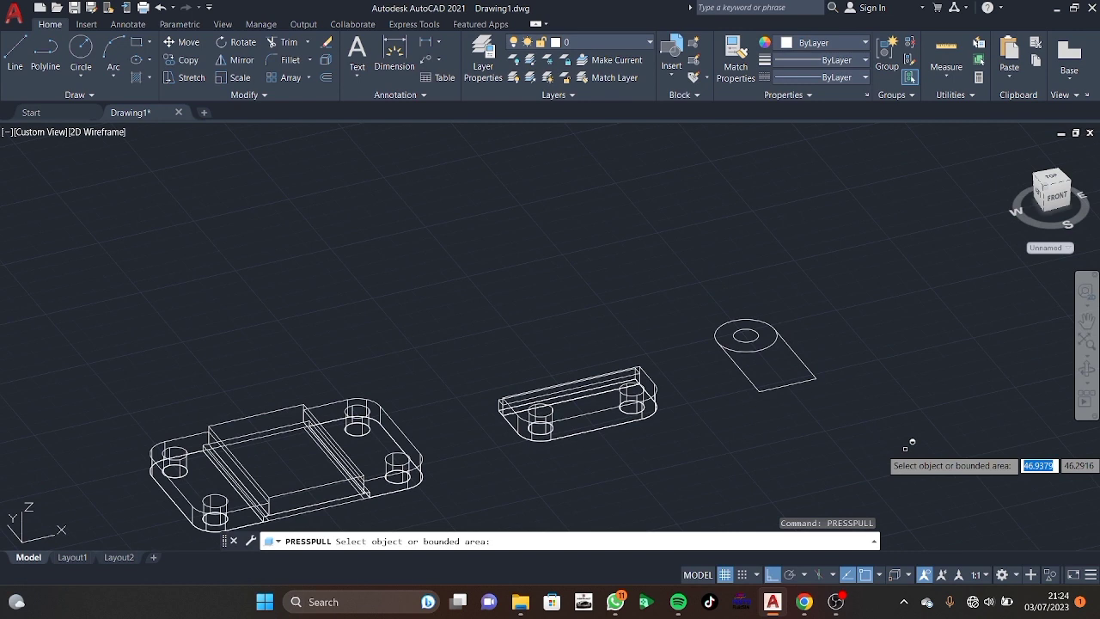
{"action": "left_click", "coordinate": [758, 342]}
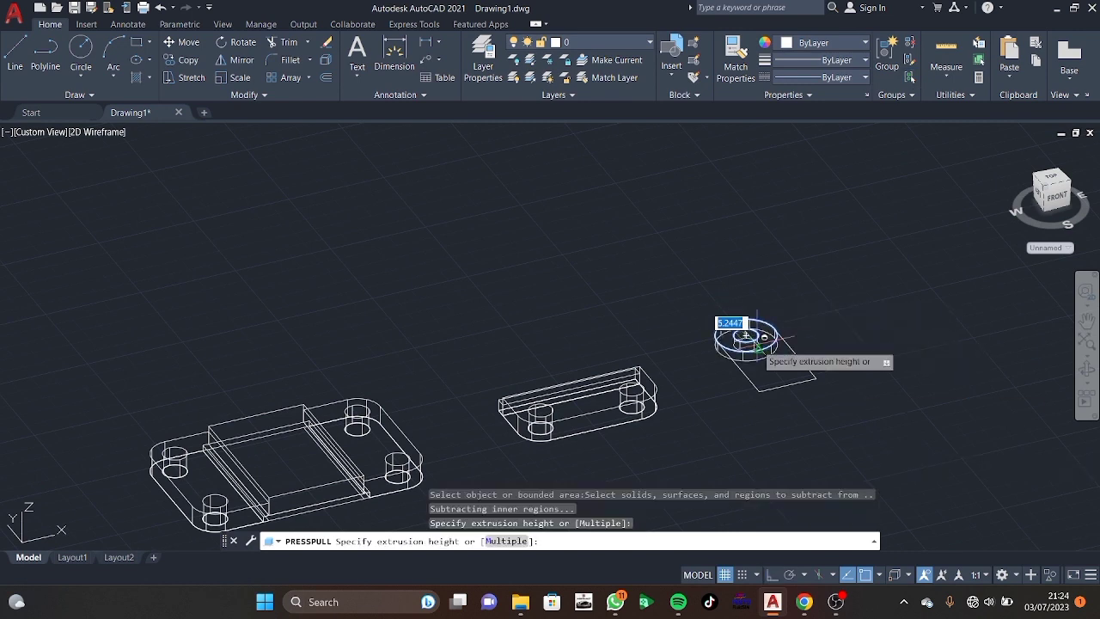
{"action": "type", "text": "13"}
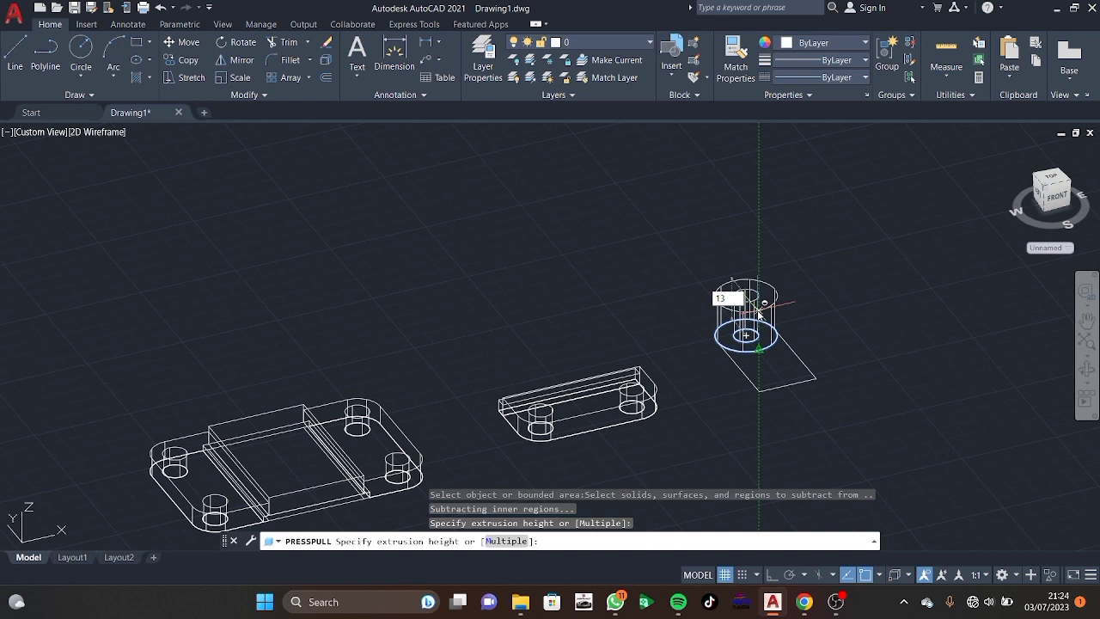
{"action": "key", "text": "Return"}
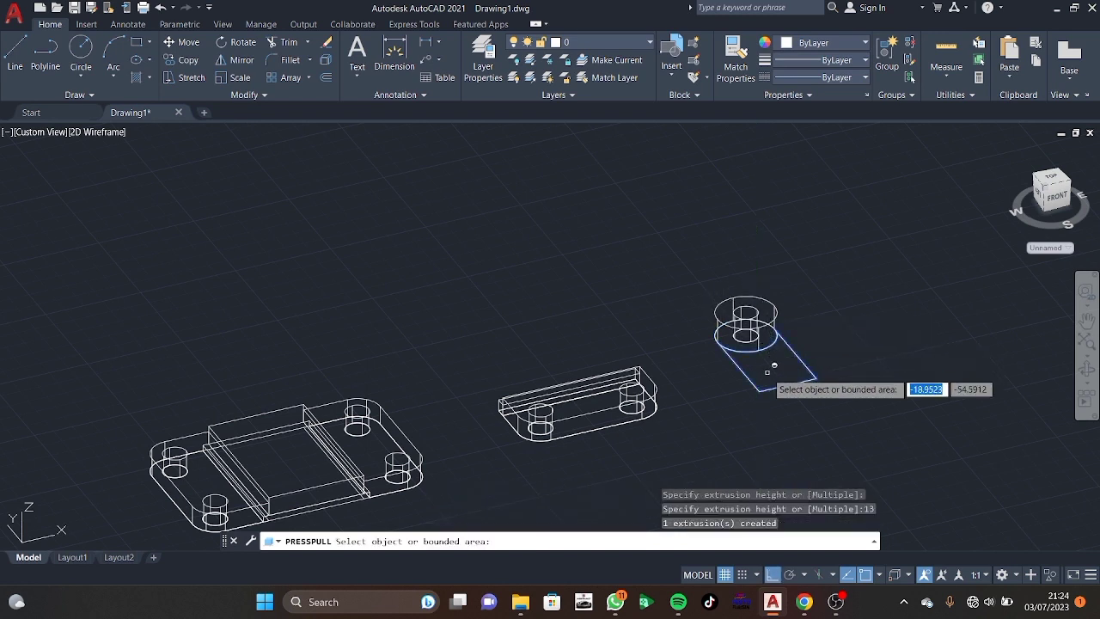
Press-pull the rectangular profile below the circles 8 units high.
{"action": "left_click", "coordinate": [776, 360]}
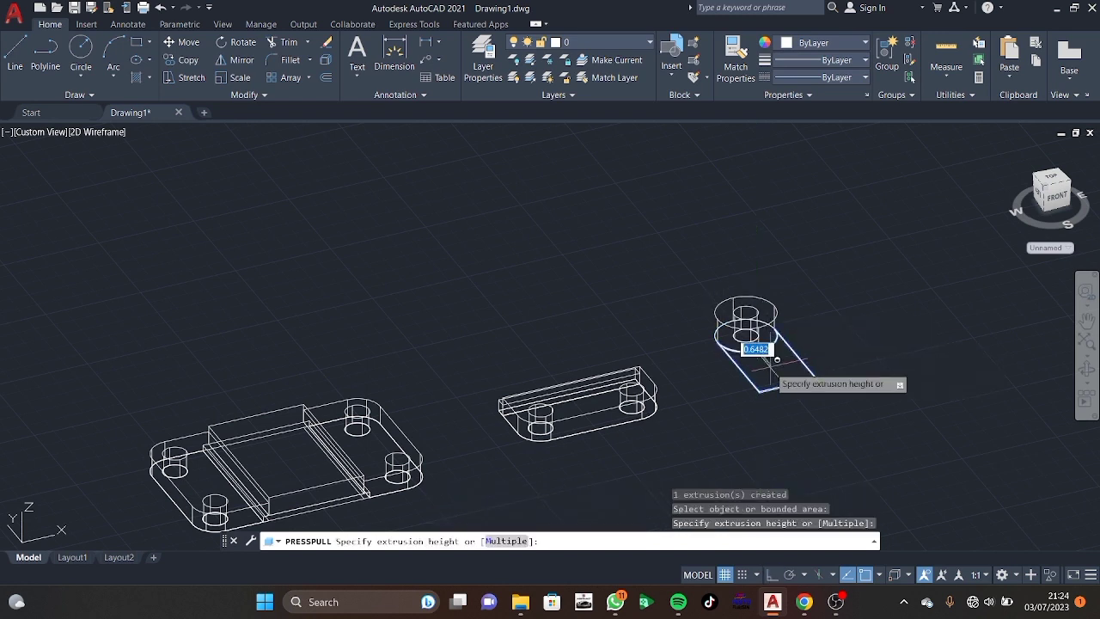
{"action": "type", "text": "8"}
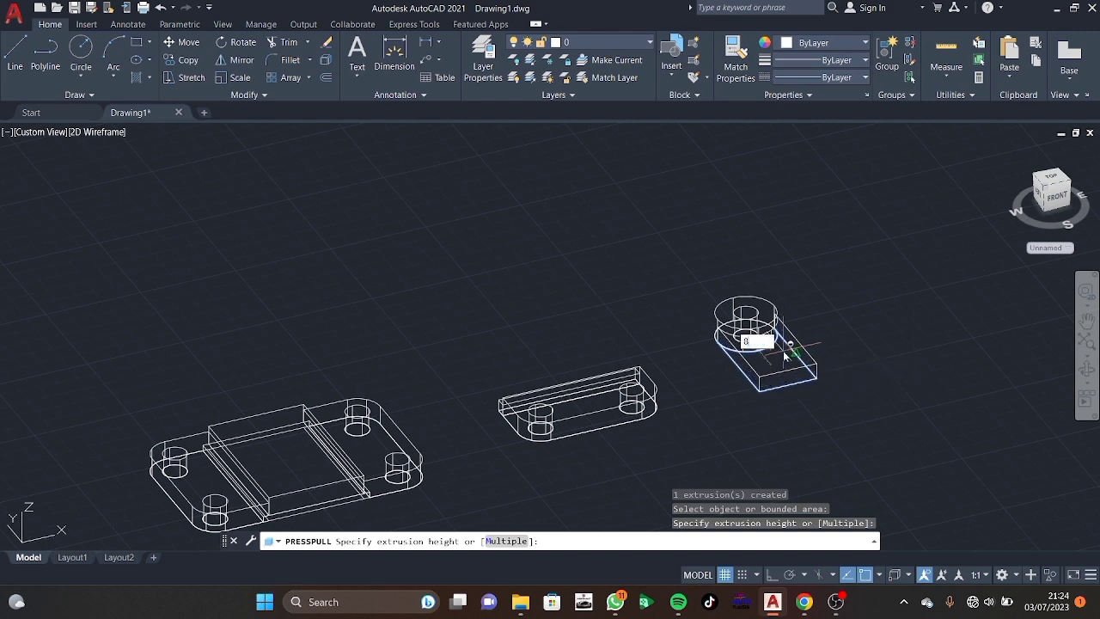
{"action": "key", "text": "Return"}
{"action": "key", "text": "Return"}
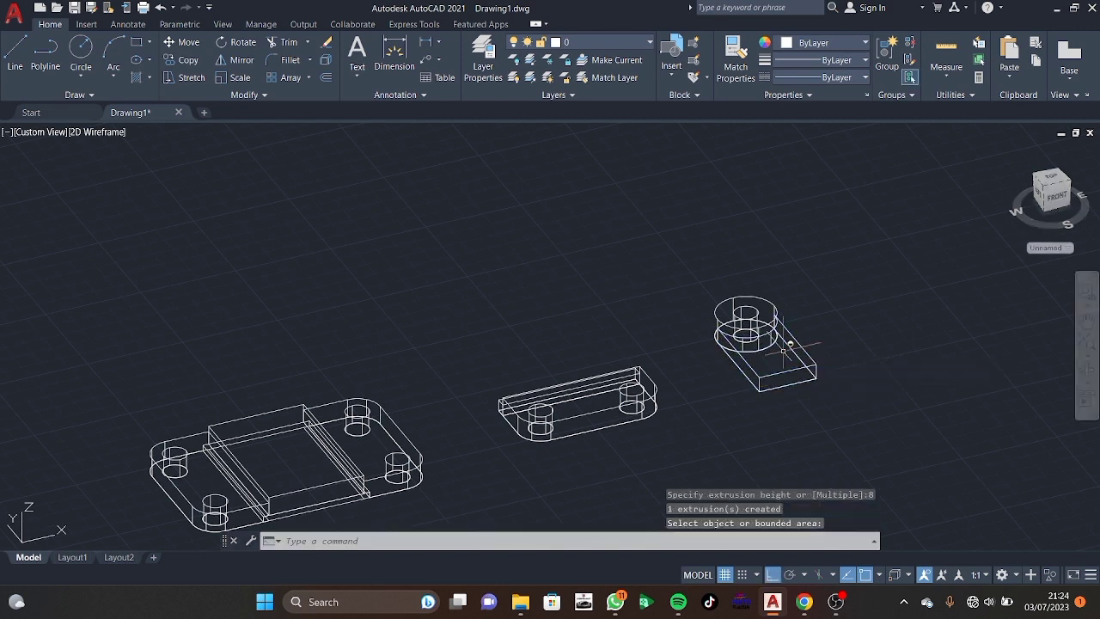
{"action": "left_click_drag", "start_coordinate": [799, 288], "coordinate": [858, 323]}
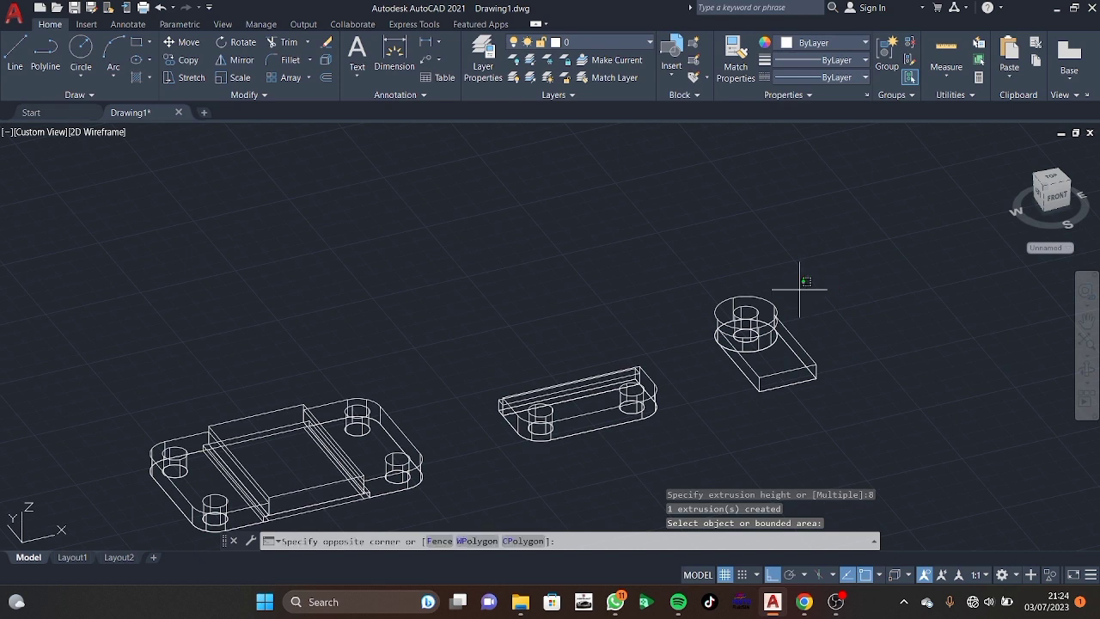
Select the ring-and-block part and 3DROTATE it upright, bored ring on top of the plate.
{"action": "key", "text": "Escape"}
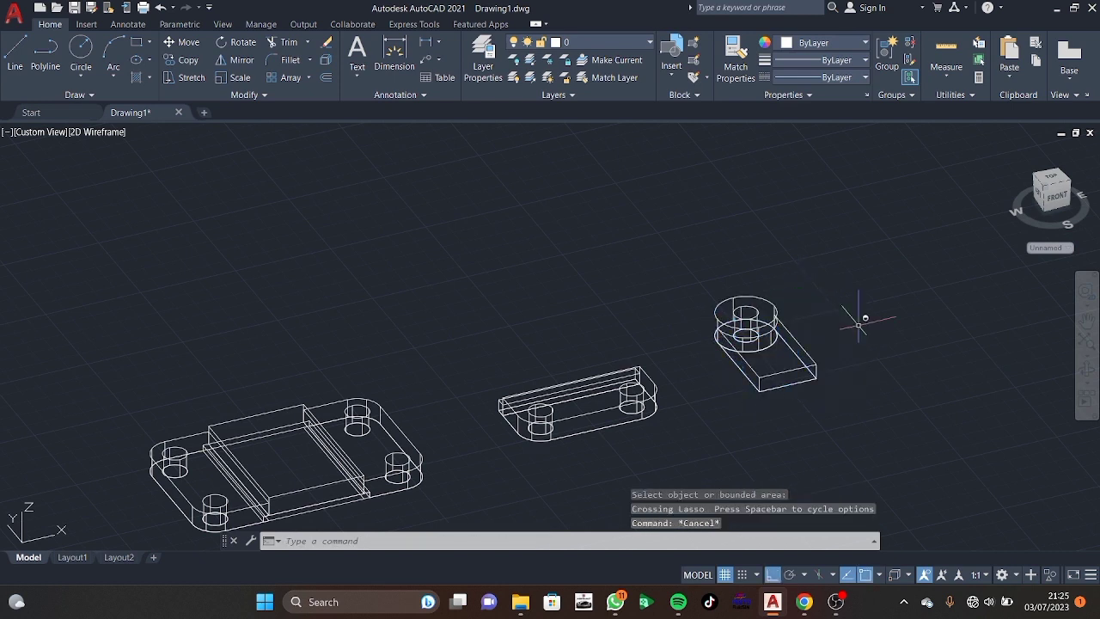
{"action": "mouse_move", "coordinate": [830, 249]}
{"action": "left_mouse_down"}
{"action": "mouse_move", "coordinate": [858, 304]}
{"action": "mouse_move", "coordinate": [846, 294]}
{"action": "left_mouse_up"}
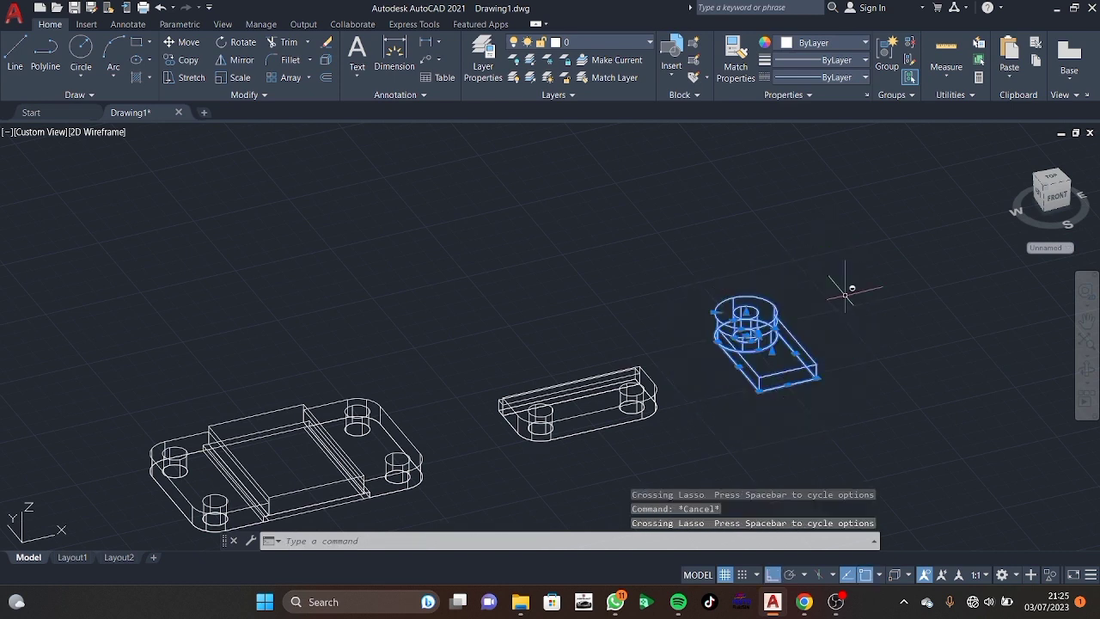
{"action": "type", "text": "Mi"}
{"action": "key", "text": "BackSpace"}
{"action": "key", "text": "BackSpace"}
{"action": "type", "text": "DROTATE"}
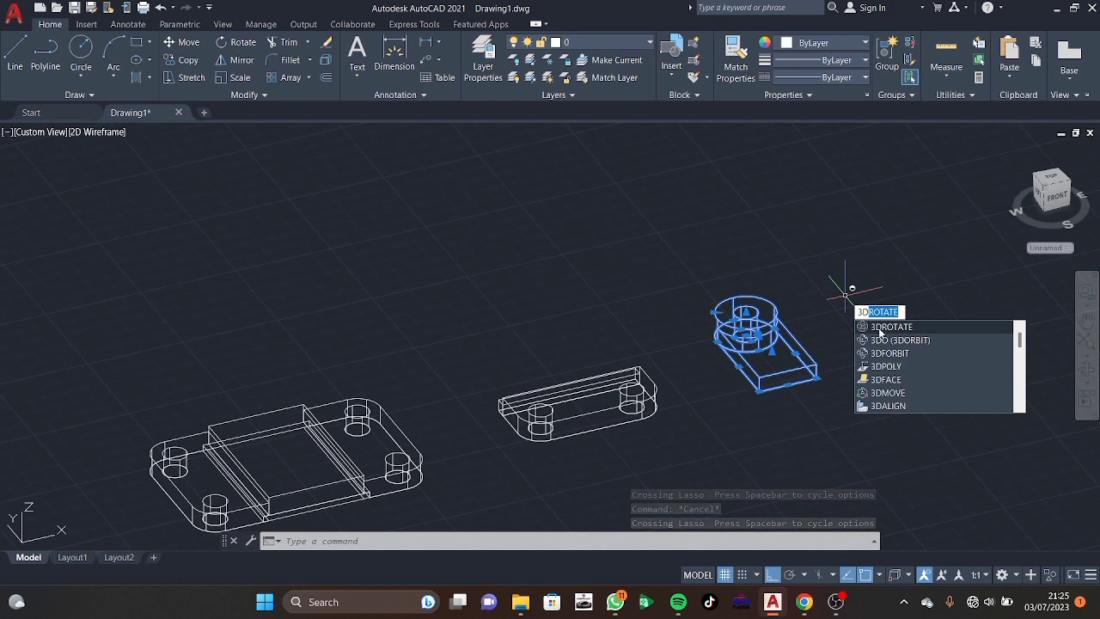
{"action": "left_click", "coordinate": [885, 327]}
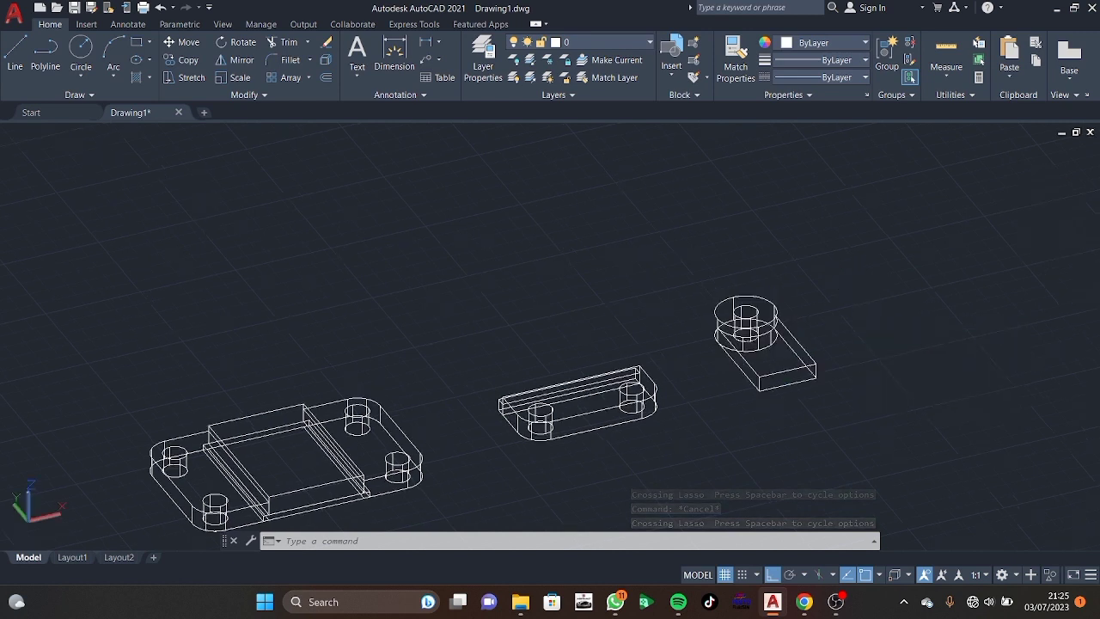
{"action": "left_click", "coordinate": [761, 379]}
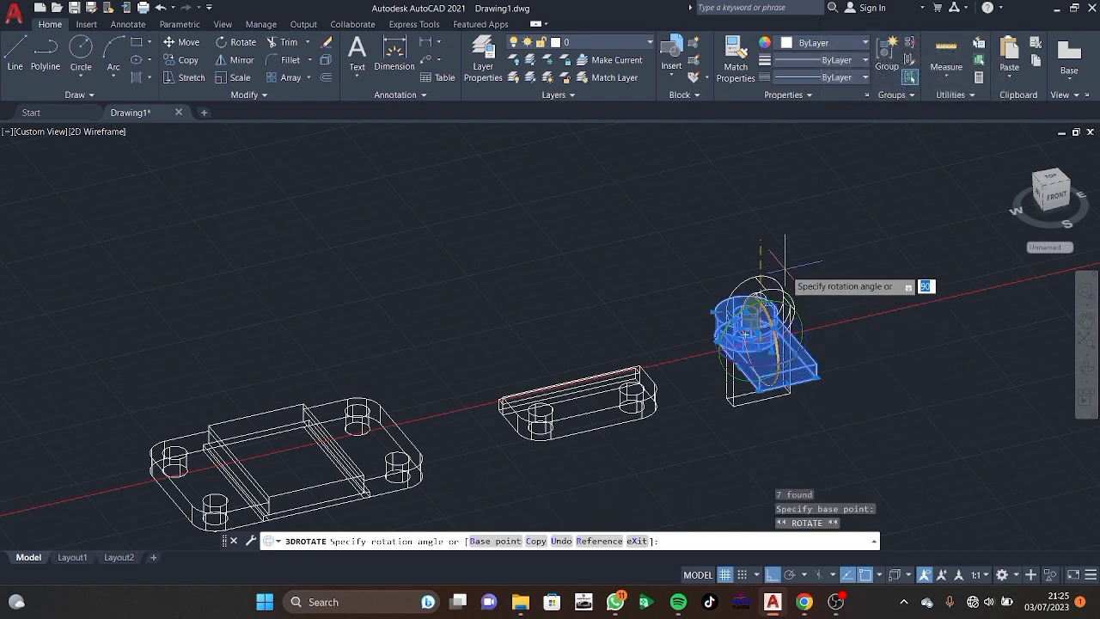
{"action": "left_click", "coordinate": [784, 202]}
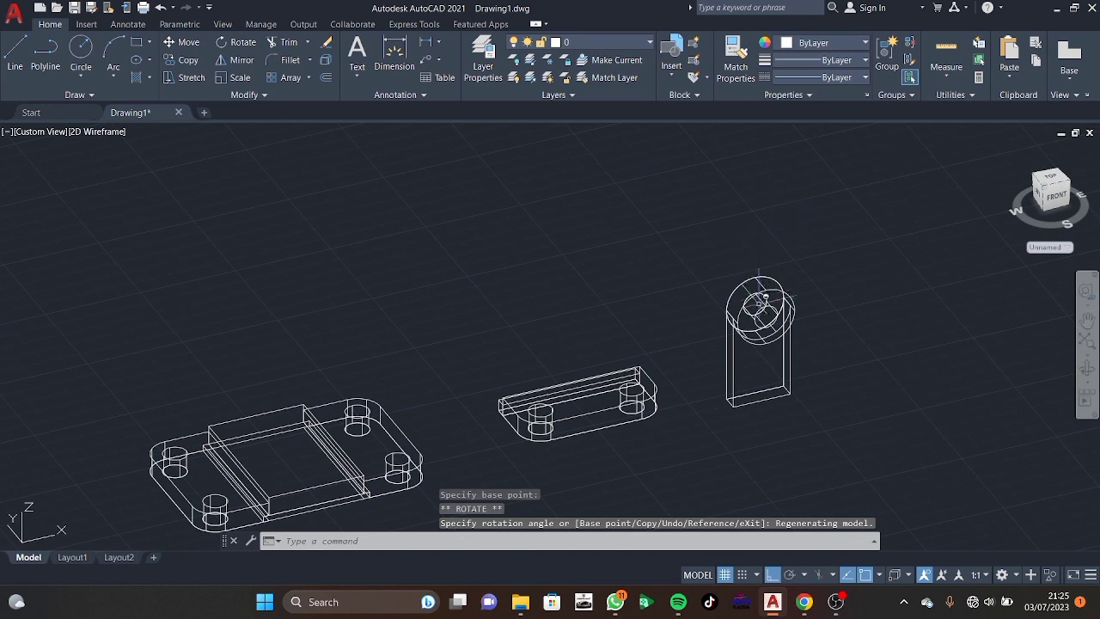
{"action": "left_click", "coordinate": [777, 258]}
{"action": "left_click_drag", "start_coordinate": [777, 258], "coordinate": [831, 343]}
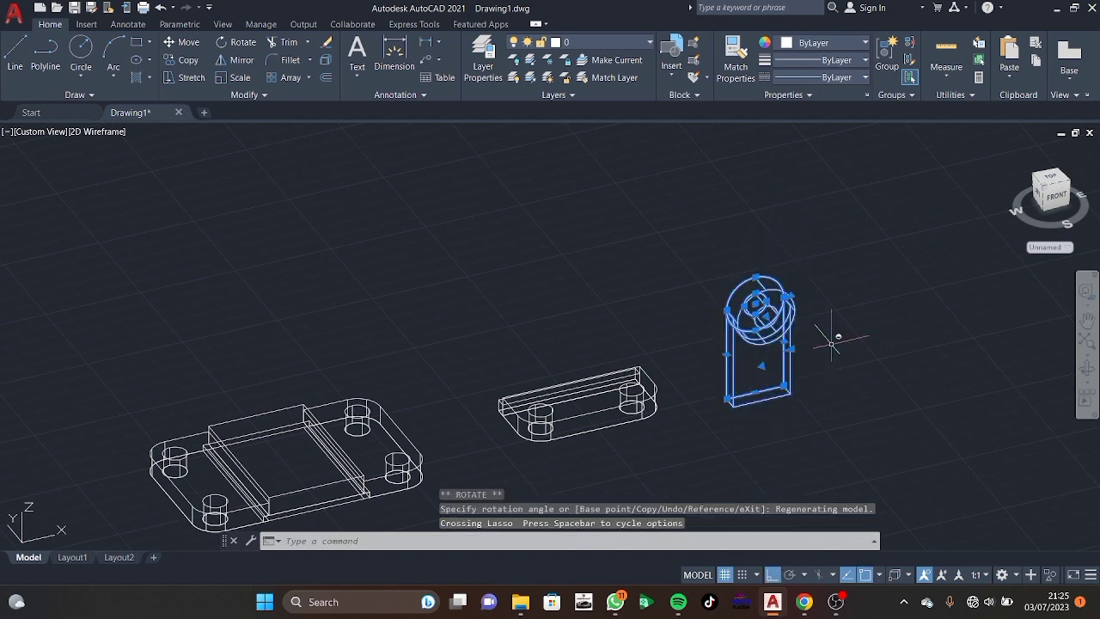
{"action": "type", "text": "R"}
{"action": "key", "text": "BackSpace"}
{"action": "type", "text": "3"}
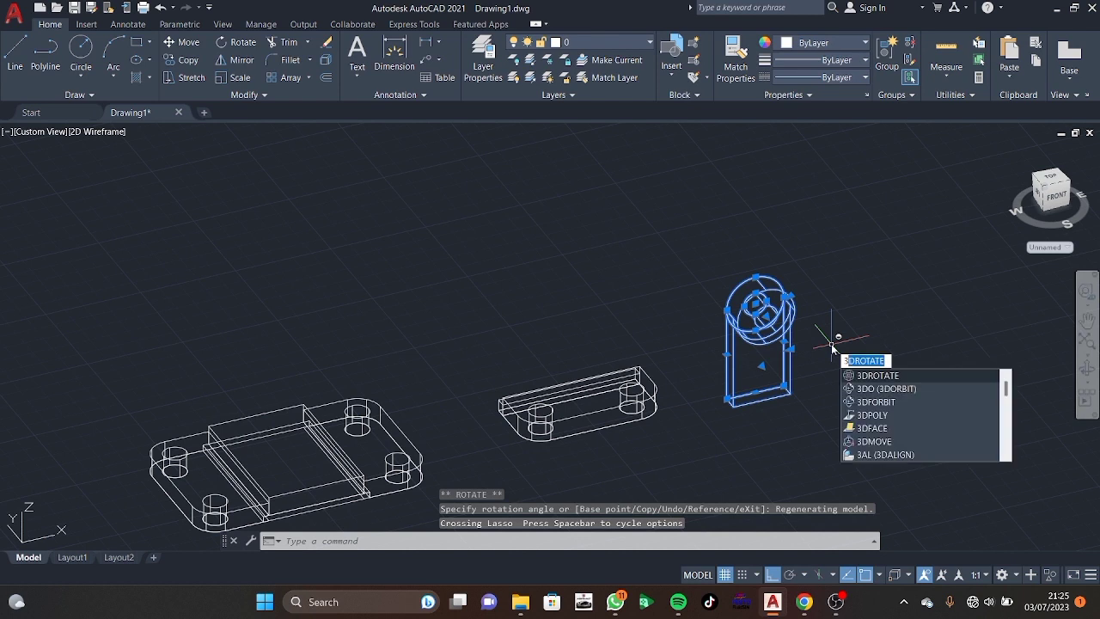
Rotate the upright bracket 270° in 3D about a picked base point, after one cancelled attempt.
{"action": "left_click", "coordinate": [865, 373]}
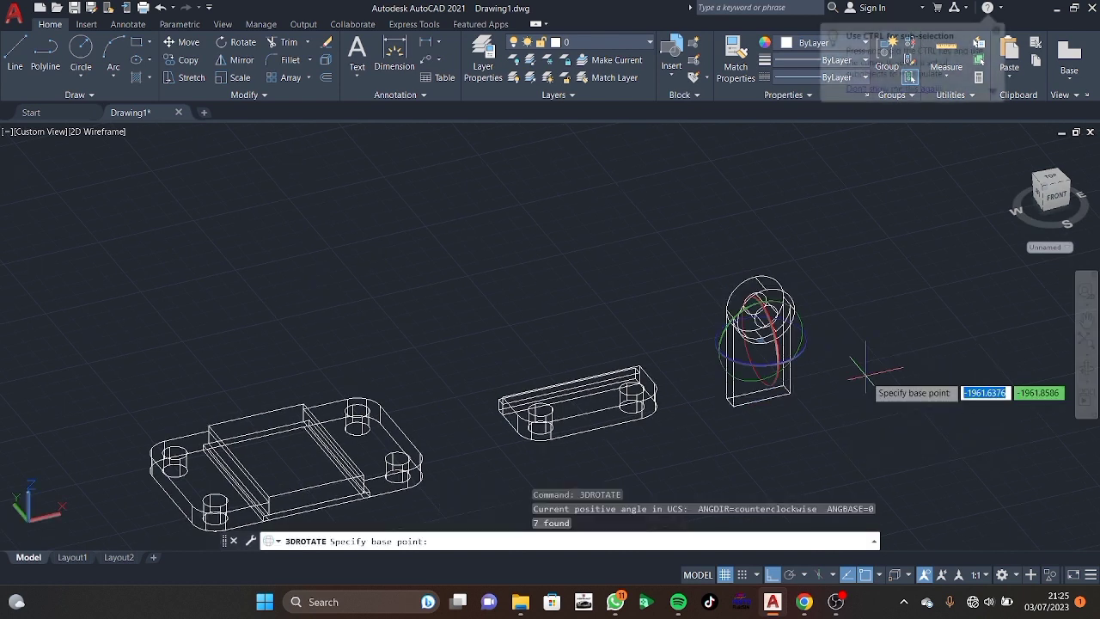
{"action": "left_click", "coordinate": [771, 369]}
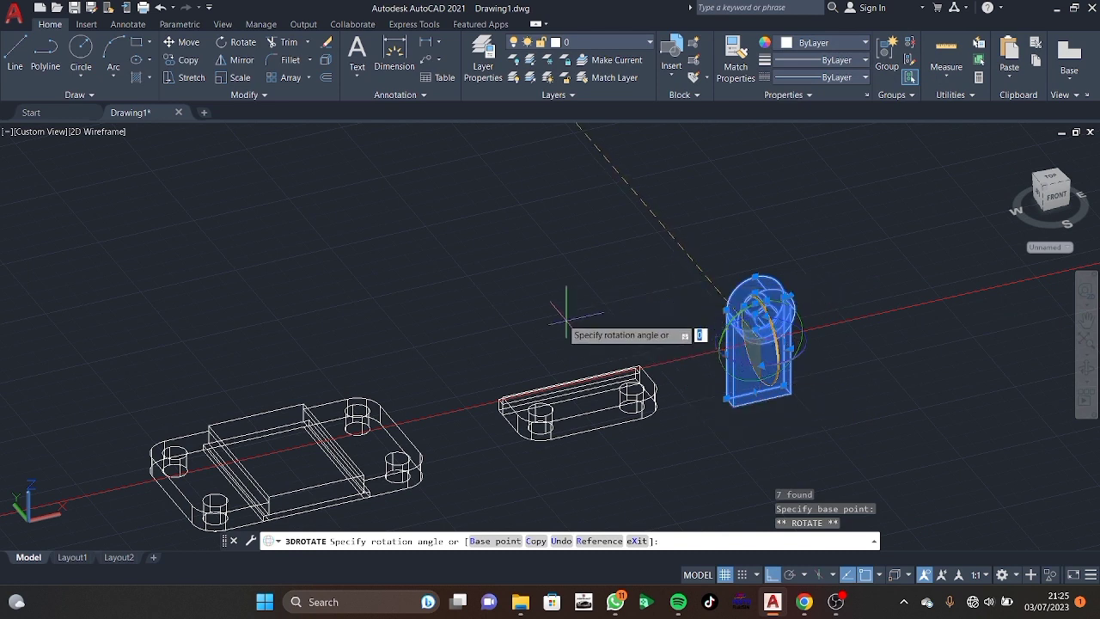
{"action": "key", "text": "Escape"}
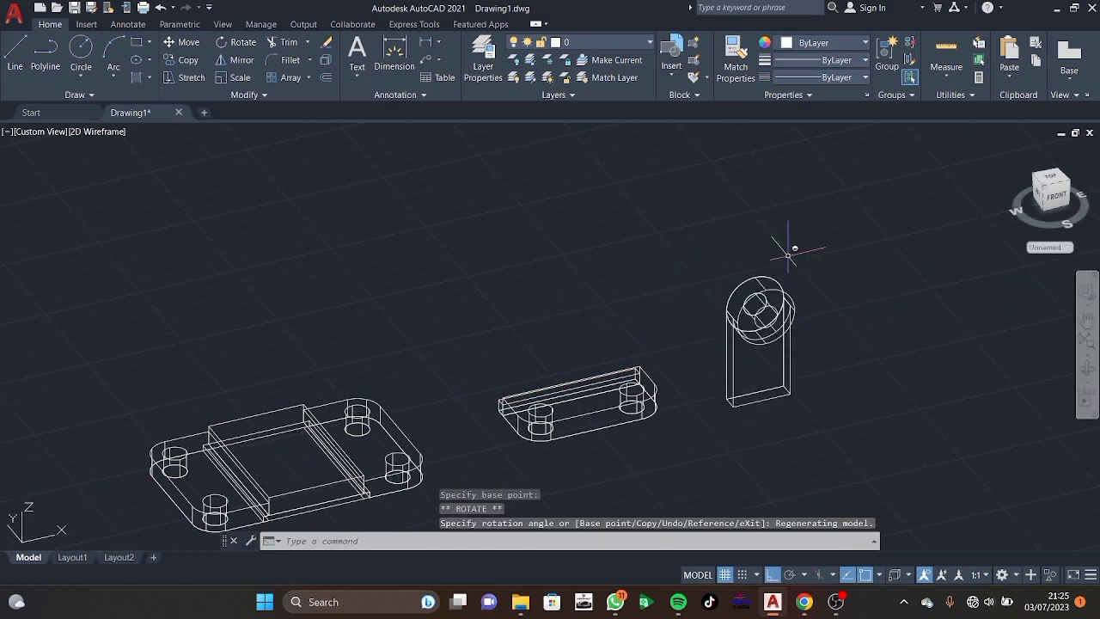
{"action": "left_click_drag", "start_coordinate": [788, 255], "coordinate": [867, 331]}
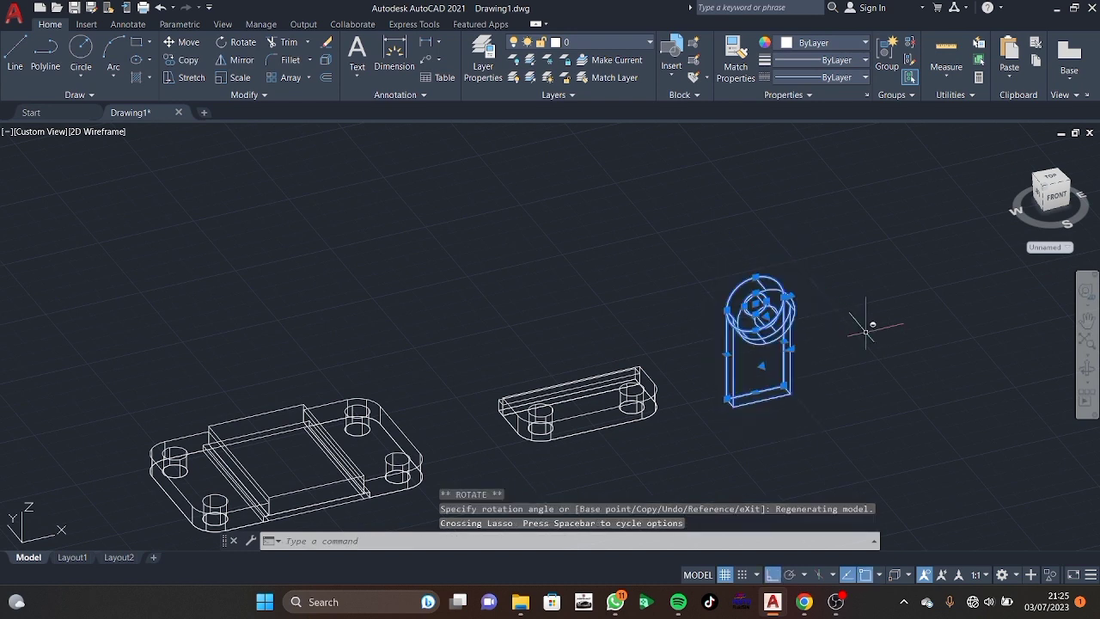
{"action": "type", "text": "3DROTATE"}
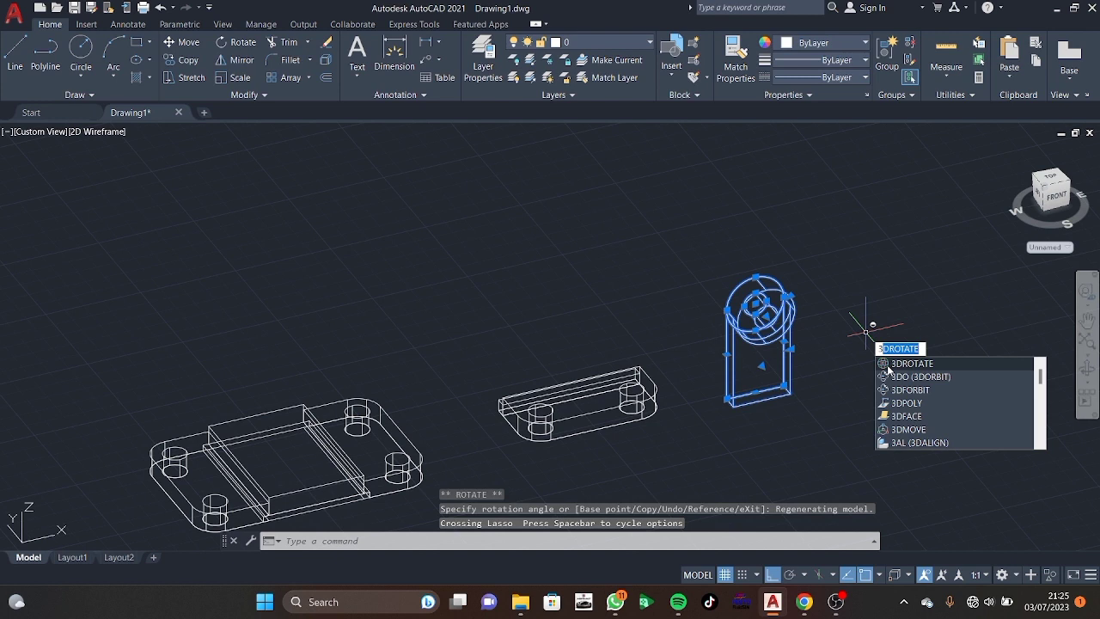
{"action": "left_click", "coordinate": [889, 363]}
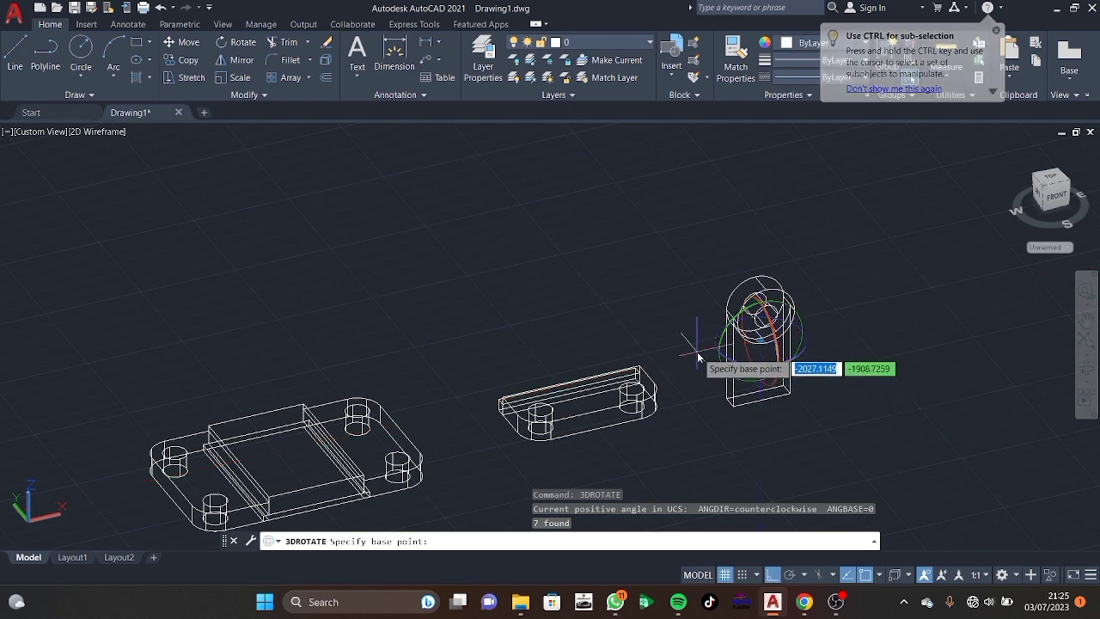
{"action": "left_click", "coordinate": [760, 343]}
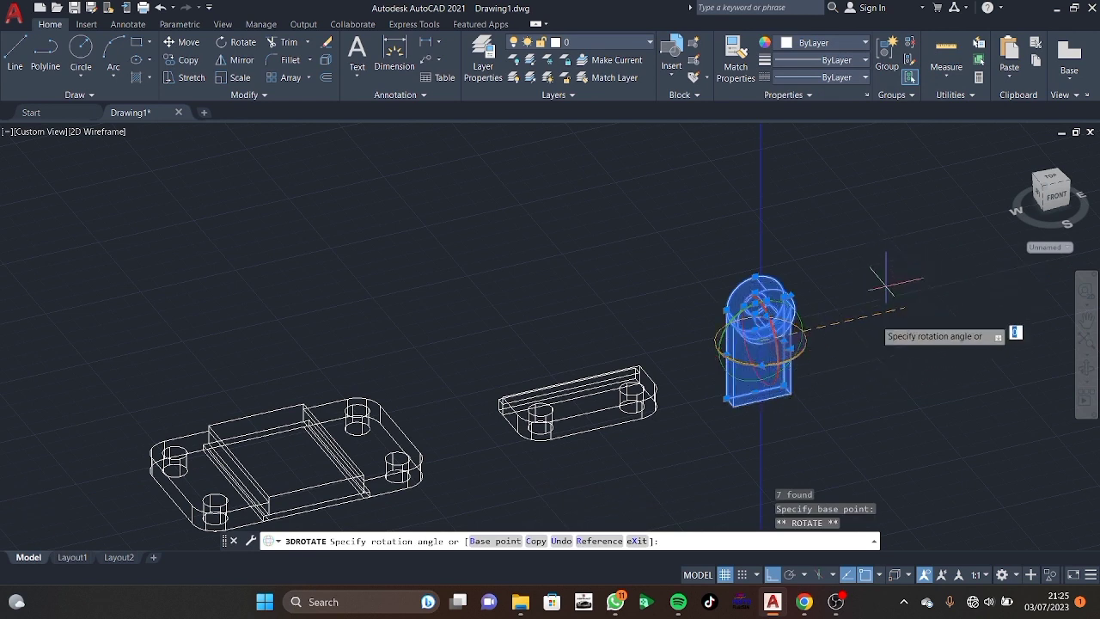
{"action": "key", "text": "Return"}
{"action": "left_click", "coordinate": [797, 383]}
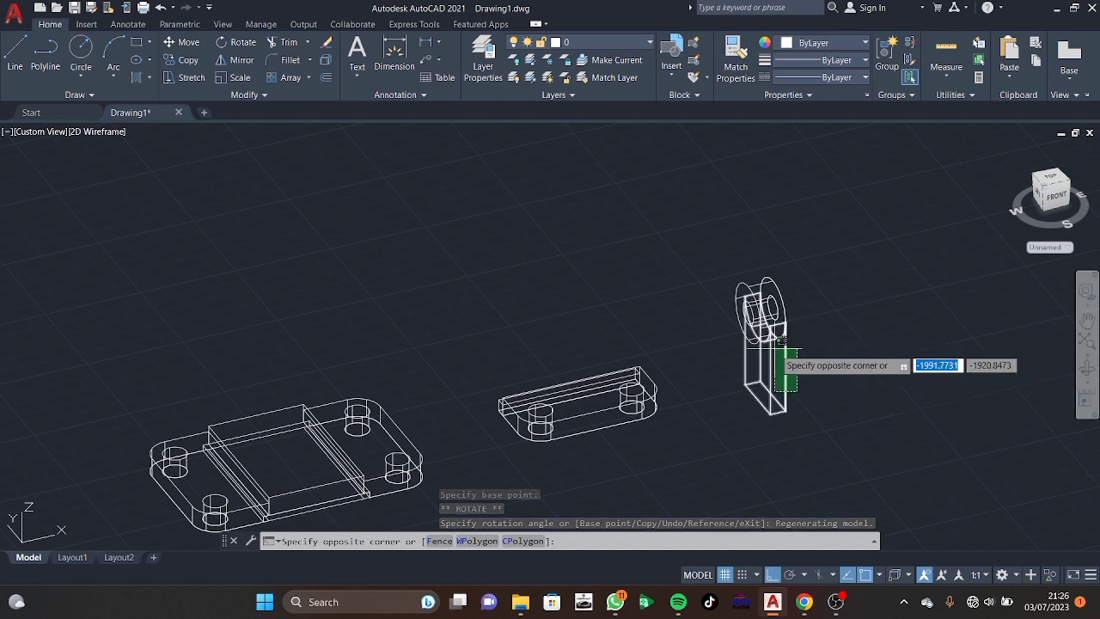
{"action": "left_click", "coordinate": [880, 354]}
Window-select the bracket and rotate it about its lower corner via the right-click Rotate.
{"action": "left_click_drag", "start_coordinate": [785, 238], "coordinate": [745, 432]}
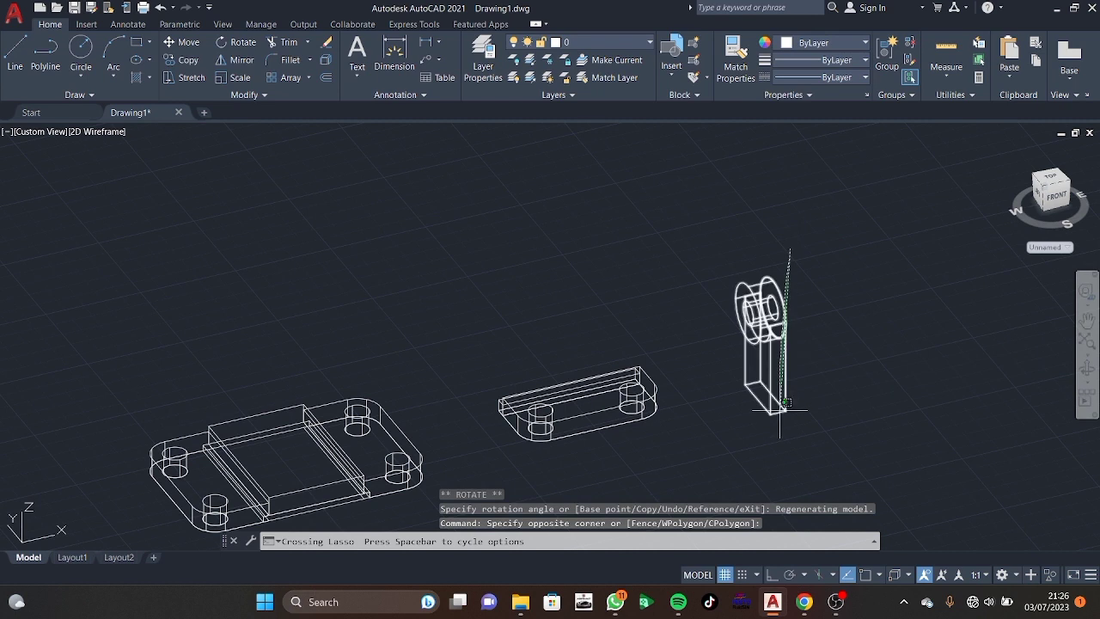
{"action": "left_click_drag", "start_coordinate": [820, 184], "coordinate": [728, 454]}
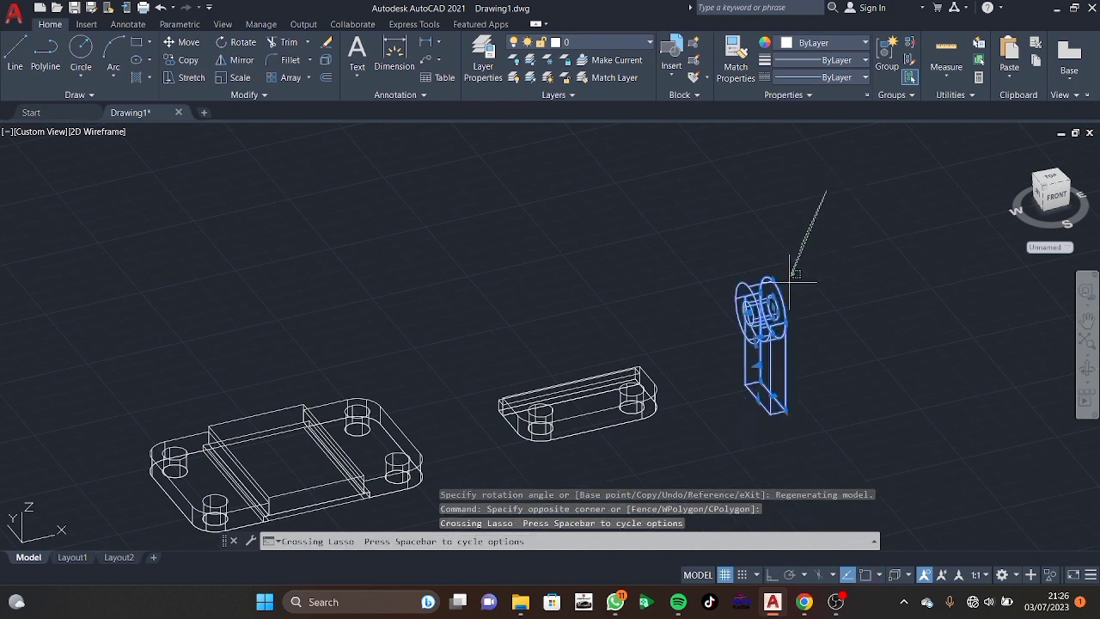
{"action": "left_click", "coordinate": [807, 207]}
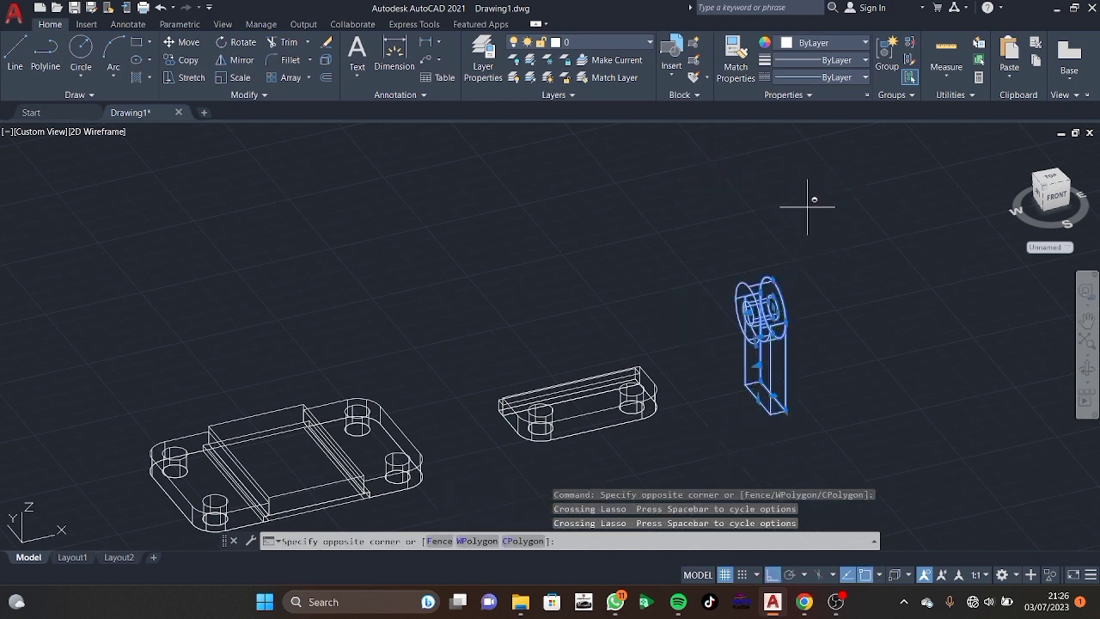
{"action": "left_click", "coordinate": [727, 440]}
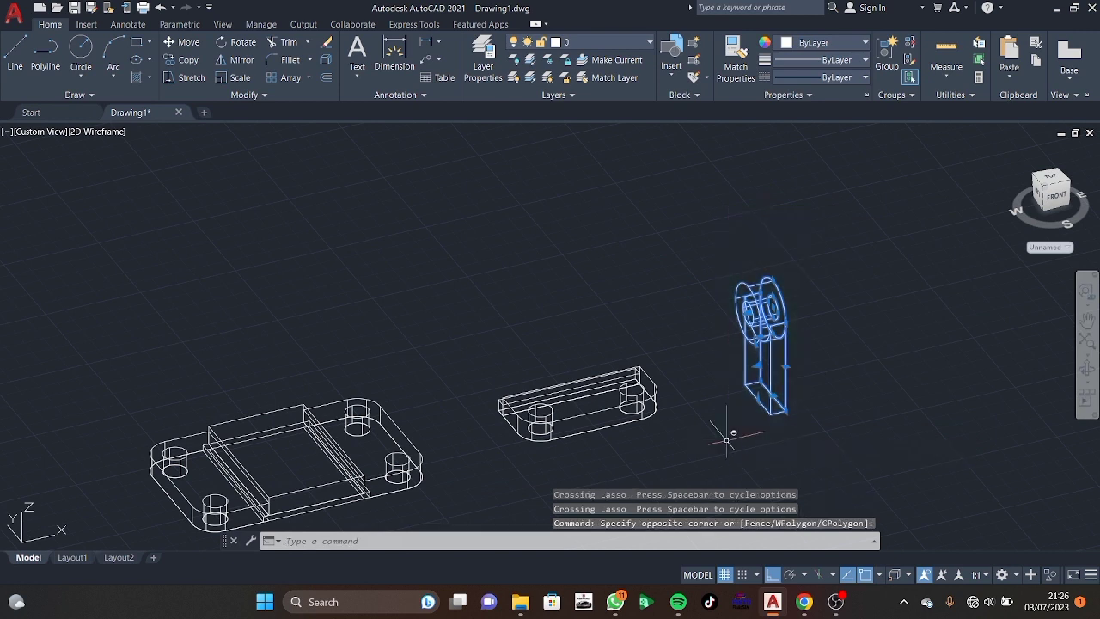
{"action": "right_click", "coordinate": [732, 321]}
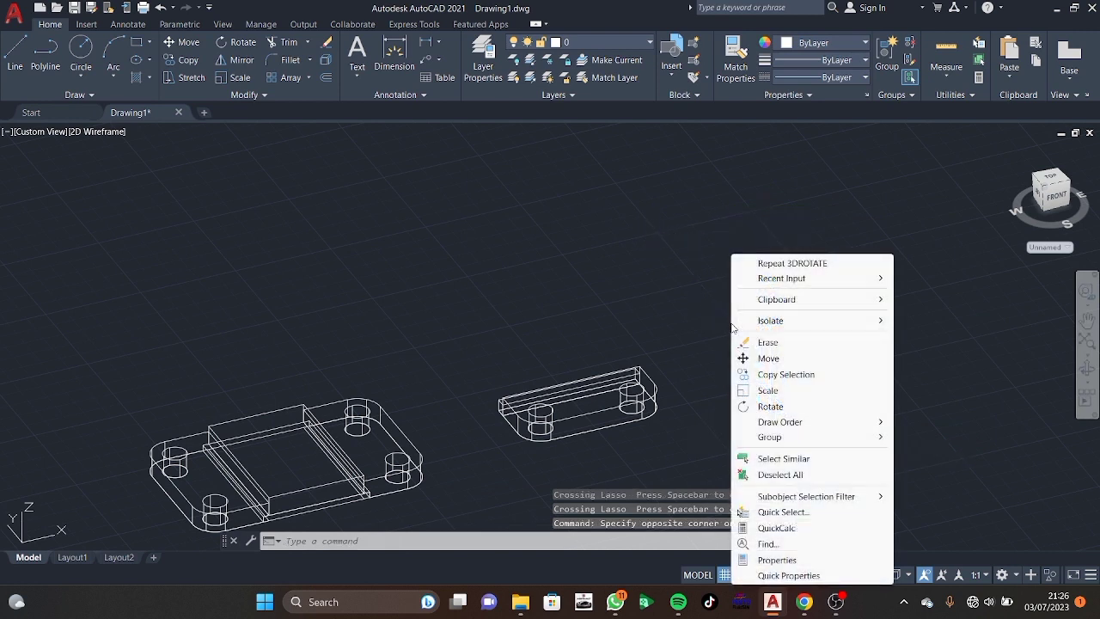
{"action": "left_click", "coordinate": [796, 411]}
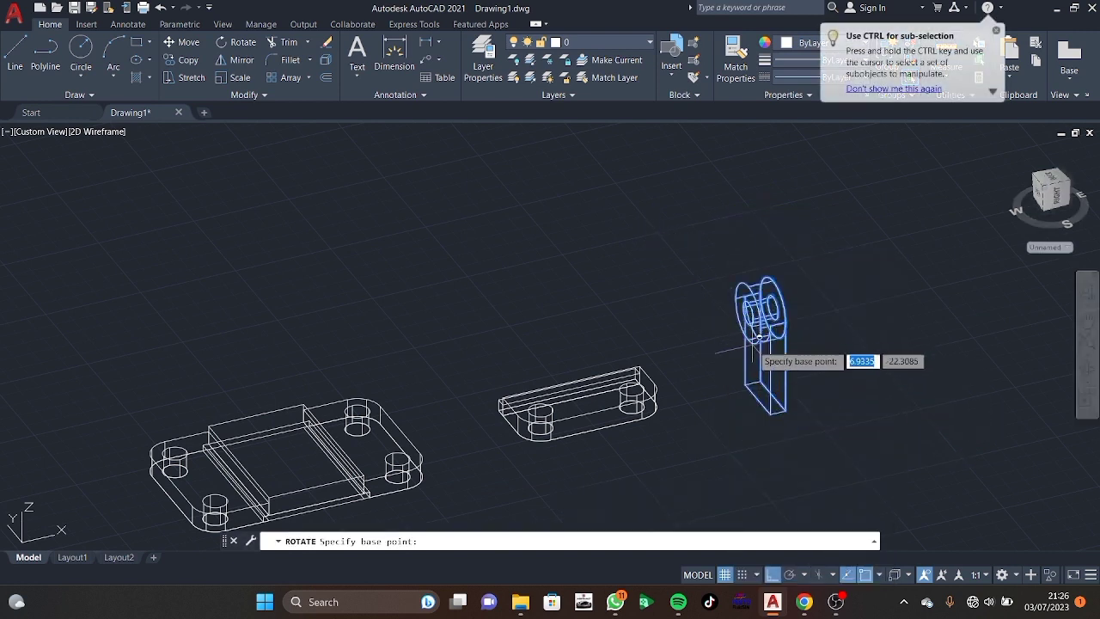
{"action": "left_click", "coordinate": [758, 397]}
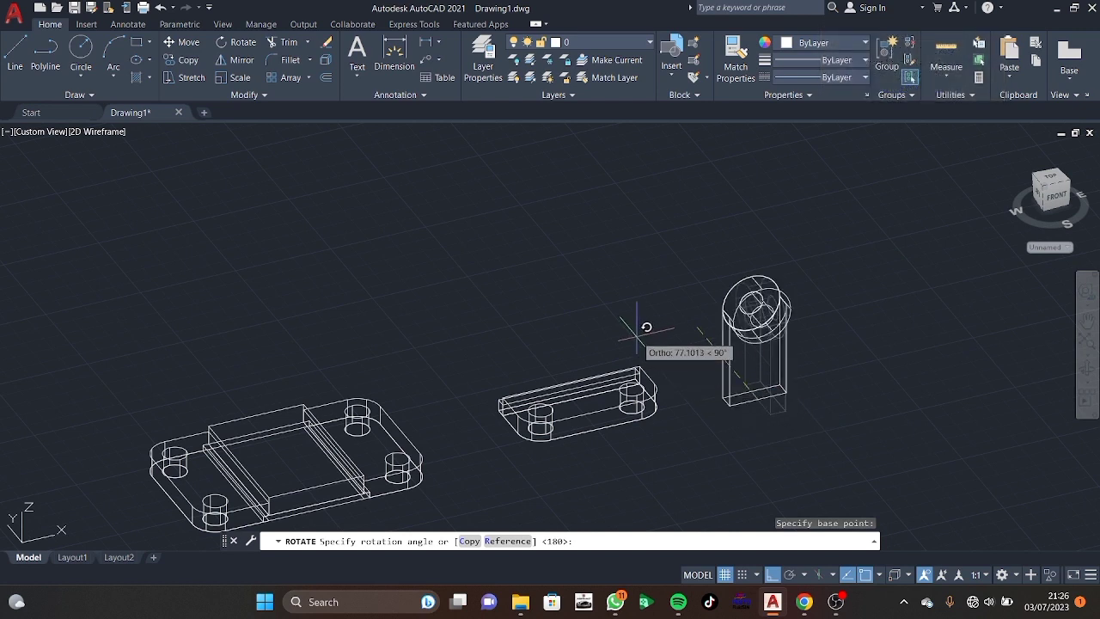
{"action": "left_click", "coordinate": [896, 440]}
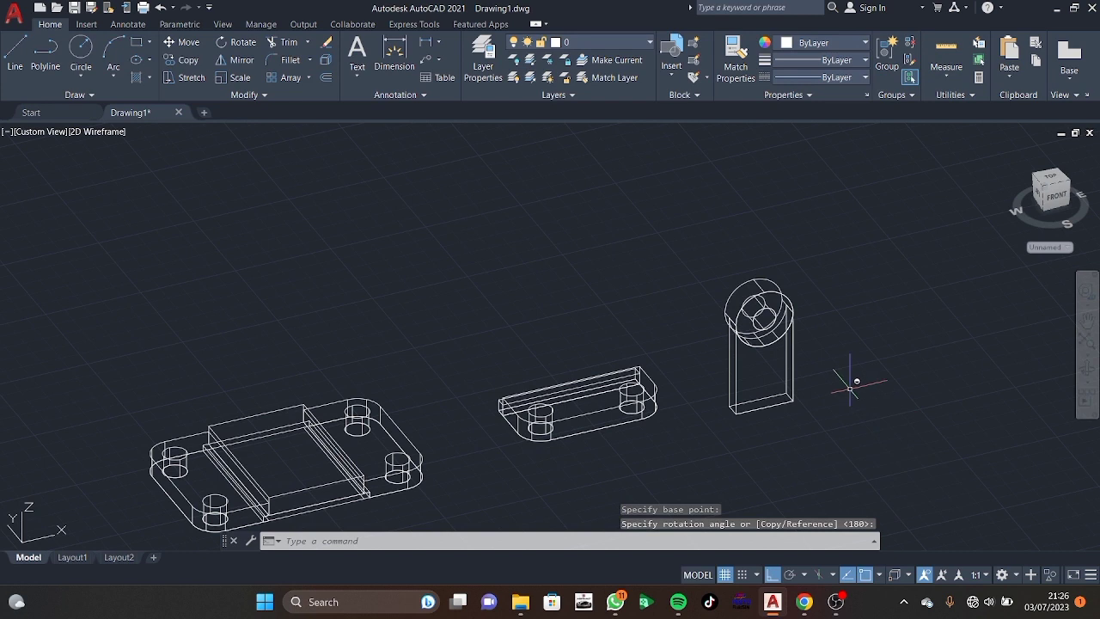
Reselect the rotated upright bracket.
{"action": "left_click_drag", "start_coordinate": [808, 248], "coordinate": [885, 388]}
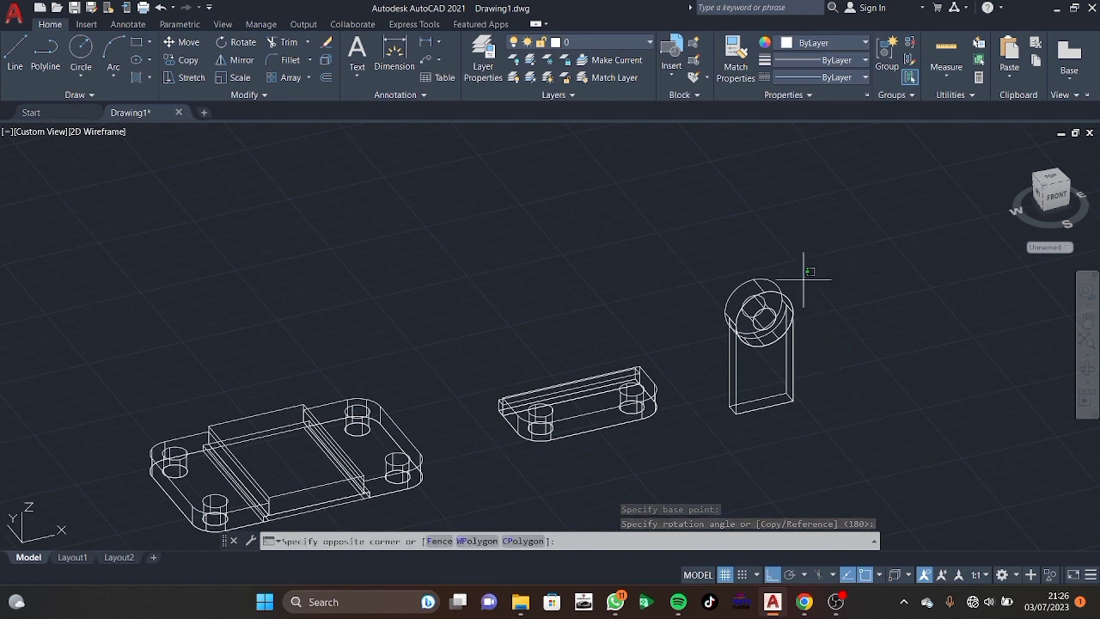
{"action": "key", "text": "Escape"}
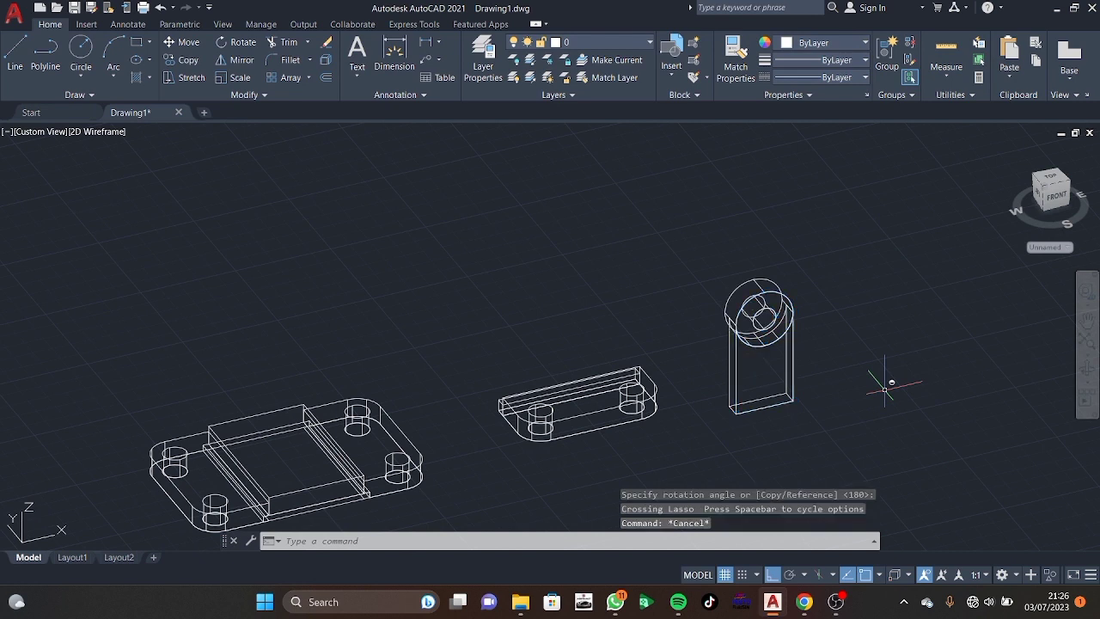
{"action": "mouse_move", "coordinate": [862, 235]}
{"action": "left_mouse_down"}
{"action": "mouse_move", "coordinate": [866, 378]}
{"action": "mouse_move", "coordinate": [868, 367]}
{"action": "left_mouse_up"}
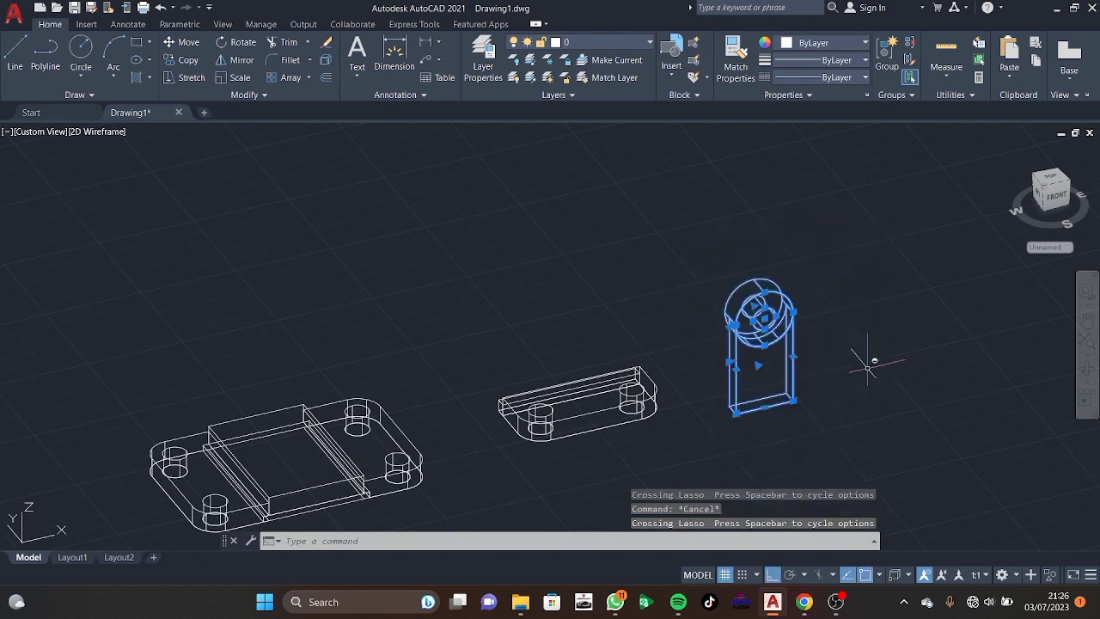
Move the bracket by its bottom point onto the centre of the base plate's raised strip.
{"action": "type", "text": "MOove"}
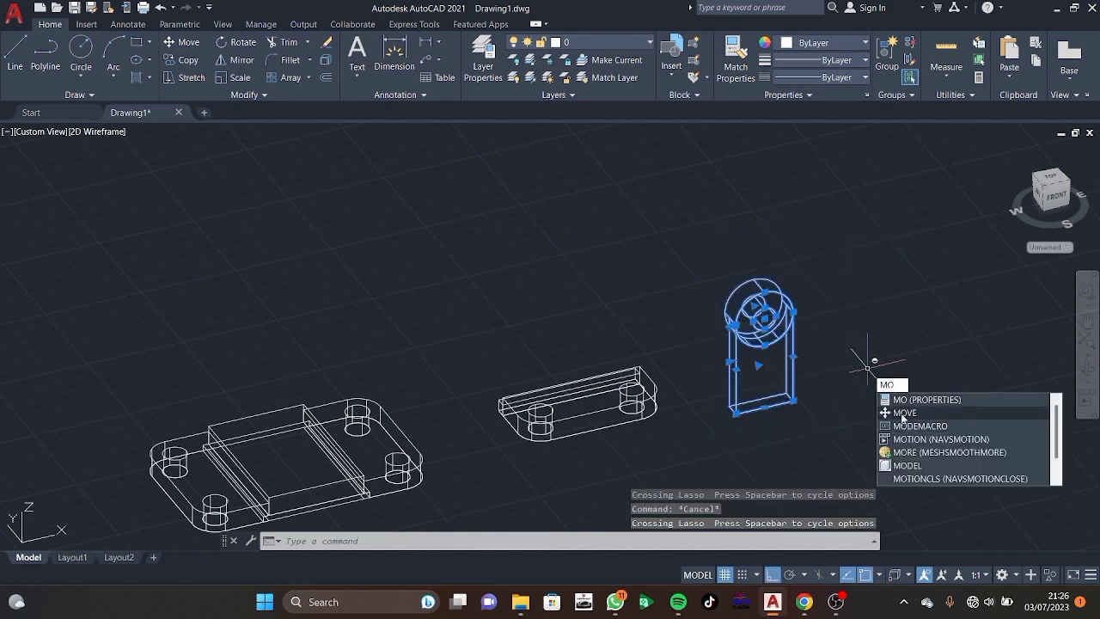
{"action": "key", "text": "Return"}
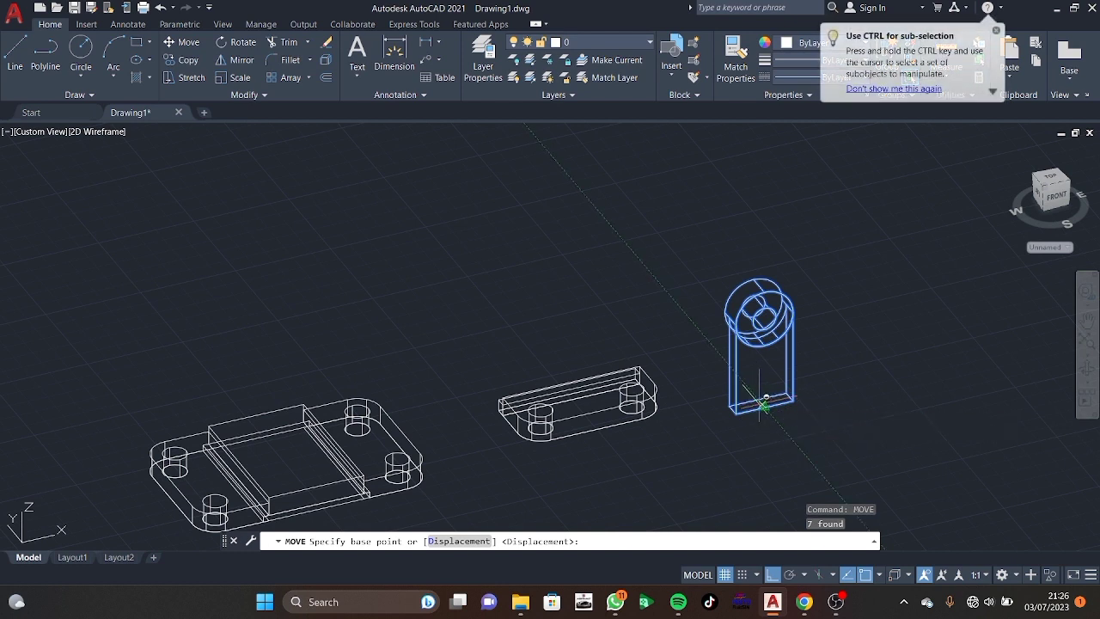
{"action": "left_click", "coordinate": [761, 401]}
{"action": "scroll", "coordinate": [613, 389], "scroll_direction": "up", "scroll_amount": 6}
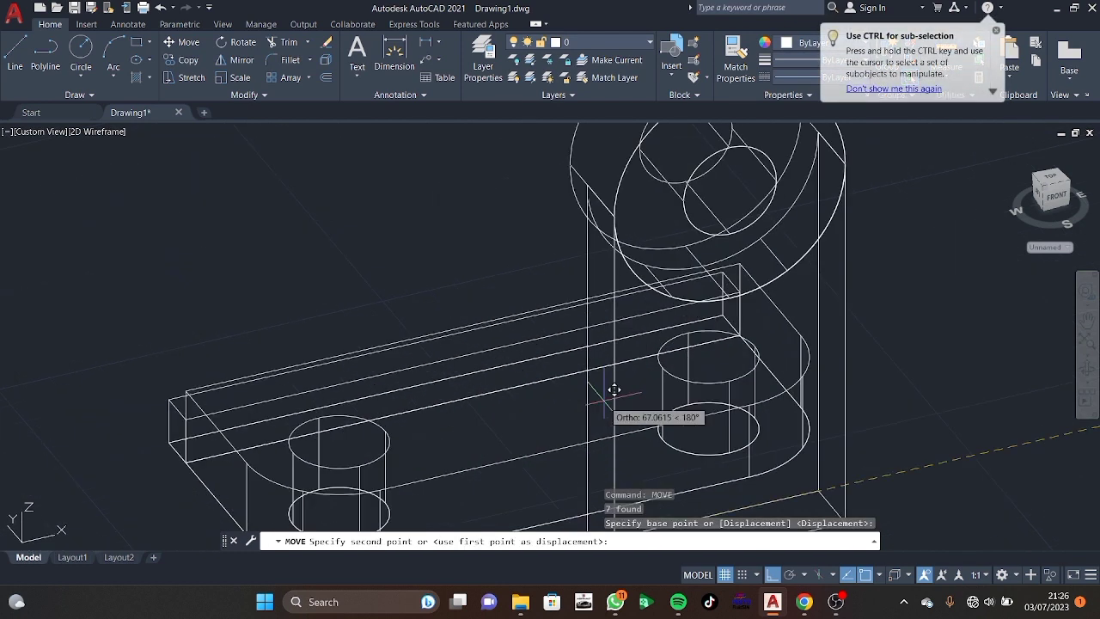
{"action": "left_click", "coordinate": [464, 325]}
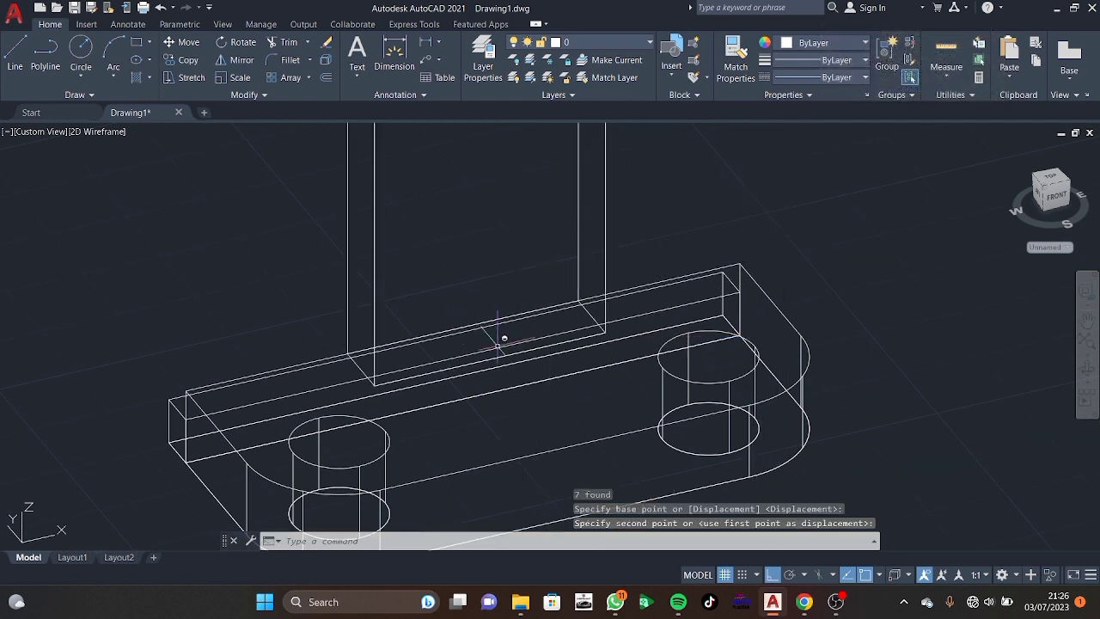
{"action": "scroll", "coordinate": [468, 327], "scroll_direction": "down", "scroll_amount": 3}
{"action": "scroll", "coordinate": [494, 336], "scroll_direction": "down", "scroll_amount": 1}
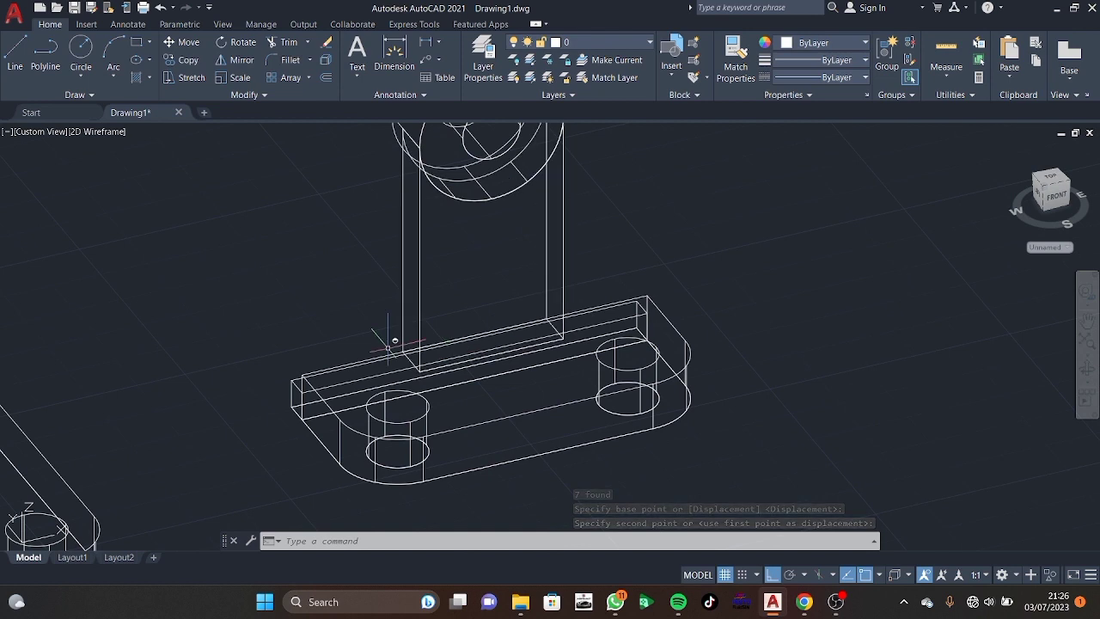
Draw a line from the base edge midpoint with a 40-unit and a 5-unit segment.
{"action": "type", "text": "l"}
{"action": "key", "text": "Return"}
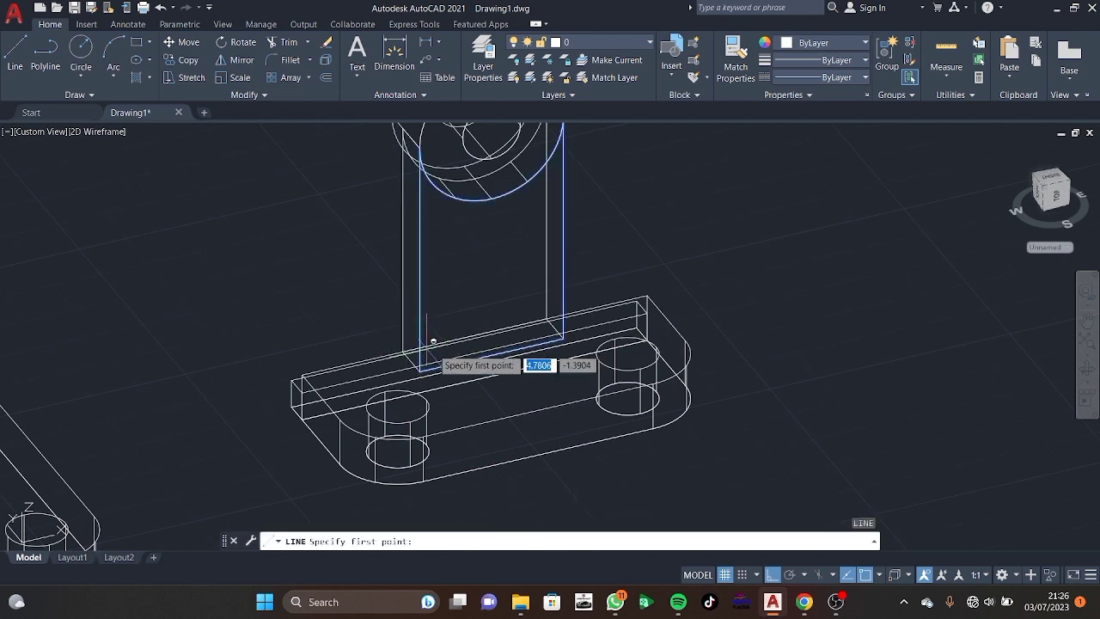
{"action": "left_click", "coordinate": [492, 352]}
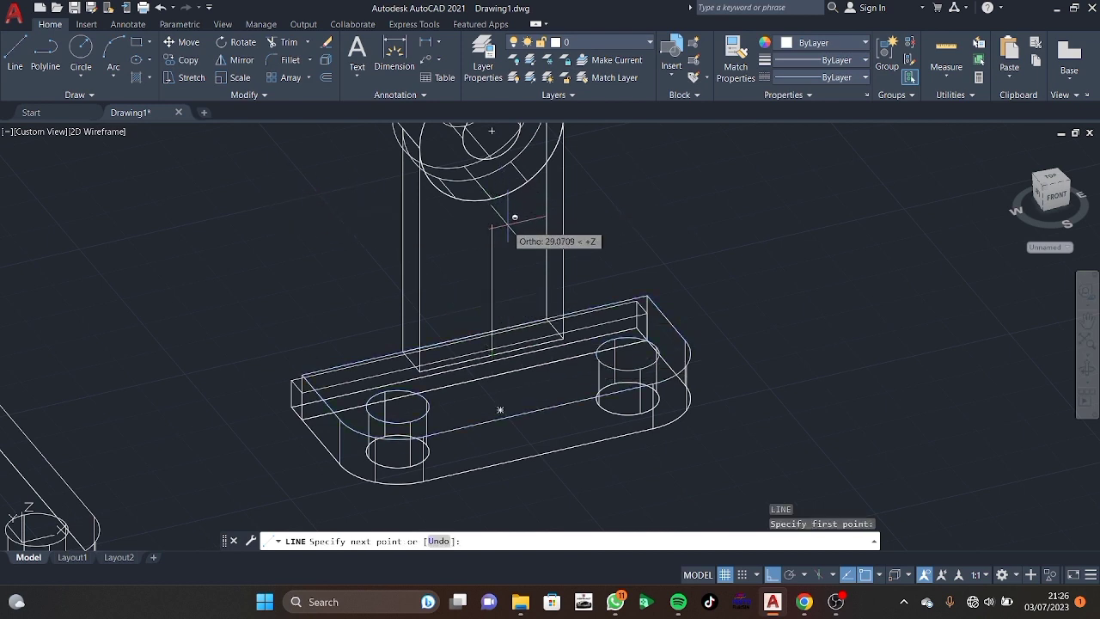
{"action": "type", "text": "40"}
{"action": "key", "text": "Return"}
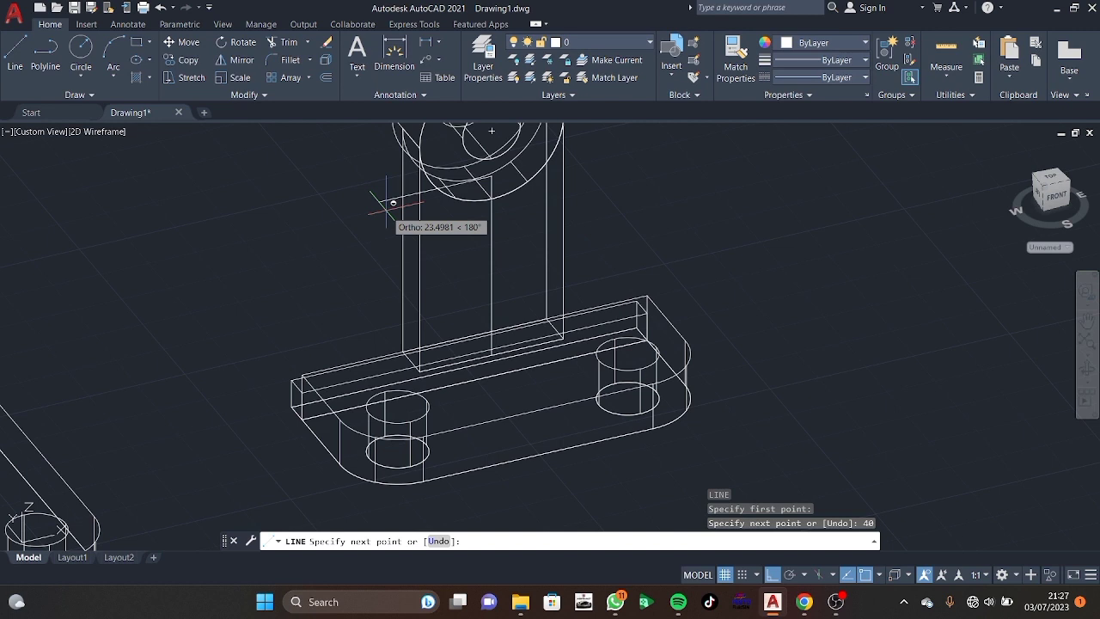
{"action": "type", "text": "5"}
{"action": "key", "text": "Return"}
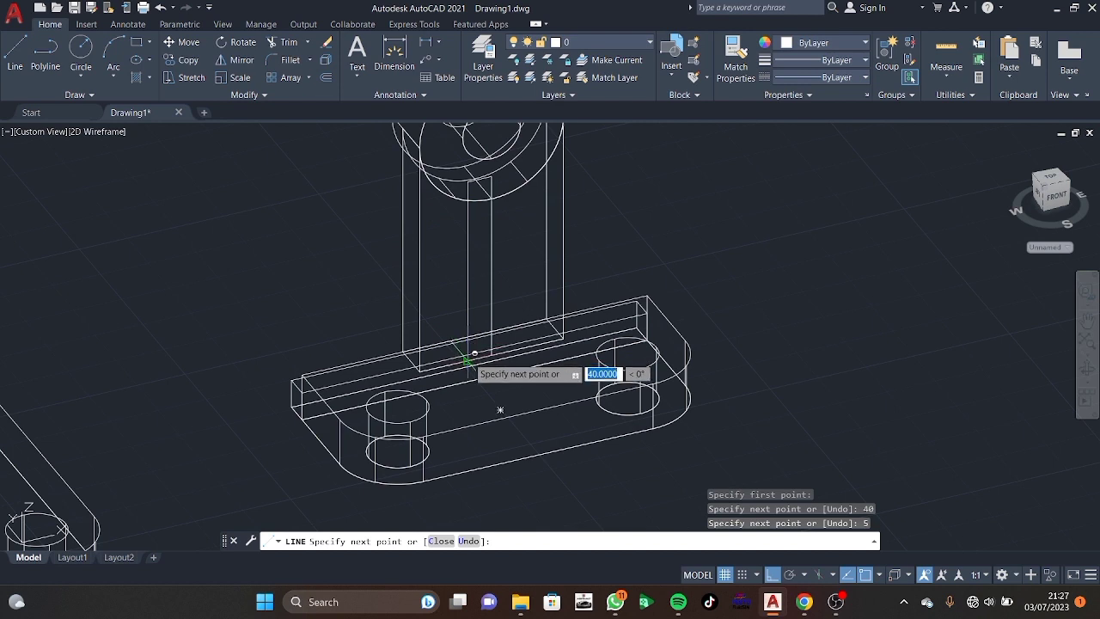
Extend the guide line with two more points on the base plate and end it.
{"action": "scroll", "coordinate": [469, 359], "scroll_direction": "up", "scroll_amount": 5}
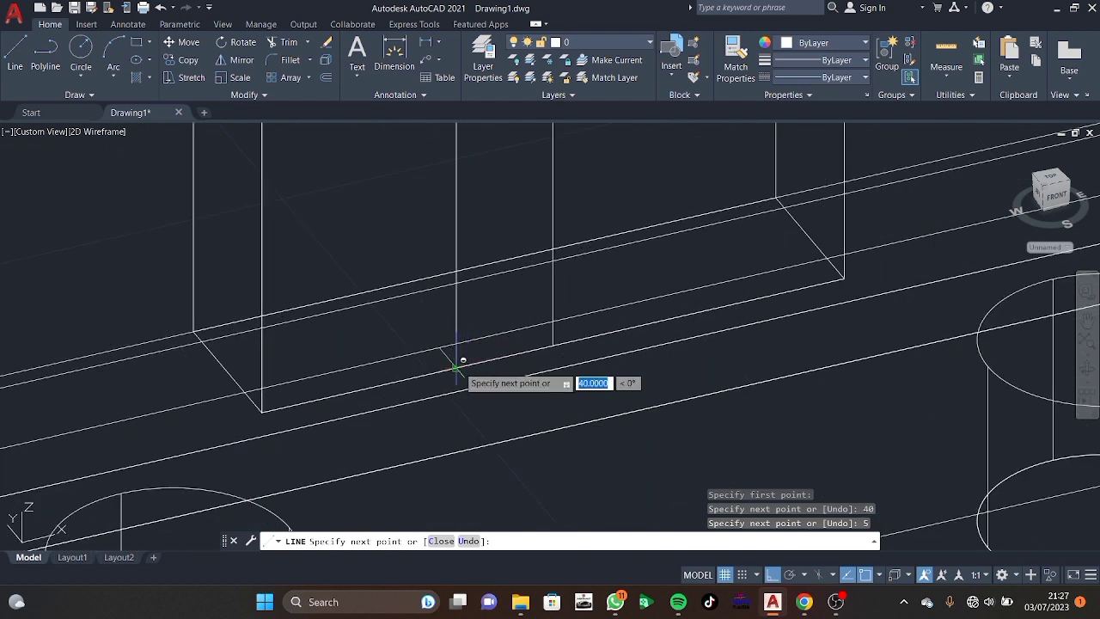
{"action": "left_click", "coordinate": [456, 367]}
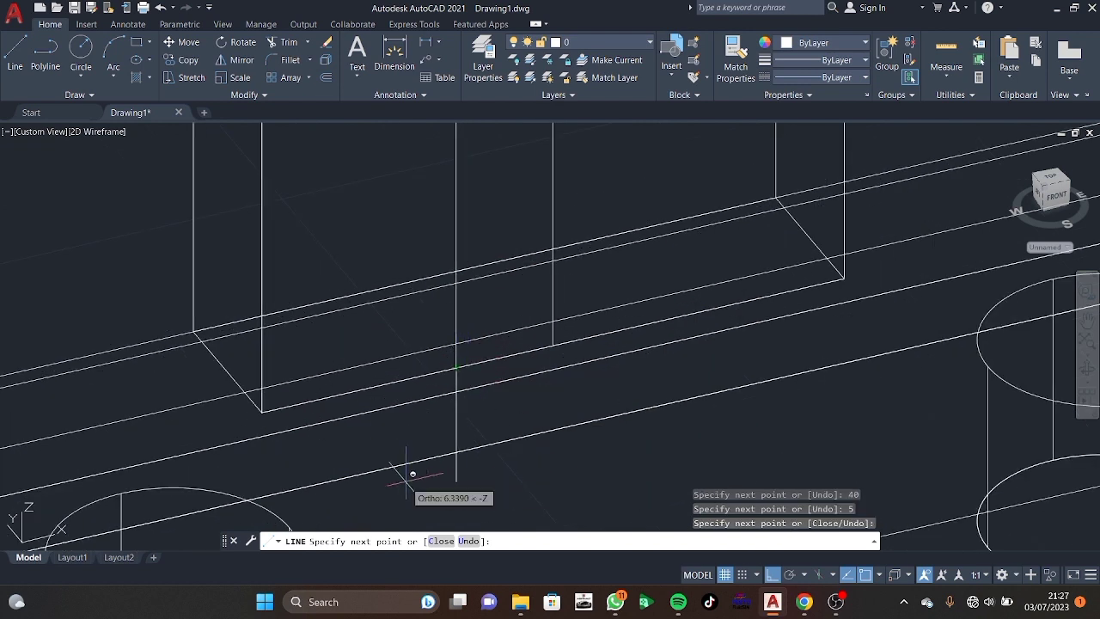
{"action": "scroll", "coordinate": [386, 465], "scroll_direction": "up", "scroll_amount": 2}
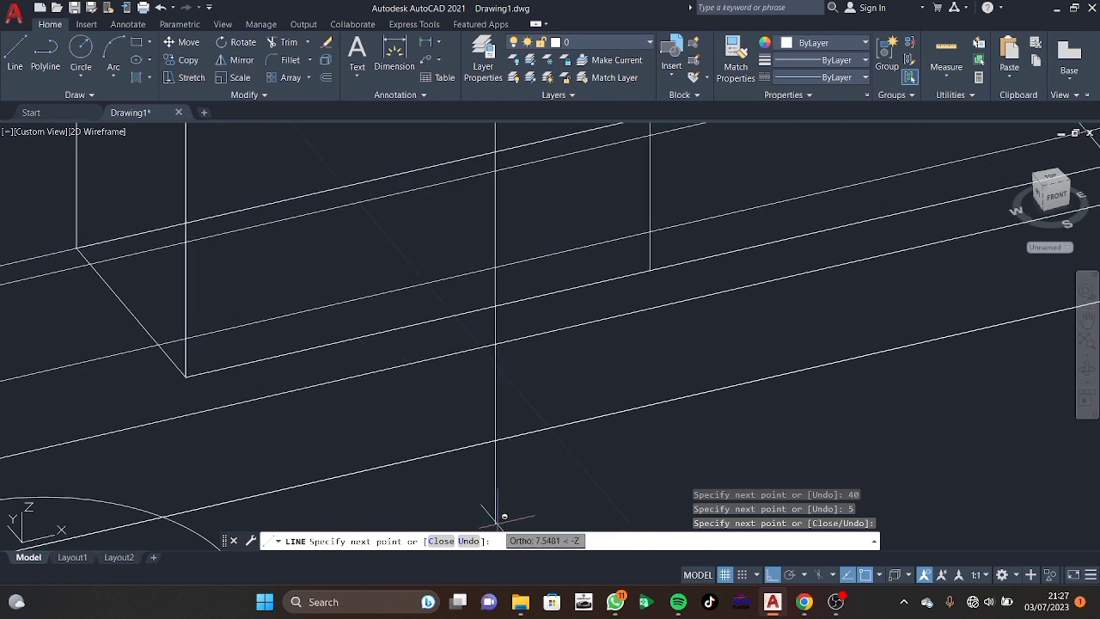
{"action": "scroll", "coordinate": [504, 515], "scroll_direction": "down", "scroll_amount": 3}
{"action": "middle_click_drag", "start_coordinate": [535, 467], "coordinate": [620, 333]}
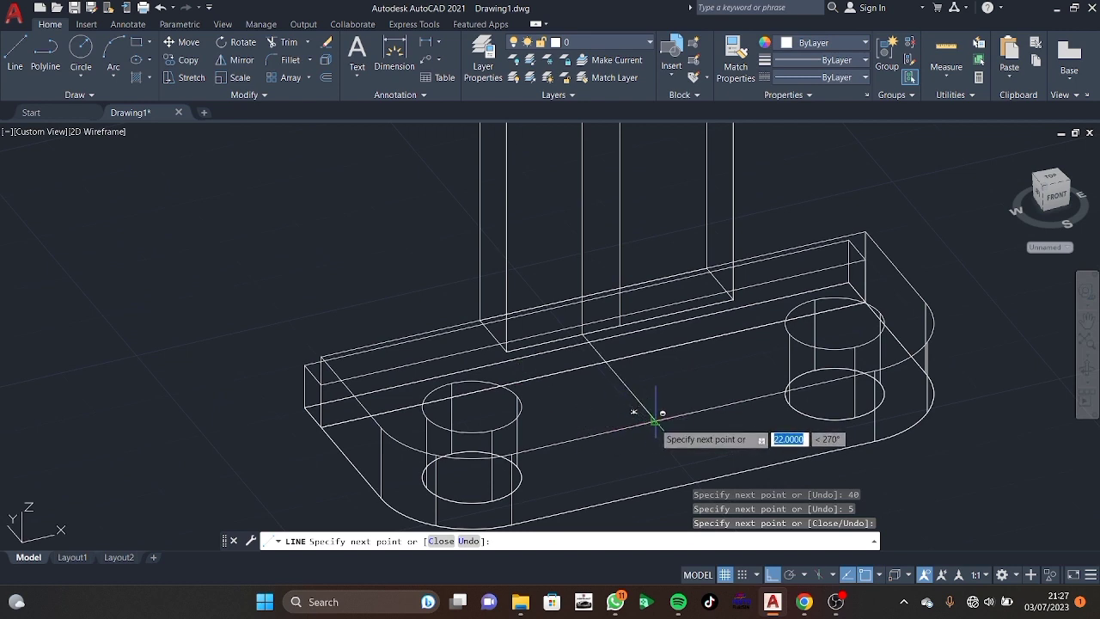
{"action": "left_click", "coordinate": [654, 421]}
{"action": "key", "text": "Escape"}
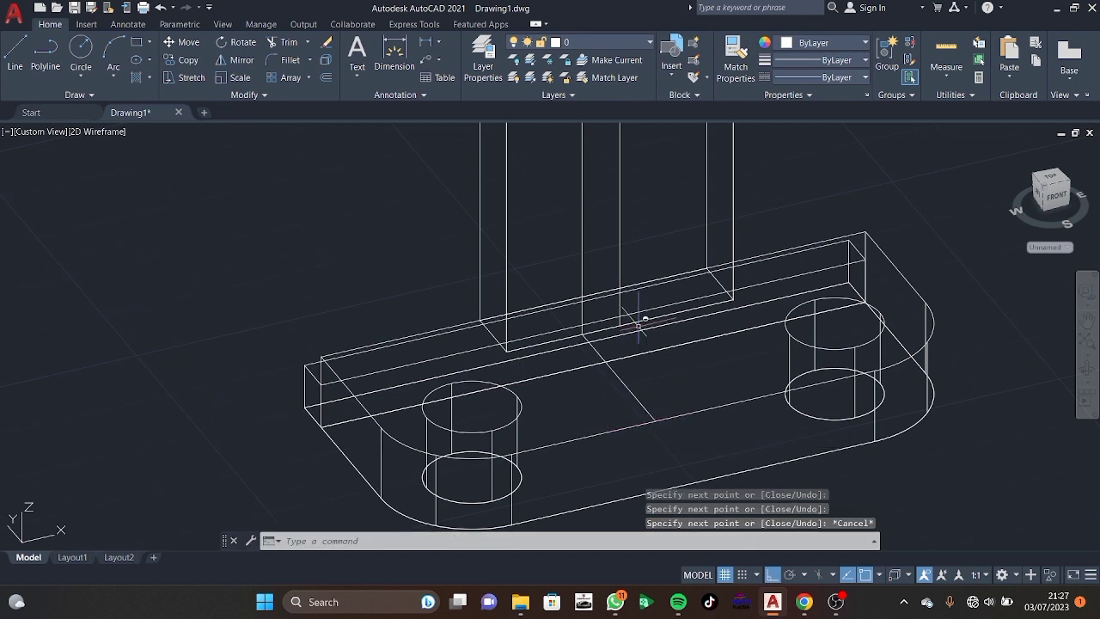
{"action": "scroll", "coordinate": [624, 307], "scroll_direction": "down", "scroll_amount": 2}
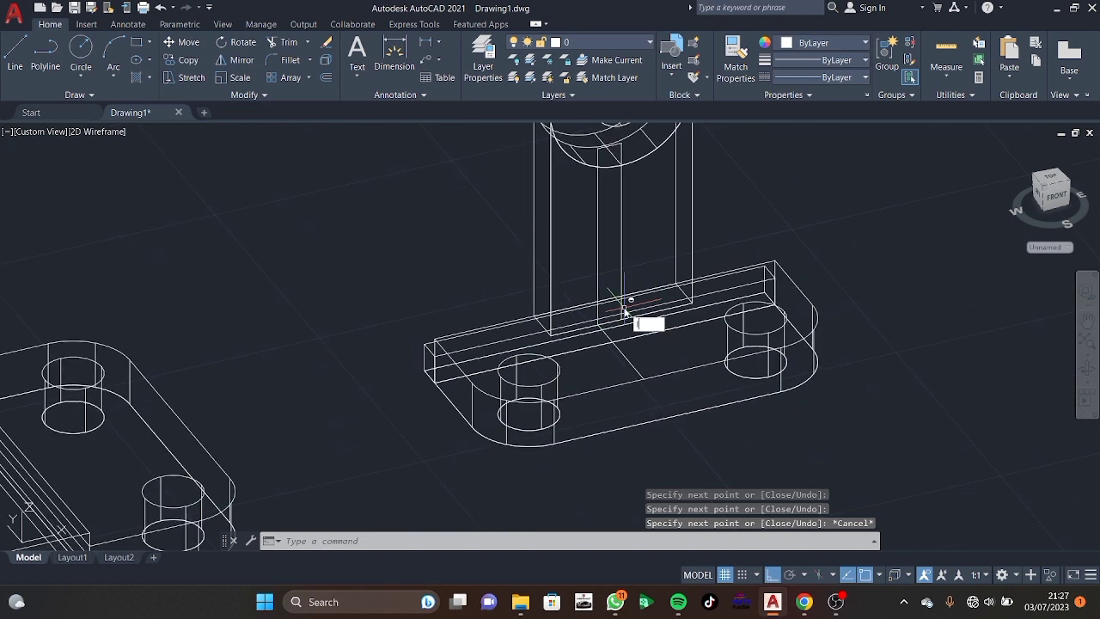
Draw a slanted line from the base plate edge up to the bracket's ring.
{"action": "type", "text": "l"}
{"action": "key", "text": "Return"}
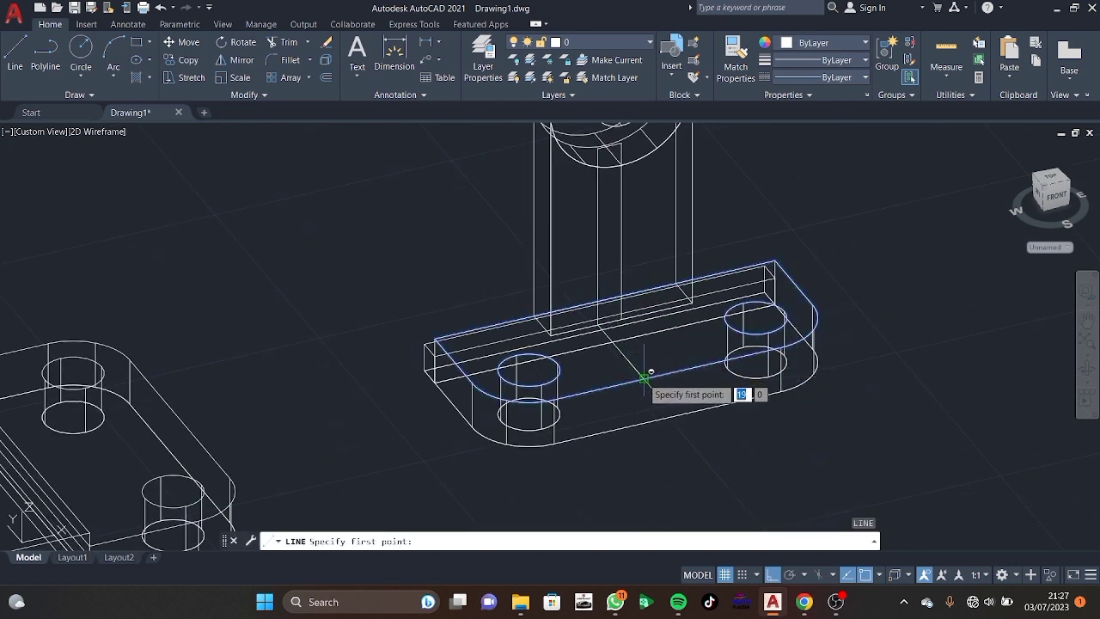
{"action": "left_click", "coordinate": [643, 377]}
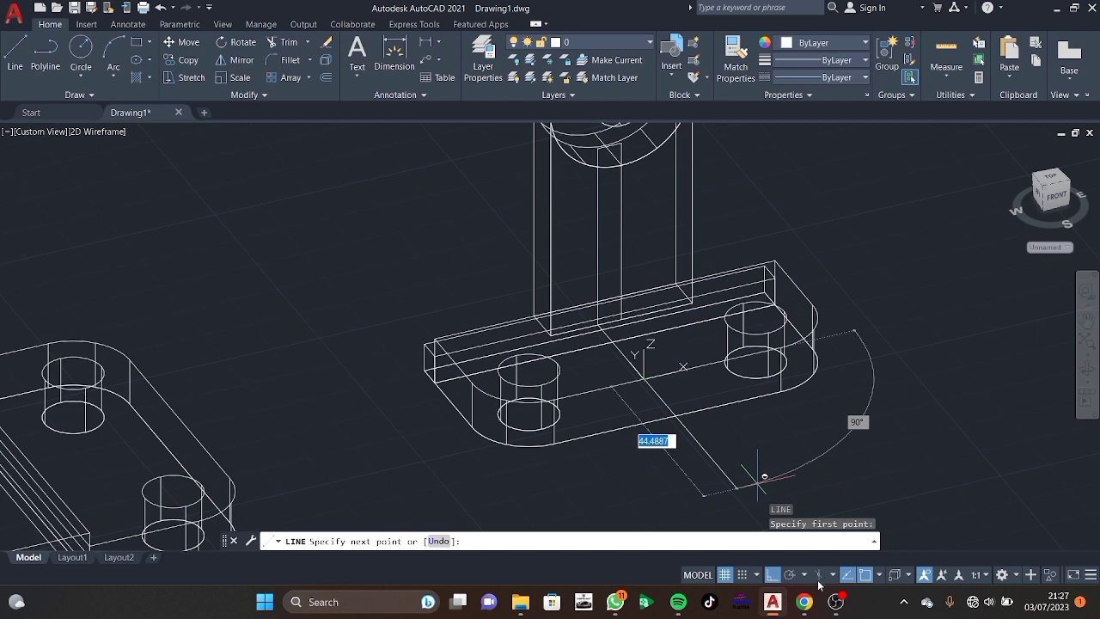
{"action": "left_click", "coordinate": [772, 575]}
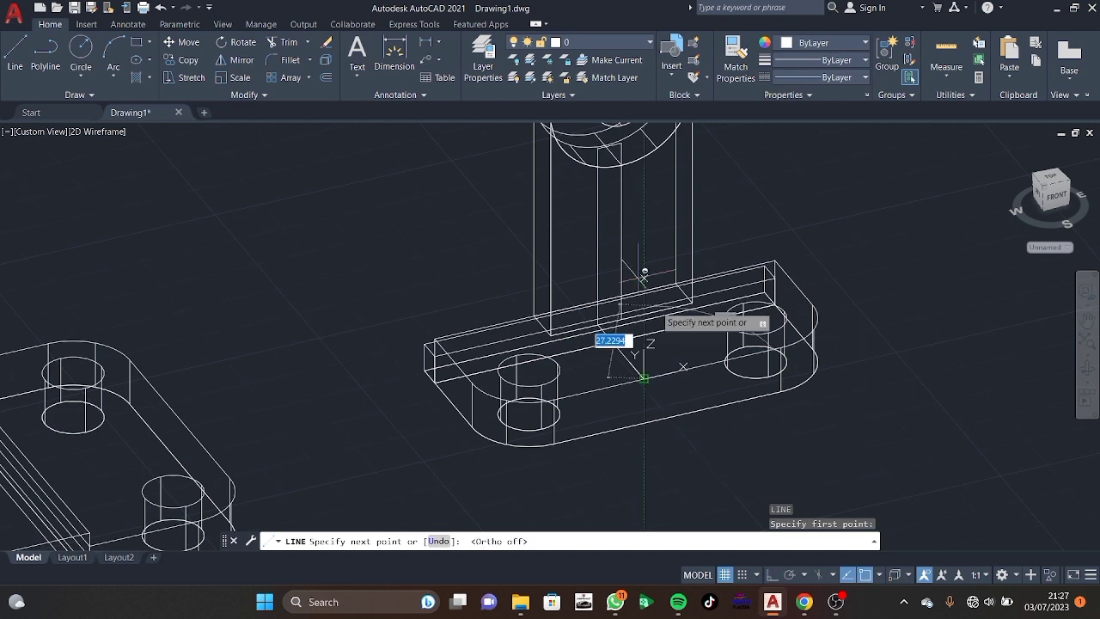
{"action": "left_click", "coordinate": [602, 148]}
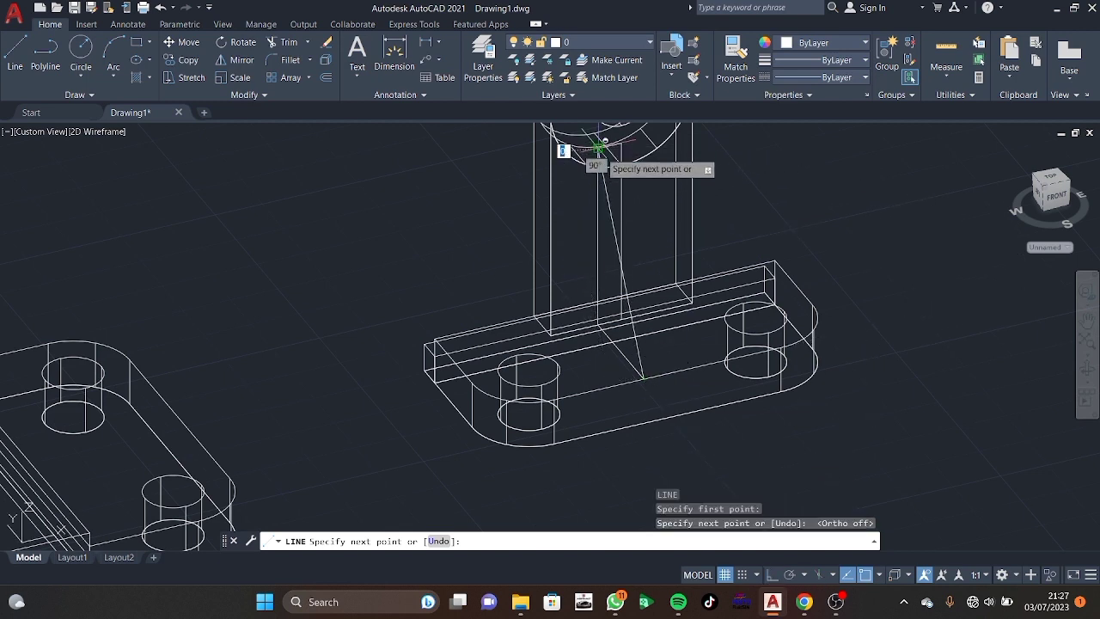
{"action": "key", "text": "Escape"}
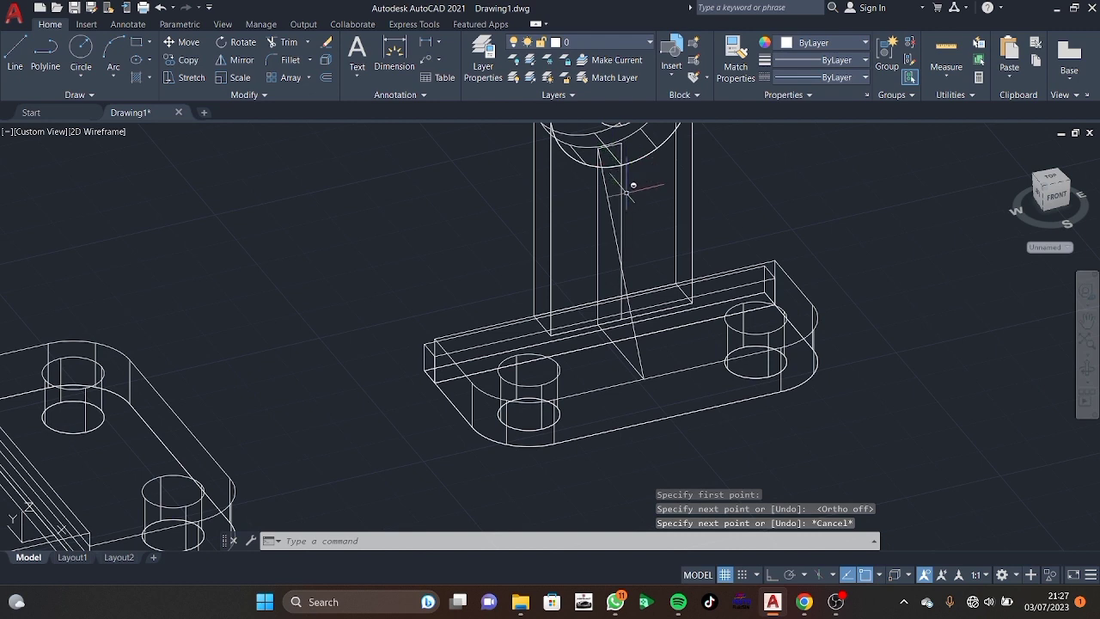
Start a line from the ring's edge, then cancel it.
{"action": "key", "text": "Return"}
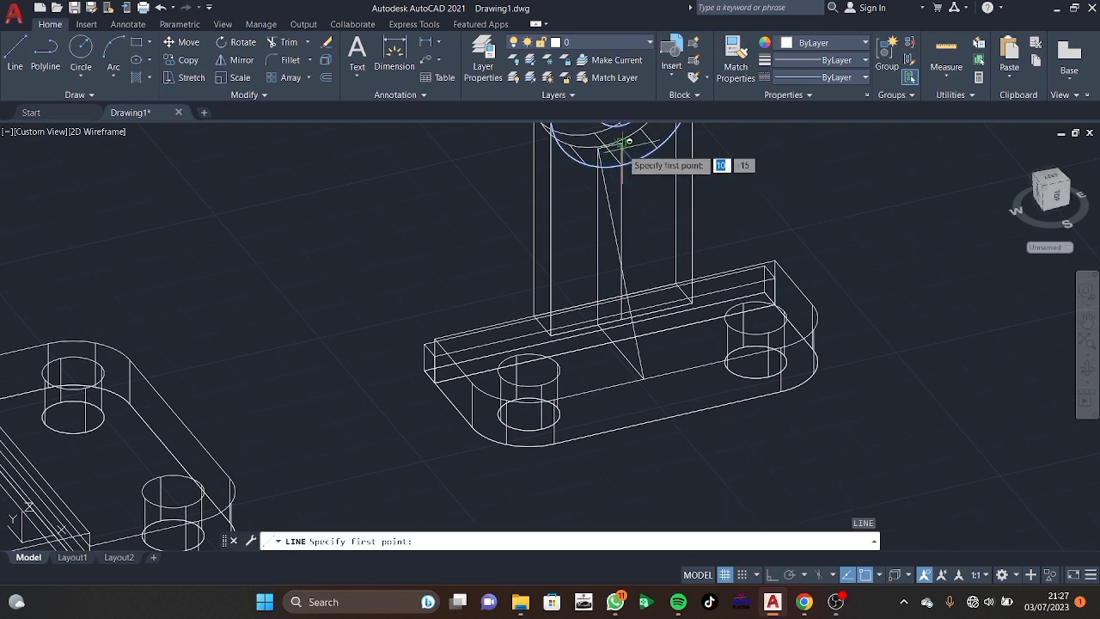
{"action": "left_click", "coordinate": [620, 148]}
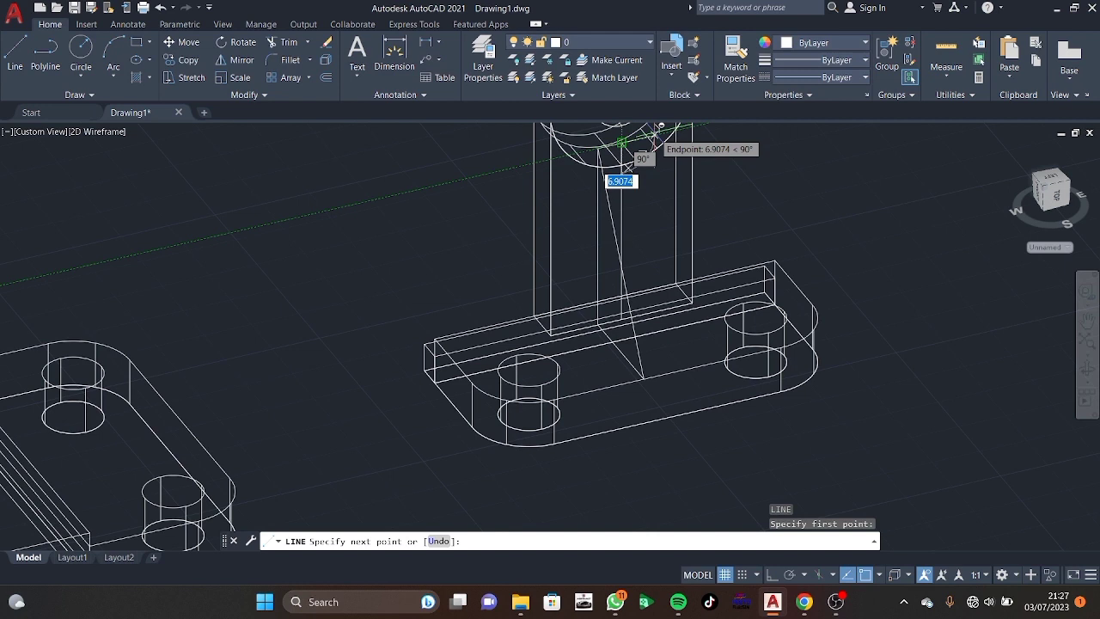
{"action": "type", "text": "5"}
{"action": "key", "text": "Escape"}
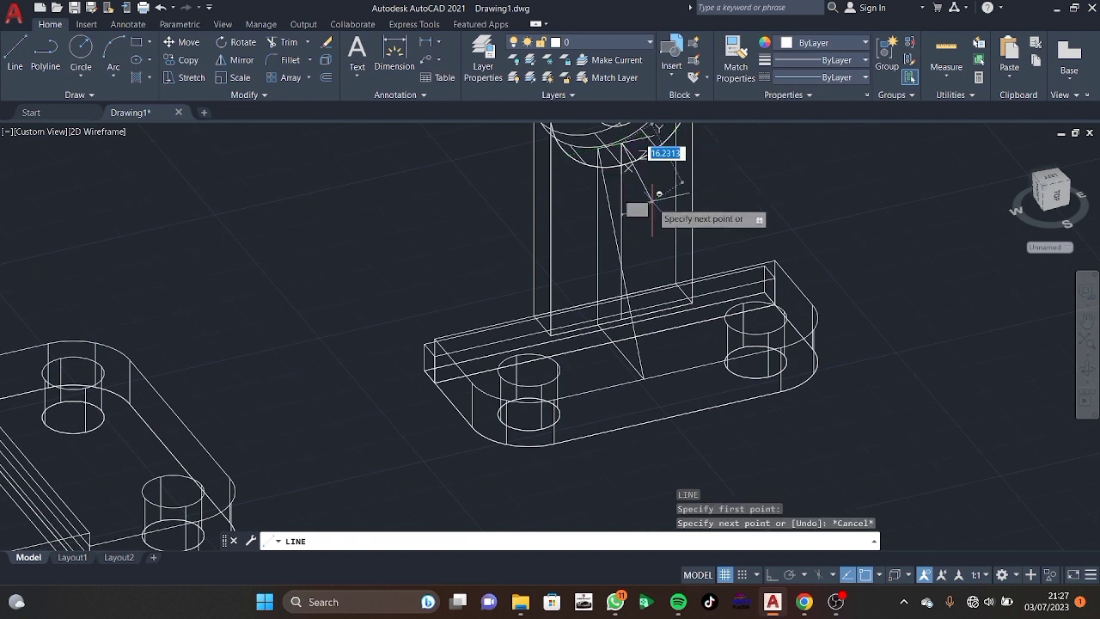
{"action": "key", "text": "Escape"}
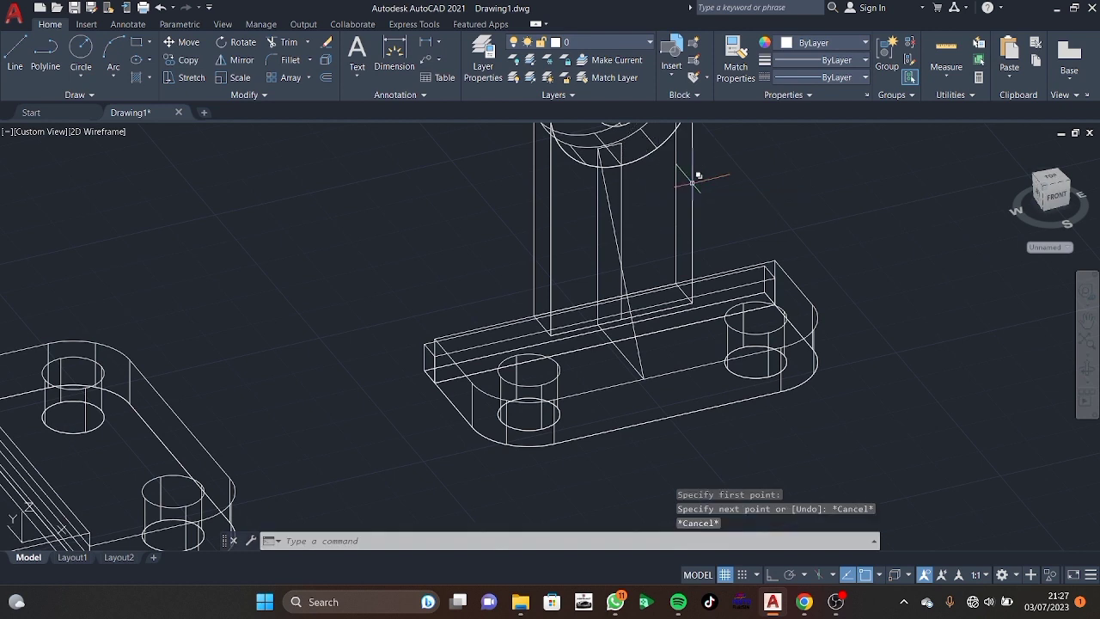
{"action": "type", "text": "l"}
With Ortho on, draw the rib outline: a 5-unit segment from the edge midpoint, then points on the base.
{"action": "key", "text": "Return"}
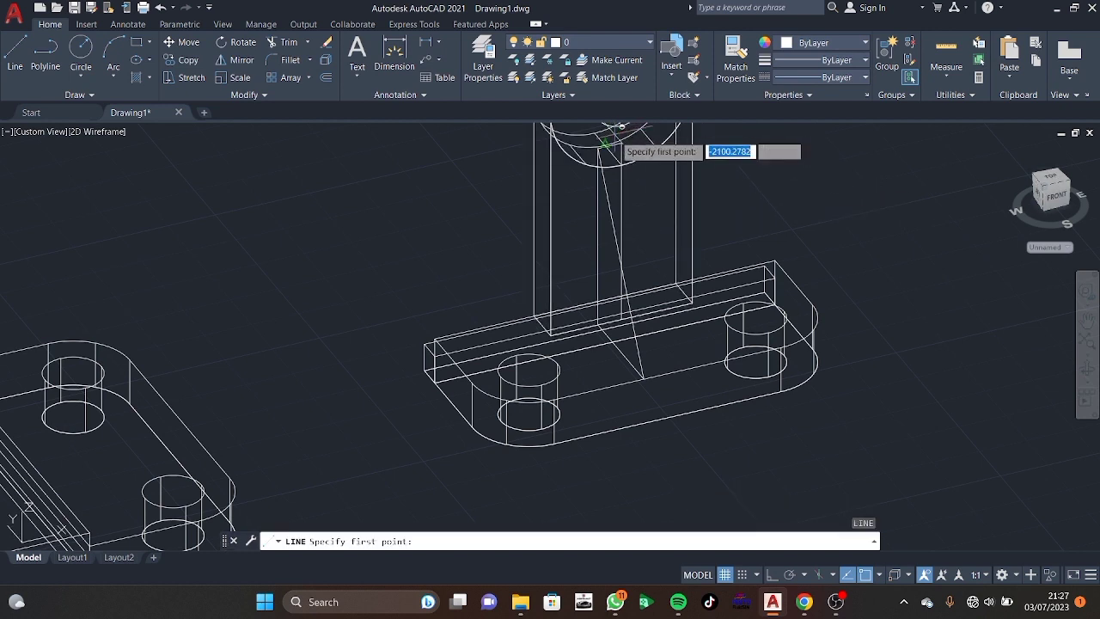
{"action": "left_click", "coordinate": [625, 137]}
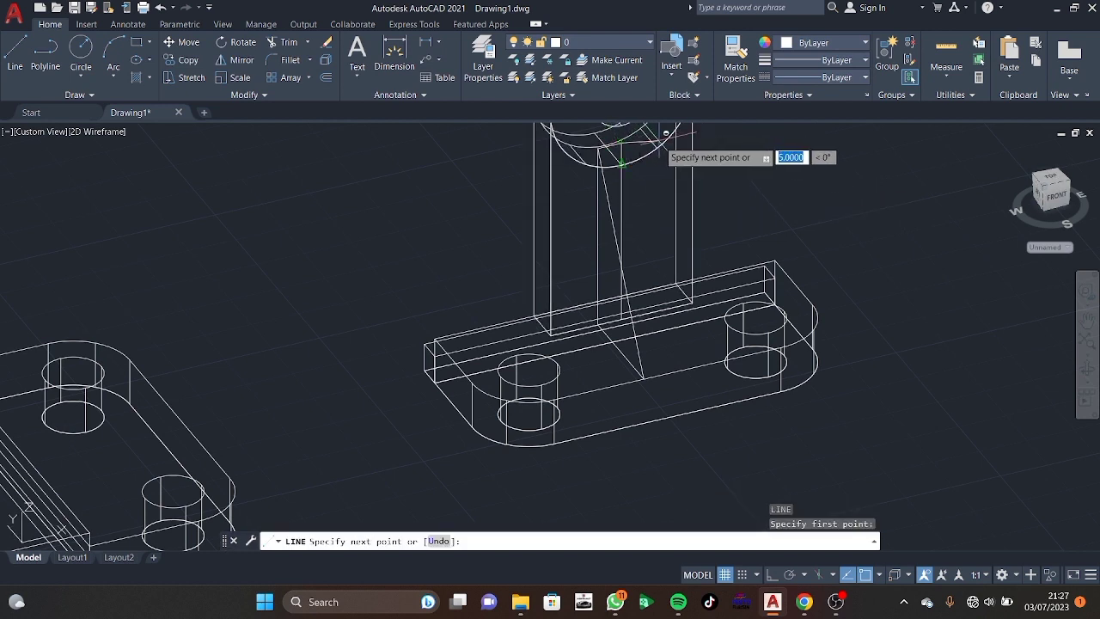
{"action": "left_click", "coordinate": [772, 573]}
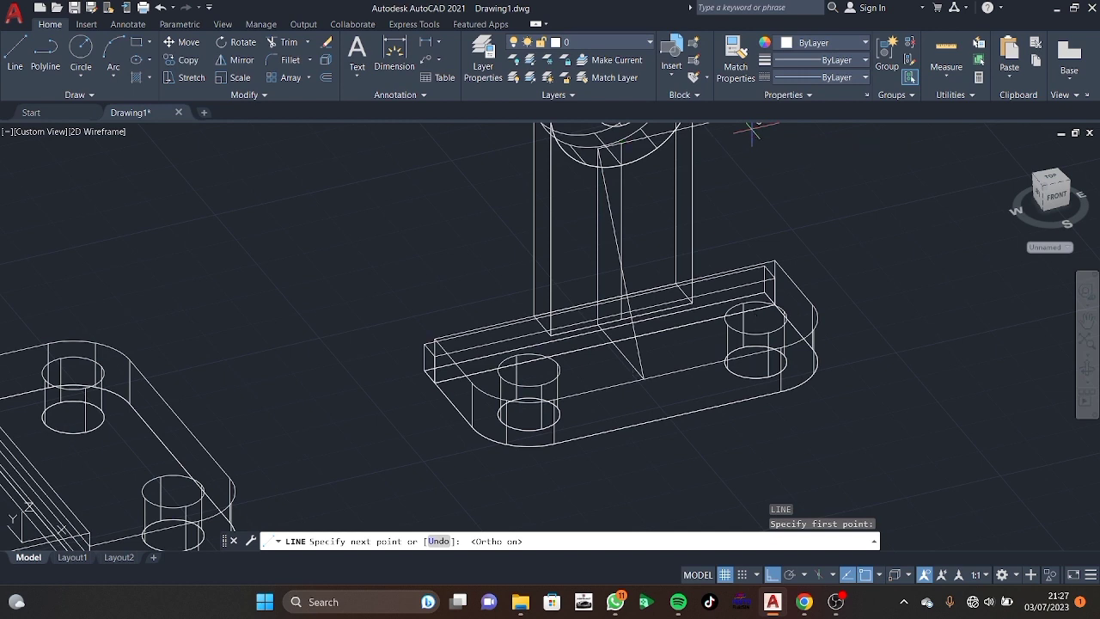
{"action": "type", "text": "5"}
{"action": "key", "text": "Return"}
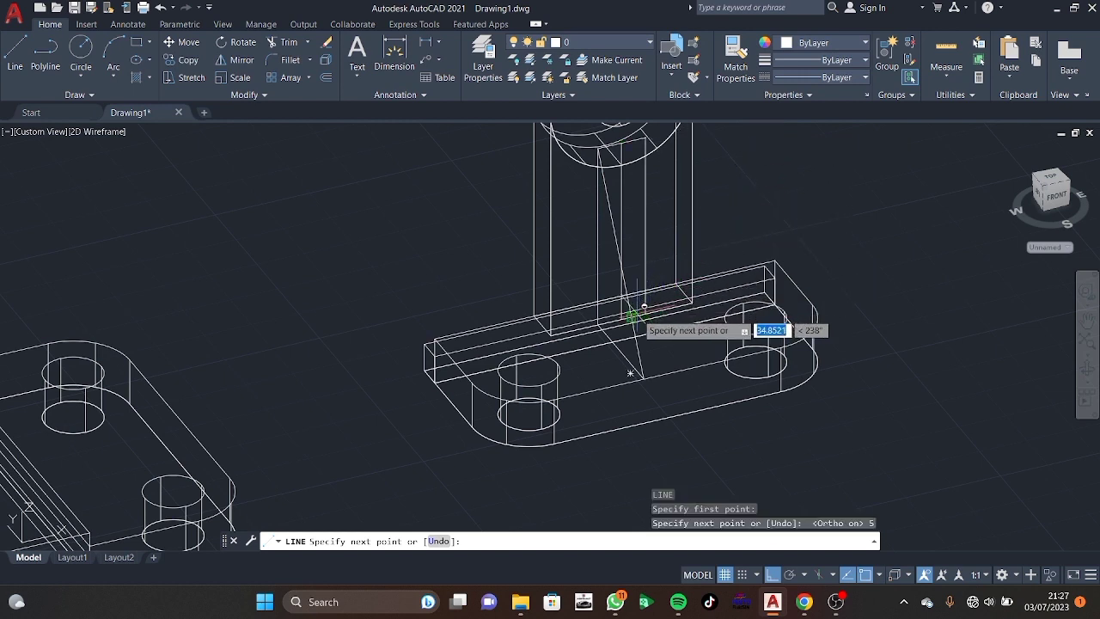
{"action": "left_click", "coordinate": [651, 305]}
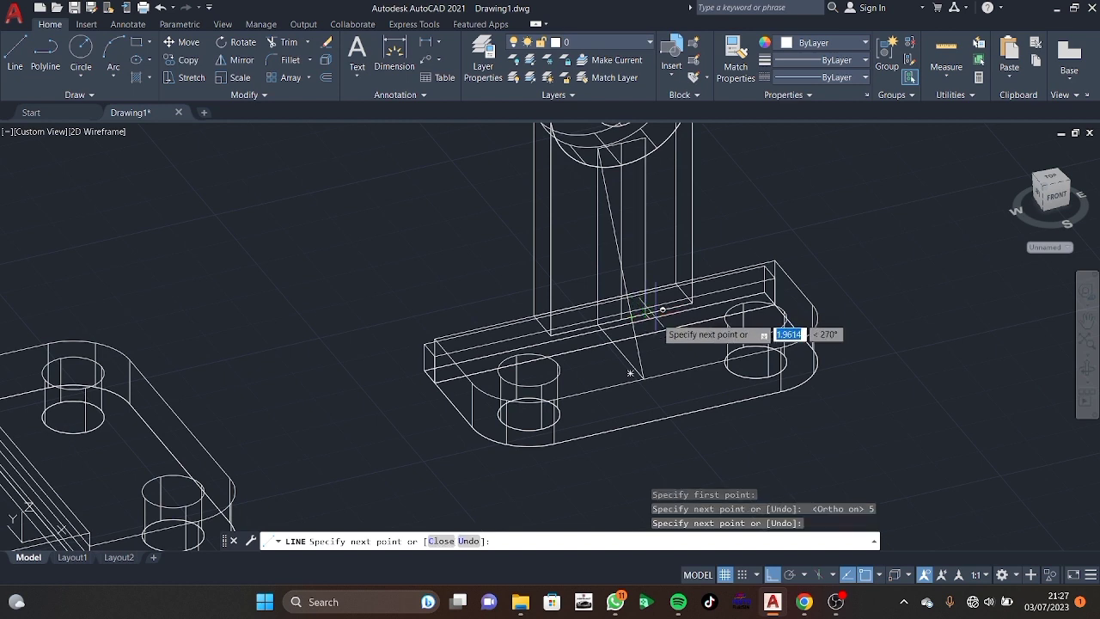
{"action": "left_click", "coordinate": [692, 368]}
{"action": "key", "text": "Escape"}
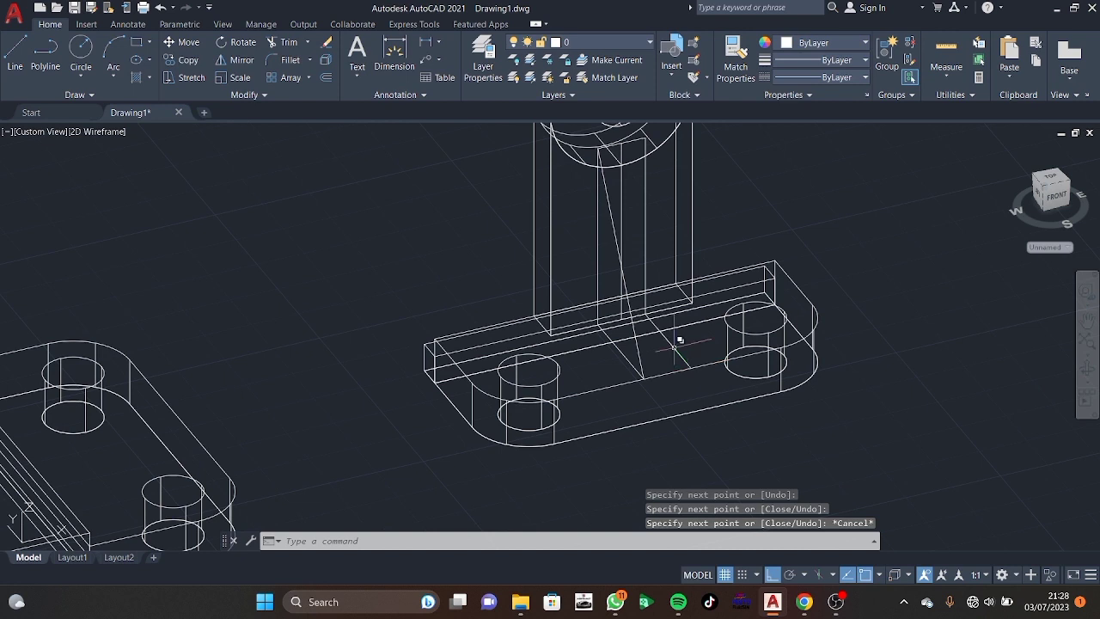
Delete the stray vertical line in the upright.
{"action": "left_click", "coordinate": [622, 183]}
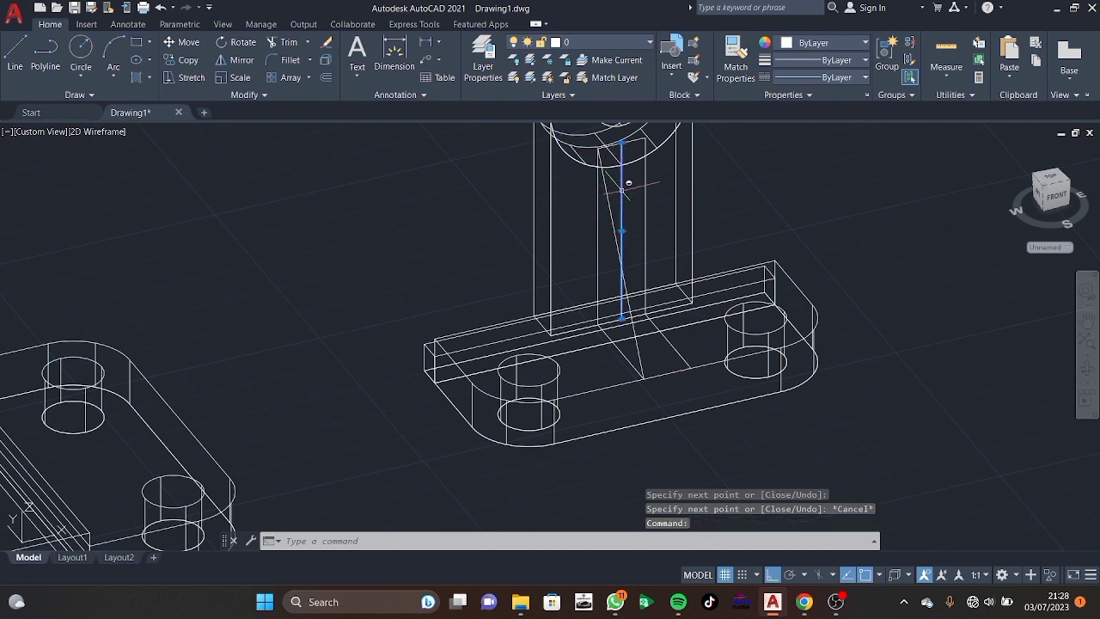
{"action": "key", "text": "Delete"}
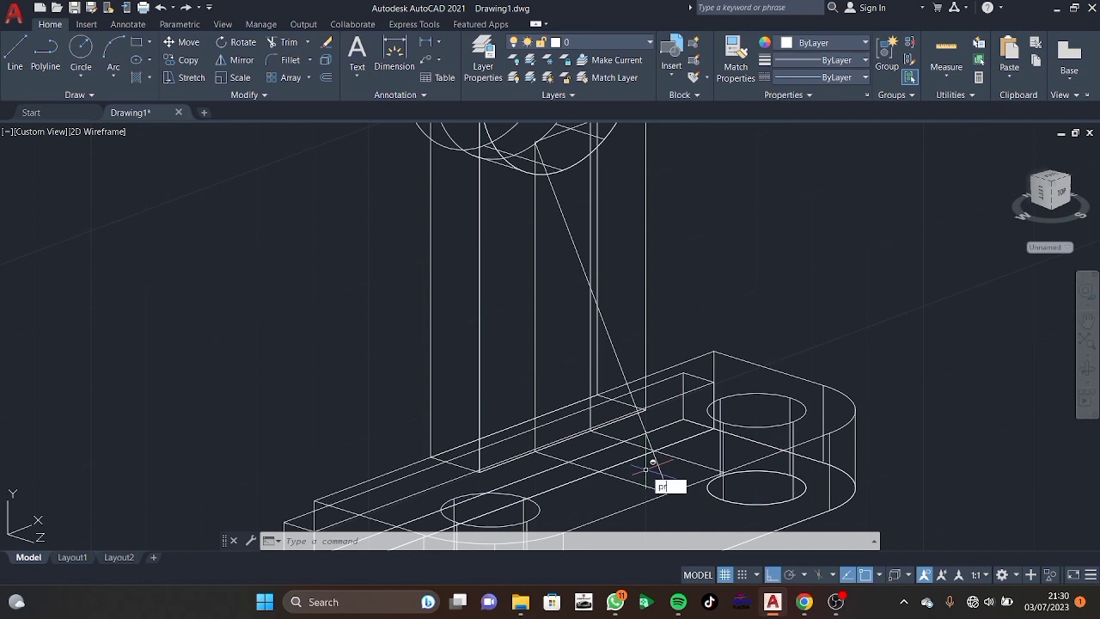
{"action": "key", "text": "Return"}
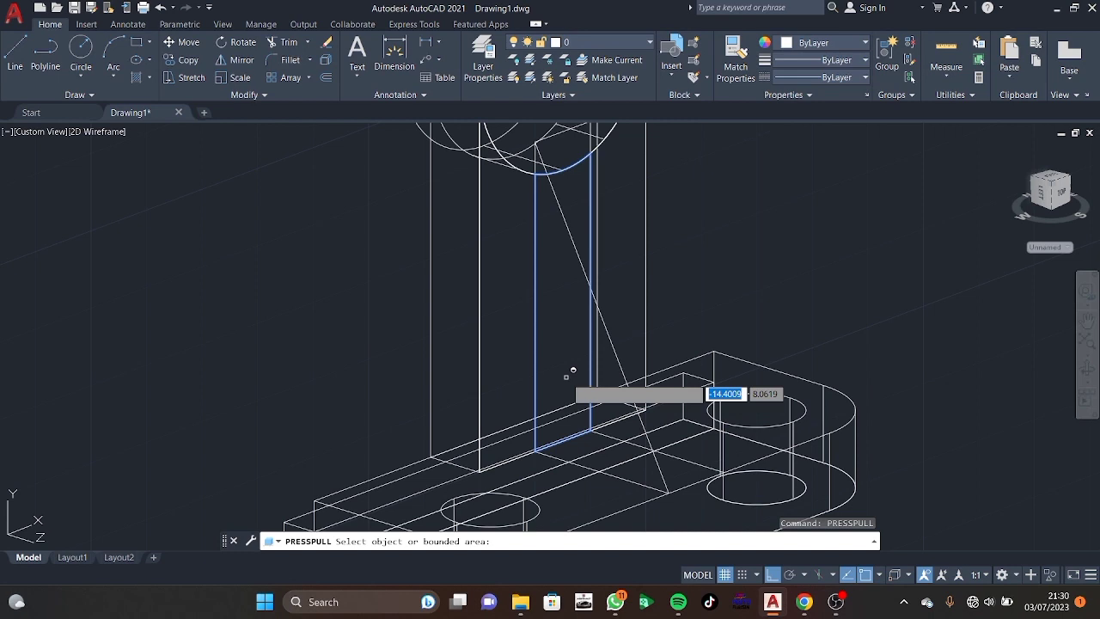
Press-pull the triangular rib area between upright and base plate by 10 units.
{"action": "scroll", "coordinate": [936, 232], "scroll_direction": "up", "scroll_amount": 2}
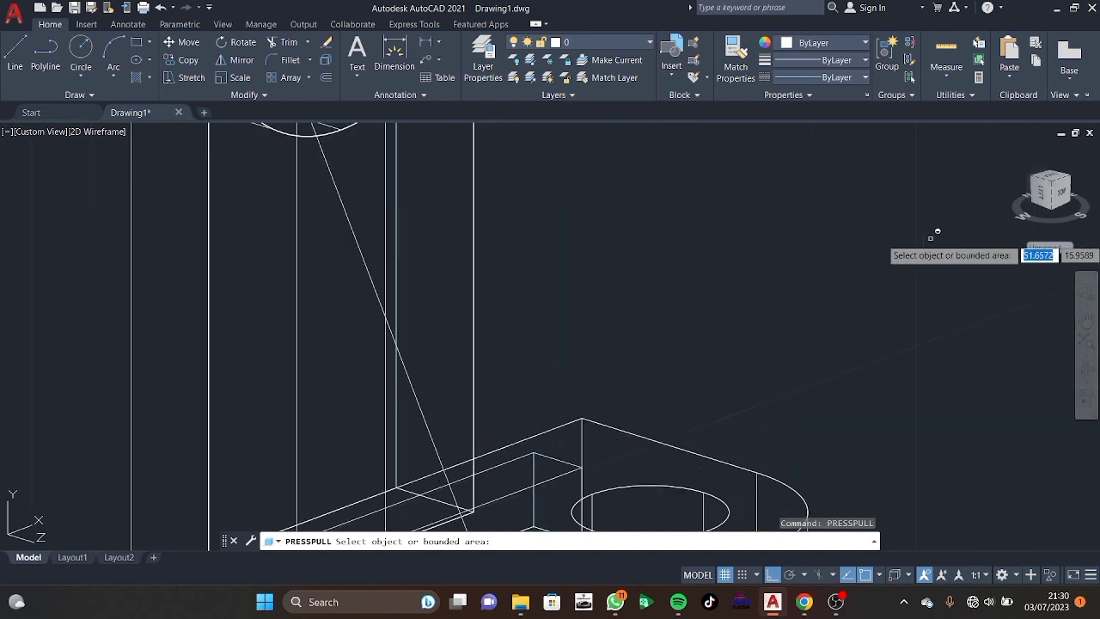
{"action": "left_click", "coordinate": [406, 372]}
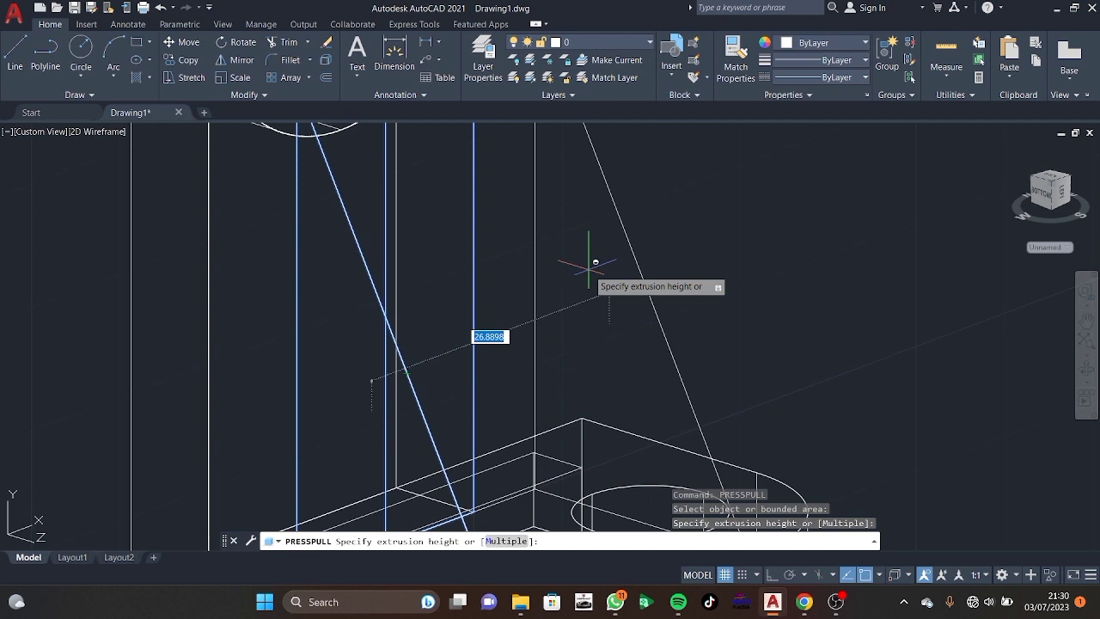
{"action": "key", "text": "Return"}
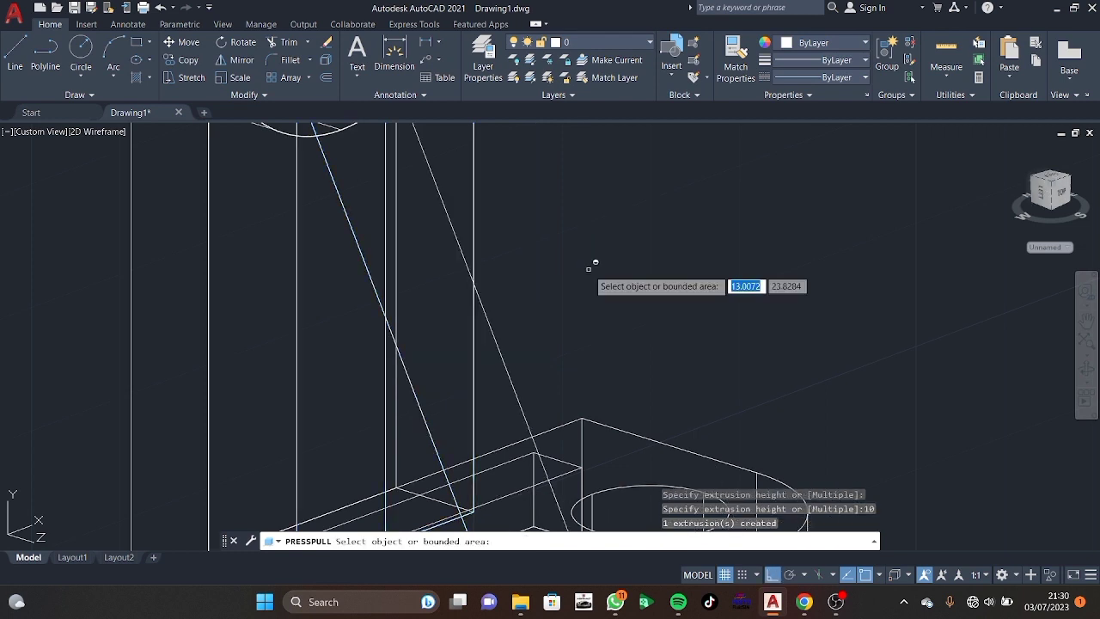
{"action": "scroll", "coordinate": [588, 269], "scroll_direction": "down", "scroll_amount": 5}
{"action": "scroll", "coordinate": [590, 263], "scroll_direction": "down", "scroll_amount": 3}
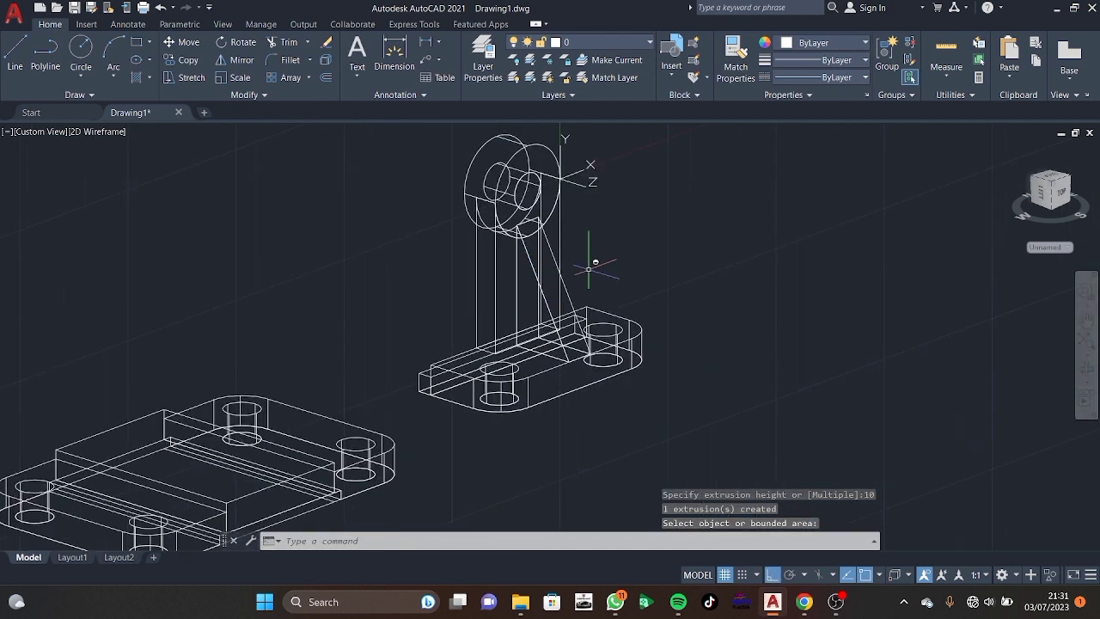
{"action": "type", "text": "s"}
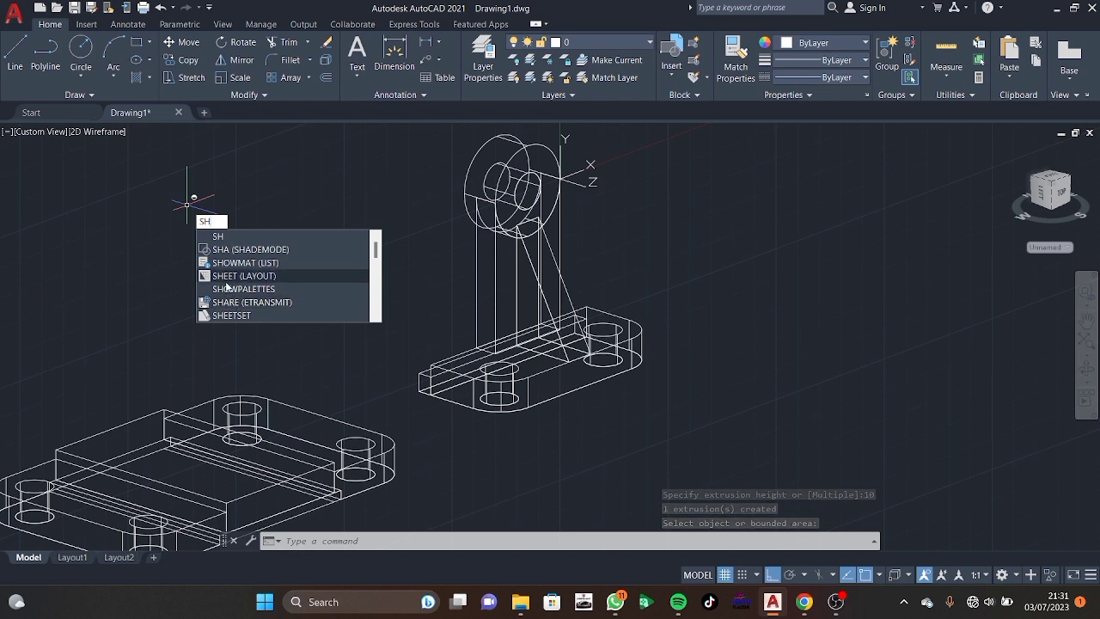
{"action": "type", "text": "a"}
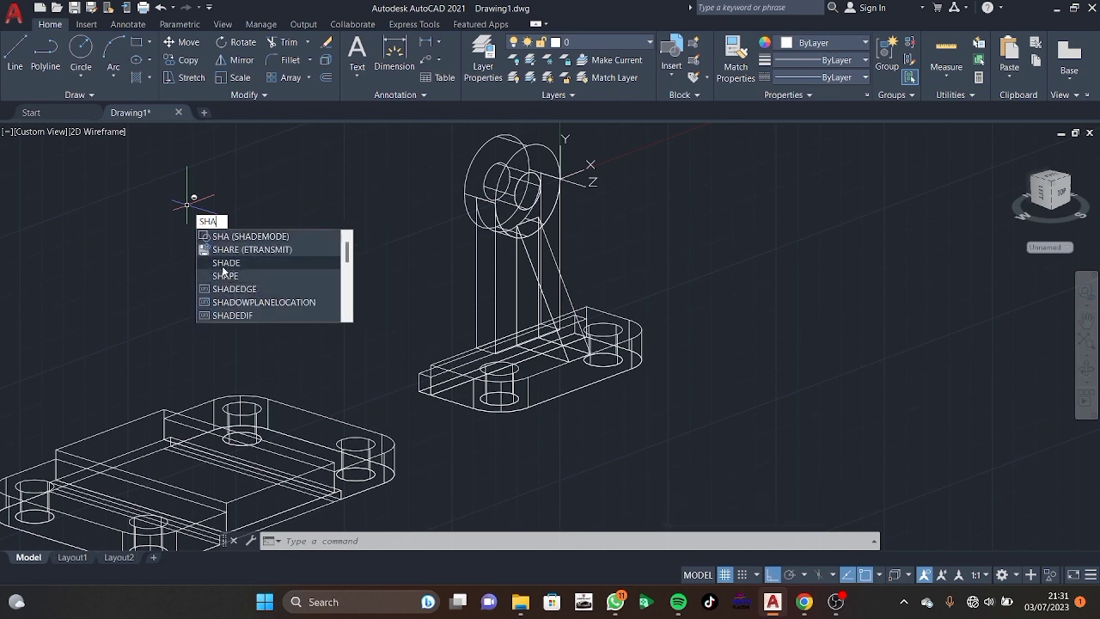
{"action": "left_click", "coordinate": [221, 266]}
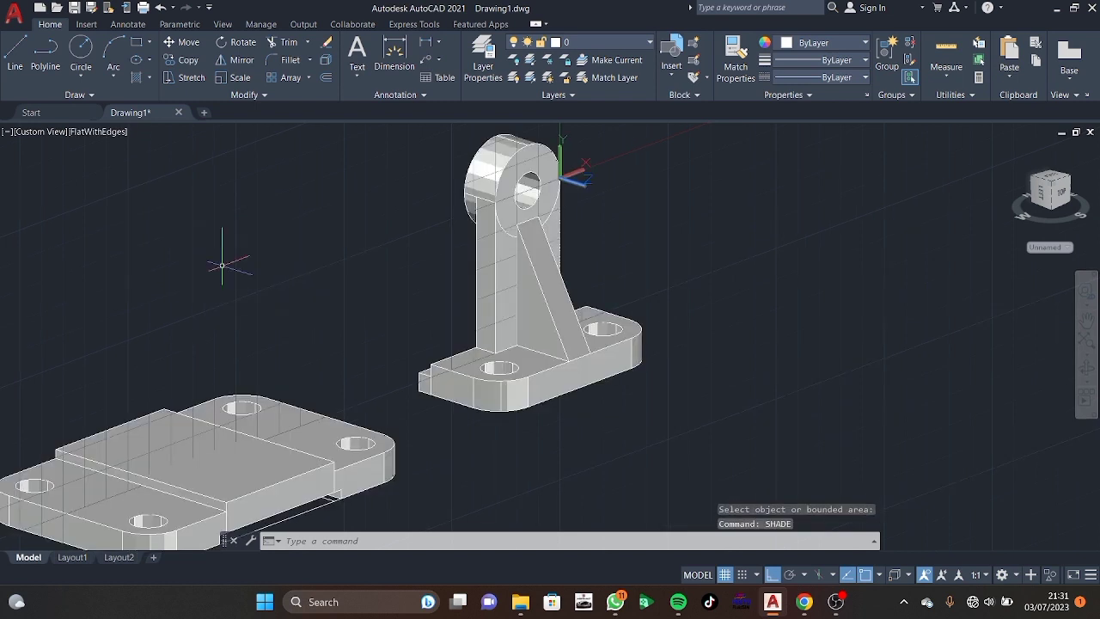
{"action": "key", "text": "Escape"}
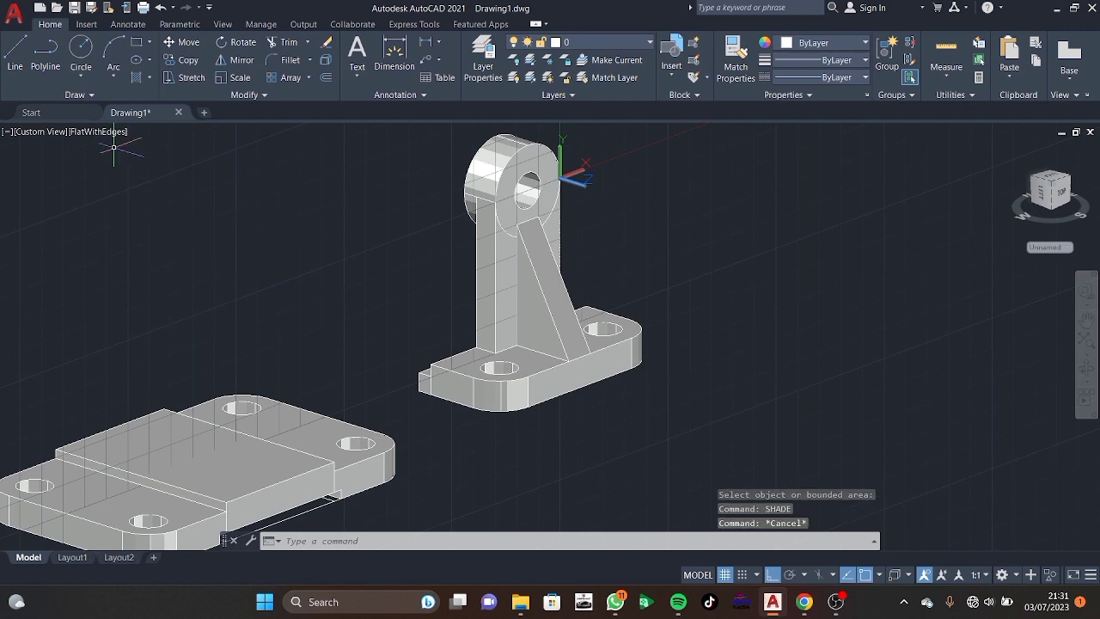
{"action": "left_click", "coordinate": [106, 134]}
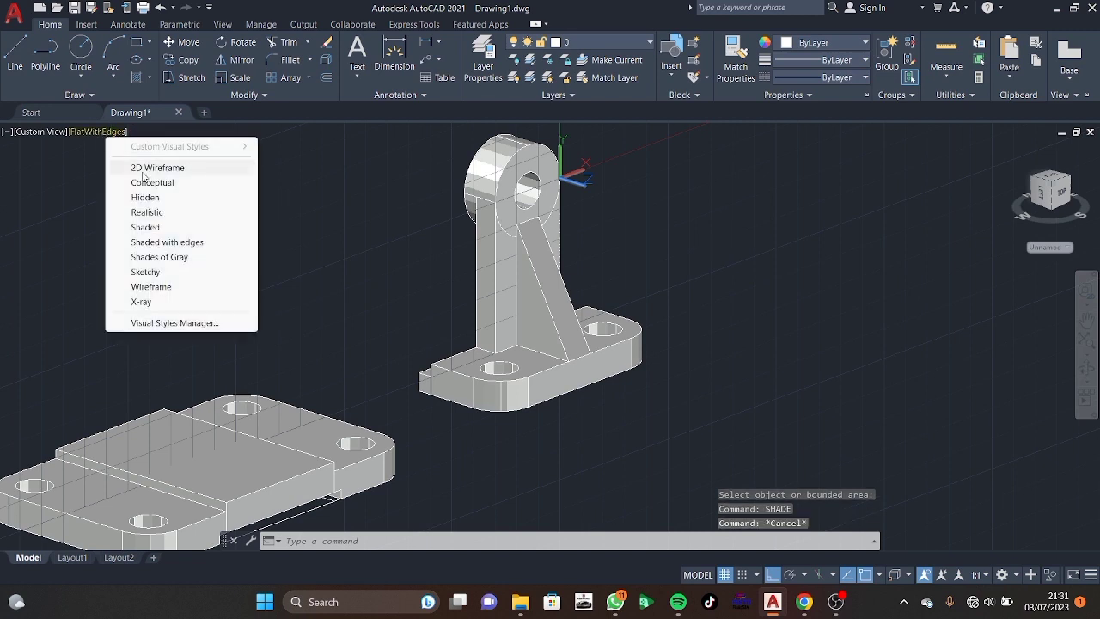
{"action": "left_click", "coordinate": [146, 169]}
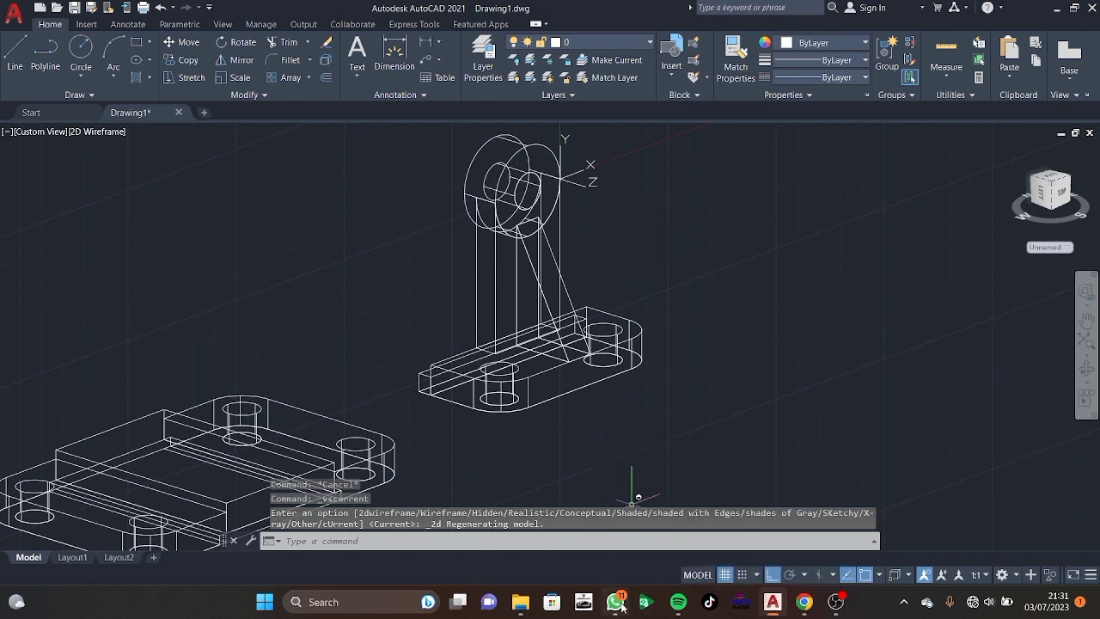
{"action": "left_click", "coordinate": [617, 554]}
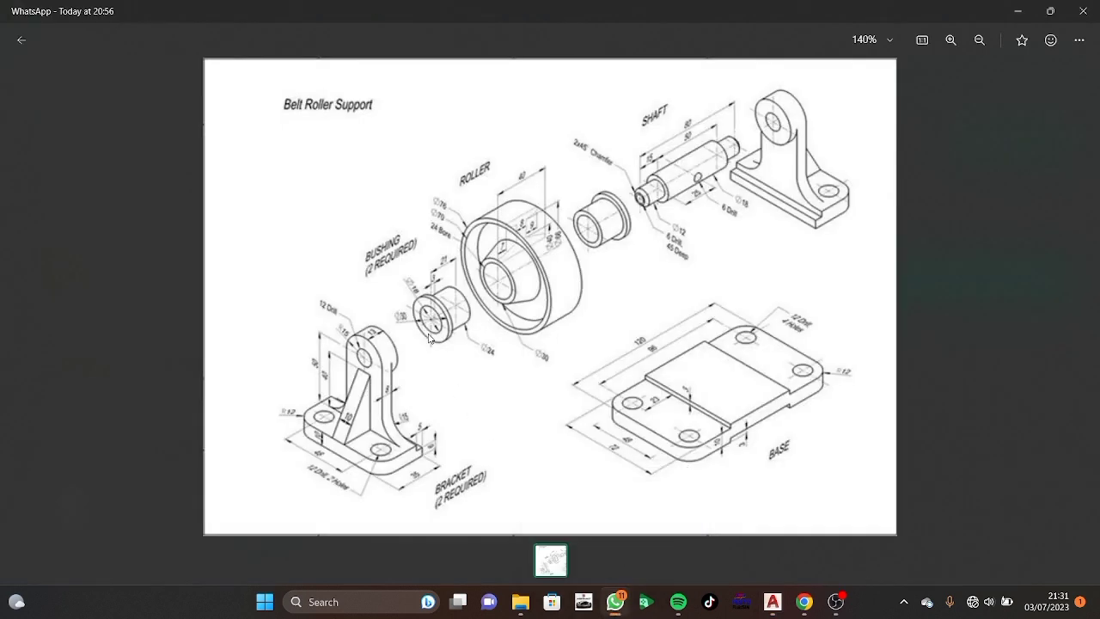
{"action": "mouse_move", "coordinate": [804, 601]}
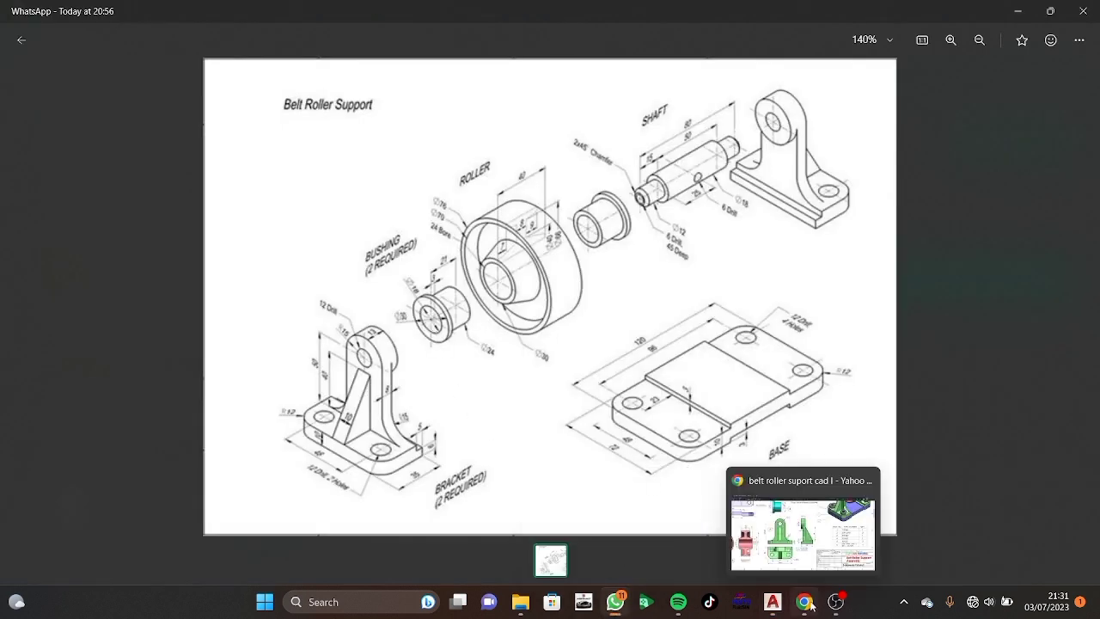
{"action": "left_click", "coordinate": [756, 531]}
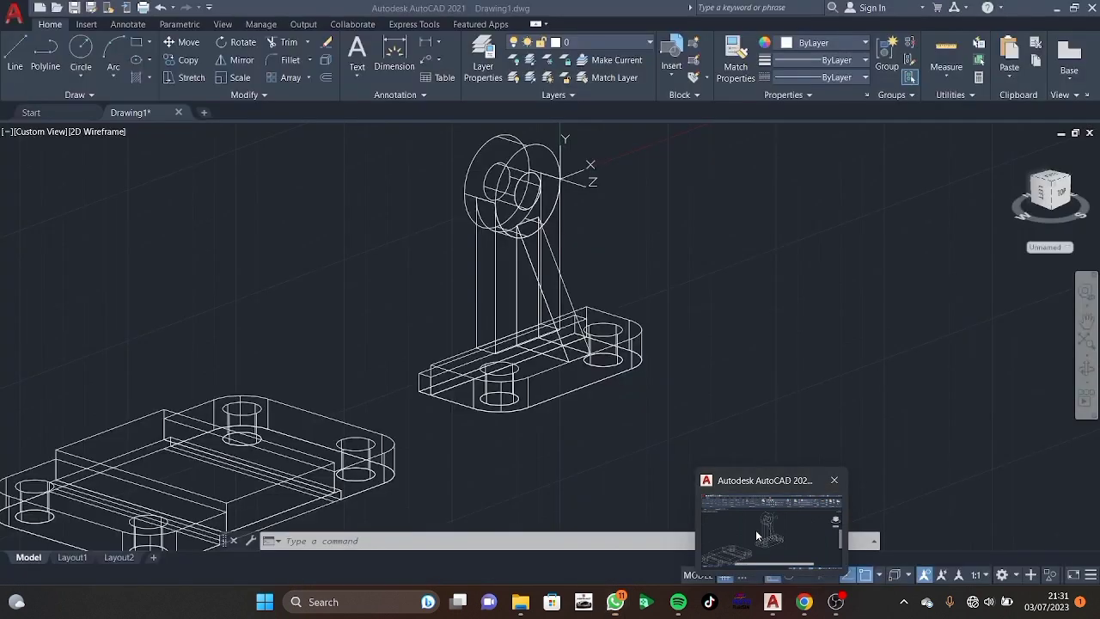
Switch to the top view and draw a radius-15 circle beside the plan drawings.
{"action": "left_click", "coordinate": [38, 133]}
{"action": "left_click", "coordinate": [66, 167]}
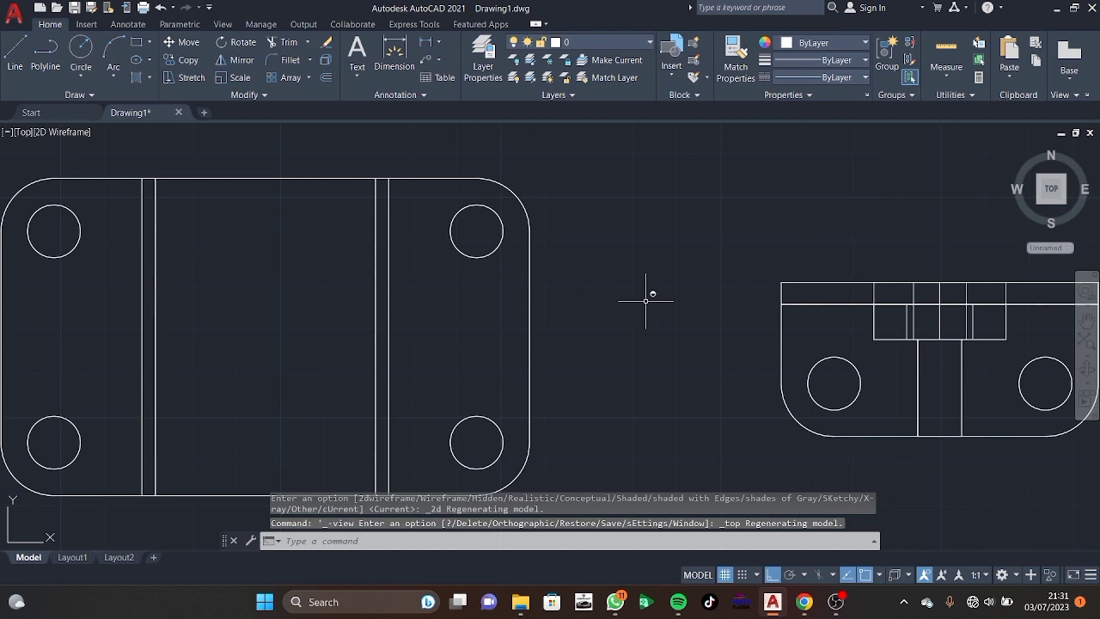
{"action": "middle_click_drag", "start_coordinate": [768, 315], "coordinate": [626, 181]}
{"action": "scroll", "coordinate": [598, 163], "scroll_direction": "down", "scroll_amount": 2}
{"action": "scroll", "coordinate": [602, 162], "scroll_direction": "down", "scroll_amount": 3}
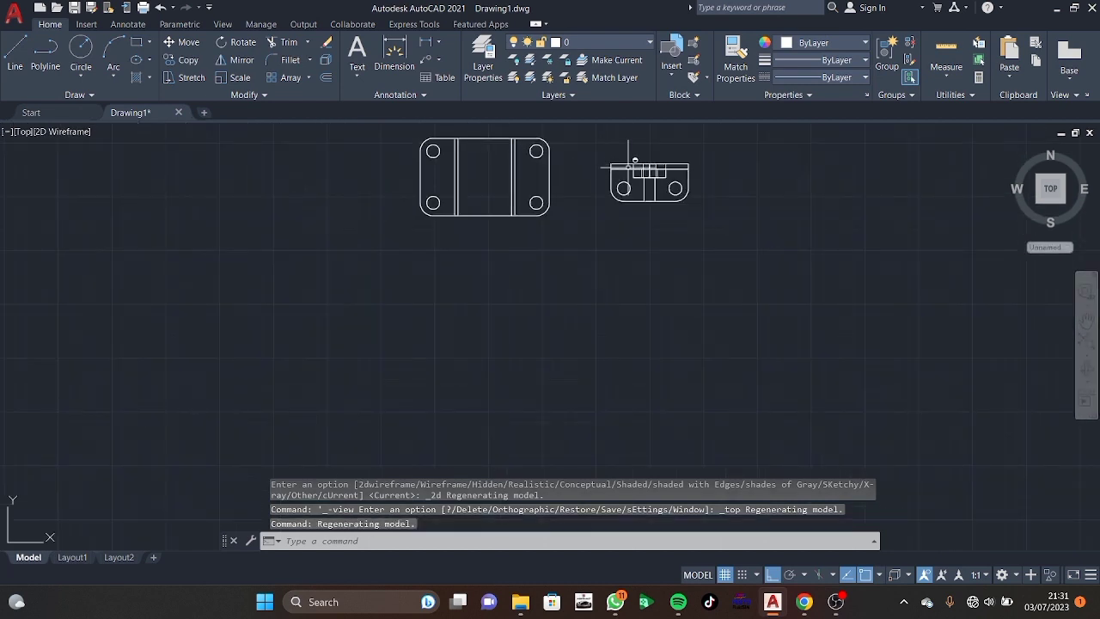
{"action": "type", "text": "c"}
{"action": "key", "text": "Return"}
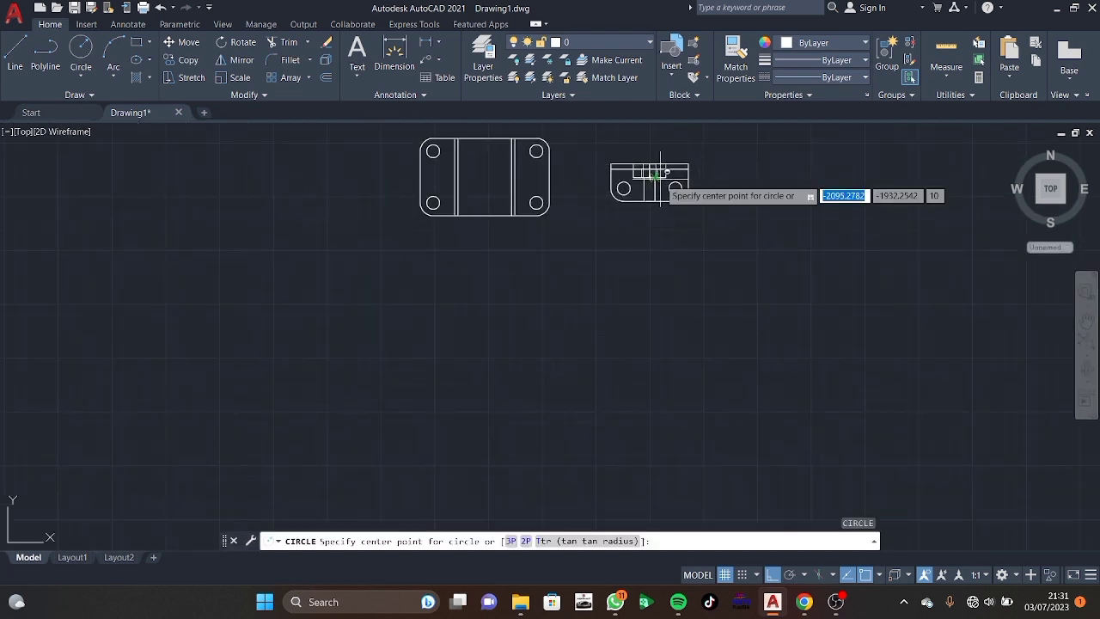
{"action": "left_click", "coordinate": [753, 184]}
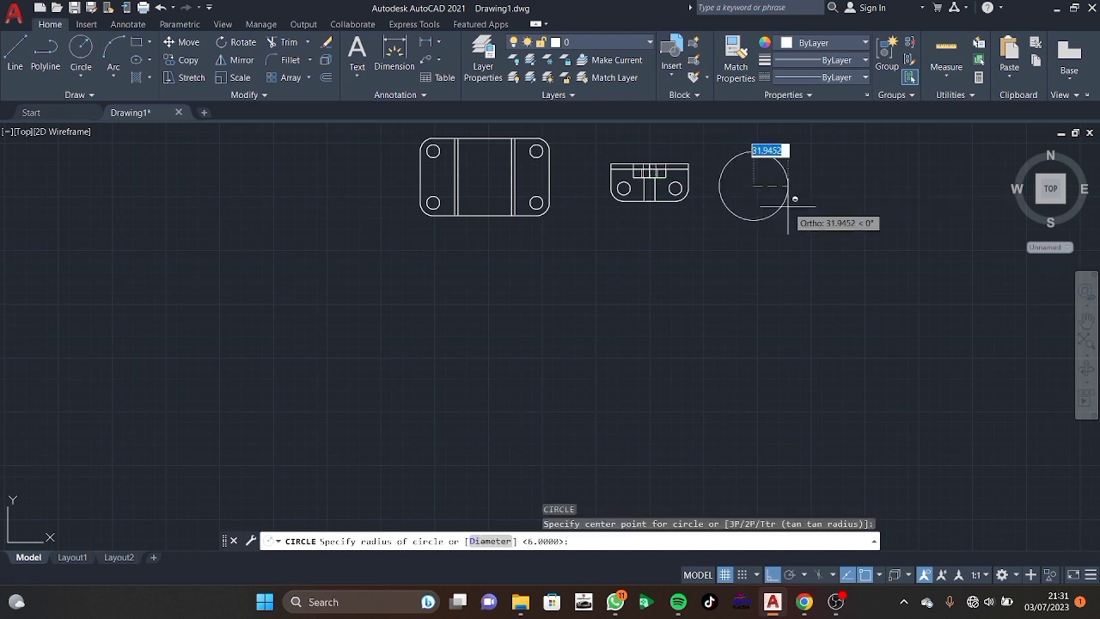
{"action": "type", "text": "15"}
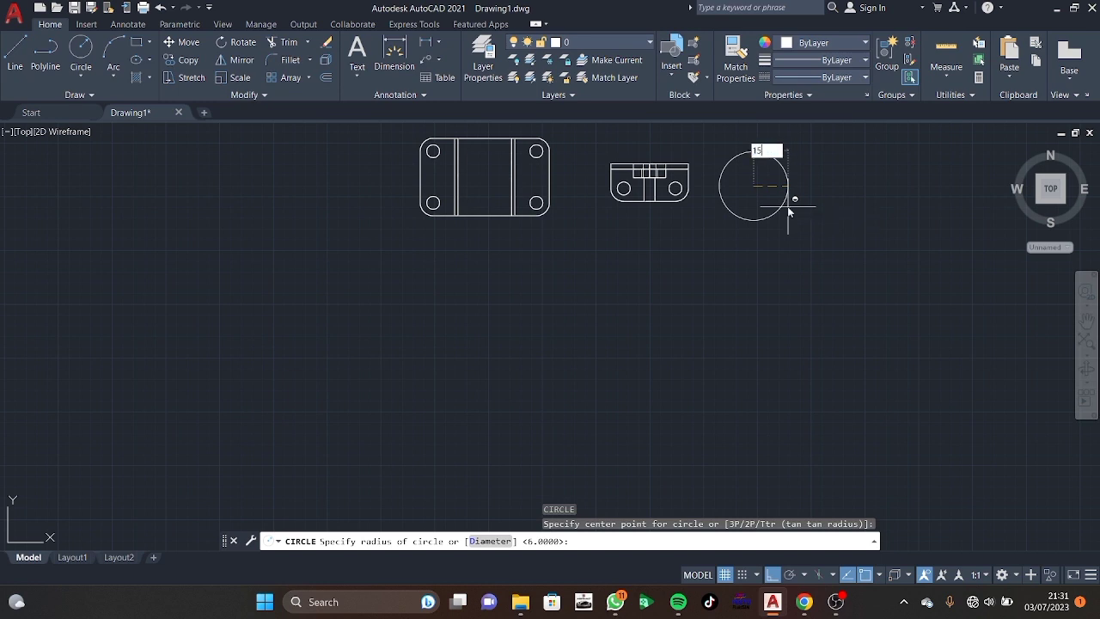
{"action": "key", "text": "Return"}
{"action": "key", "text": "Return"}
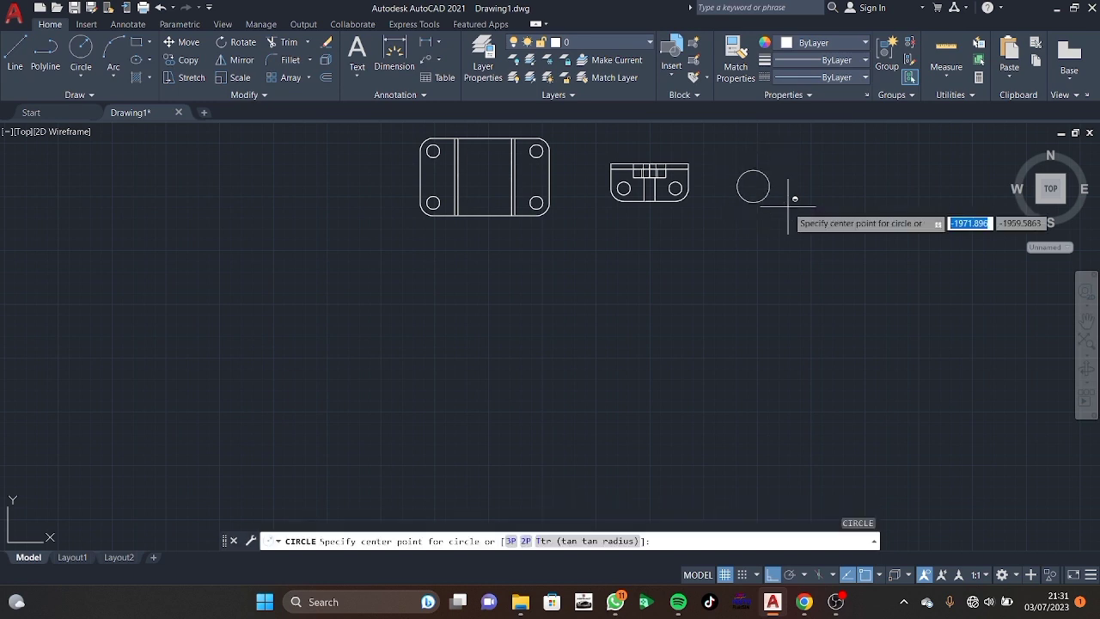
Add concentric circles of radius 9 and 12 at the same centre.
{"action": "left_click", "coordinate": [754, 185]}
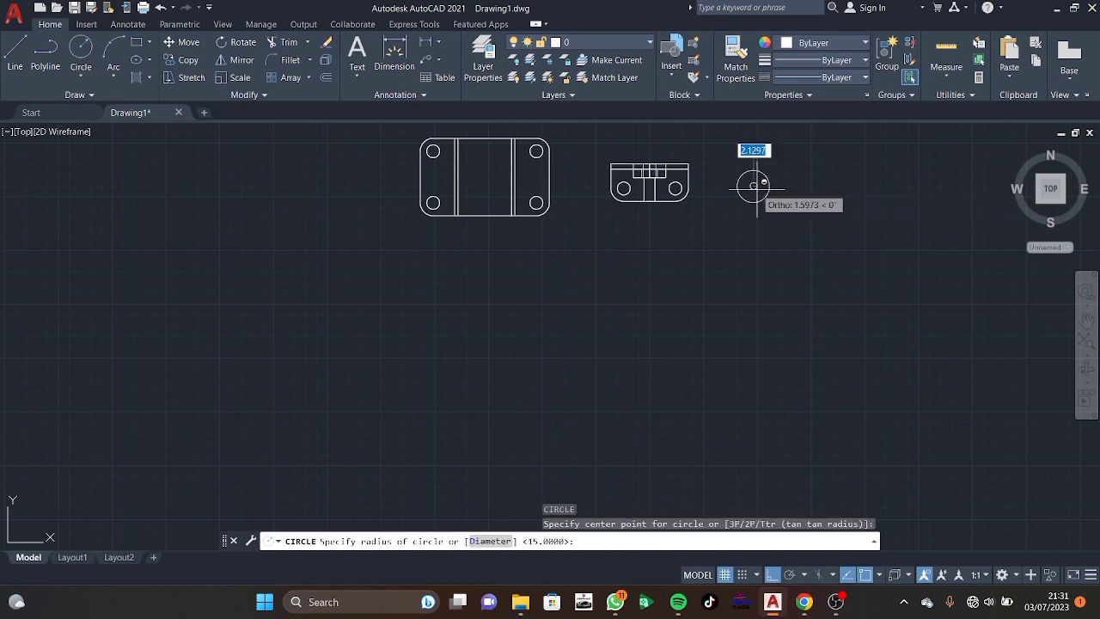
{"action": "scroll", "coordinate": [747, 189], "scroll_direction": "up", "scroll_amount": 2}
{"action": "scroll", "coordinate": [766, 173], "scroll_direction": "up", "scroll_amount": 2}
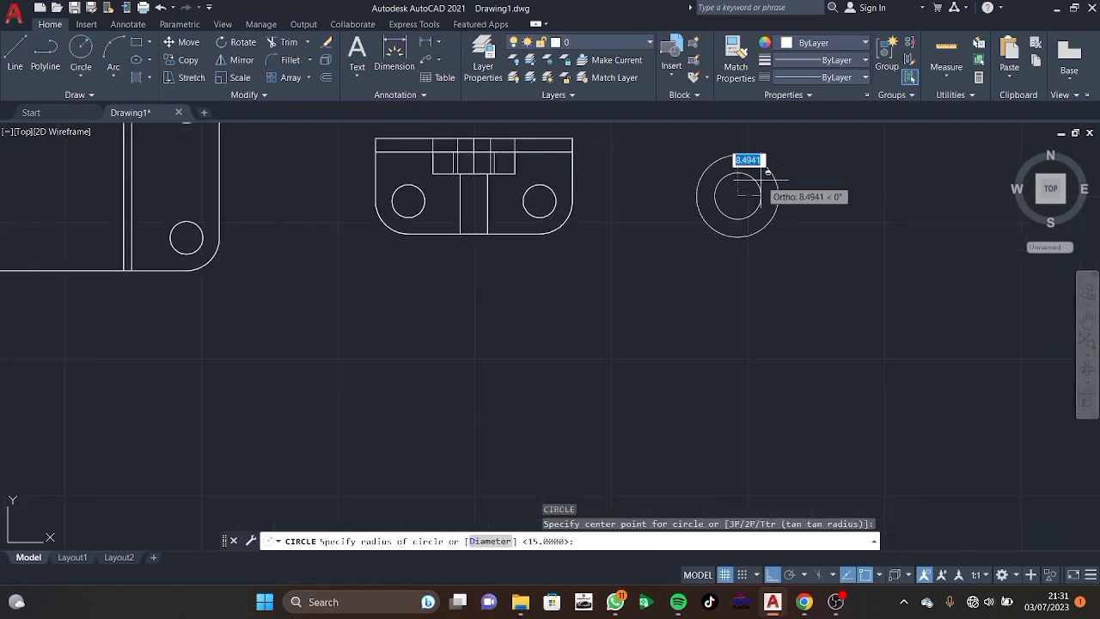
{"action": "type", "text": "9"}
{"action": "key", "text": "Return"}
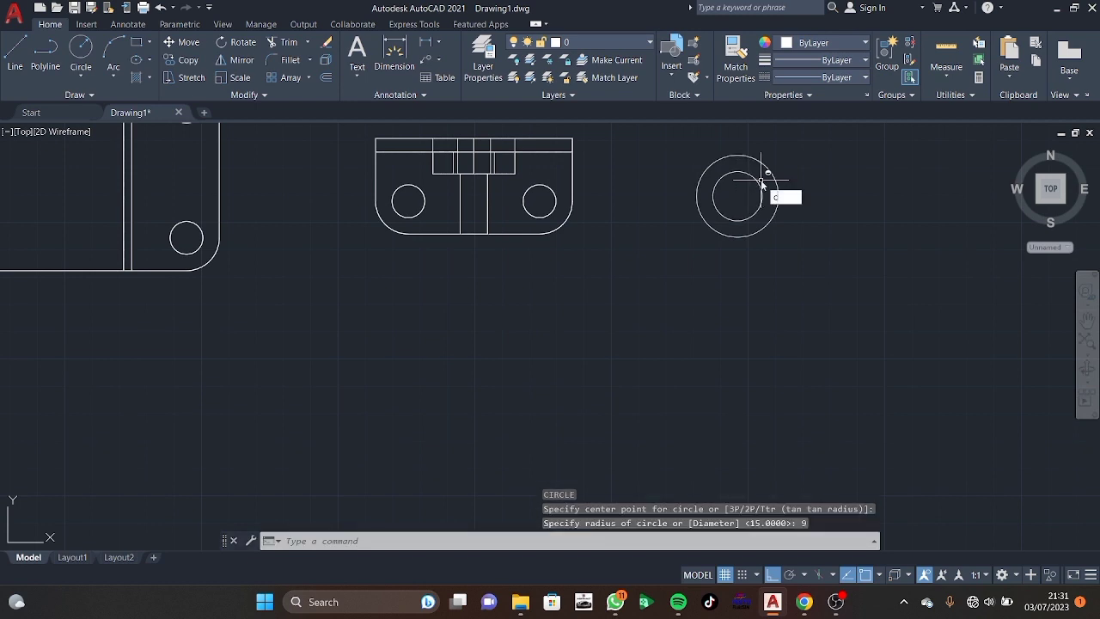
{"action": "key", "text": "Return"}
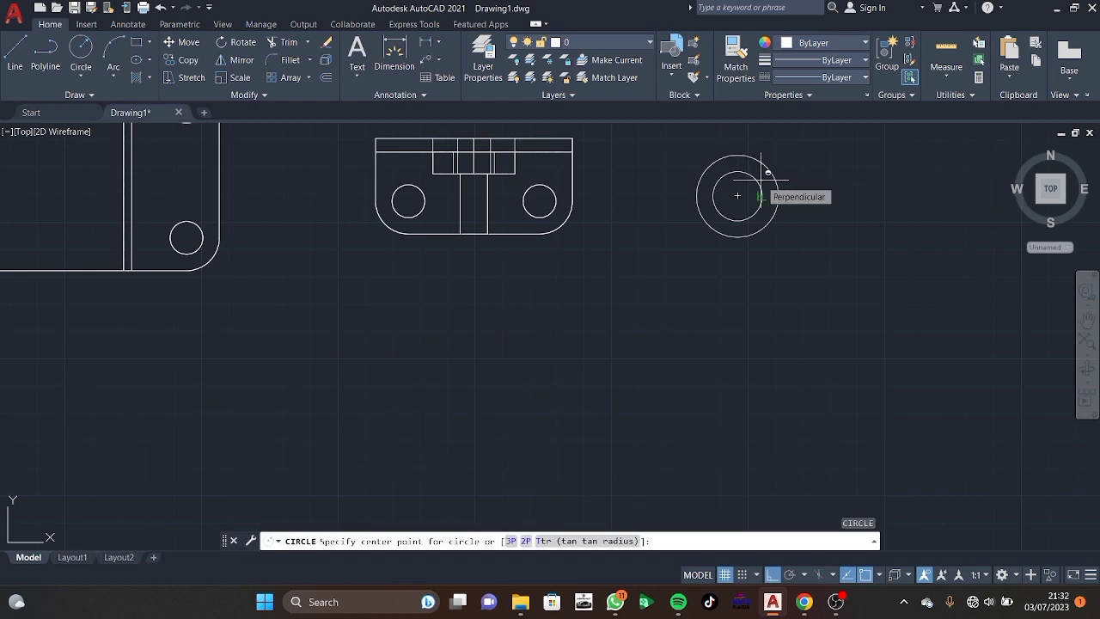
{"action": "left_click", "coordinate": [737, 195]}
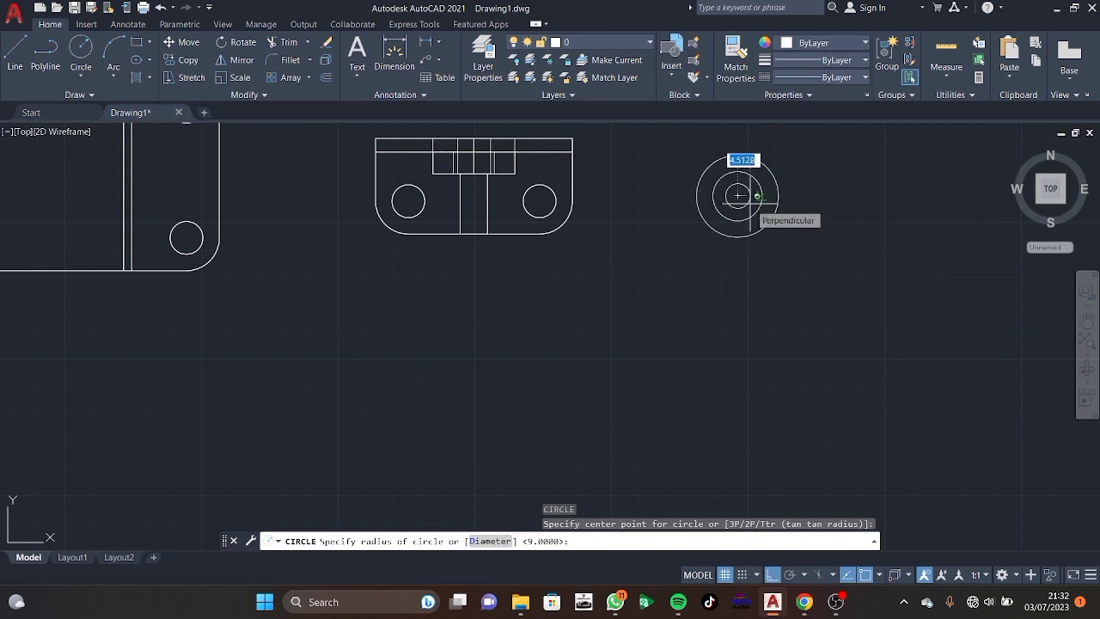
{"action": "type", "text": "12"}
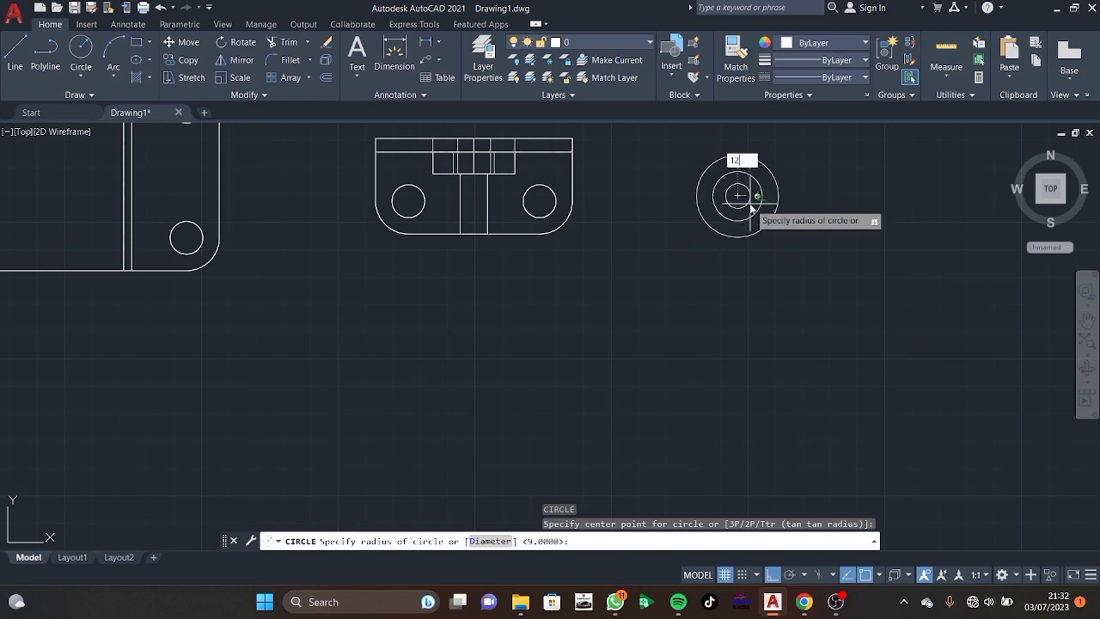
{"action": "key", "text": "Return"}
{"action": "mouse_move", "coordinate": [1043, 203]}
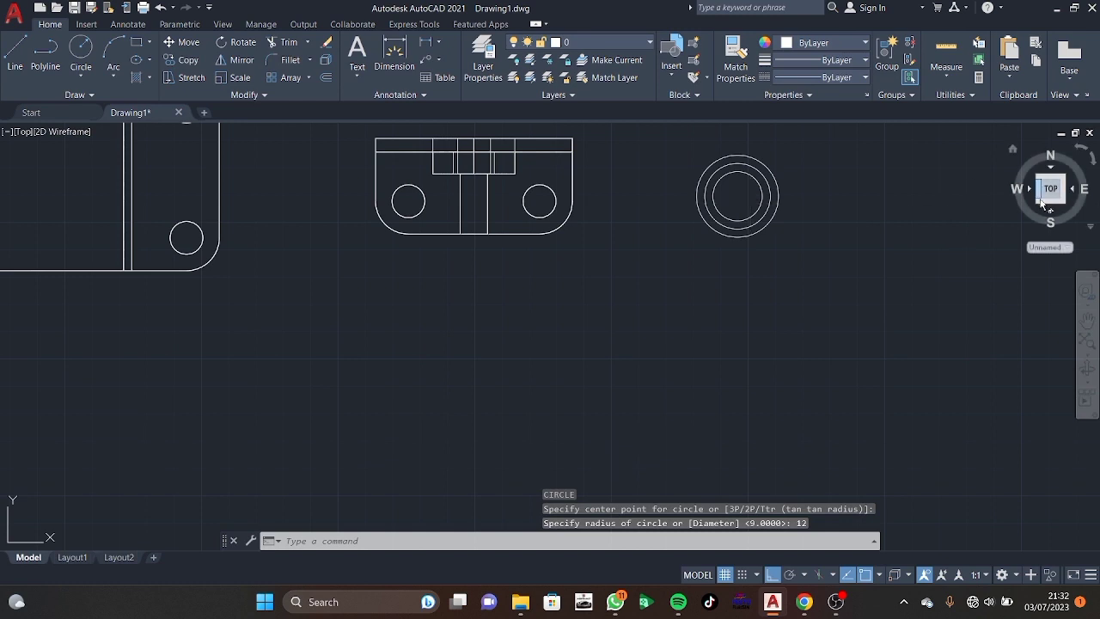
In SW isometric view, press-pull the inner ring 21 high and the outer flange ring 3 high.
{"action": "left_click", "coordinate": [1039, 204]}
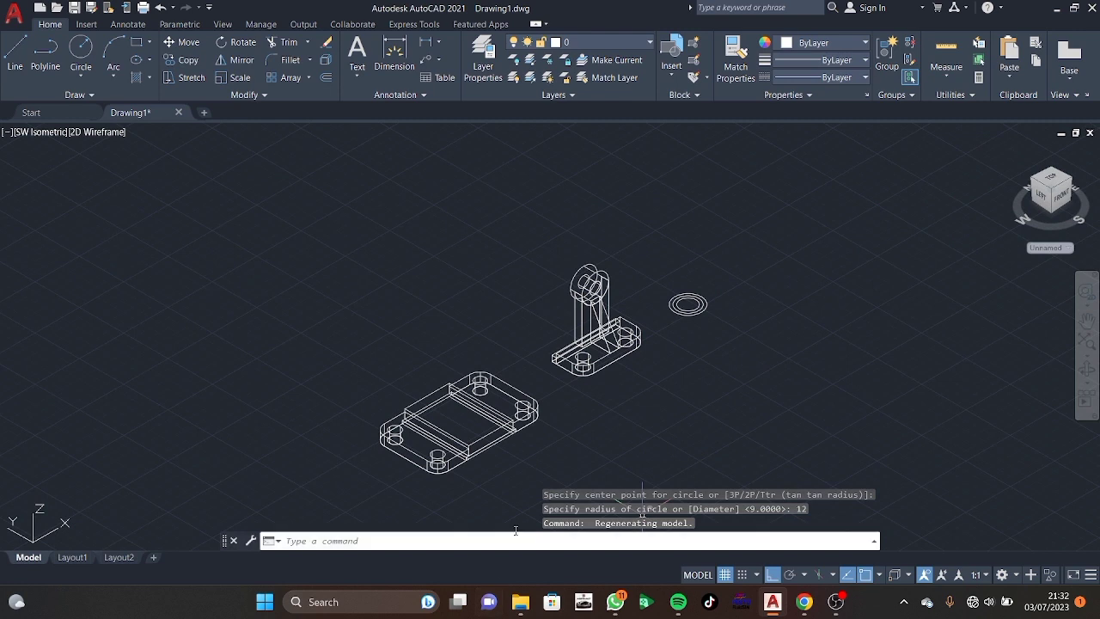
{"action": "scroll", "coordinate": [629, 301], "scroll_direction": "up", "scroll_amount": 2}
{"action": "scroll", "coordinate": [630, 300], "scroll_direction": "up", "scroll_amount": 2}
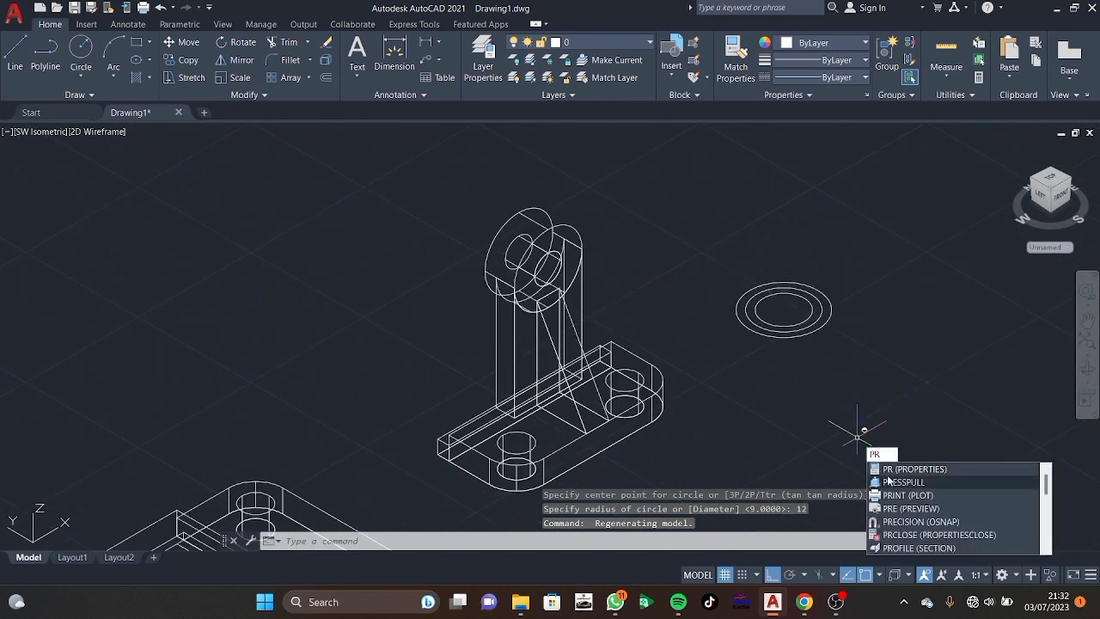
{"action": "key", "text": "Return"}
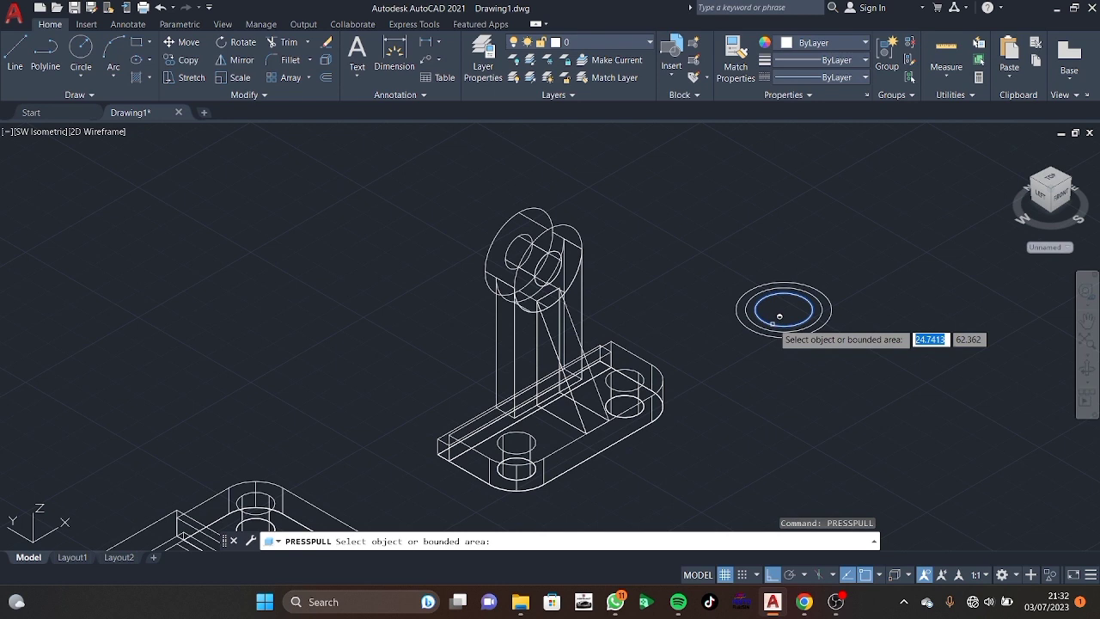
{"action": "scroll", "coordinate": [765, 325], "scroll_direction": "up", "scroll_amount": 3}
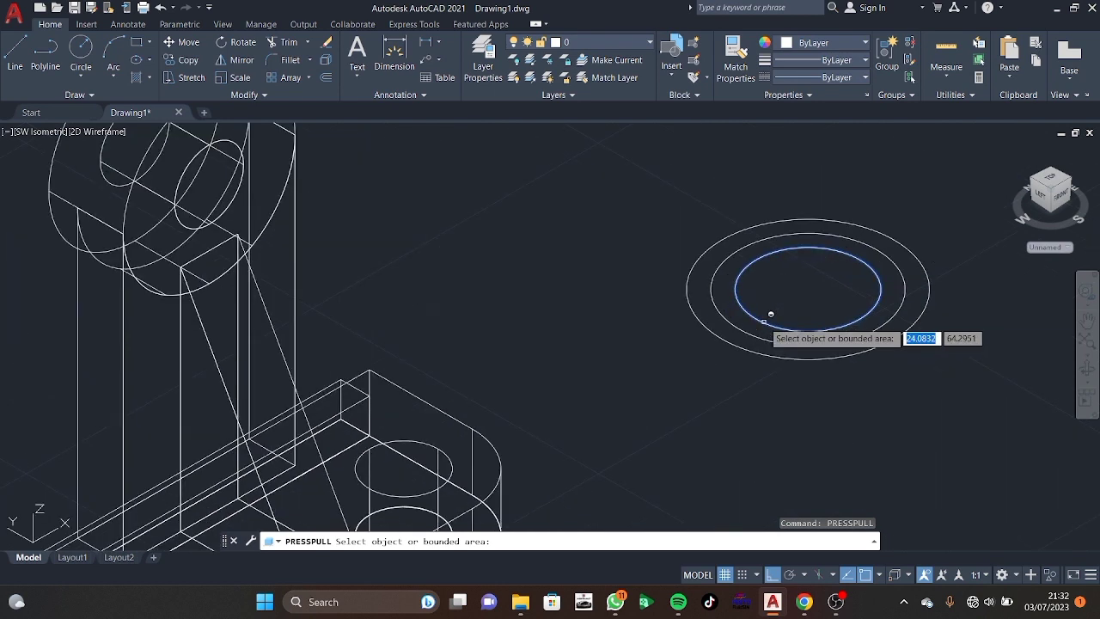
{"action": "left_click", "coordinate": [763, 324]}
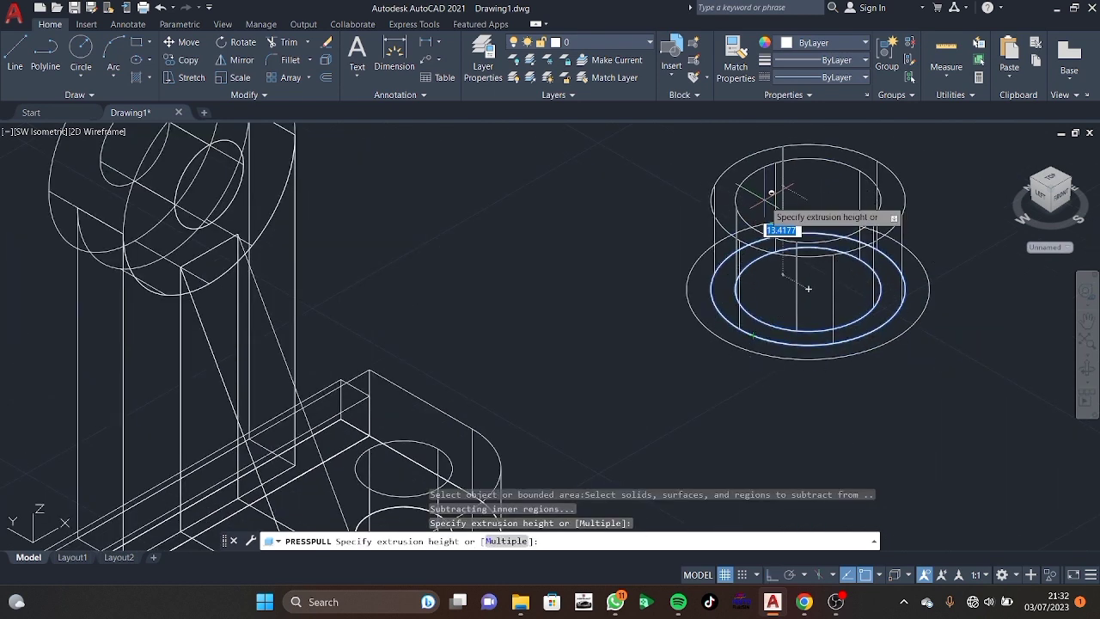
{"action": "type", "text": "21"}
{"action": "key", "text": "Return"}
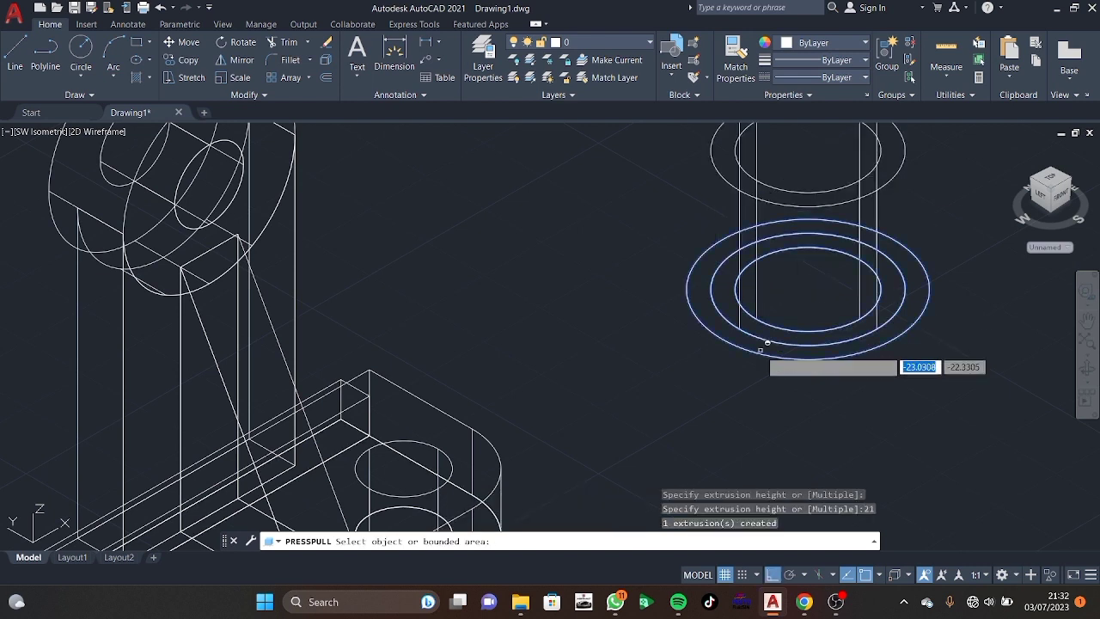
{"action": "left_click", "coordinate": [760, 348]}
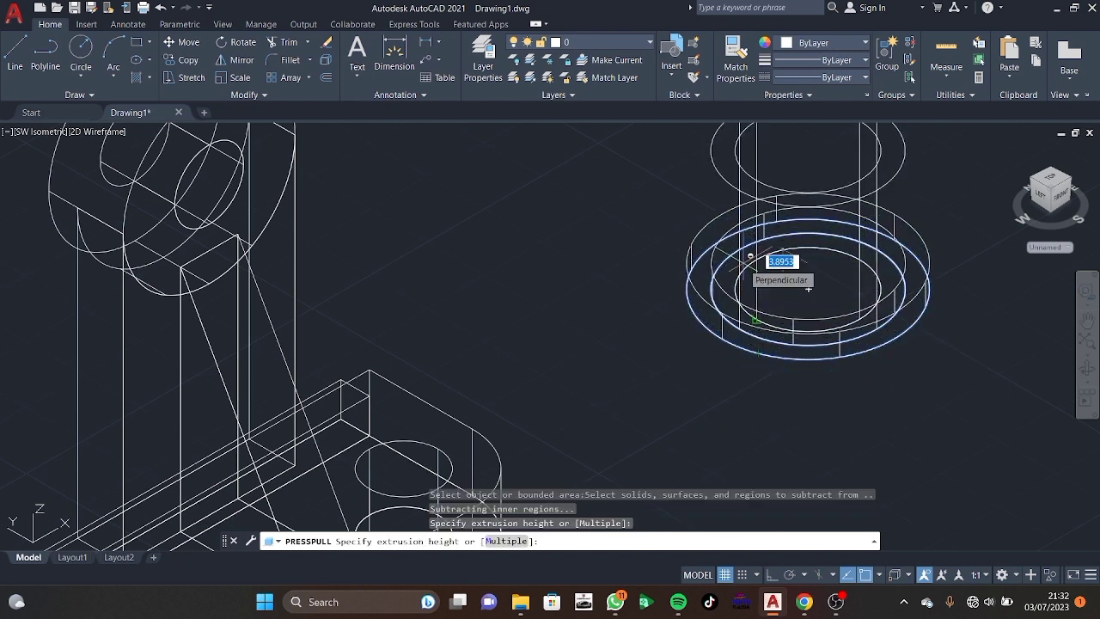
{"action": "type", "text": "3"}
{"action": "key", "text": "Return"}
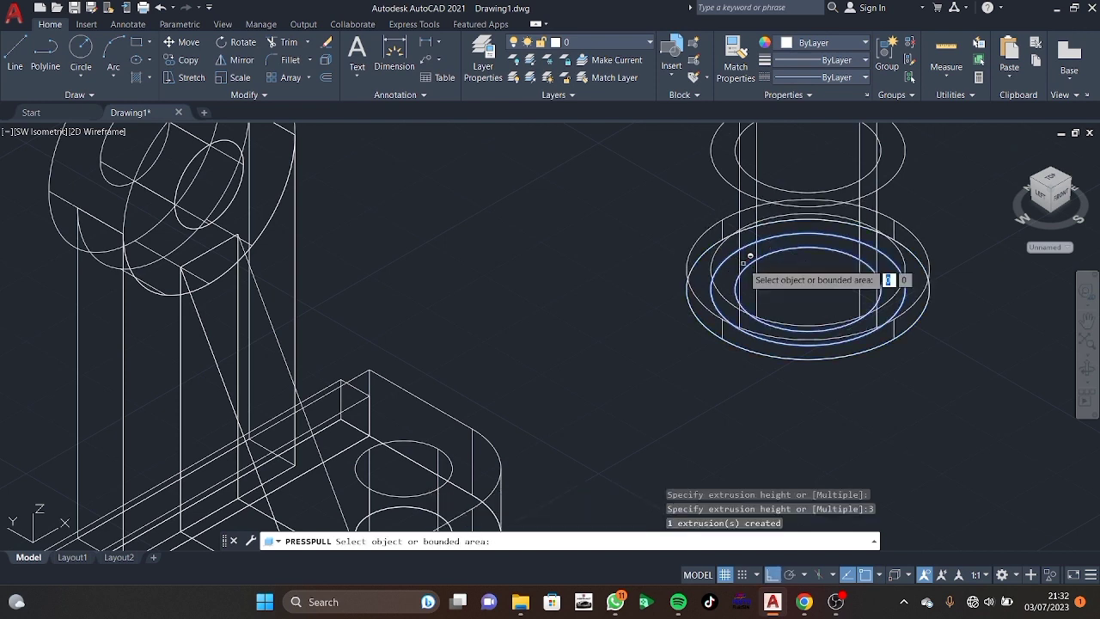
{"action": "key", "text": "Return"}
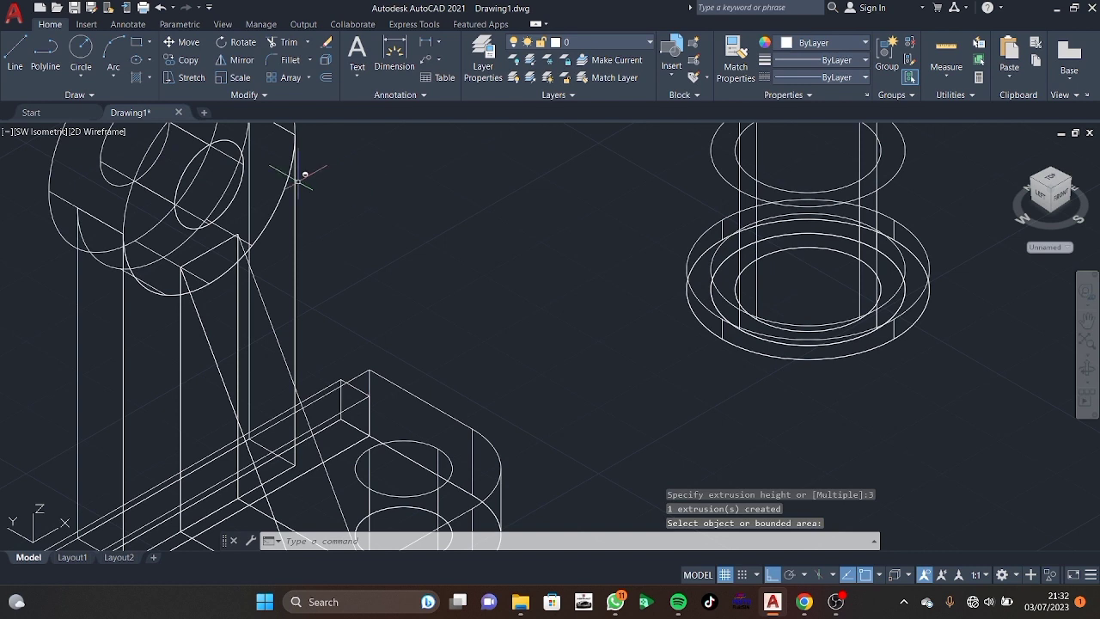
Set the viewport visual style to Shaded and orbit to inspect the parts.
{"action": "left_click", "coordinate": [99, 133]}
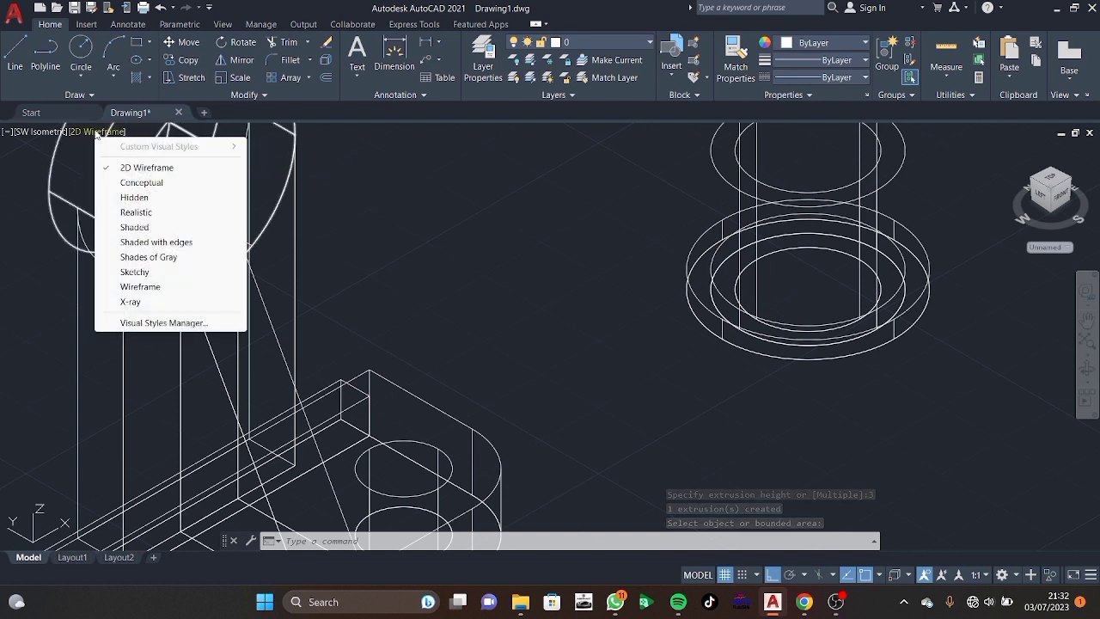
{"action": "left_click", "coordinate": [135, 226]}
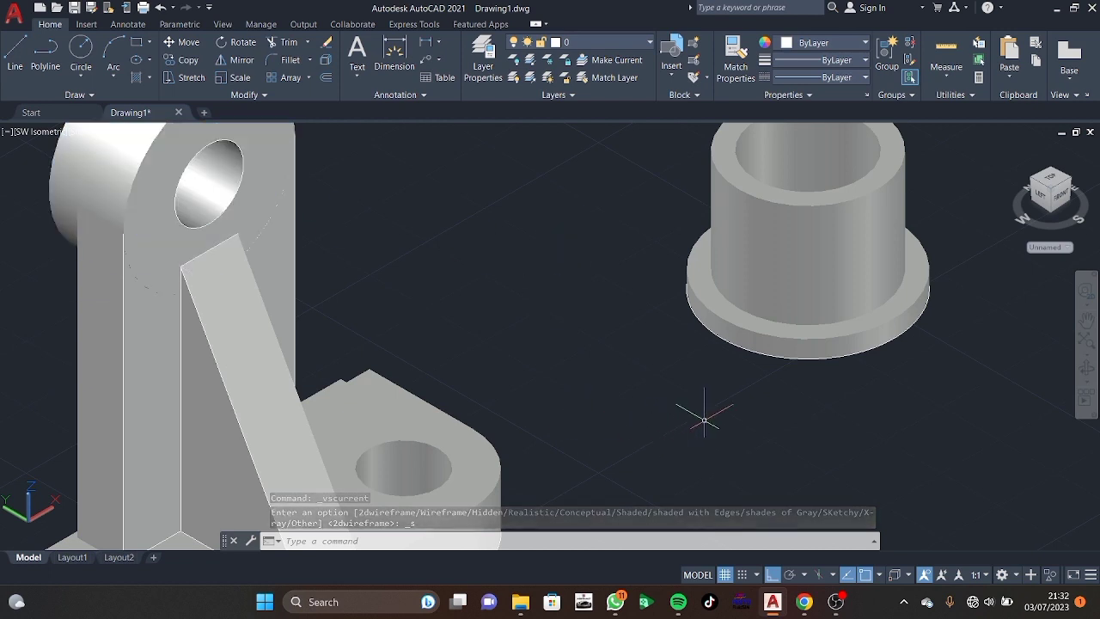
{"action": "mouse_move", "coordinate": [729, 422]}
{"action": "middle_mouse_down"}
{"action": "mouse_move", "coordinate": [668, 514]}
{"action": "mouse_move", "coordinate": [772, 370]}
{"action": "mouse_move", "coordinate": [400, 312]}
{"action": "mouse_move", "coordinate": [456, 278]}
{"action": "mouse_move", "coordinate": [438, 386]}
{"action": "middle_mouse_up"}
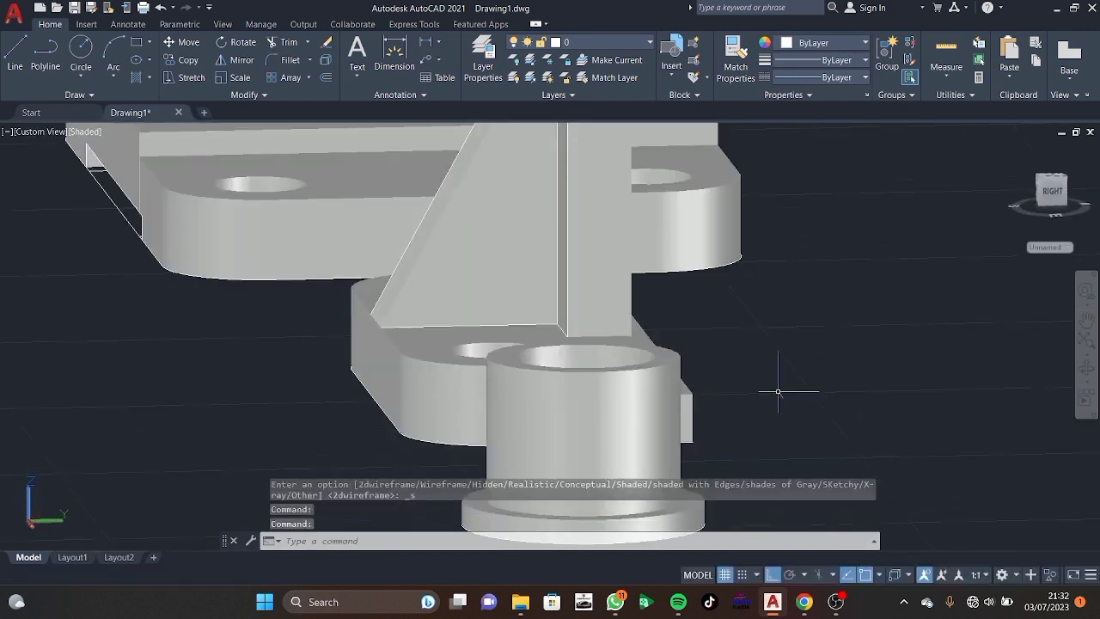
{"action": "mouse_move", "coordinate": [920, 307]}
{"action": "middle_mouse_down", "text": "shift"}
{"action": "mouse_move", "coordinate": [429, 470]}
{"action": "mouse_move", "coordinate": [405, 449]}
{"action": "middle_mouse_up", "text": "shift"}
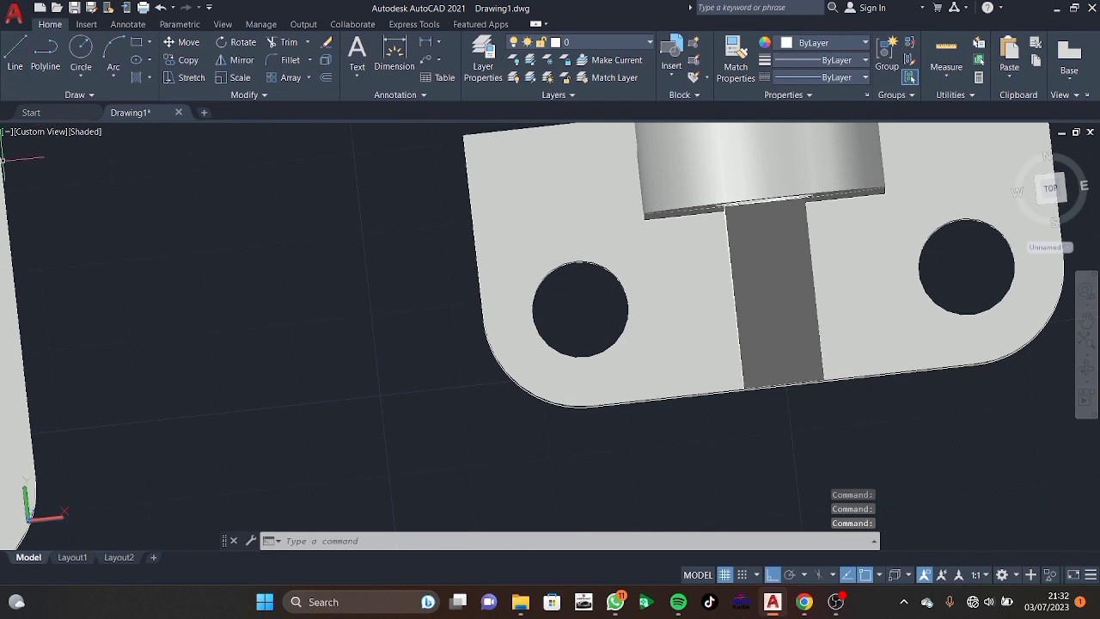
Switch to the Top view and centre the bracket and bushing.
{"action": "left_click", "coordinate": [29, 133]}
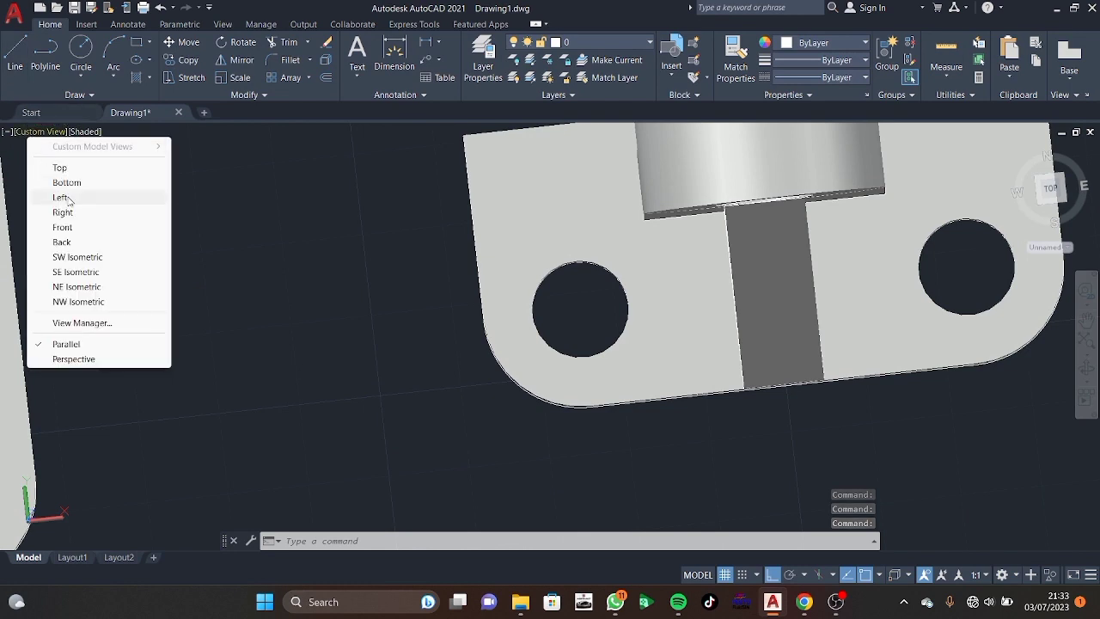
{"action": "left_click", "coordinate": [86, 169]}
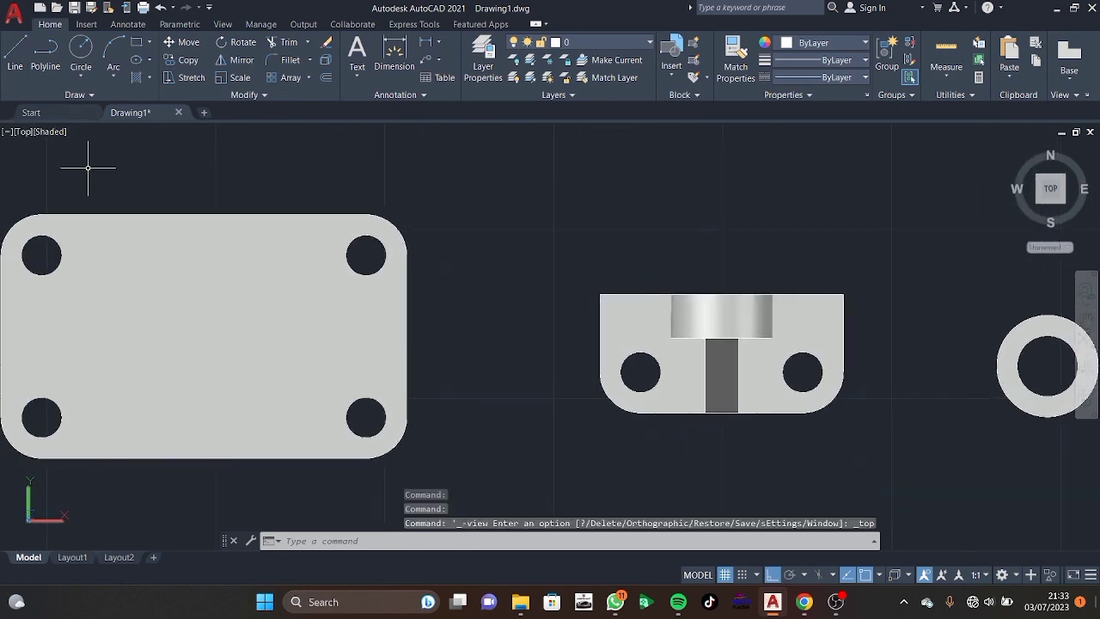
{"action": "middle_click_drag", "start_coordinate": [888, 466], "coordinate": [707, 264]}
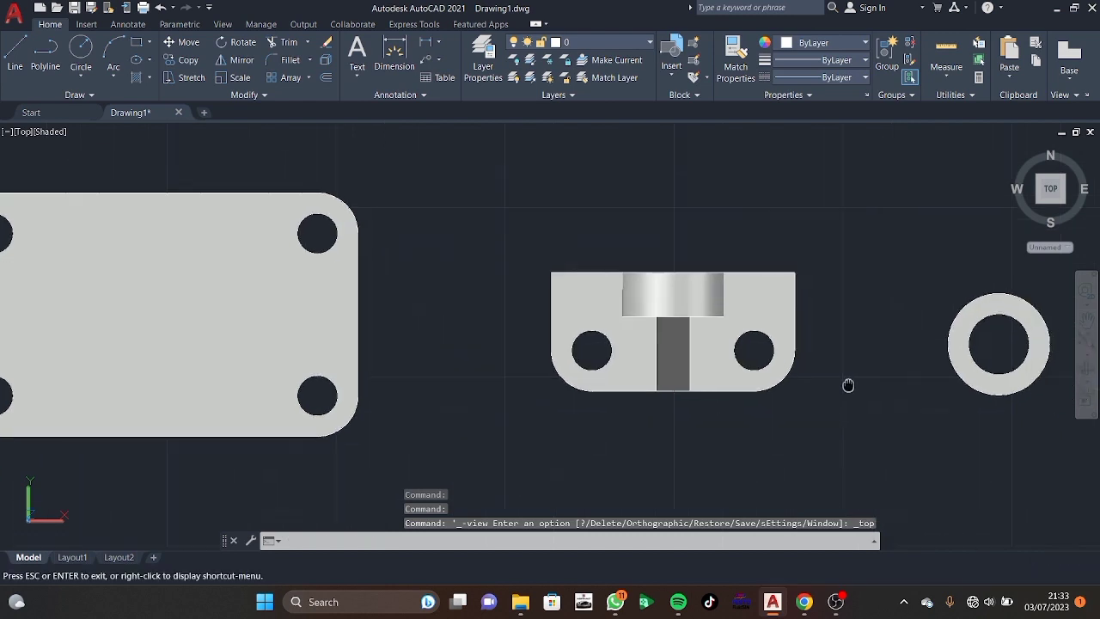
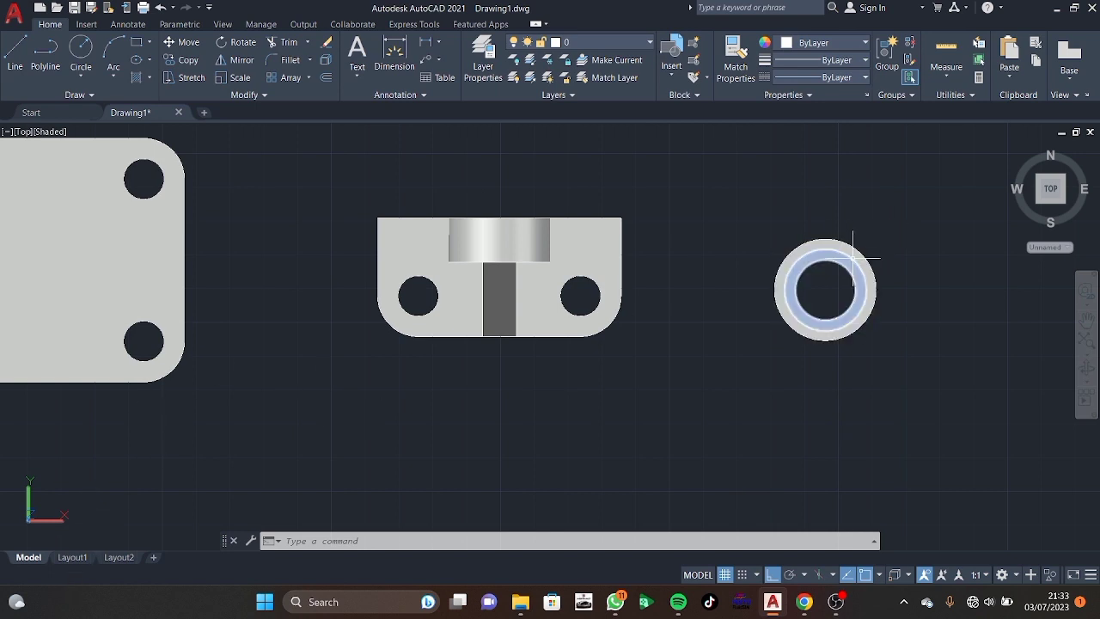
In a 3D view, UNION the bushing cylinder with the flange disc below it.
{"action": "mouse_move", "coordinate": [782, 381]}
{"action": "middle_mouse_down", "text": "shift"}
{"action": "mouse_move", "coordinate": [862, 309]}
{"action": "mouse_move", "coordinate": [842, 370]}
{"action": "mouse_move", "coordinate": [843, 338]}
{"action": "mouse_move", "coordinate": [712, 344]}
{"action": "mouse_move", "coordinate": [684, 198]}
{"action": "mouse_move", "coordinate": [678, 228]}
{"action": "mouse_move", "coordinate": [617, 251]}
{"action": "middle_mouse_up", "text": "shift"}
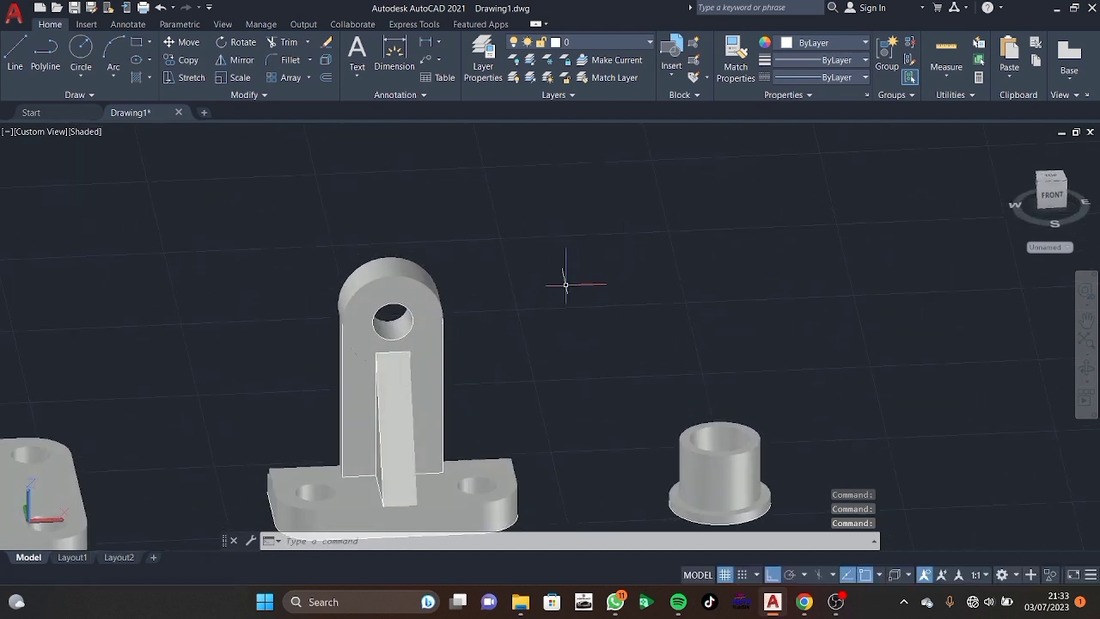
{"action": "left_click", "coordinate": [706, 471]}
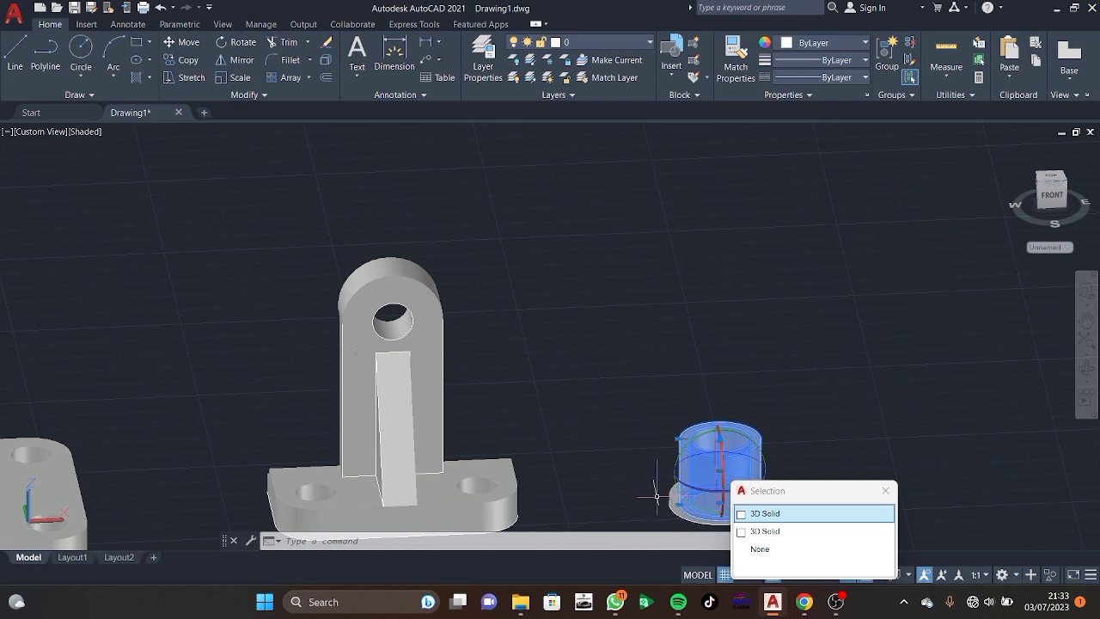
{"action": "key", "text": "Escape"}
{"action": "type", "text": "UN"}
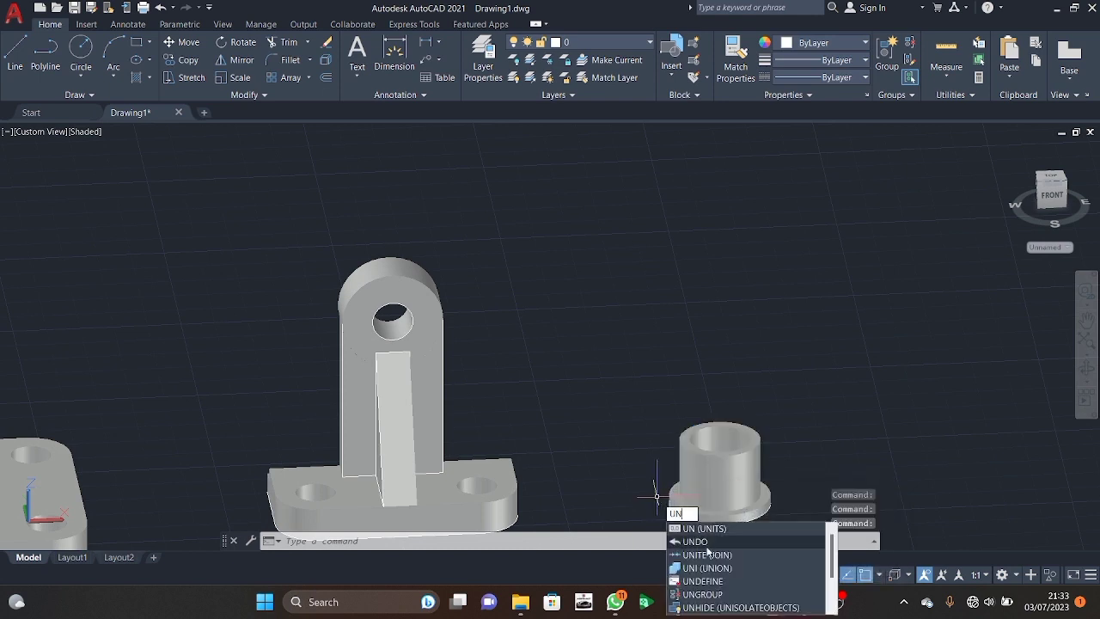
{"action": "left_click", "coordinate": [711, 568]}
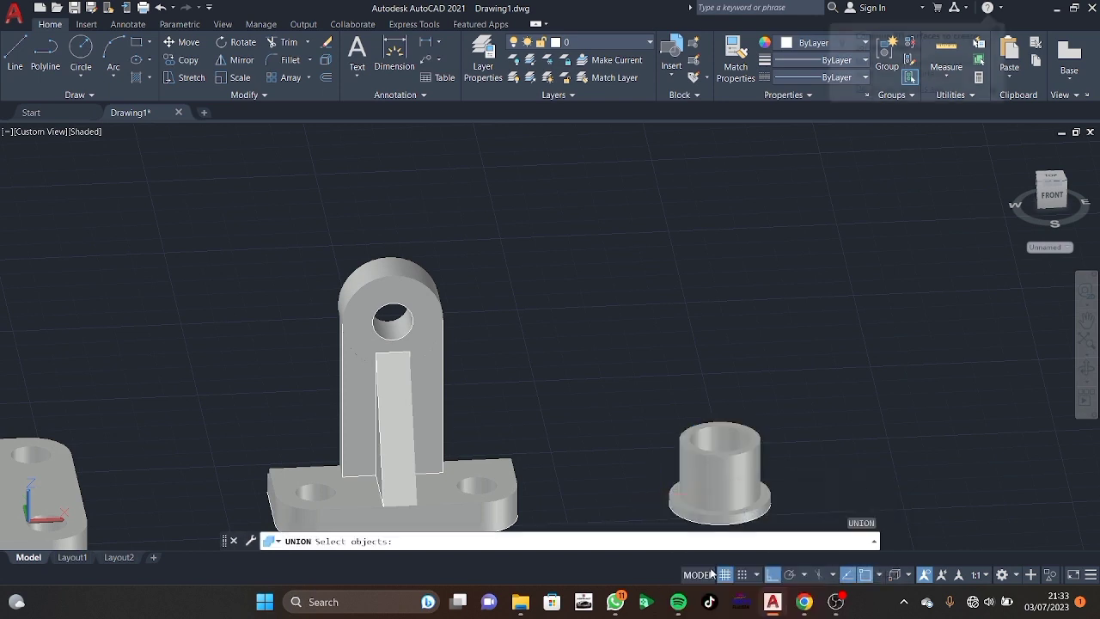
{"action": "left_click", "coordinate": [719, 494]}
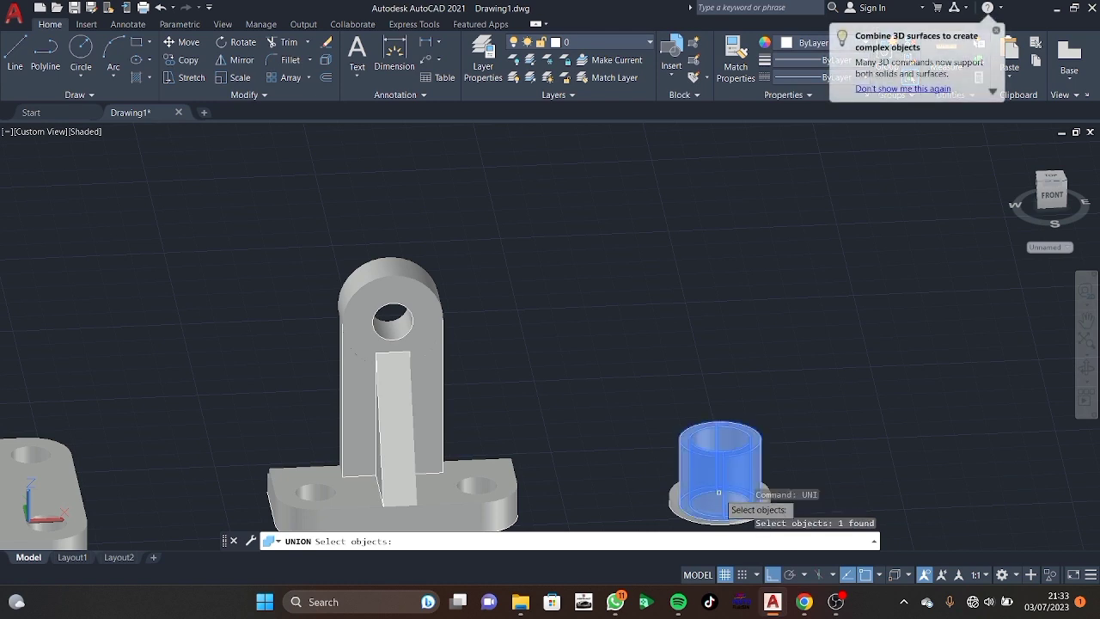
{"action": "left_click", "coordinate": [673, 507]}
{"action": "key", "text": "Return"}
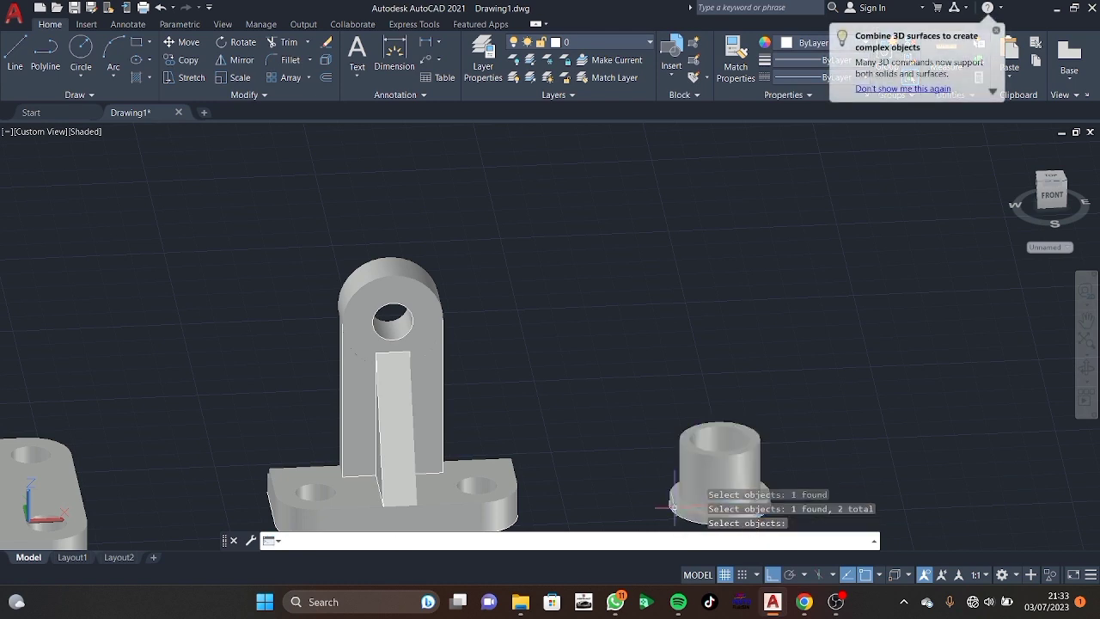
{"action": "key", "text": "Escape"}
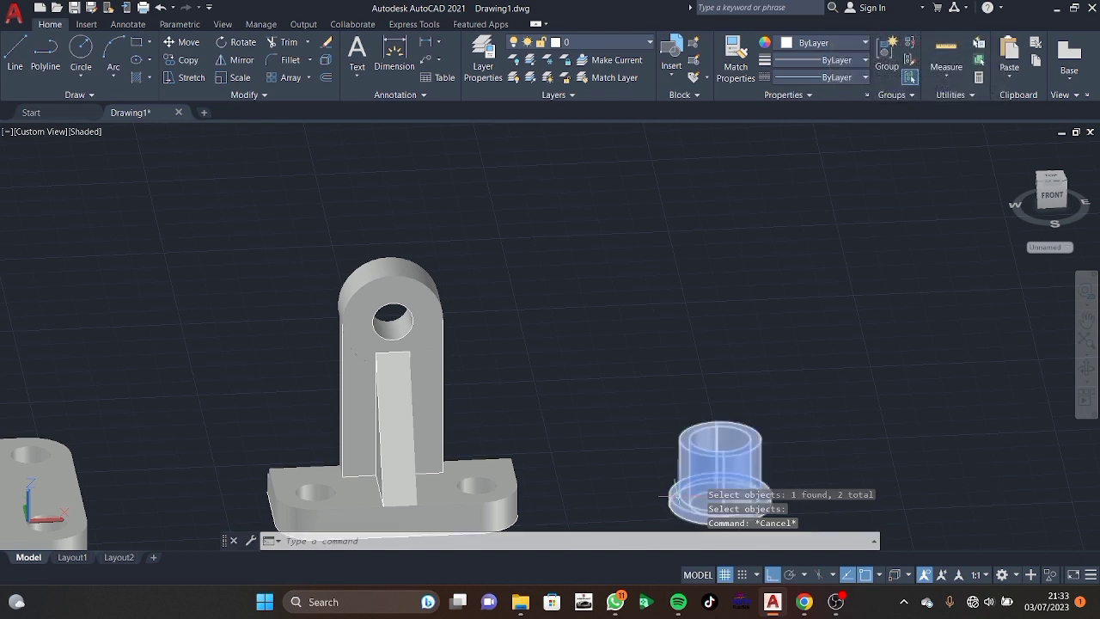
{"action": "middle_click_drag", "start_coordinate": [674, 507], "coordinate": [660, 303]}
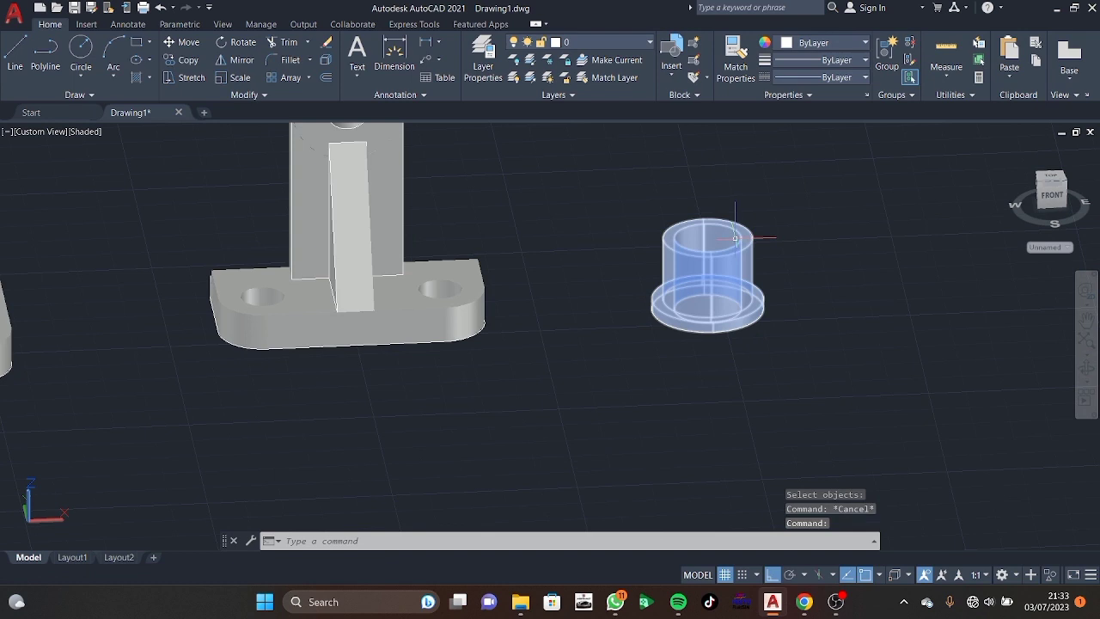
Rotate the bushing 90° about one axis with the rotate gizmo.
{"action": "left_click", "coordinate": [719, 302]}
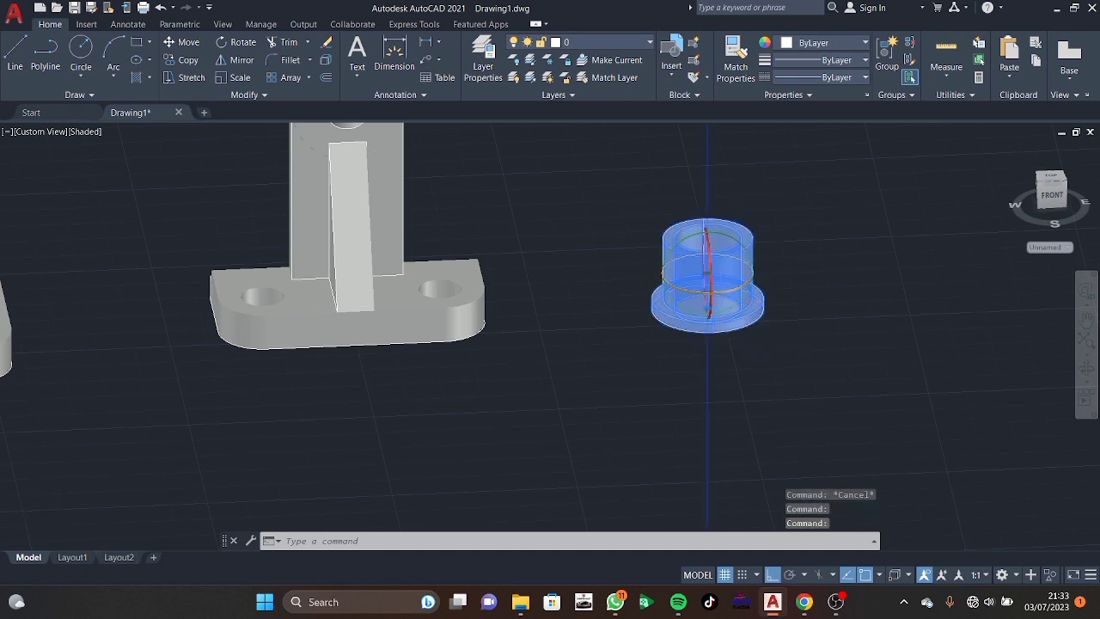
{"action": "left_click", "coordinate": [709, 301]}
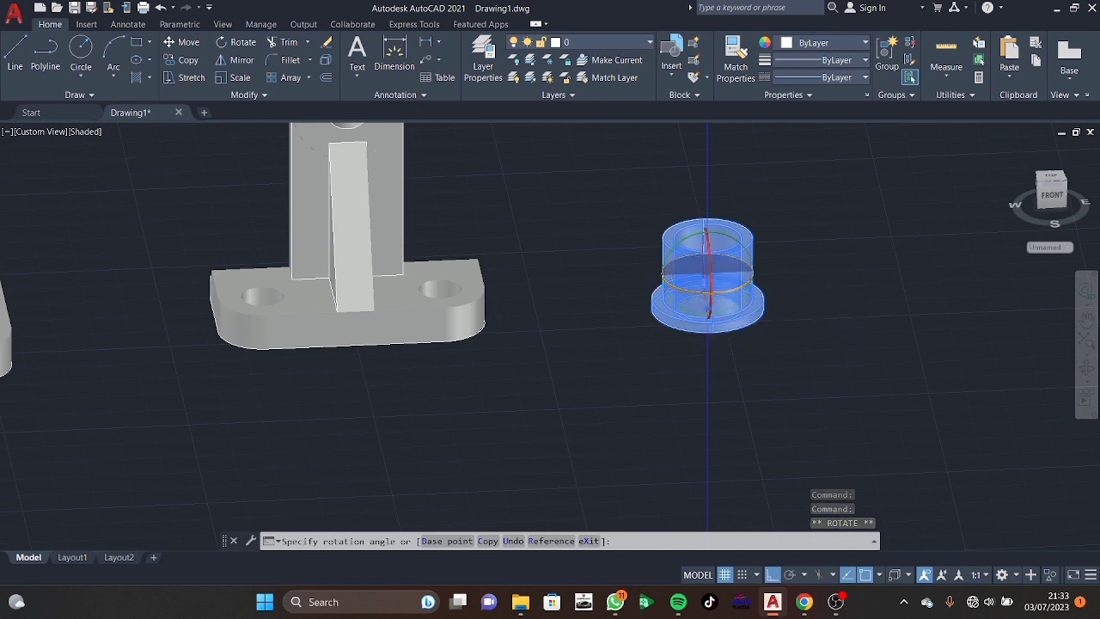
{"action": "left_click", "coordinate": [724, 295]}
{"action": "key", "text": "Escape"}
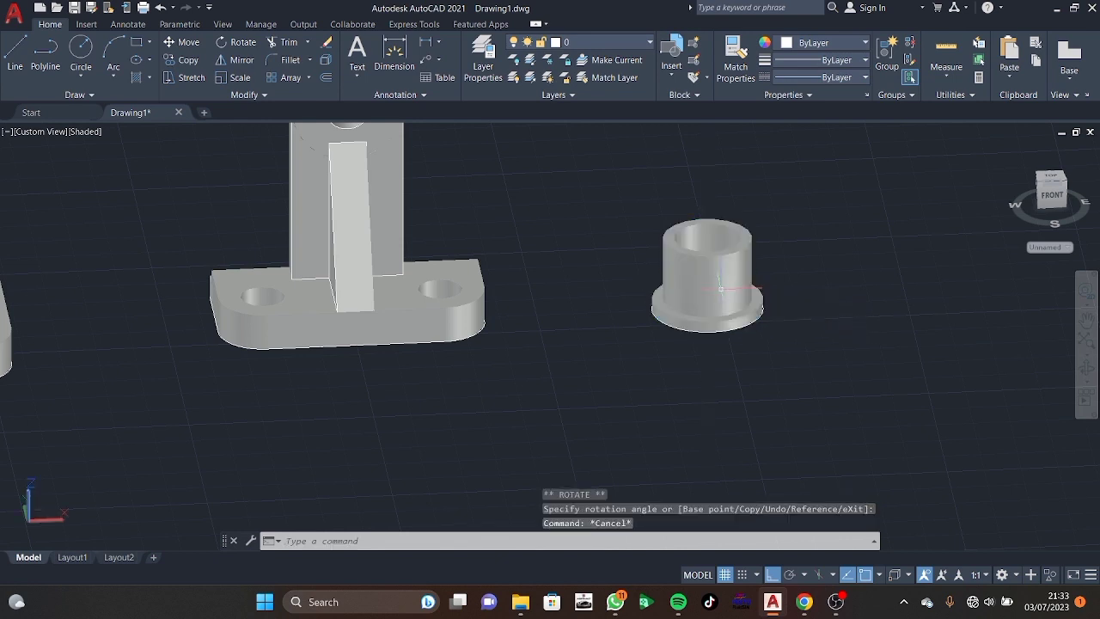
{"action": "left_click", "coordinate": [696, 298]}
{"action": "left_click", "coordinate": [695, 298]}
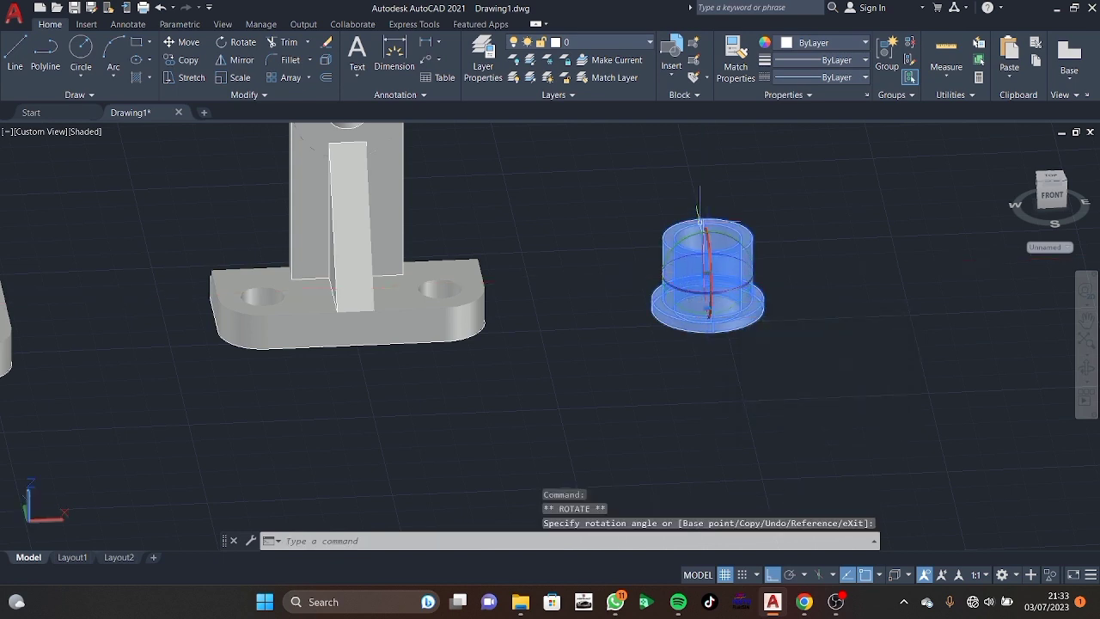
{"action": "left_click", "coordinate": [711, 250]}
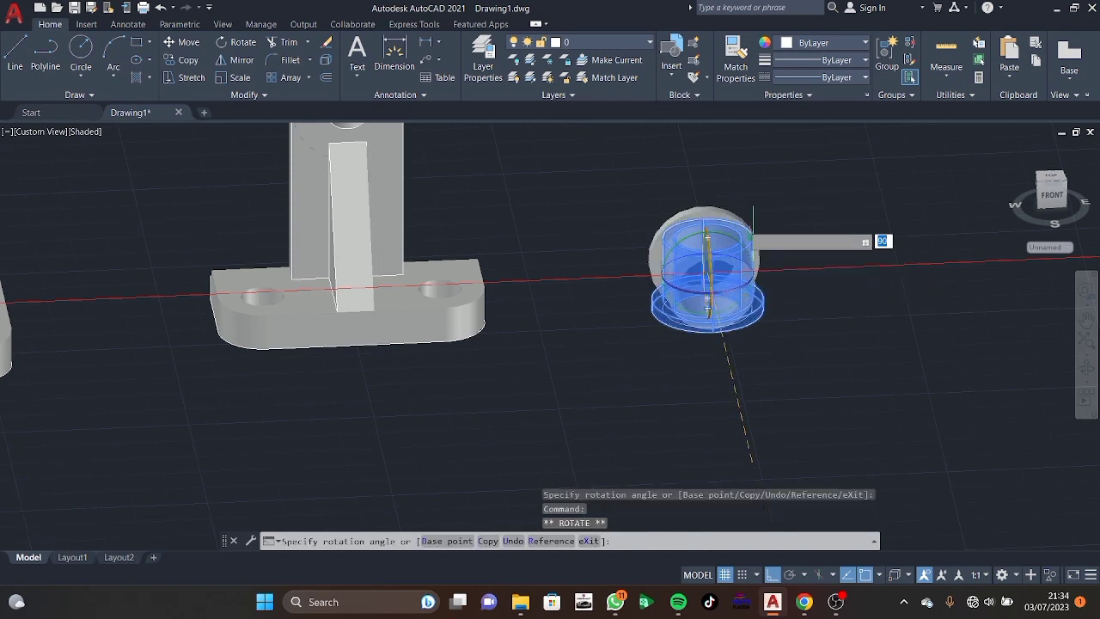
{"action": "left_click", "coordinate": [706, 158]}
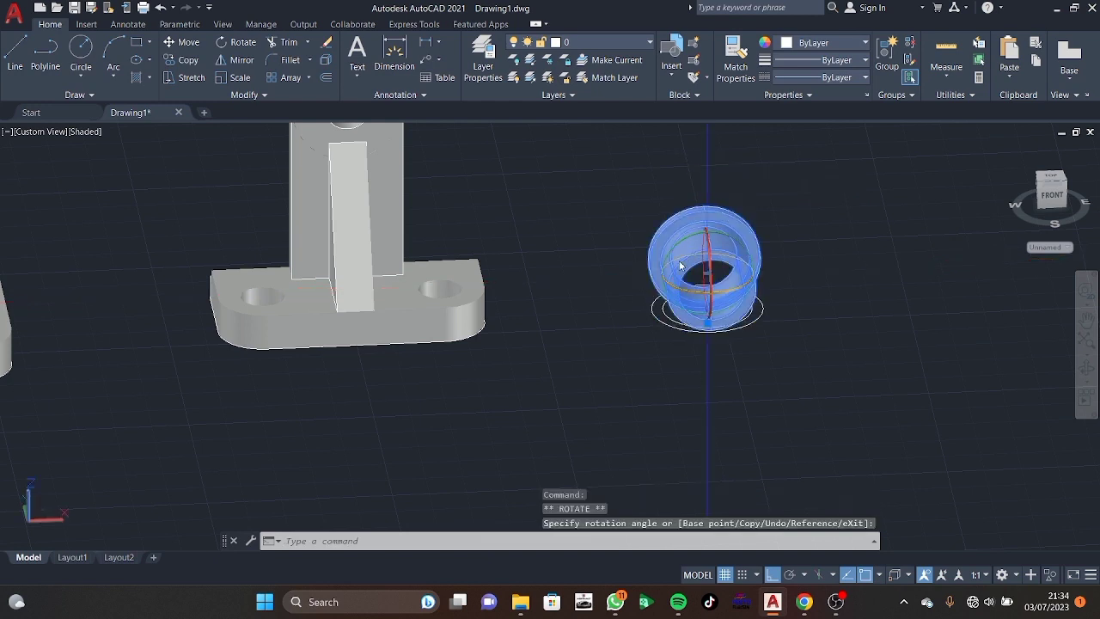
Rotate the bushing a further 270° about a different axis so it lies horizontal.
{"action": "left_click", "coordinate": [664, 286]}
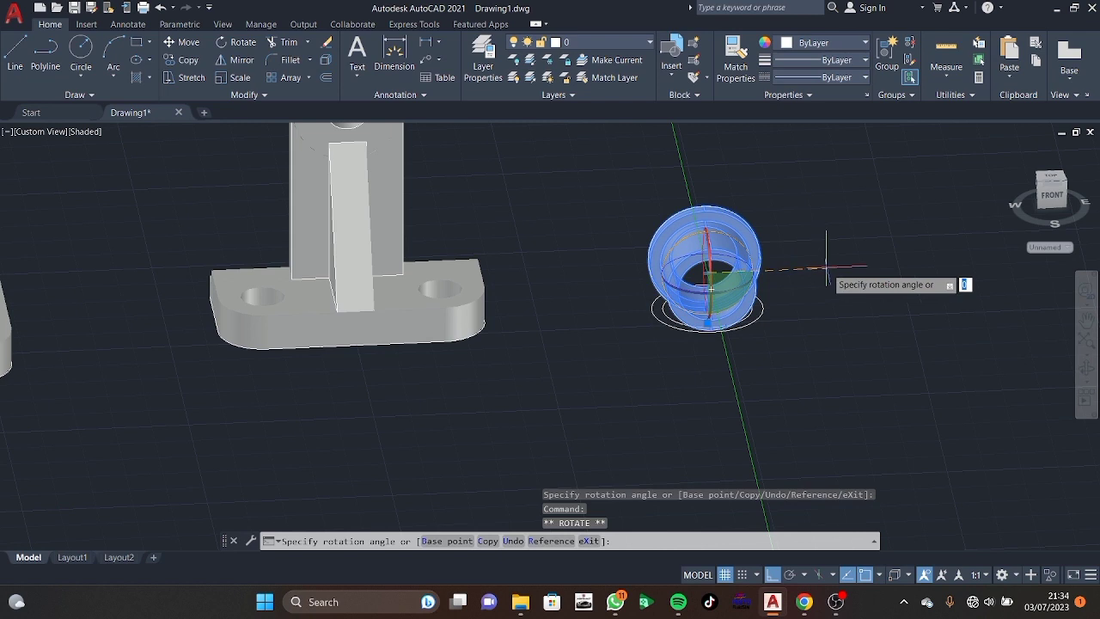
{"action": "key", "text": "Escape"}
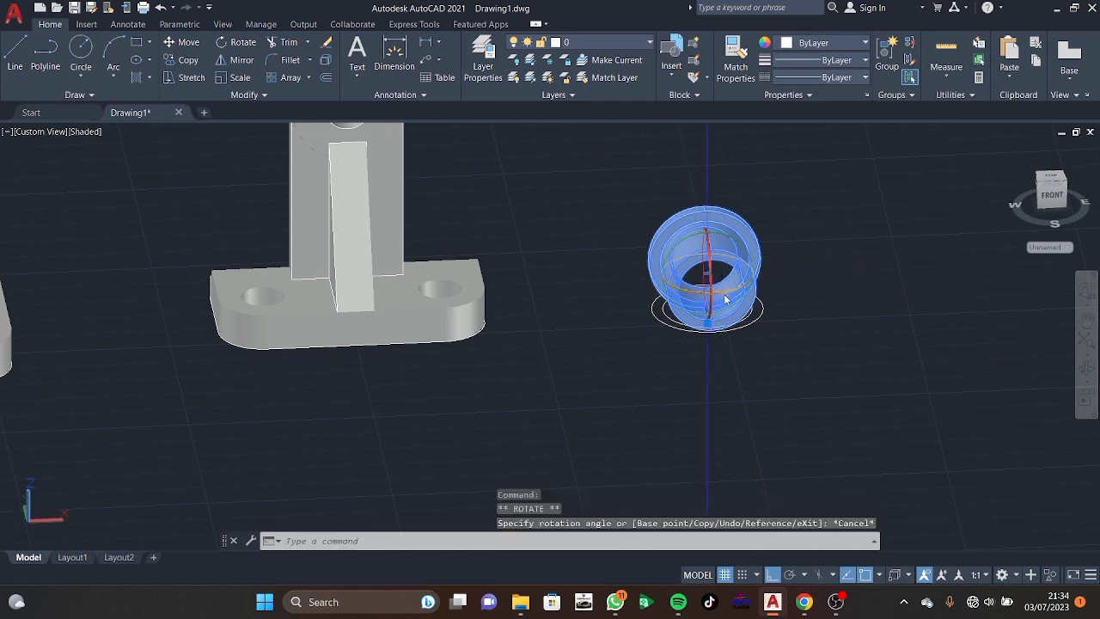
{"action": "left_click", "coordinate": [722, 296]}
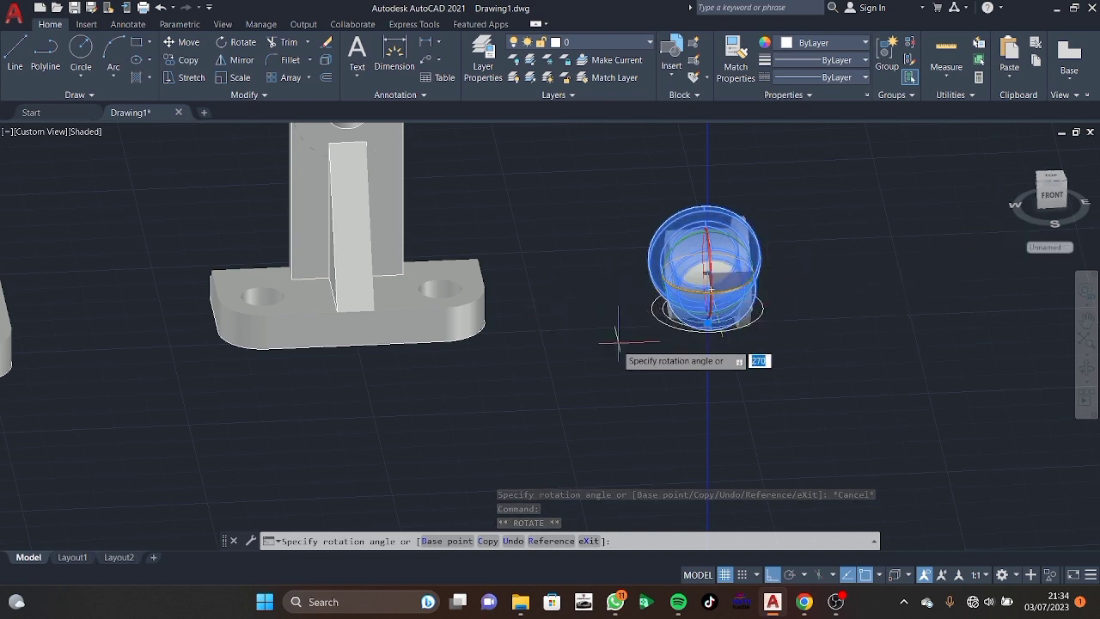
{"action": "left_click", "coordinate": [592, 336]}
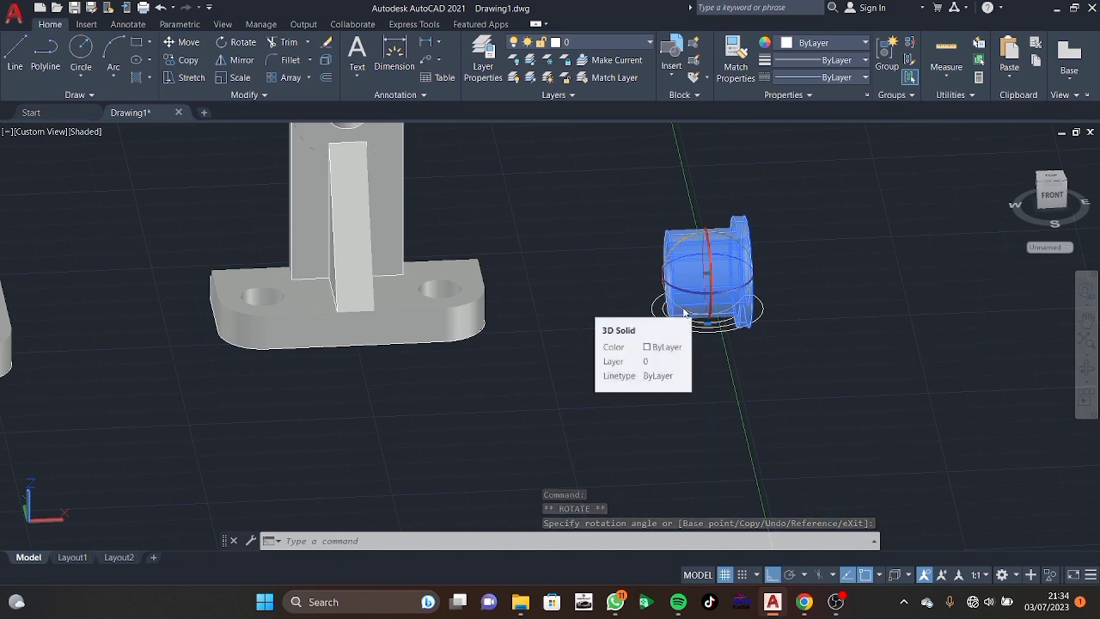
{"action": "key", "text": "Escape"}
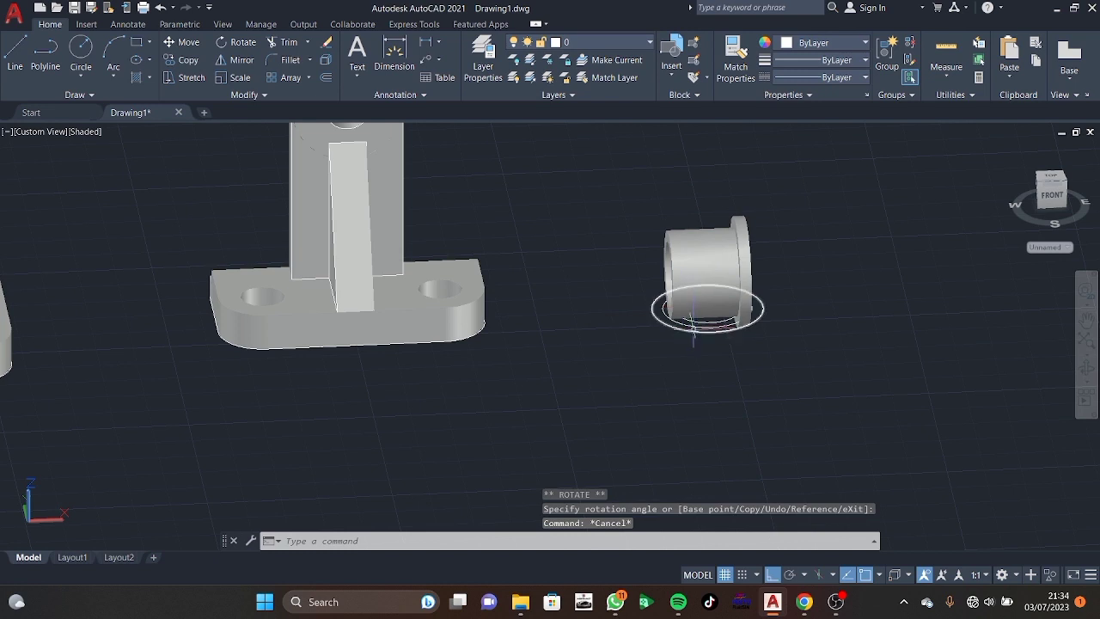
MOVE the bushing further to the left.
{"action": "left_click", "coordinate": [726, 275]}
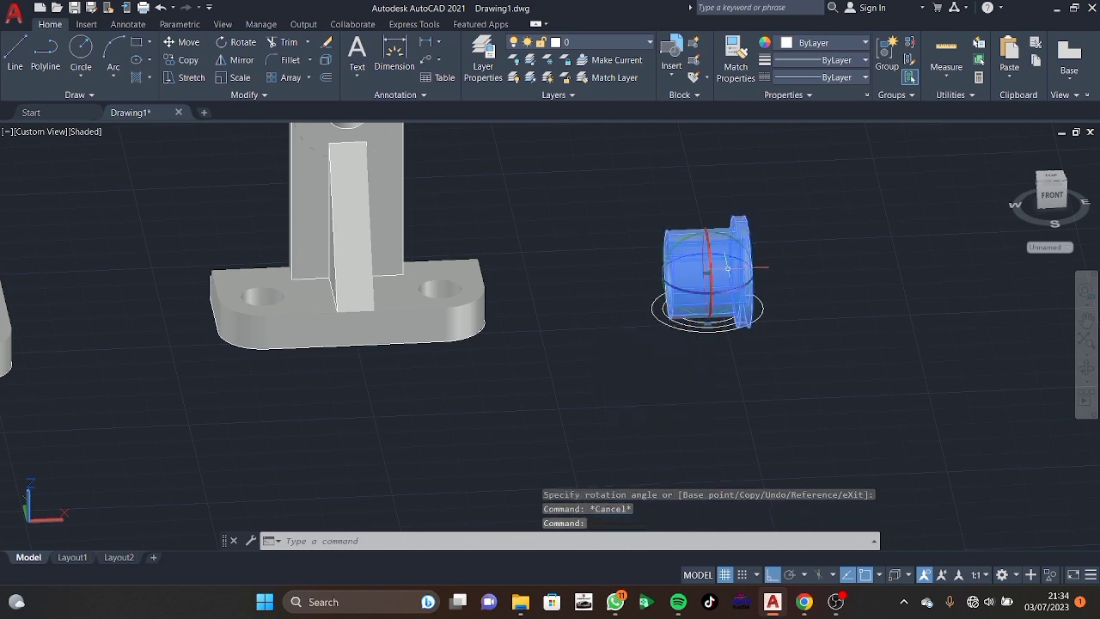
{"action": "type", "text": "M"}
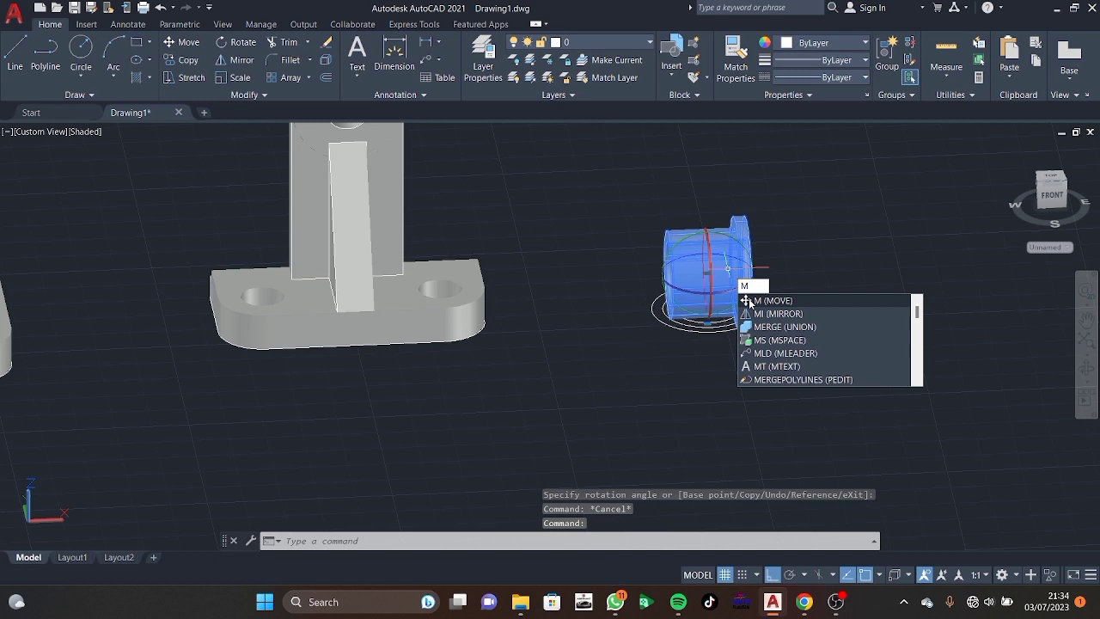
{"action": "key", "text": "Return"}
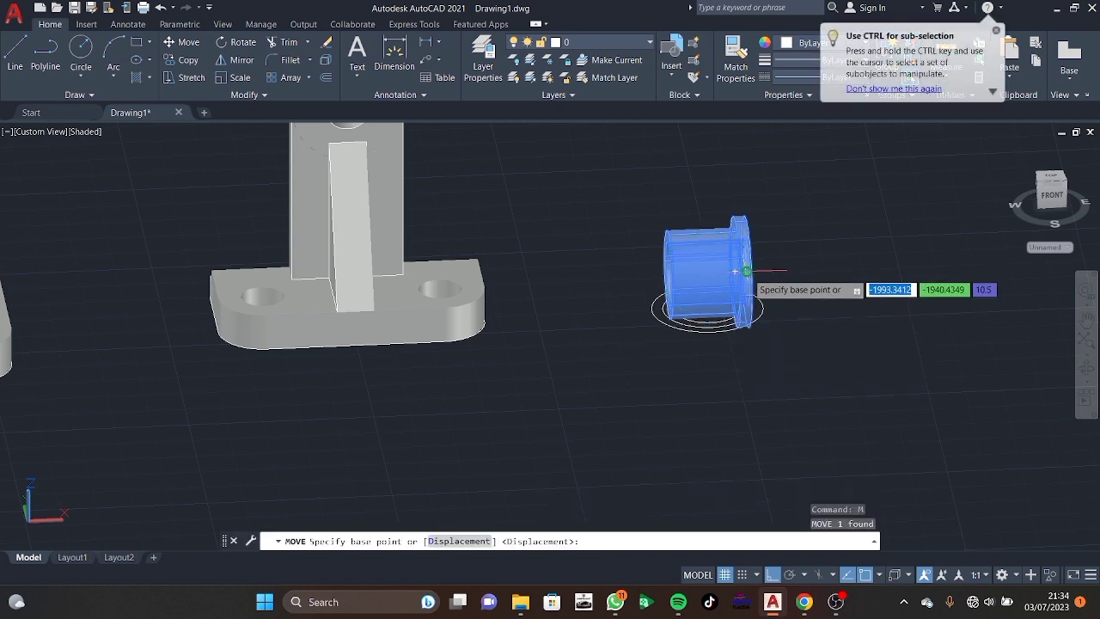
{"action": "left_click", "coordinate": [735, 272]}
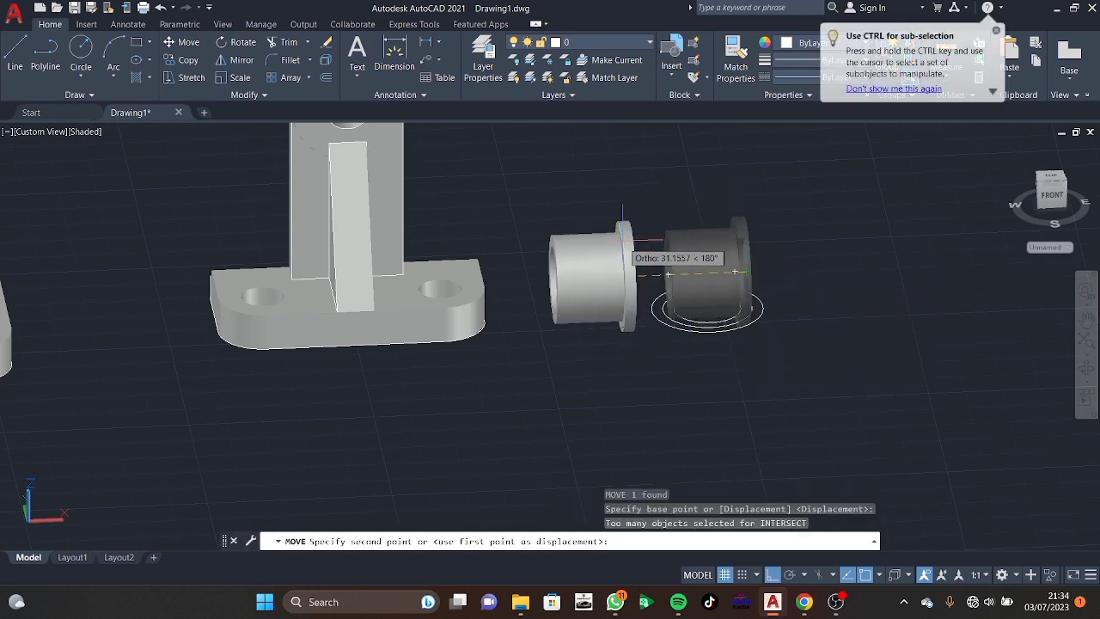
{"action": "key", "text": "Escape"}
Erase the leftover ring outlines and check the Belt Roller Support reference drawing.
{"action": "left_click_drag", "start_coordinate": [765, 228], "coordinate": [803, 309]}
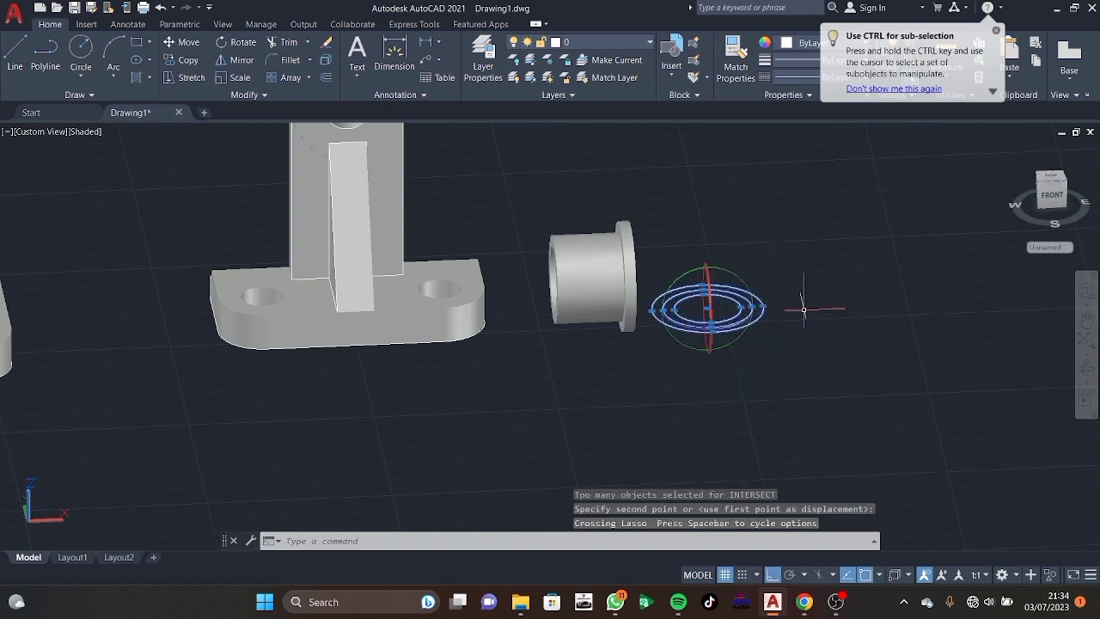
{"action": "key", "text": "Delete"}
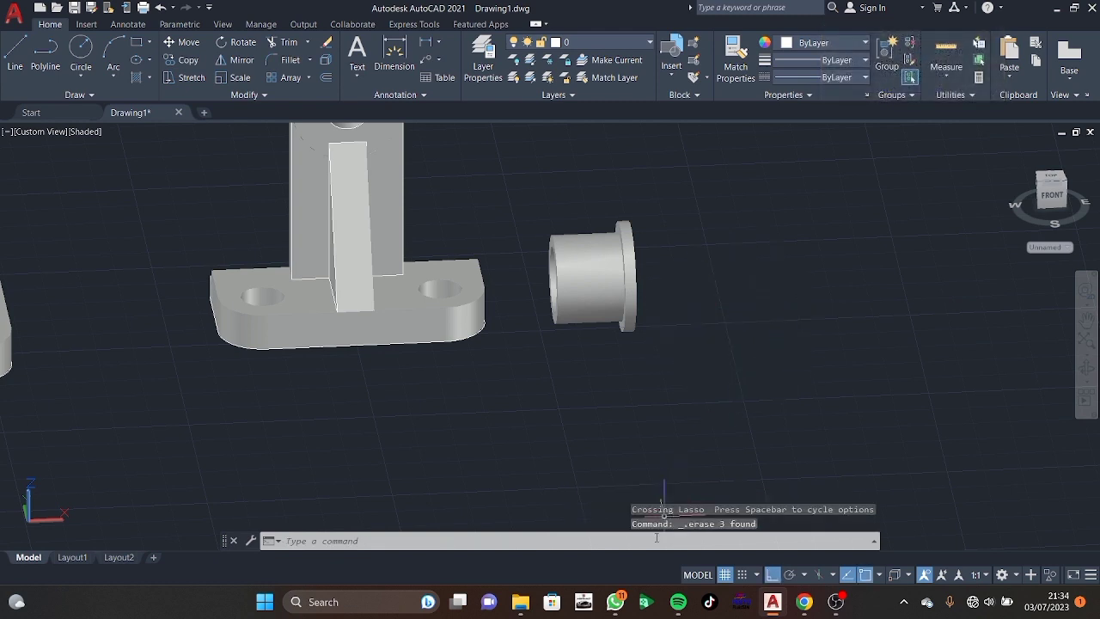
{"action": "mouse_move", "coordinate": [615, 601]}
{"action": "left_click", "coordinate": [620, 554]}
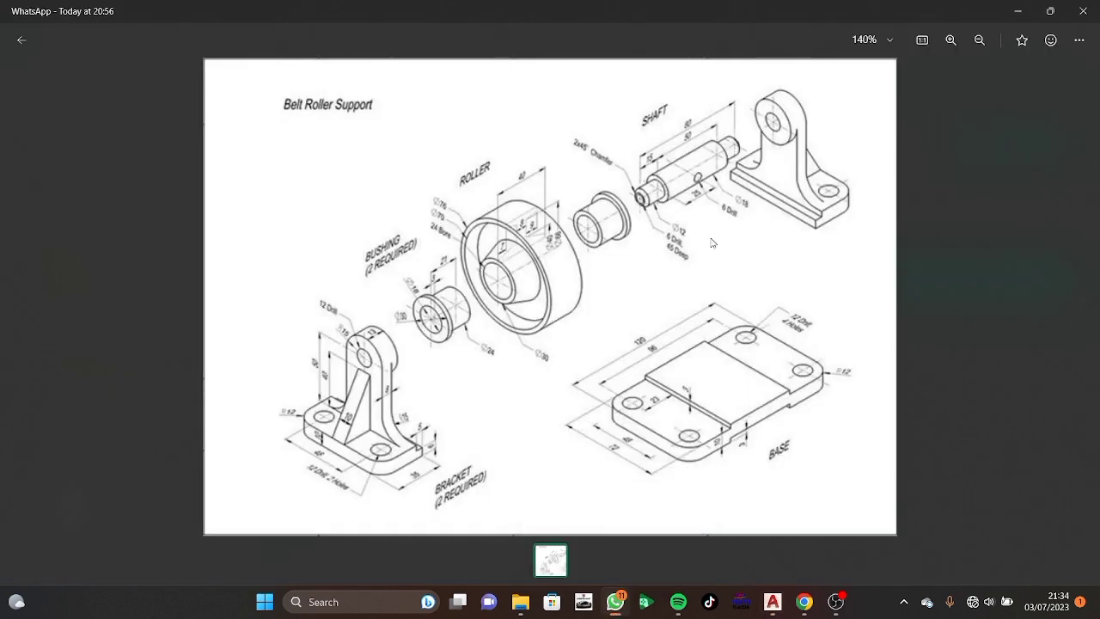
{"action": "mouse_move", "coordinate": [772, 601]}
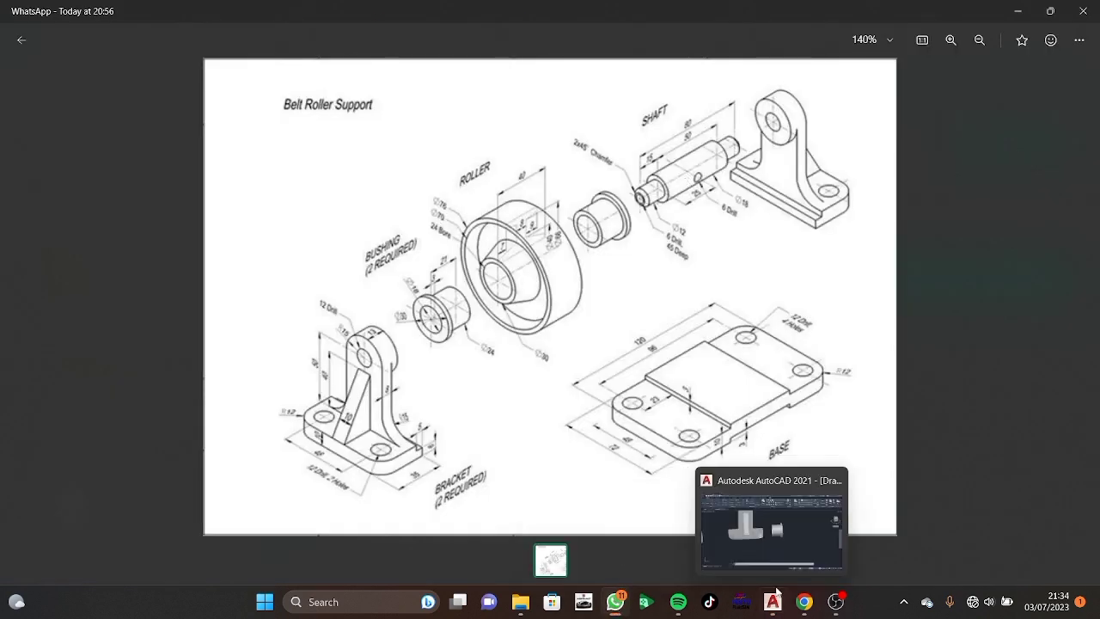
{"action": "left_click", "coordinate": [773, 535]}
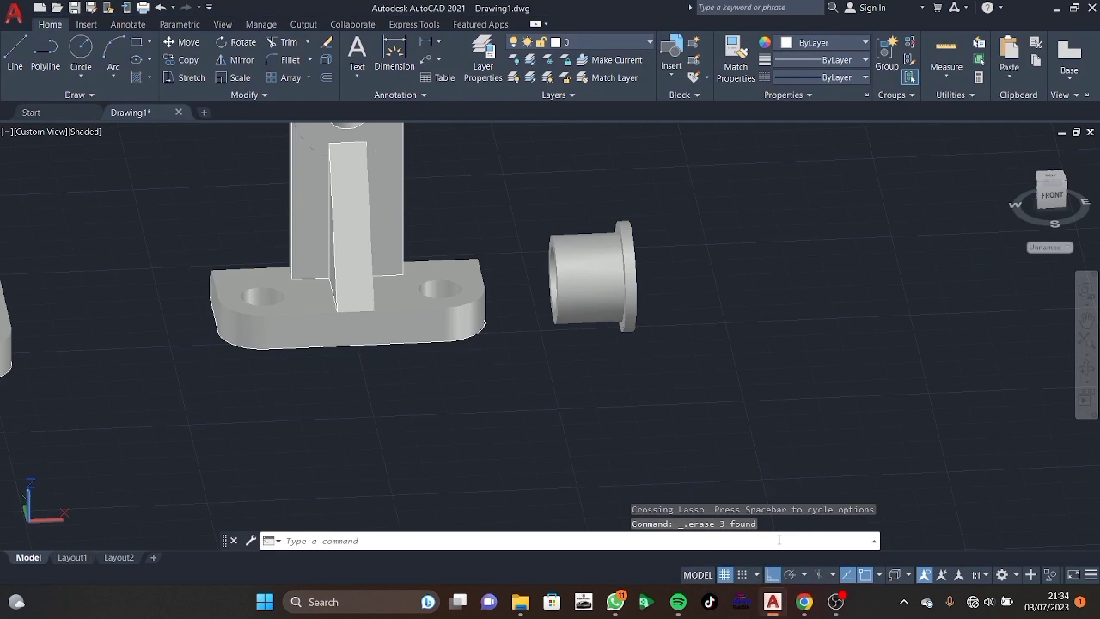
Set the Top view with the 2D Wireframe visual style.
{"action": "mouse_move", "coordinate": [1074, 184]}
{"action": "left_click", "coordinate": [1049, 177]}
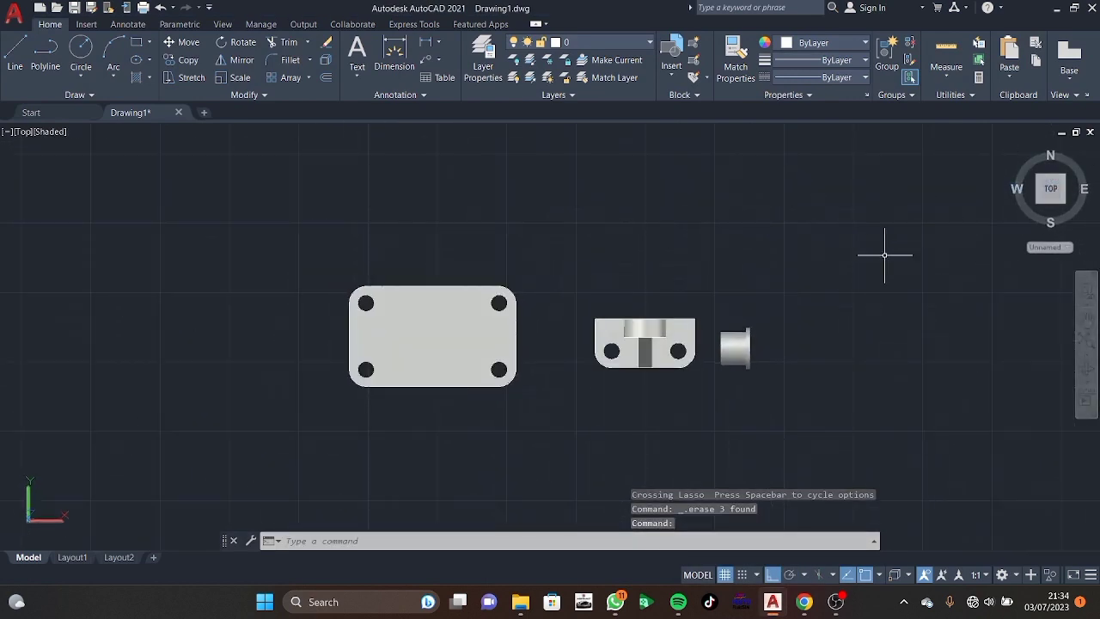
{"action": "left_click", "coordinate": [50, 133]}
{"action": "left_click", "coordinate": [76, 170]}
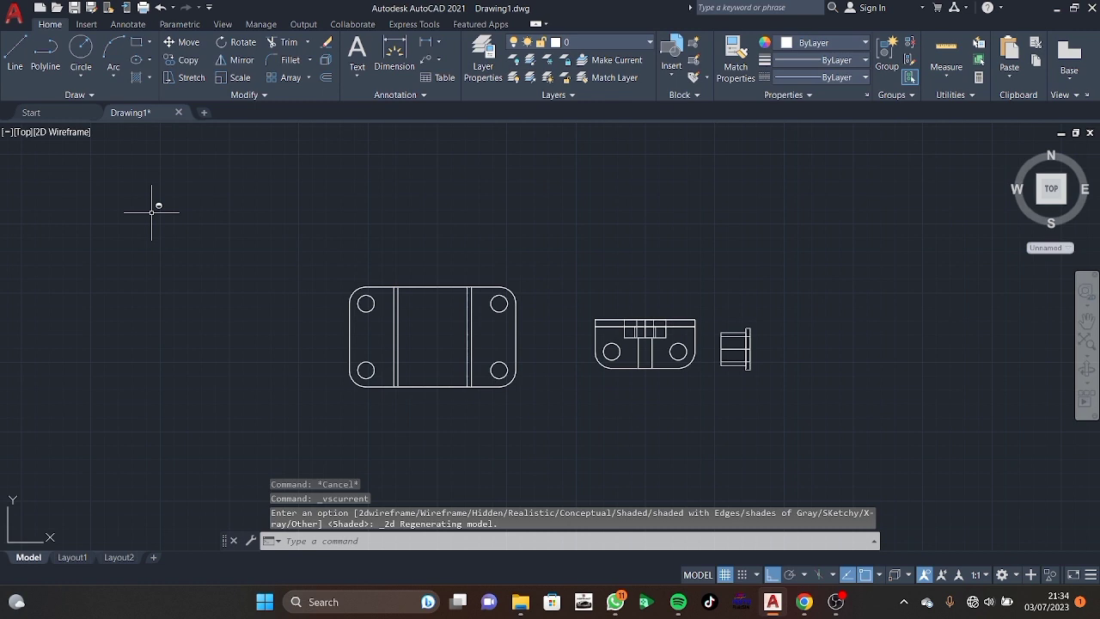
{"action": "type", "text": "d"}
Draw a radius-6 circle to the right of the parts.
{"action": "key", "text": "Return"}
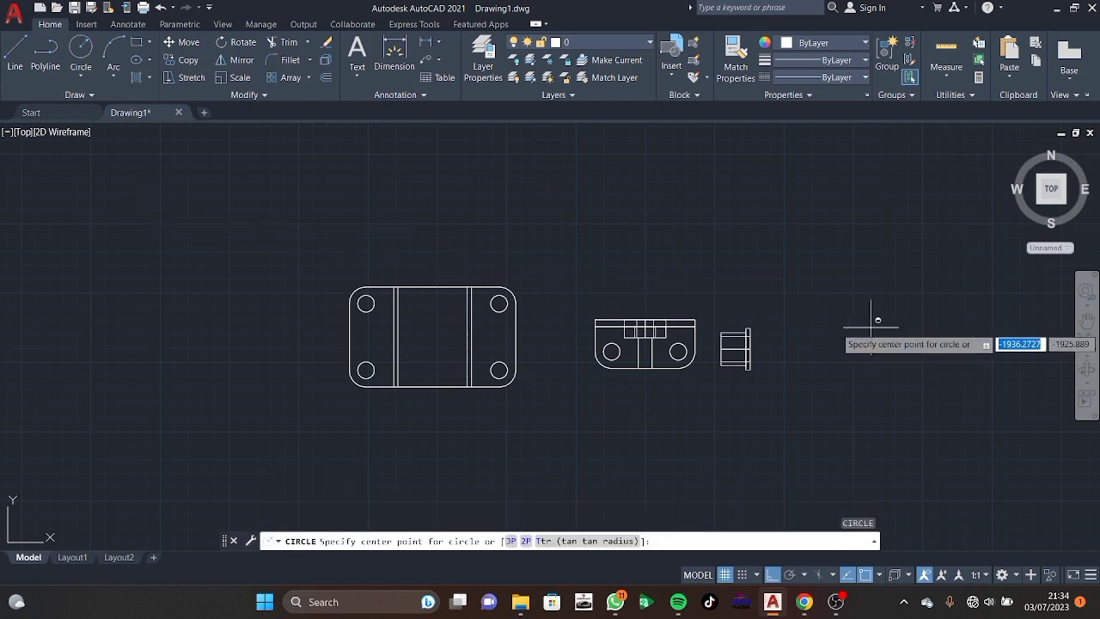
{"action": "left_click", "coordinate": [853, 304]}
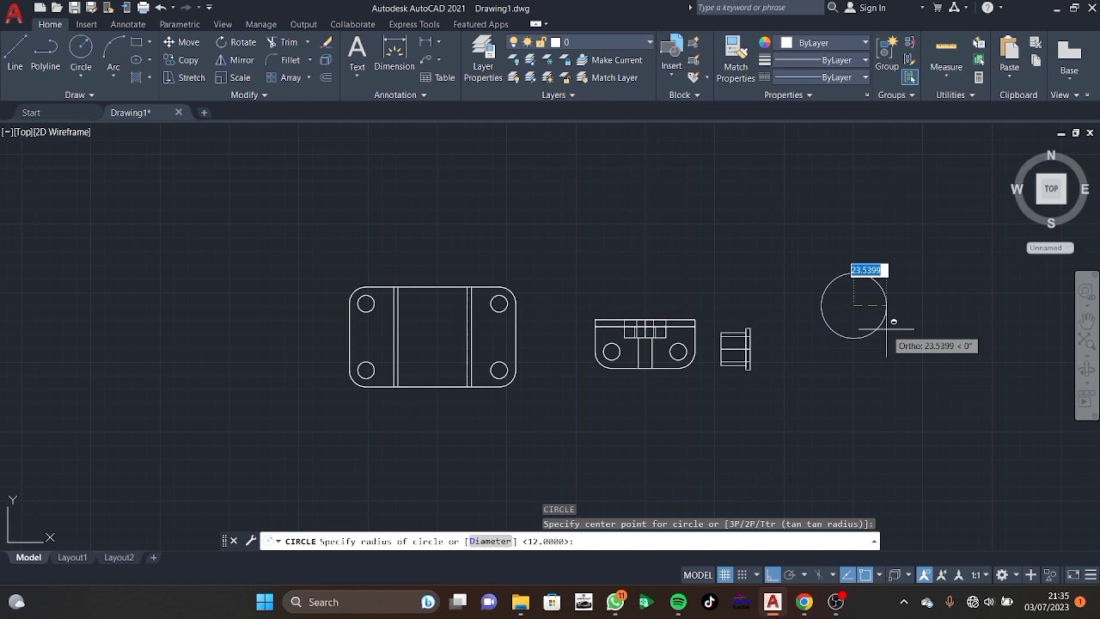
{"action": "type", "text": "6"}
{"action": "key", "text": "Return"}
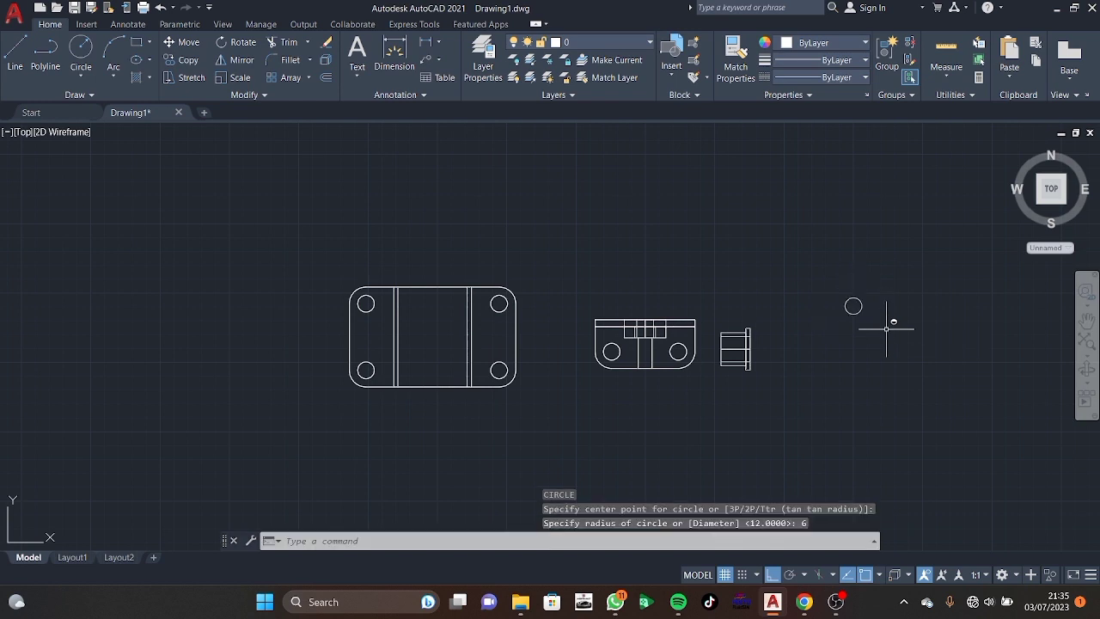
{"action": "scroll", "coordinate": [886, 328], "scroll_direction": "up", "scroll_amount": 4}
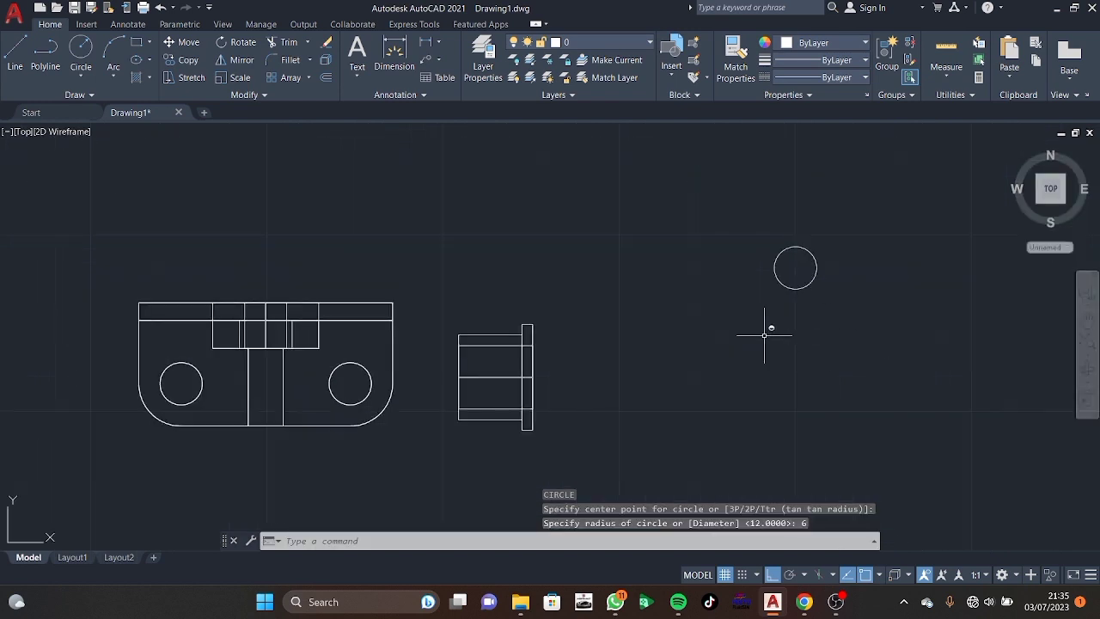
Add concentric circles of radius 3 and 9 at the same centre.
{"action": "key", "text": "Return"}
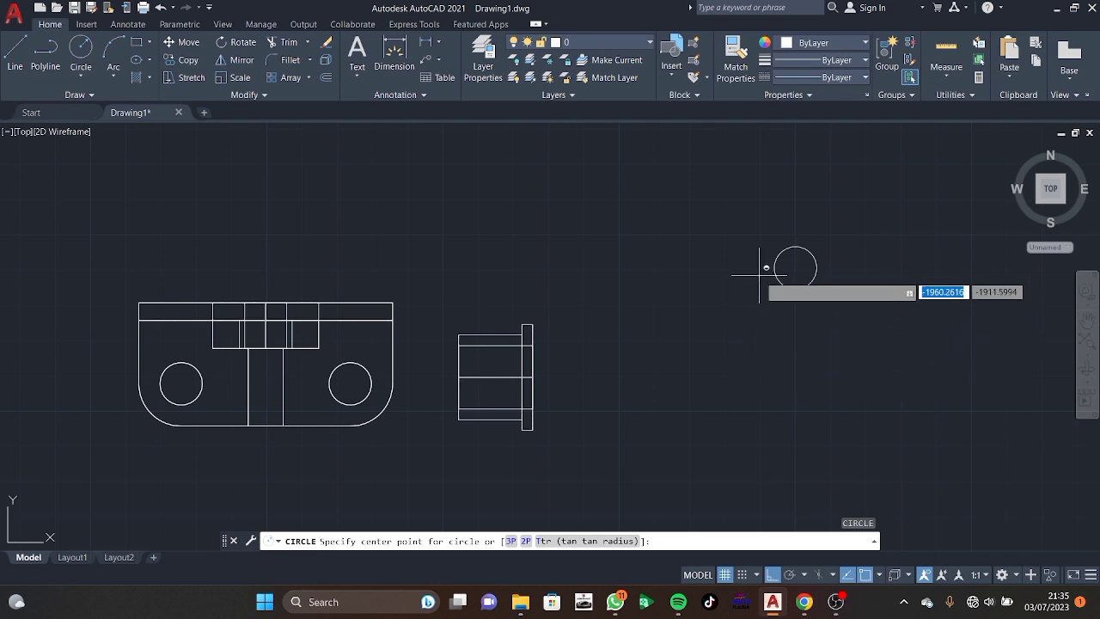
{"action": "left_click", "coordinate": [796, 268]}
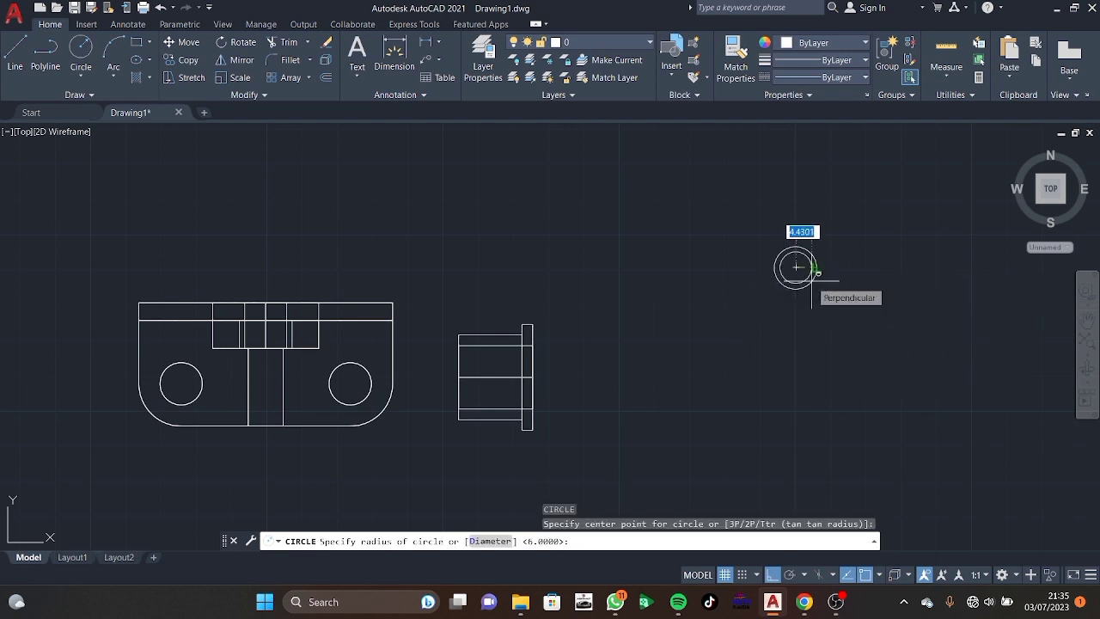
{"action": "type", "text": "3"}
{"action": "key", "text": "Return"}
{"action": "type", "text": "c"}
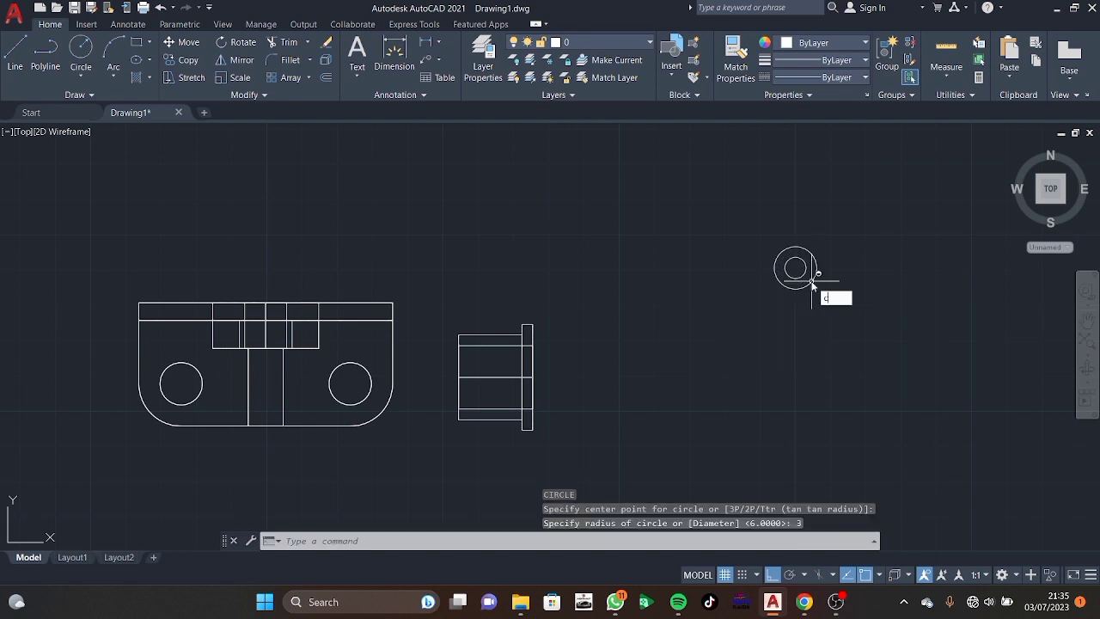
{"action": "key", "text": "Return"}
{"action": "left_click", "coordinate": [795, 267]}
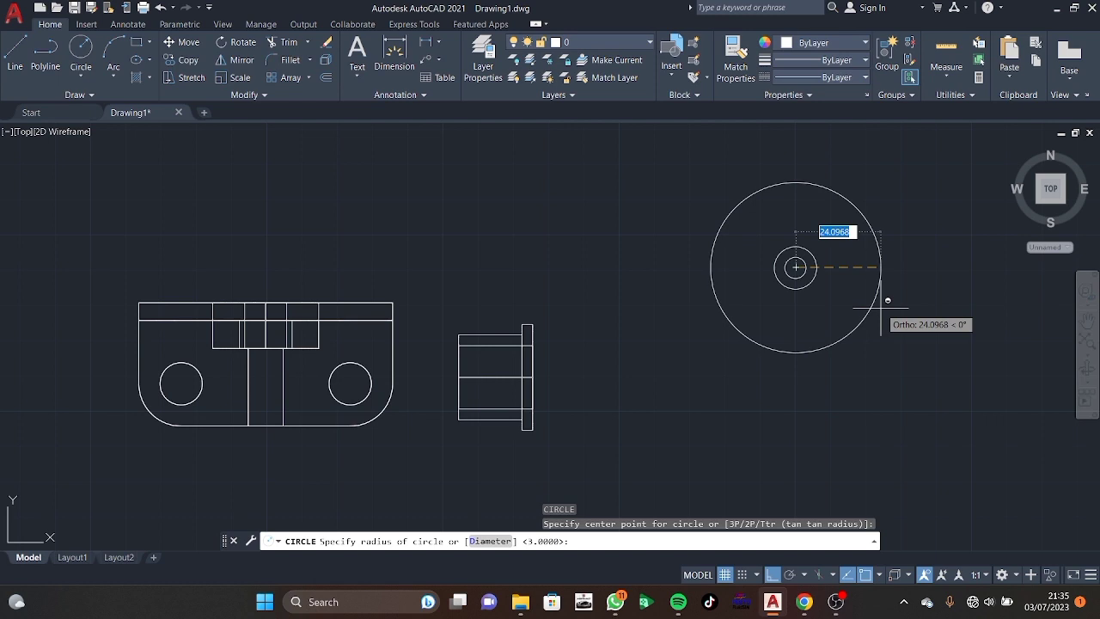
{"action": "type", "text": "9"}
{"action": "key", "text": "Return"}
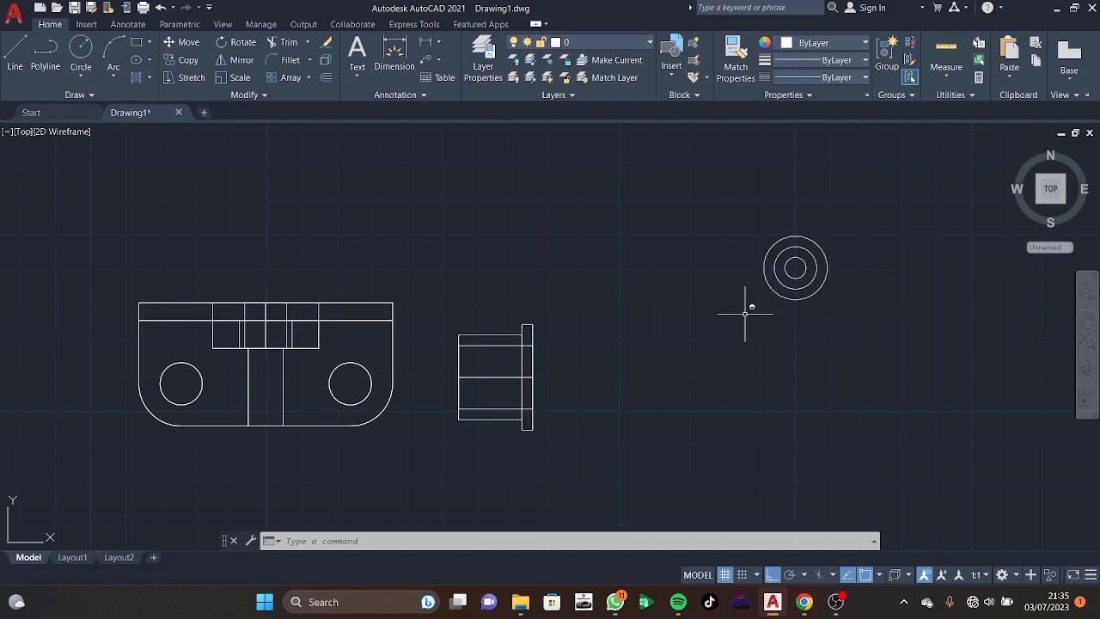
{"action": "mouse_move", "coordinate": [683, 390]}
{"action": "middle_mouse_down"}
{"action": "mouse_move", "coordinate": [685, 355]}
{"action": "mouse_move", "coordinate": [718, 295]}
{"action": "mouse_move", "coordinate": [709, 265]}
{"action": "middle_mouse_up"}
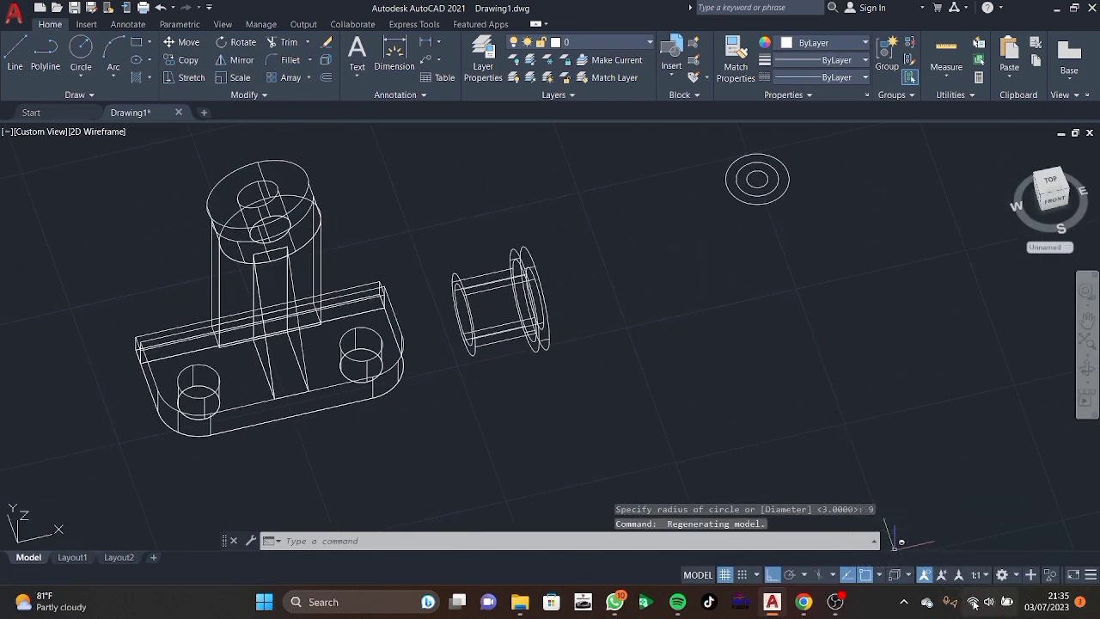
Turn Wi-Fi off from the Windows quick settings panel.
{"action": "left_click", "coordinate": [1005, 608]}
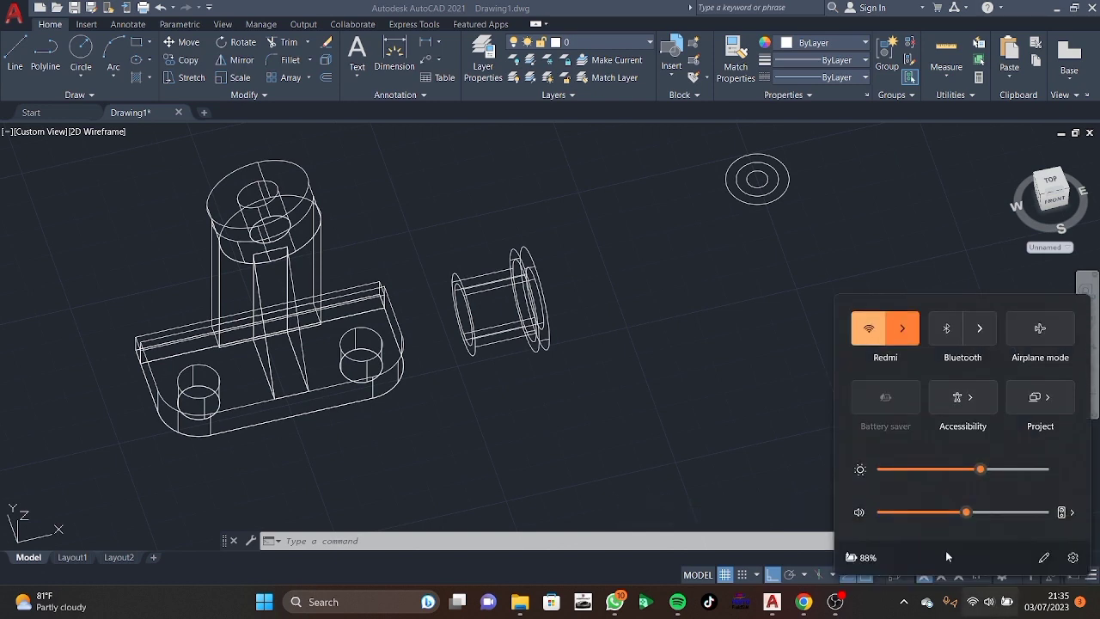
{"action": "left_click", "coordinate": [867, 332]}
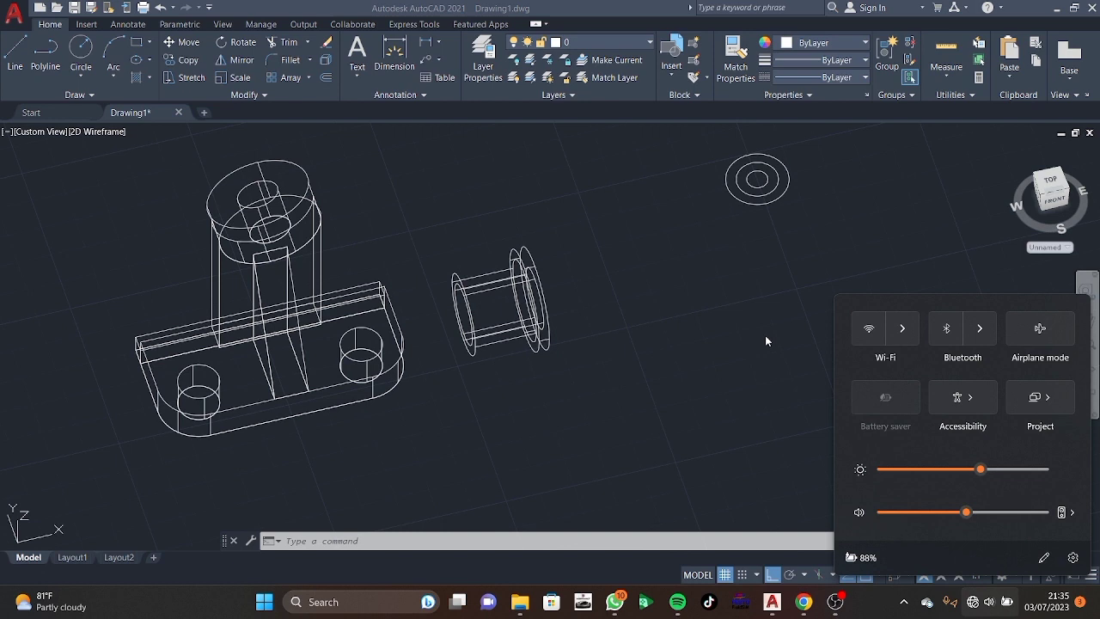
{"action": "left_click", "coordinate": [765, 335]}
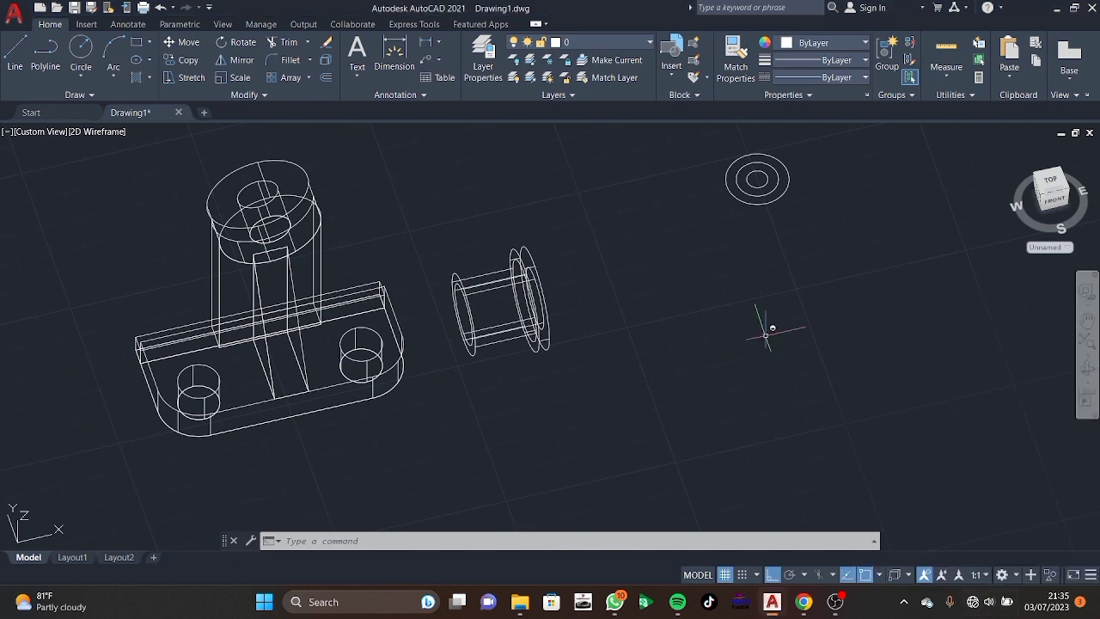
{"action": "type", "text": "PR"}
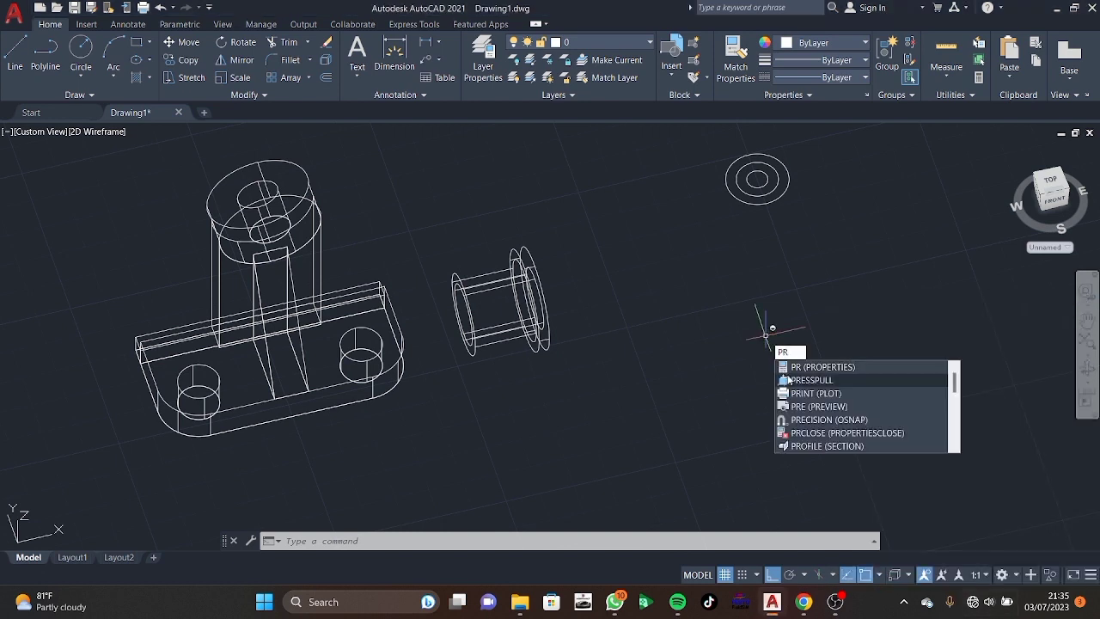
Press-pull the ring 15 high, then the circular face 50 high into a hollow shaft.
{"action": "left_click", "coordinate": [810, 381]}
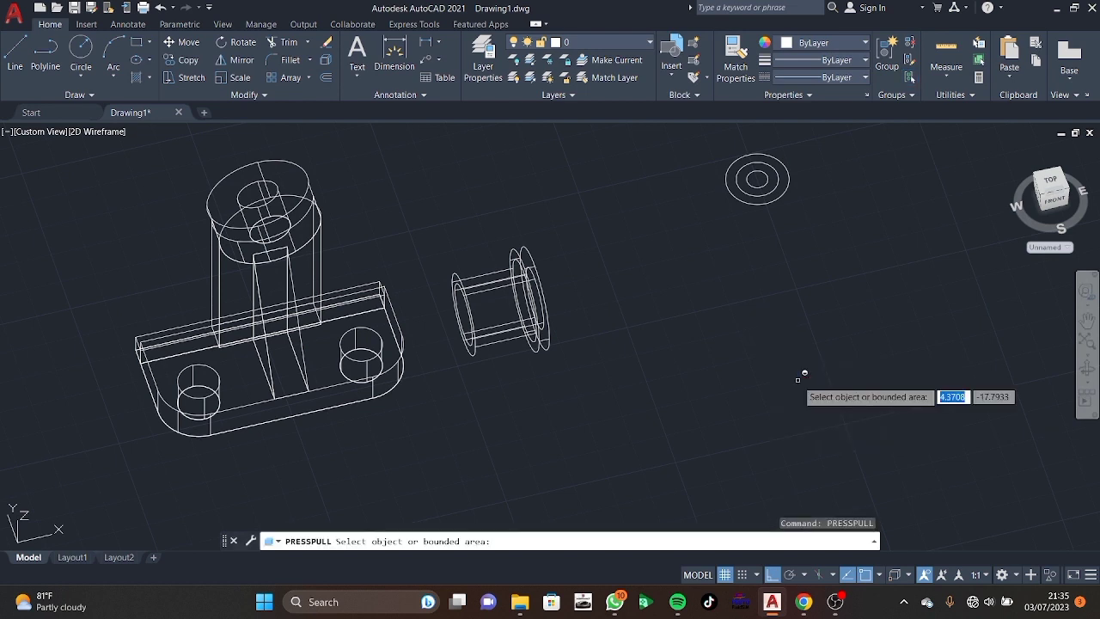
{"action": "left_click", "coordinate": [762, 180]}
{"action": "type", "text": "15"}
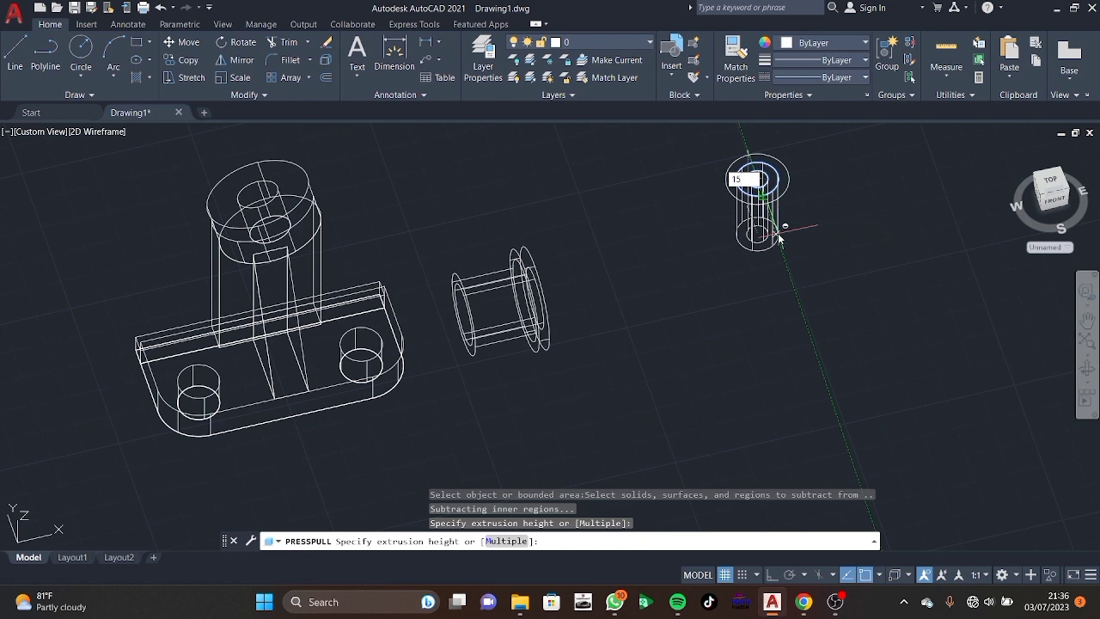
{"action": "key", "text": "Return"}
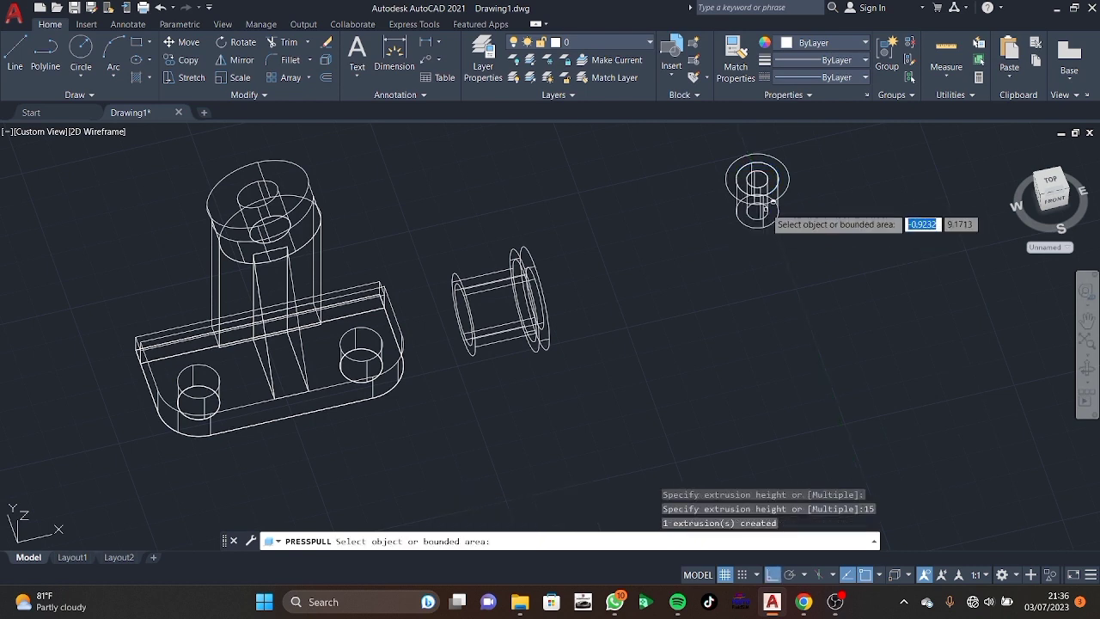
{"action": "middle_click_drag", "start_coordinate": [756, 179], "coordinate": [672, 355]}
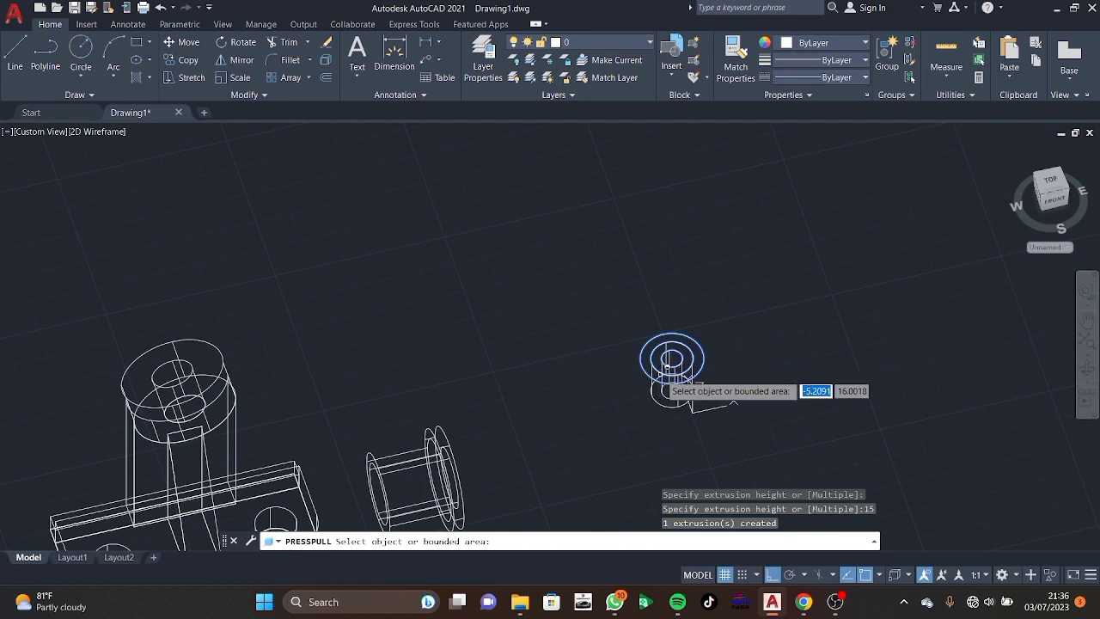
{"action": "left_click", "coordinate": [668, 368]}
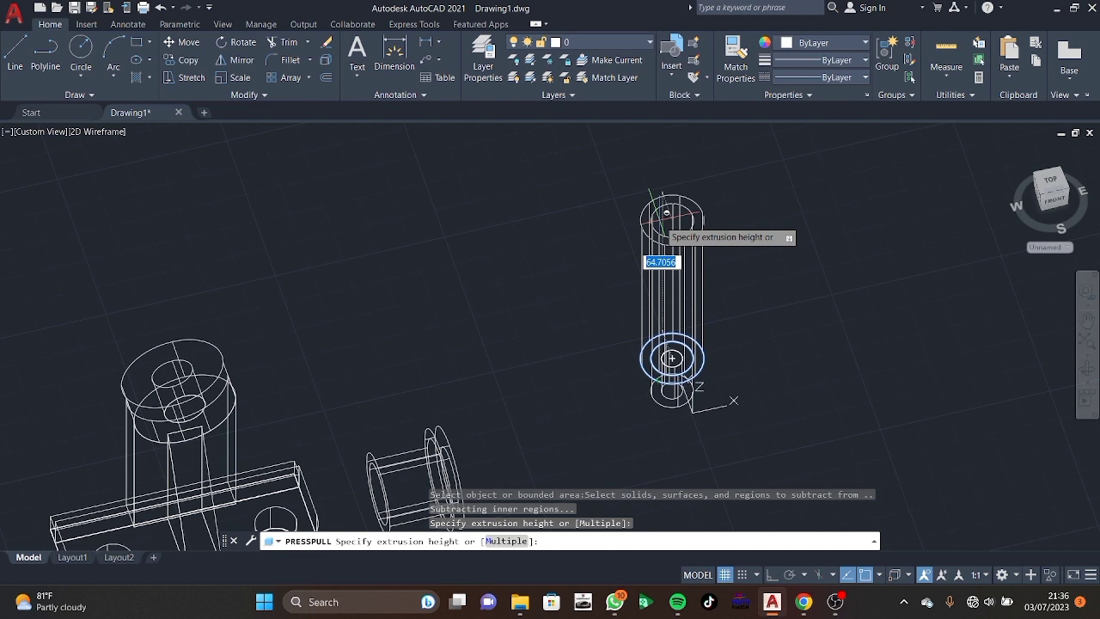
{"action": "key", "text": "Return"}
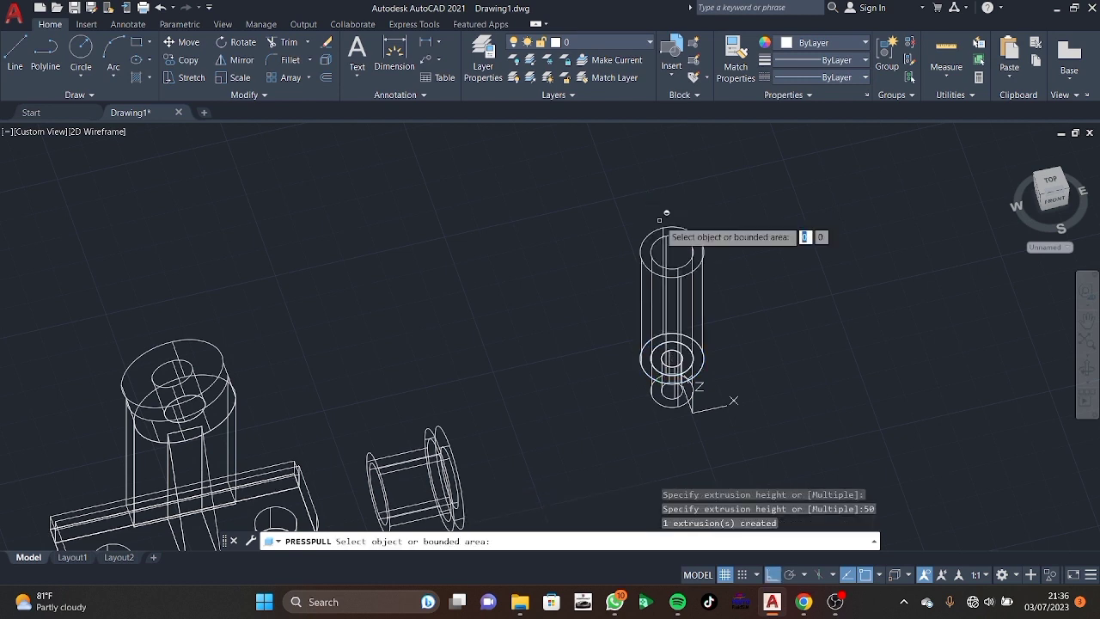
{"action": "key", "text": "Return"}
{"action": "left_click", "coordinate": [679, 391]}
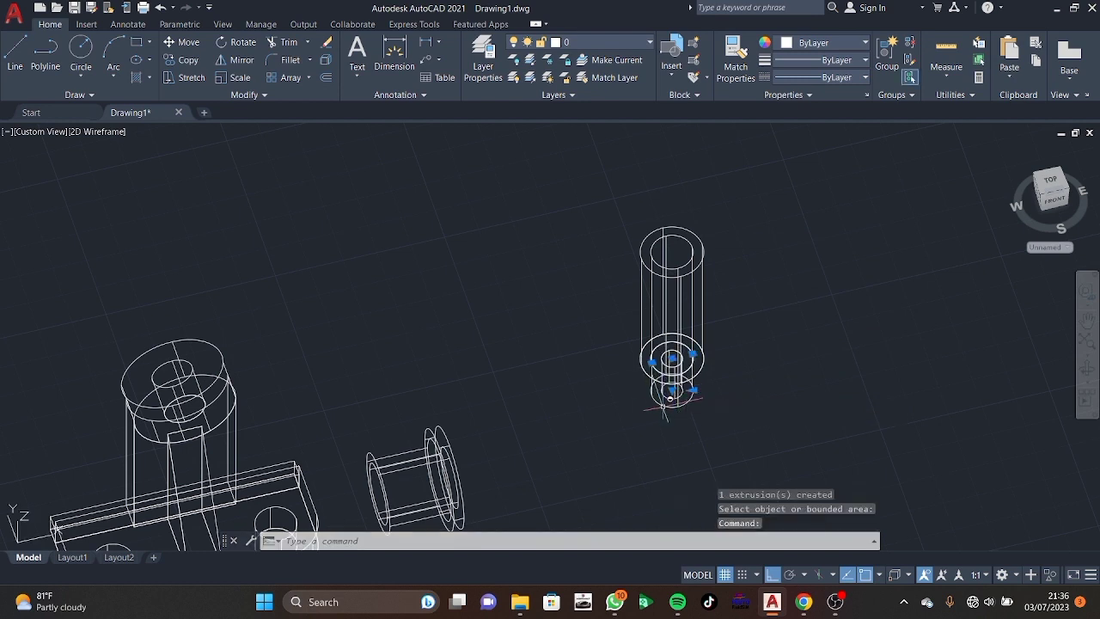
{"action": "key", "text": "Escape"}
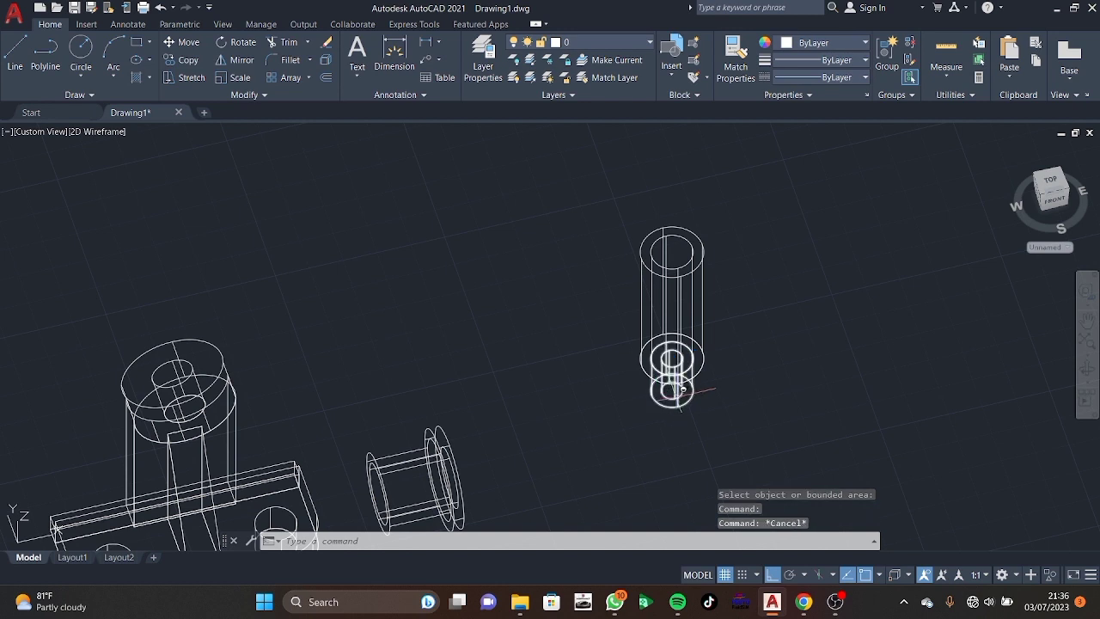
Copy the short lower cylinder 65 units straight up to the shaft's top end.
{"action": "left_click", "coordinate": [679, 391]}
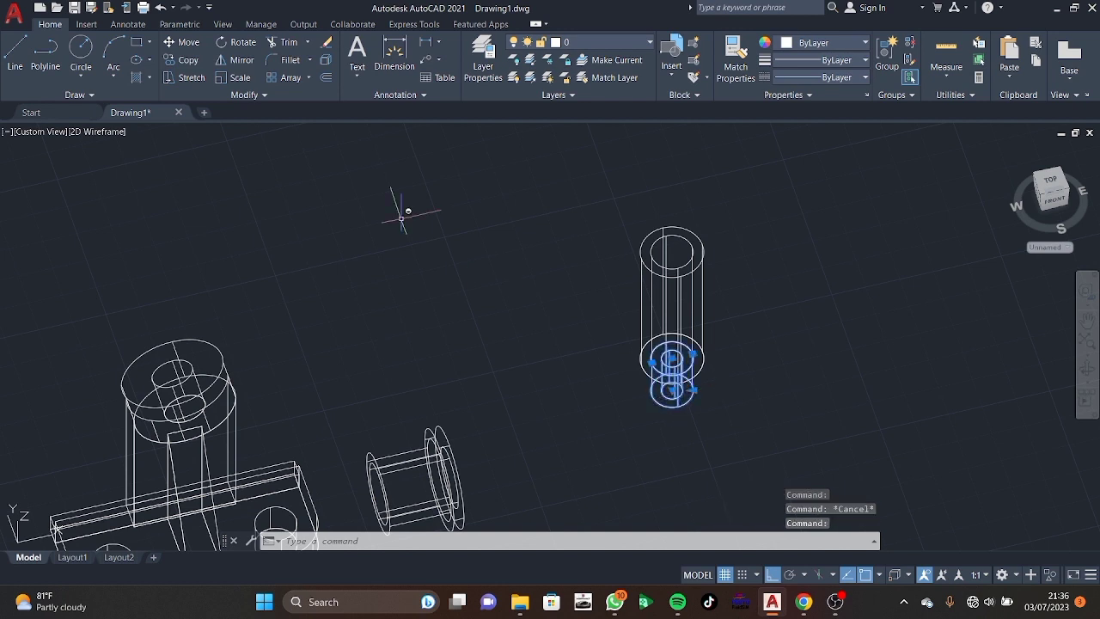
{"action": "left_click", "coordinate": [183, 60]}
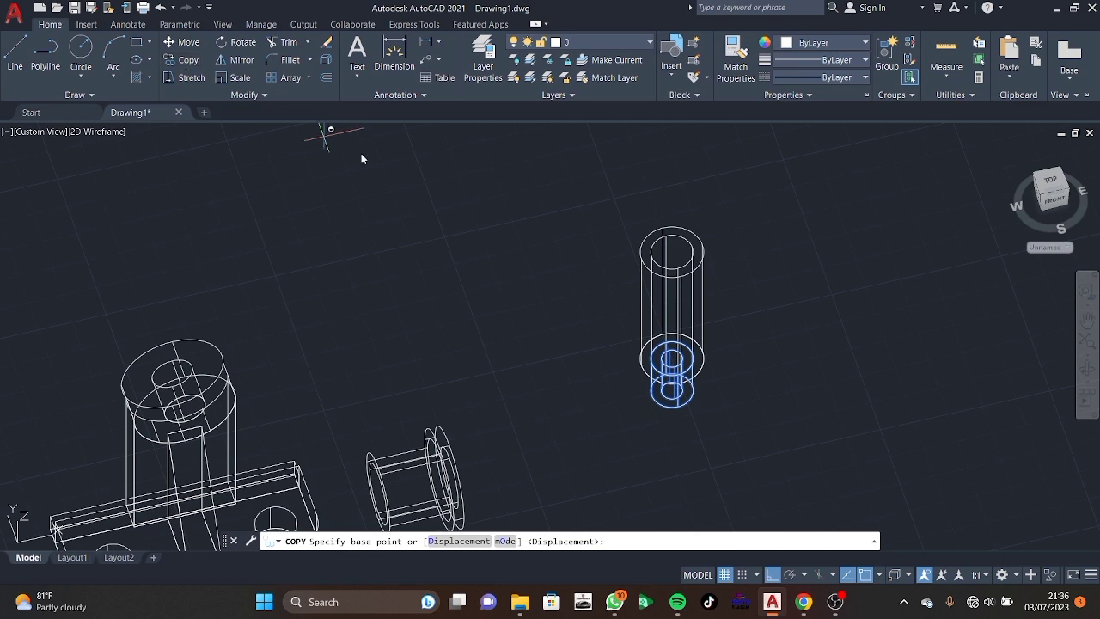
{"action": "left_click", "coordinate": [671, 391]}
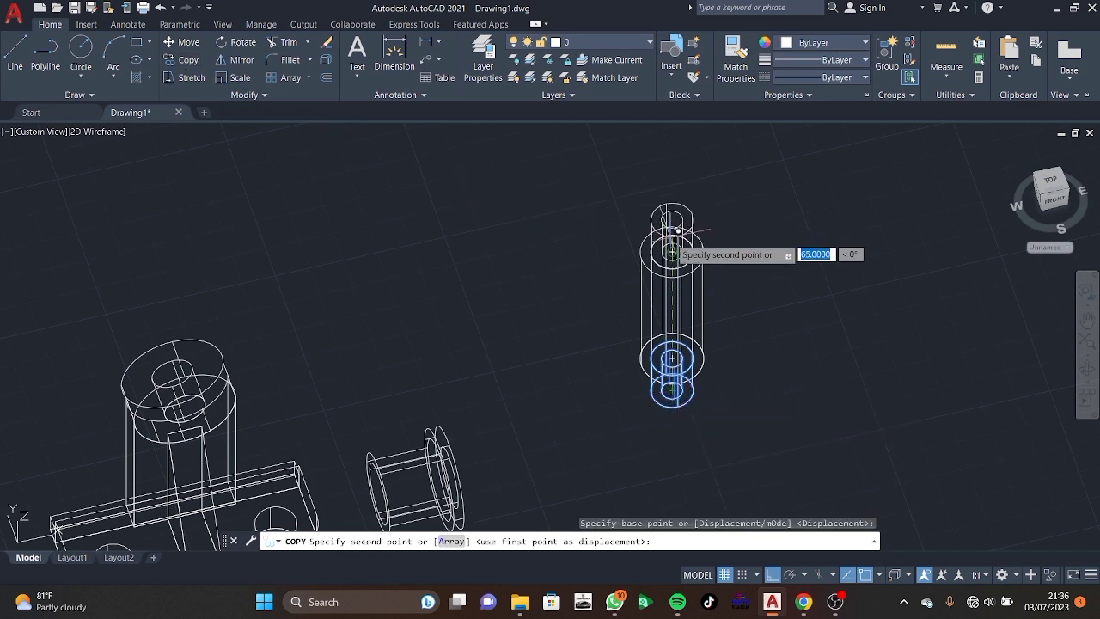
{"action": "left_click", "coordinate": [676, 248]}
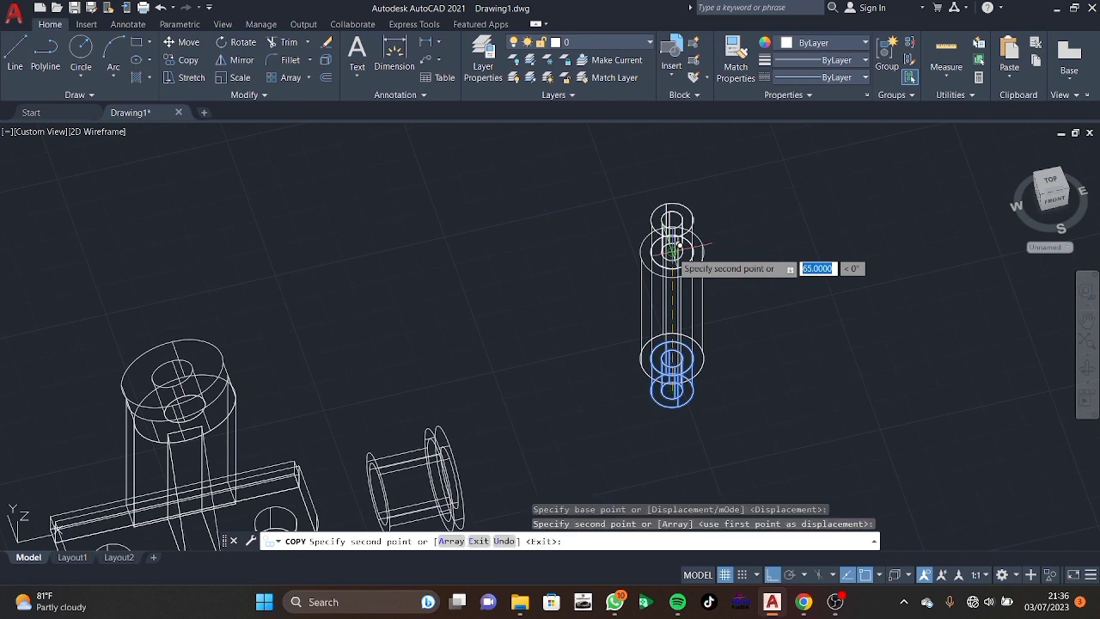
{"action": "key", "text": "Escape"}
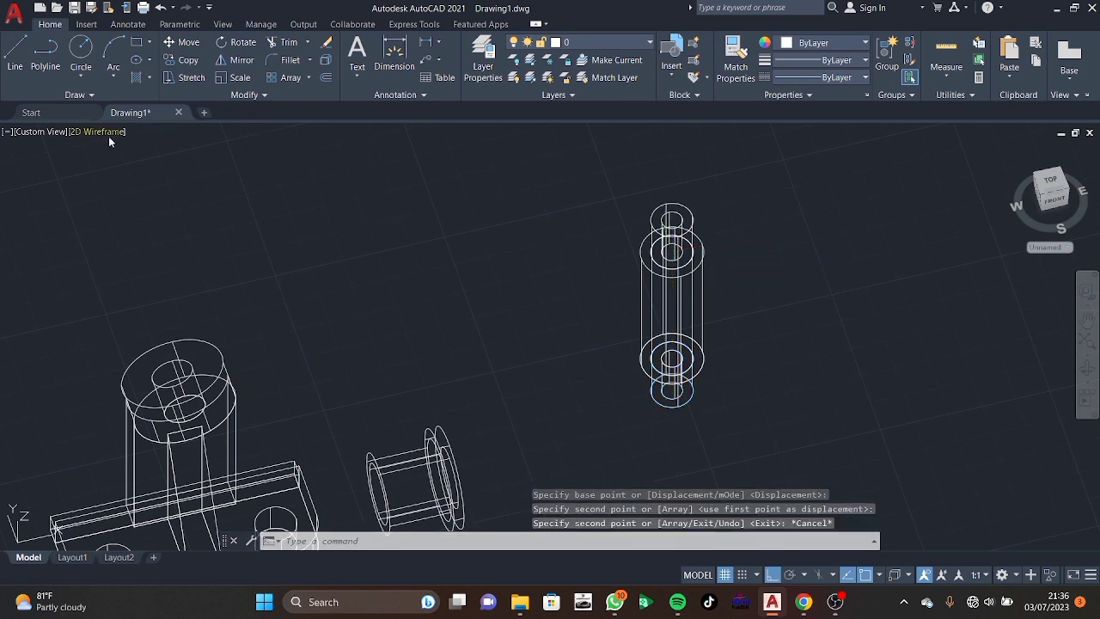
Shade the parts, switch to the 3D Basics workspace, and start Chamfer Edge.
{"action": "left_click", "coordinate": [108, 134]}
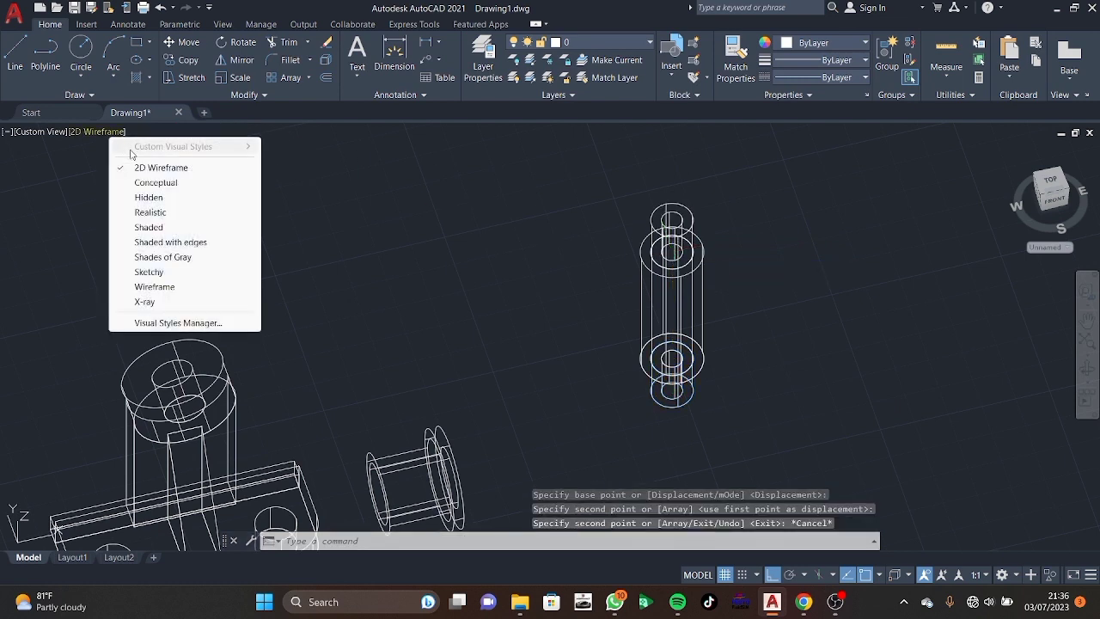
{"action": "left_click", "coordinate": [148, 228]}
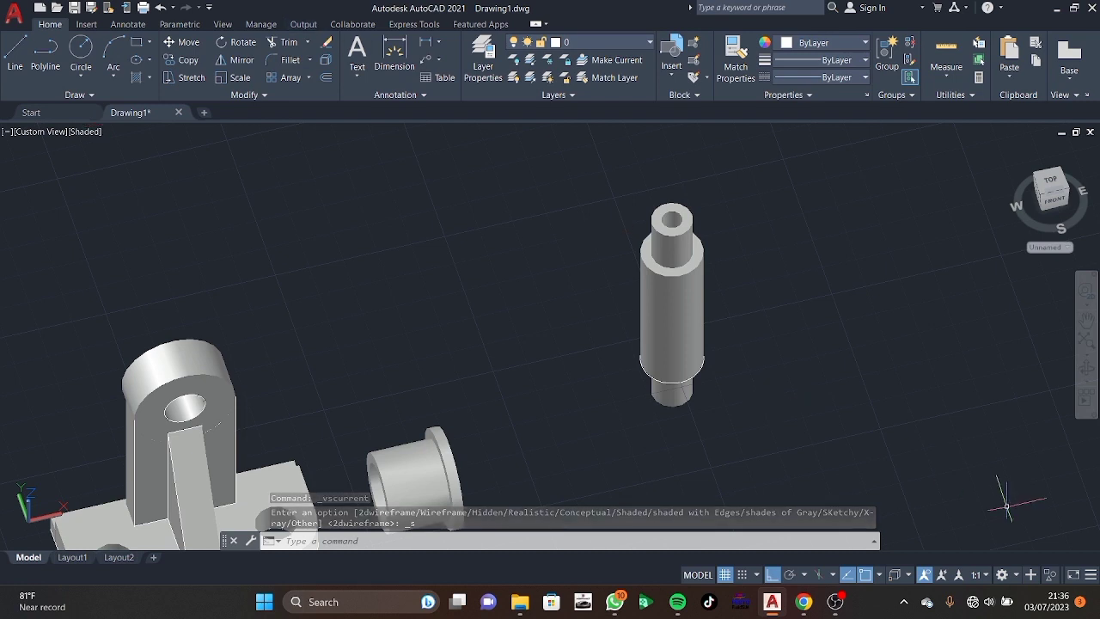
{"action": "left_click", "coordinate": [1017, 578]}
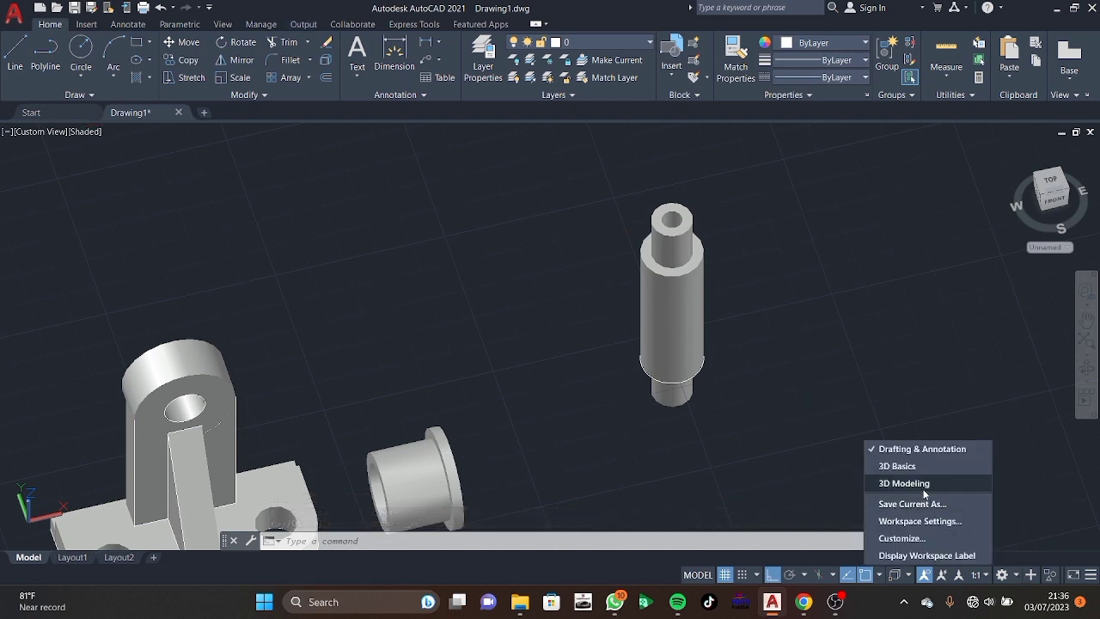
{"action": "left_click", "coordinate": [901, 471]}
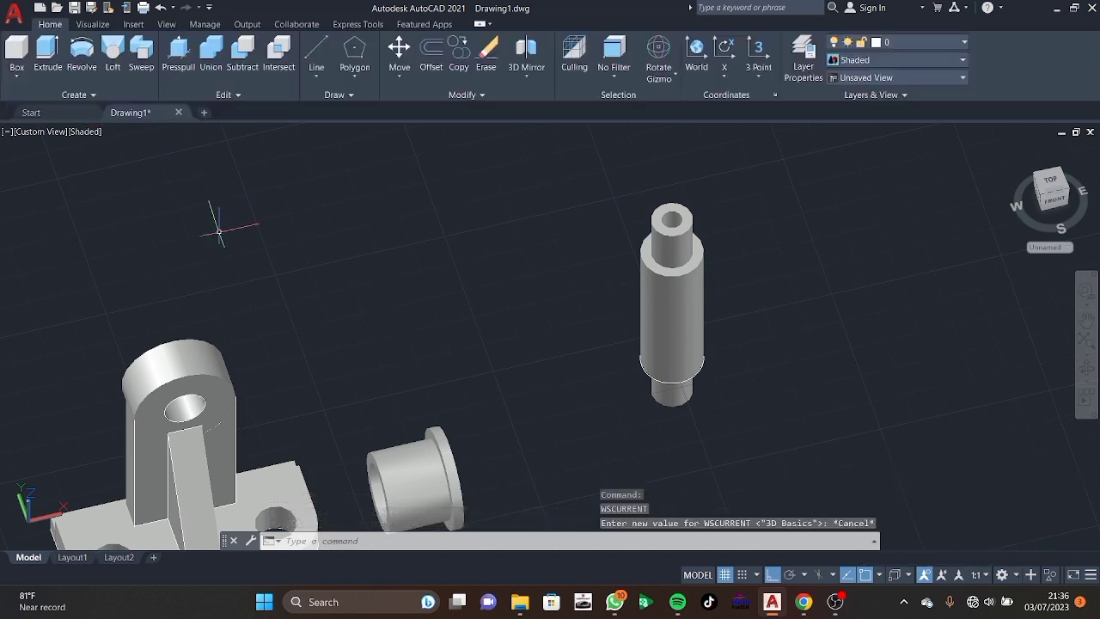
{"action": "left_click", "coordinate": [222, 96]}
{"action": "left_click", "coordinate": [167, 113]}
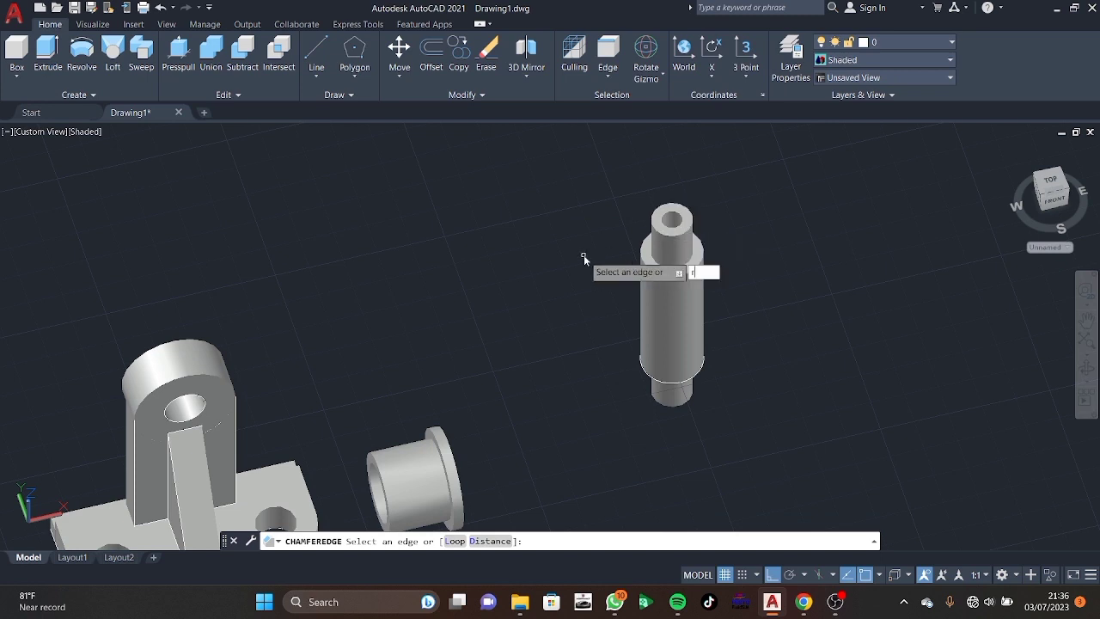
Chamfer the outer top edge of the shaft by 1.
{"action": "key", "text": "Return"}
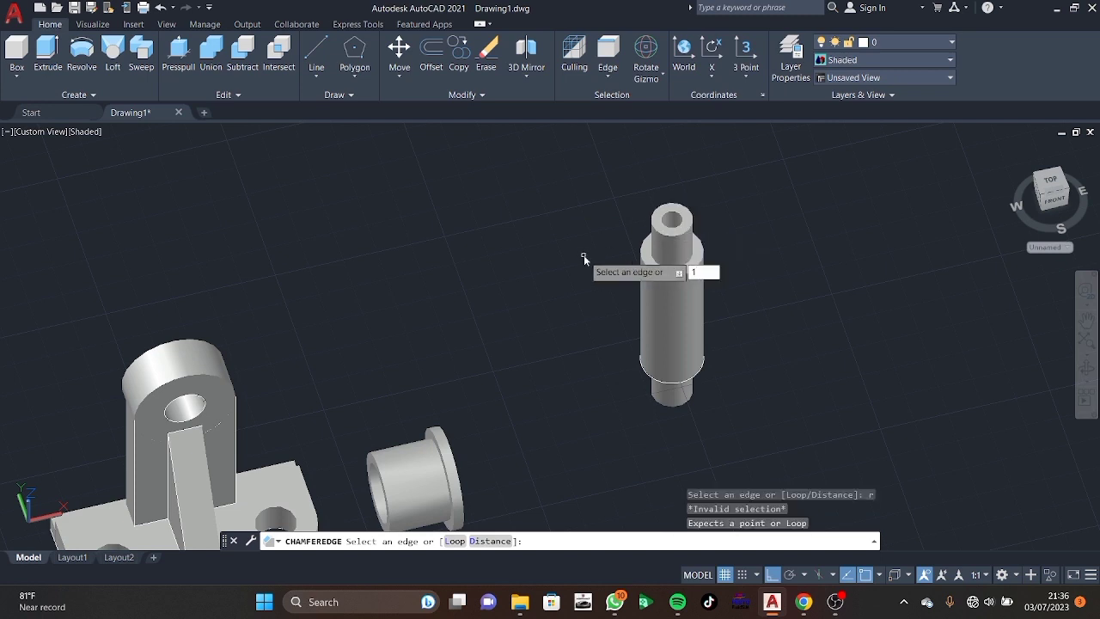
{"action": "key", "text": "Return"}
{"action": "left_click", "coordinate": [663, 230]}
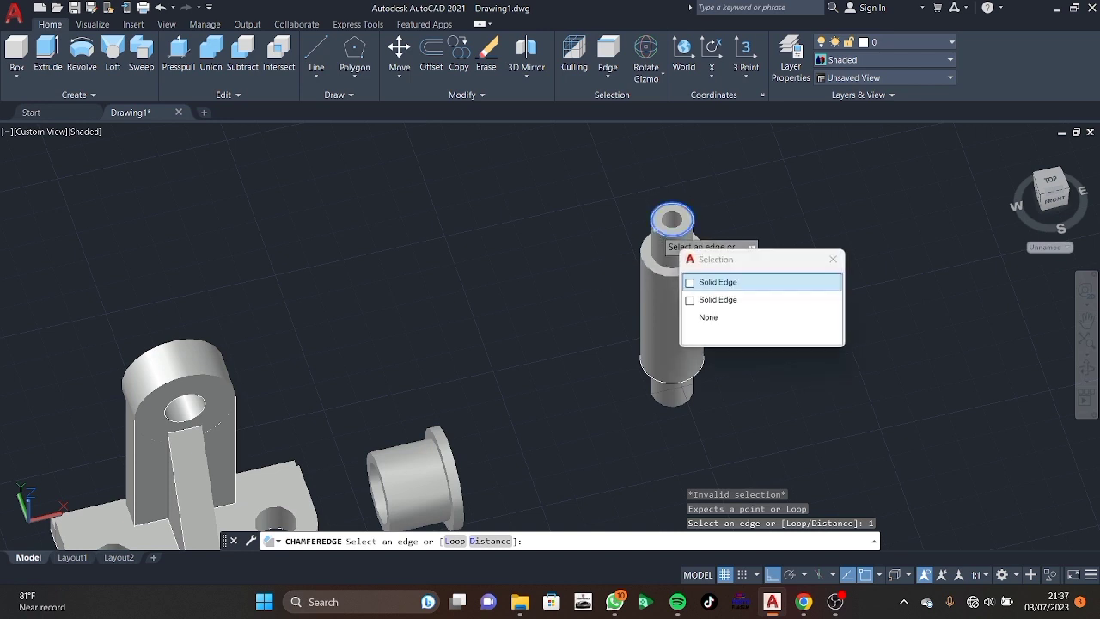
{"action": "left_click", "coordinate": [663, 230]}
{"action": "left_click", "coordinate": [663, 230]}
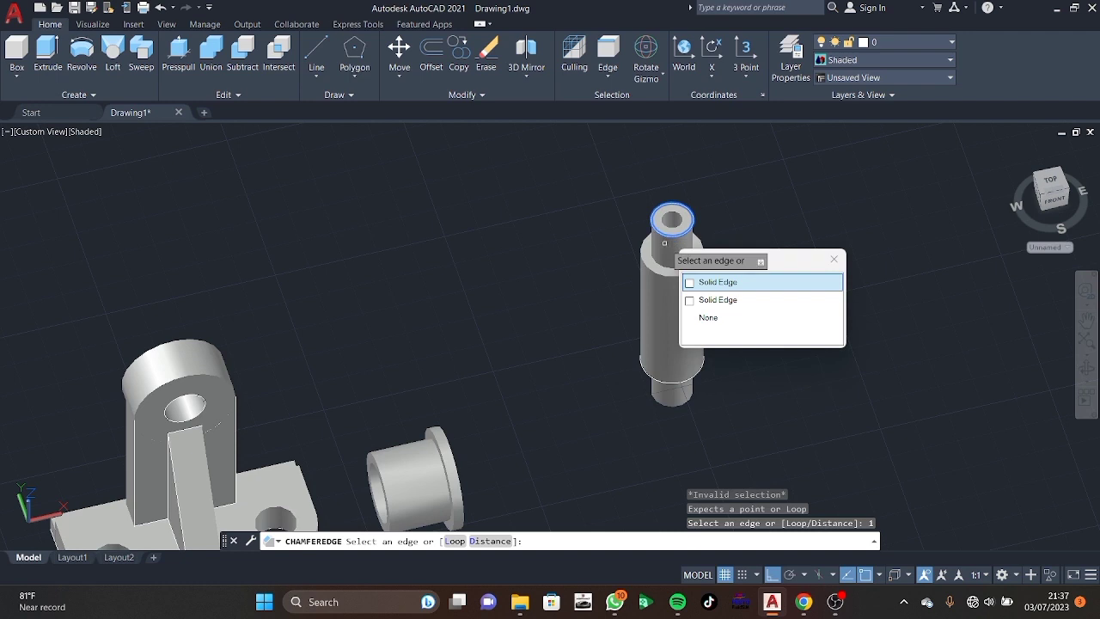
{"action": "left_click", "coordinate": [696, 282]}
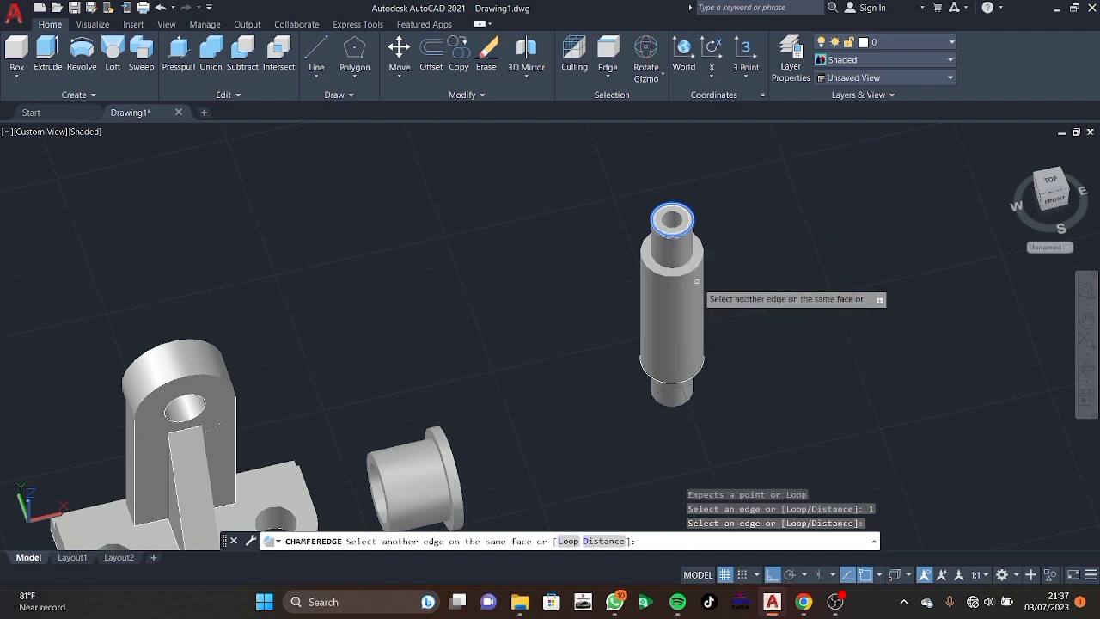
{"action": "key", "text": "Return"}
{"action": "key", "text": "Return"}
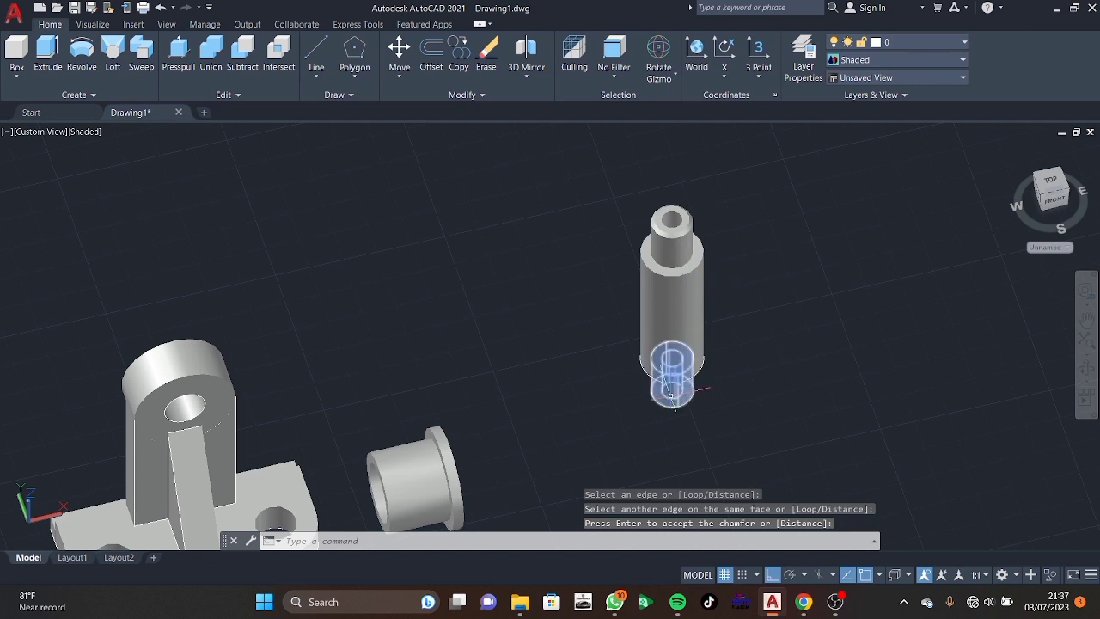
Chamfer the outer bottom edge of the shaft by 1 as well.
{"action": "mouse_move", "coordinate": [697, 409]}
{"action": "middle_mouse_down"}
{"action": "mouse_move", "coordinate": [707, 302]}
{"action": "mouse_move", "coordinate": [662, 262]}
{"action": "mouse_move", "coordinate": [640, 282]}
{"action": "middle_mouse_up"}
{"action": "middle_click_drag", "start_coordinate": [637, 327], "coordinate": [616, 287], "text": "shift"}
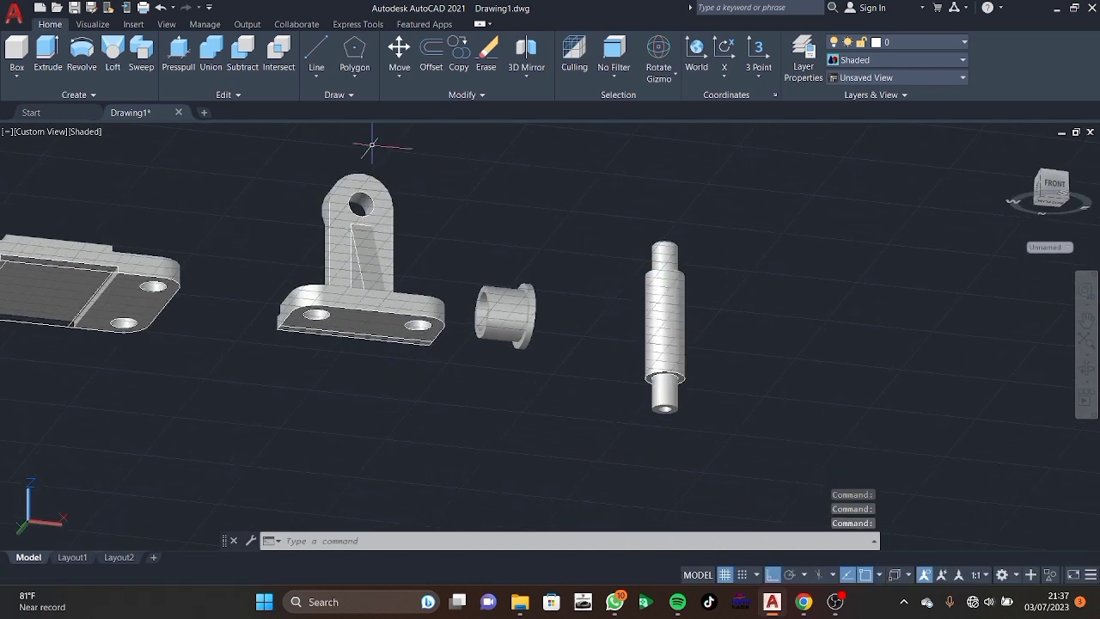
{"action": "left_click", "coordinate": [223, 95]}
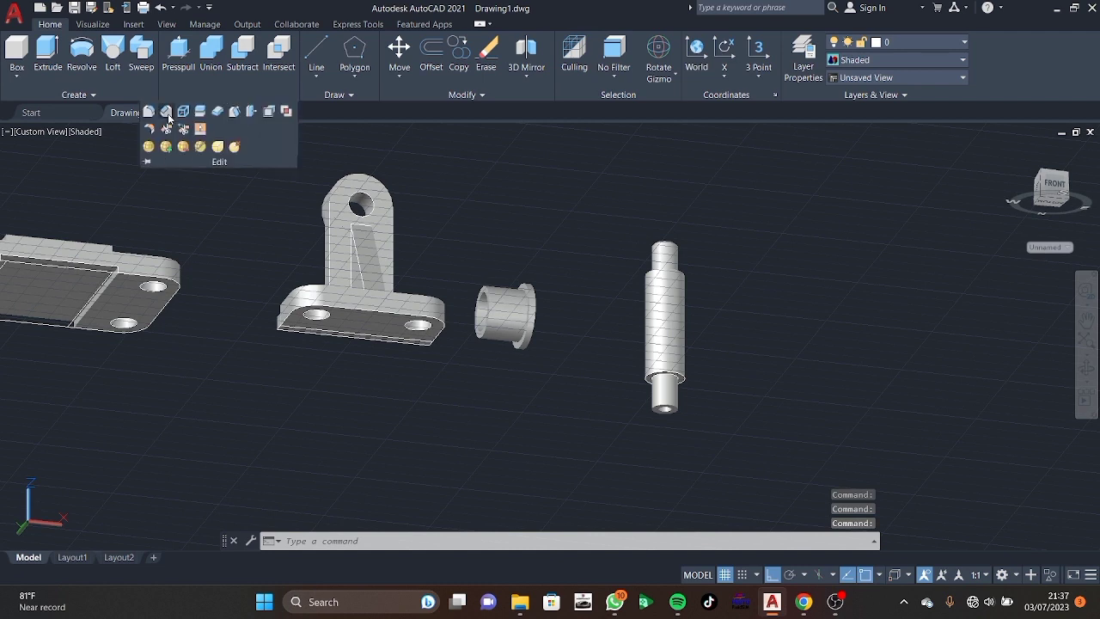
{"action": "left_click", "coordinate": [167, 116]}
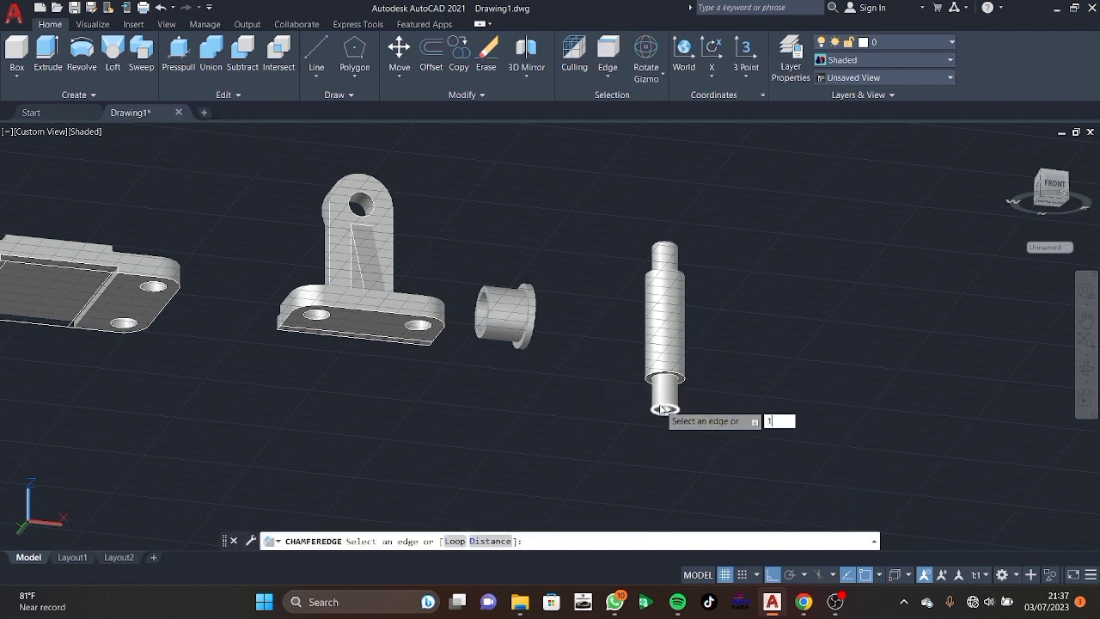
{"action": "left_click", "coordinate": [662, 408]}
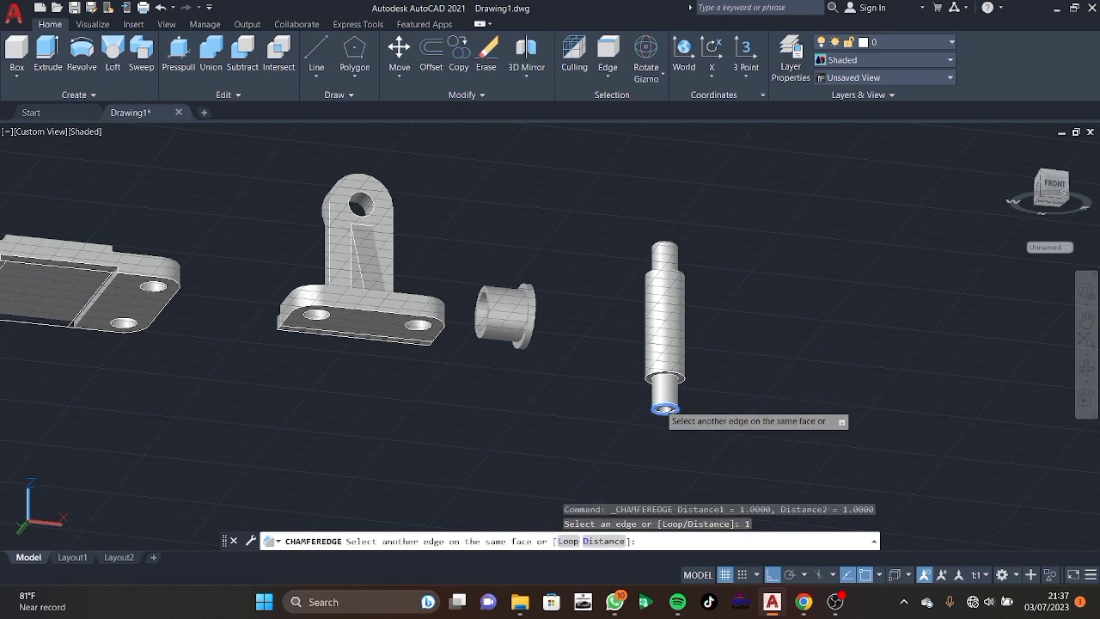
{"action": "left_click", "coordinate": [662, 409]}
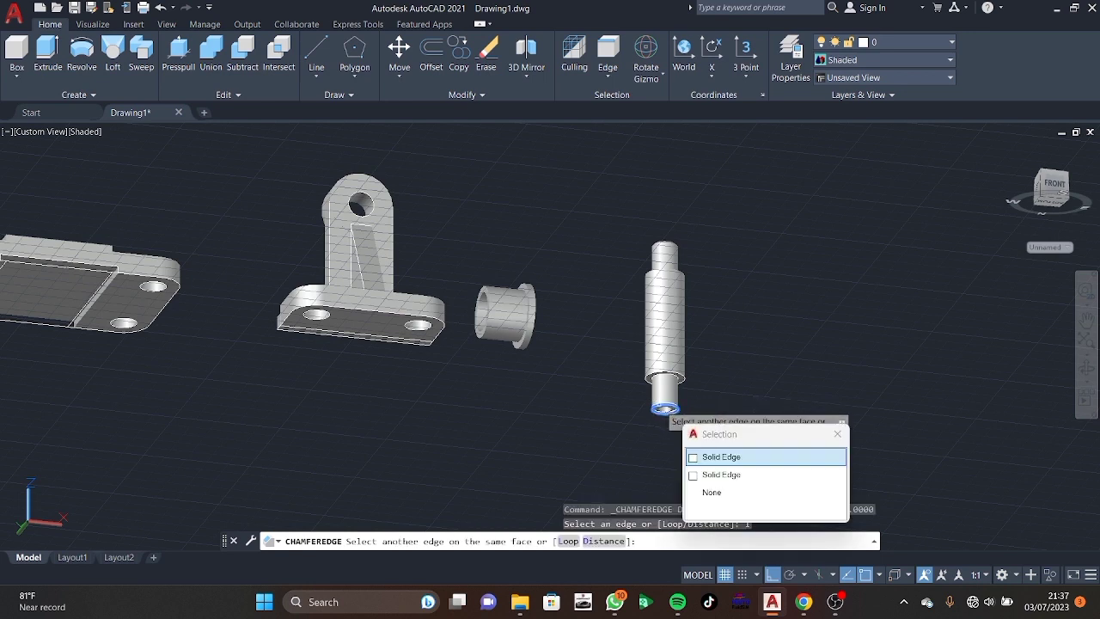
{"action": "left_click", "coordinate": [704, 461]}
{"action": "key", "text": "Return"}
{"action": "key", "text": "Return"}
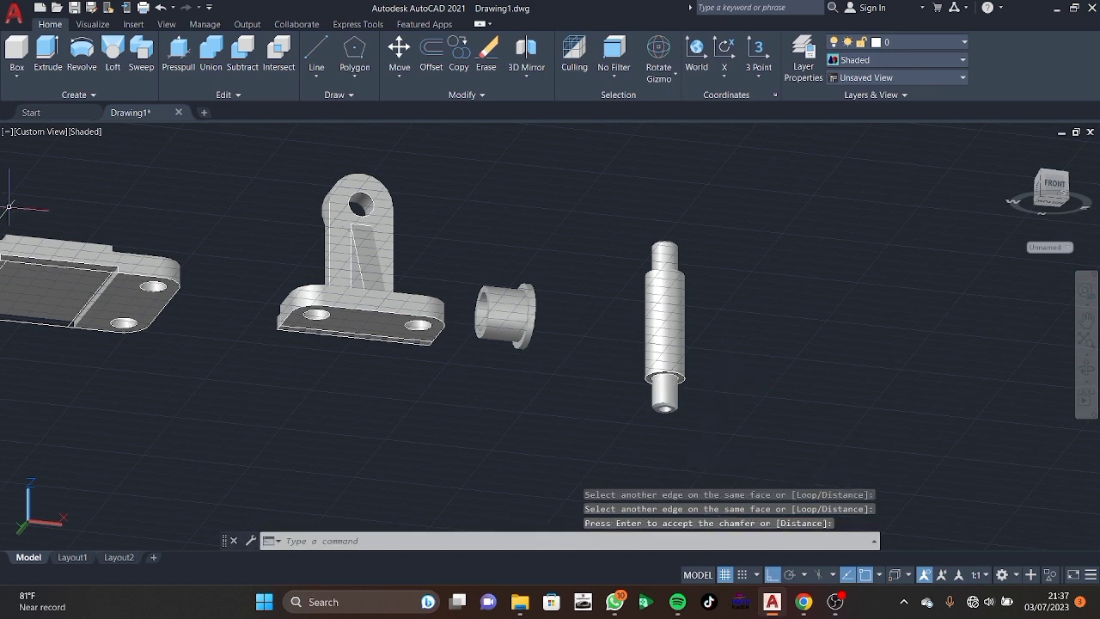
Switch to 2D Wireframe, set the Top view, then orbit back to 3D.
{"action": "left_click", "coordinate": [79, 131]}
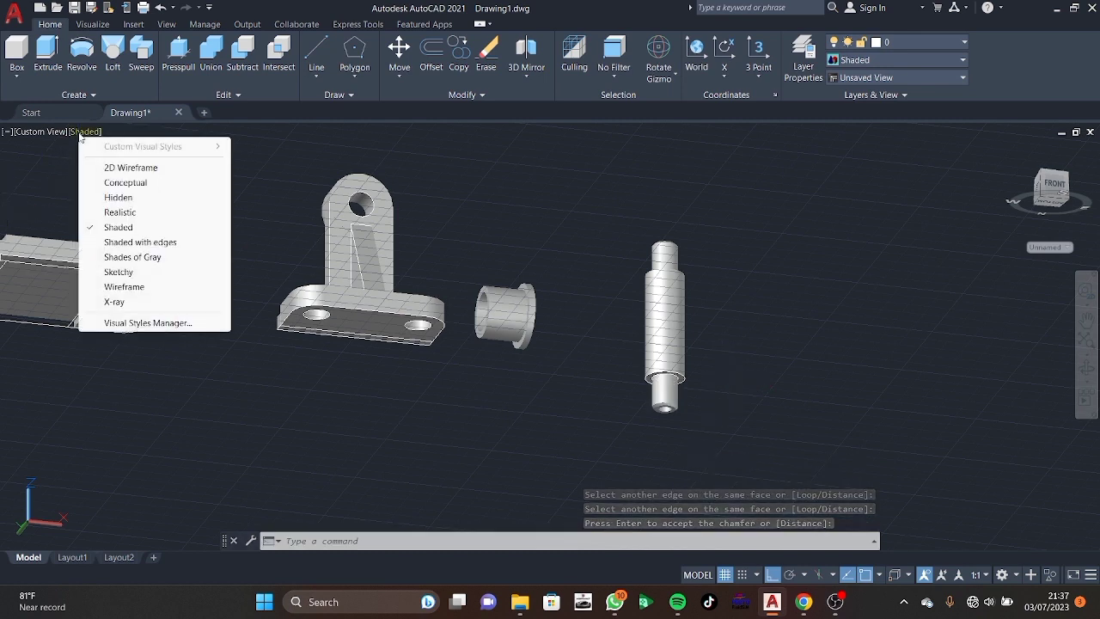
{"action": "left_click", "coordinate": [116, 170]}
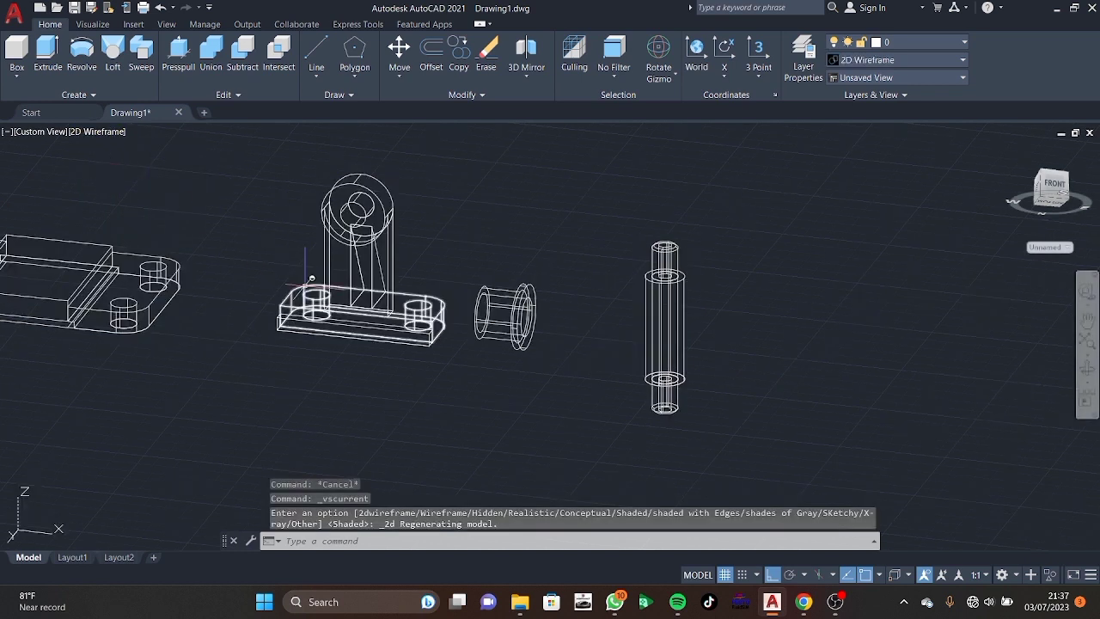
{"action": "mouse_move", "coordinate": [542, 246]}
{"action": "middle_mouse_down", "text": "shift"}
{"action": "mouse_move", "coordinate": [541, 289]}
{"action": "mouse_move", "coordinate": [576, 286]}
{"action": "mouse_move", "coordinate": [558, 262]}
{"action": "middle_mouse_up", "text": "shift"}
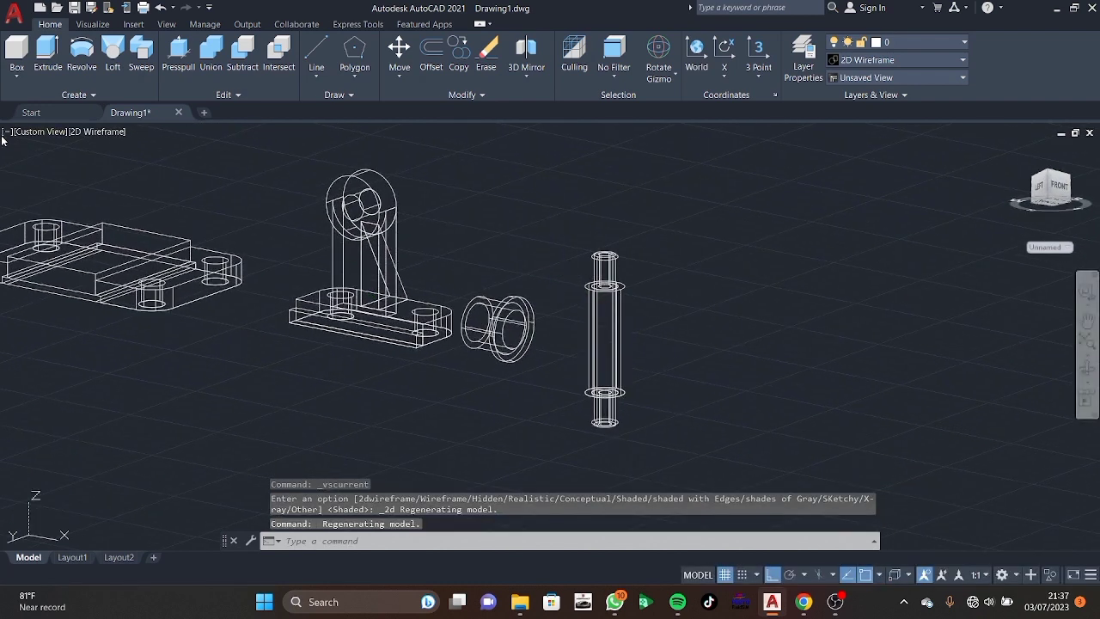
{"action": "left_click", "coordinate": [39, 133]}
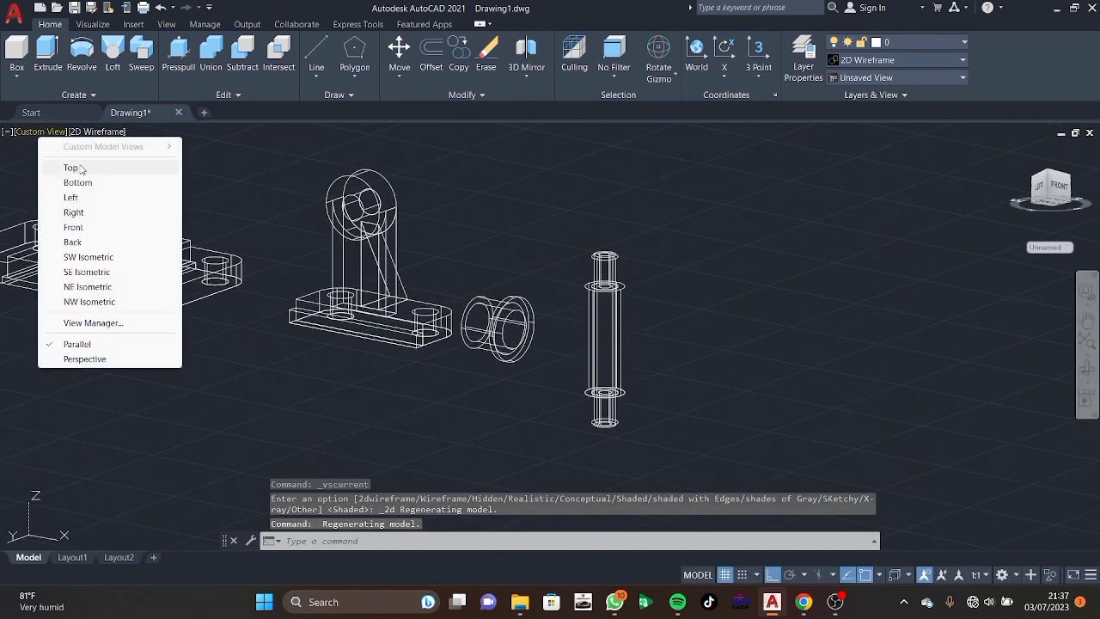
{"action": "left_click", "coordinate": [79, 168]}
{"action": "middle_click_drag", "start_coordinate": [837, 389], "coordinate": [678, 356]}
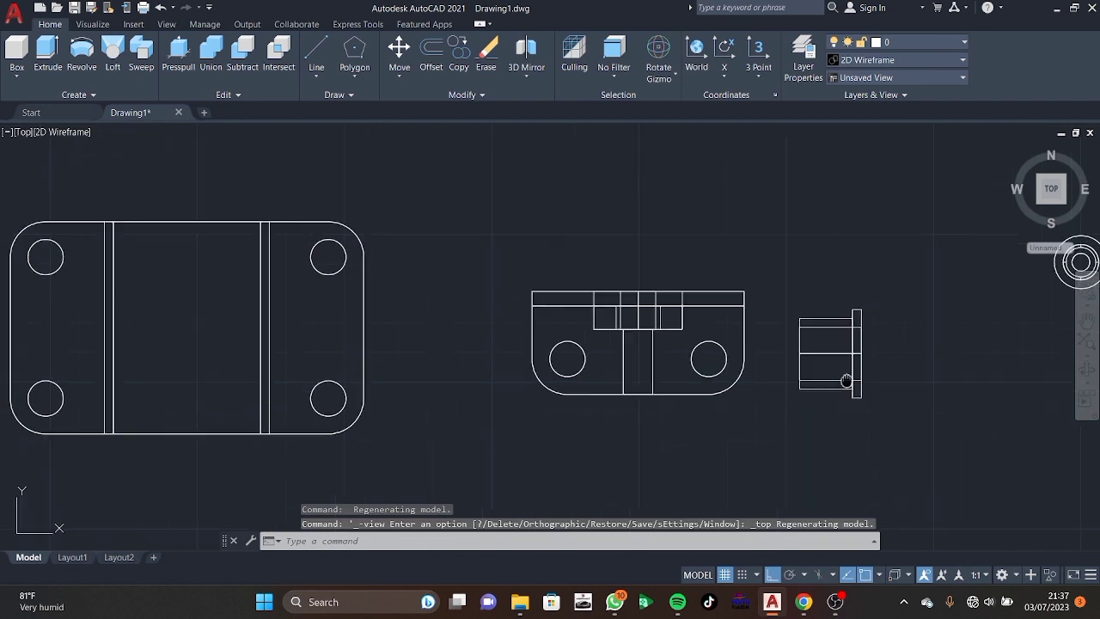
{"action": "mouse_move", "coordinate": [771, 444]}
{"action": "middle_mouse_down", "text": "shift"}
{"action": "mouse_move", "coordinate": [737, 307]}
{"action": "mouse_move", "coordinate": [641, 315]}
{"action": "middle_mouse_up", "text": "shift"}
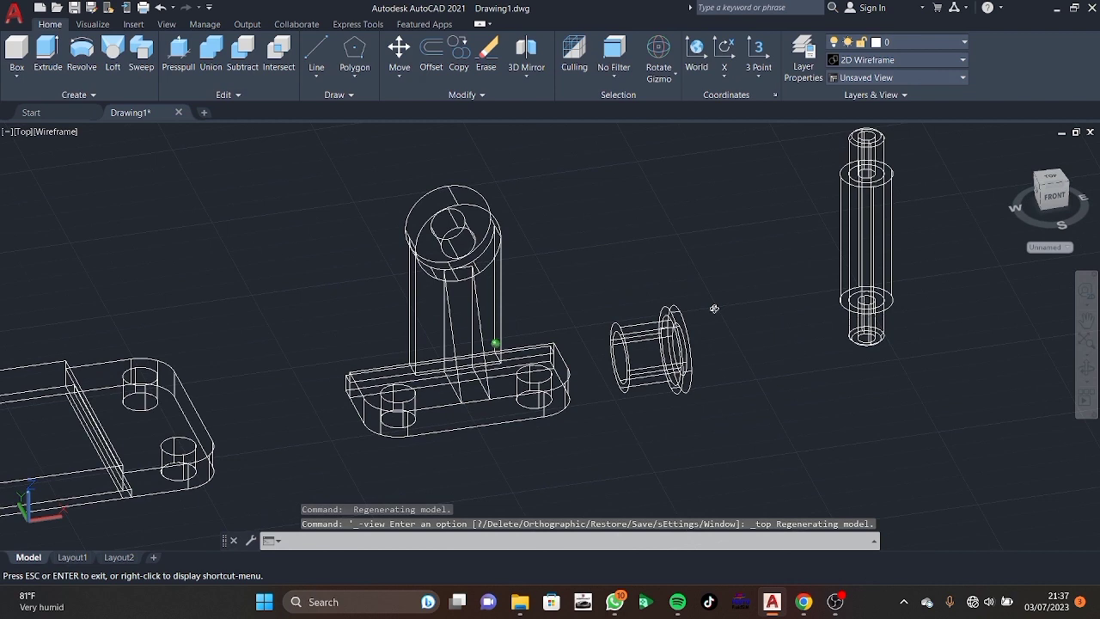
Draw a 25-unit guide line down from the shaft's top centre.
{"action": "type", "text": "l"}
{"action": "key", "text": "Return"}
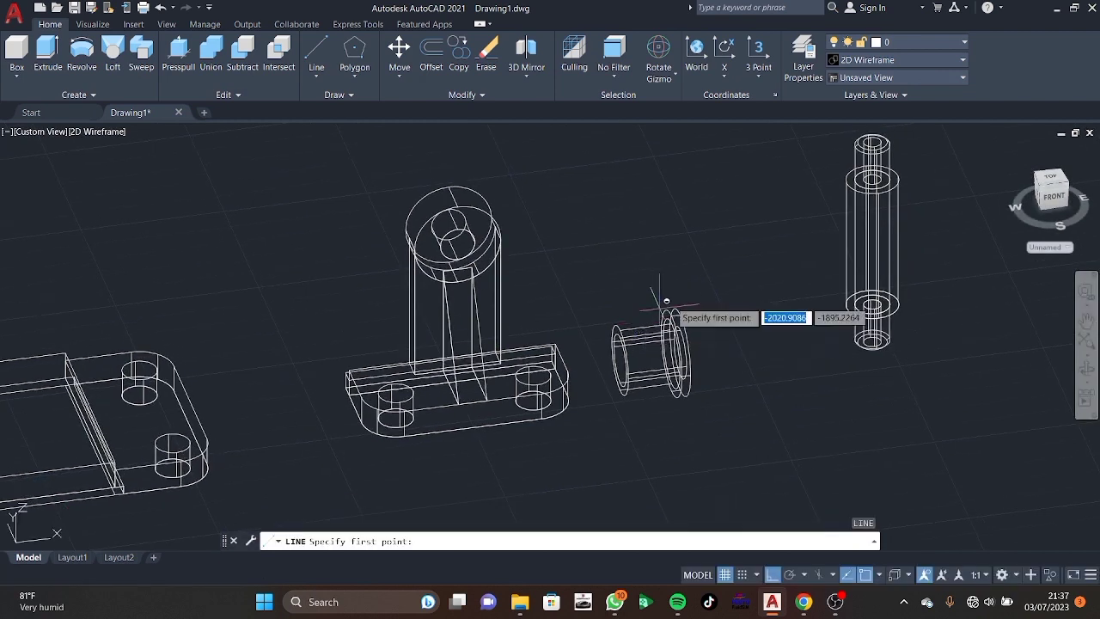
{"action": "scroll", "coordinate": [853, 228], "scroll_direction": "up", "scroll_amount": 2}
{"action": "scroll", "coordinate": [853, 228], "scroll_direction": "up", "scroll_amount": 2}
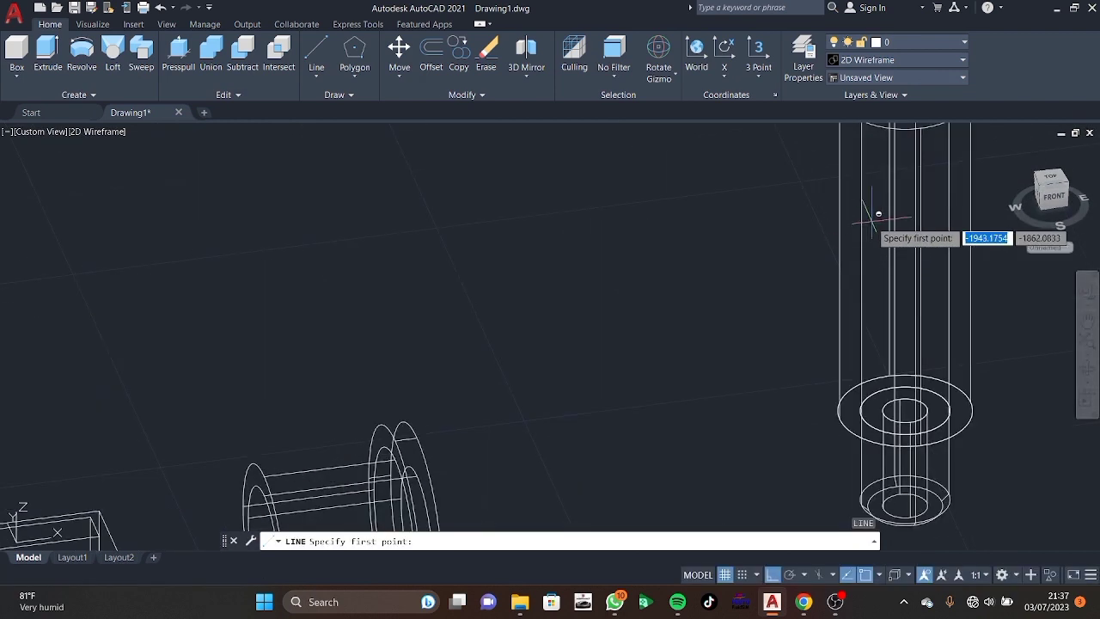
{"action": "middle_click_drag", "start_coordinate": [867, 217], "coordinate": [505, 337]}
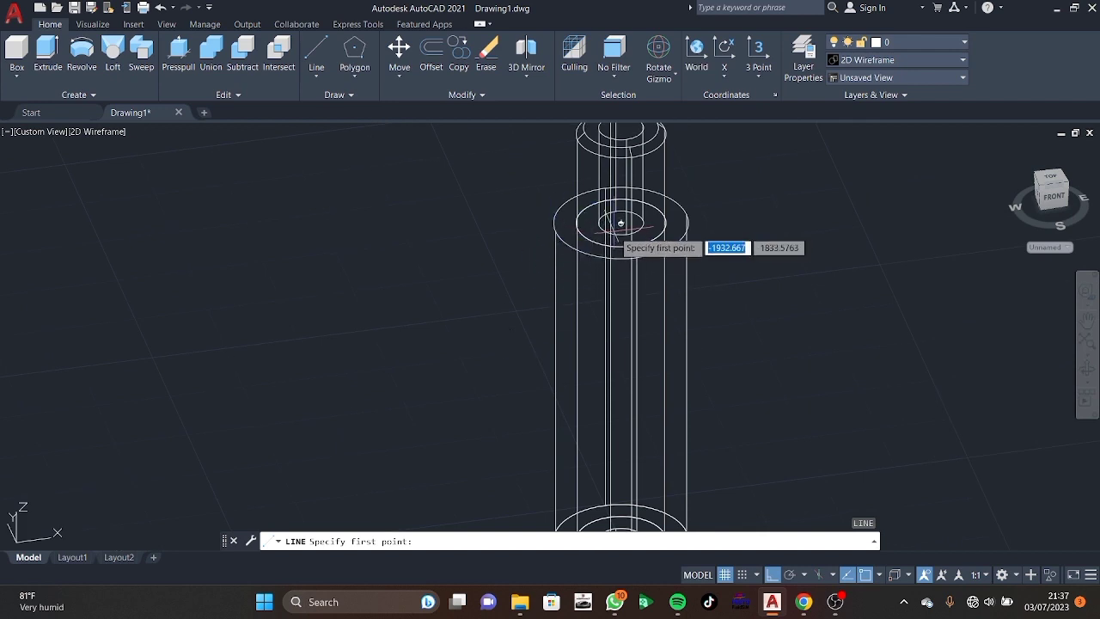
{"action": "left_click", "coordinate": [622, 220]}
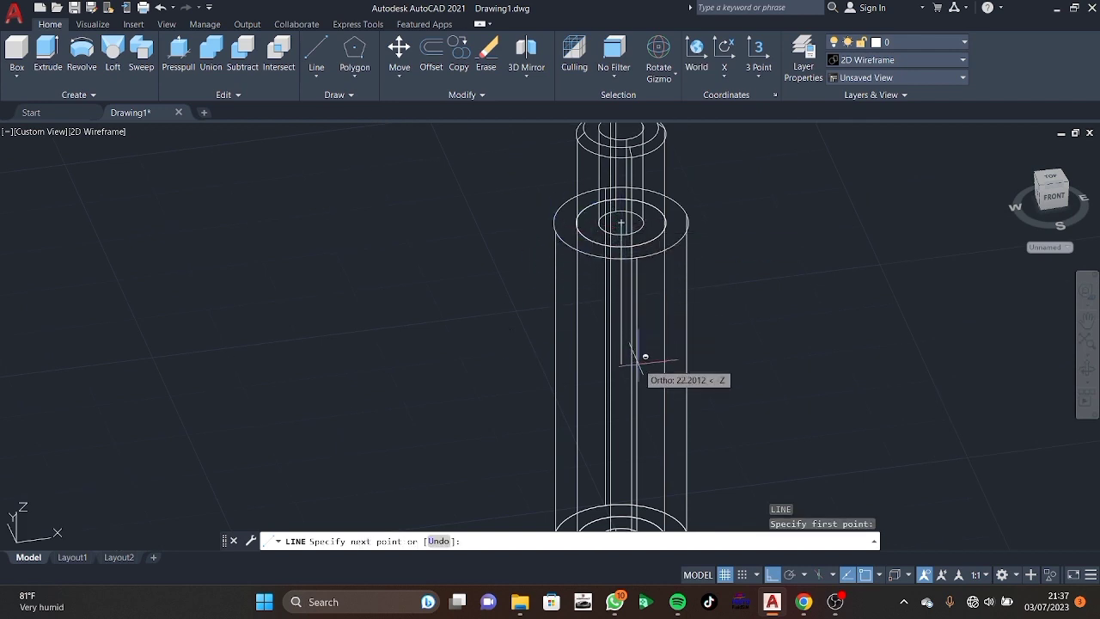
{"action": "type", "text": "25"}
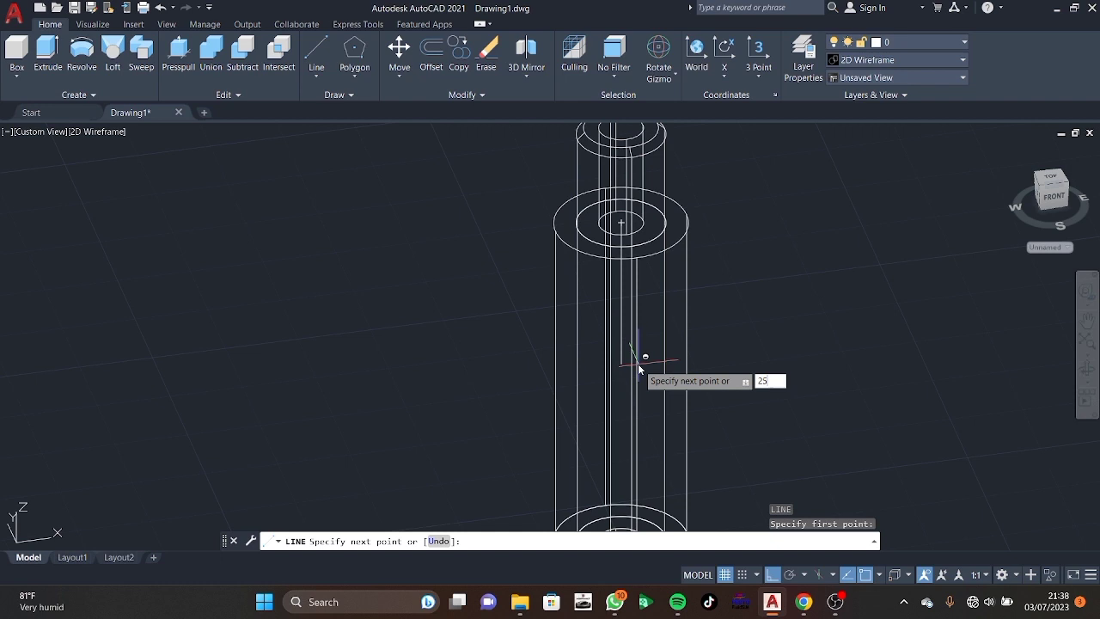
{"action": "key", "text": "Return"}
{"action": "key", "text": "Escape"}
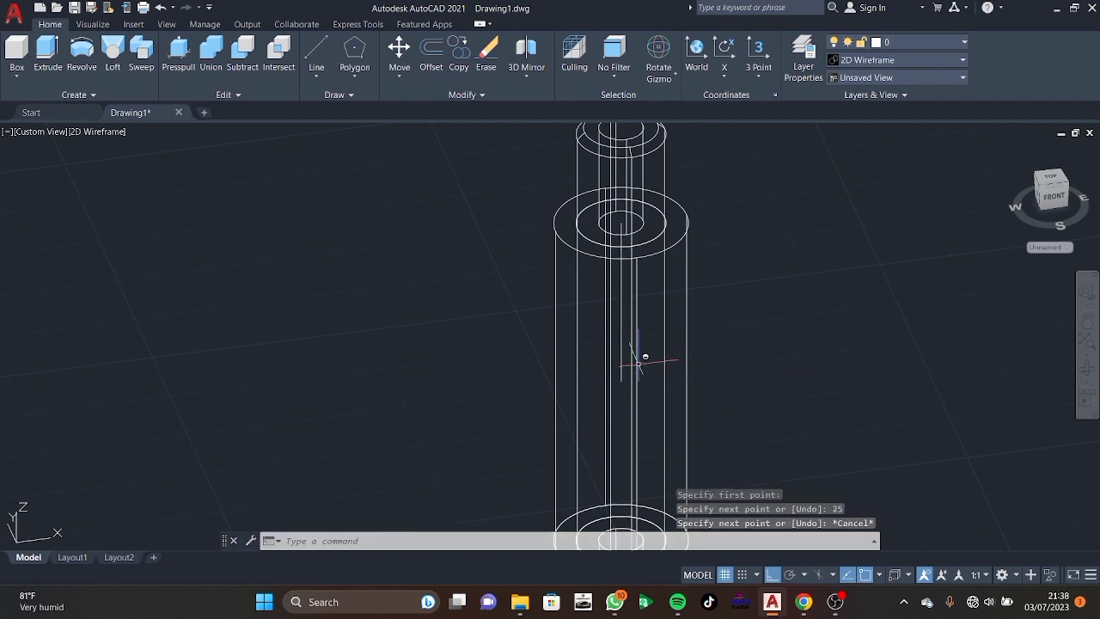
{"action": "type", "text": "c"}
Align the UCS to the shaft's side face using UCS Face.
{"action": "key", "text": "Return"}
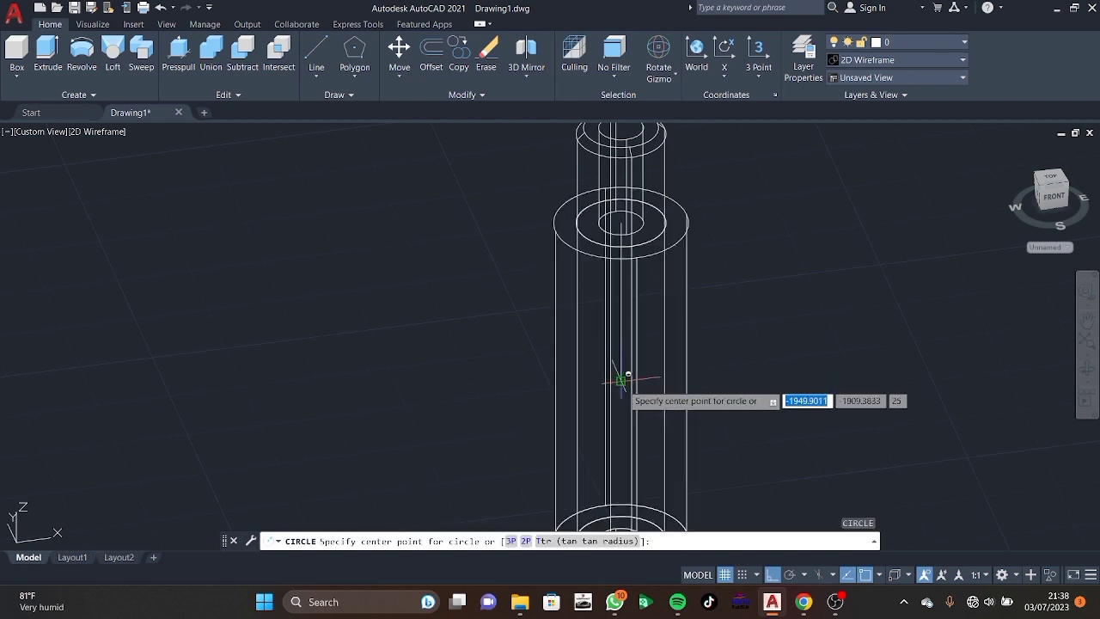
{"action": "left_click", "coordinate": [620, 380]}
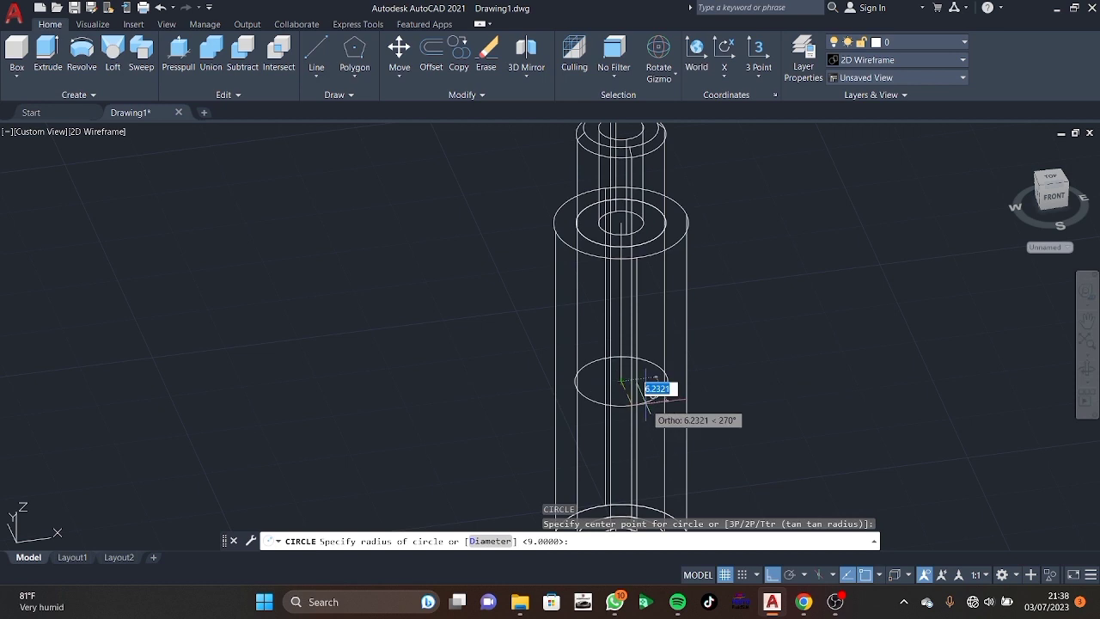
{"action": "key", "text": "Escape"}
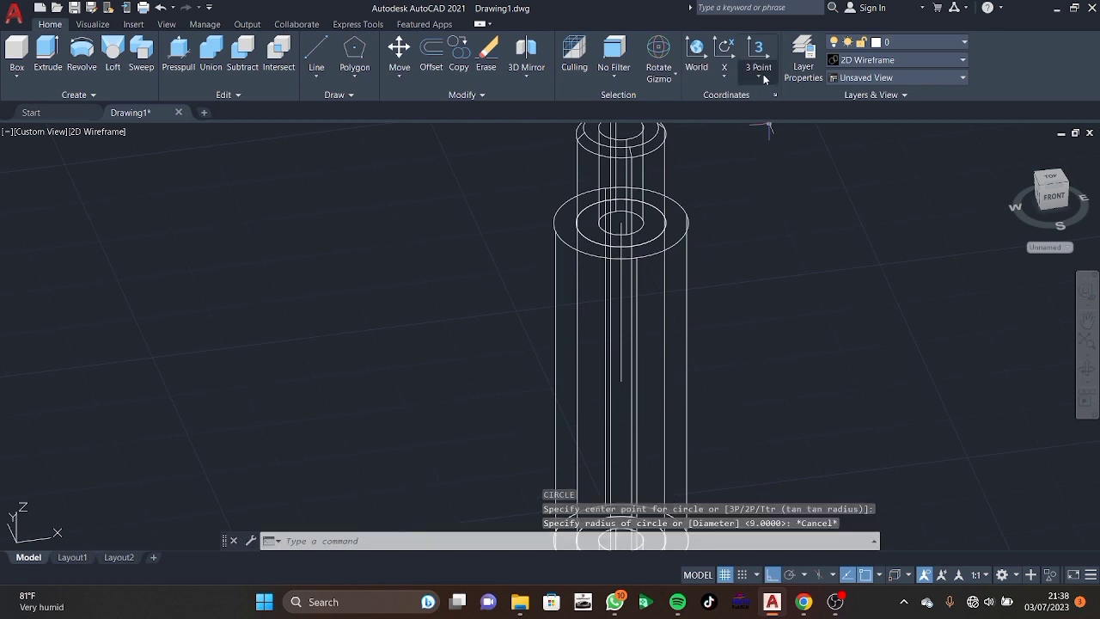
{"action": "left_click", "coordinate": [758, 75]}
{"action": "left_click", "coordinate": [762, 184]}
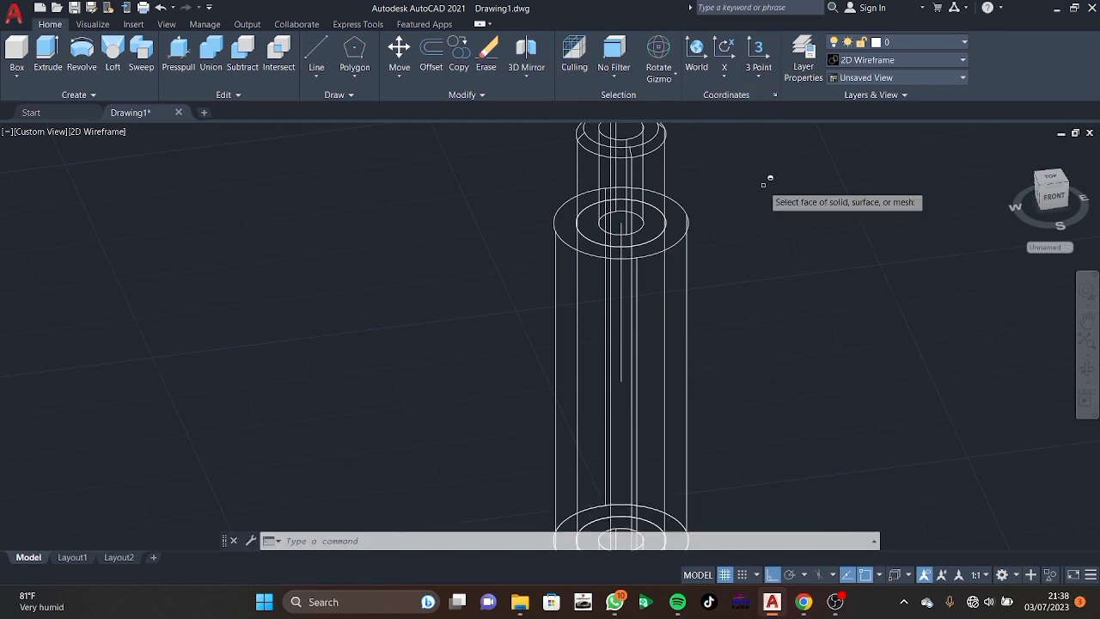
{"action": "left_click", "coordinate": [620, 315]}
{"action": "key", "text": "Down"}
{"action": "key", "text": "Up"}
{"action": "key", "text": "Return"}
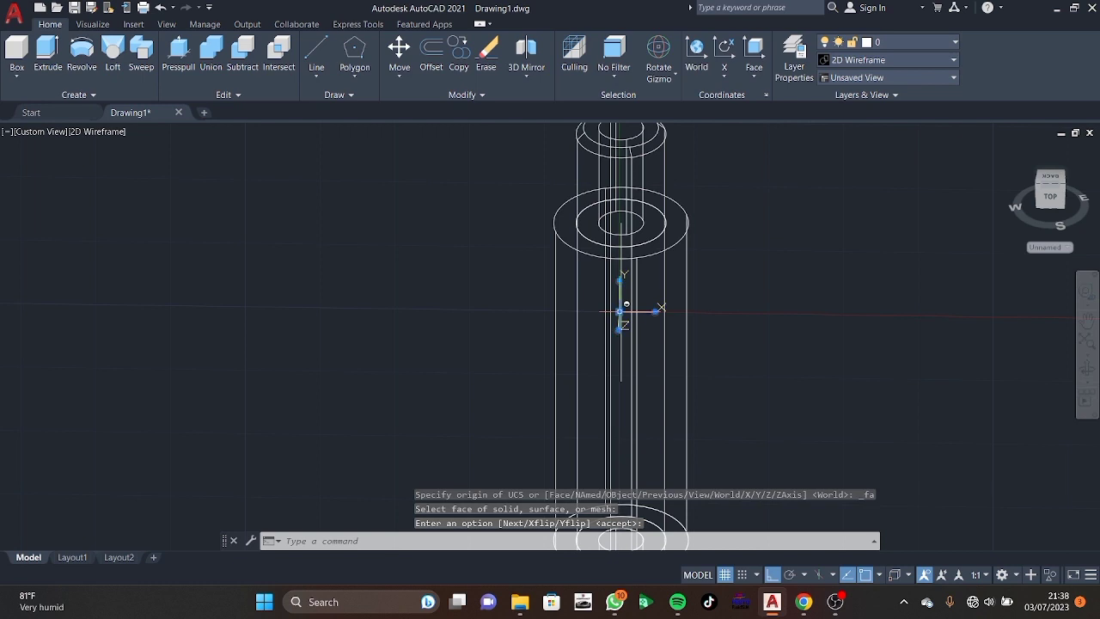
{"action": "left_click", "coordinate": [620, 311]}
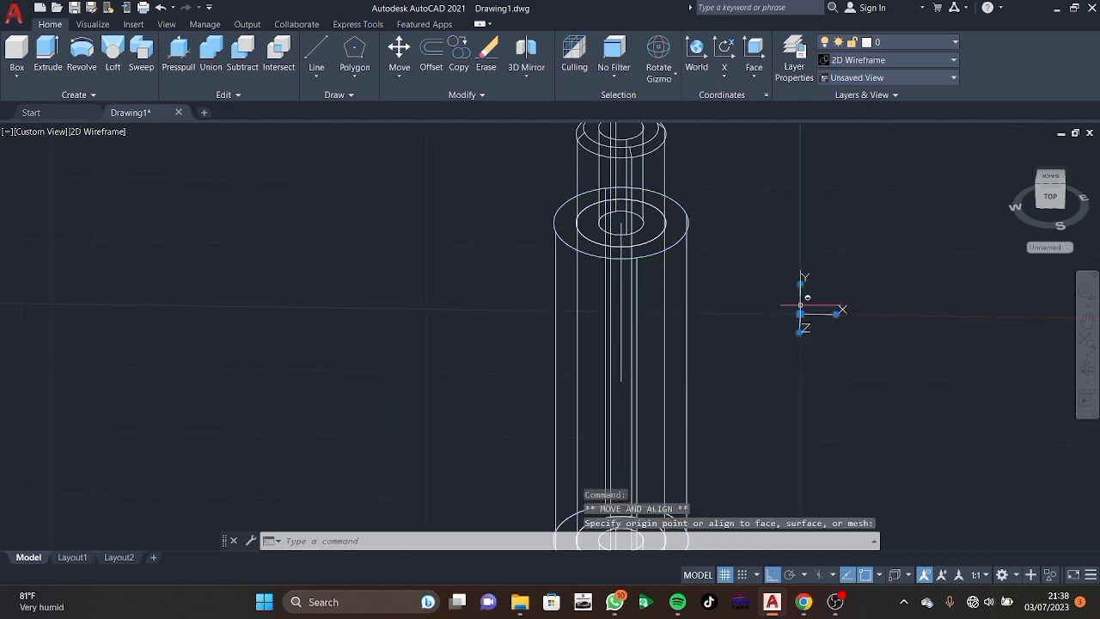
{"action": "key", "text": "Escape"}
Draw a radius-3 circle centred at the guide line's end.
{"action": "key", "text": "Return"}
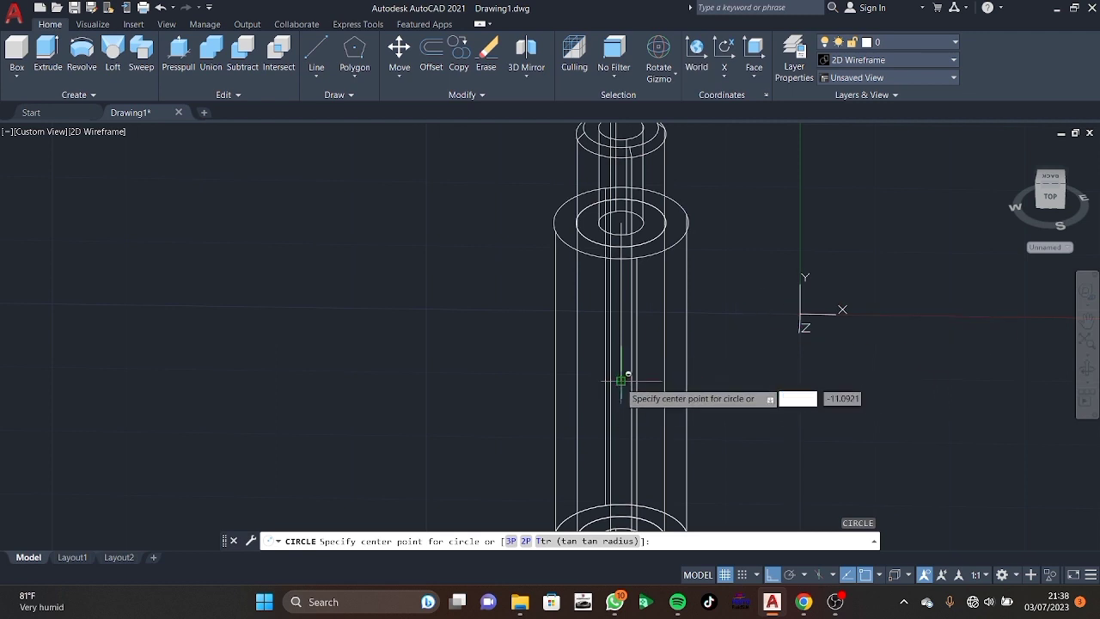
{"action": "left_click", "coordinate": [620, 379]}
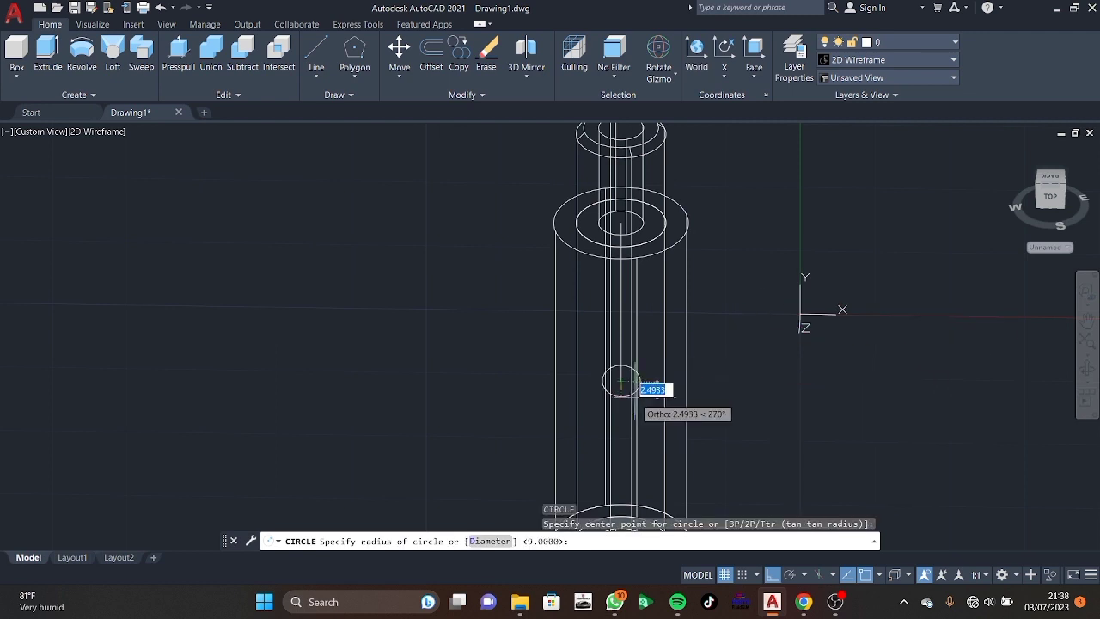
{"action": "type", "text": "3"}
{"action": "key", "text": "Return"}
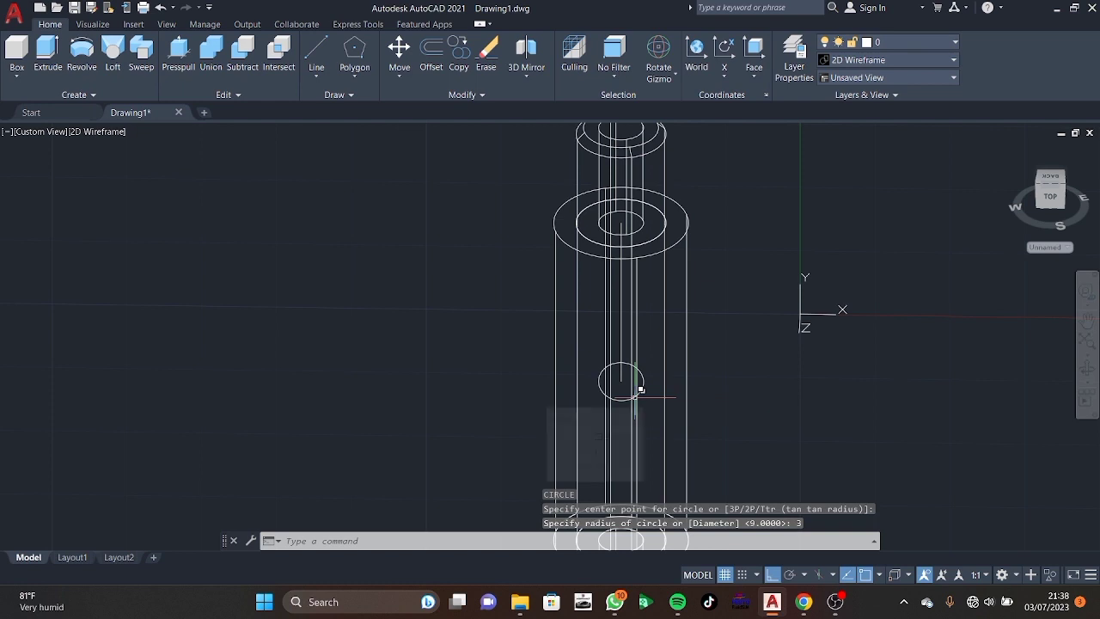
{"action": "key", "text": "Escape"}
{"action": "scroll", "coordinate": [654, 397], "scroll_direction": "down", "scroll_amount": 2}
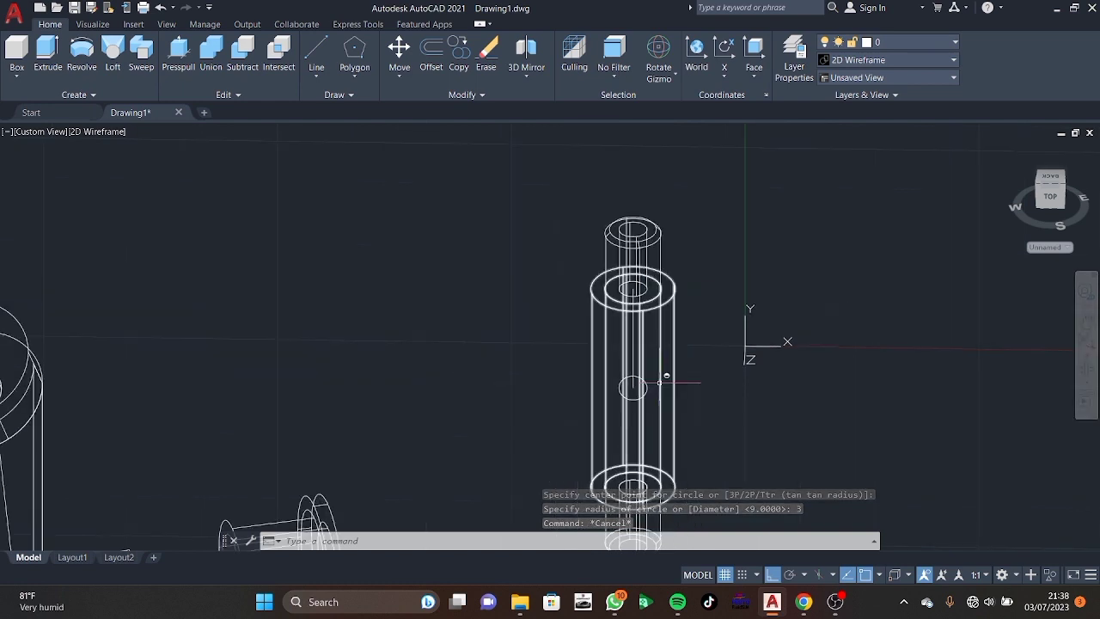
{"action": "mouse_move", "coordinate": [666, 376]}
{"action": "middle_mouse_down", "text": "shift"}
{"action": "mouse_move", "coordinate": [590, 387]}
{"action": "mouse_move", "coordinate": [630, 339]}
{"action": "middle_mouse_up", "text": "shift"}
Delete the guide line and press-pull the small circle into a pipe through the shaft.
{"action": "left_click", "coordinate": [633, 335]}
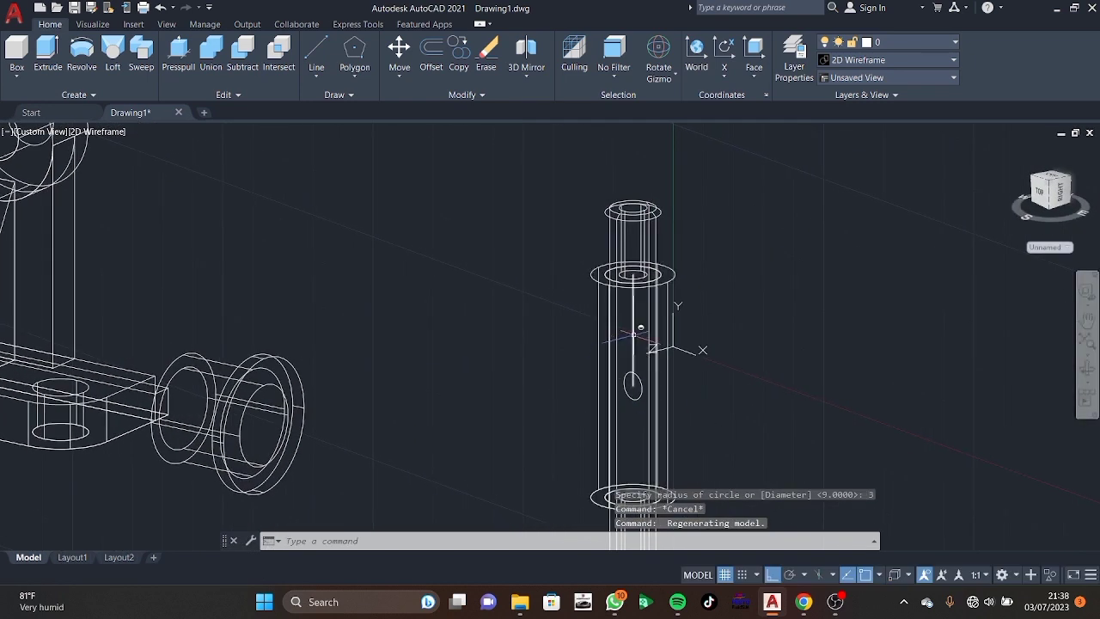
{"action": "key", "text": "Delete"}
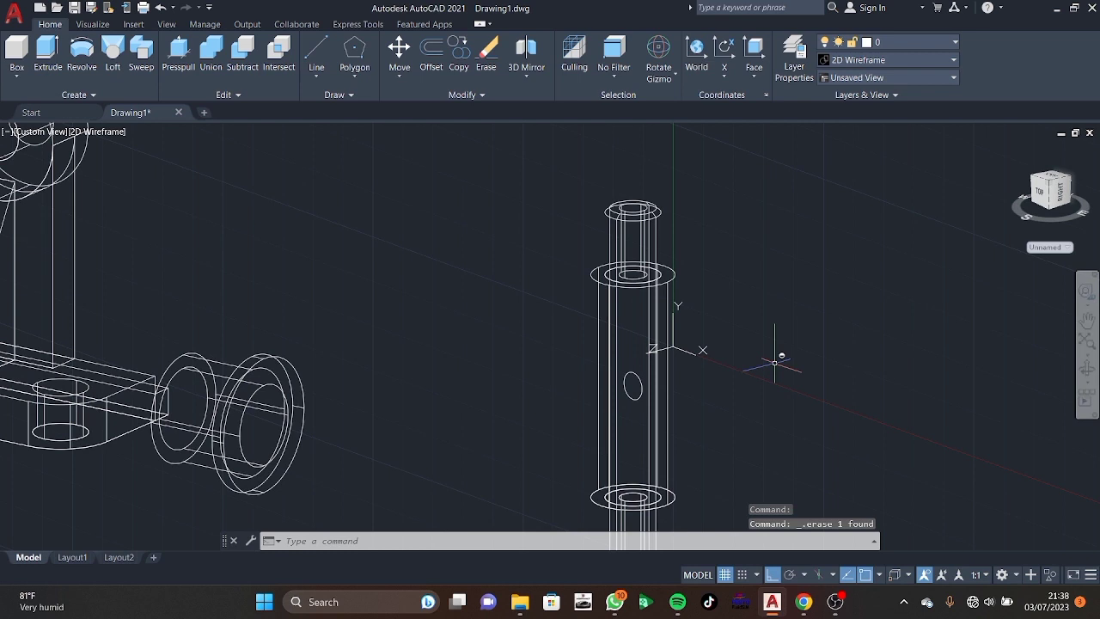
{"action": "type", "text": "P"}
{"action": "key", "text": "Down"}
{"action": "key", "text": "Return"}
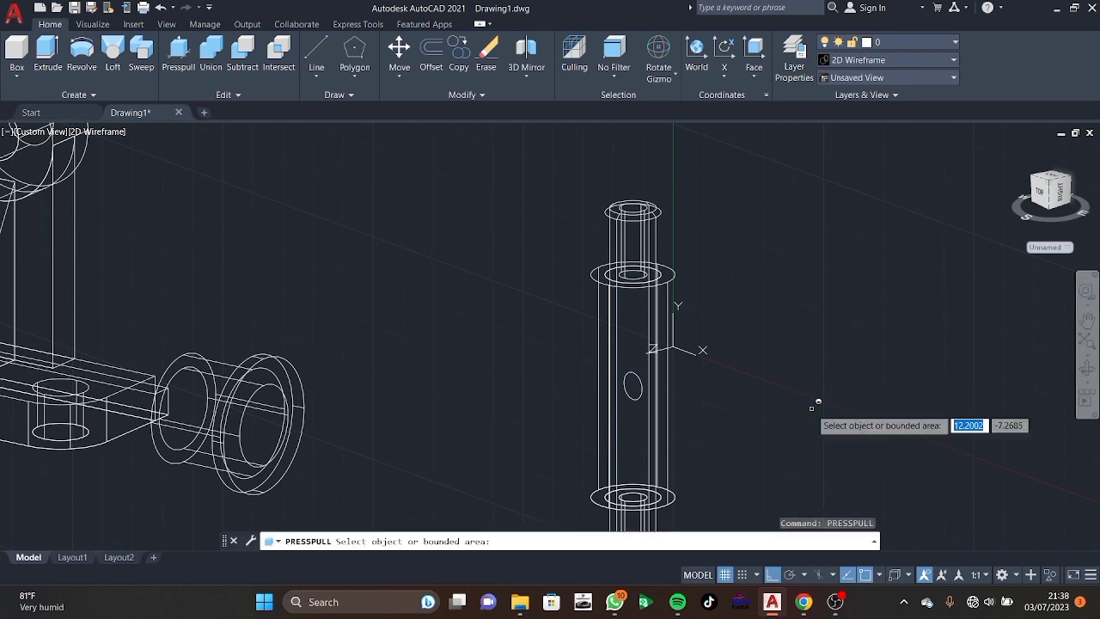
{"action": "left_click", "coordinate": [632, 385]}
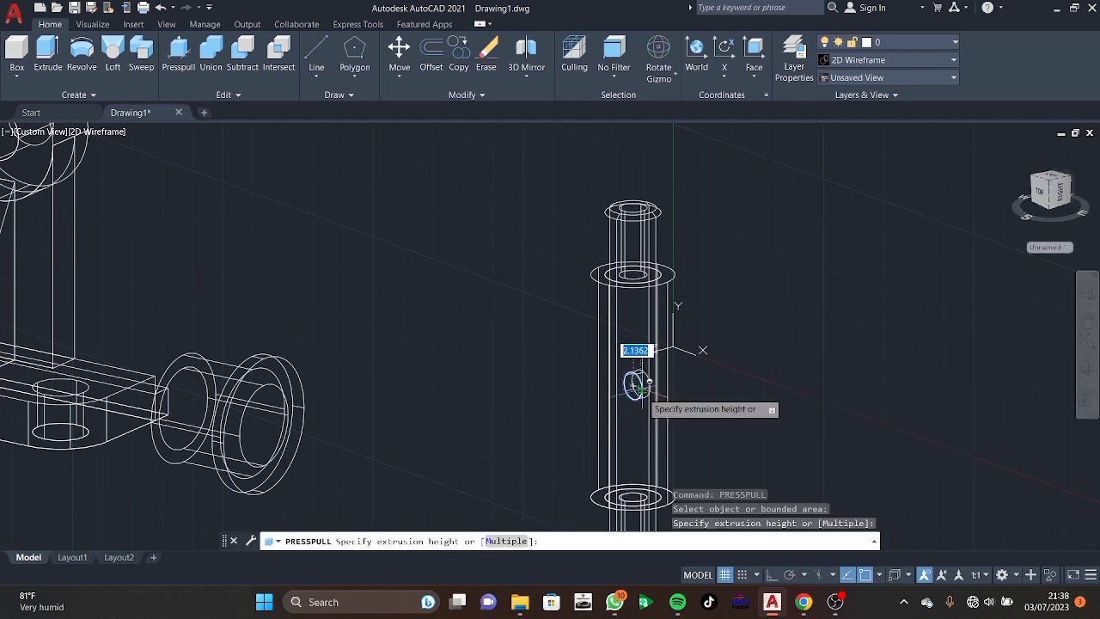
{"action": "left_click", "coordinate": [746, 357]}
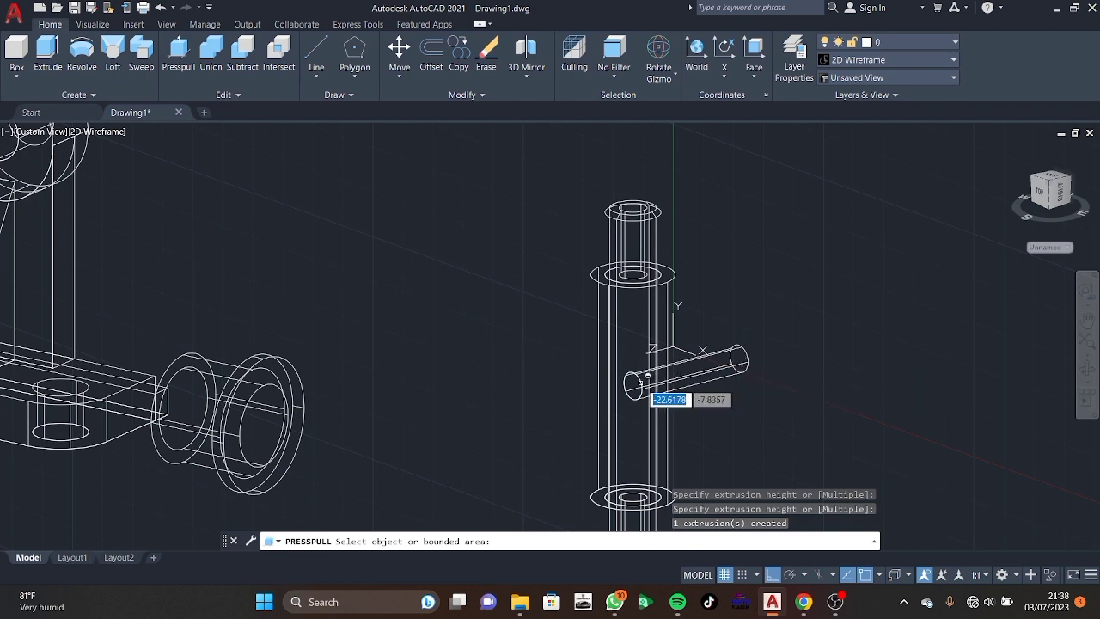
{"action": "scroll", "coordinate": [646, 375], "scroll_direction": "up", "scroll_amount": 4}
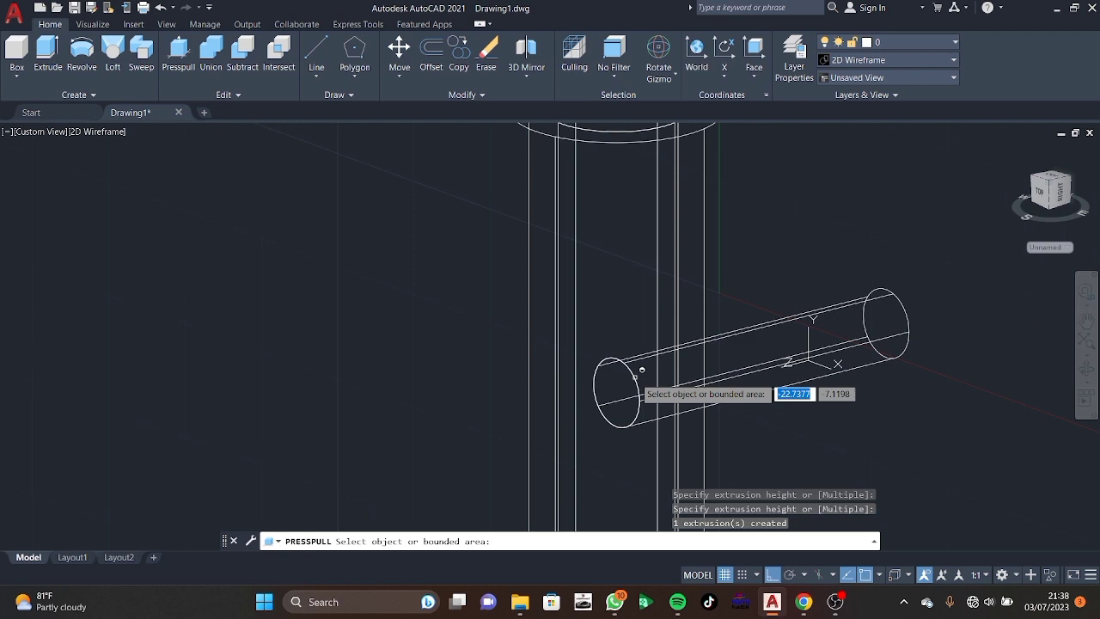
{"action": "scroll", "coordinate": [642, 371], "scroll_direction": "up", "scroll_amount": 2}
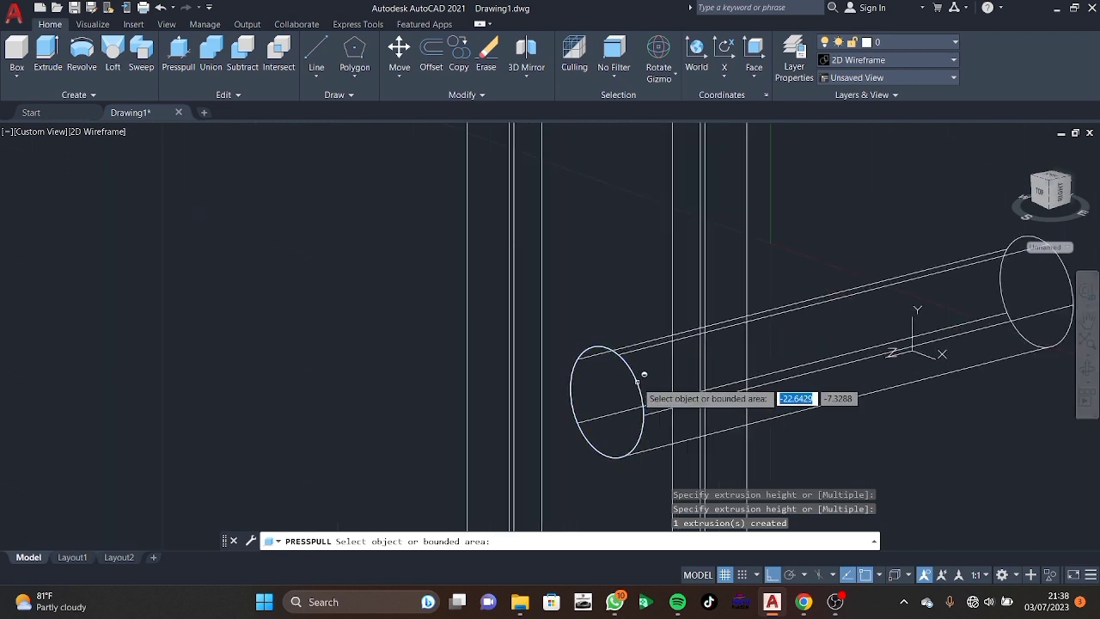
{"action": "left_click", "coordinate": [627, 380]}
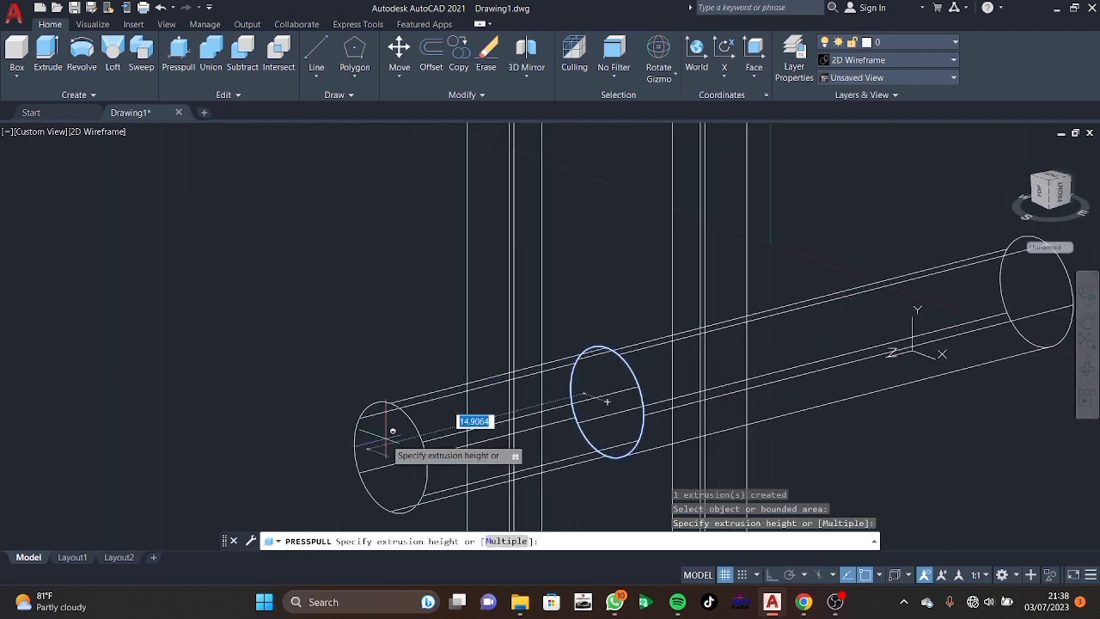
{"action": "left_click", "coordinate": [388, 429]}
{"action": "scroll", "coordinate": [391, 432], "scroll_direction": "down", "scroll_amount": 2}
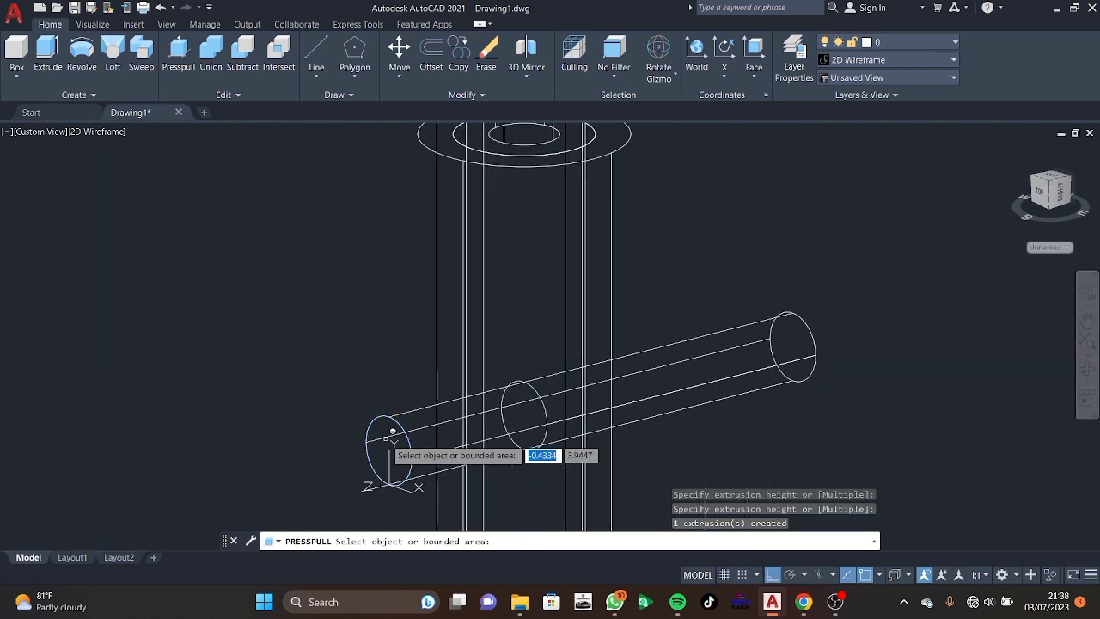
Subtract the pipe from the shaft and erase the leftover ellipse.
{"action": "left_click", "coordinate": [242, 56]}
{"action": "left_click", "coordinate": [466, 206]}
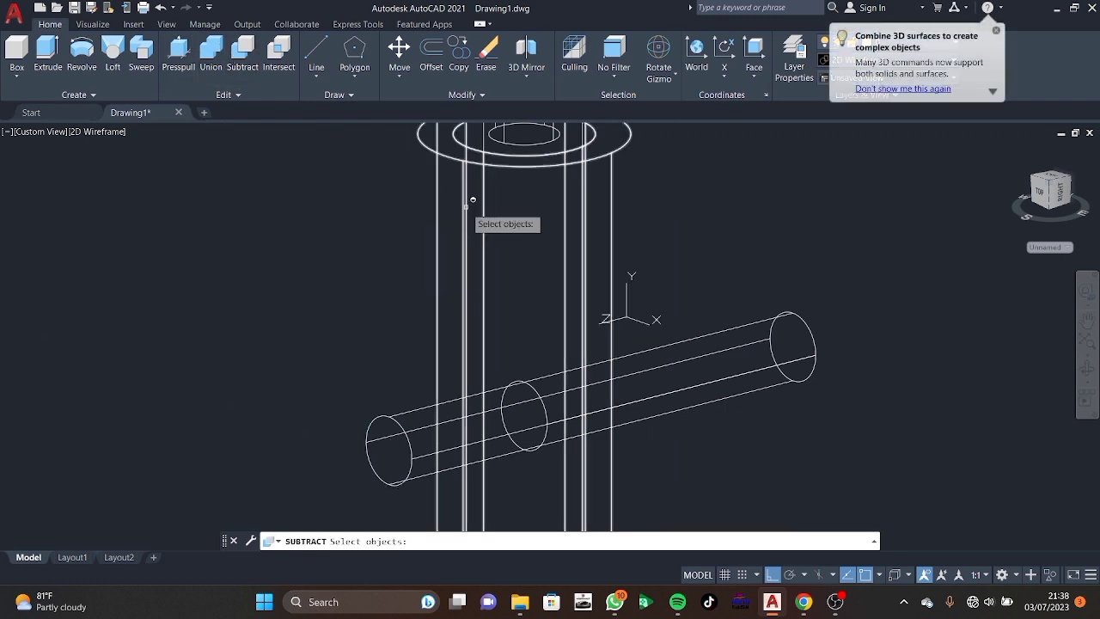
{"action": "key", "text": "Return"}
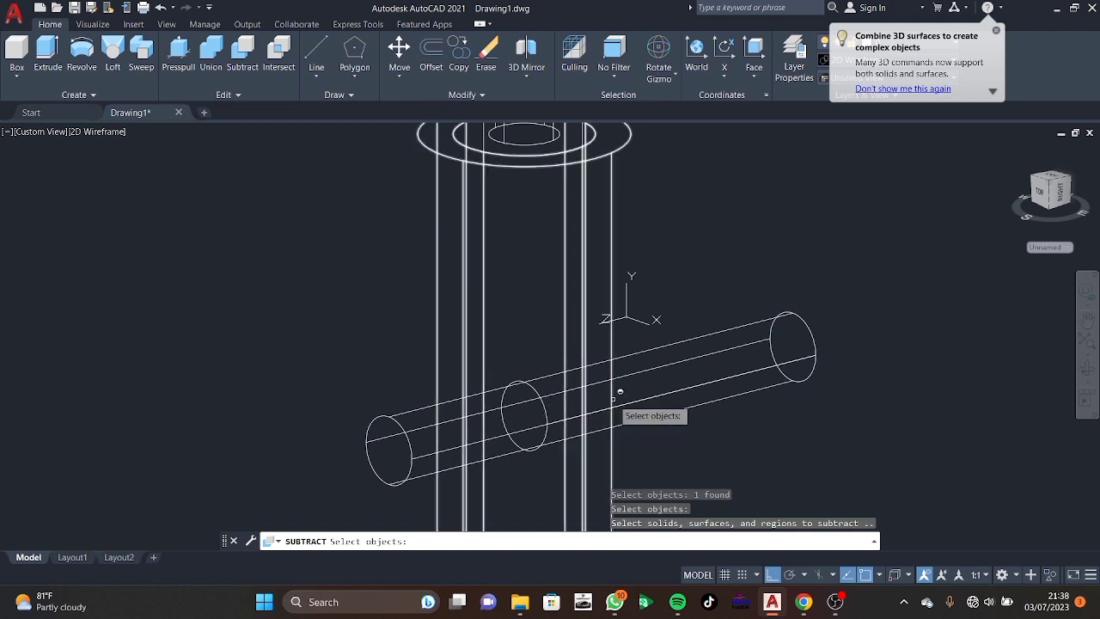
{"action": "left_click", "coordinate": [680, 388]}
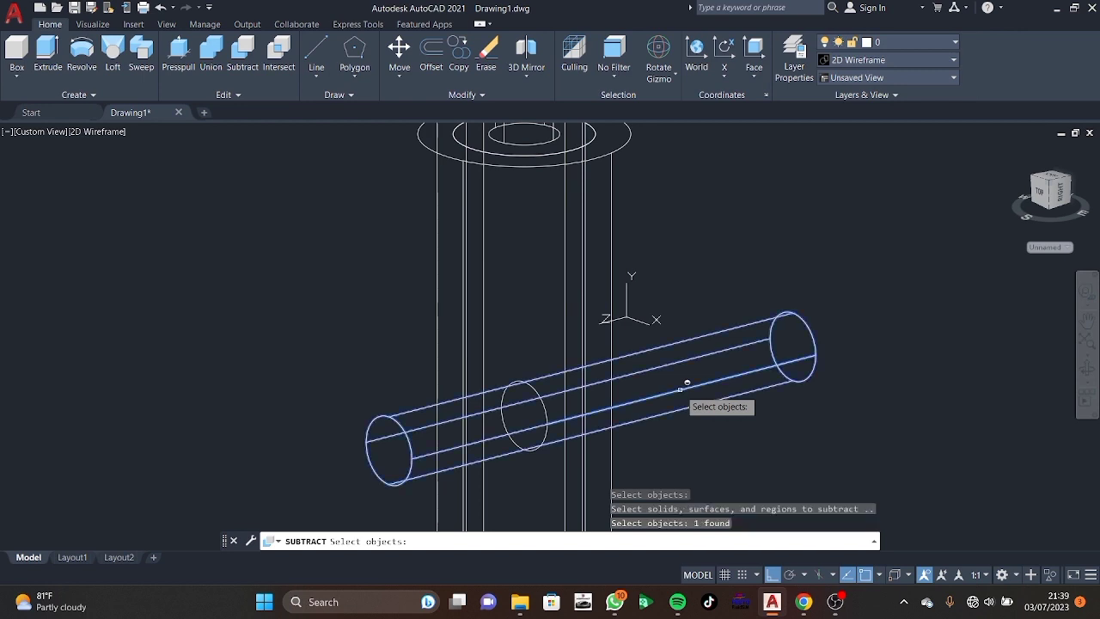
{"action": "key", "text": "Return"}
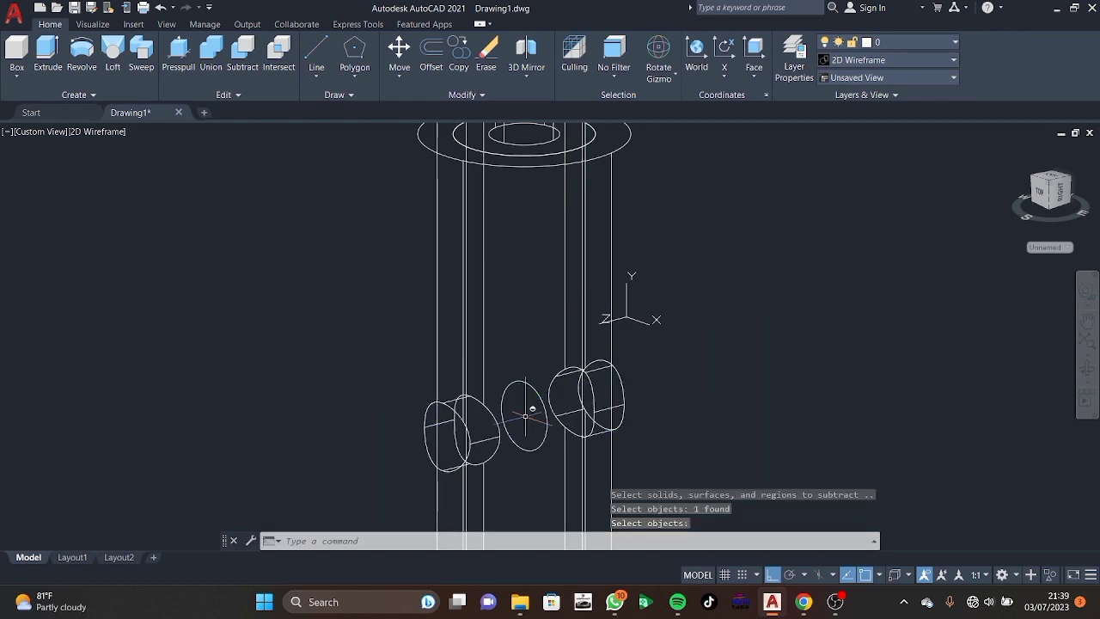
{"action": "left_click", "coordinate": [554, 419]}
{"action": "key", "text": "Delete"}
{"action": "scroll", "coordinate": [942, 271], "scroll_direction": "down", "scroll_amount": 4}
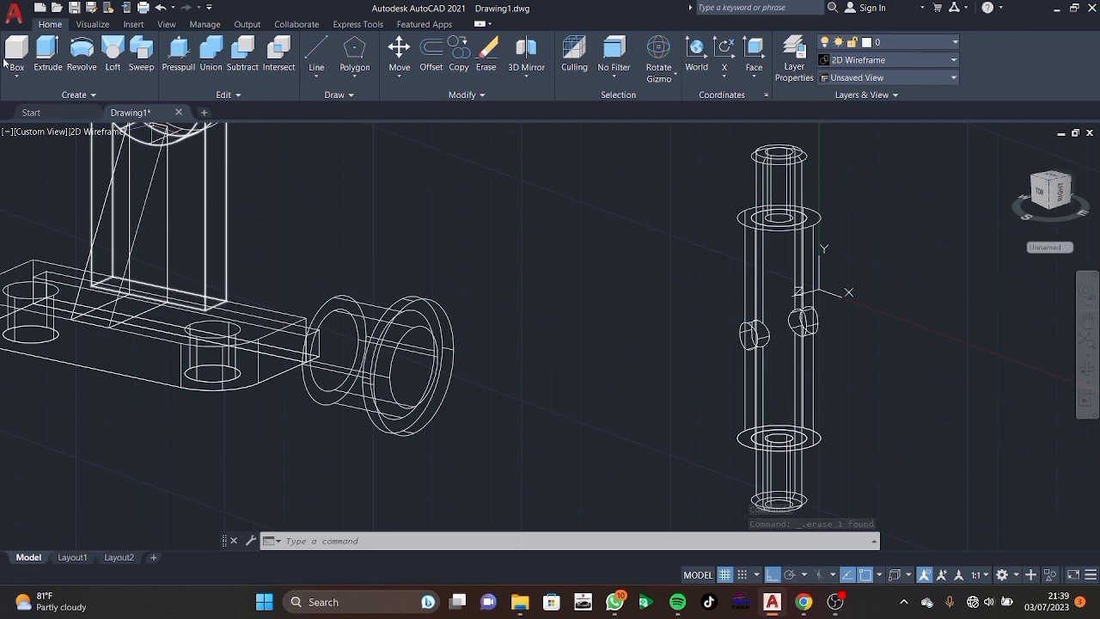
Switch the visual style to Shaded and zoom out to show all parts.
{"action": "left_click", "coordinate": [109, 133]}
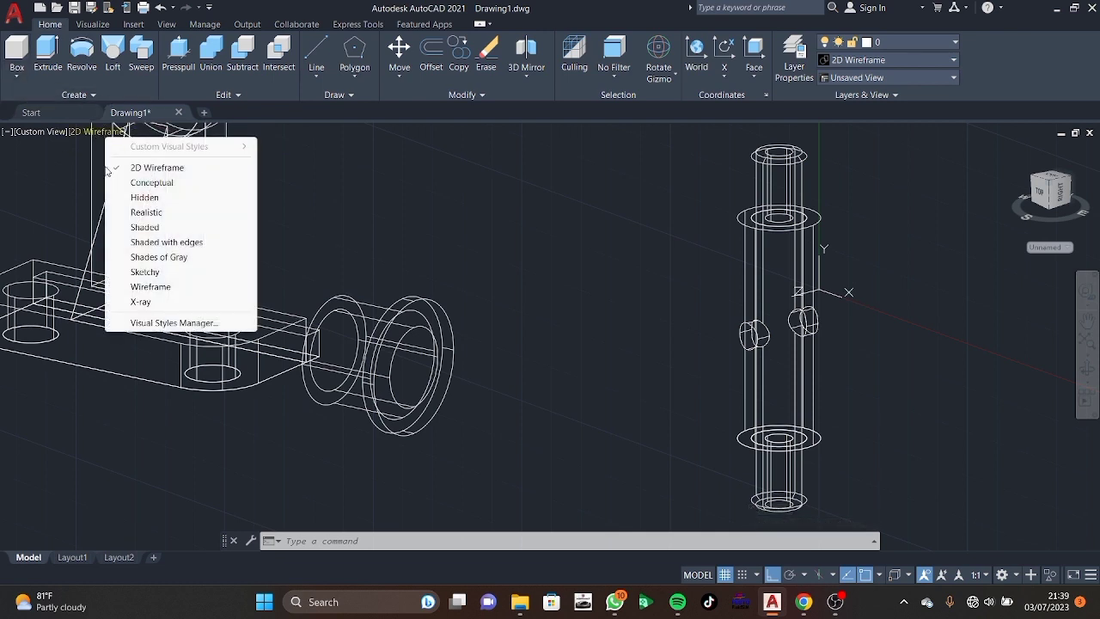
{"action": "left_click", "coordinate": [139, 228]}
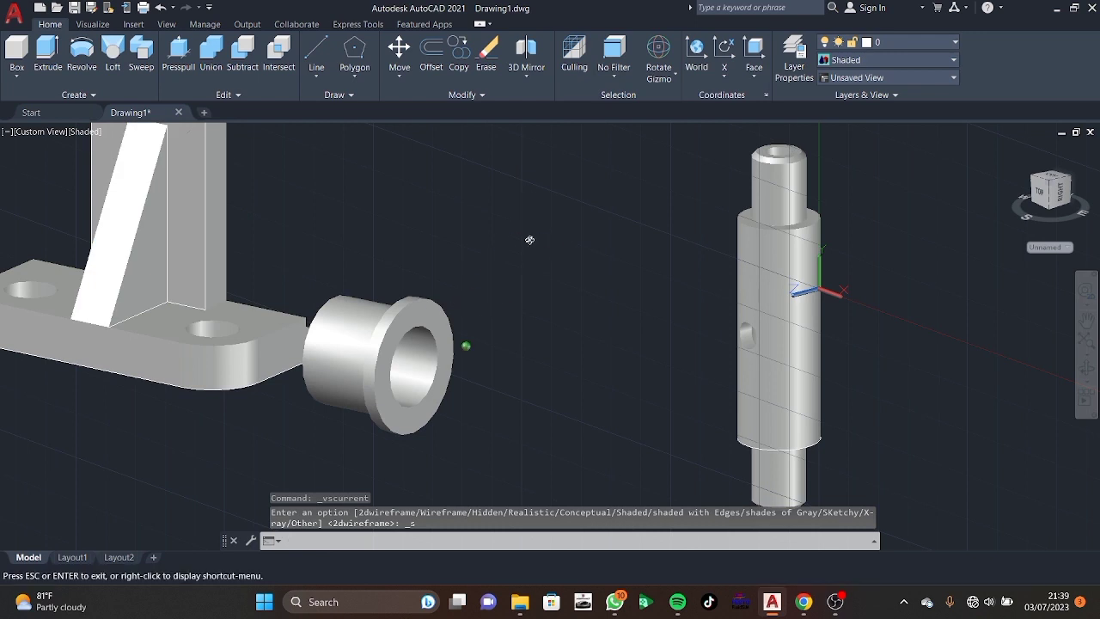
{"action": "scroll", "coordinate": [572, 253], "scroll_direction": "down", "scroll_amount": 1}
{"action": "scroll", "coordinate": [569, 250], "scroll_direction": "down", "scroll_amount": 2}
{"action": "scroll", "coordinate": [569, 250], "scroll_direction": "down", "scroll_amount": 1}
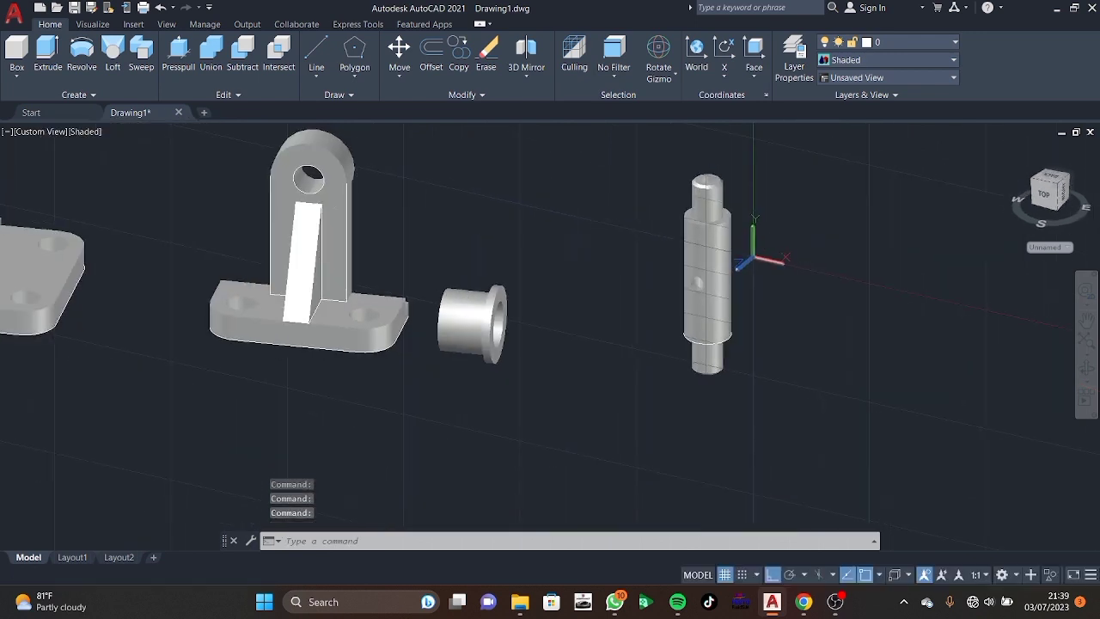
{"action": "scroll", "coordinate": [571, 246], "scroll_direction": "down", "scroll_amount": 1}
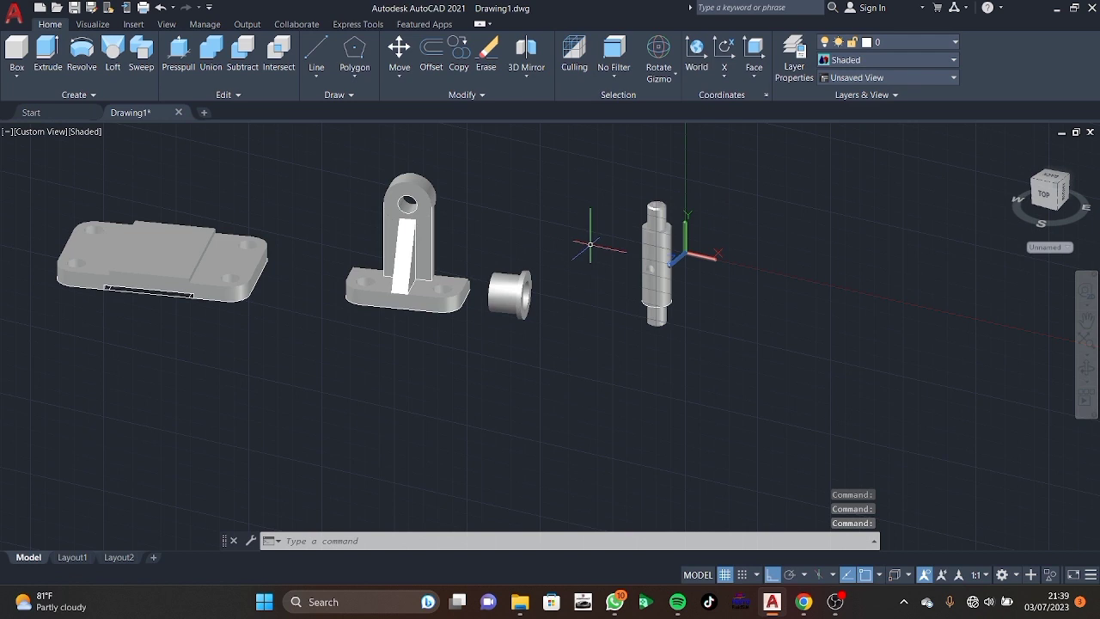
{"action": "scroll", "coordinate": [591, 245], "scroll_direction": "down", "scroll_amount": 2}
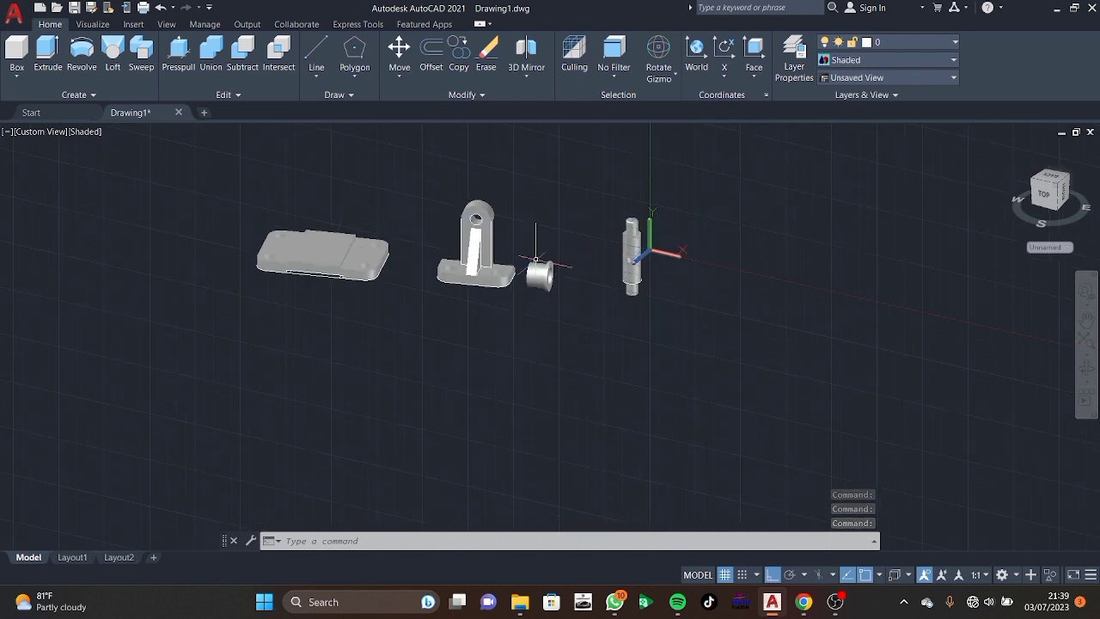
View the Belt Roller Support reference drawing, then return to AutoCAD.
{"action": "right_click", "coordinate": [679, 250], "text": "shift"}
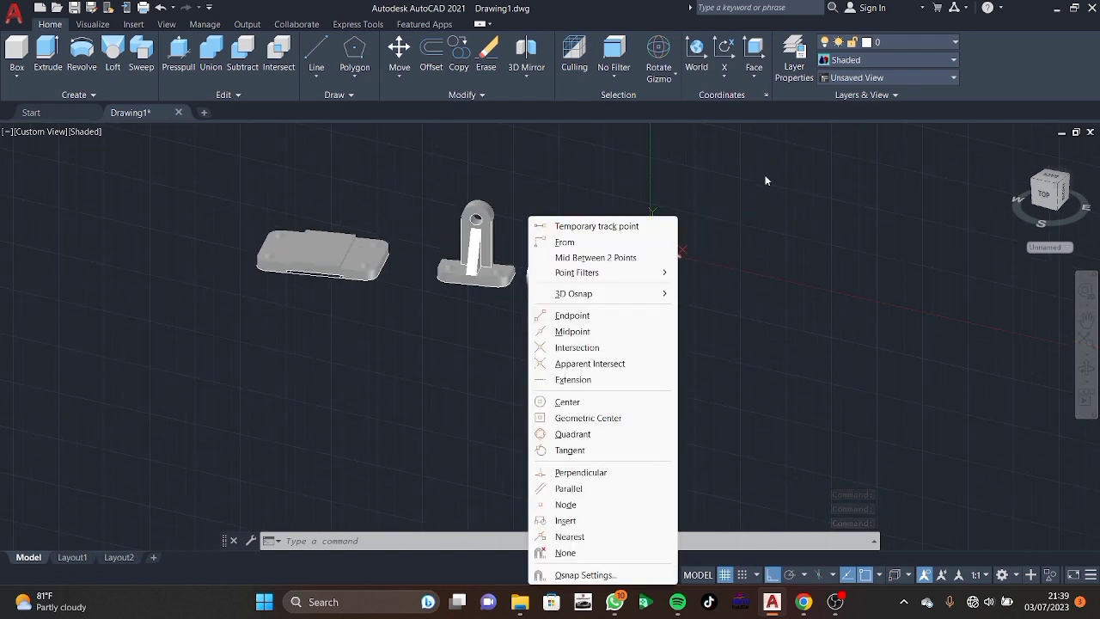
{"action": "left_click", "coordinate": [854, 336]}
{"action": "key", "text": "Escape"}
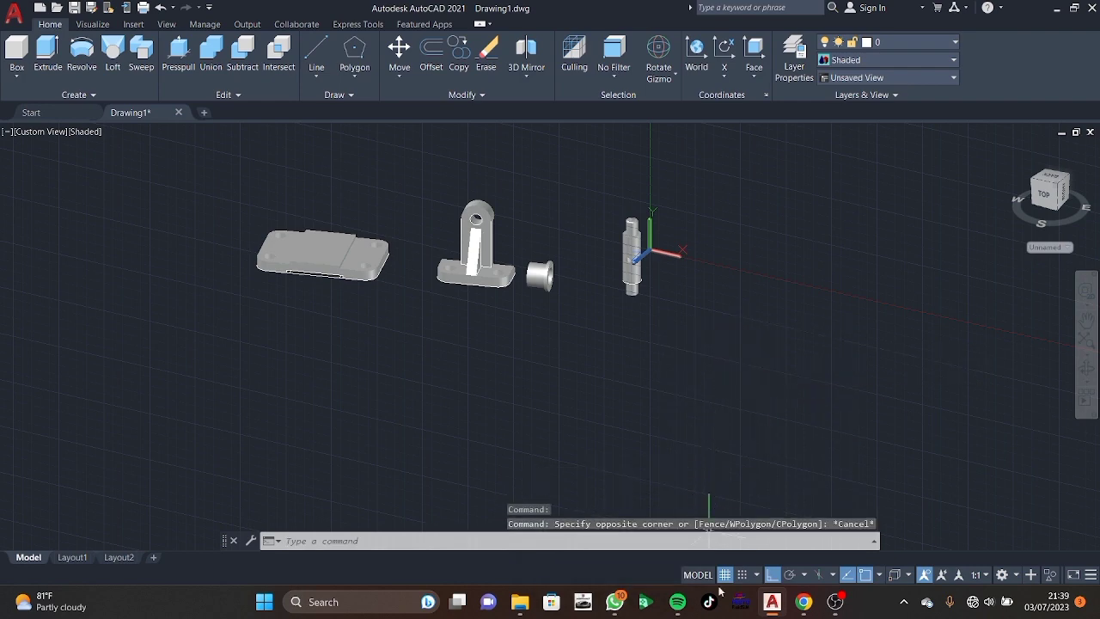
{"action": "left_click", "coordinate": [628, 584]}
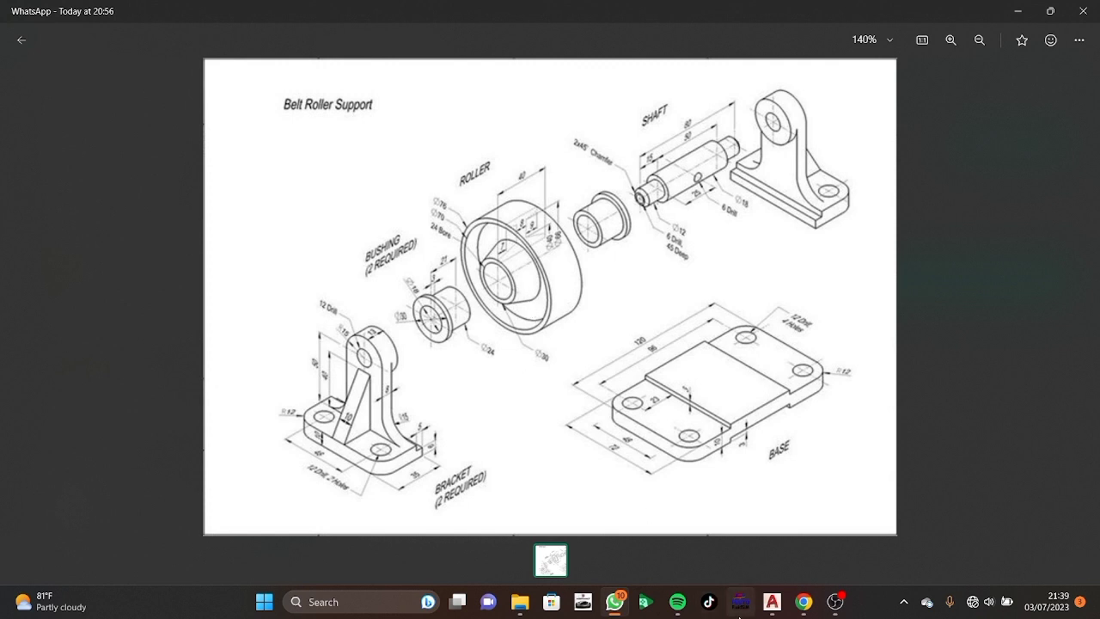
{"action": "mouse_move", "coordinate": [770, 601]}
{"action": "left_click", "coordinate": [784, 509]}
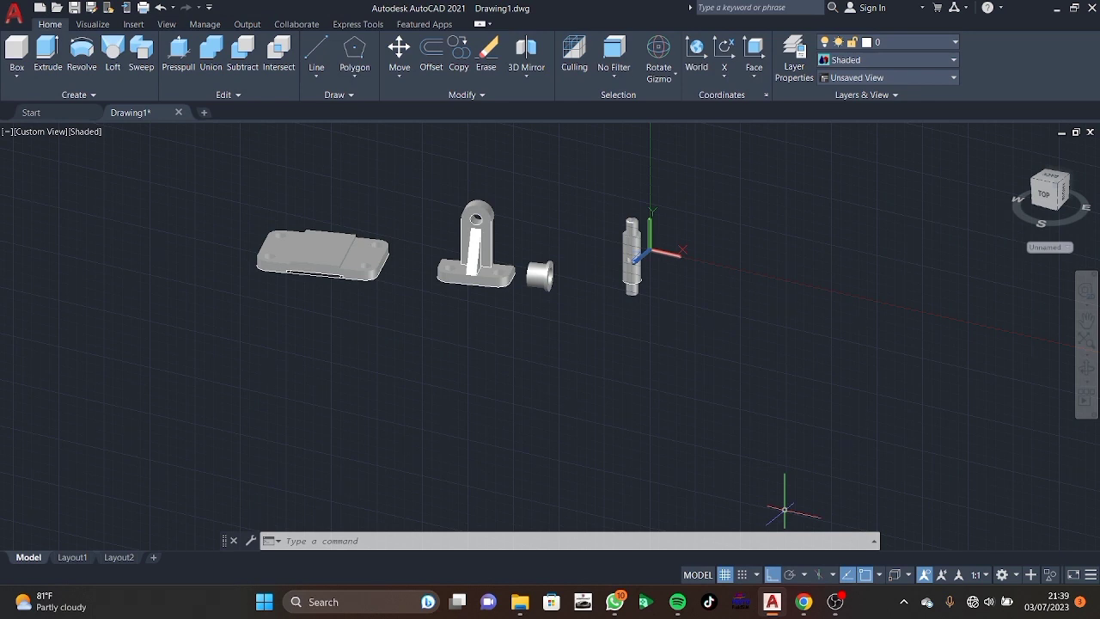
Delete the selected part and draw a 38-unit vertical centre line beside the bushing.
{"action": "key", "text": "Delete"}
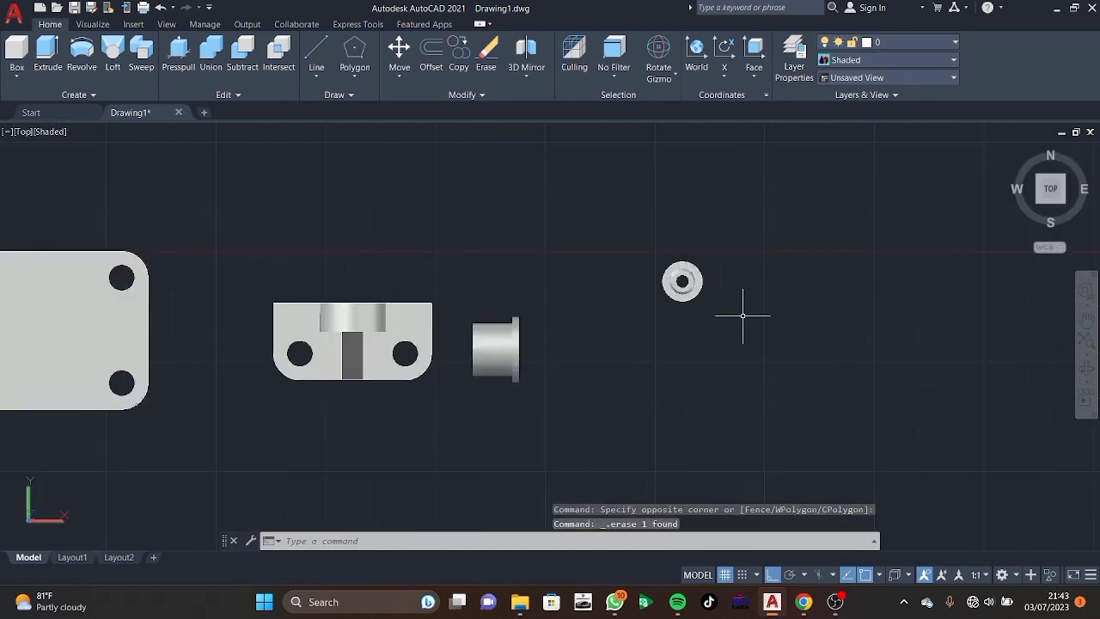
{"action": "middle_click_drag", "start_coordinate": [900, 374], "coordinate": [626, 364]}
{"action": "scroll", "coordinate": [612, 347], "scroll_direction": "up", "scroll_amount": 2}
{"action": "scroll", "coordinate": [726, 299], "scroll_direction": "up", "scroll_amount": 2}
{"action": "mouse_move", "coordinate": [727, 299]}
{"action": "middle_mouse_down"}
{"action": "mouse_move", "coordinate": [623, 337]}
{"action": "mouse_move", "coordinate": [654, 305]}
{"action": "middle_mouse_up"}
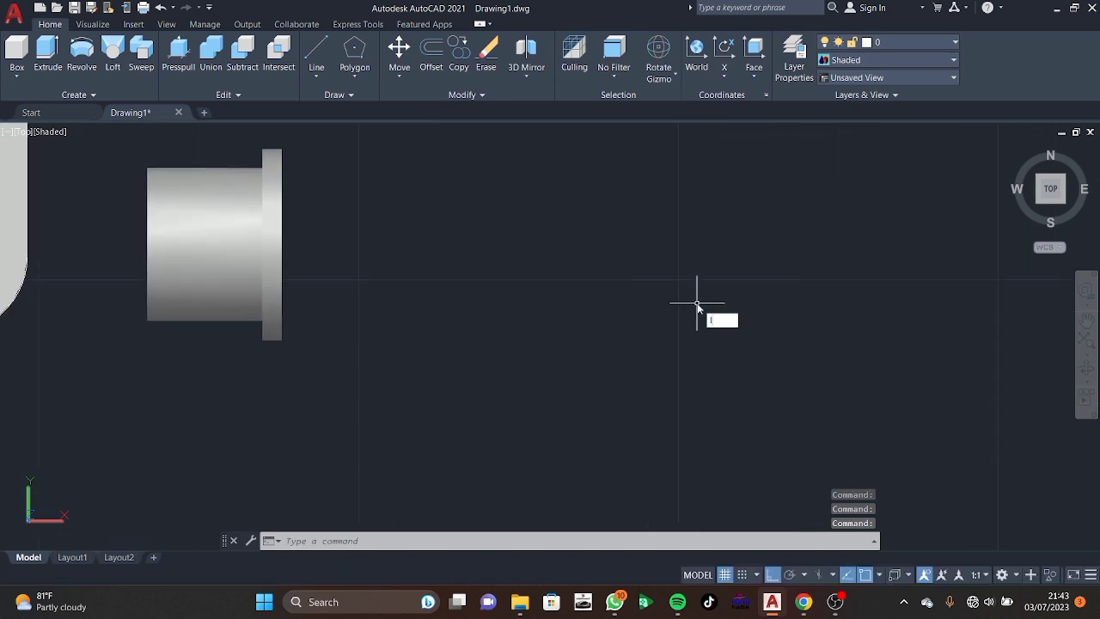
{"action": "key", "text": "Return"}
{"action": "left_click", "coordinate": [550, 244]}
{"action": "type", "text": "3"}
{"action": "key", "text": "Return"}
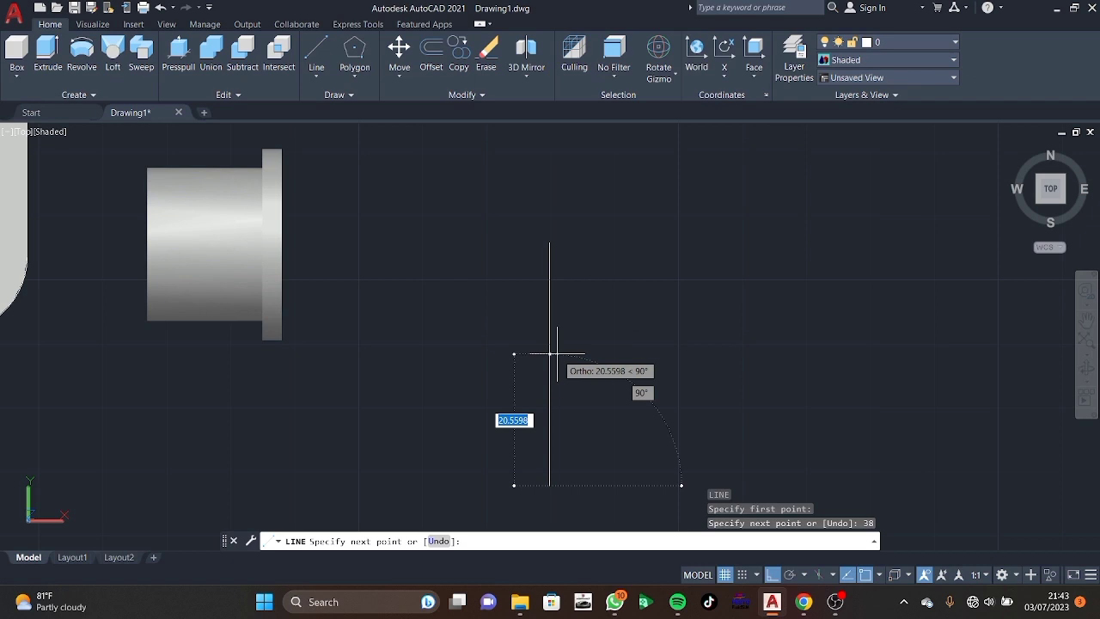
{"action": "key", "text": "Escape"}
Draw horizontal guide lines running left from 33 and 20 units along the centre line.
{"action": "type", "text": "l"}
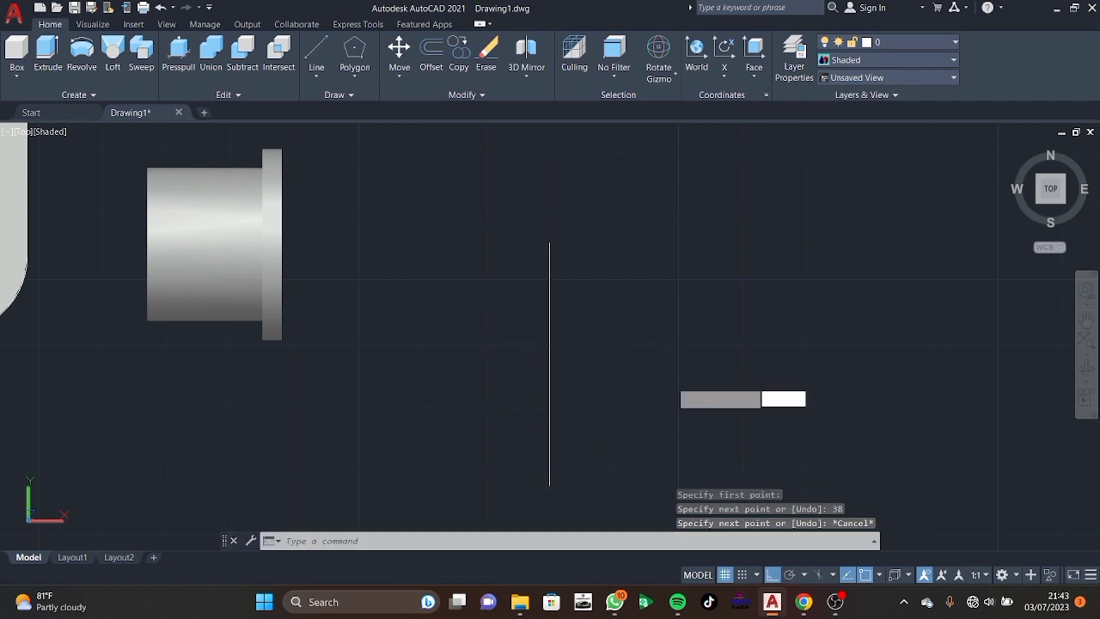
{"action": "key", "text": "Return"}
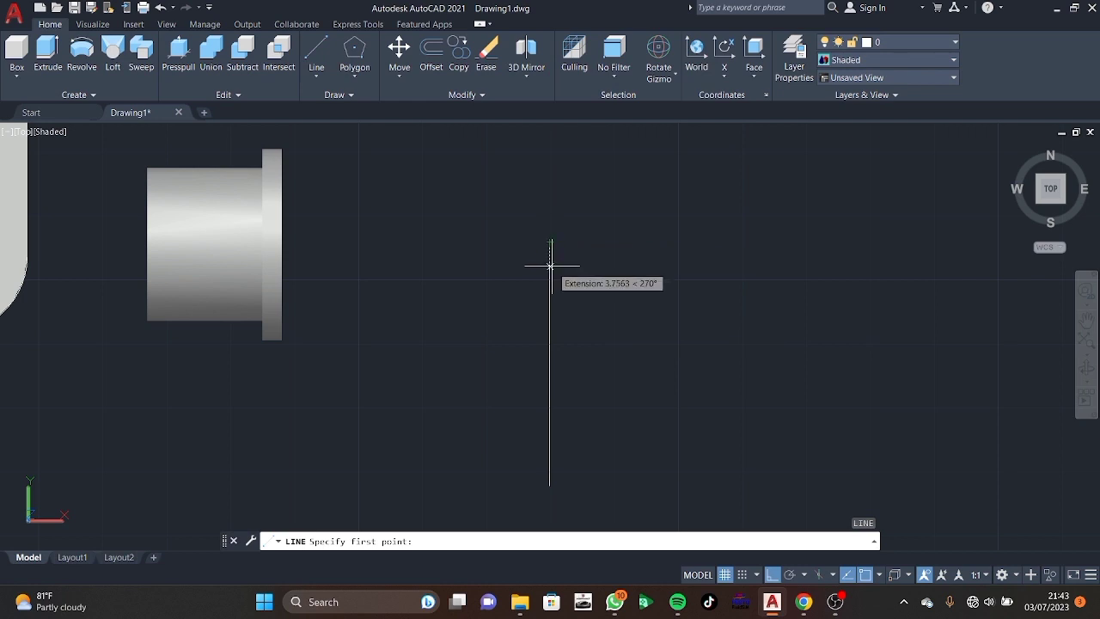
{"action": "type", "text": "33"}
{"action": "key", "text": "Return"}
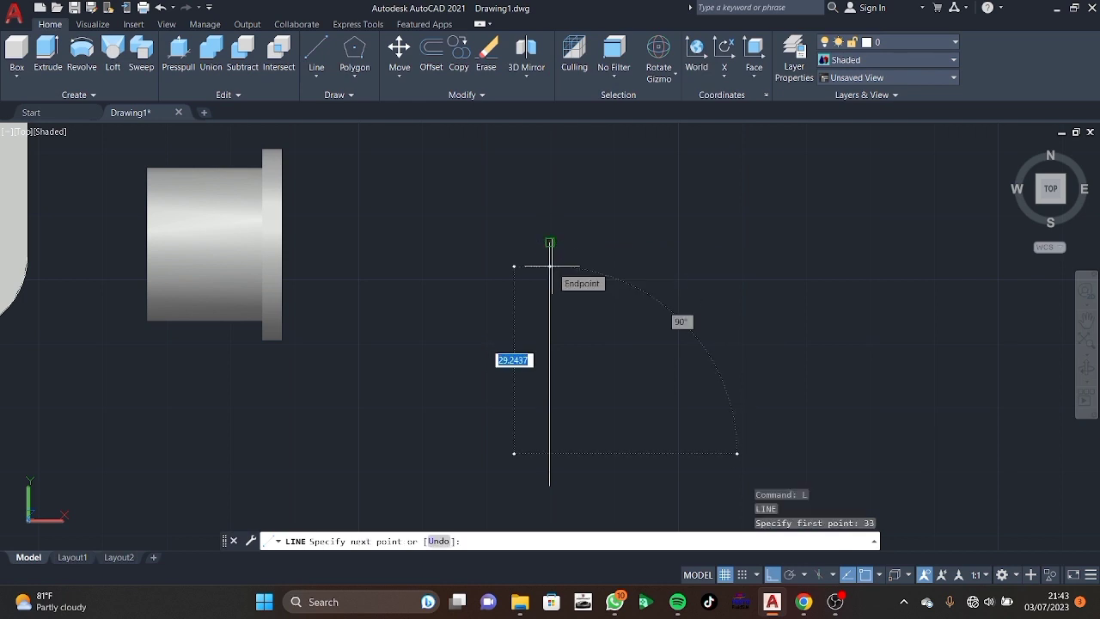
{"action": "left_click", "coordinate": [350, 409]}
{"action": "key", "text": "Escape"}
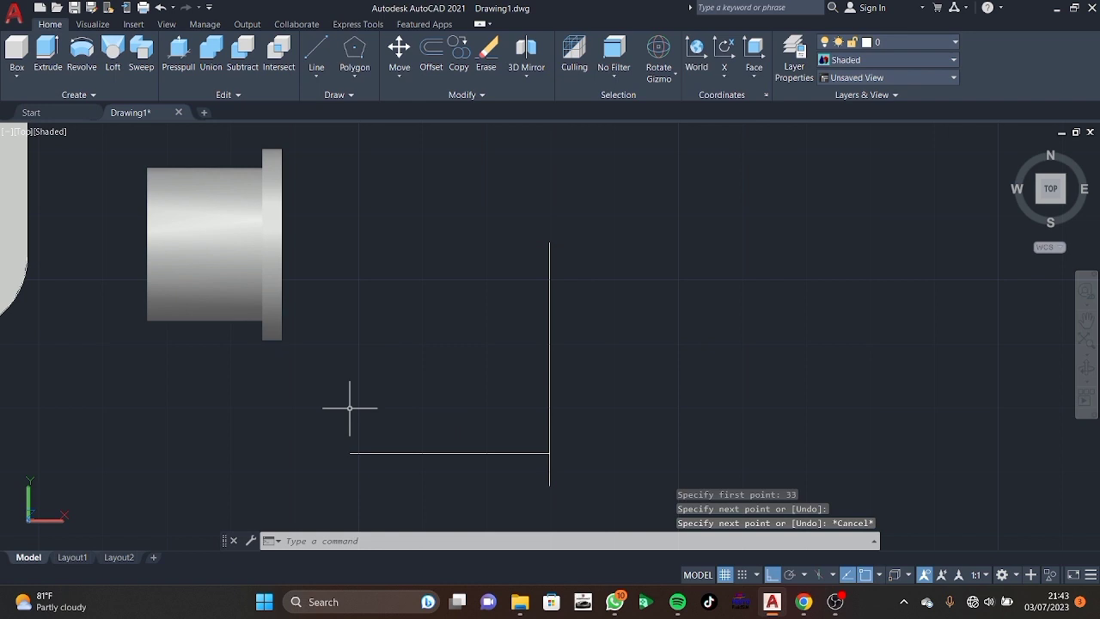
{"action": "key", "text": "Return"}
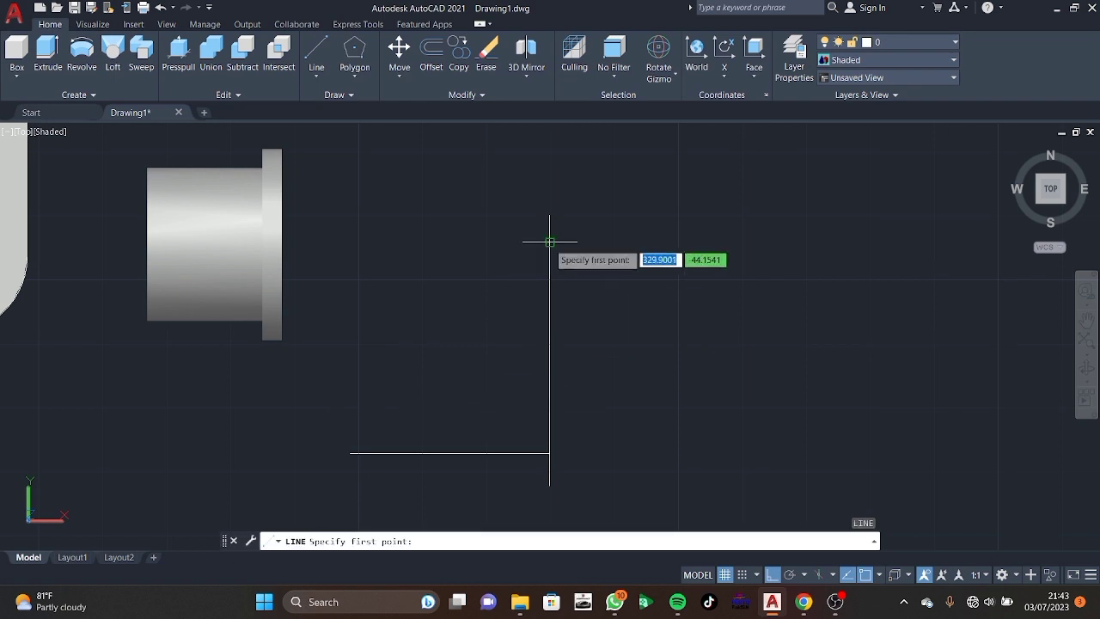
{"action": "type", "text": "20"}
{"action": "key", "text": "Return"}
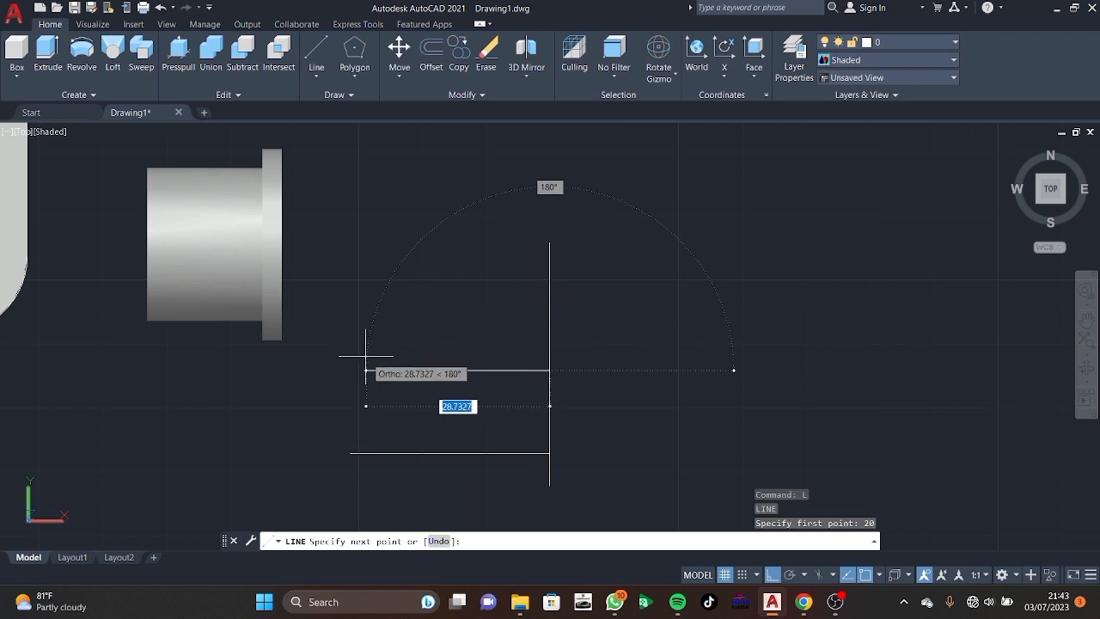
{"action": "left_click", "coordinate": [366, 355]}
{"action": "key", "text": "Escape"}
Draw the 20- and 3-unit profile segments starting 12 units along the guide.
{"action": "key", "text": "Return"}
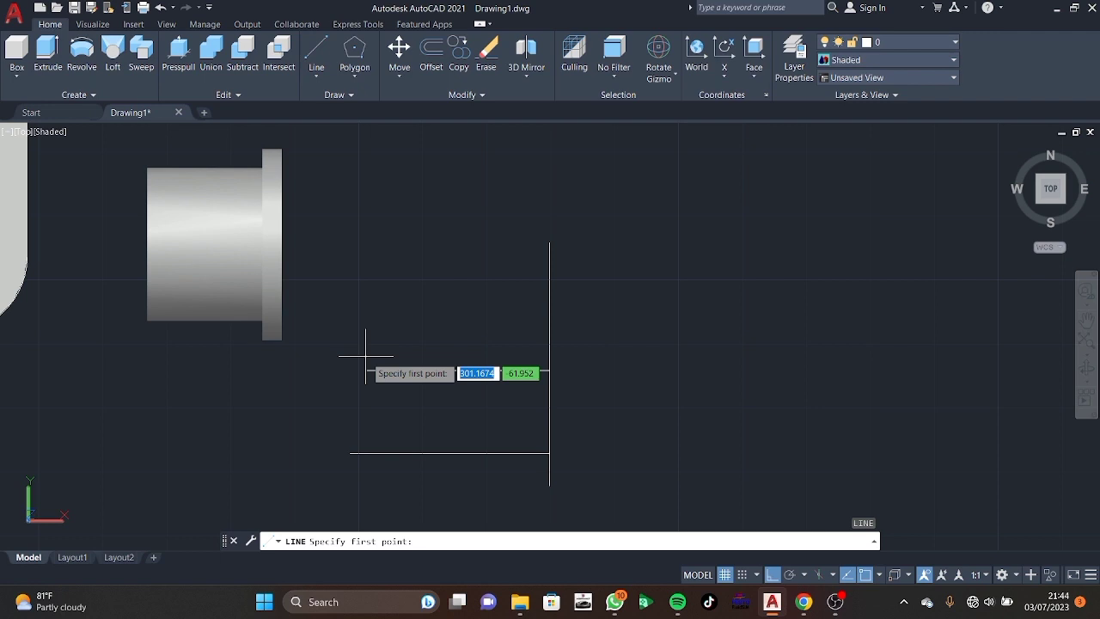
{"action": "key", "text": "Escape"}
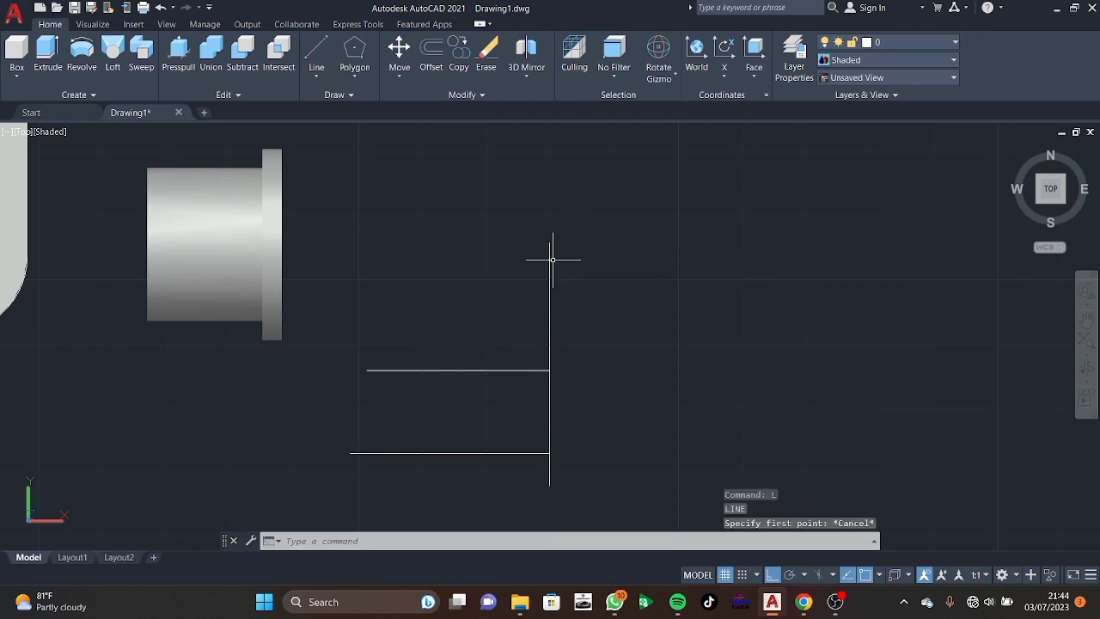
{"action": "key", "text": "space"}
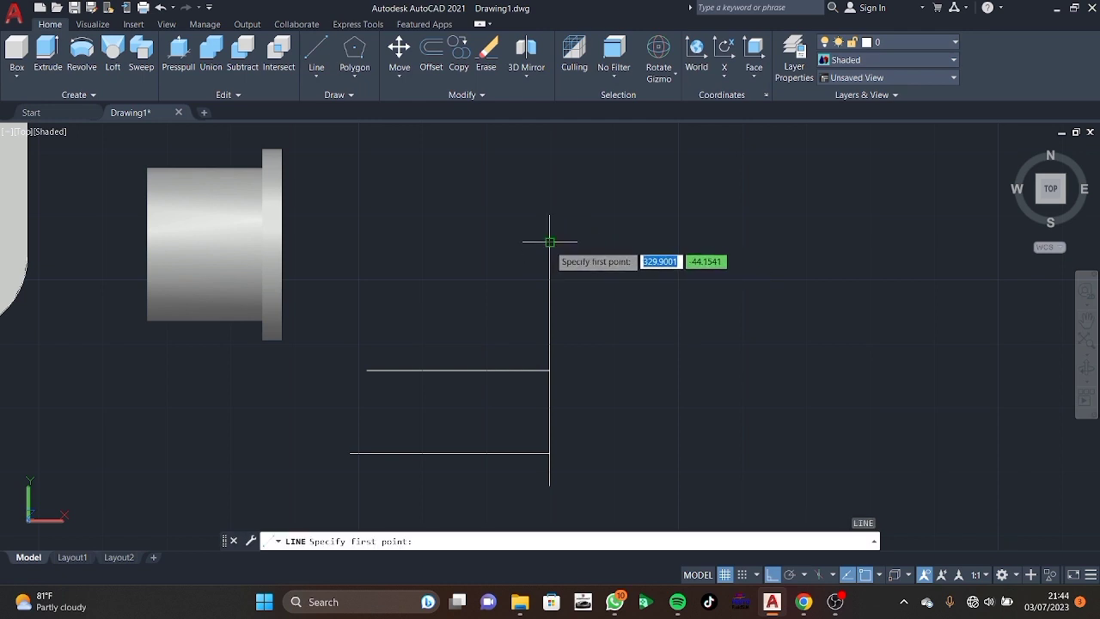
{"action": "type", "text": "12"}
{"action": "key", "text": "Return"}
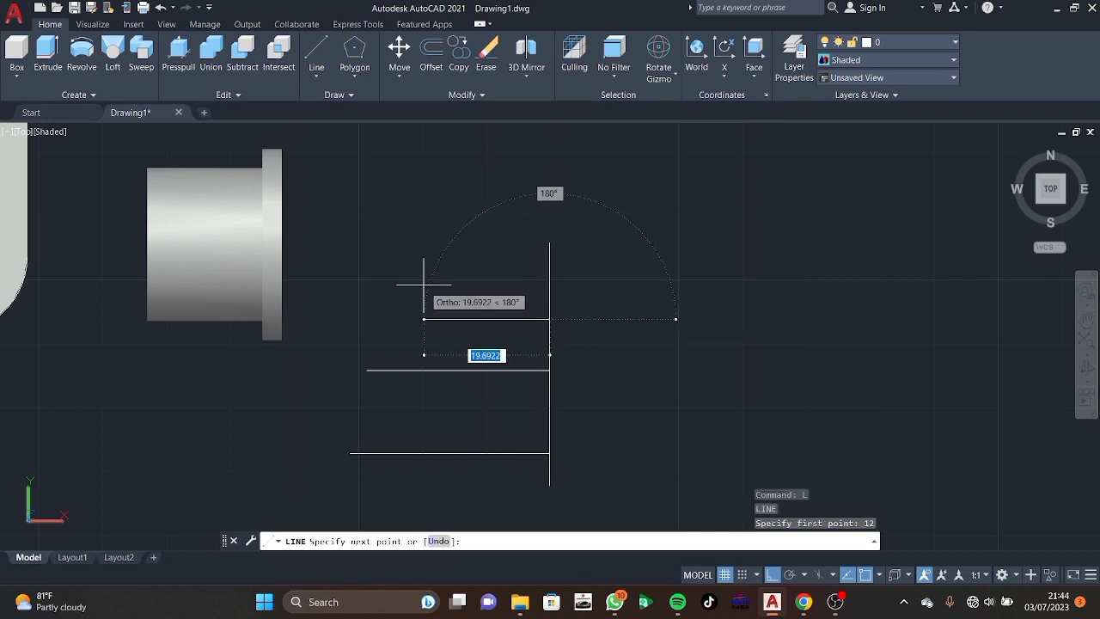
{"action": "key", "text": "Return"}
{"action": "type", "text": "3"}
{"action": "key", "text": "Return"}
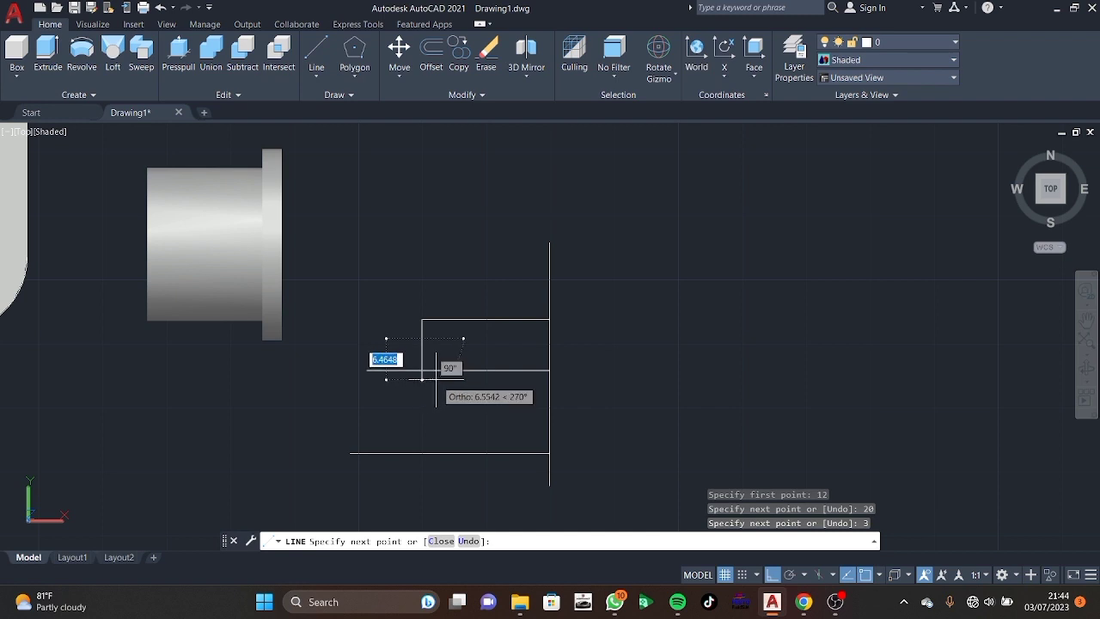
{"action": "key", "text": "Escape"}
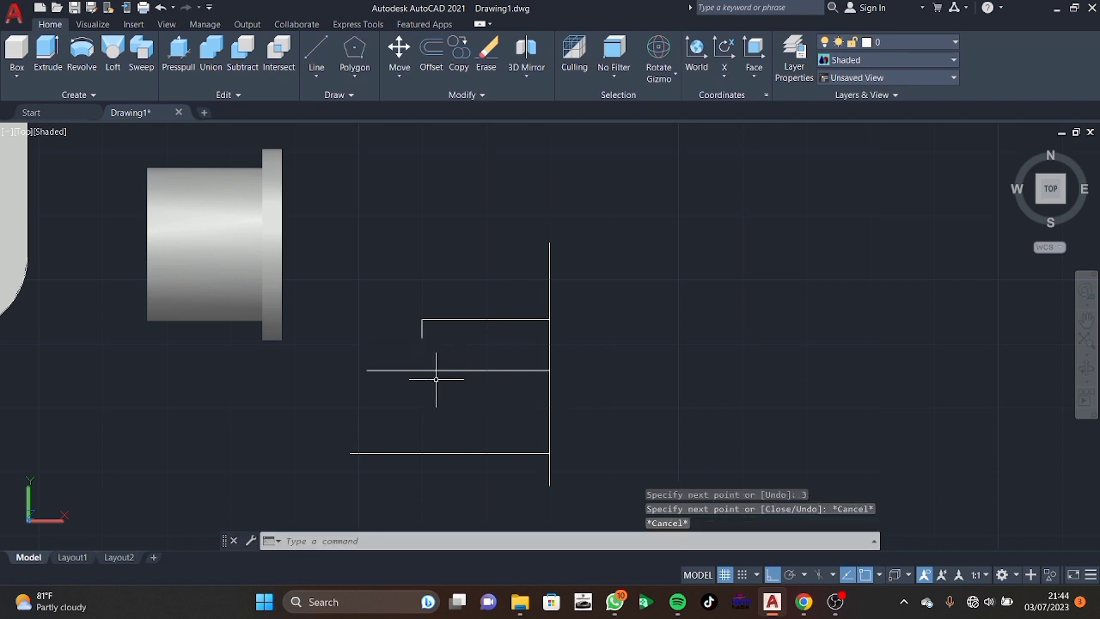
Draw the slanted edge from 4 units along to the short vertical's end.
{"action": "key", "text": "Return"}
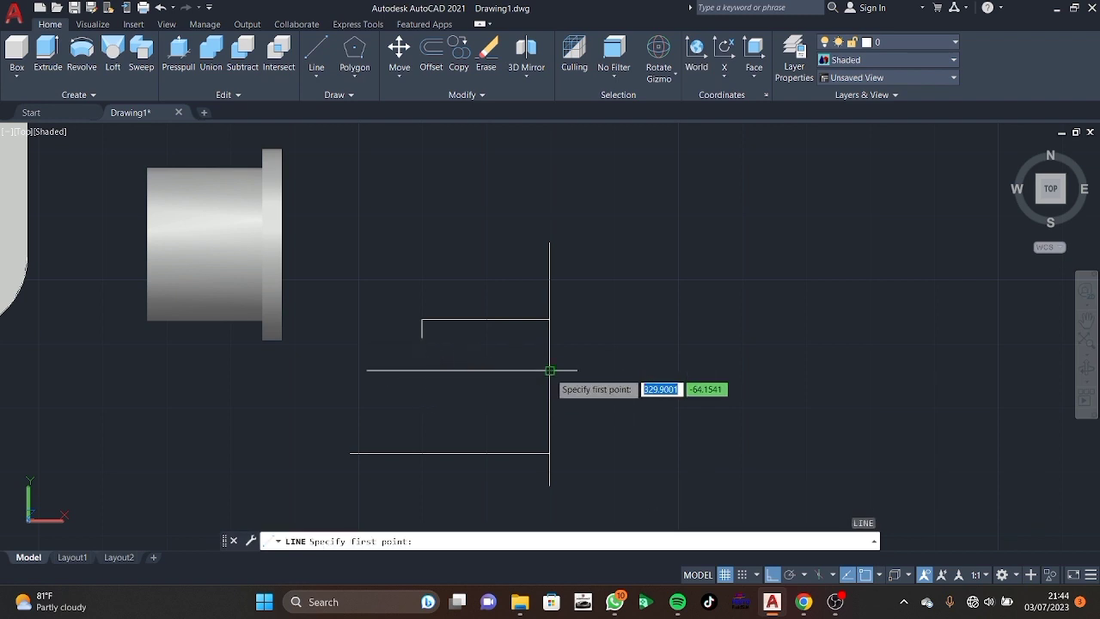
{"action": "type", "text": "4"}
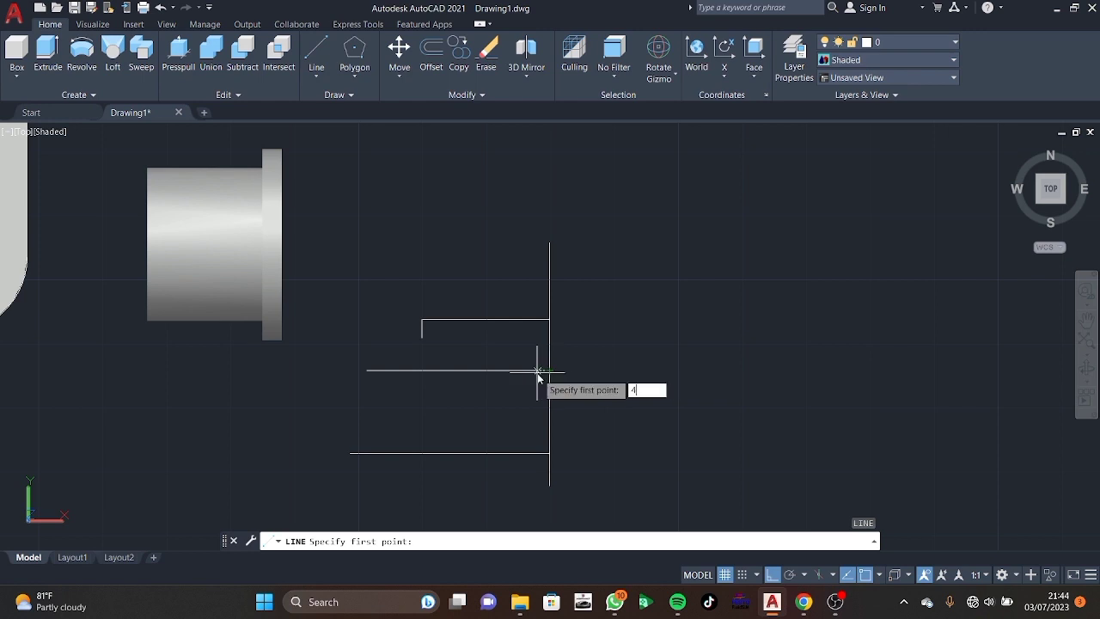
{"action": "key", "text": "Return"}
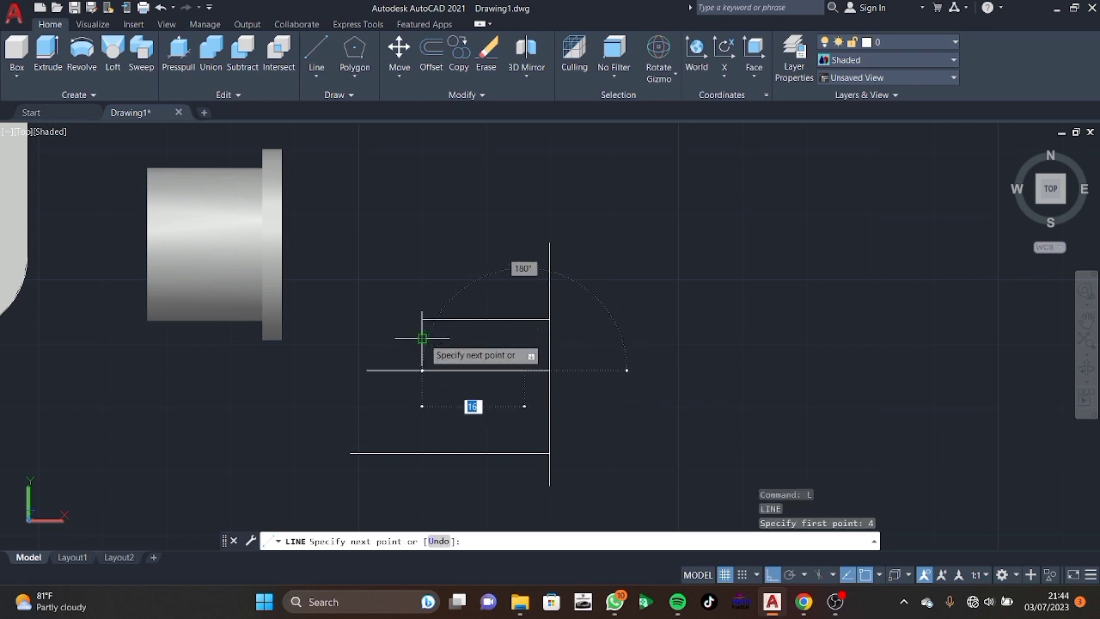
{"action": "left_click", "coordinate": [422, 337]}
{"action": "key", "text": "Escape"}
Add a 3-unit segment starting 13 units along the lower guide.
{"action": "key", "text": "Return"}
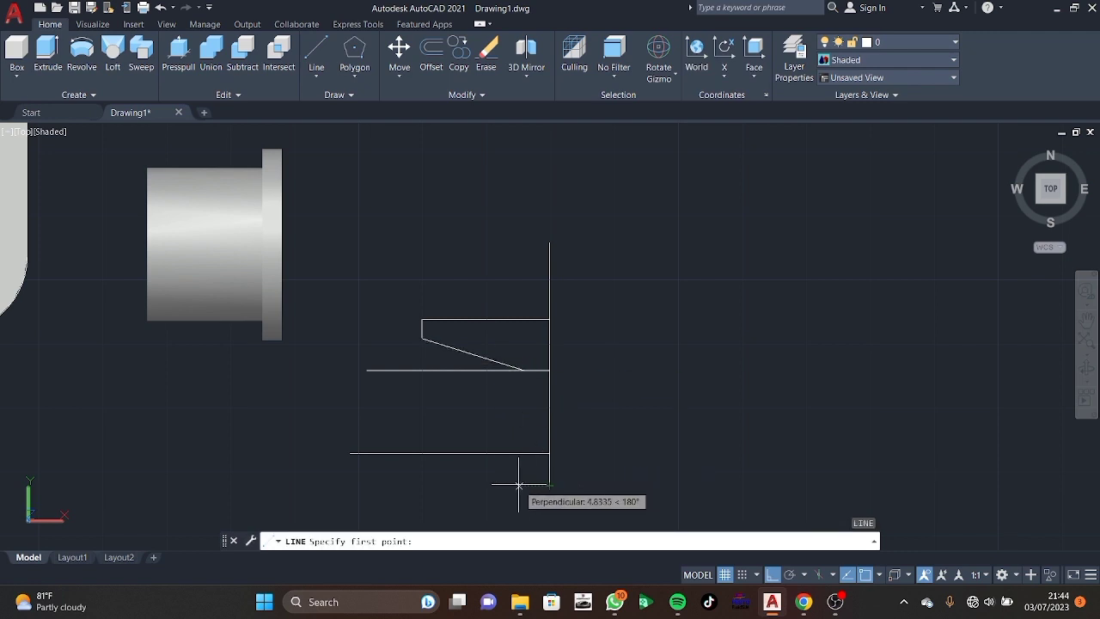
{"action": "type", "text": "13"}
{"action": "key", "text": "Return"}
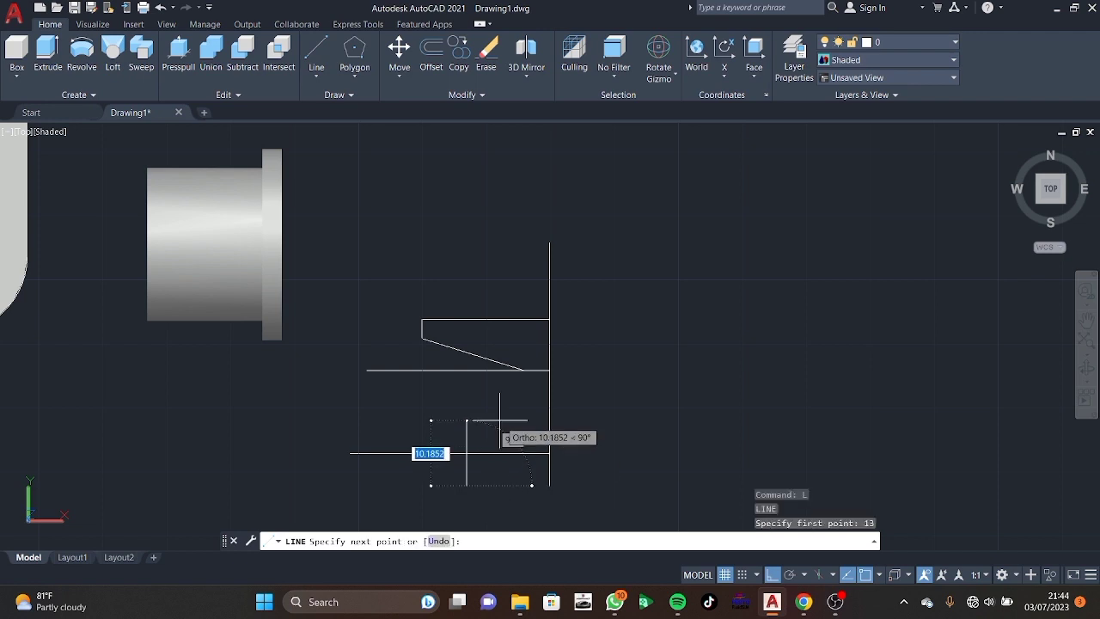
{"action": "type", "text": "3"}
{"action": "key", "text": "Return"}
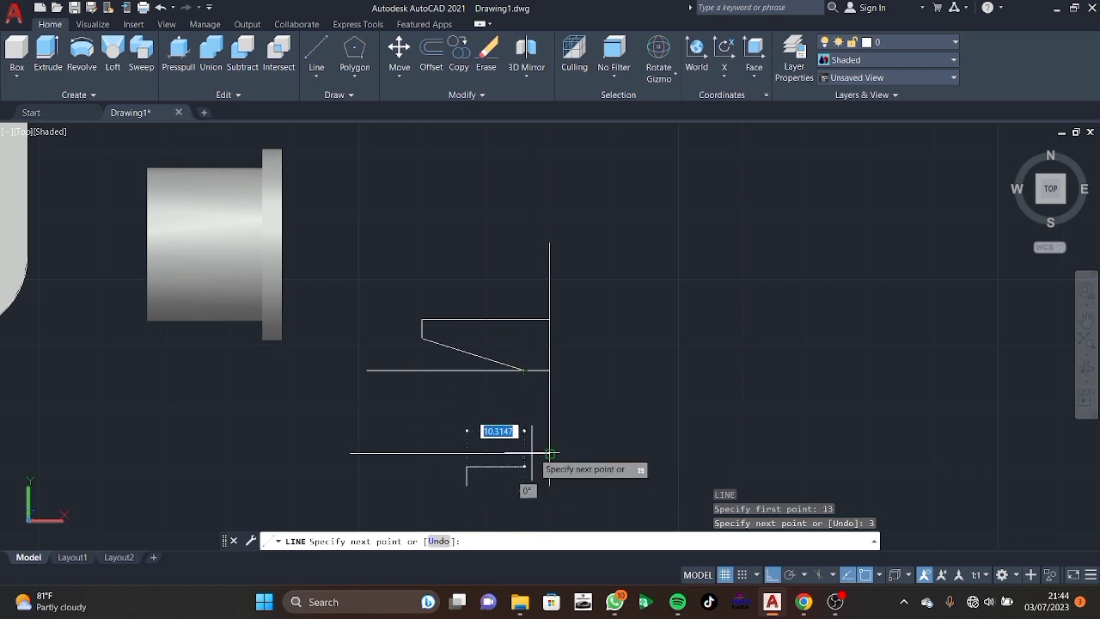
{"action": "key", "text": "Escape"}
Draw the vertical edge from the slanted edge's lower end down to the lower guide.
{"action": "key", "text": "Return"}
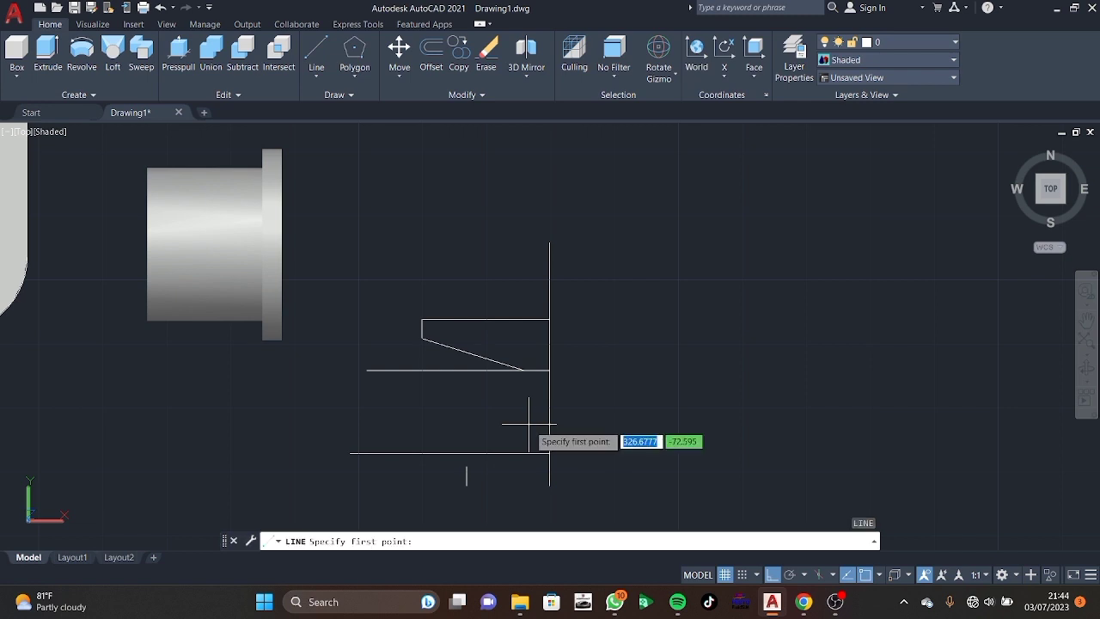
{"action": "left_click", "coordinate": [524, 370]}
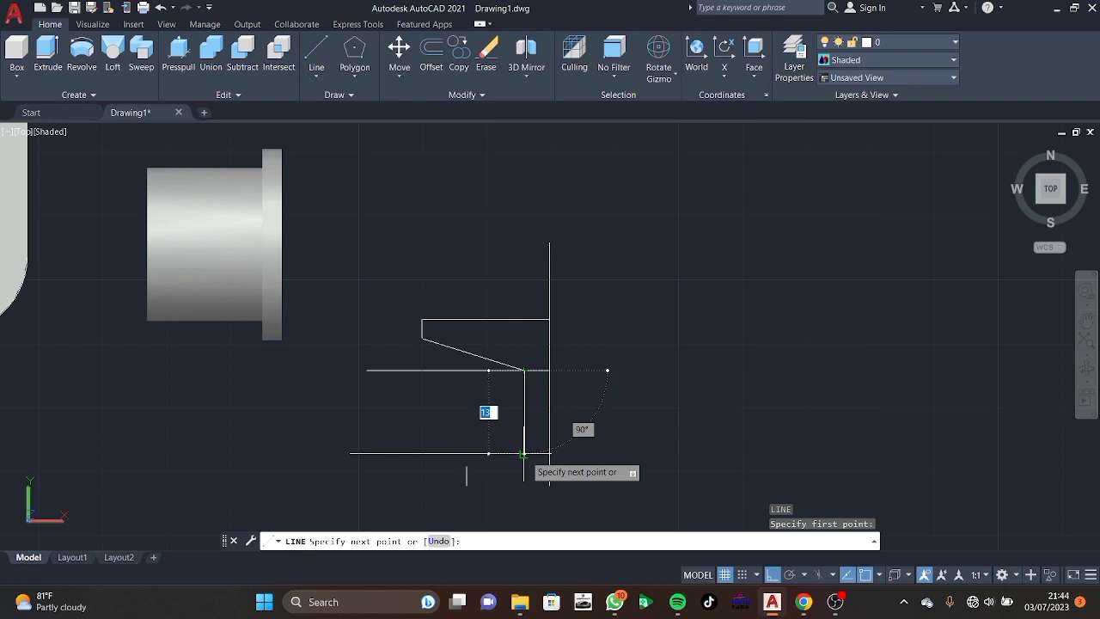
{"action": "left_click", "coordinate": [524, 452]}
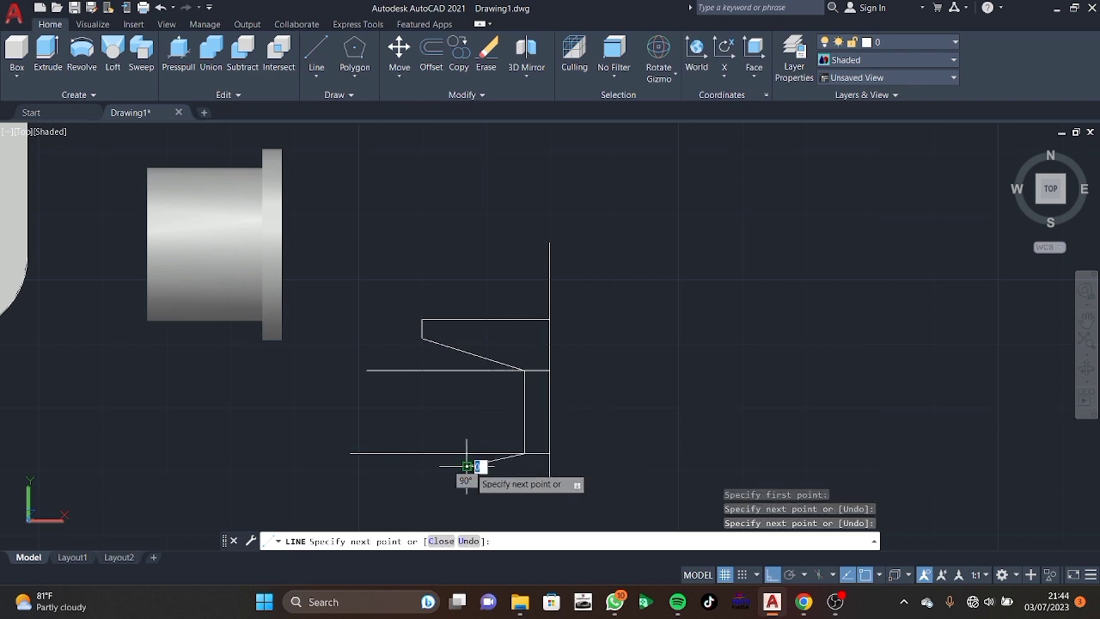
{"action": "key", "text": "Escape"}
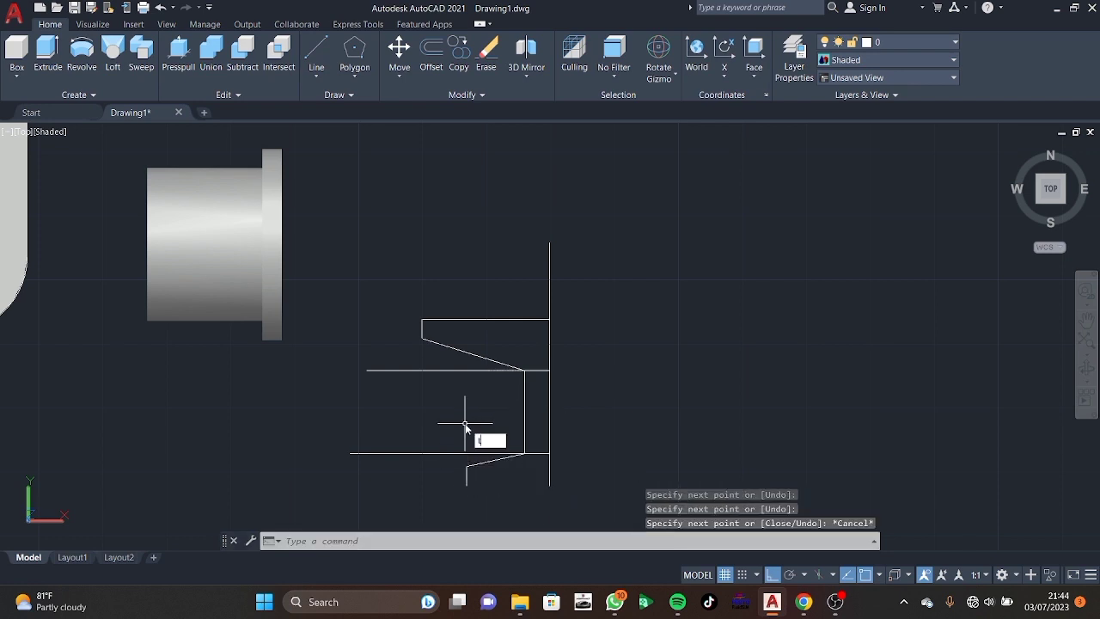
{"action": "type", "text": "r"}
{"action": "key", "text": "Return"}
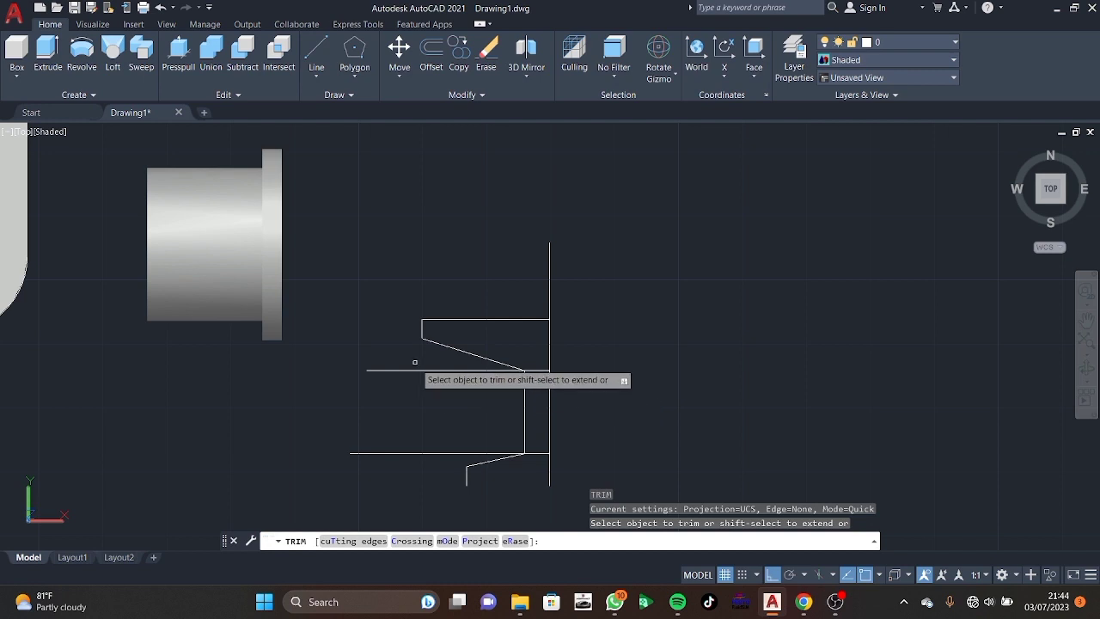
Trim the leftover guide lines and close the profile's bottom edge.
{"action": "left_click_drag", "start_coordinate": [414, 362], "coordinate": [409, 494]}
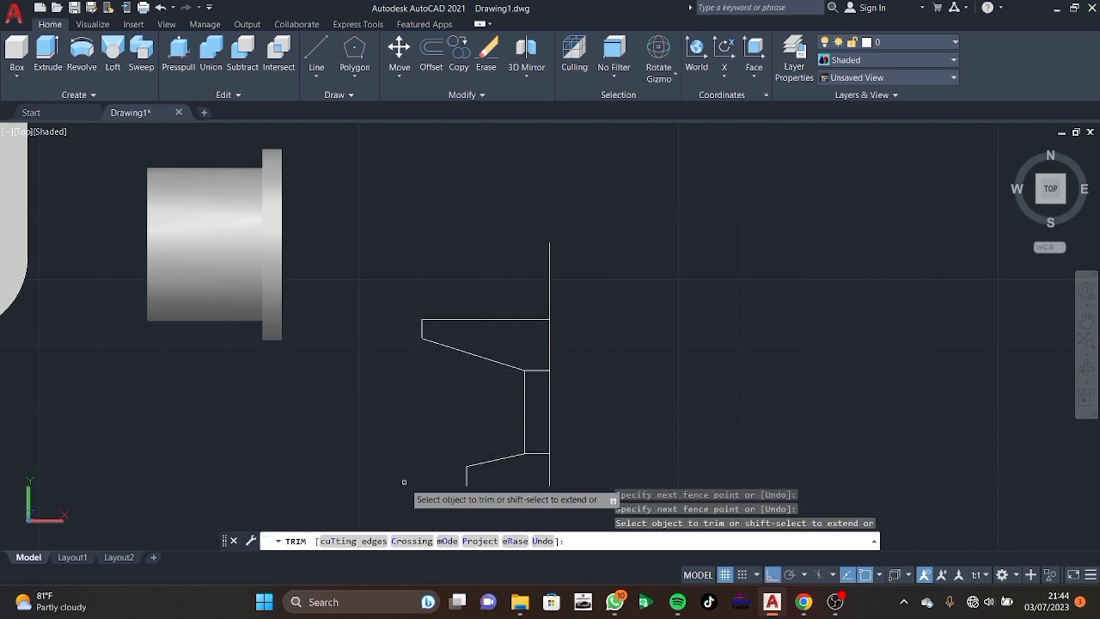
{"action": "key", "text": "Escape"}
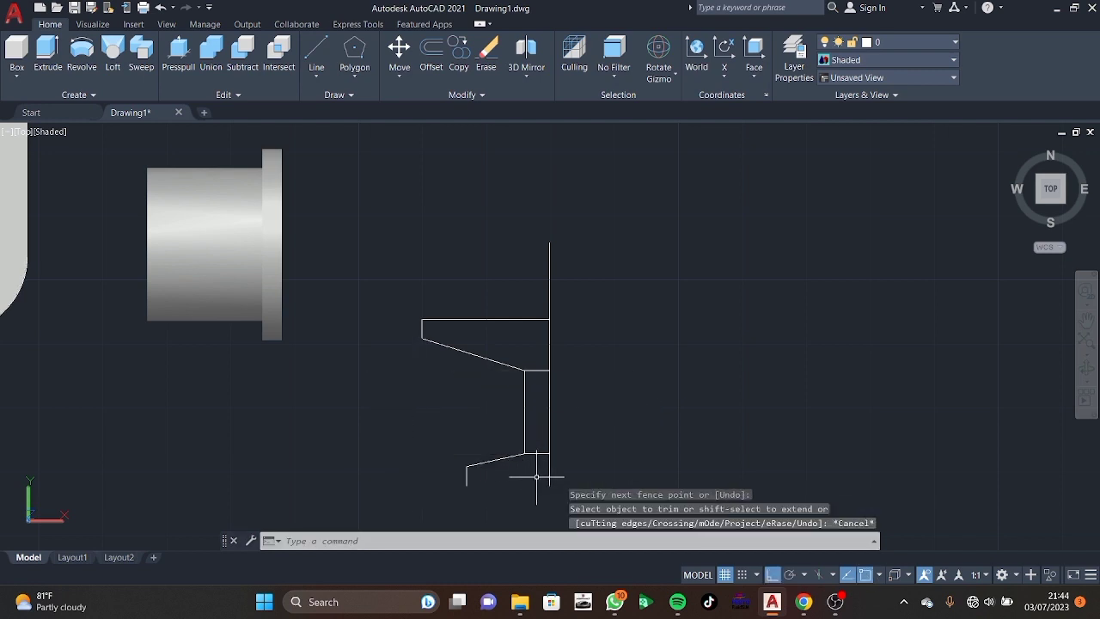
{"action": "key", "text": "l"}
{"action": "key", "text": "Return"}
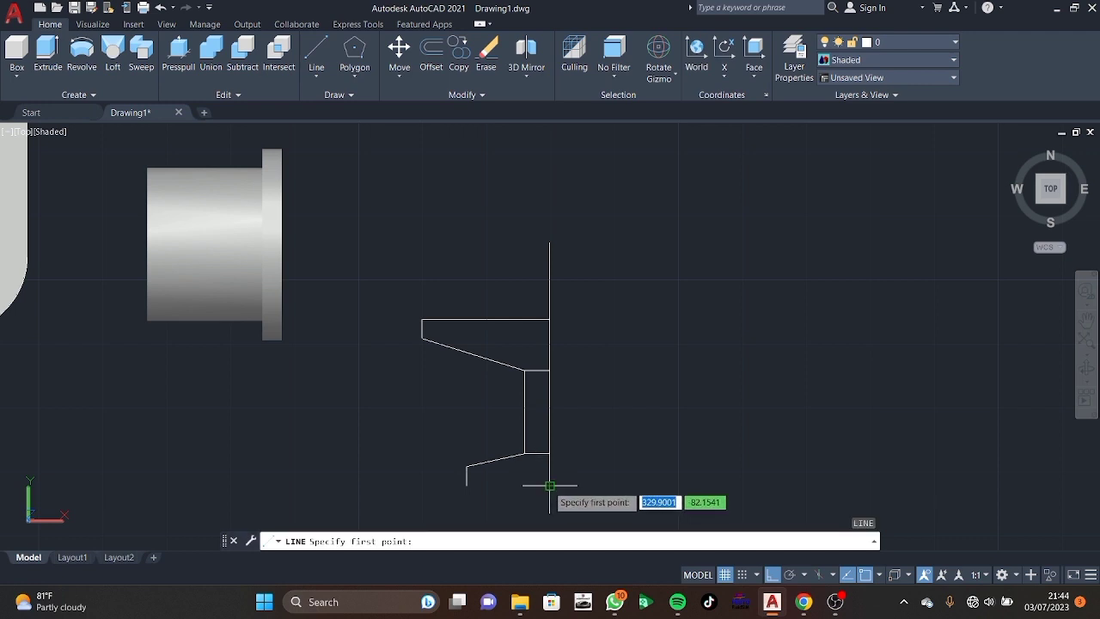
{"action": "left_click", "coordinate": [550, 485]}
{"action": "left_click", "coordinate": [469, 486]}
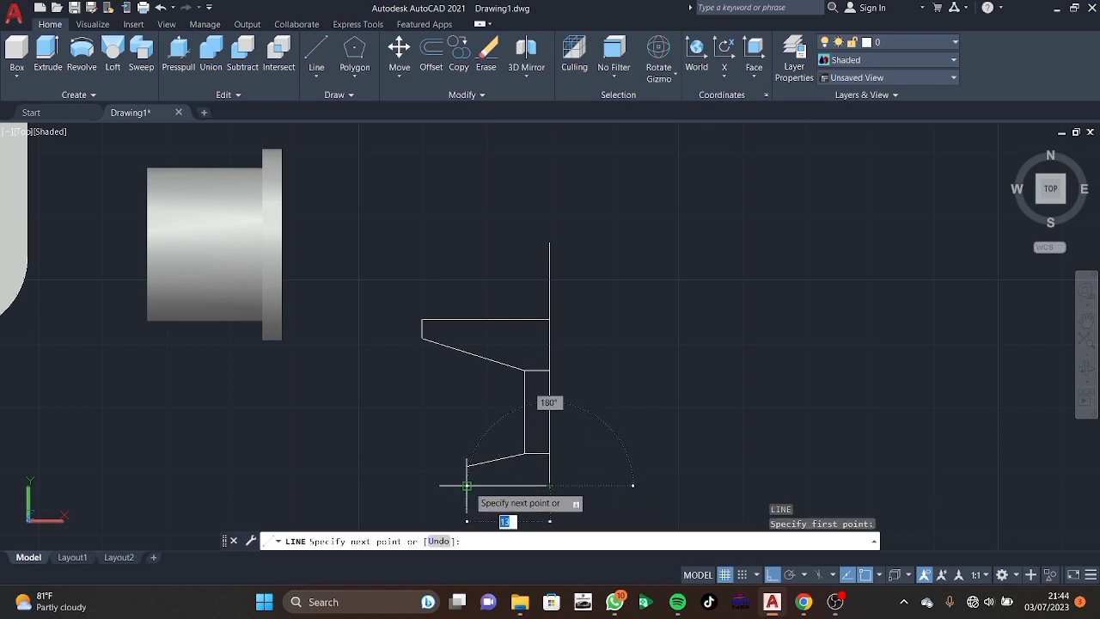
{"action": "key", "text": "Escape"}
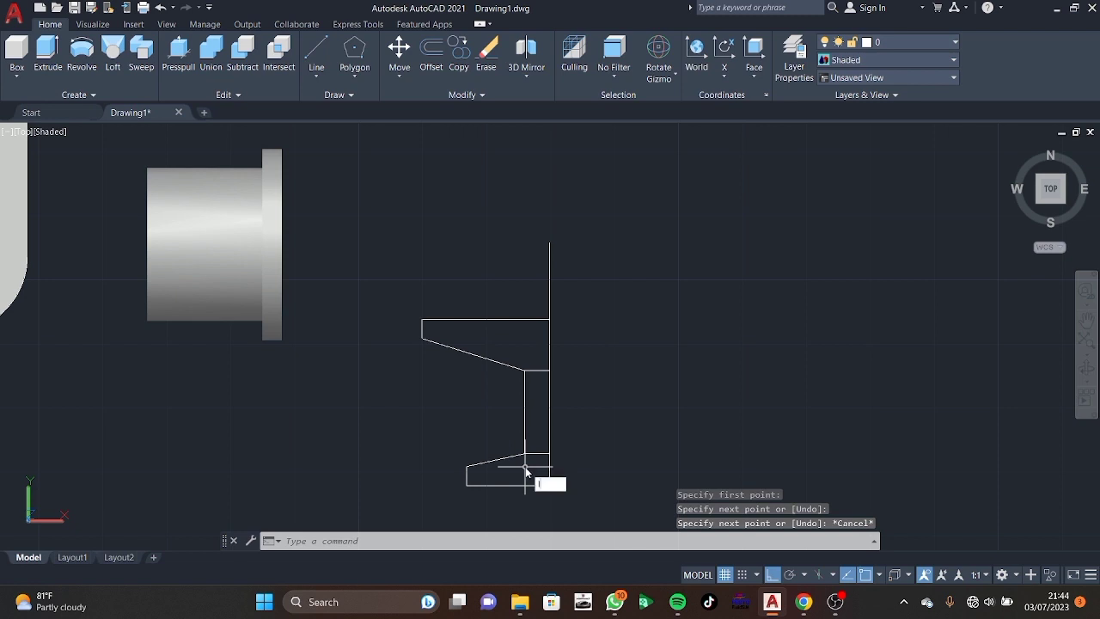
Draw the 20-unit top edge and drop it to the profile's top corner.
{"action": "key", "text": "Return"}
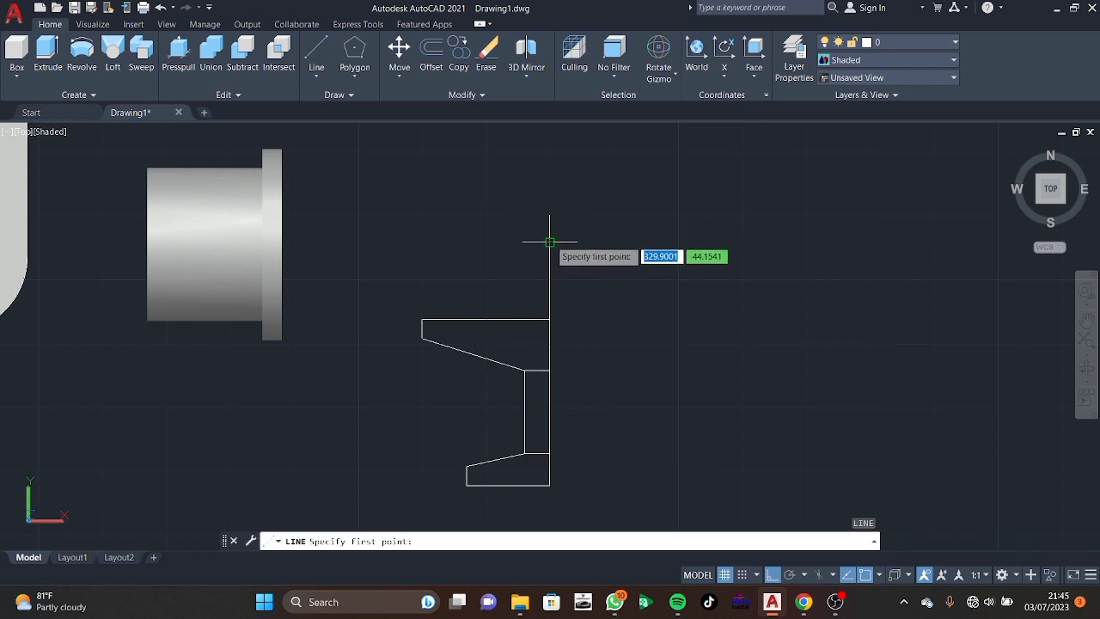
{"action": "left_click", "coordinate": [550, 241]}
{"action": "type", "text": "20"}
{"action": "key", "text": "Return"}
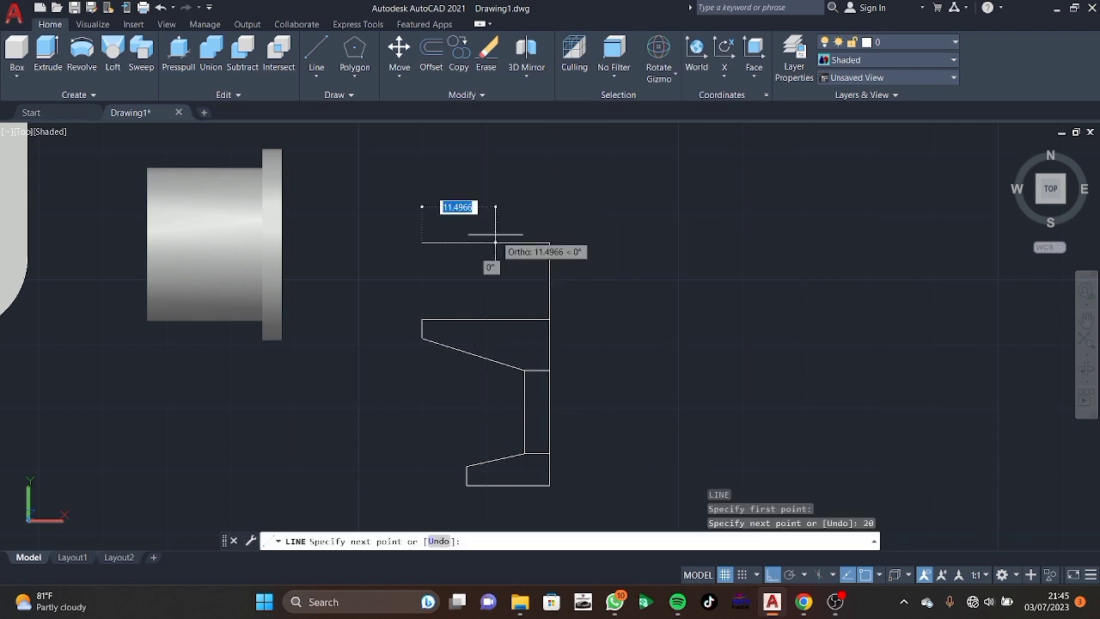
{"action": "left_click", "coordinate": [422, 319]}
{"action": "key", "text": "Escape"}
Mirror the half profile about the vertical centre line, keeping the original.
{"action": "type", "text": "mir"}
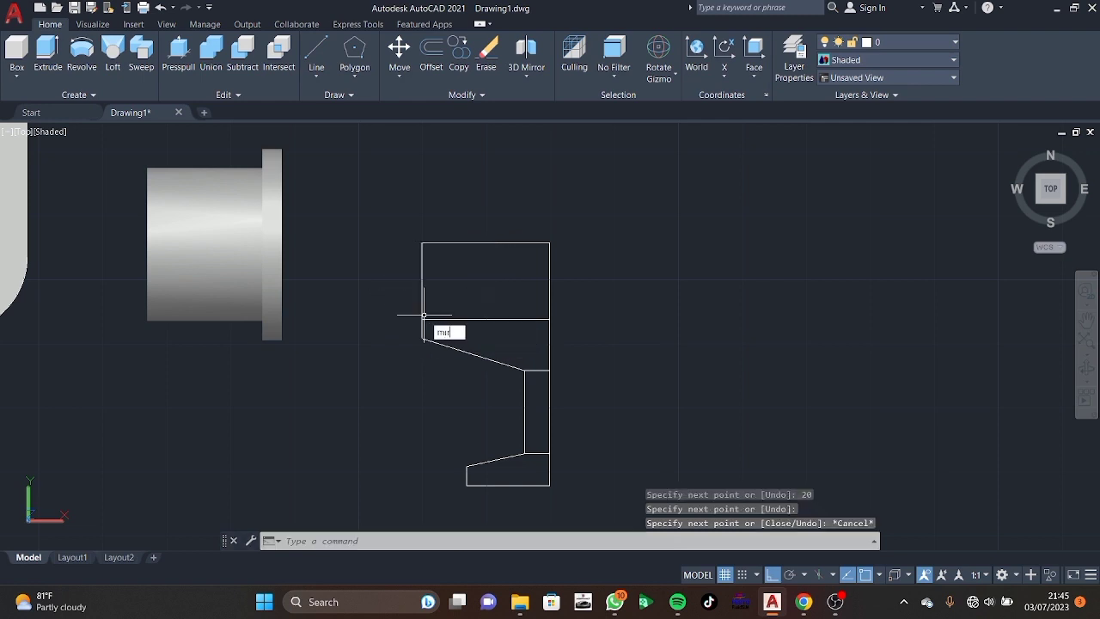
{"action": "key", "text": "Return"}
{"action": "left_click", "coordinate": [581, 206]}
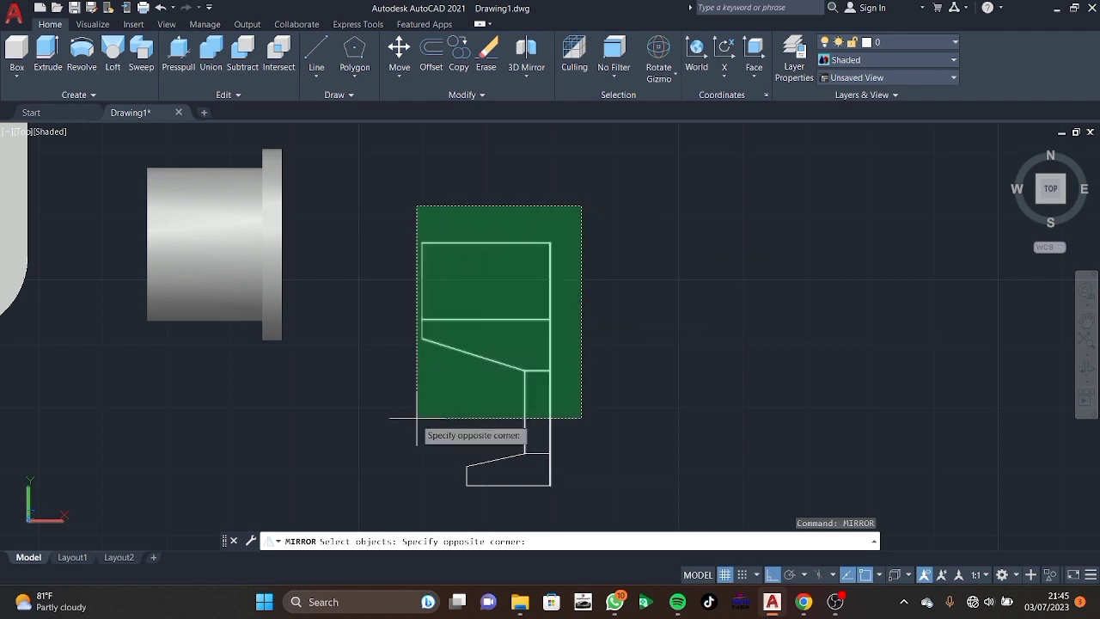
{"action": "left_click", "coordinate": [396, 495]}
{"action": "key", "text": "Return"}
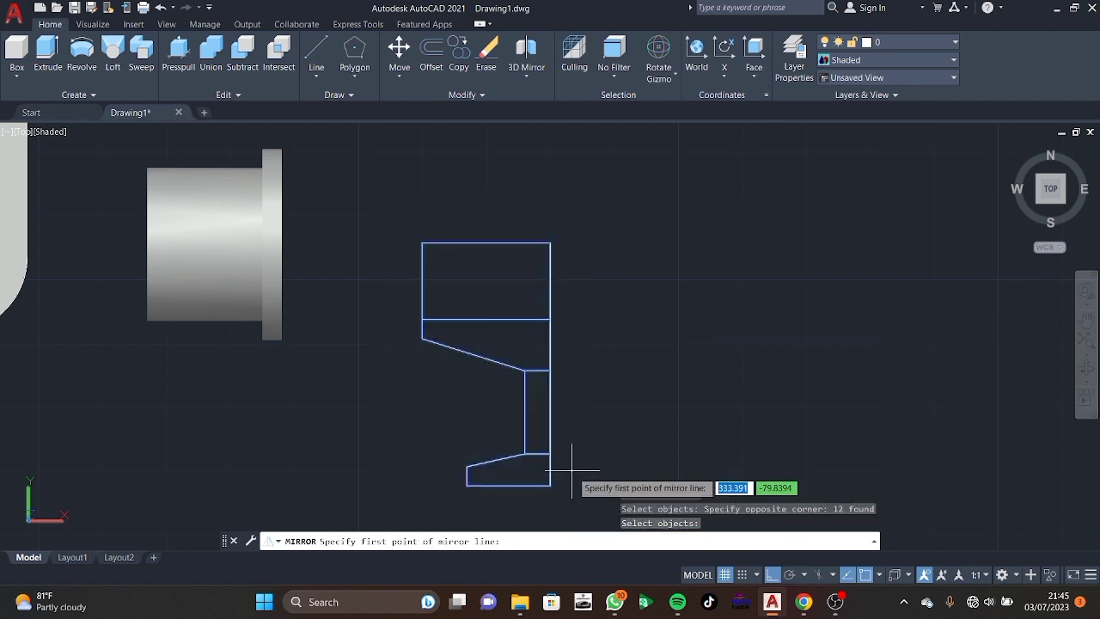
{"action": "left_click", "coordinate": [550, 485]}
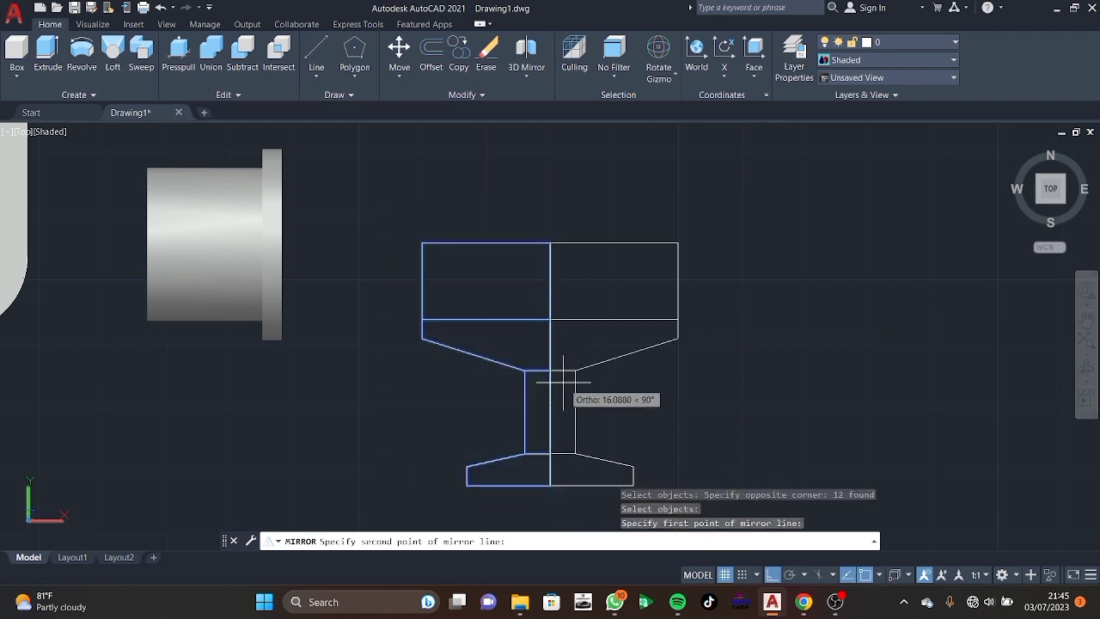
{"action": "left_click", "coordinate": [562, 382]}
{"action": "key", "text": "Return"}
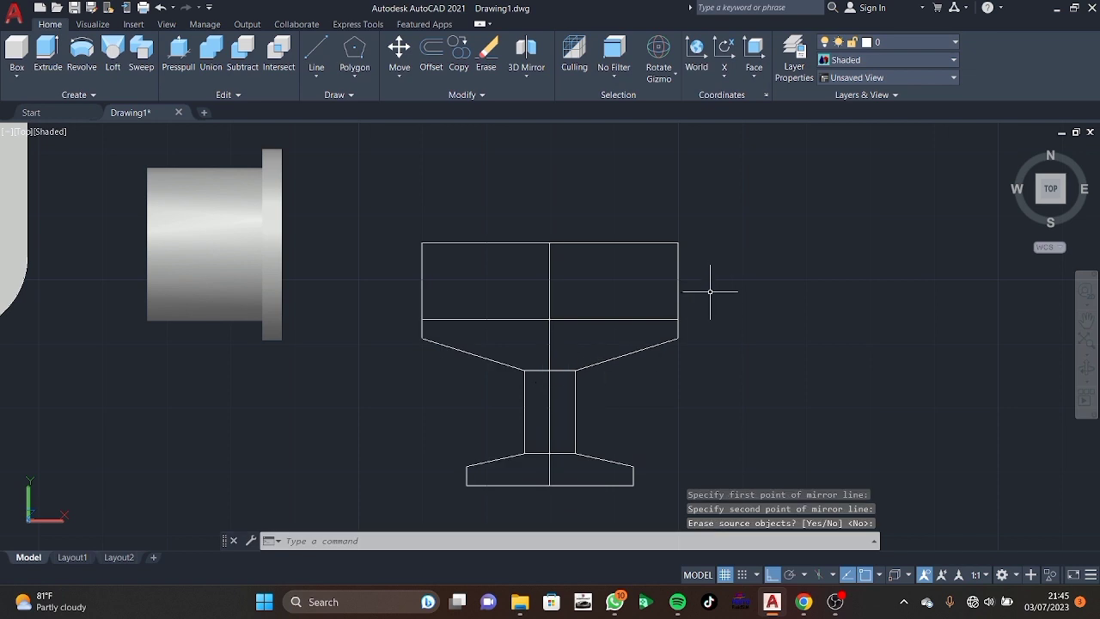
Undo a first revolve attempt and erase the profile's two top closing edges.
{"action": "left_click", "coordinate": [82, 52]}
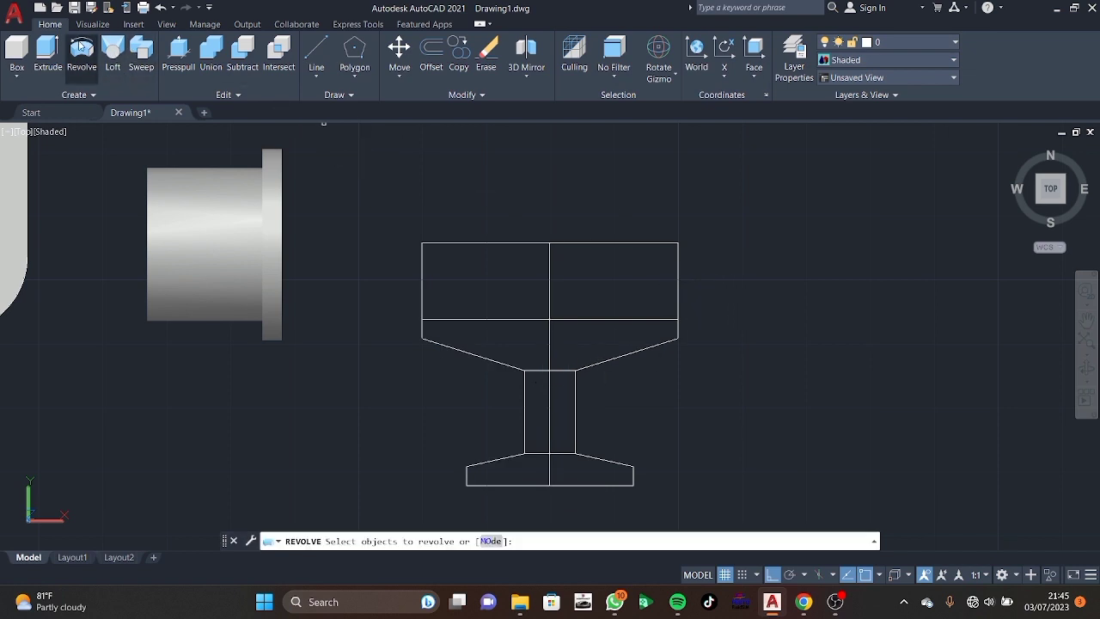
{"action": "left_click", "coordinate": [720, 212]}
{"action": "left_click", "coordinate": [431, 480]}
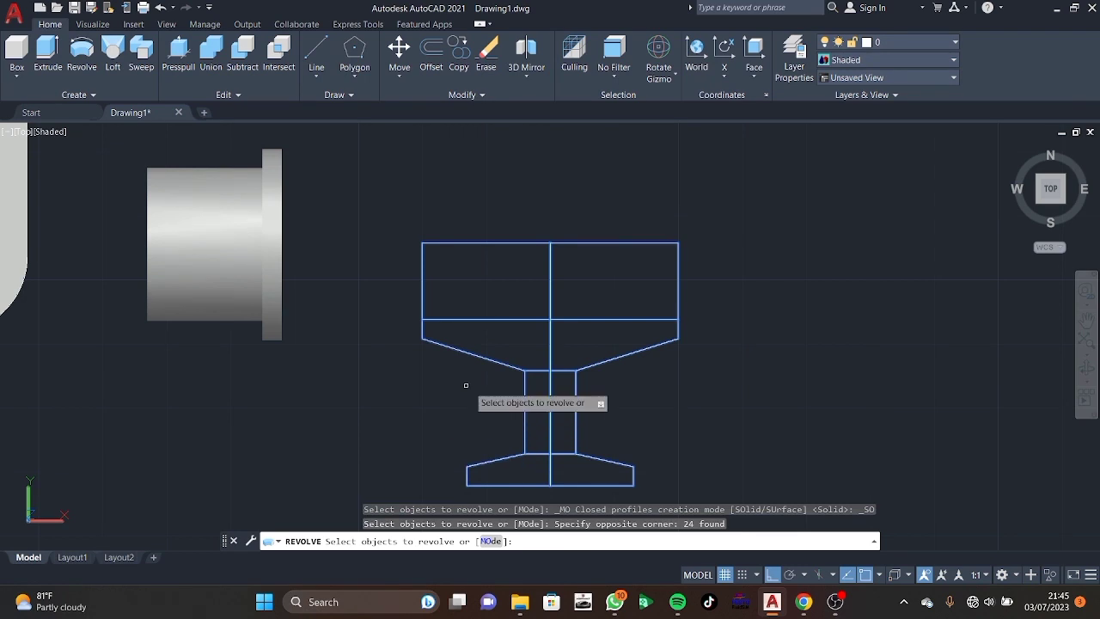
{"action": "key", "text": "ctrl+z"}
{"action": "left_click", "coordinate": [612, 242]}
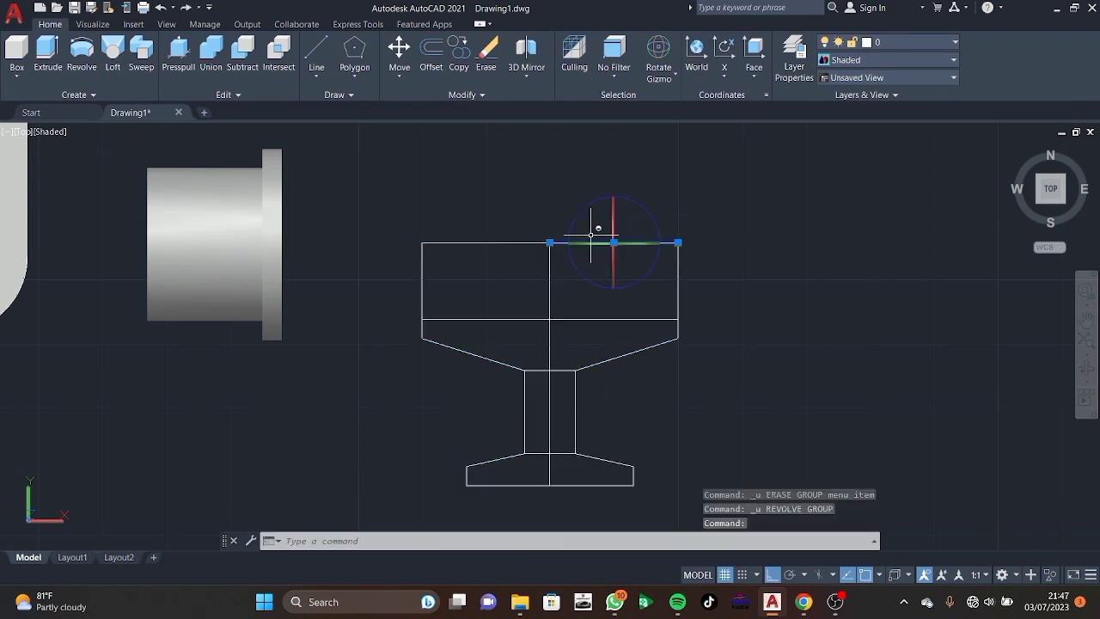
{"action": "left_click", "coordinate": [531, 239]}
{"action": "key", "text": "Delete"}
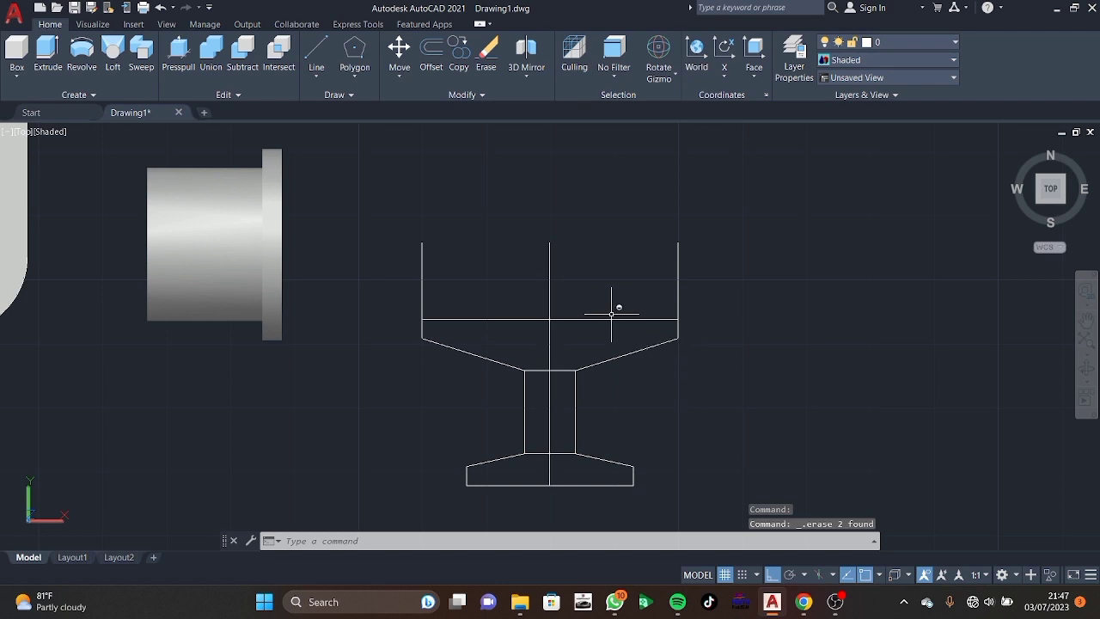
Erase the centre line from the roller profile.
{"action": "left_click", "coordinate": [551, 271]}
{"action": "key", "text": "Delete"}
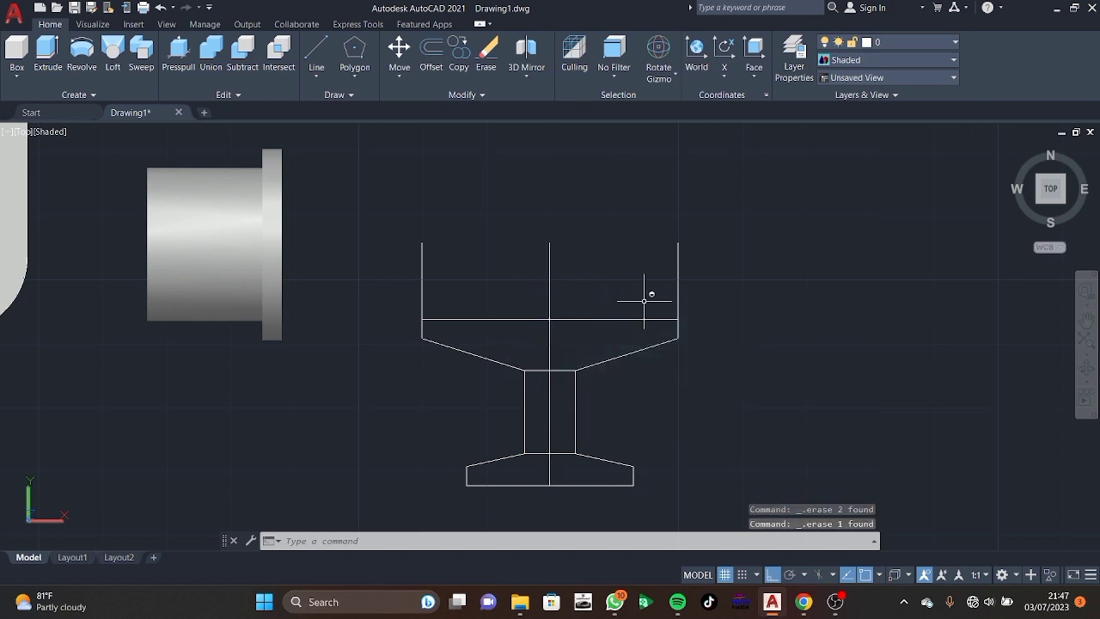
{"action": "left_click", "coordinate": [596, 271]}
{"action": "left_click", "coordinate": [520, 266]}
{"action": "key", "text": "Delete"}
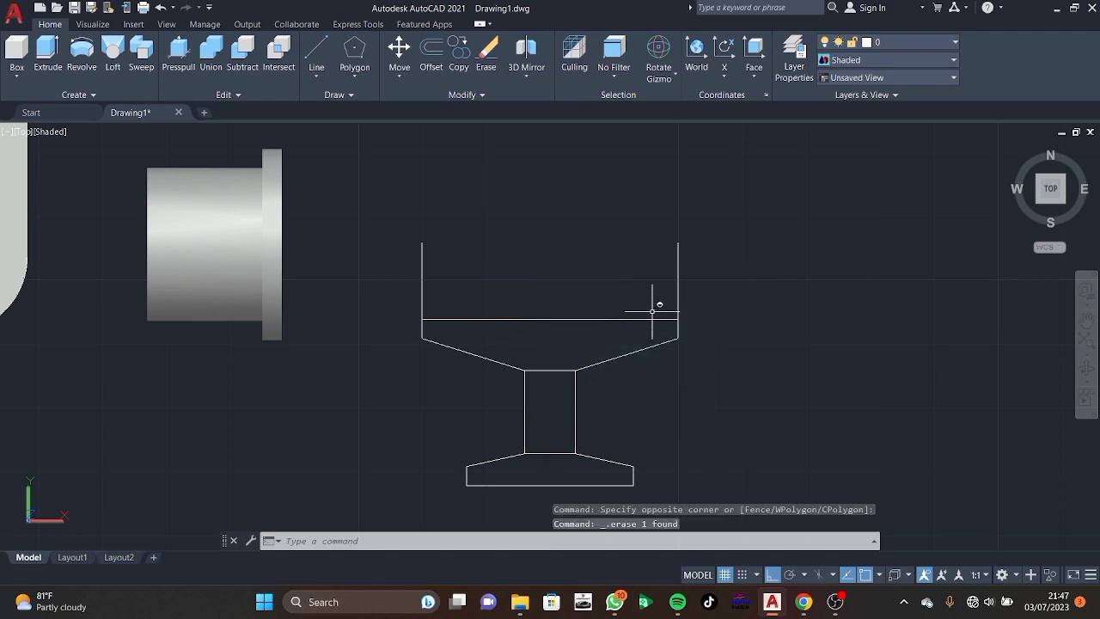
Revolve the 20-line profile 360° about its top edge, top-left to top-right corner.
{"action": "left_click", "coordinate": [82, 53]}
{"action": "left_click", "coordinate": [717, 228]}
{"action": "left_click", "coordinate": [364, 486]}
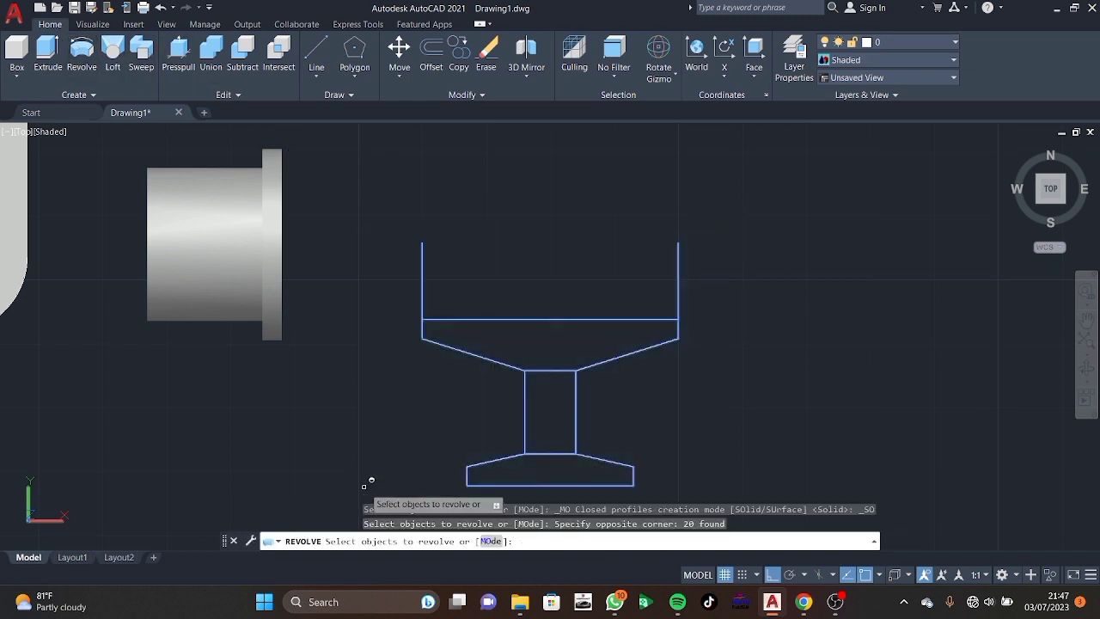
{"action": "key", "text": "Return"}
{"action": "left_click", "coordinate": [422, 243]}
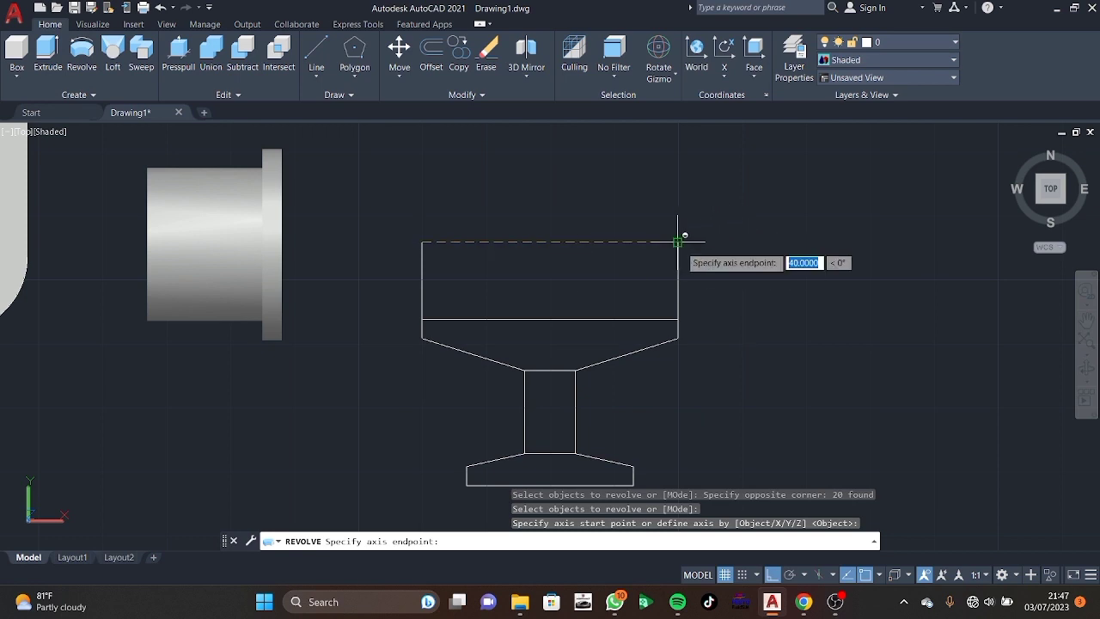
{"action": "left_click", "coordinate": [677, 242]}
{"action": "type", "text": "360"}
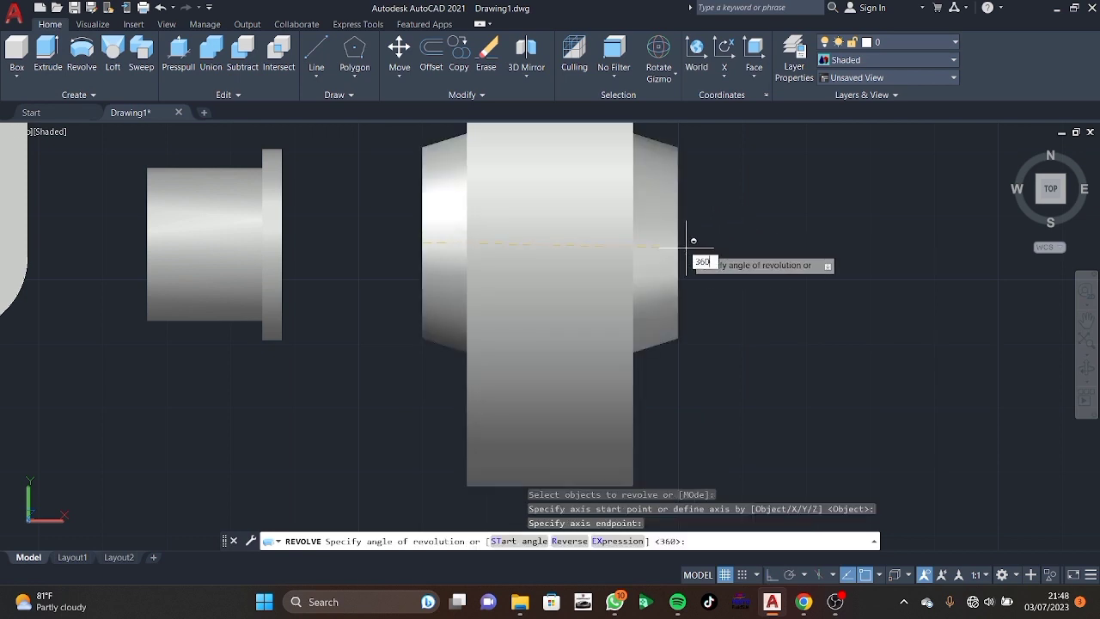
{"action": "key", "text": "Return"}
{"action": "key", "text": "Escape"}
{"action": "mouse_move", "coordinate": [507, 306]}
{"action": "middle_mouse_down", "text": "shift"}
{"action": "mouse_move", "coordinate": [597, 271]}
{"action": "mouse_move", "coordinate": [490, 343]}
{"action": "middle_mouse_up", "text": "shift"}
Delete the stray revolved surface and the leftover end face from the roller.
{"action": "left_click", "coordinate": [446, 384]}
{"action": "key", "text": "Delete"}
{"action": "scroll", "coordinate": [516, 369], "scroll_direction": "up", "scroll_amount": 3}
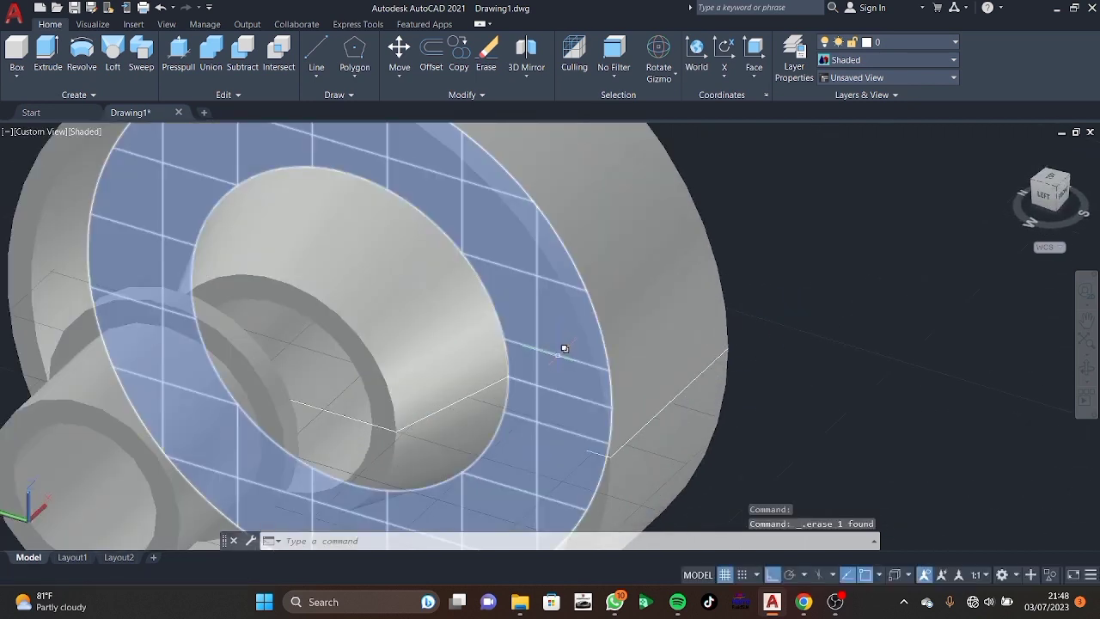
{"action": "middle_click_drag", "start_coordinate": [352, 364], "coordinate": [776, 356], "text": "shift"}
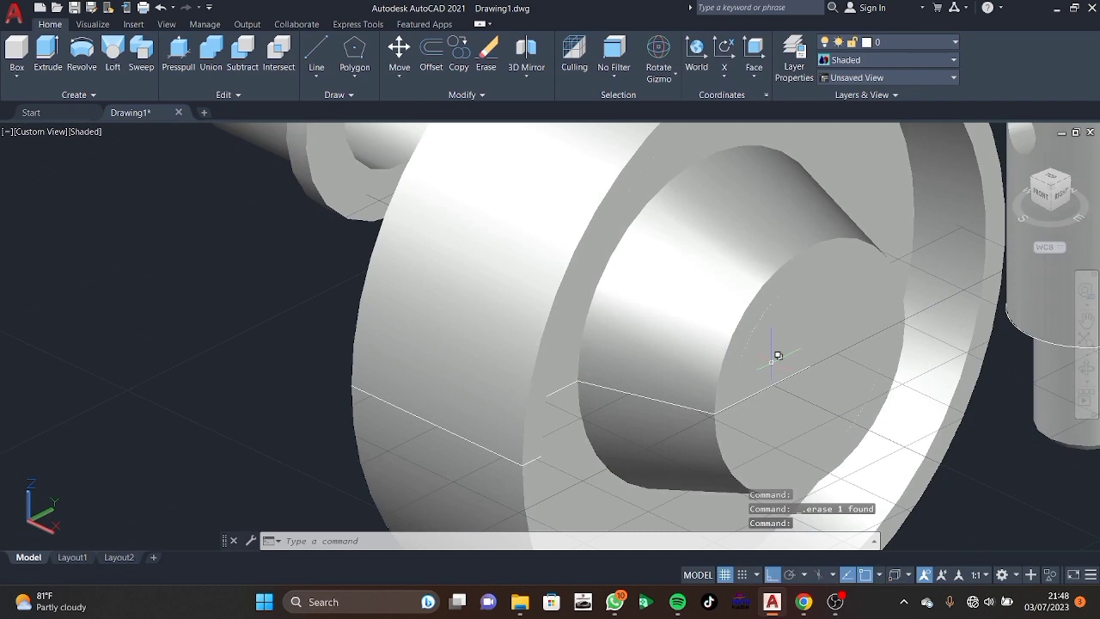
{"action": "left_click", "coordinate": [825, 350]}
{"action": "key", "text": "Delete"}
{"action": "middle_click_drag", "start_coordinate": [550, 377], "coordinate": [928, 412], "text": "shift"}
{"action": "scroll", "coordinate": [874, 399], "scroll_direction": "down", "scroll_amount": 5}
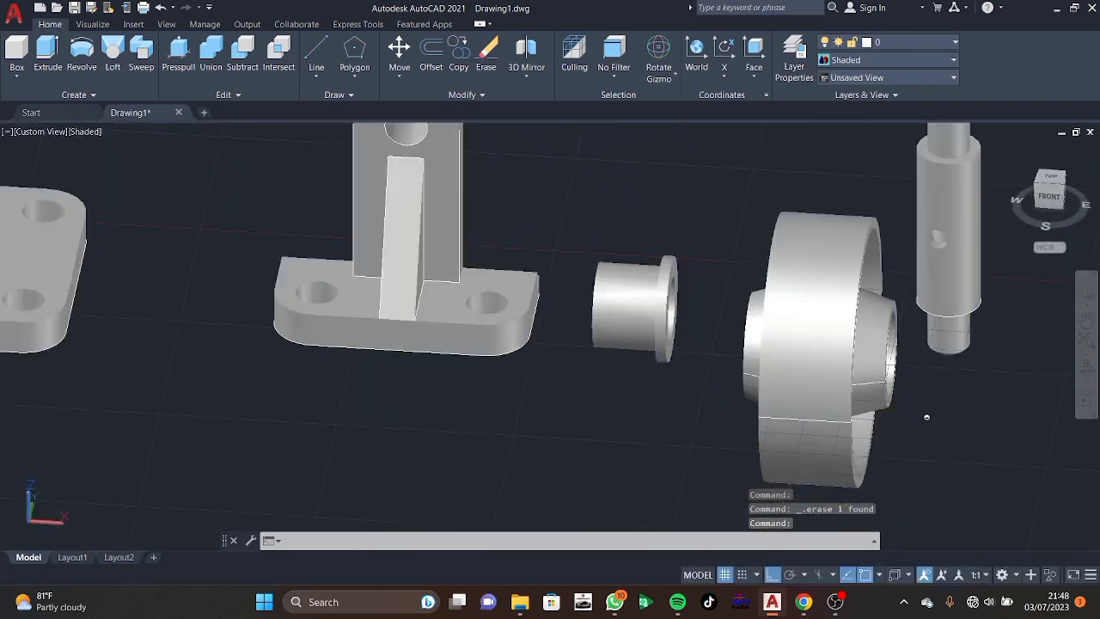
Union the 38 roller pieces into one solid, continuing past the surface warning.
{"action": "left_click", "coordinate": [211, 54]}
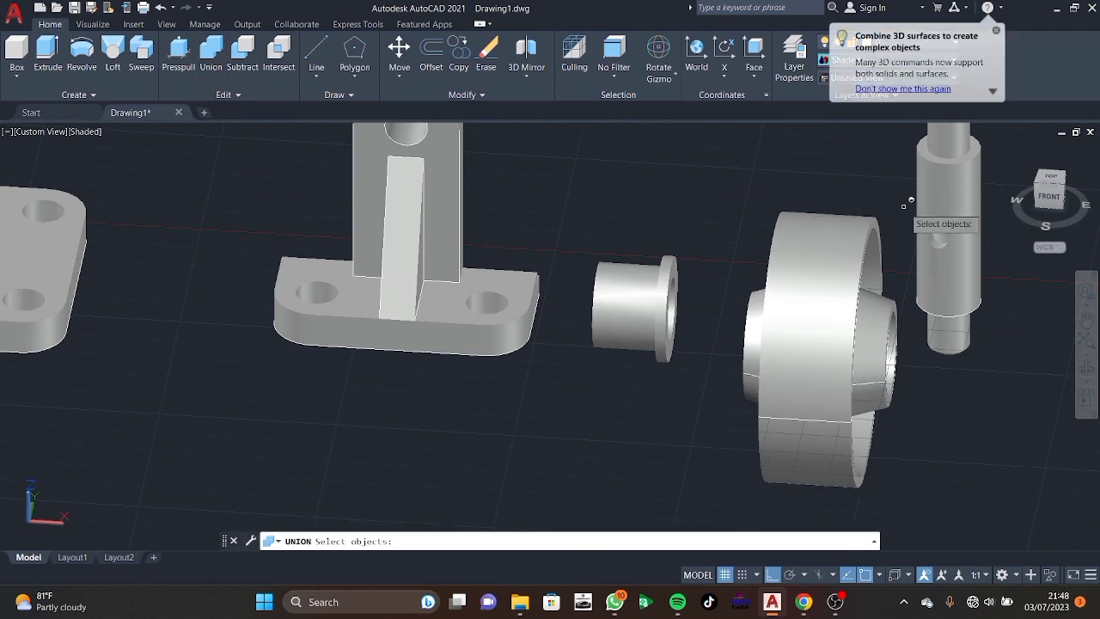
{"action": "left_click", "coordinate": [903, 206]}
{"action": "left_click", "coordinate": [732, 504]}
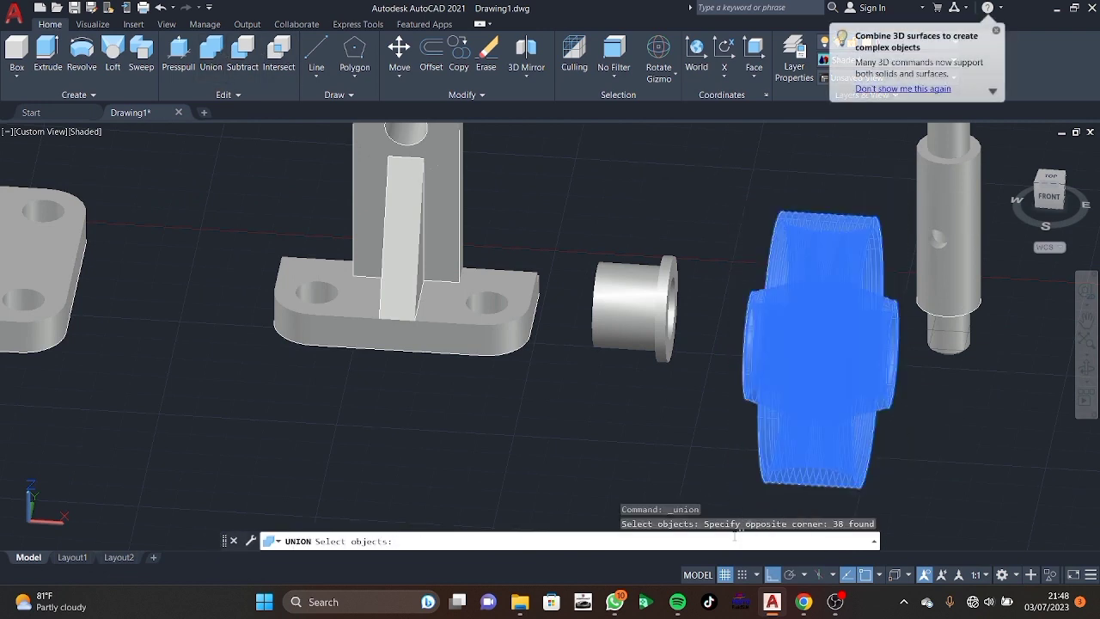
{"action": "key", "text": "Return"}
{"action": "left_click", "coordinate": [516, 282]}
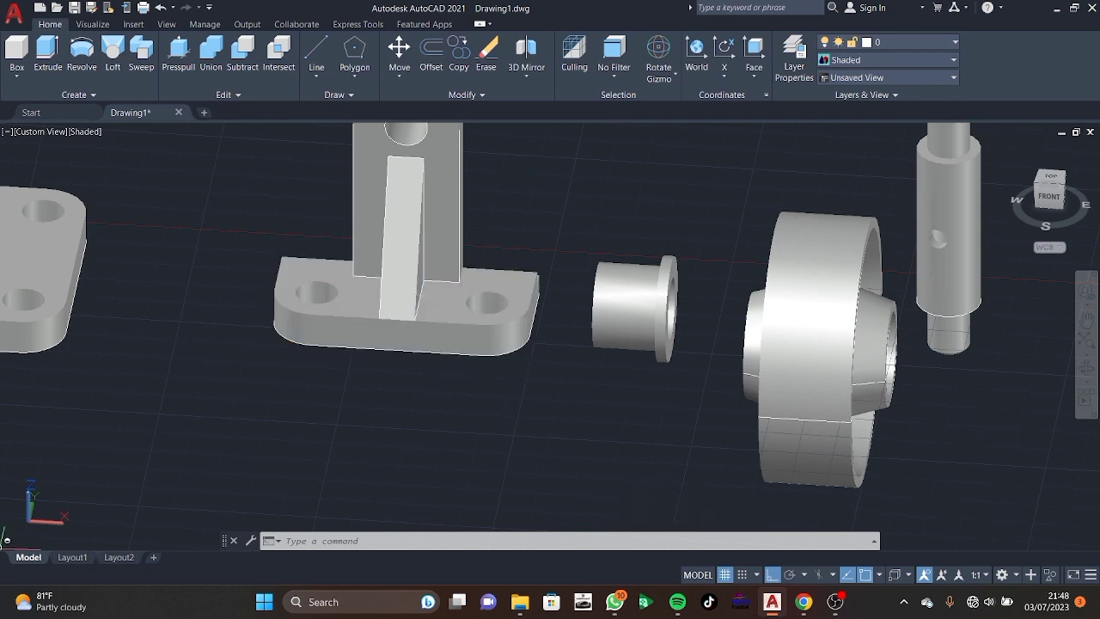
{"action": "middle_click_drag", "start_coordinate": [657, 447], "coordinate": [596, 361], "text": "shift"}
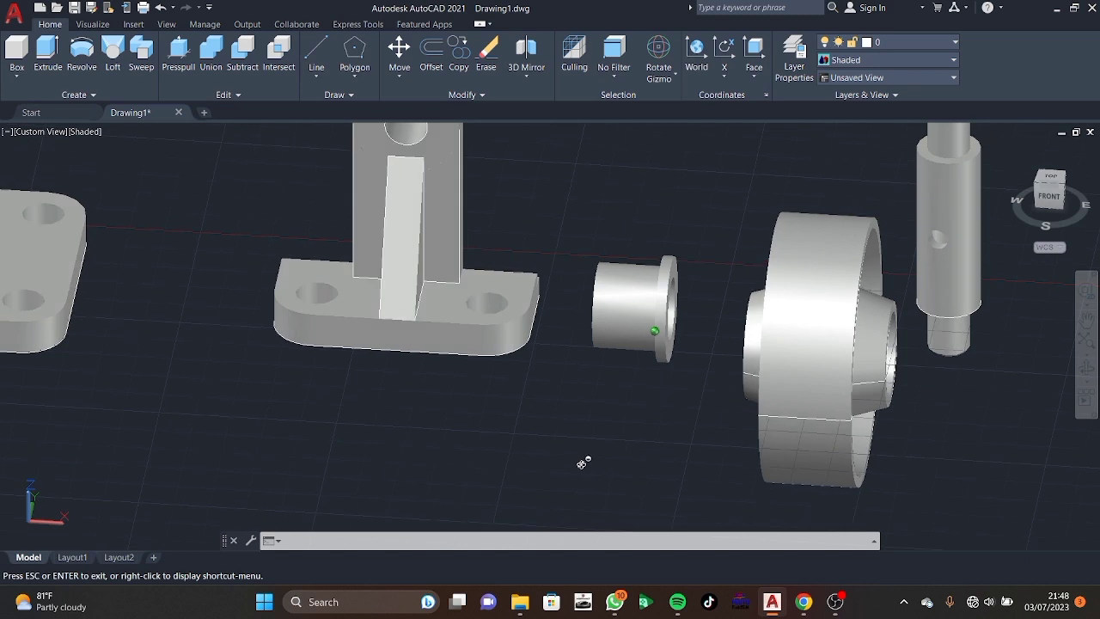
Rotate the ribbed bracket solid 270° about its vertical axis with the gizmo's rotate ring.
{"action": "scroll", "coordinate": [595, 360], "scroll_direction": "down", "scroll_amount": 3}
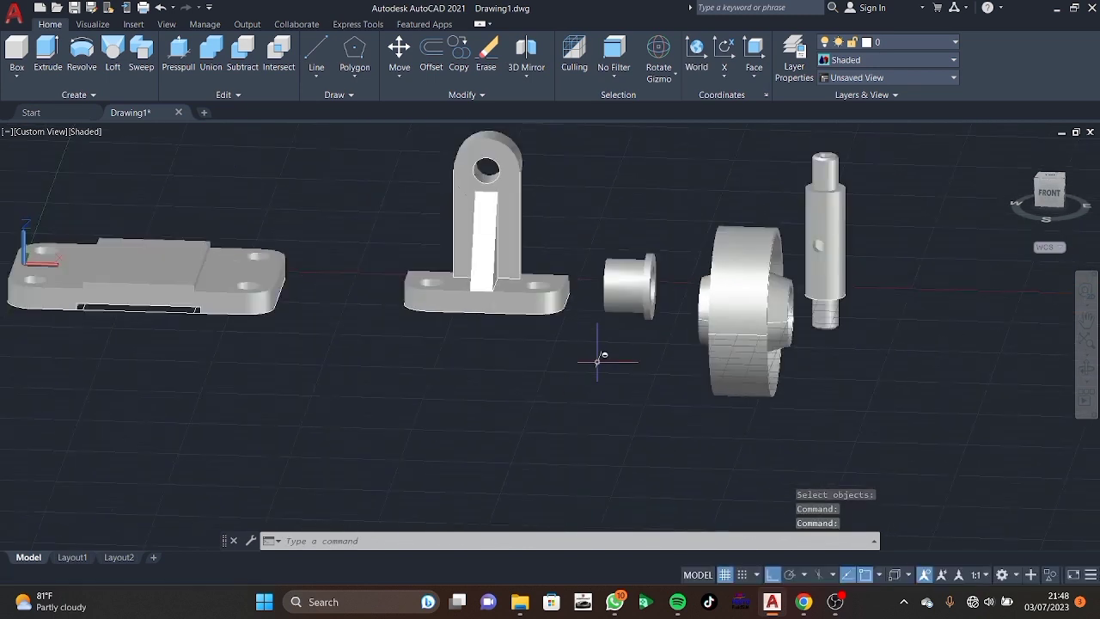
{"action": "scroll", "coordinate": [597, 360], "scroll_direction": "down", "scroll_amount": 3}
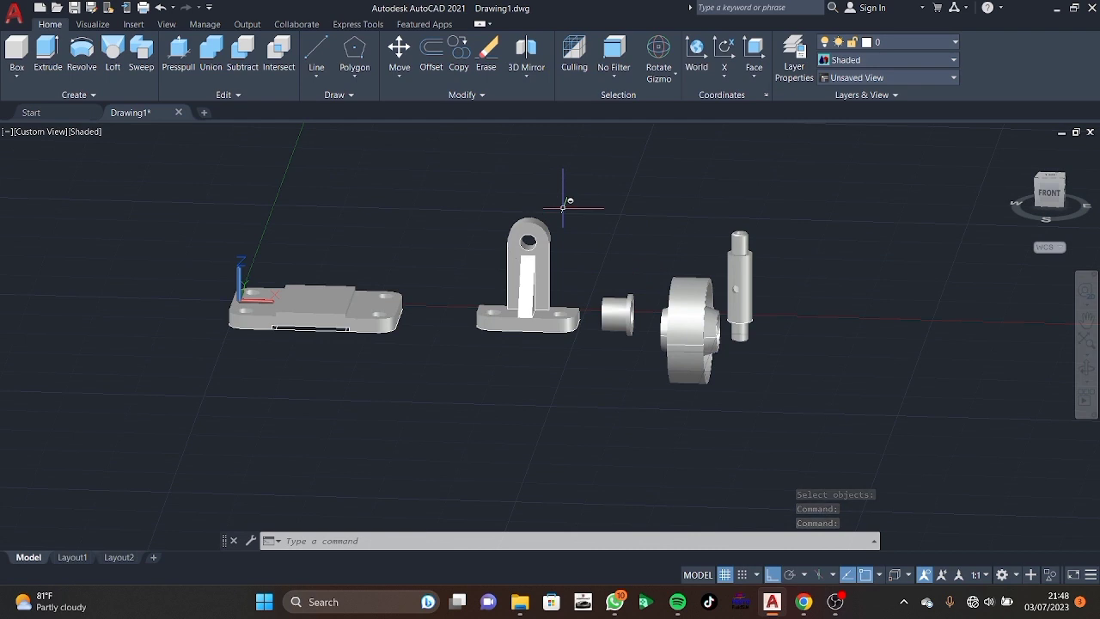
{"action": "type", "text": "m"}
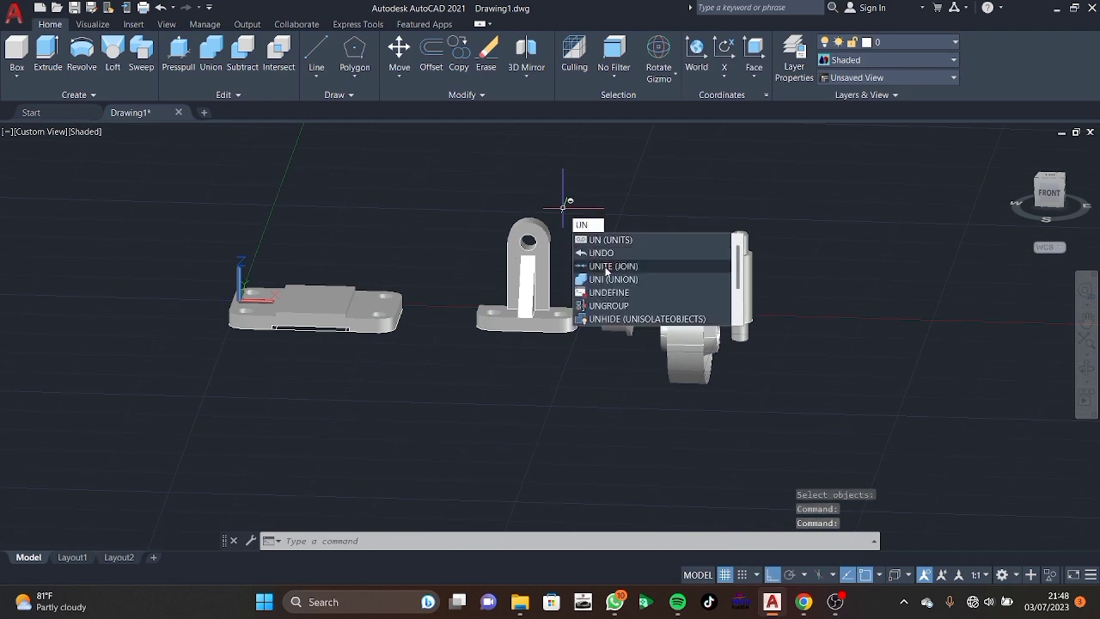
{"action": "left_click", "coordinate": [605, 277]}
{"action": "left_click_drag", "start_coordinate": [562, 229], "coordinate": [566, 350]}
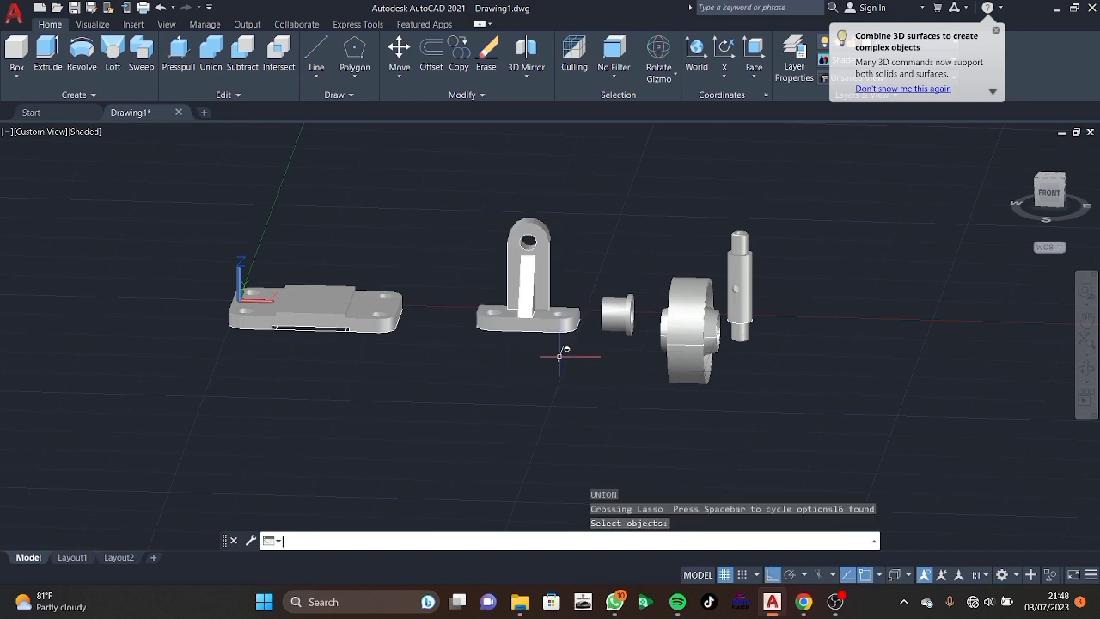
{"action": "left_click", "coordinate": [542, 239]}
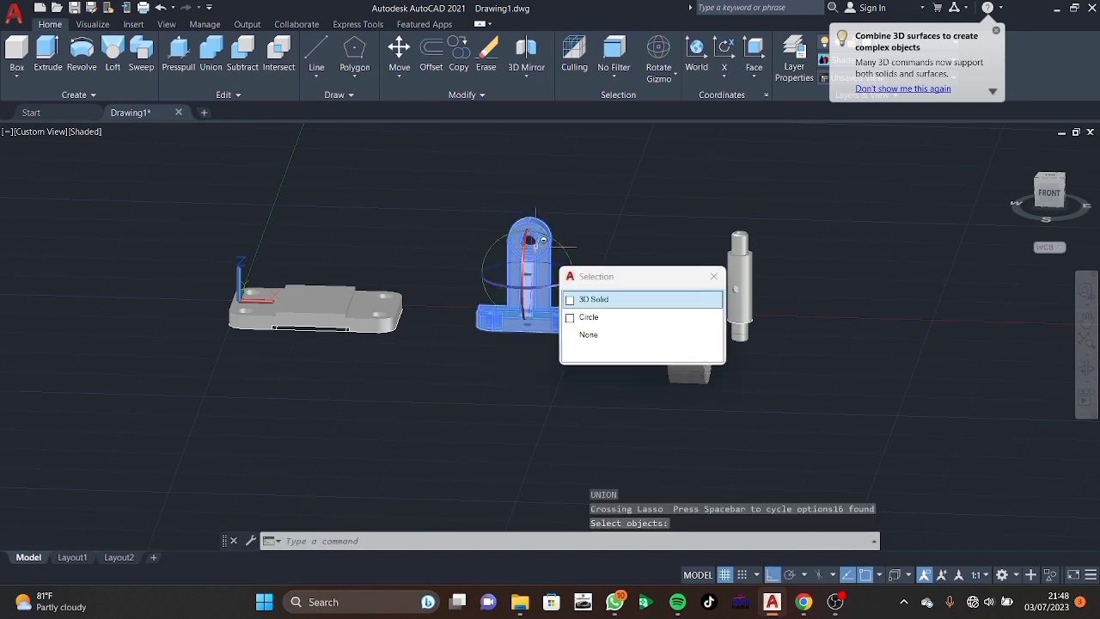
{"action": "left_click", "coordinate": [512, 285]}
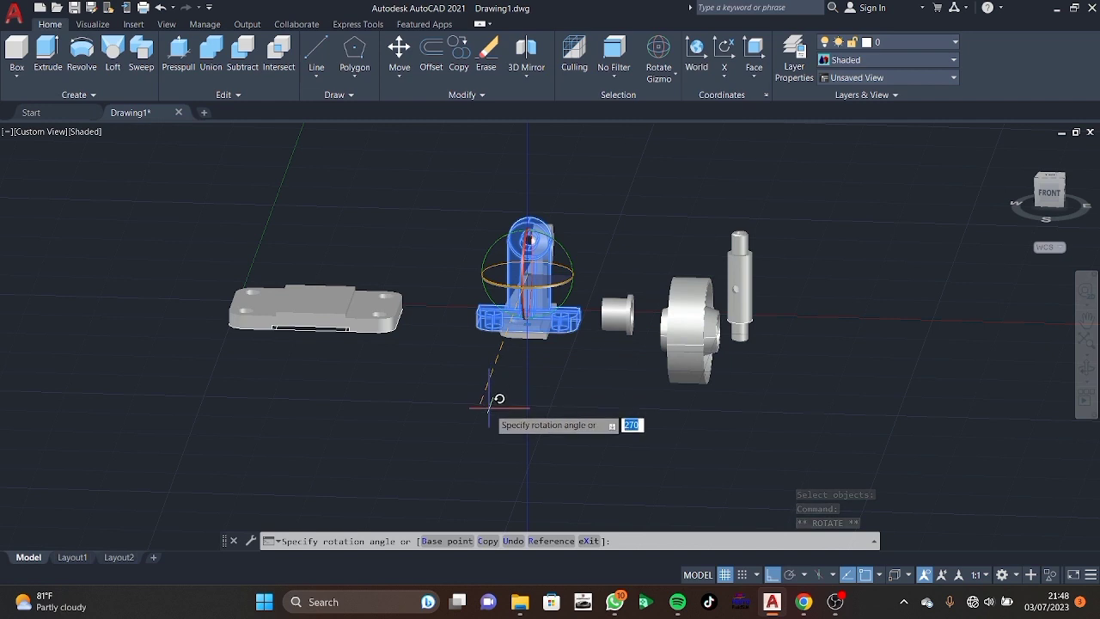
{"action": "key", "text": "Return"}
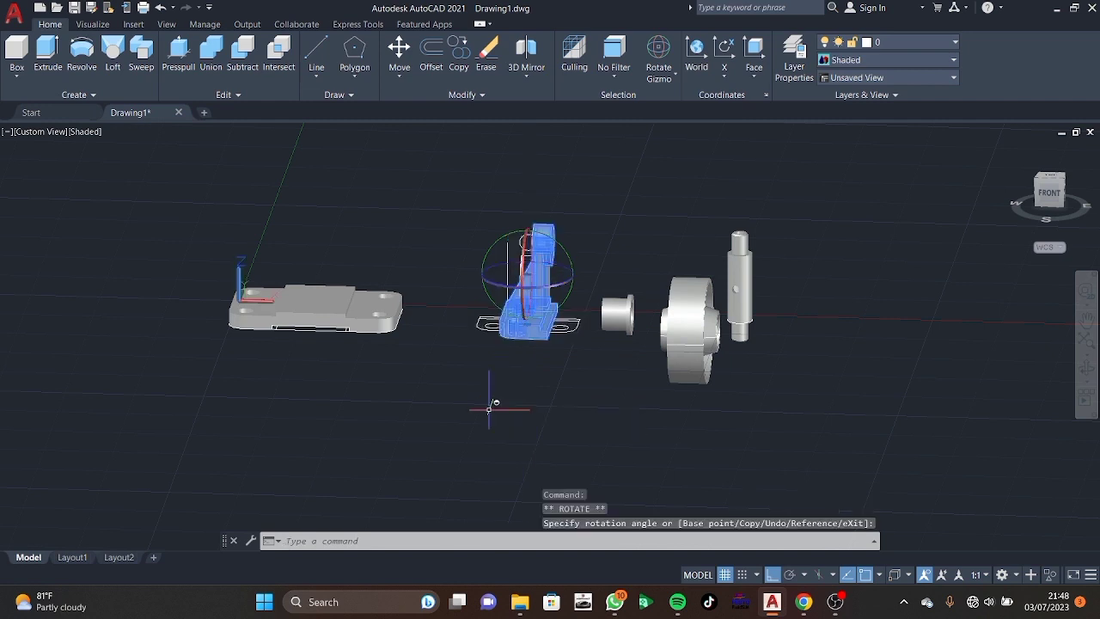
{"action": "key", "text": "Escape"}
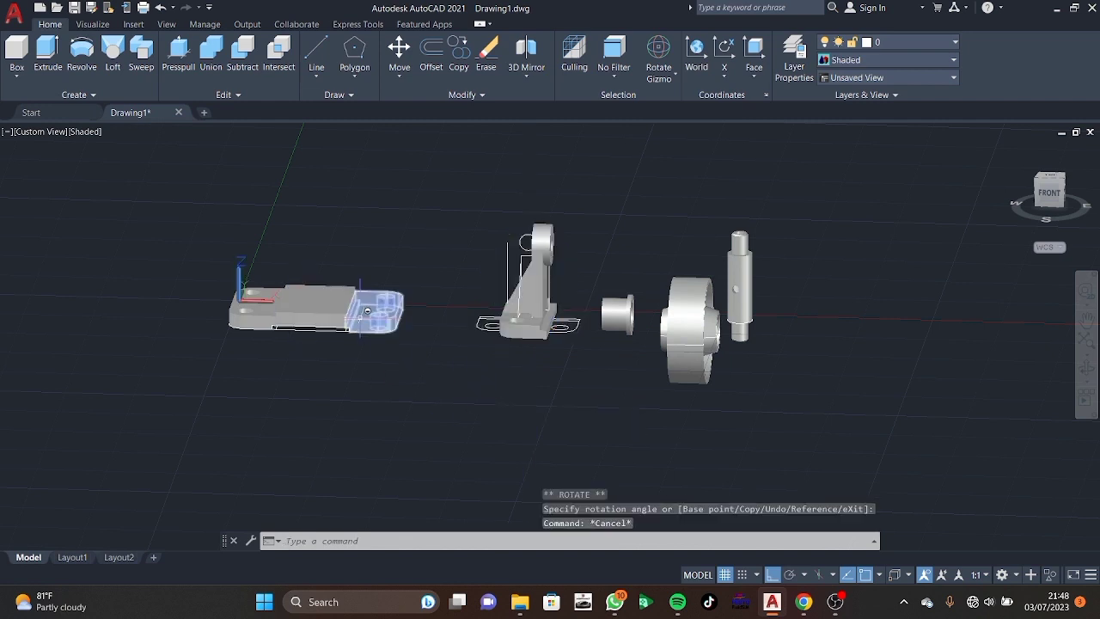
{"action": "type", "text": "U"}
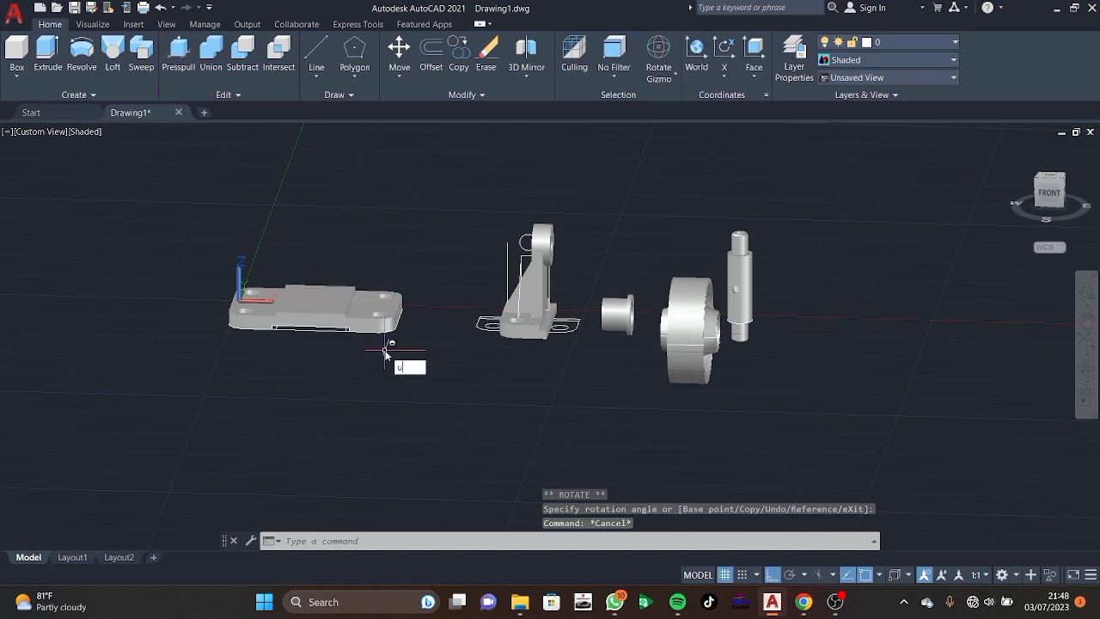
Union the base plate's top block and right-end block into one solid.
{"action": "left_click", "coordinate": [428, 425]}
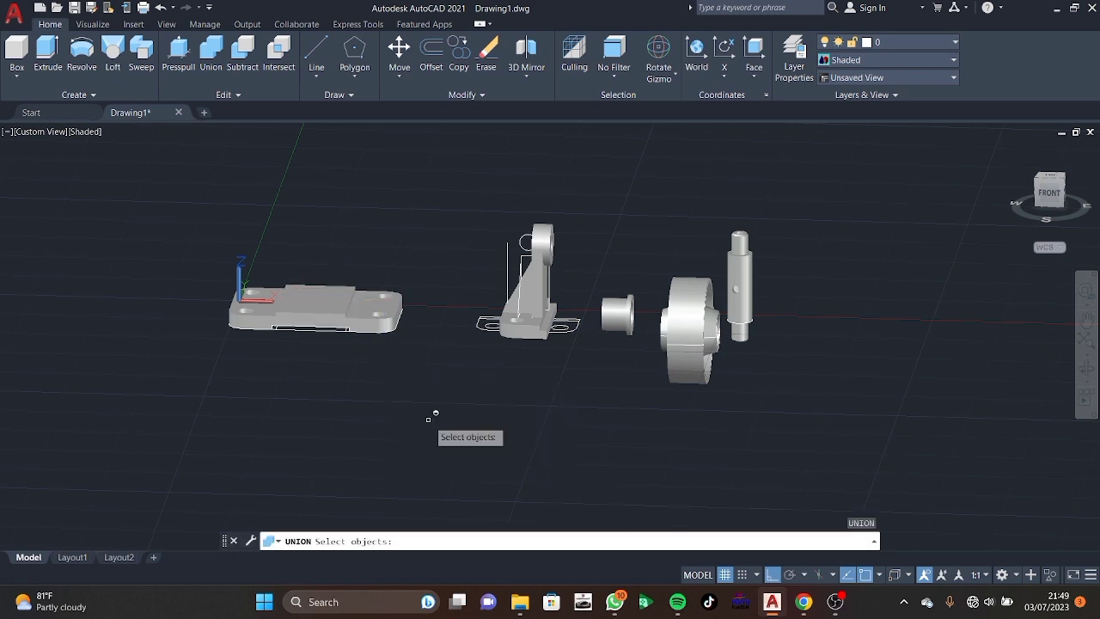
{"action": "left_click", "coordinate": [320, 305]}
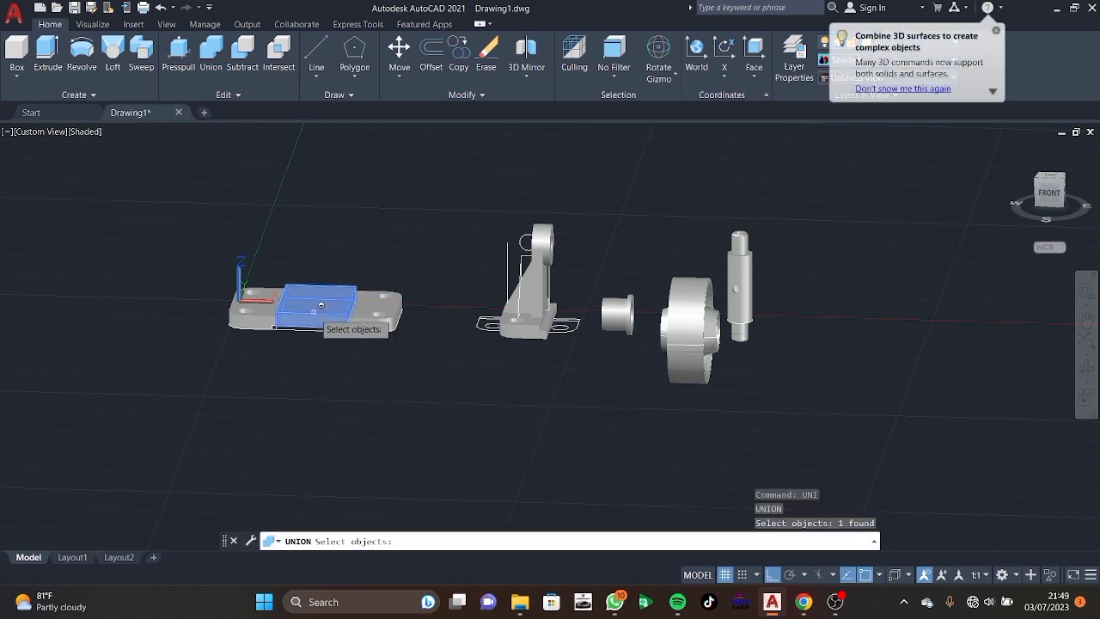
{"action": "left_click", "coordinate": [370, 311]}
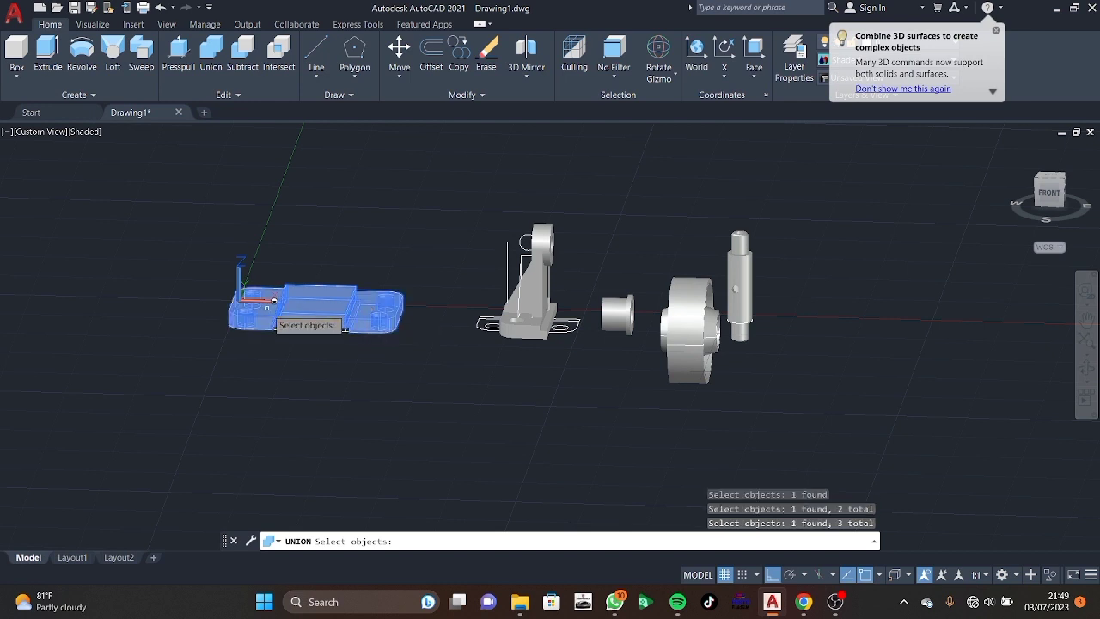
{"action": "key", "text": "Return"}
{"action": "key", "text": "Return"}
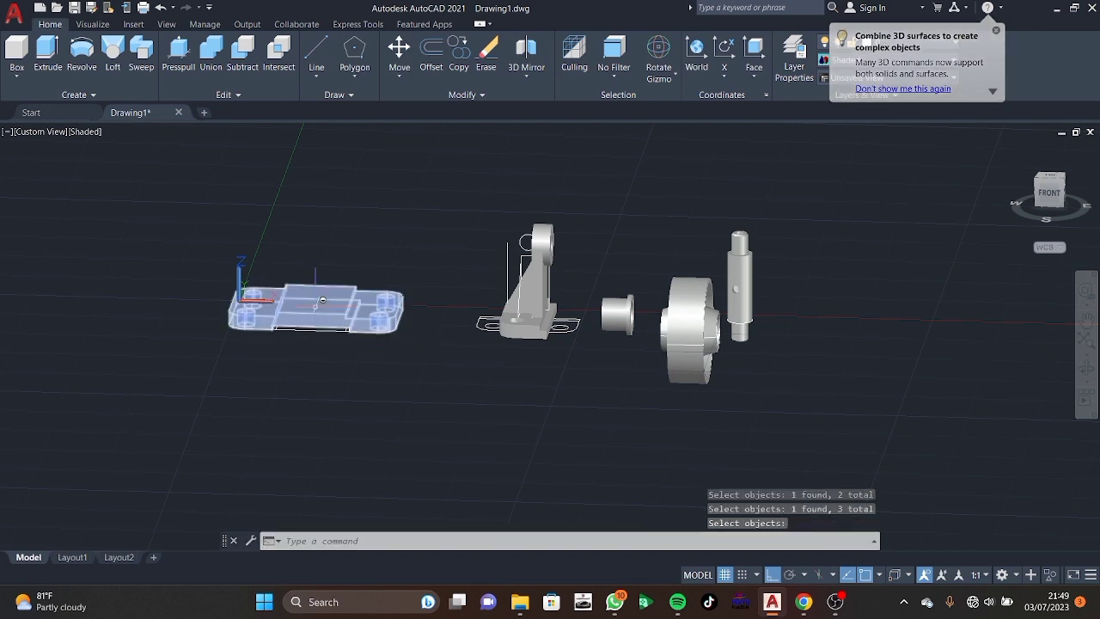
Move the merged base plate lower down.
{"action": "left_click", "coordinate": [321, 302]}
{"action": "type", "text": "MO"}
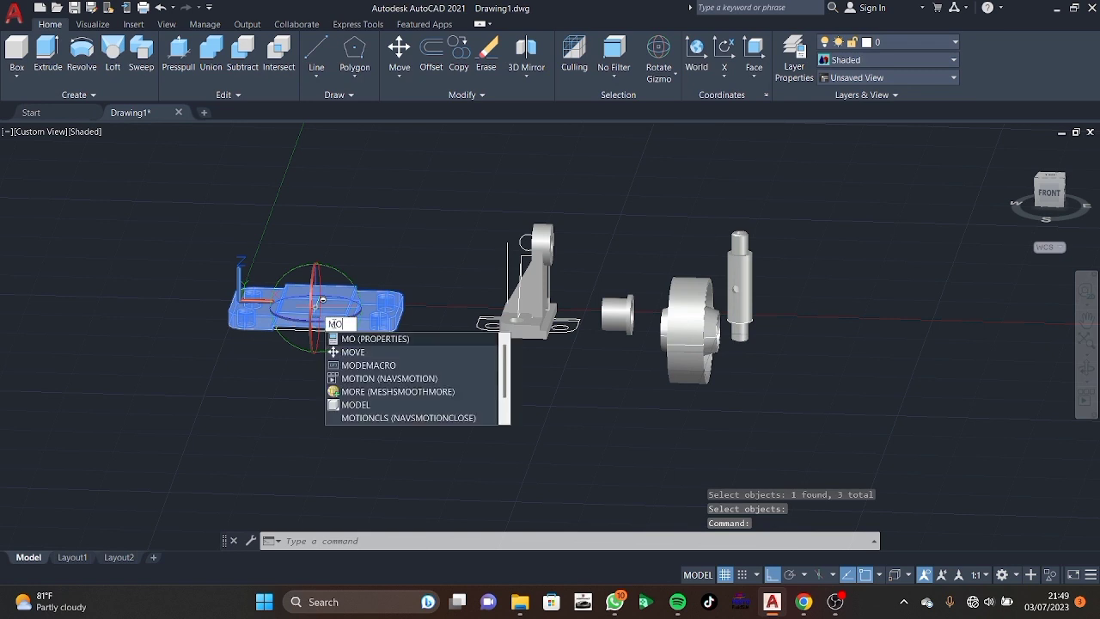
{"action": "left_click", "coordinate": [354, 351]}
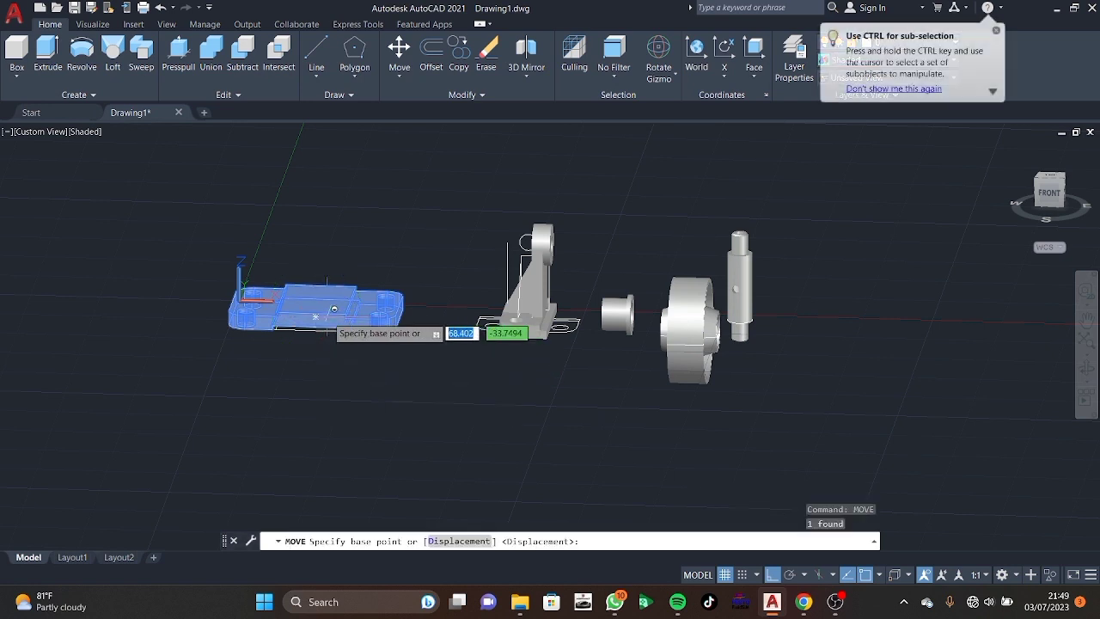
{"action": "left_click", "coordinate": [322, 309]}
{"action": "left_click", "coordinate": [319, 372]}
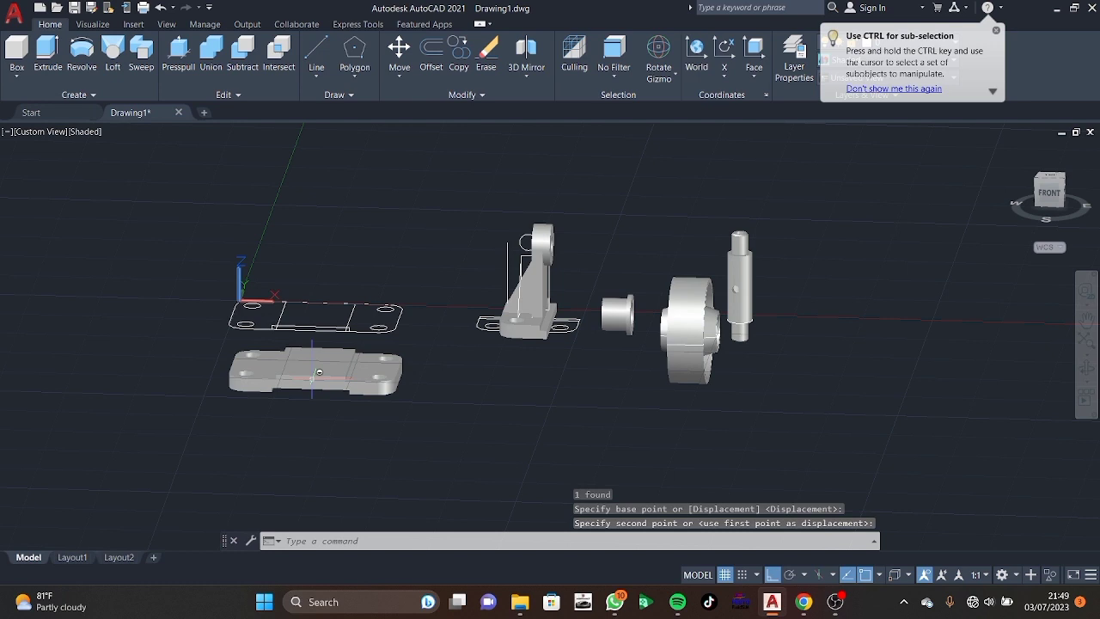
Erase the 11 leftover plate outline objects.
{"action": "left_click_drag", "start_coordinate": [357, 284], "coordinate": [254, 335]}
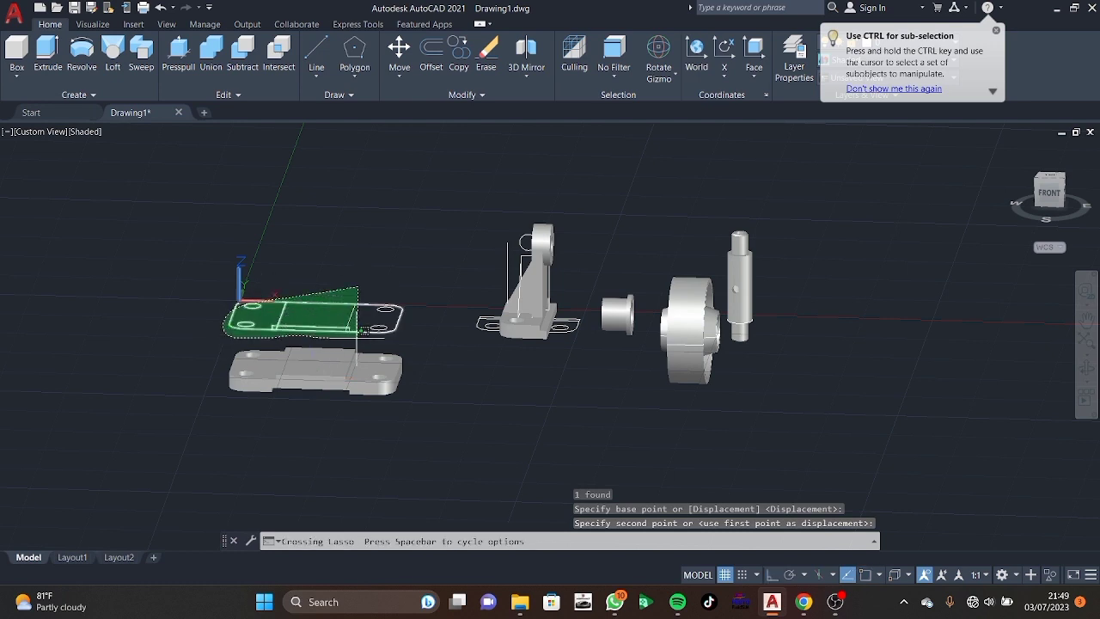
{"action": "left_click_drag", "start_coordinate": [364, 330], "coordinate": [412, 306]}
{"action": "key", "text": "Delete"}
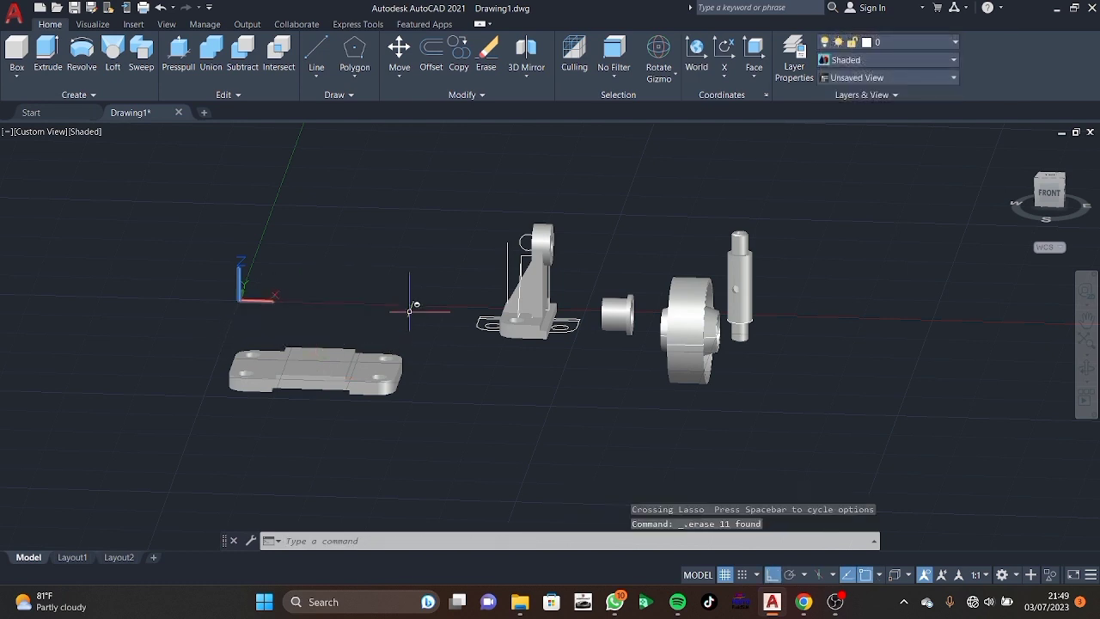
{"action": "left_click", "coordinate": [549, 272]}
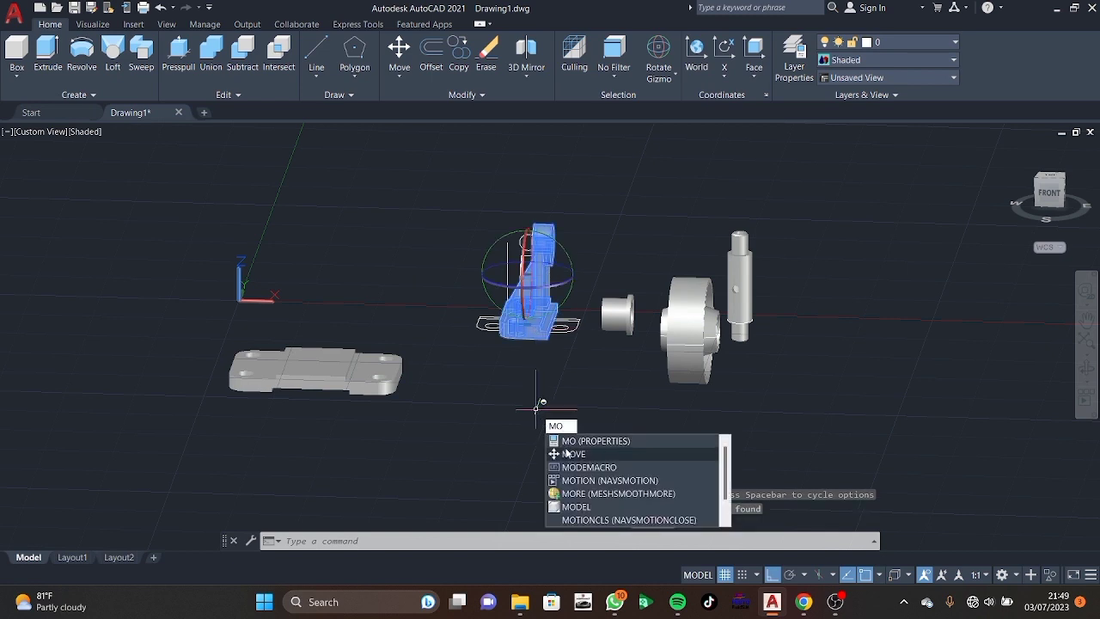
Move the bracket onto the base plate and switch the model to shaded display.
{"action": "left_click", "coordinate": [567, 451]}
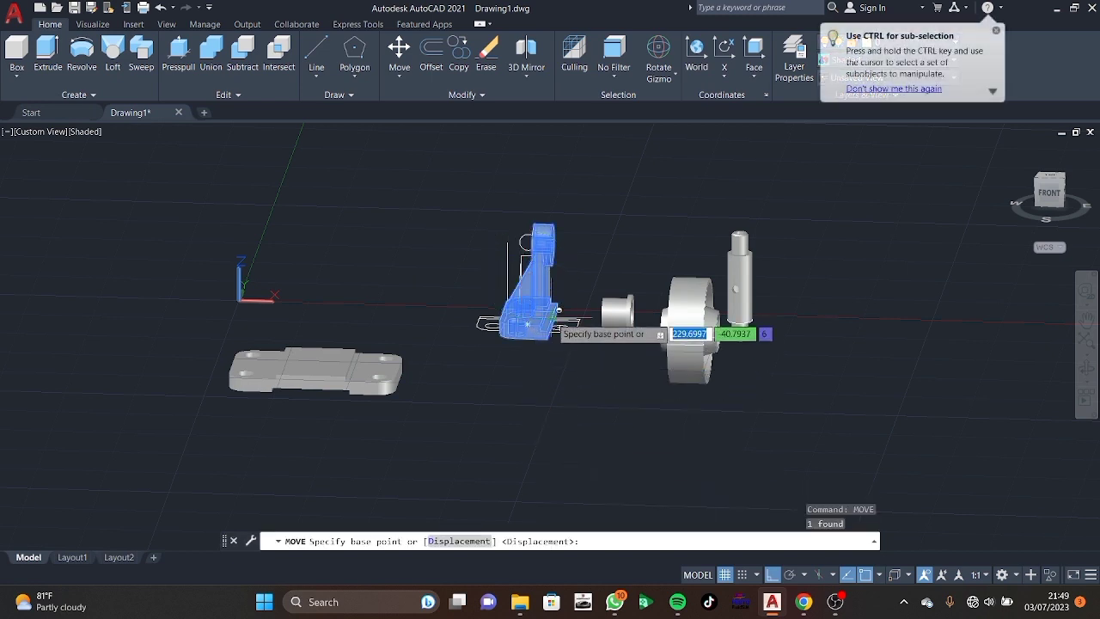
{"action": "left_click", "coordinate": [560, 312]}
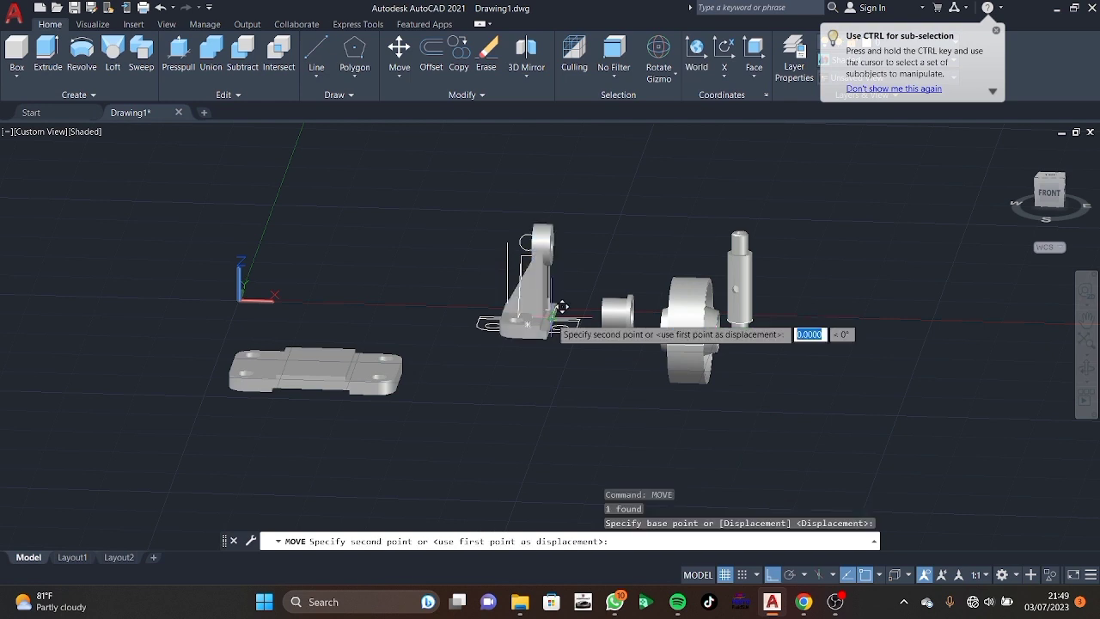
{"action": "scroll", "coordinate": [292, 353], "scroll_direction": "up", "scroll_amount": 2}
{"action": "left_click", "coordinate": [292, 352]}
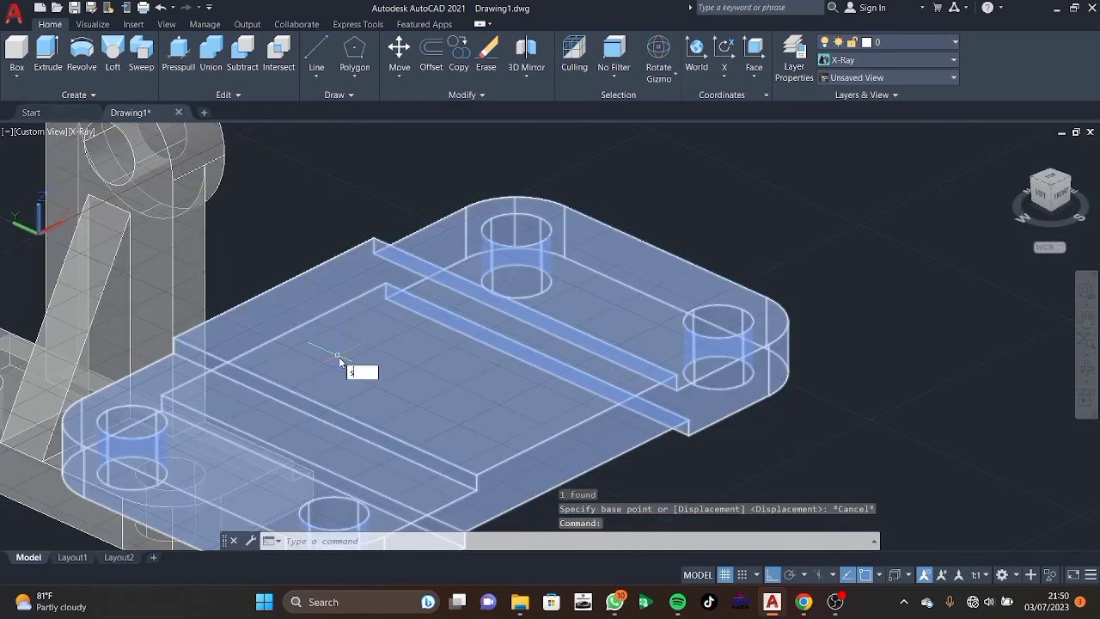
{"action": "key", "text": "Return"}
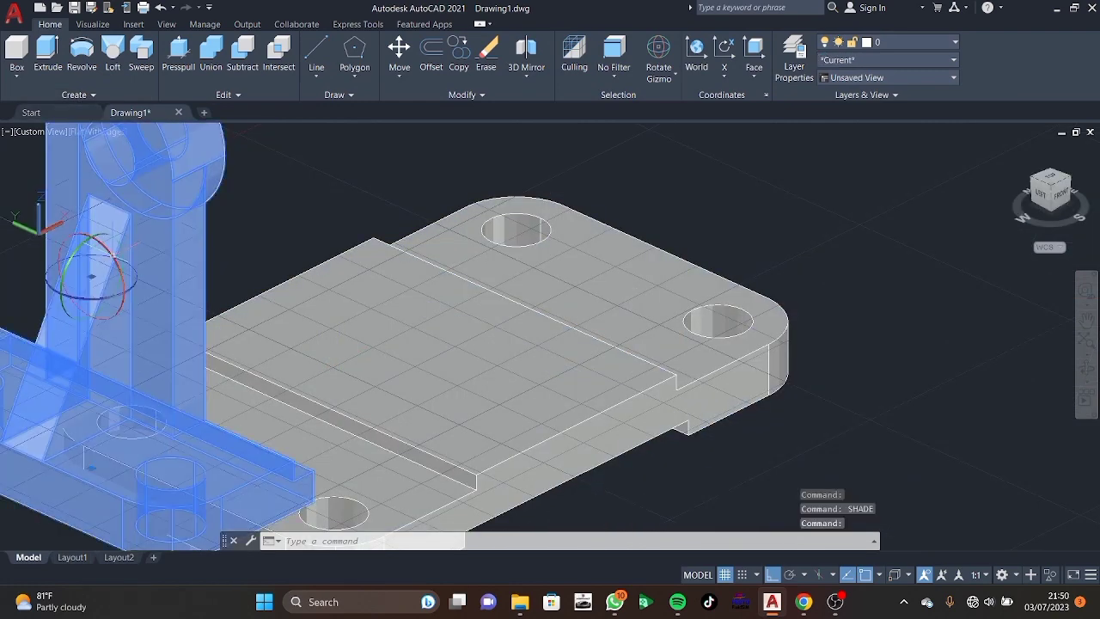
Reposition the bracket upright by its corner onto the base plate's end.
{"action": "left_click", "coordinate": [396, 68]}
{"action": "mouse_move", "coordinate": [355, 356]}
{"action": "middle_mouse_down", "text": "shift"}
{"action": "mouse_move", "coordinate": [339, 364]}
{"action": "mouse_move", "coordinate": [323, 353]}
{"action": "middle_mouse_up", "text": "shift"}
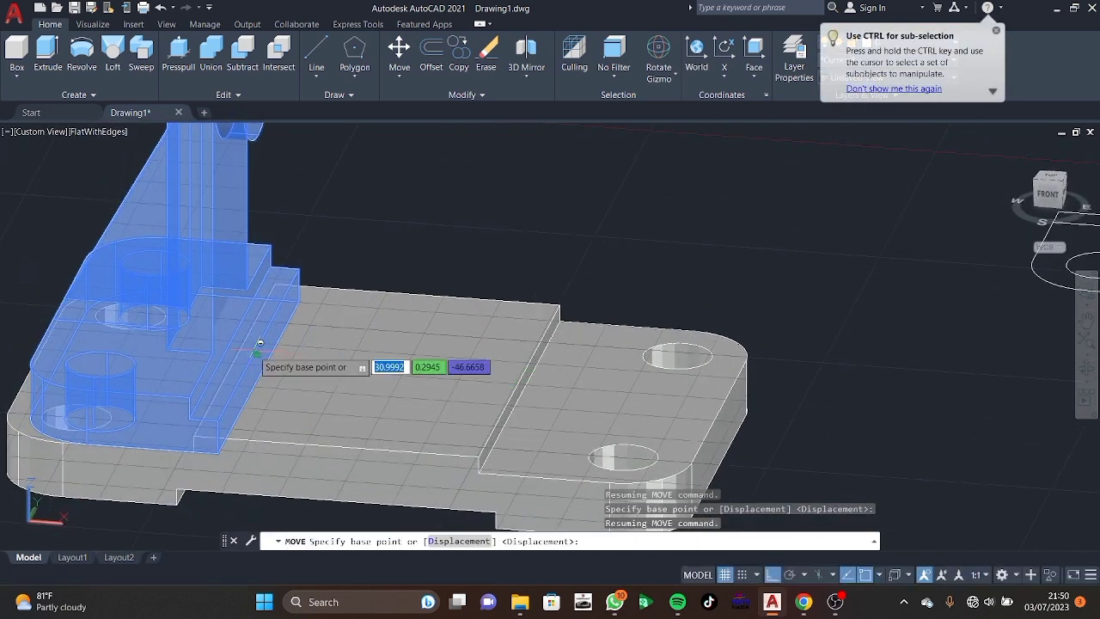
{"action": "scroll", "coordinate": [260, 341], "scroll_direction": "up", "scroll_amount": 5}
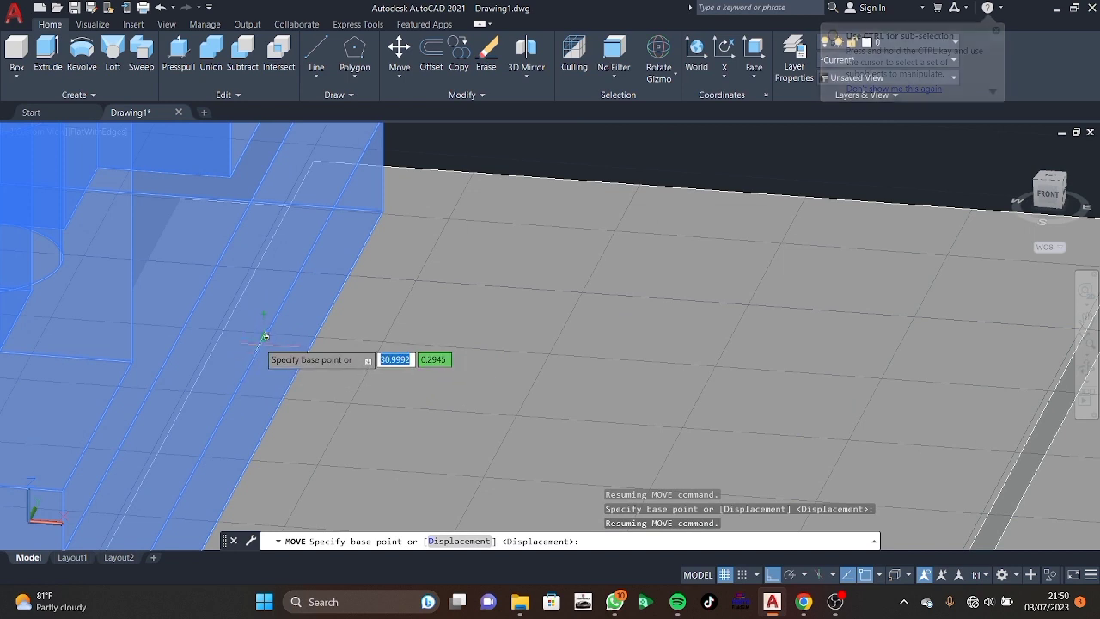
{"action": "left_click", "coordinate": [275, 327]}
{"action": "middle_click_drag", "start_coordinate": [274, 327], "coordinate": [585, 230], "text": "shift"}
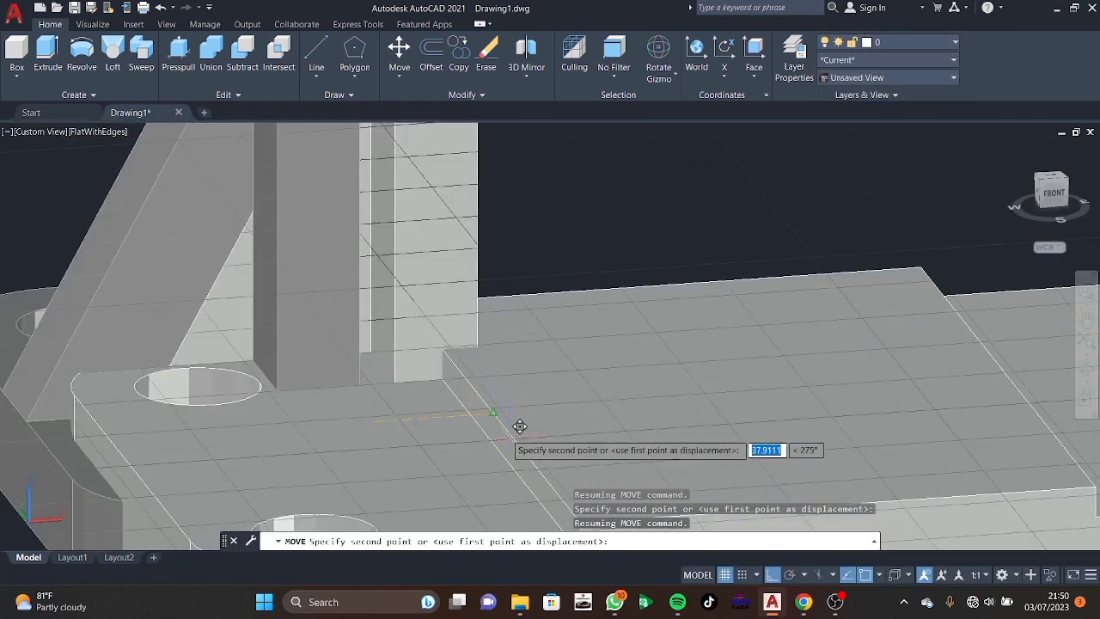
{"action": "left_click", "coordinate": [484, 409]}
{"action": "middle_click_drag", "start_coordinate": [567, 427], "coordinate": [597, 413], "text": "shift"}
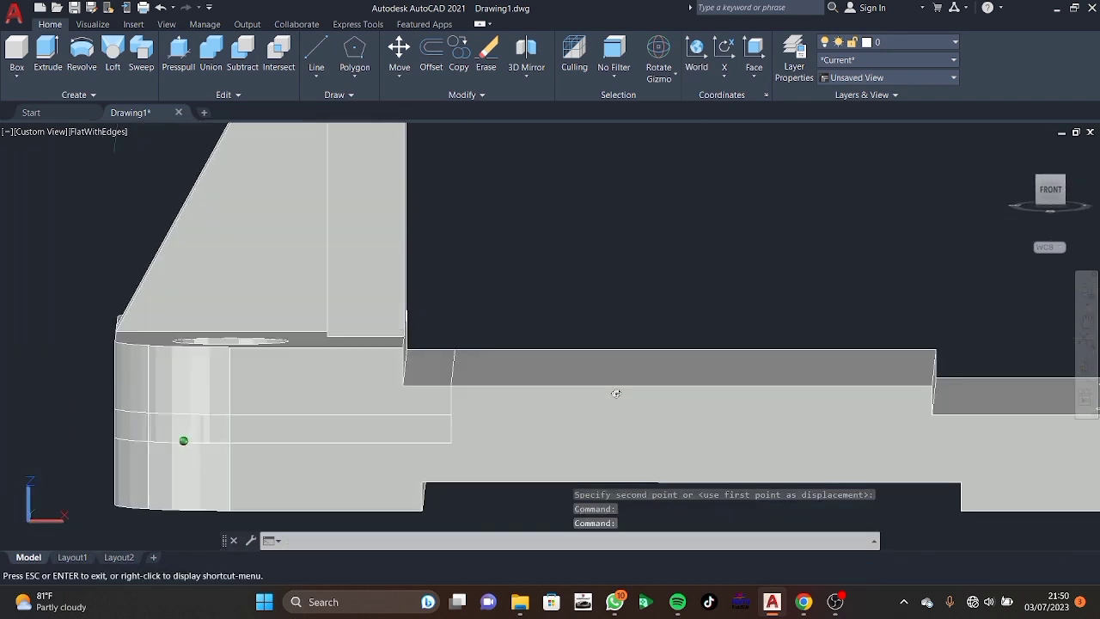
{"action": "scroll", "coordinate": [616, 387], "scroll_direction": "down", "scroll_amount": 5}
{"action": "scroll", "coordinate": [619, 392], "scroll_direction": "down", "scroll_amount": 2}
Mirror the bracket upright with MI about the base centreline, keeping the original.
{"action": "middle_click_drag", "start_coordinate": [618, 393], "coordinate": [619, 401]}
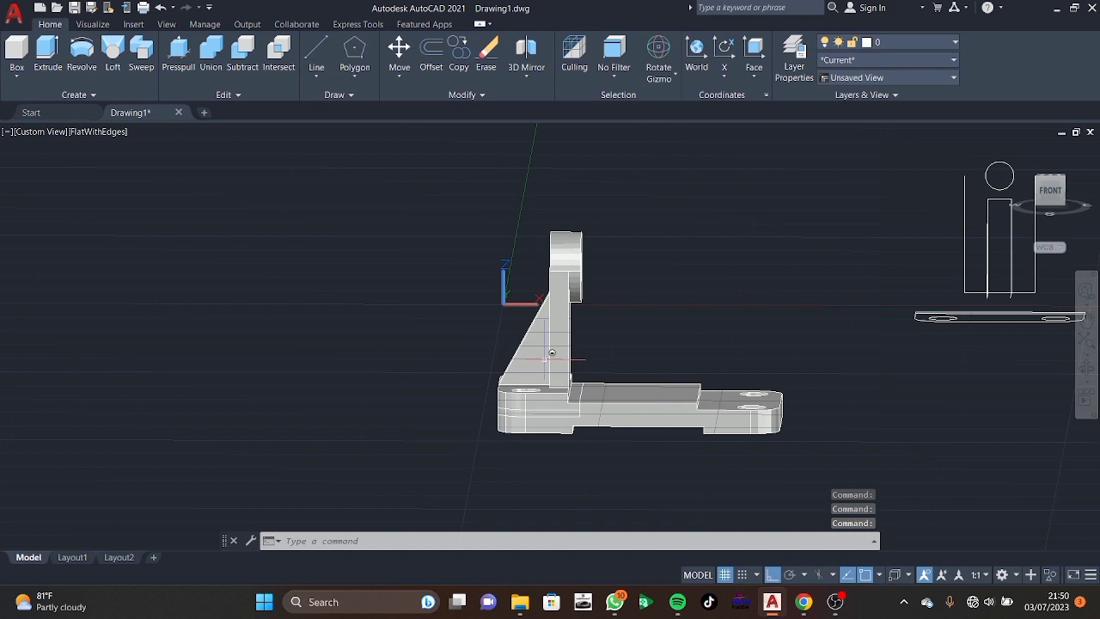
{"action": "left_click", "coordinate": [620, 401]}
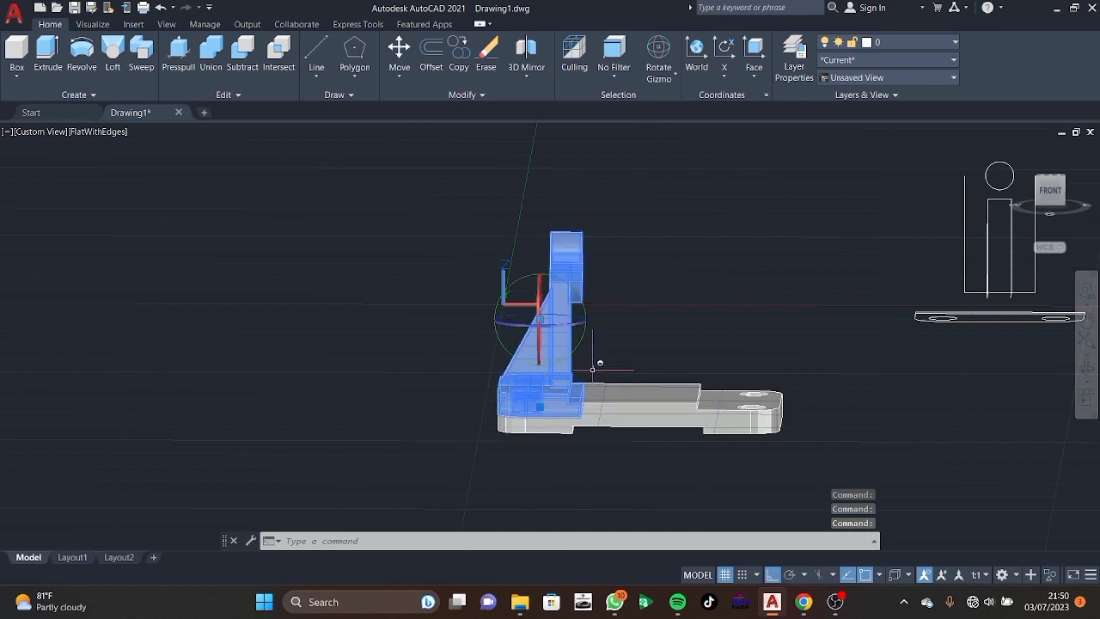
{"action": "type", "text": "mi"}
{"action": "key", "text": "Return"}
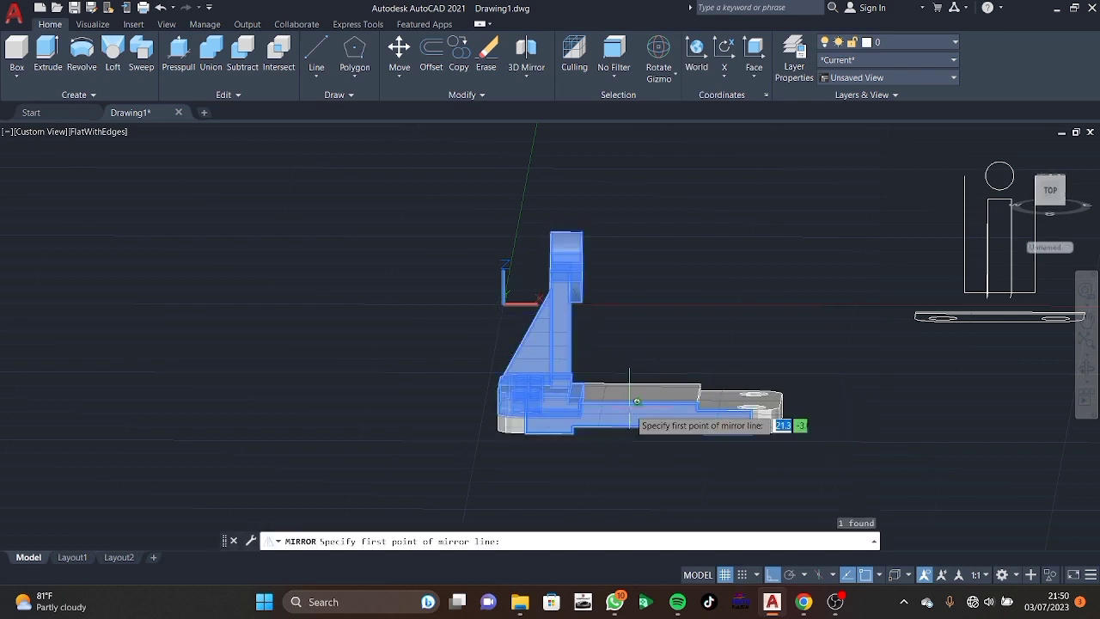
{"action": "left_click", "coordinate": [638, 401]}
{"action": "left_click", "coordinate": [654, 319]}
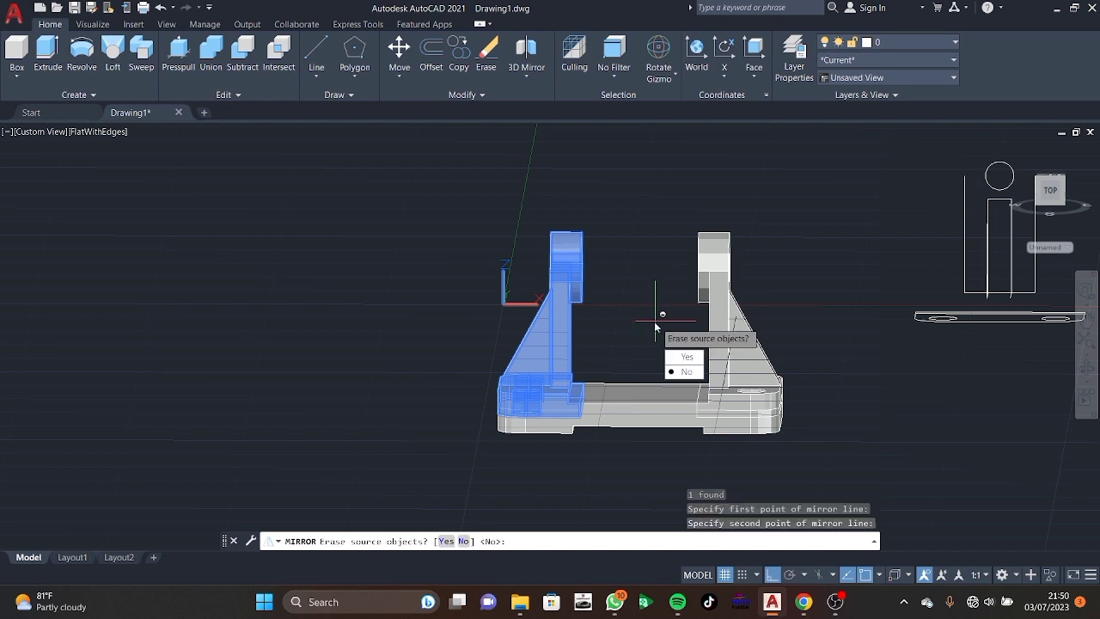
{"action": "key", "text": "Return"}
{"action": "mouse_move", "coordinate": [726, 356]}
{"action": "middle_mouse_down", "text": "shift"}
{"action": "mouse_move", "coordinate": [776, 430]}
{"action": "mouse_move", "coordinate": [773, 409]}
{"action": "mouse_move", "coordinate": [606, 334]}
{"action": "middle_mouse_up", "text": "shift"}
{"action": "key", "text": "Return"}
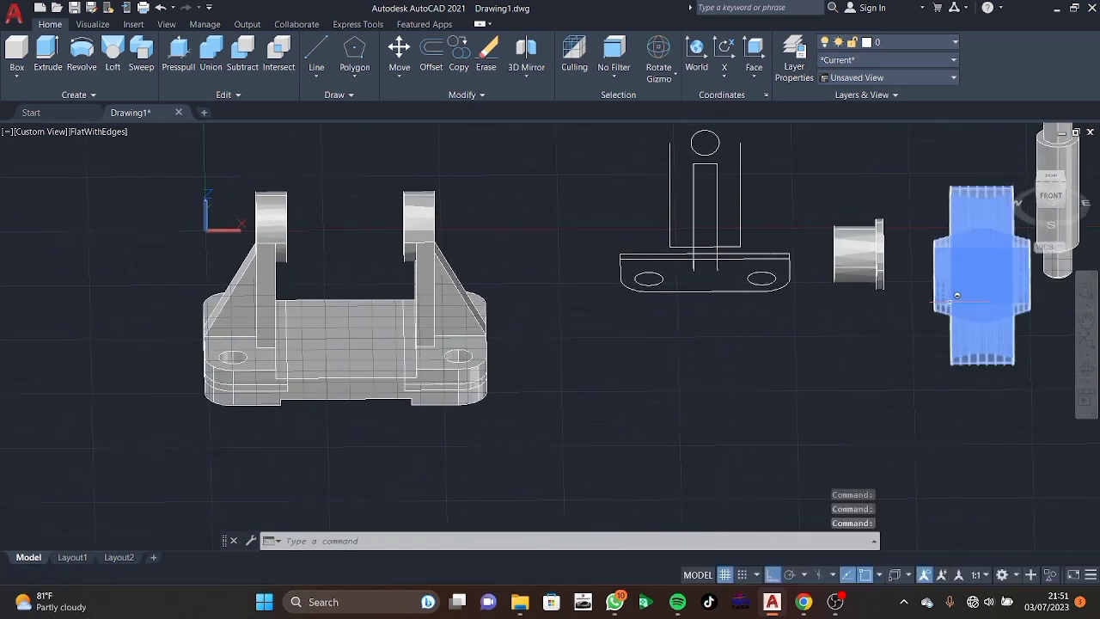
{"action": "middle_click_drag", "start_coordinate": [833, 322], "coordinate": [672, 380]}
Union the shaft pieces into one solid.
{"action": "left_click", "coordinate": [939, 197]}
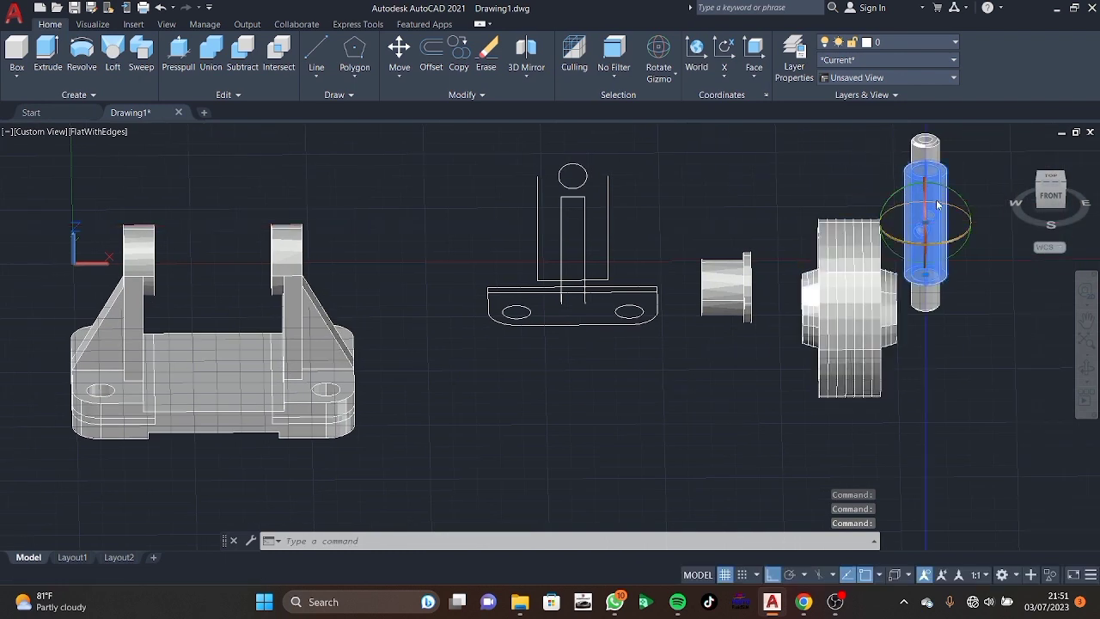
{"action": "key", "text": "Escape"}
{"action": "left_click", "coordinate": [212, 51]}
{"action": "left_click", "coordinate": [992, 135]}
{"action": "left_click", "coordinate": [928, 321]}
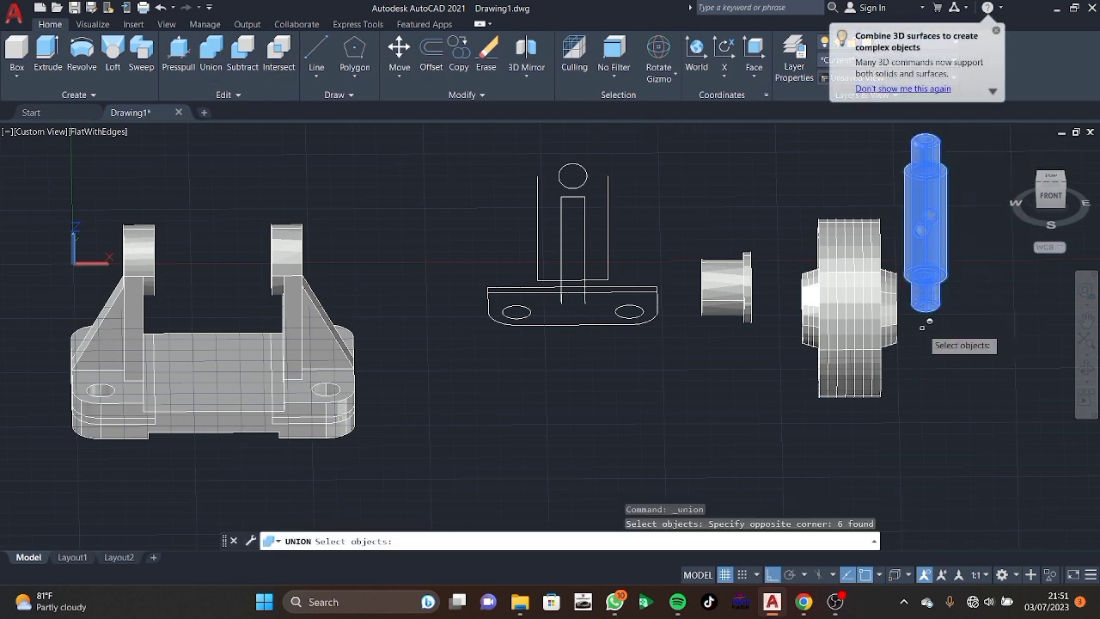
{"action": "key", "text": "Return"}
Rotate the merged shaft 180° so it lies horizontal.
{"action": "left_click", "coordinate": [921, 246]}
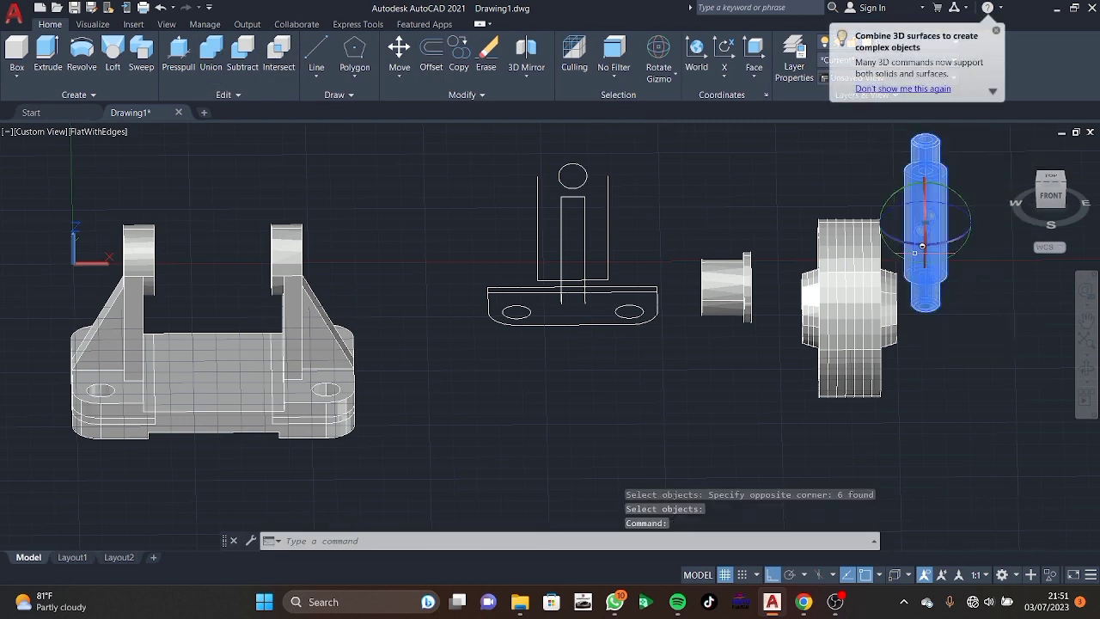
{"action": "left_click", "coordinate": [966, 206]}
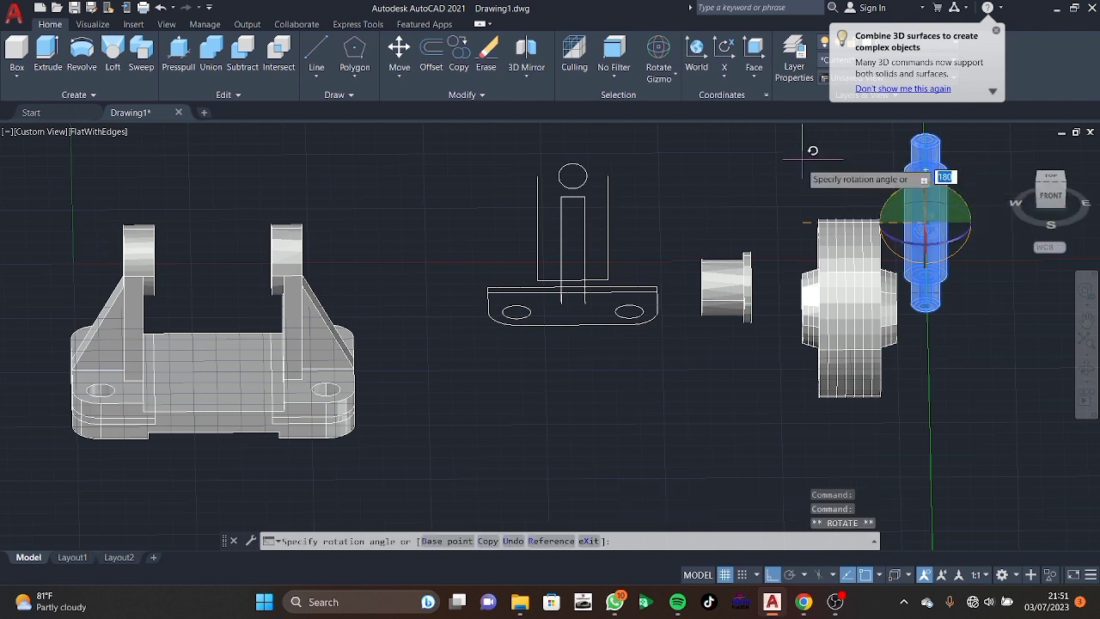
{"action": "left_click", "coordinate": [945, 159]}
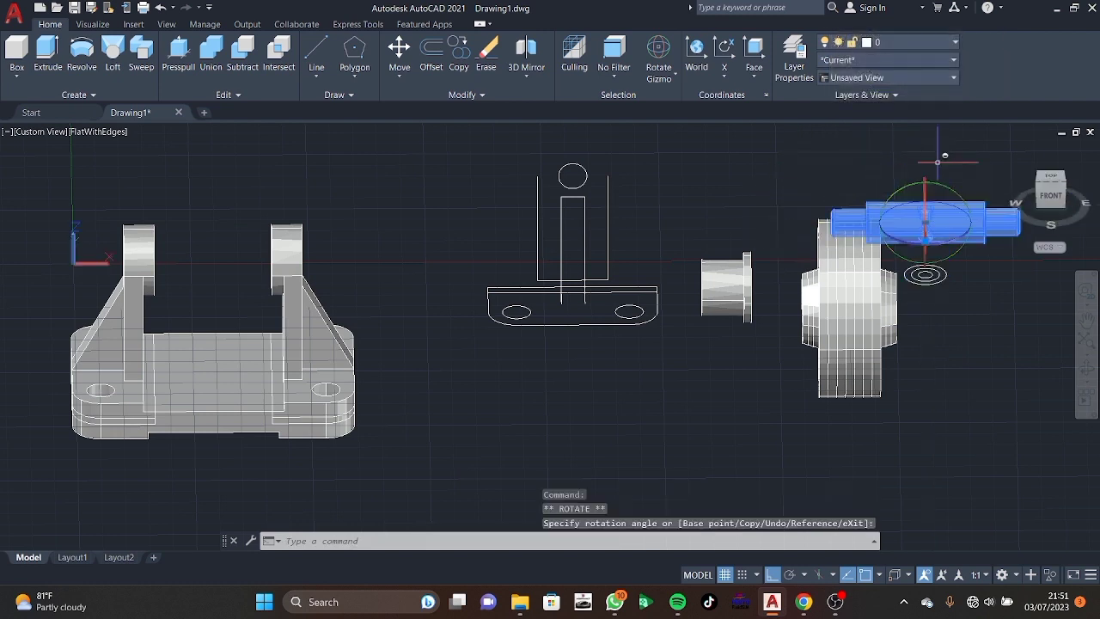
{"action": "key", "text": "Escape"}
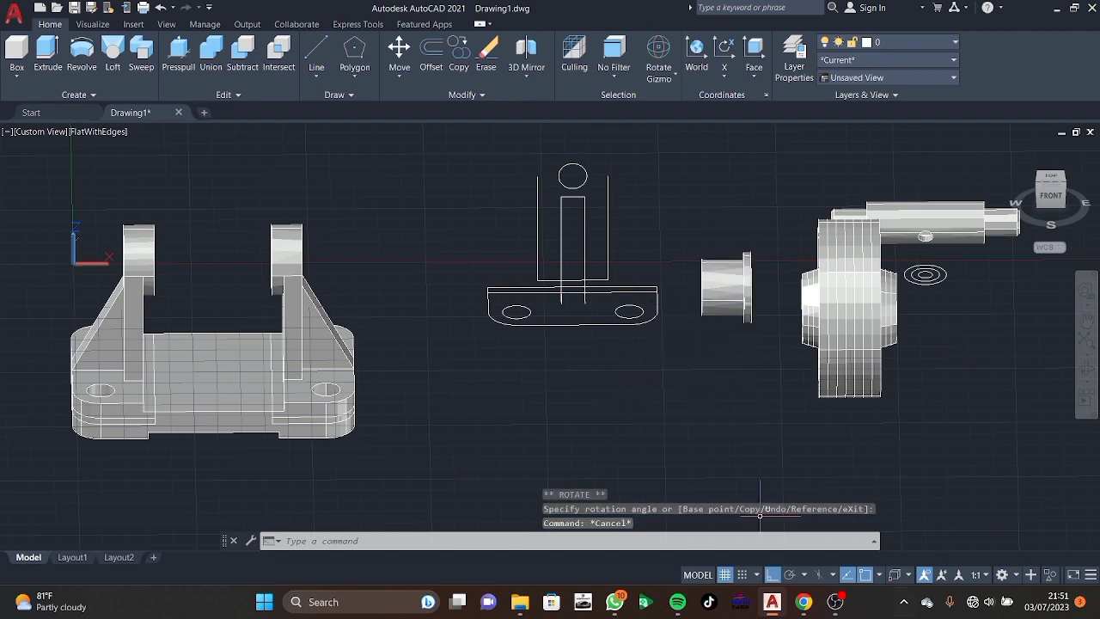
View the belt roller reference drawing in Chrome, then return to AutoCAD.
{"action": "left_click", "coordinate": [807, 602]}
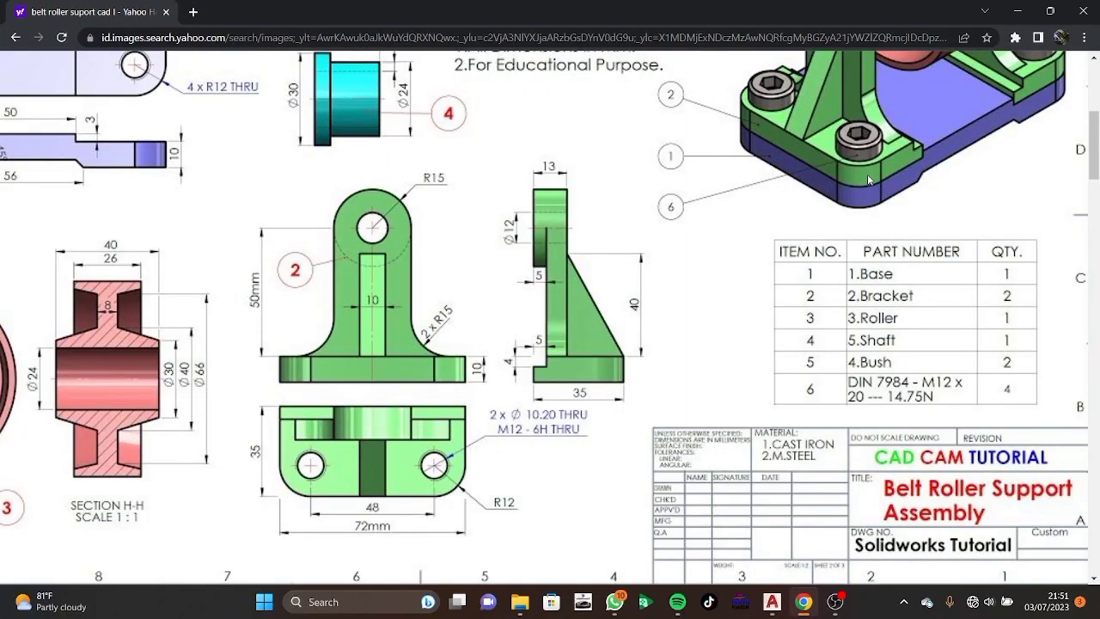
{"action": "scroll", "coordinate": [867, 181], "scroll_direction": "up", "scroll_amount": 3}
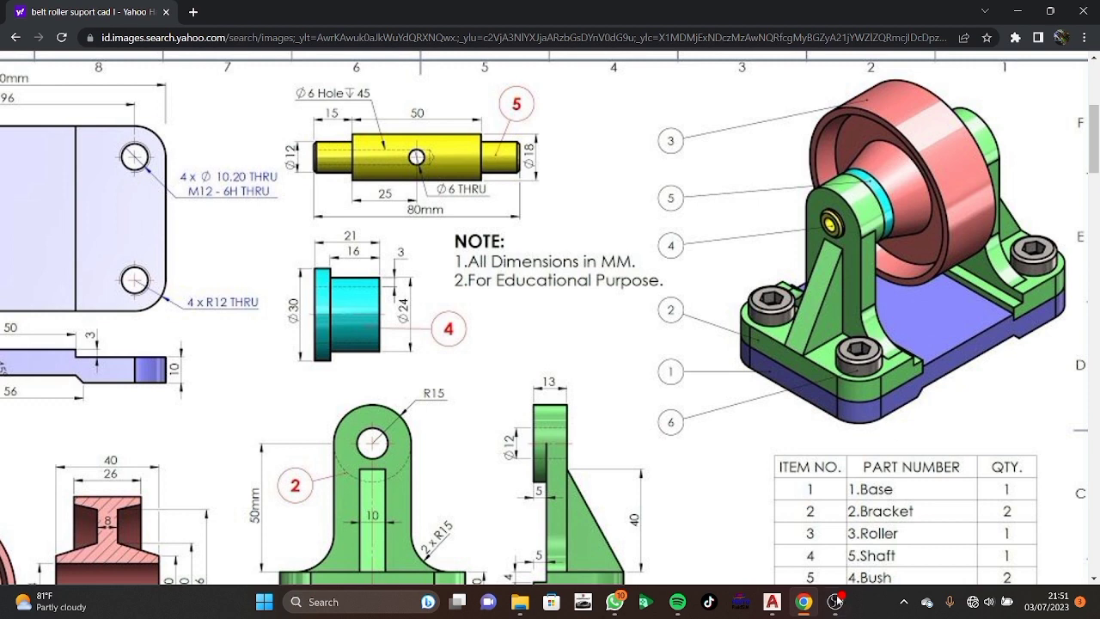
{"action": "key", "text": "alt+Tab"}
Copy and paste the bushing, then flip the copy 180°.
{"action": "left_click", "coordinate": [723, 312]}
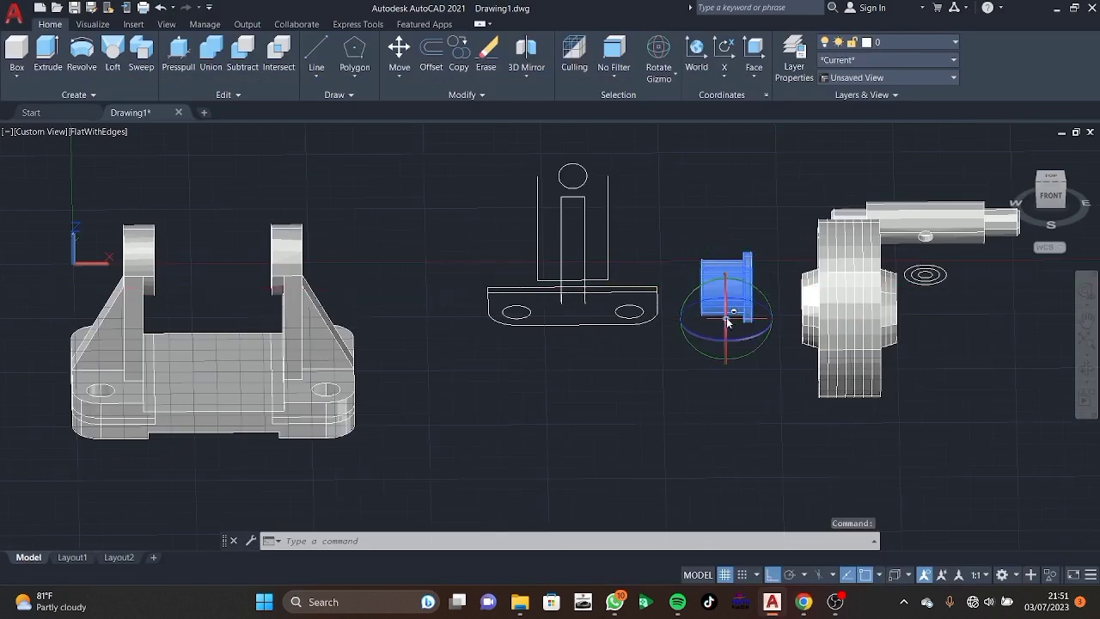
{"action": "key", "text": "ctrl+c"}
{"action": "key", "text": "ctrl+v"}
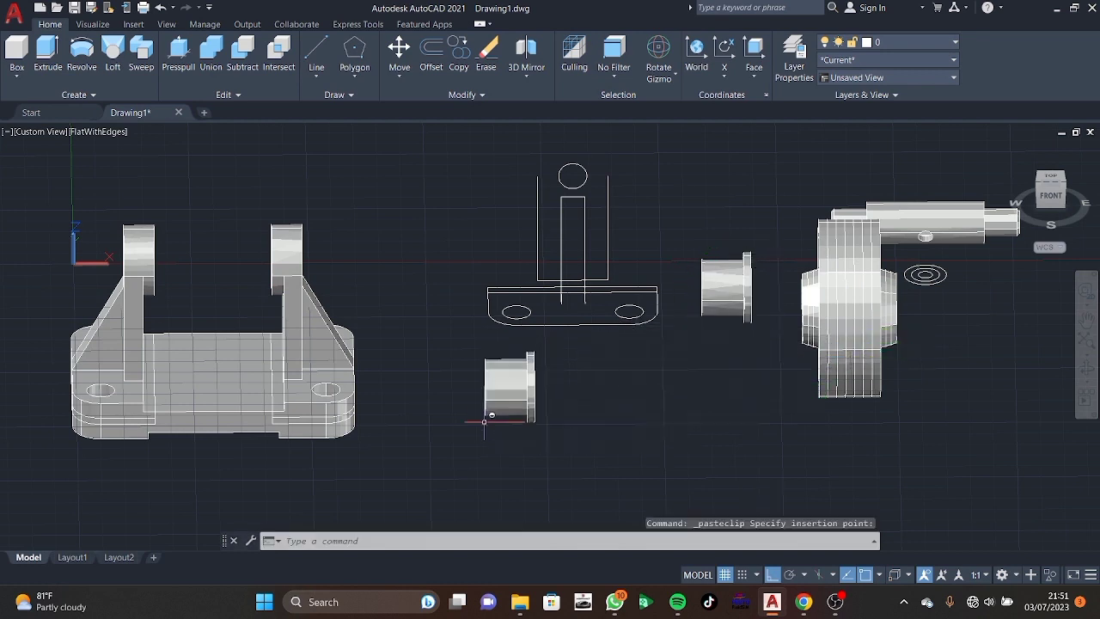
{"action": "left_click", "coordinate": [516, 394]}
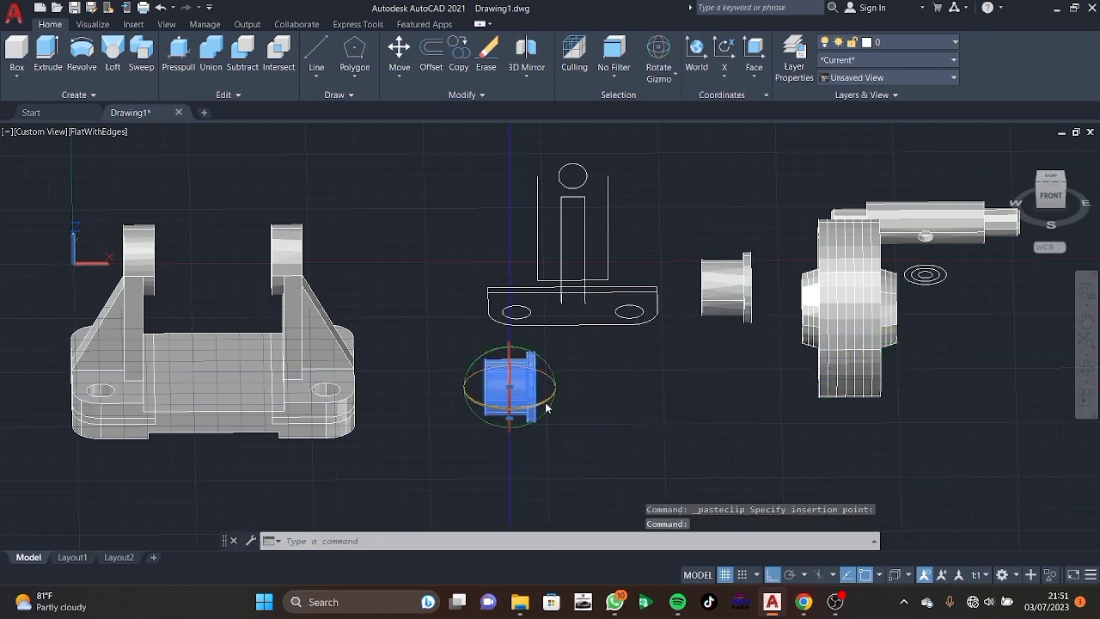
{"action": "left_click", "coordinate": [545, 406]}
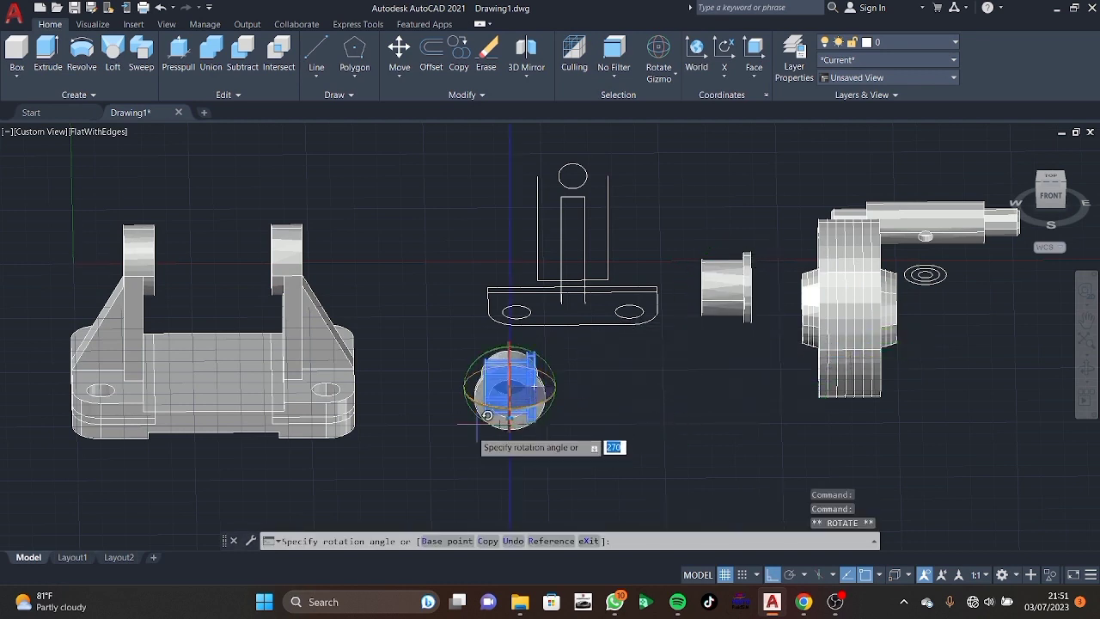
{"action": "left_click", "coordinate": [311, 442]}
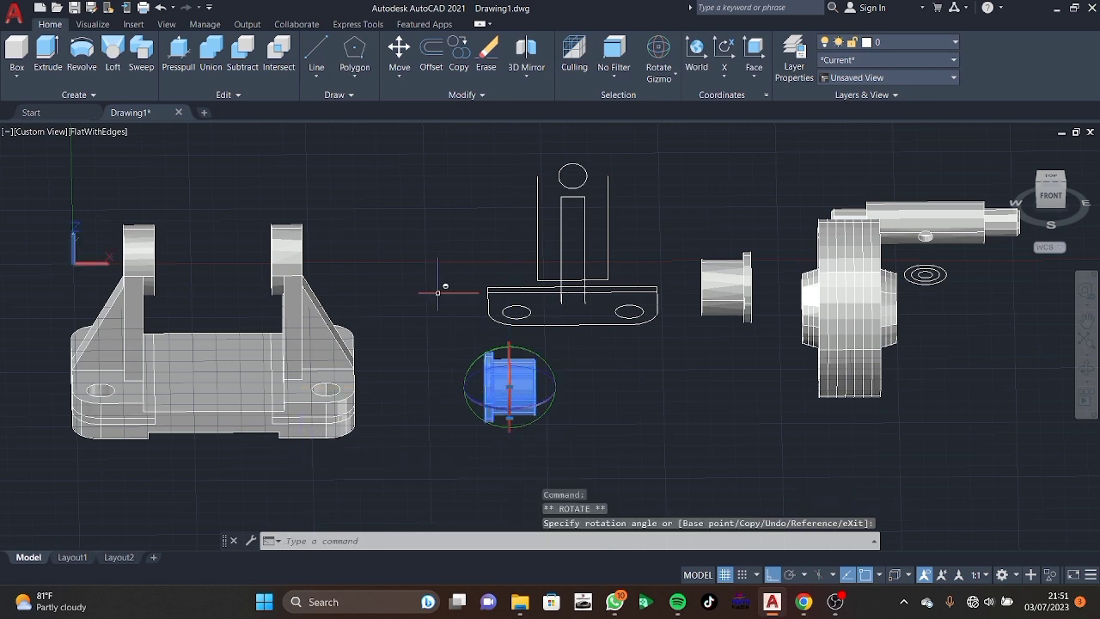
Move the new bushing by its flange centre into the right bracket lug.
{"action": "left_click", "coordinate": [400, 66]}
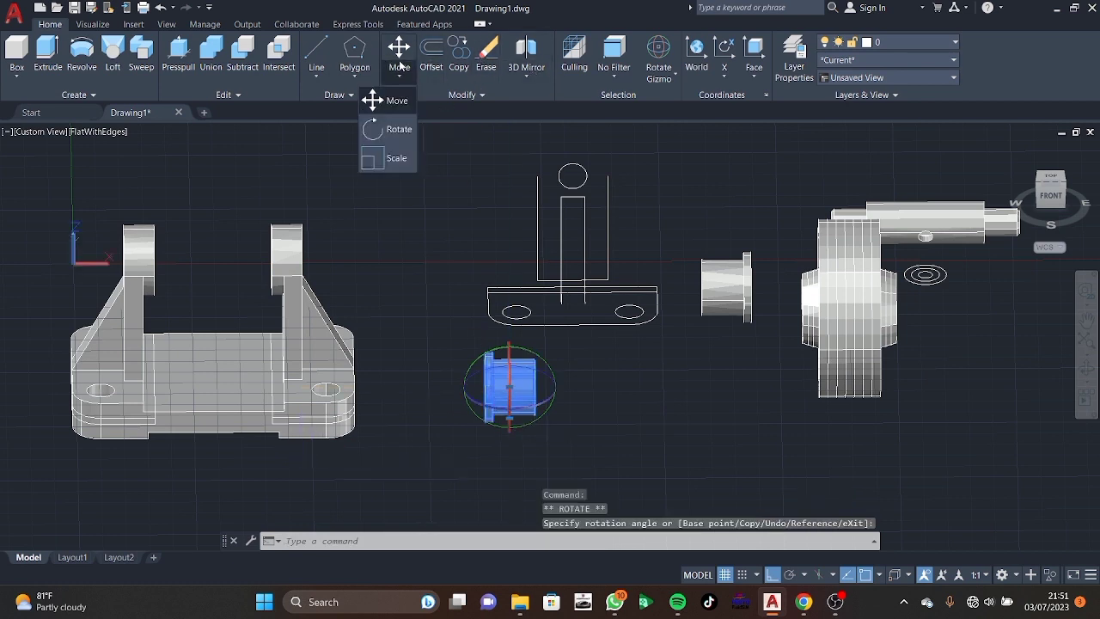
{"action": "left_click", "coordinate": [399, 67]}
{"action": "middle_click_drag", "start_coordinate": [447, 387], "coordinate": [644, 382]}
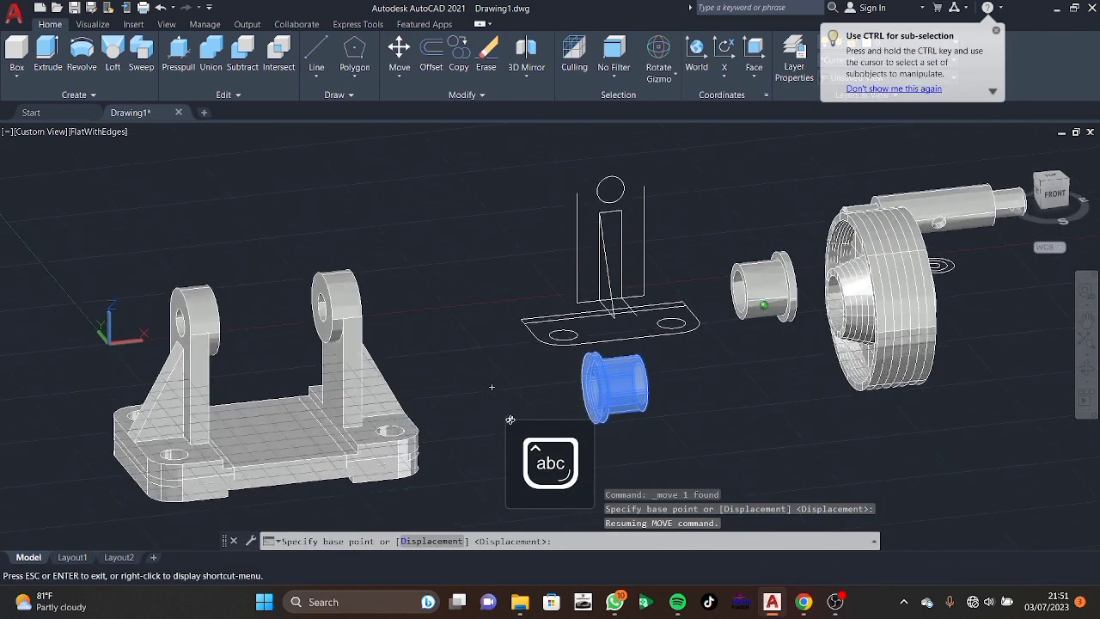
{"action": "left_click", "coordinate": [643, 381]}
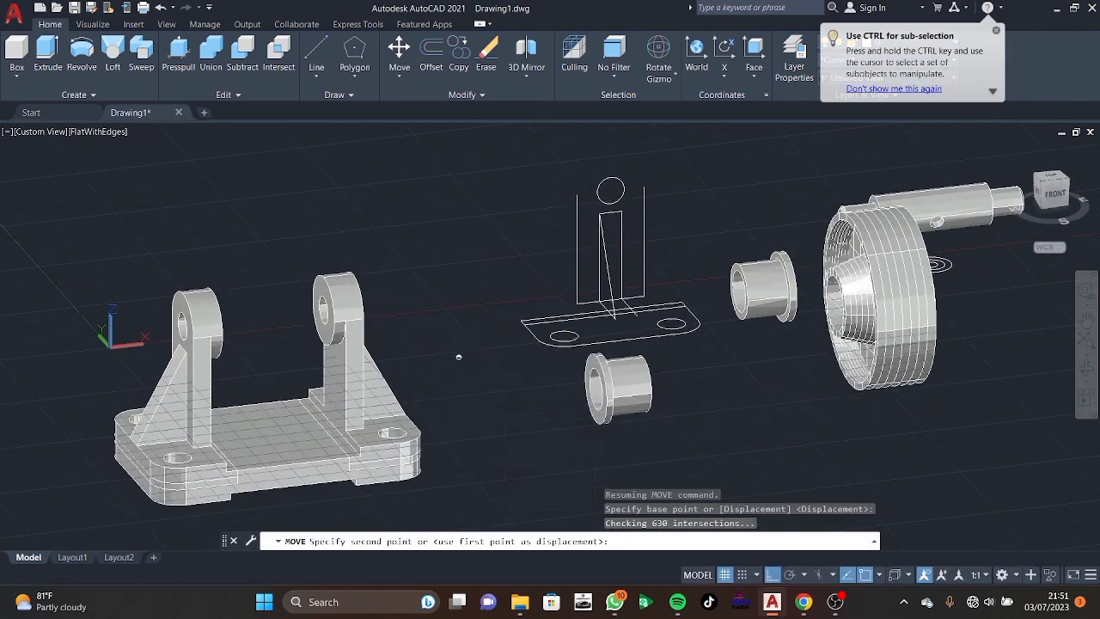
{"action": "key", "text": "Escape"}
{"action": "key", "text": "space"}
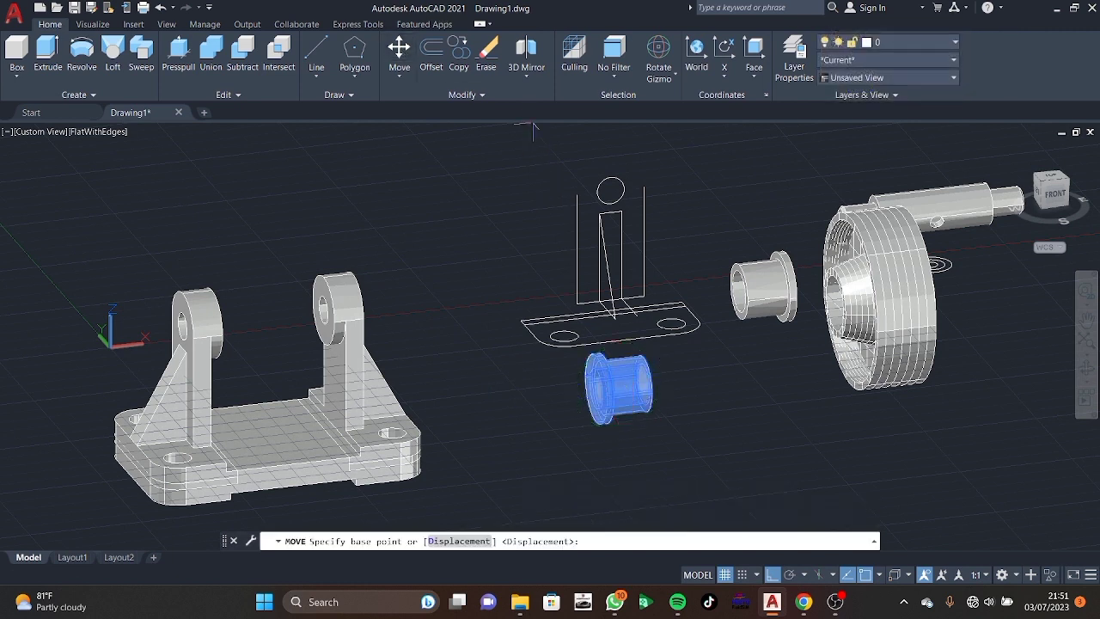
{"action": "left_click", "coordinate": [596, 388]}
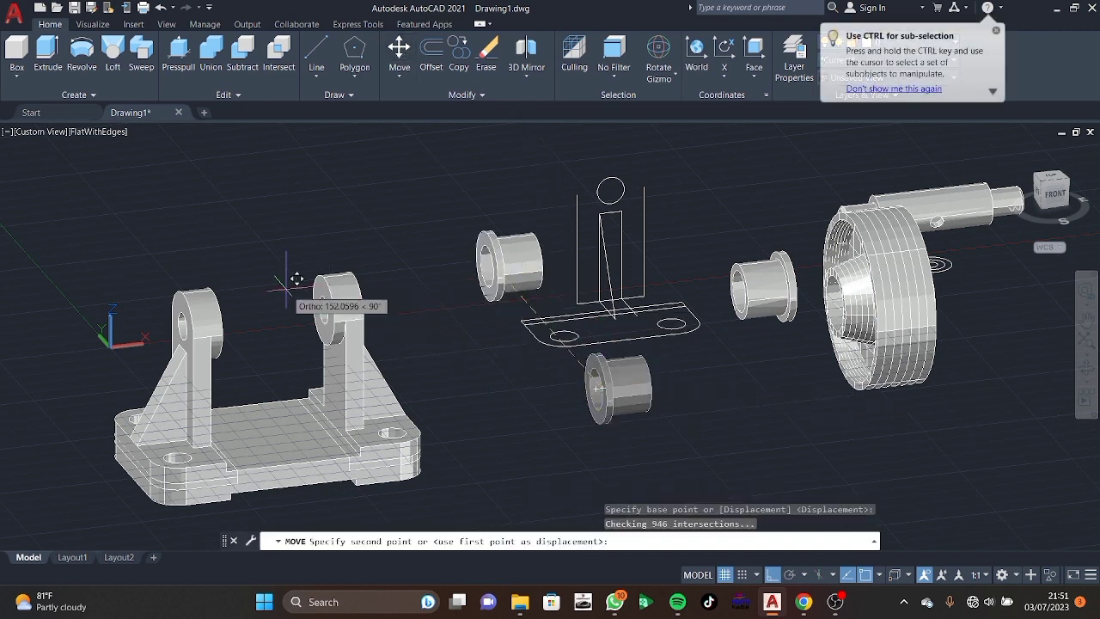
{"action": "left_click", "coordinate": [327, 306]}
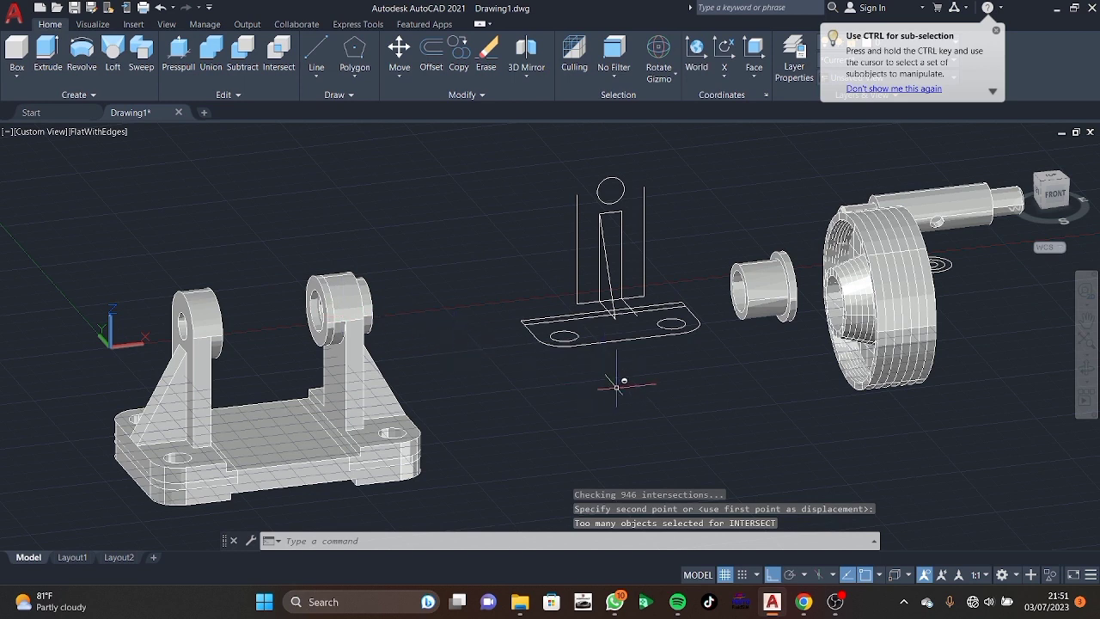
{"action": "middle_click_drag", "start_coordinate": [617, 391], "coordinate": [565, 380], "text": "shift"}
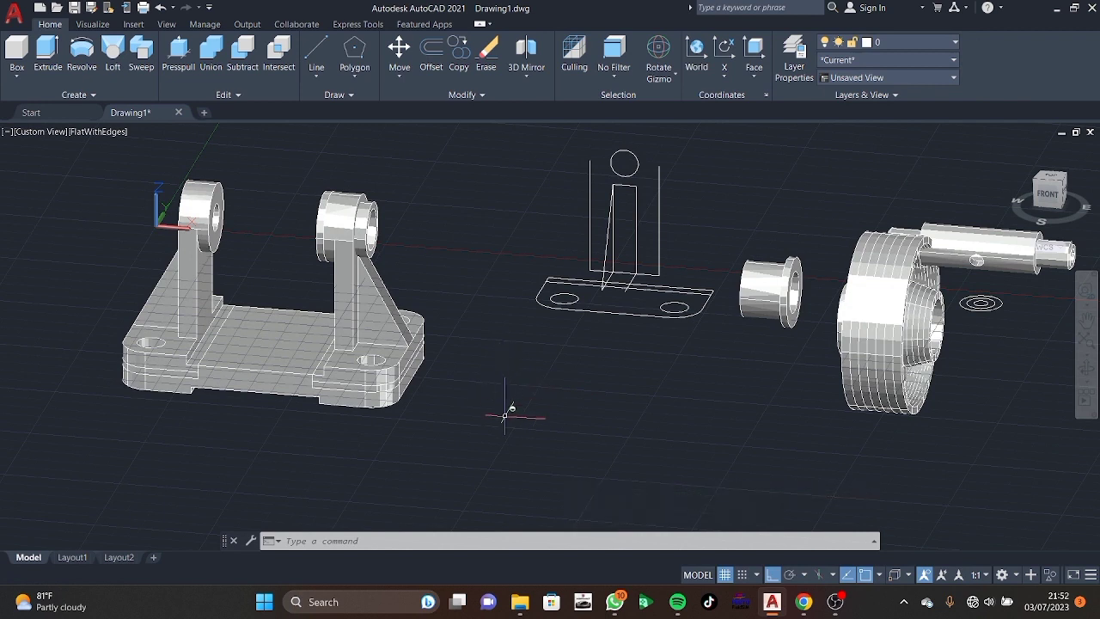
Undo the earlier bushing placement and seat the lower bushing in the left upright's hole.
{"action": "middle_click_drag", "start_coordinate": [505, 416], "coordinate": [505, 415], "text": "shift"}
{"action": "key", "text": "ctrl+z"}
{"action": "left_click", "coordinate": [631, 344]}
{"action": "key", "text": "Escape"}
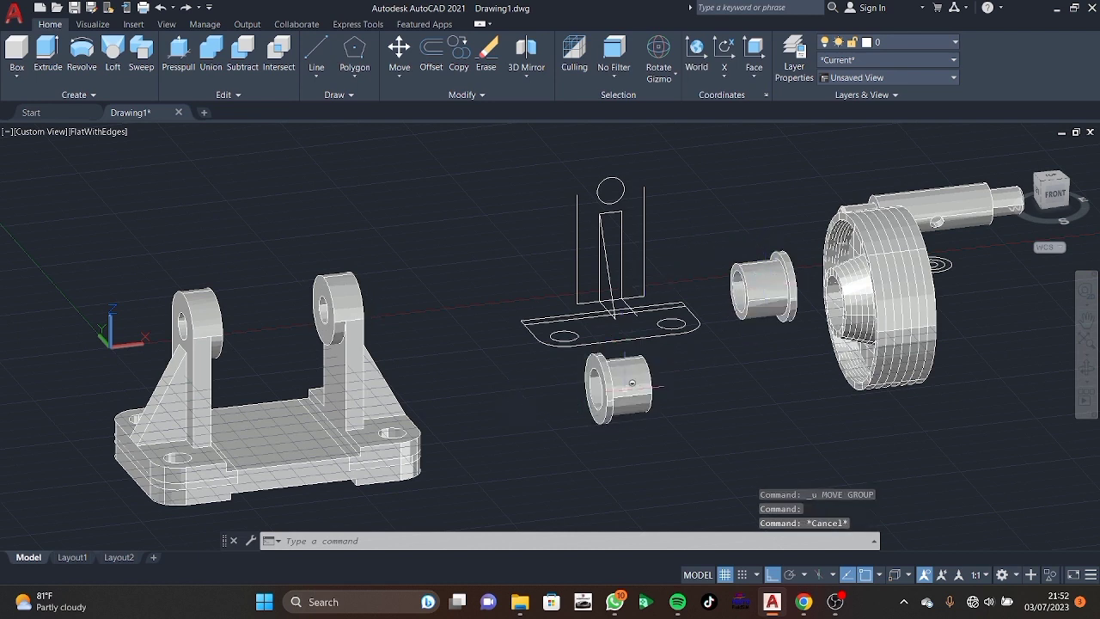
{"action": "left_click", "coordinate": [631, 382]}
{"action": "left_click", "coordinate": [409, 60]}
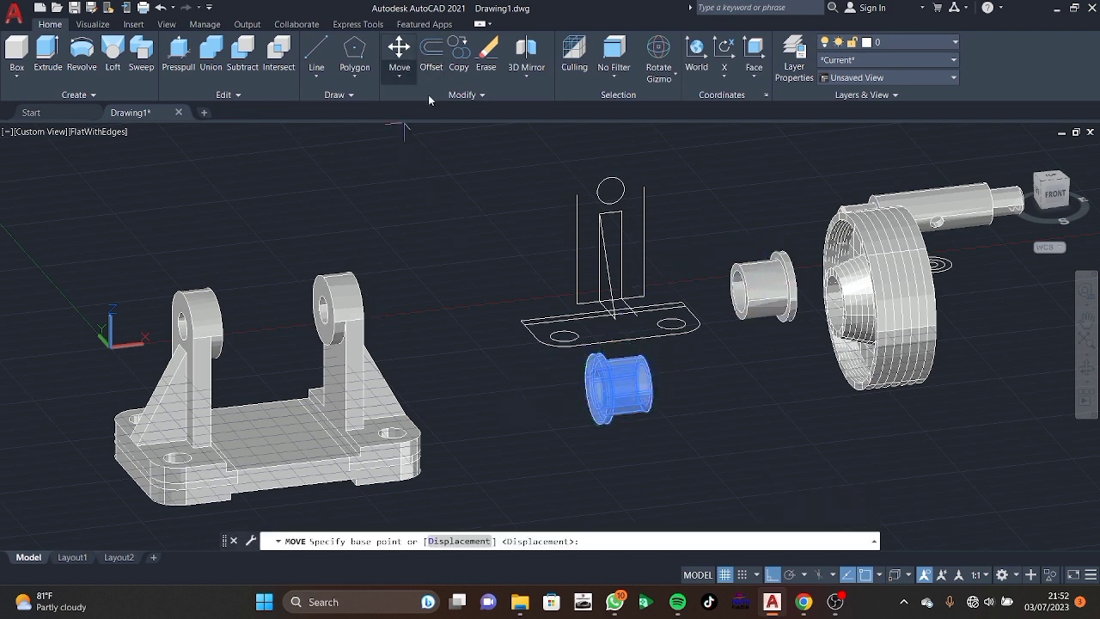
{"action": "left_click", "coordinate": [601, 384]}
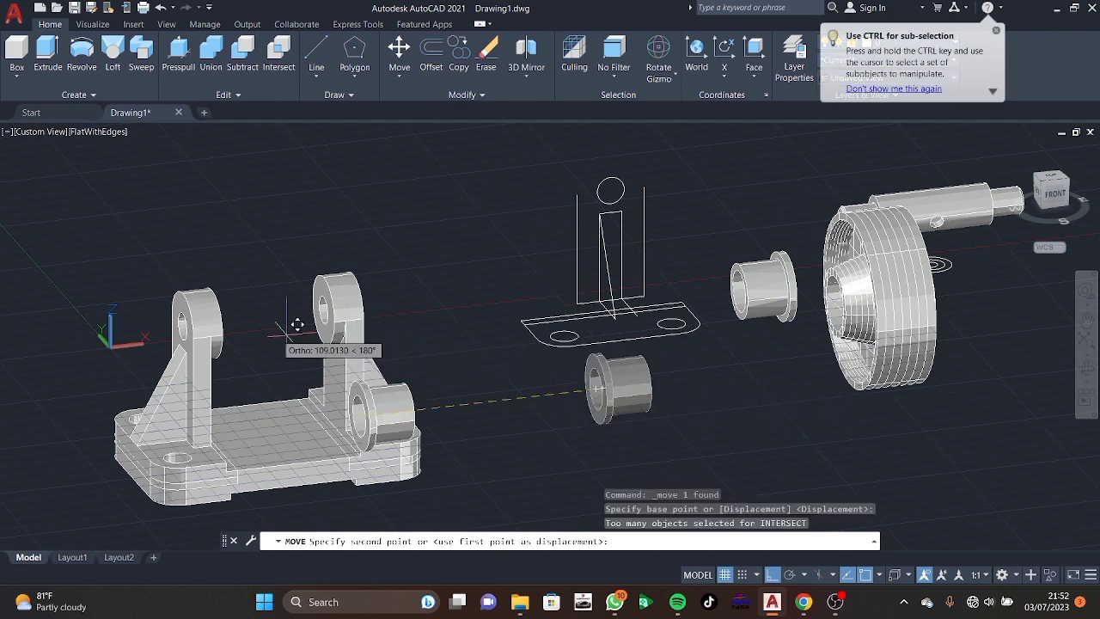
{"action": "middle_click_drag", "start_coordinate": [378, 378], "coordinate": [231, 248], "text": "shift"}
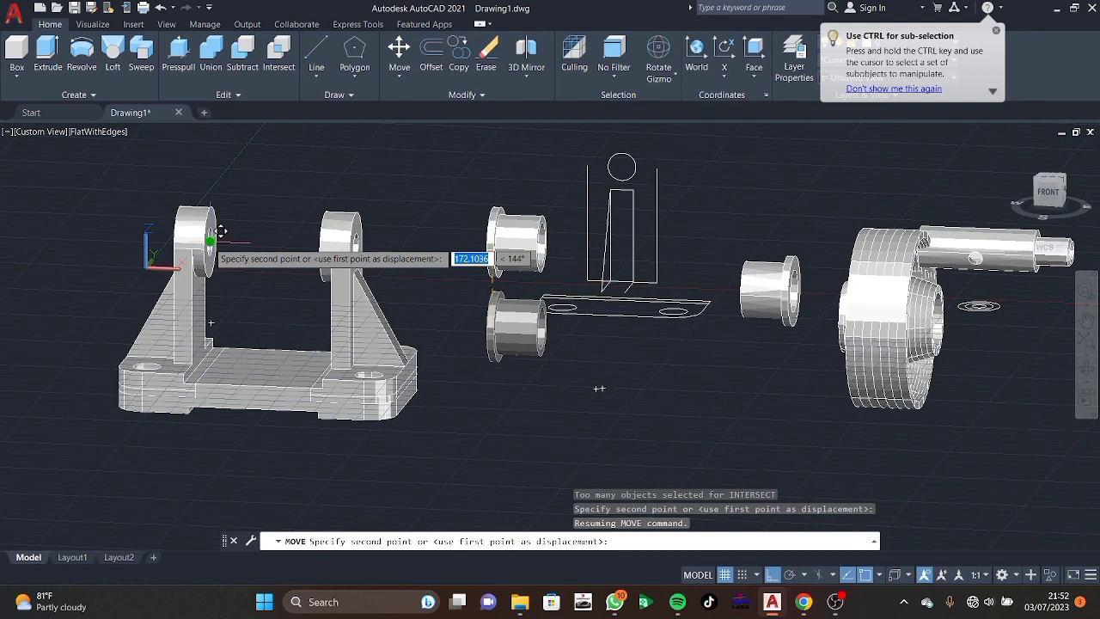
{"action": "left_click", "coordinate": [221, 231]}
Seat the flanged bushing in the right upright's hole.
{"action": "left_click", "coordinate": [744, 262]}
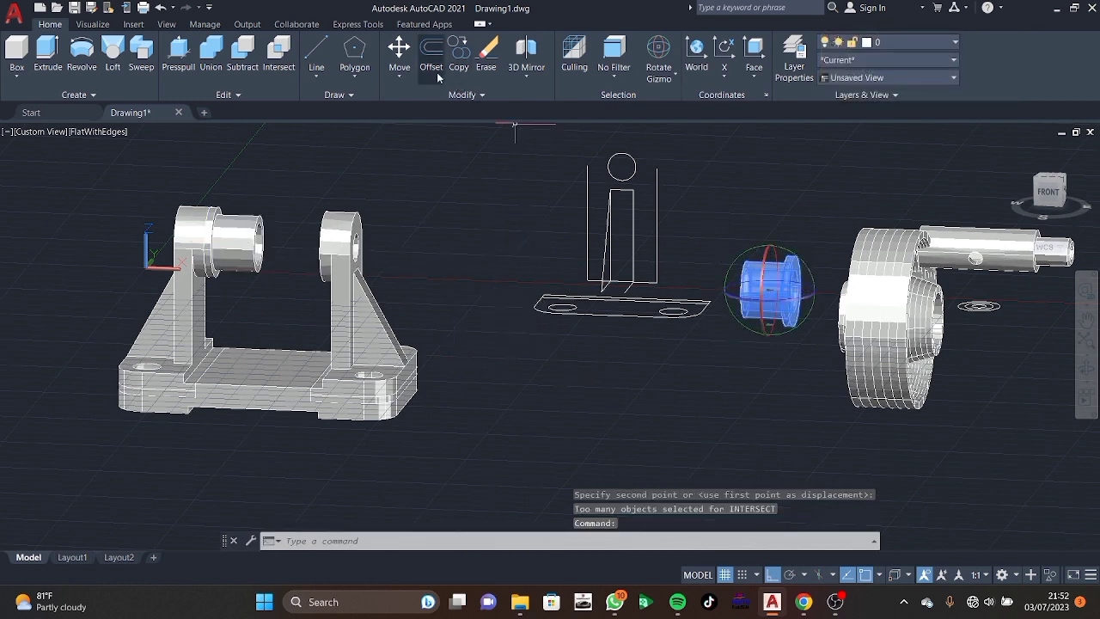
{"action": "left_click", "coordinate": [399, 53]}
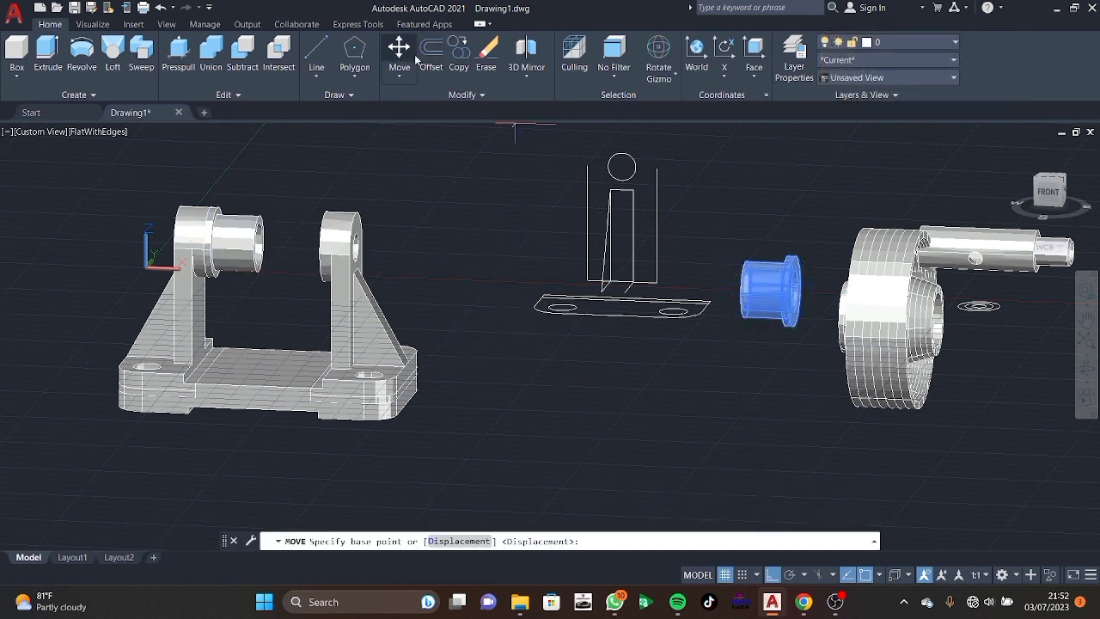
{"action": "left_click", "coordinate": [796, 288]}
{"action": "left_click", "coordinate": [332, 238]}
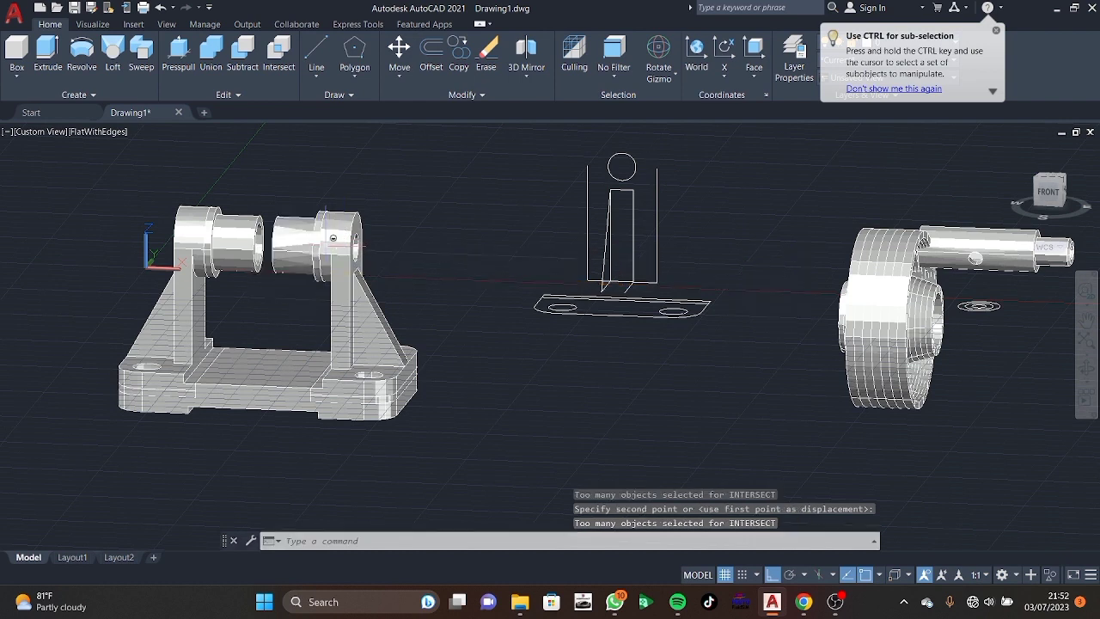
{"action": "middle_click_drag", "start_coordinate": [332, 238], "coordinate": [339, 236]}
{"action": "left_click", "coordinate": [939, 325]}
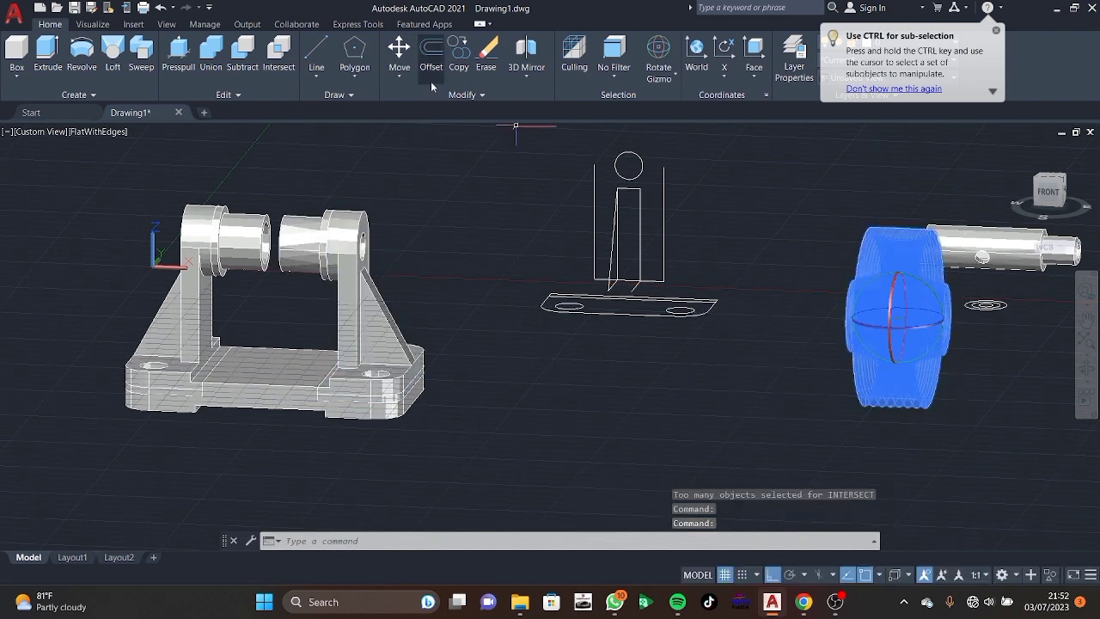
{"action": "left_click", "coordinate": [409, 62]}
Move the flanged roller by its centre to the point between the uprights, aligned with the bushings.
{"action": "middle_click_drag", "start_coordinate": [902, 365], "coordinate": [844, 360], "text": "shift"}
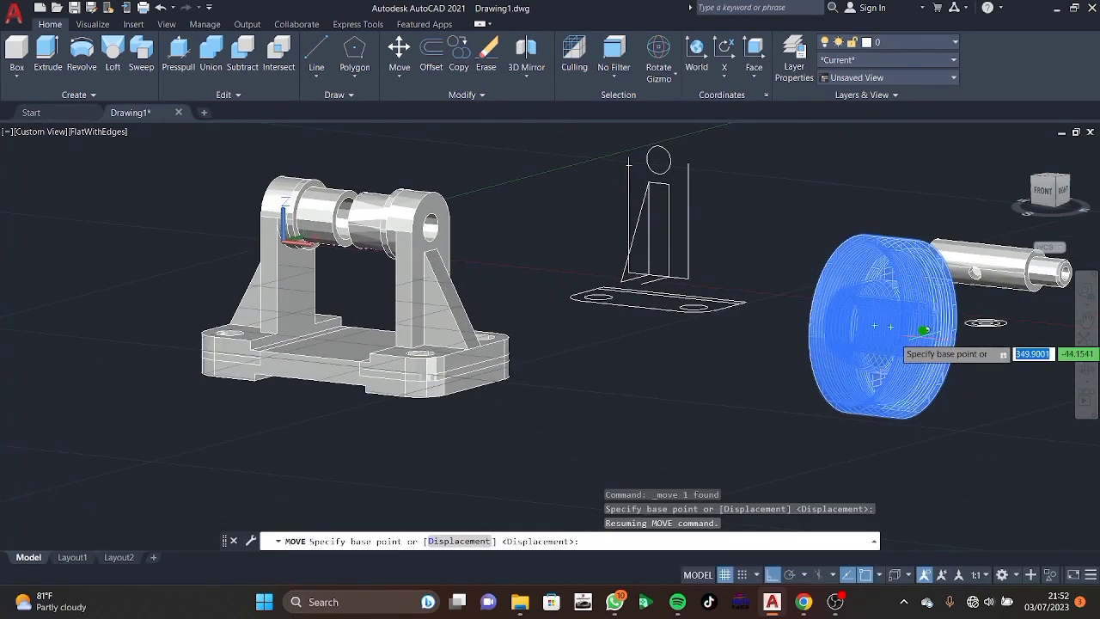
{"action": "left_click", "coordinate": [890, 327]}
{"action": "middle_click_drag", "start_coordinate": [890, 327], "coordinate": [285, 257], "text": "shift"}
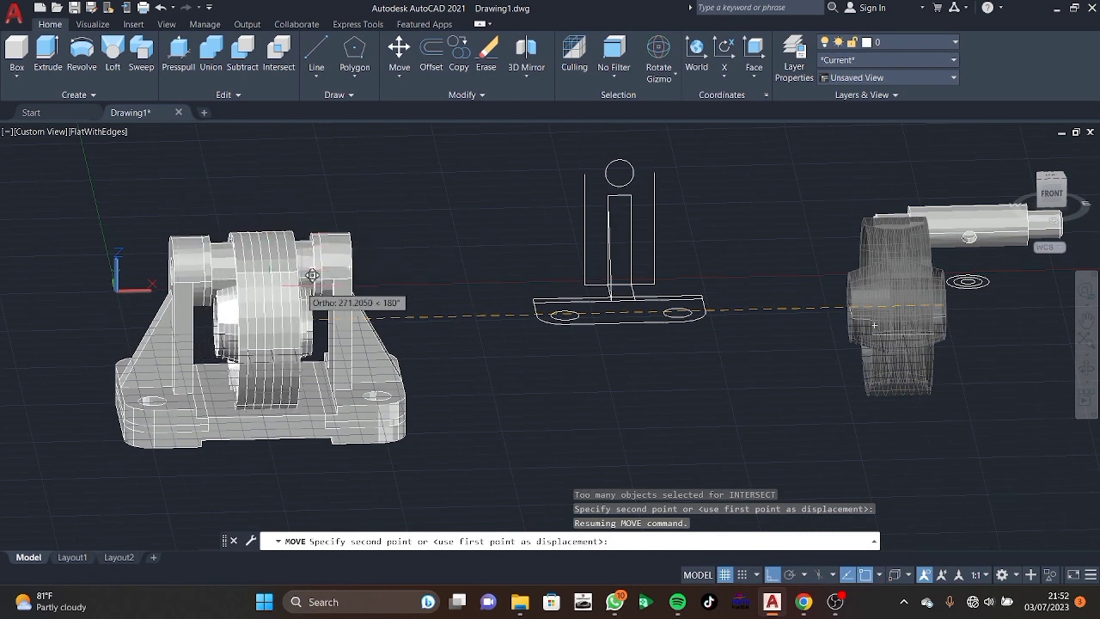
{"action": "left_click", "coordinate": [352, 260]}
{"action": "mouse_move", "coordinate": [353, 260]}
{"action": "middle_mouse_down", "text": "shift"}
{"action": "mouse_move", "coordinate": [362, 233]}
{"action": "mouse_move", "coordinate": [319, 207]}
{"action": "mouse_move", "coordinate": [356, 254]}
{"action": "middle_mouse_up", "text": "shift"}
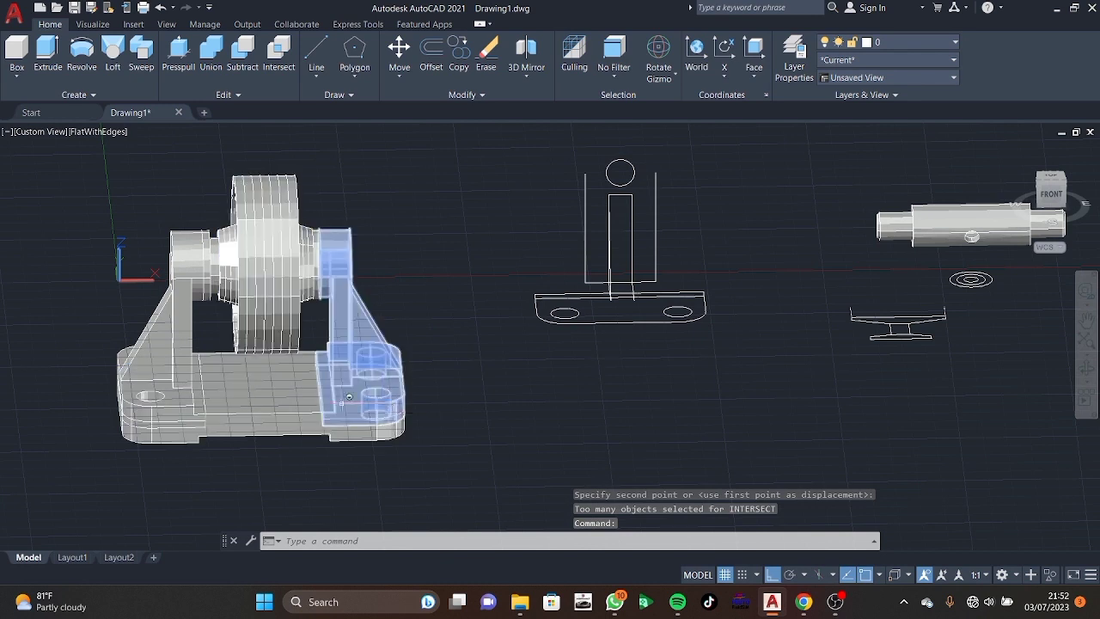
{"action": "scroll", "coordinate": [223, 275], "scroll_direction": "up", "scroll_amount": 2}
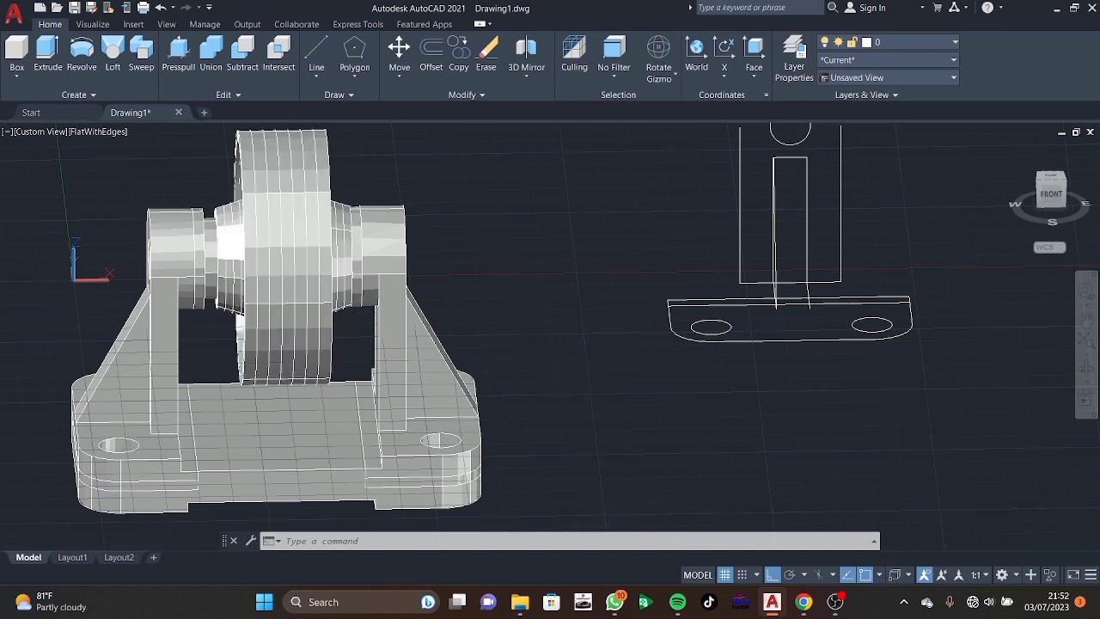
{"action": "middle_click_drag", "start_coordinate": [554, 368], "coordinate": [494, 410]}
{"action": "scroll", "coordinate": [493, 410], "scroll_direction": "down", "scroll_amount": 2}
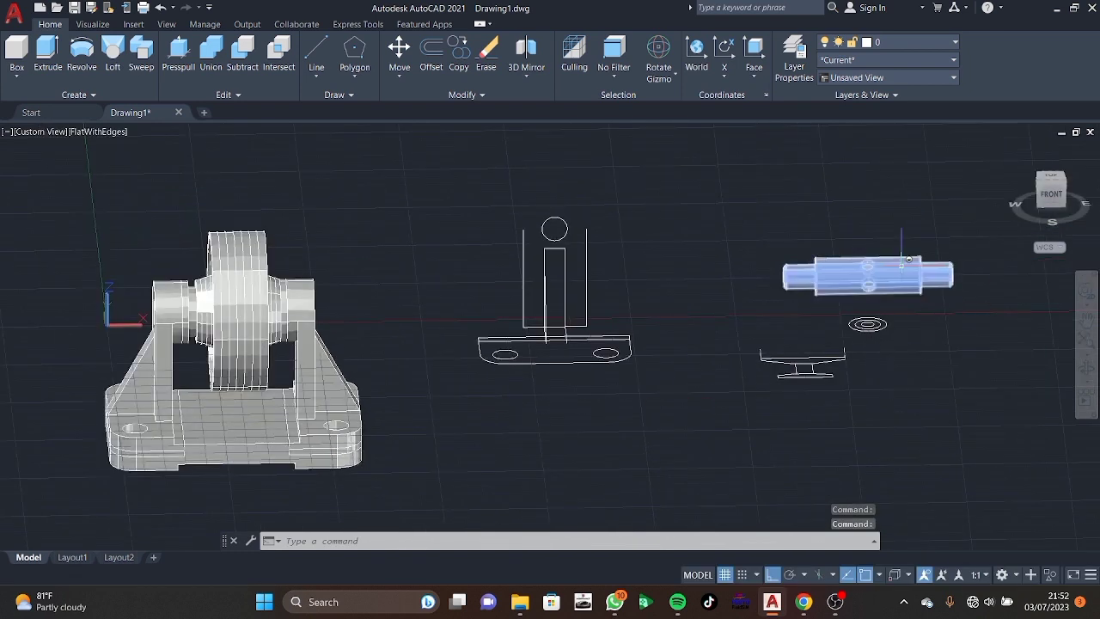
Move the shaft by its end into the roller's bore.
{"action": "left_click", "coordinate": [908, 258]}
{"action": "left_click", "coordinate": [398, 51]}
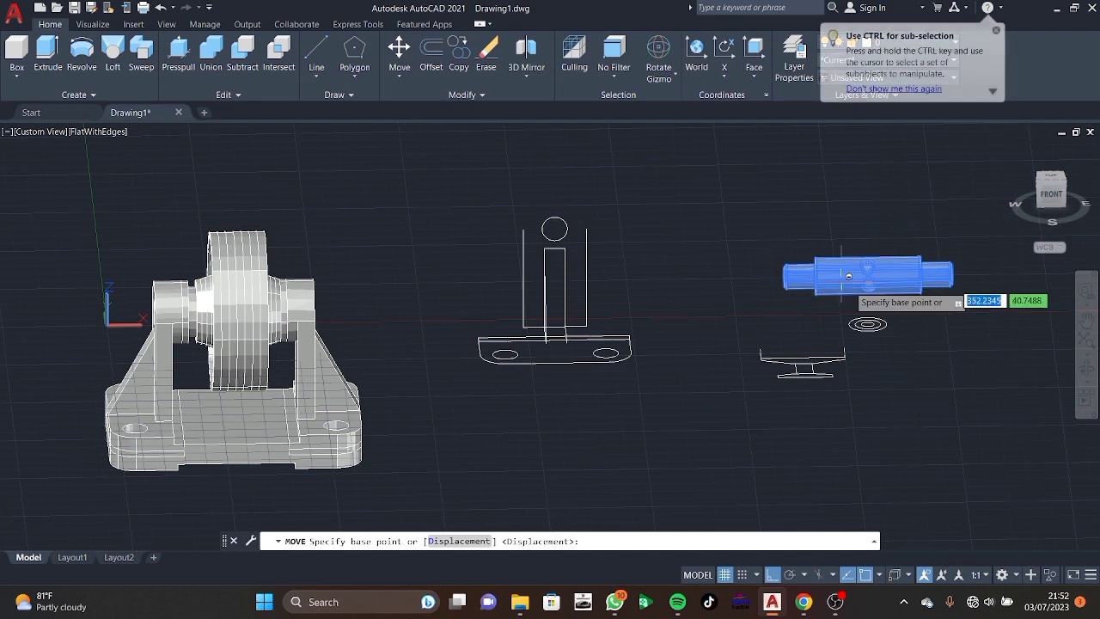
{"action": "middle_click_drag", "start_coordinate": [688, 305], "coordinate": [676, 307], "text": "shift"}
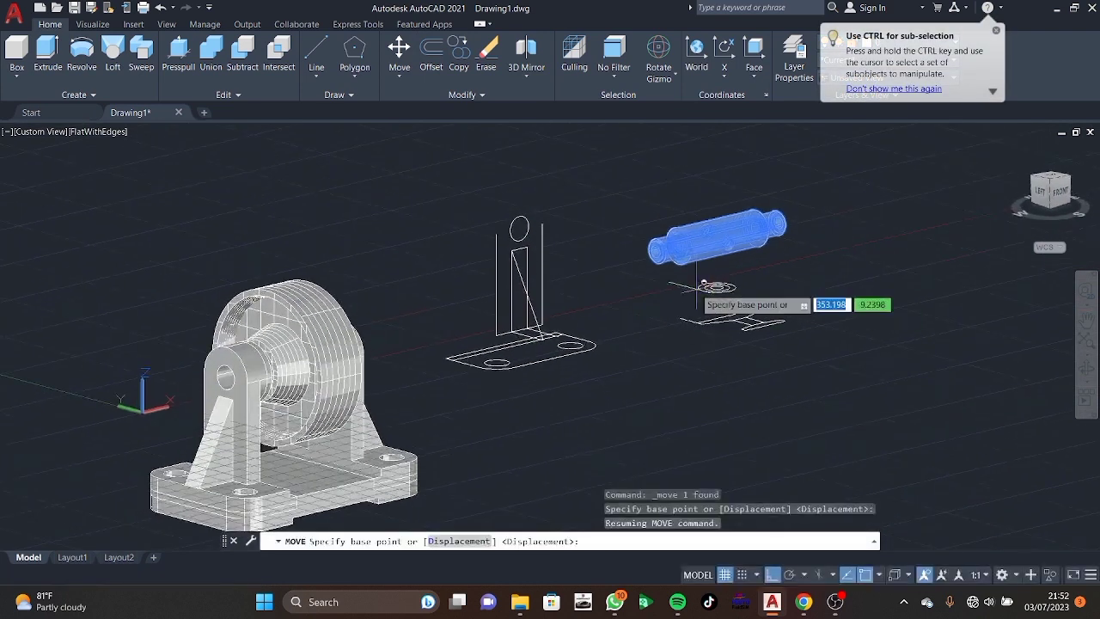
{"action": "scroll", "coordinate": [670, 245], "scroll_direction": "up", "scroll_amount": 2}
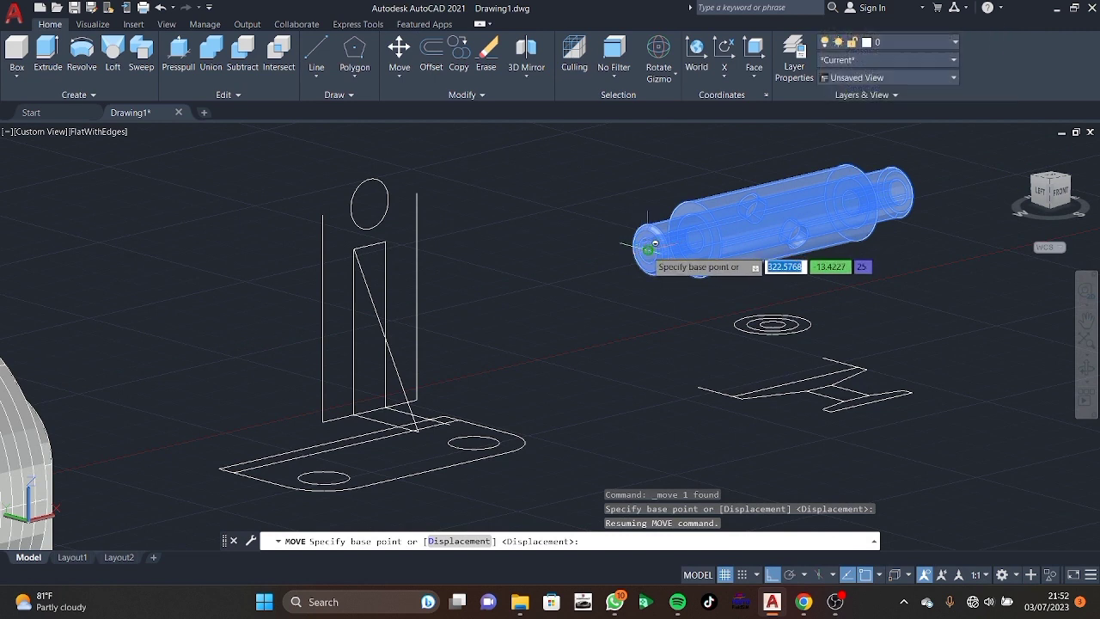
{"action": "left_click", "coordinate": [653, 246]}
{"action": "middle_click_drag", "start_coordinate": [159, 371], "coordinate": [615, 286]}
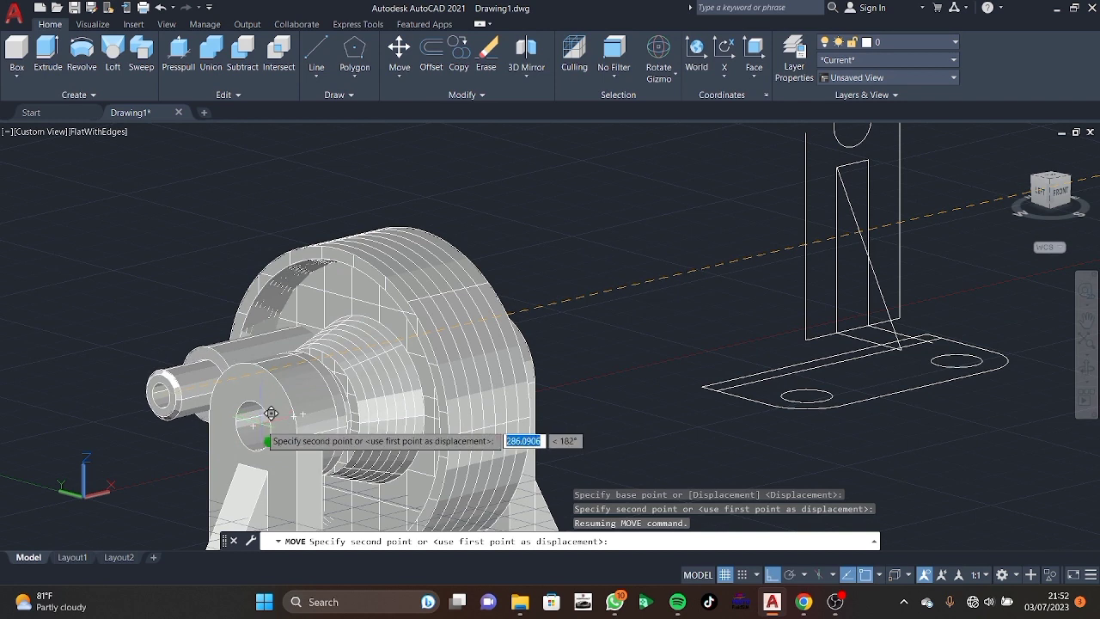
{"action": "left_click", "coordinate": [253, 426]}
{"action": "middle_click_drag", "start_coordinate": [449, 398], "coordinate": [378, 391], "text": "shift"}
Shift the shaft 5 units further along its axis.
{"action": "left_click", "coordinate": [359, 384]}
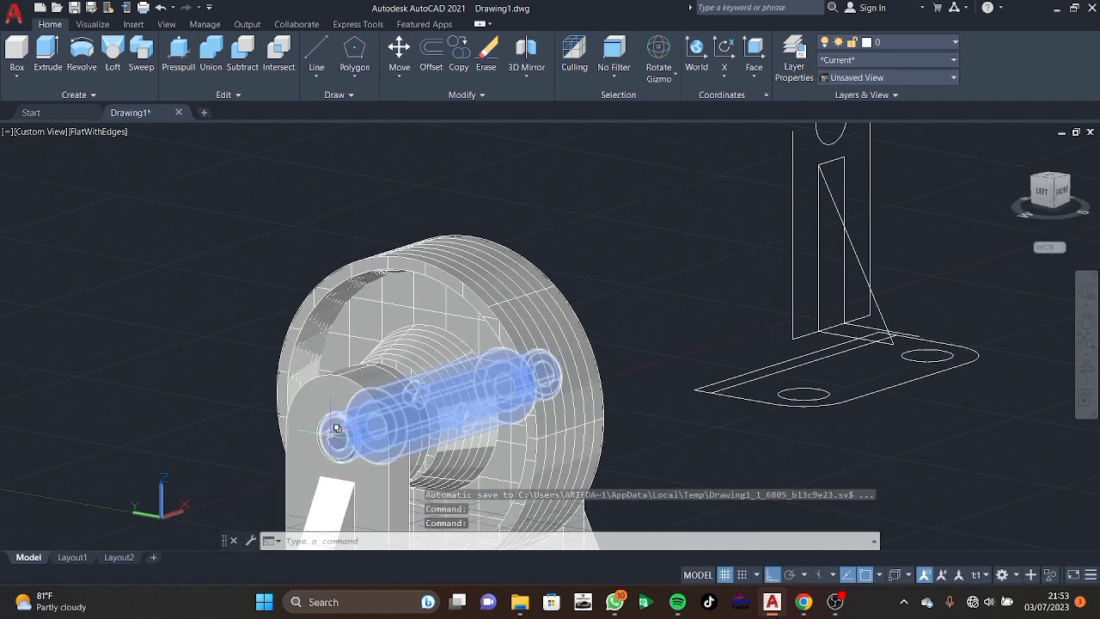
{"action": "left_click", "coordinate": [398, 52]}
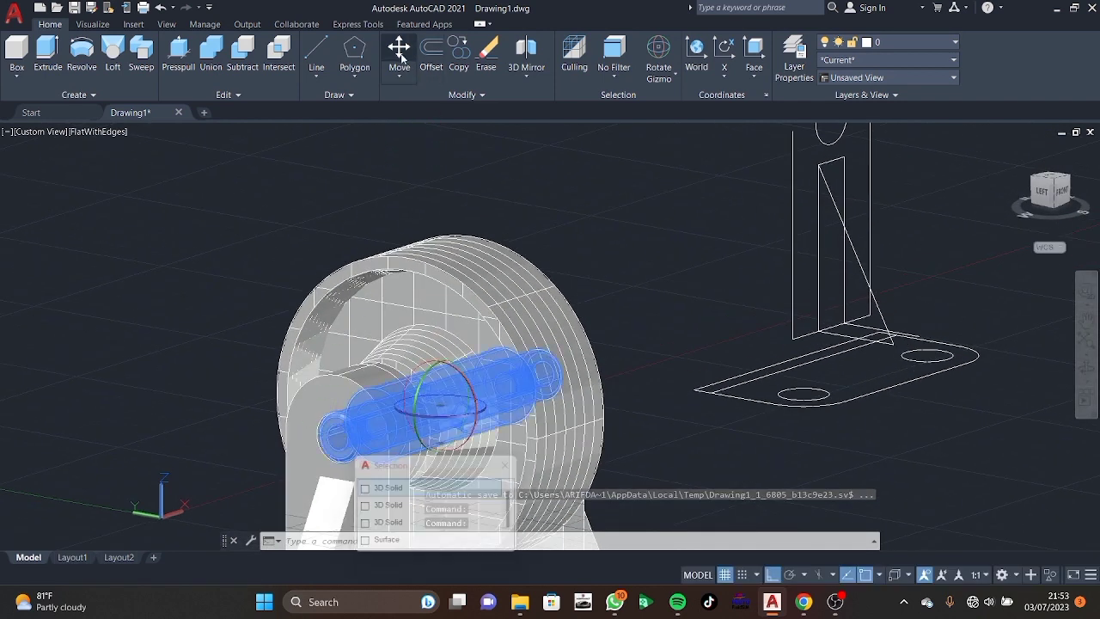
{"action": "left_click", "coordinate": [342, 427]}
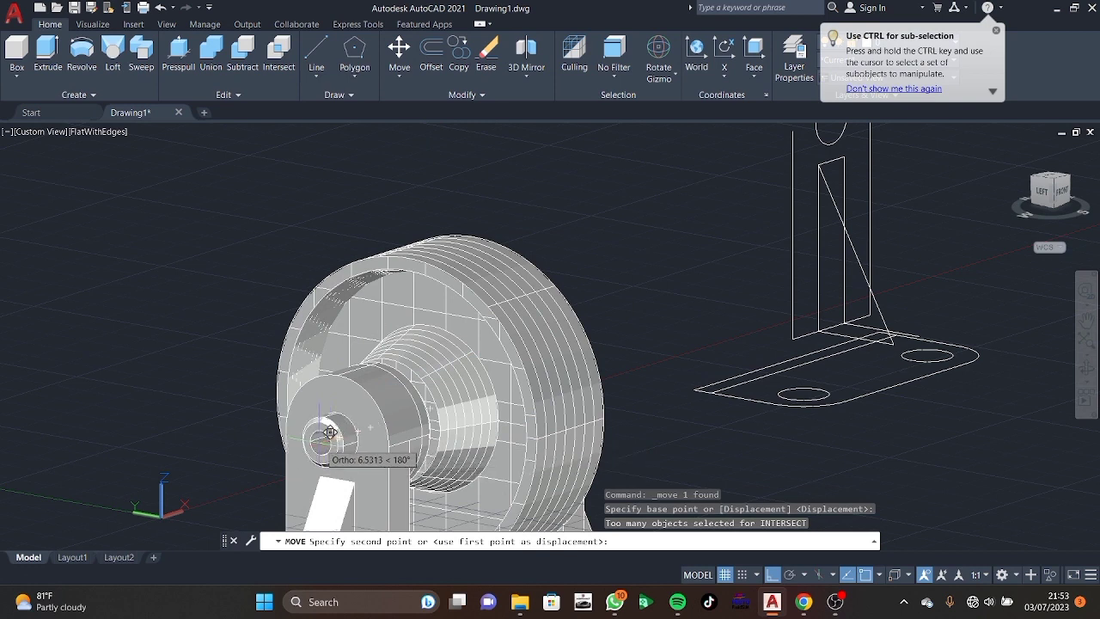
{"action": "type", "text": "5"}
{"action": "mouse_move", "coordinate": [579, 422]}
{"action": "middle_mouse_down", "text": "shift"}
{"action": "mouse_move", "coordinate": [528, 439]}
{"action": "mouse_move", "coordinate": [422, 375]}
{"action": "mouse_move", "coordinate": [470, 347]}
{"action": "middle_mouse_up", "text": "shift"}
{"action": "key", "text": "Return"}
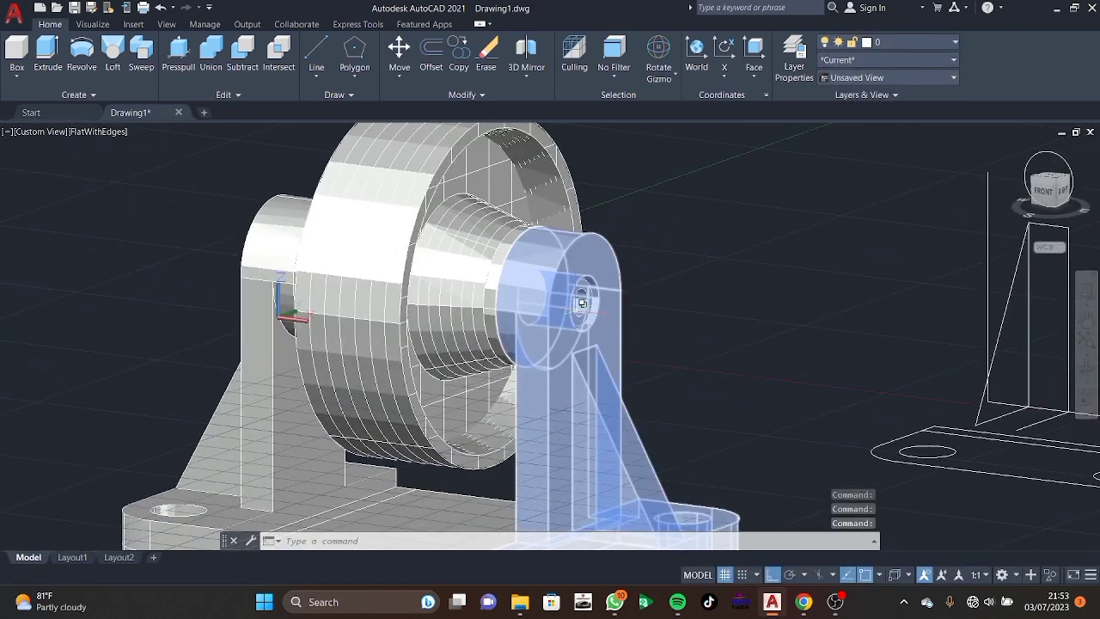
Move the shaft's end centre onto the right upright's hole to align it.
{"action": "left_click", "coordinate": [563, 319]}
{"action": "left_click", "coordinate": [399, 53]}
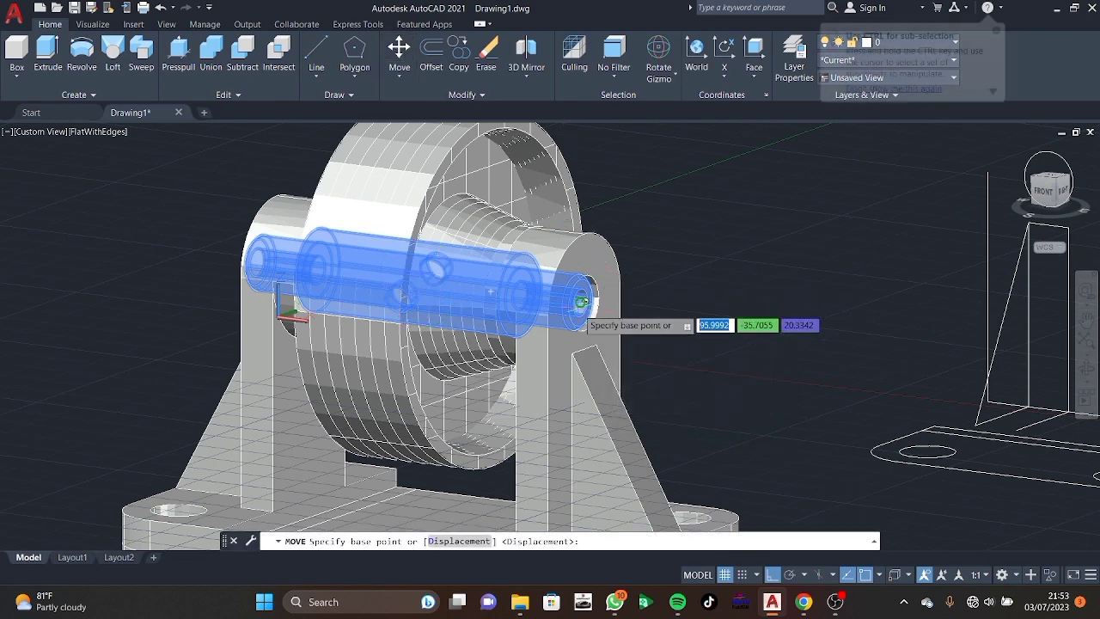
{"action": "left_click", "coordinate": [589, 293]}
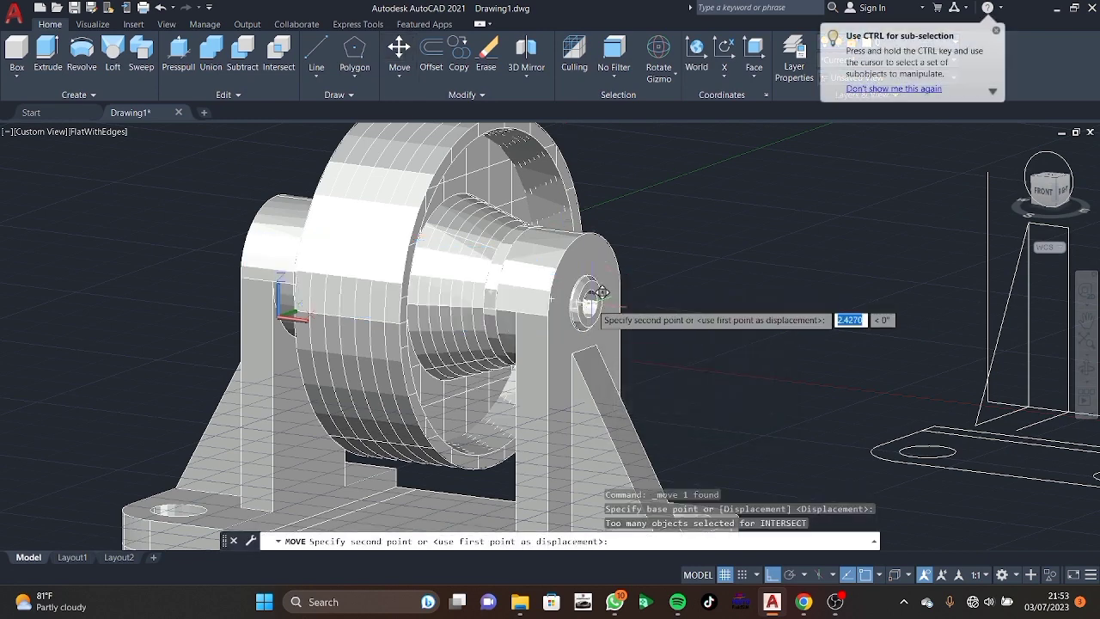
{"action": "middle_click_drag", "start_coordinate": [598, 293], "coordinate": [620, 313], "text": "shift"}
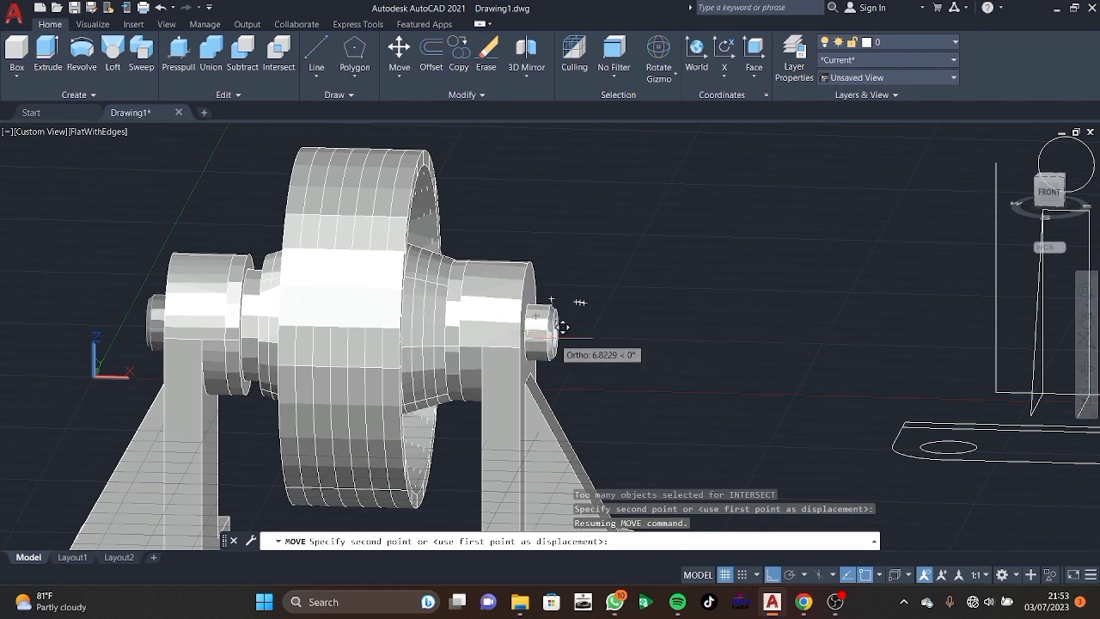
{"action": "middle_click_drag", "start_coordinate": [569, 307], "coordinate": [889, 307], "text": "shift"}
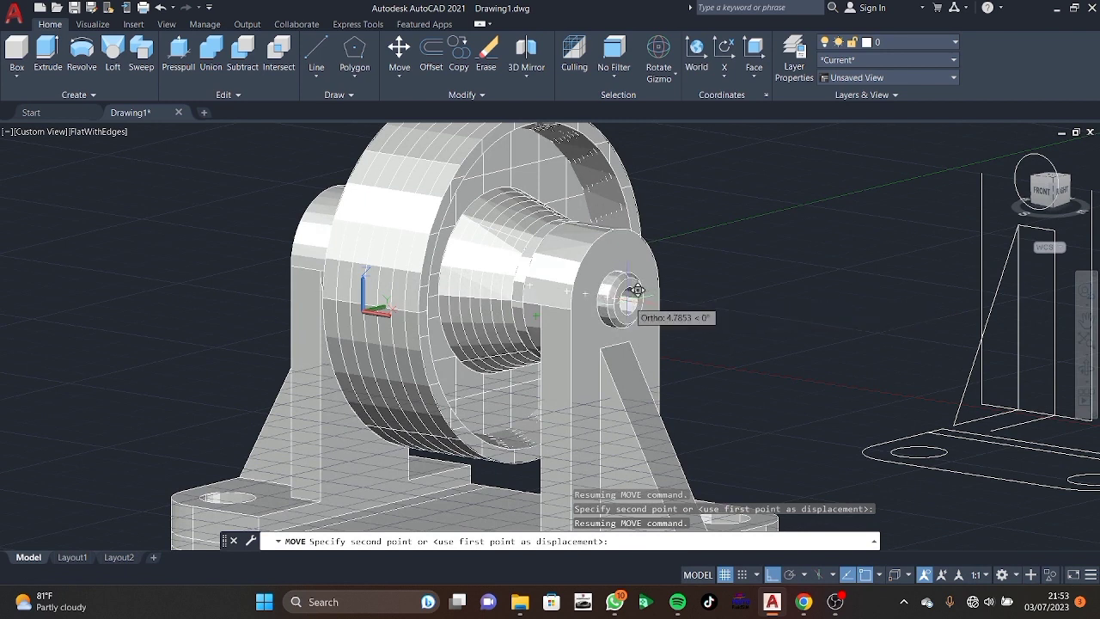
{"action": "left_click", "coordinate": [631, 288]}
{"action": "middle_click_drag", "start_coordinate": [631, 288], "coordinate": [651, 329], "text": "shift"}
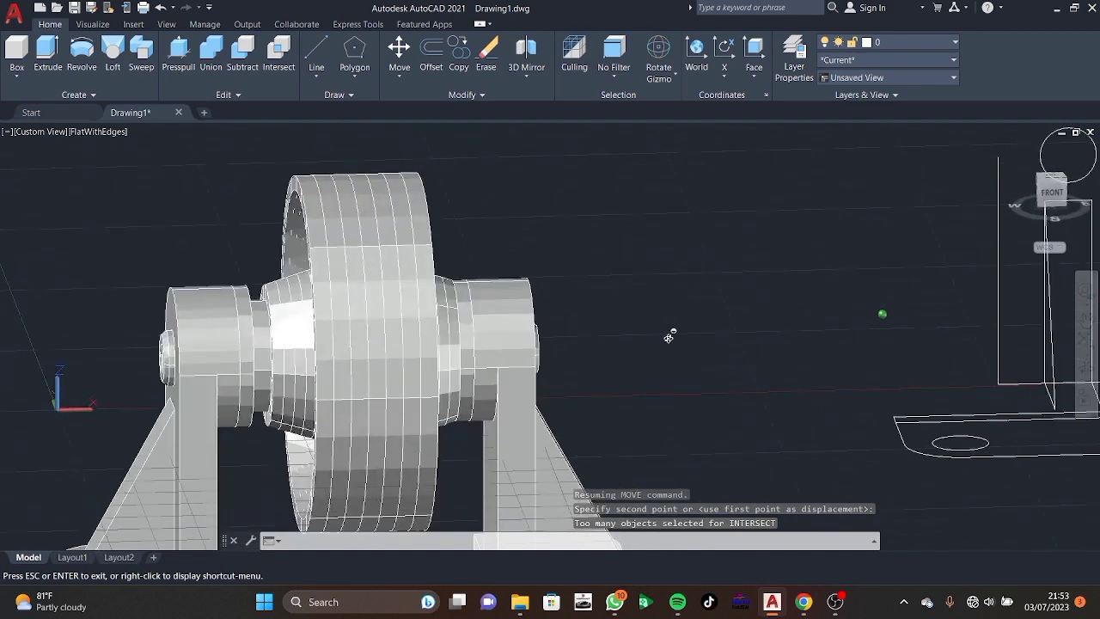
{"action": "scroll", "coordinate": [650, 329], "scroll_direction": "down", "scroll_amount": 3}
{"action": "scroll", "coordinate": [627, 337], "scroll_direction": "down", "scroll_amount": 1}
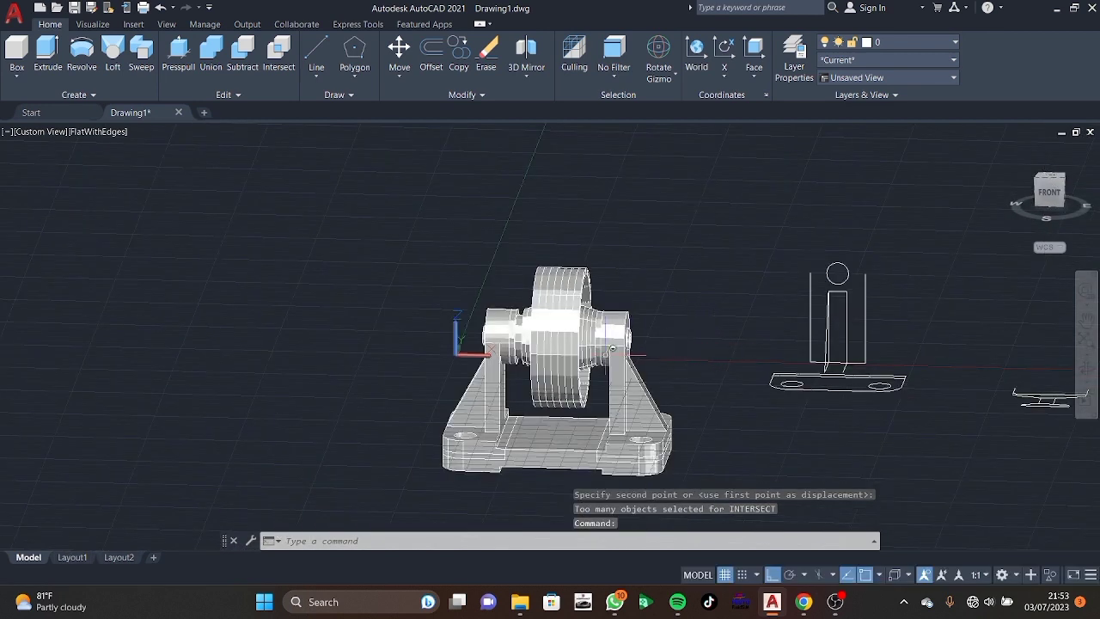
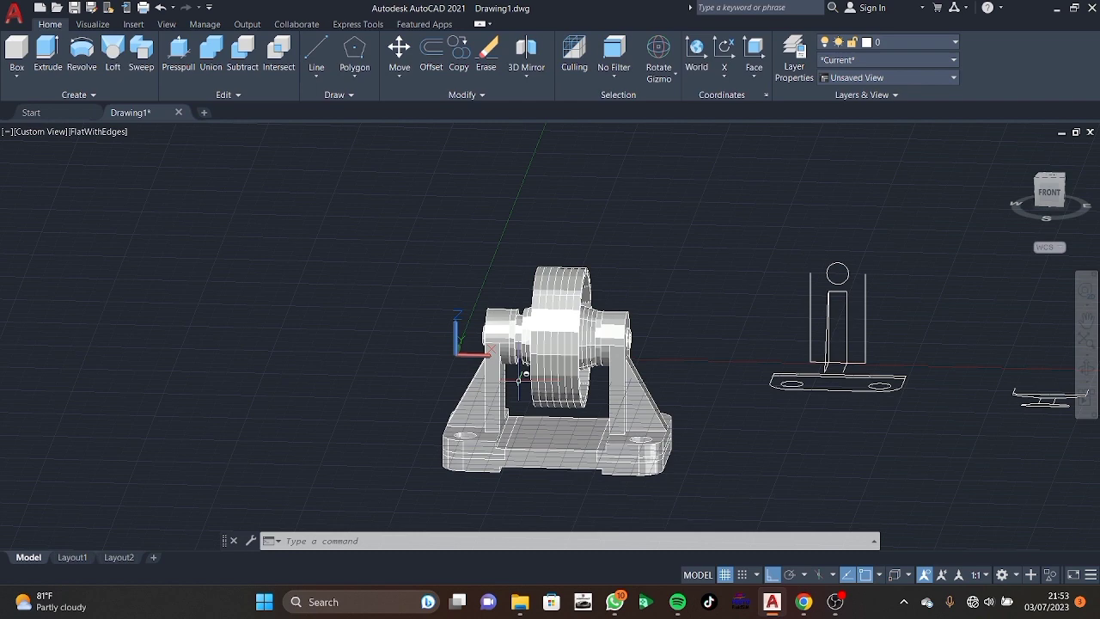
Erase the loose 2D sketches to the right of the bearing bracket with a crossing window.
{"action": "middle_click_drag", "start_coordinate": [893, 404], "coordinate": [849, 318], "text": "shift"}
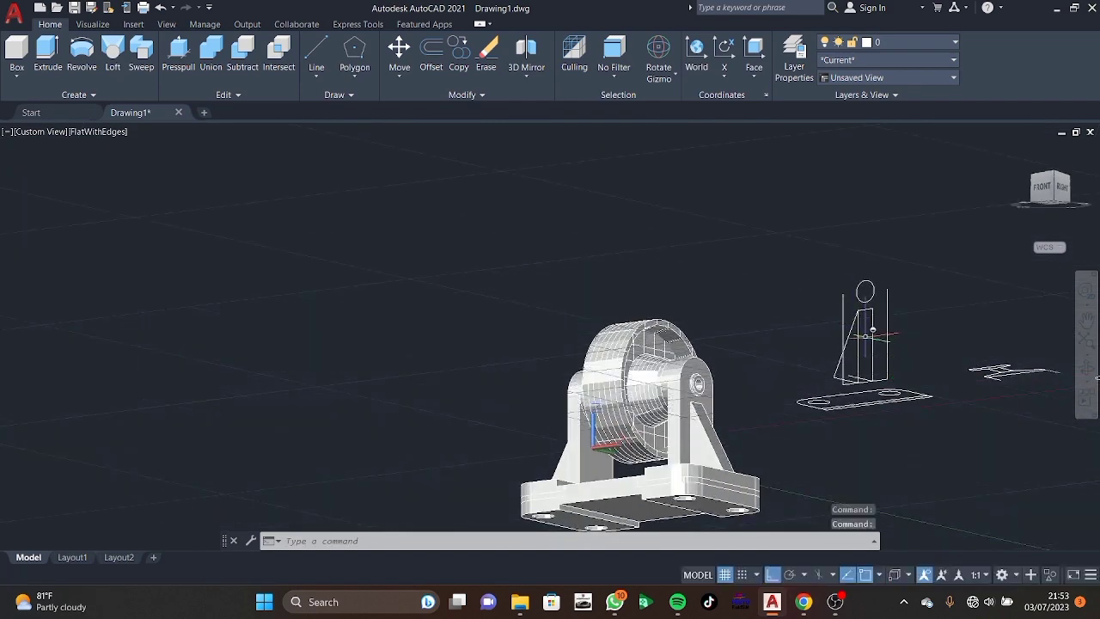
{"action": "middle_click_drag", "start_coordinate": [885, 378], "coordinate": [926, 238], "text": "shift"}
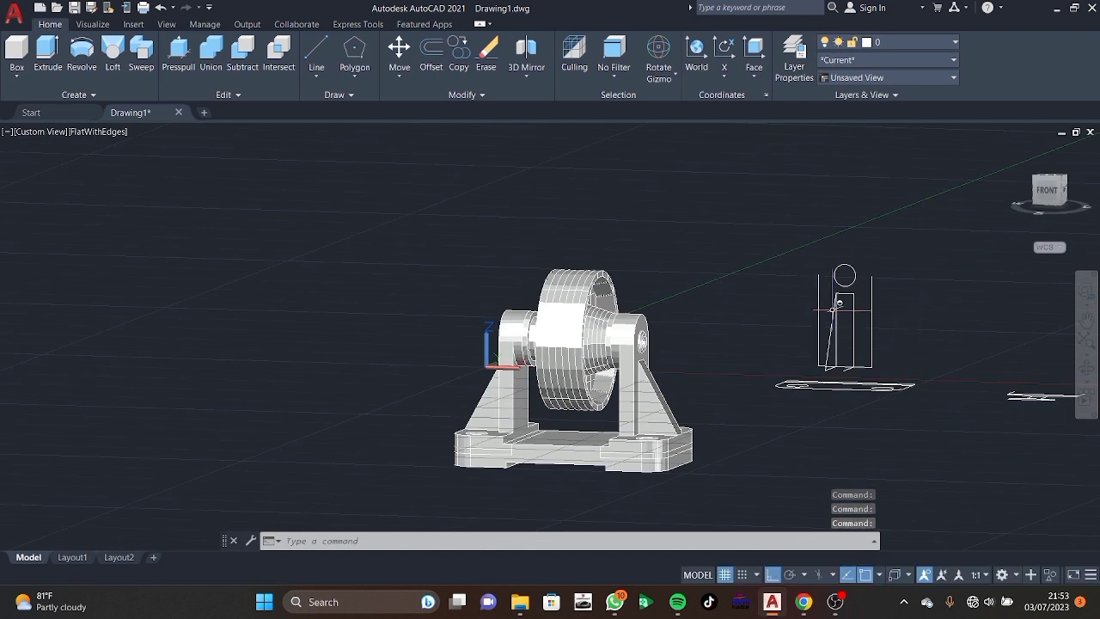
{"action": "middle_click_drag", "start_coordinate": [782, 258], "coordinate": [504, 218]}
{"action": "mouse_move", "coordinate": [756, 261]}
{"action": "left_mouse_down"}
{"action": "mouse_move", "coordinate": [397, 194]}
{"action": "mouse_move", "coordinate": [527, 478]}
{"action": "left_mouse_up"}
{"action": "key", "text": "Escape"}
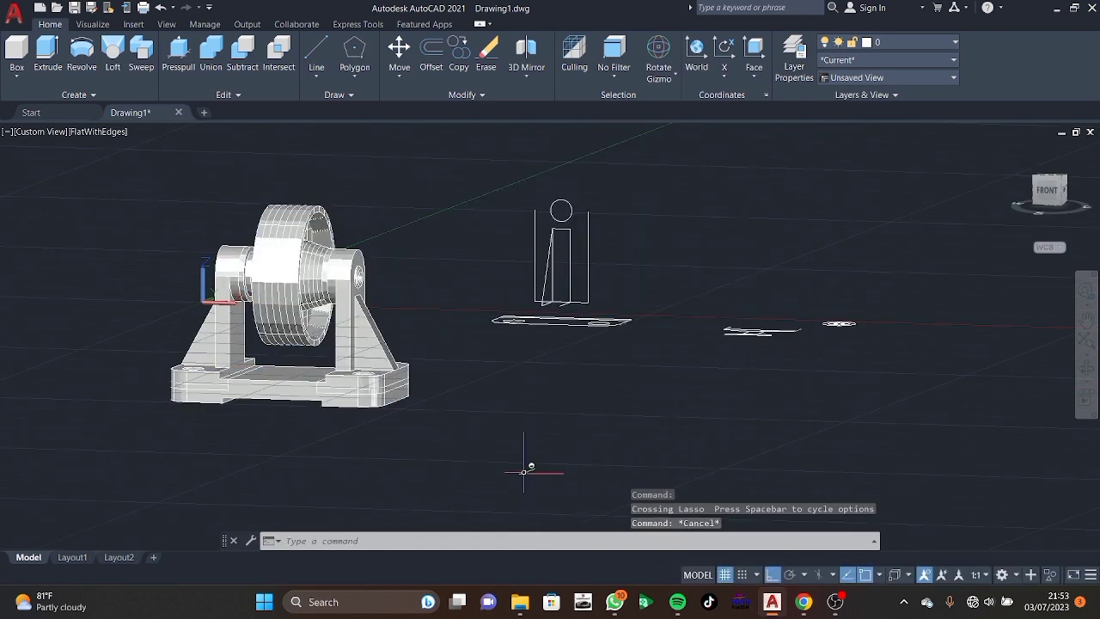
{"action": "mouse_move", "coordinate": [994, 163]}
{"action": "left_mouse_down"}
{"action": "mouse_move", "coordinate": [524, 129]}
{"action": "mouse_move", "coordinate": [412, 368]}
{"action": "left_mouse_up"}
{"action": "key", "text": "Escape"}
{"action": "mouse_move", "coordinate": [851, 218]}
{"action": "left_mouse_down"}
{"action": "mouse_move", "coordinate": [651, 172]}
{"action": "mouse_move", "coordinate": [962, 404]}
{"action": "left_mouse_up"}
{"action": "key", "text": "Escape"}
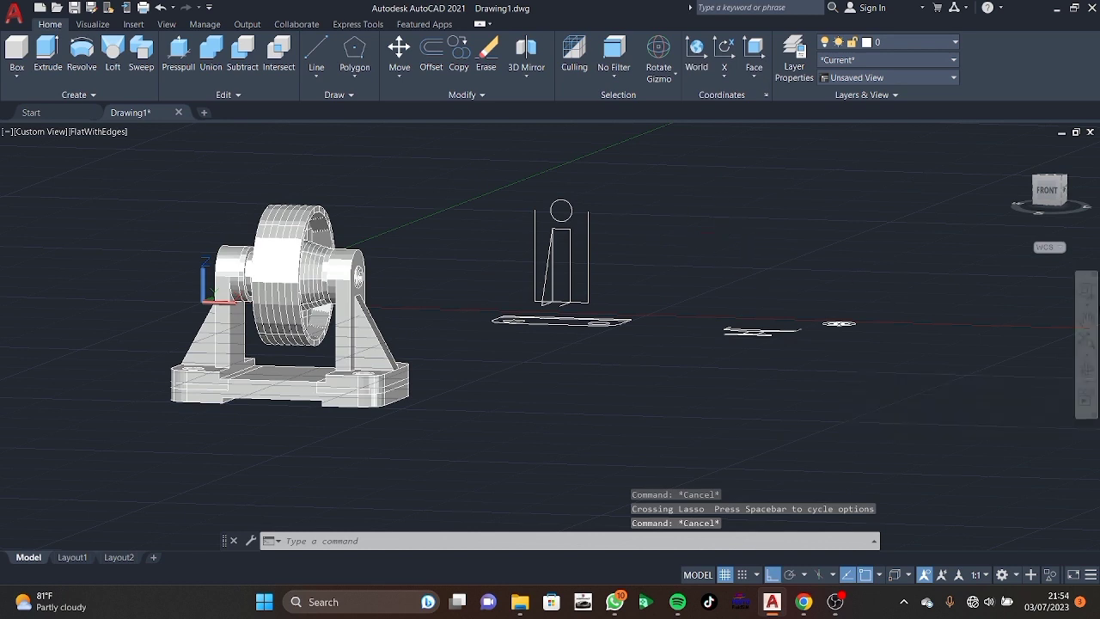
{"action": "left_click", "coordinate": [907, 165]}
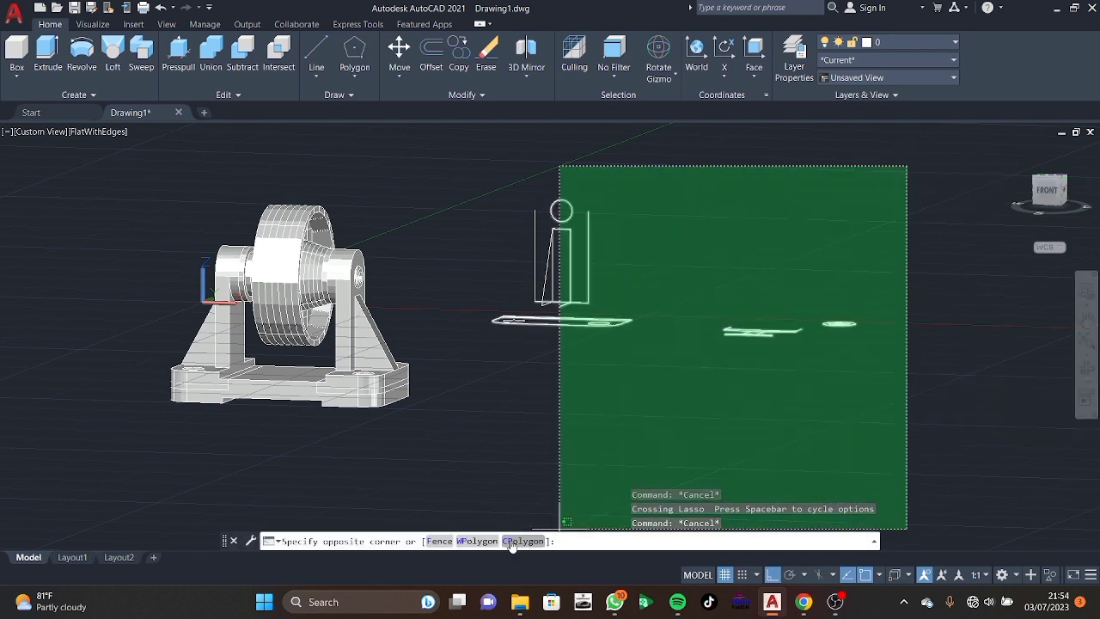
{"action": "left_click", "coordinate": [448, 424]}
{"action": "key", "text": "Delete"}
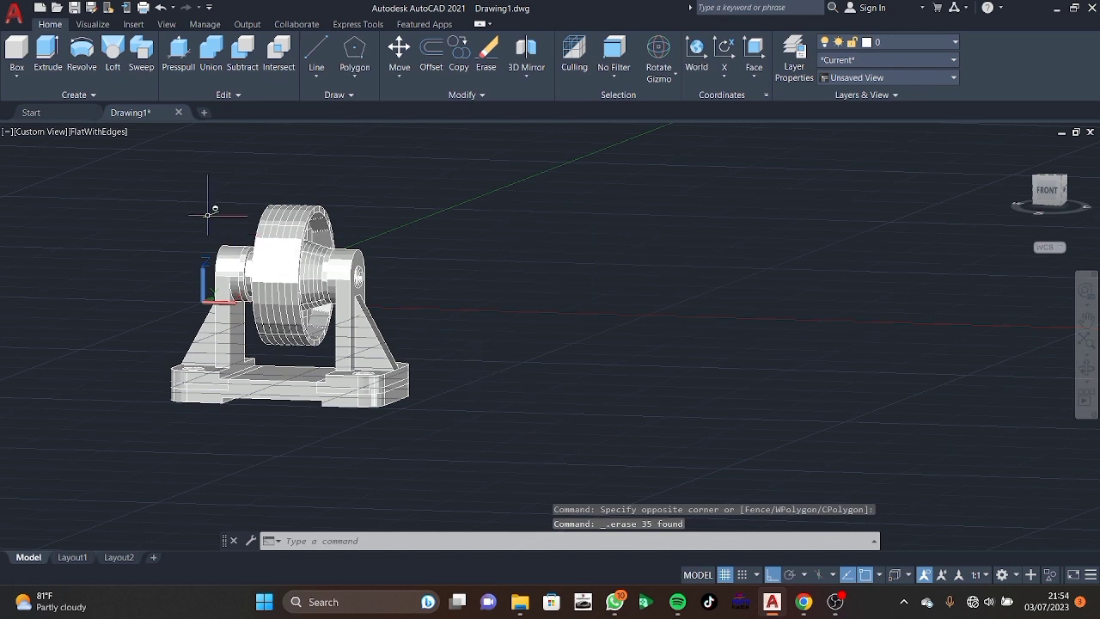
Switch the viewport visual style to Shaded and recentre the model.
{"action": "left_click", "coordinate": [95, 134]}
{"action": "left_click", "coordinate": [134, 228]}
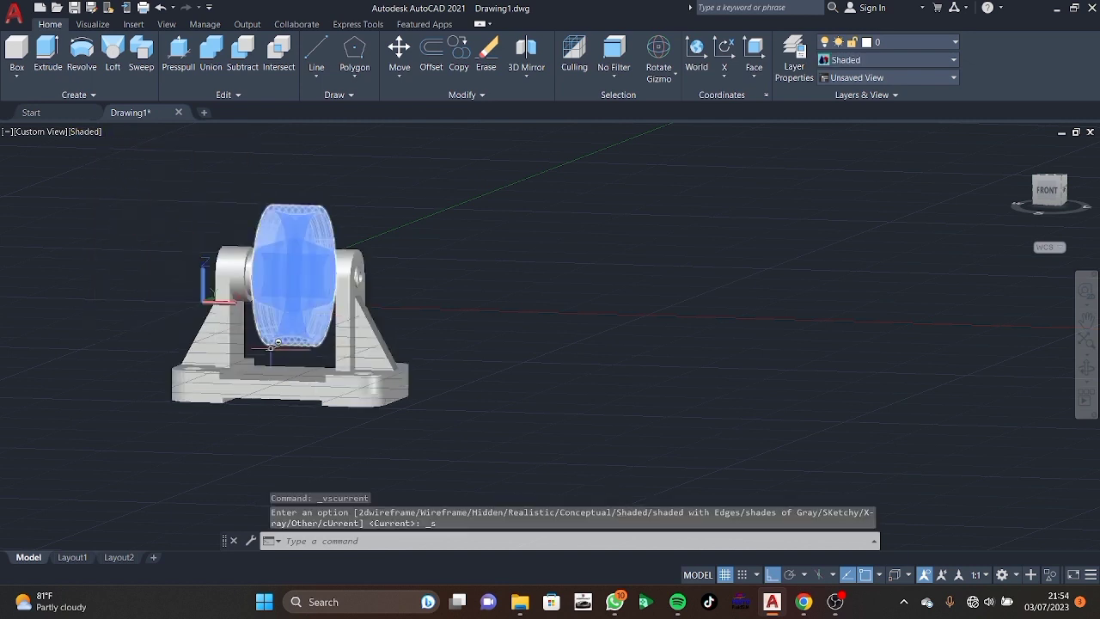
{"action": "mouse_move", "coordinate": [258, 427]}
{"action": "middle_mouse_down"}
{"action": "mouse_move", "coordinate": [290, 441]}
{"action": "mouse_move", "coordinate": [415, 413]}
{"action": "mouse_move", "coordinate": [378, 522]}
{"action": "middle_mouse_up"}
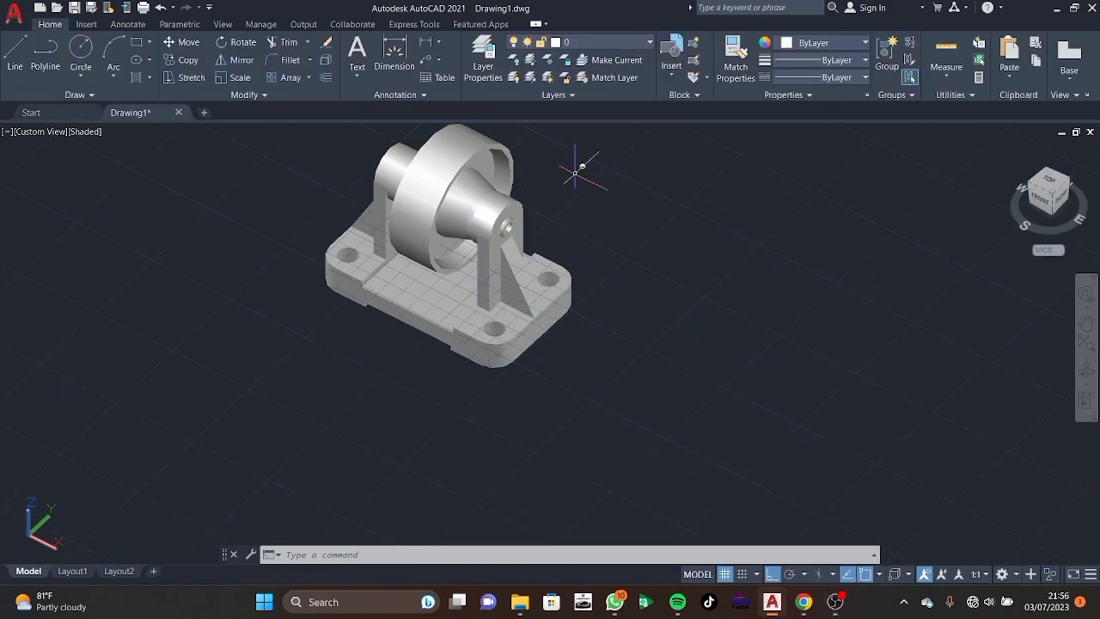
{"action": "mouse_move", "coordinate": [576, 173]}
{"action": "left_mouse_down"}
{"action": "mouse_move", "coordinate": [576, 316]}
{"action": "mouse_move", "coordinate": [592, 312]}
{"action": "left_mouse_up"}
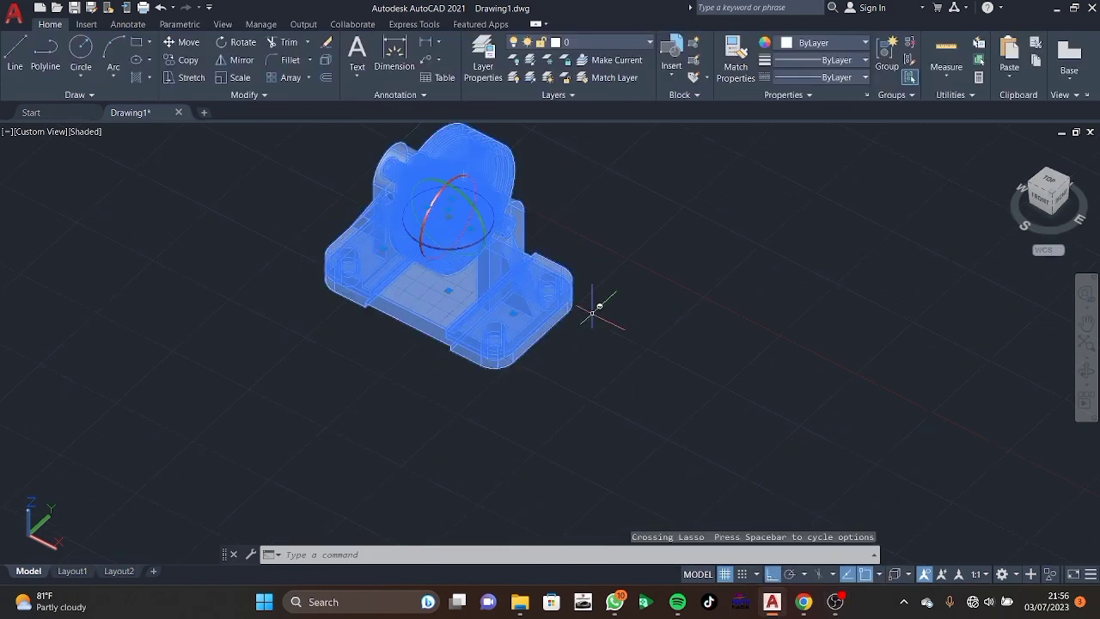
Place a base view of the whole assembly at Layout2's top left, without projected views.
{"action": "key", "text": "Escape"}
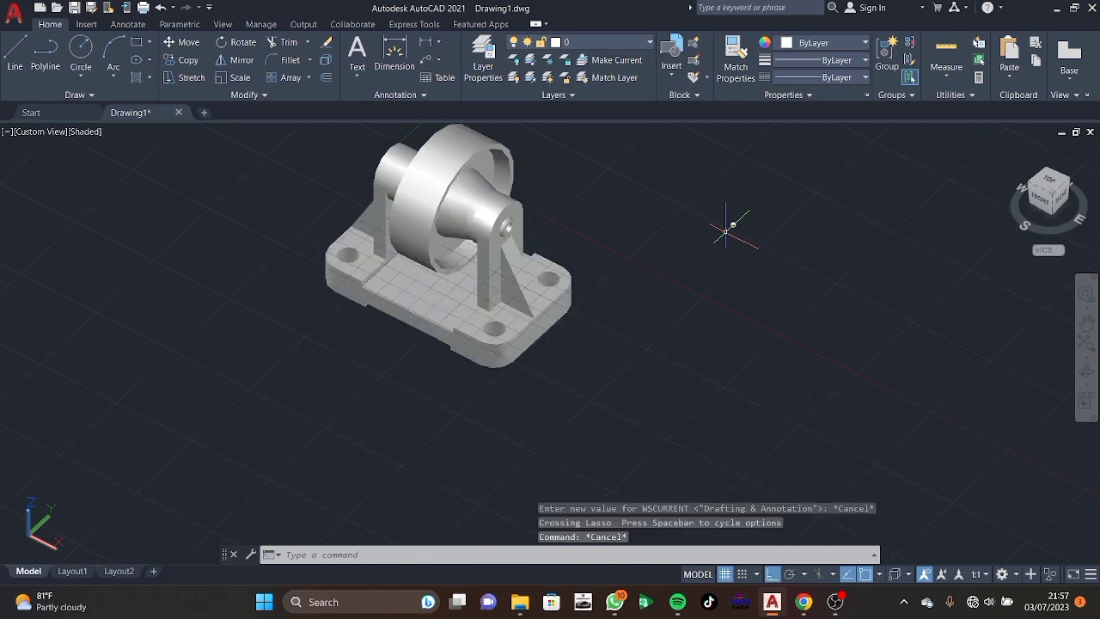
{"action": "key", "text": "ctrl+a"}
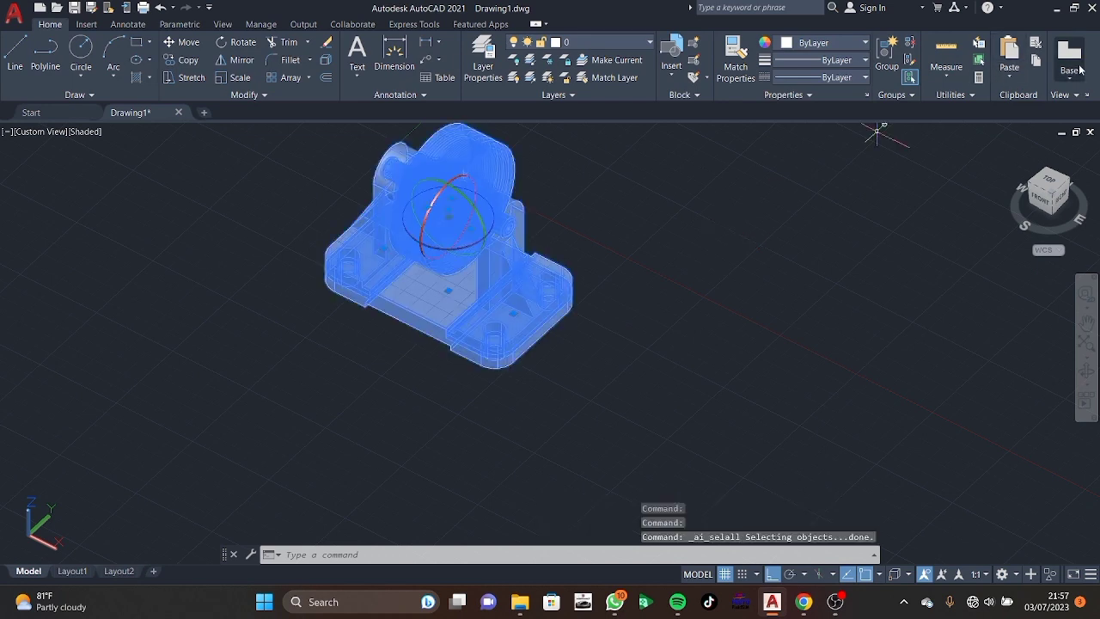
{"action": "left_click", "coordinate": [1081, 71]}
{"action": "left_click", "coordinate": [1054, 86]}
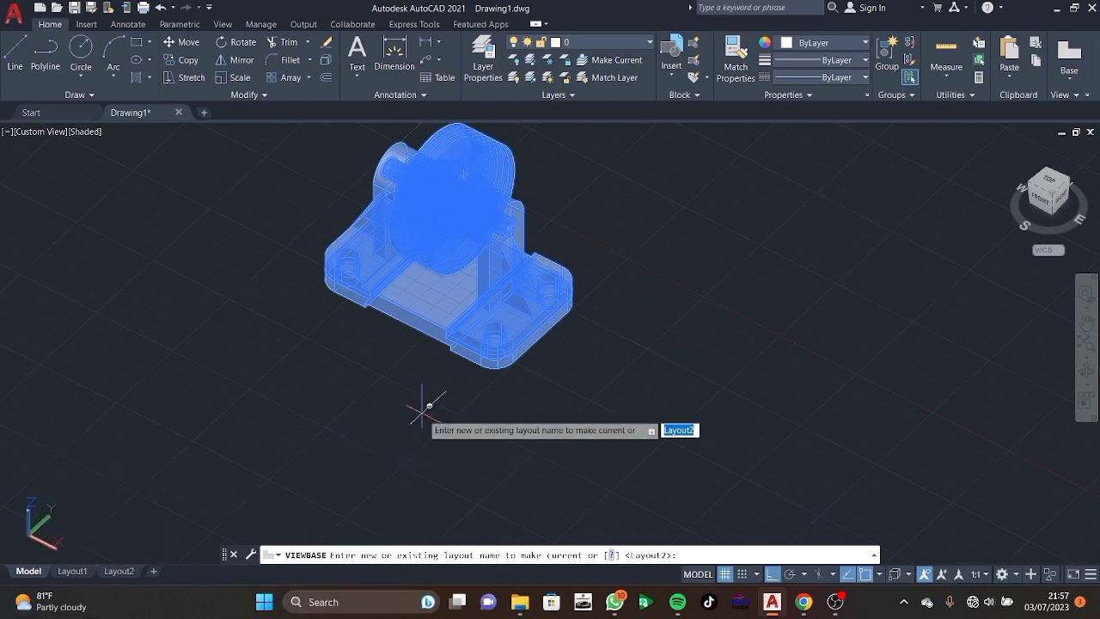
{"action": "key", "text": "Return"}
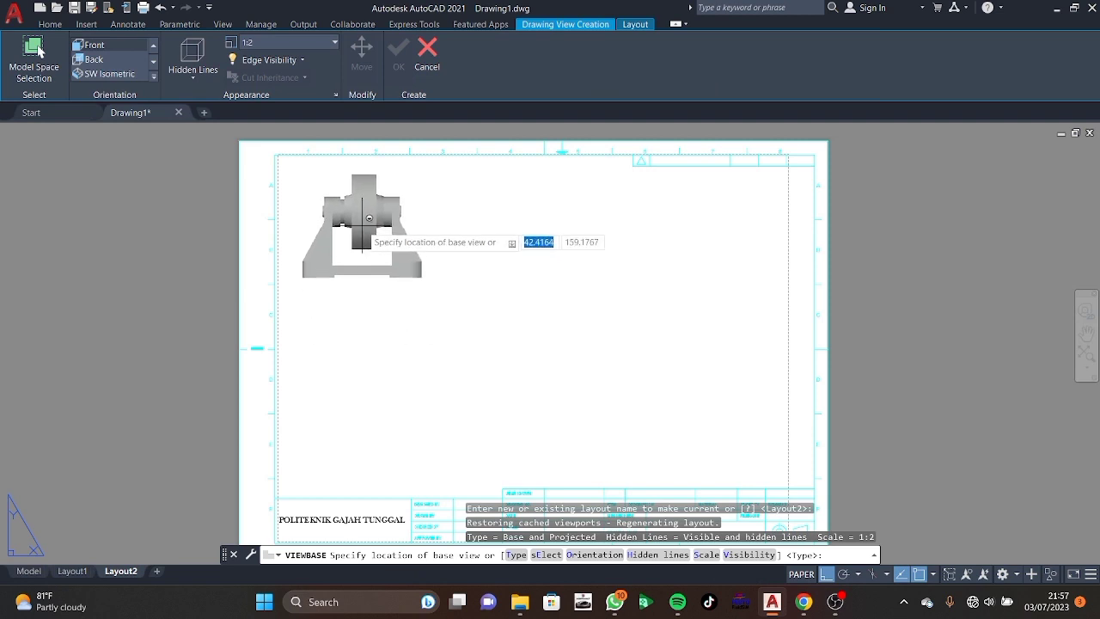
{"action": "left_click", "coordinate": [362, 227]}
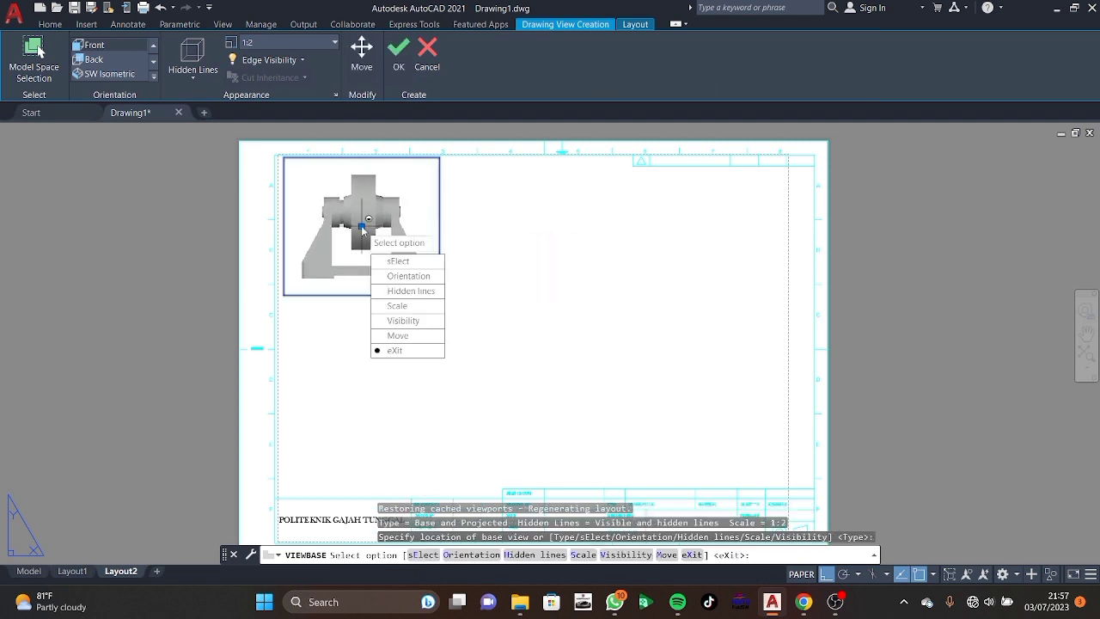
{"action": "left_click", "coordinate": [394, 350]}
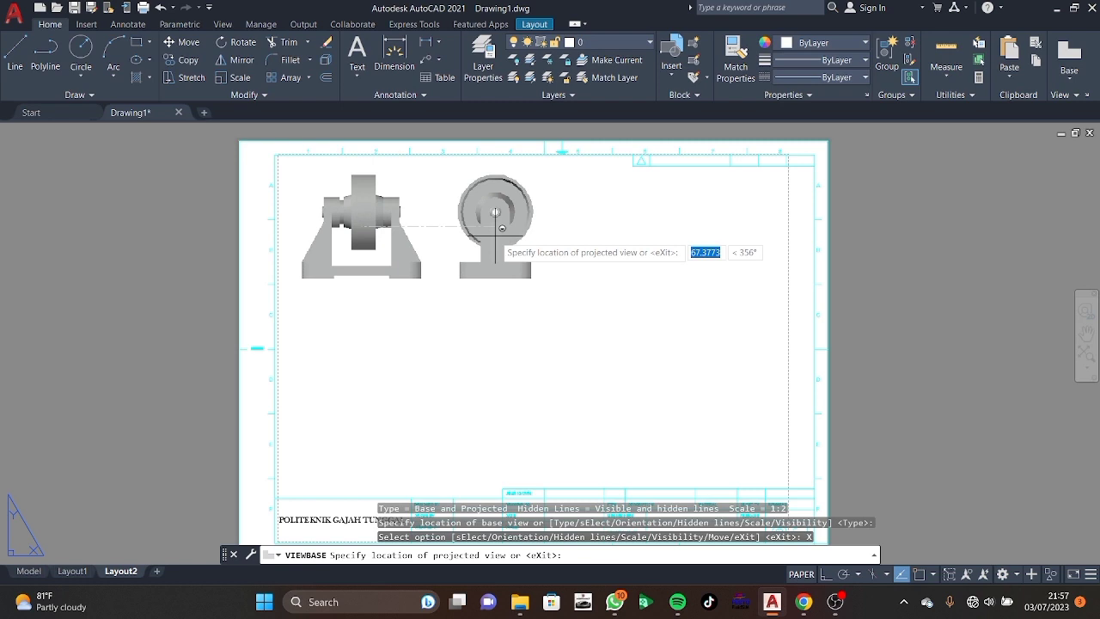
{"action": "key", "text": "Return"}
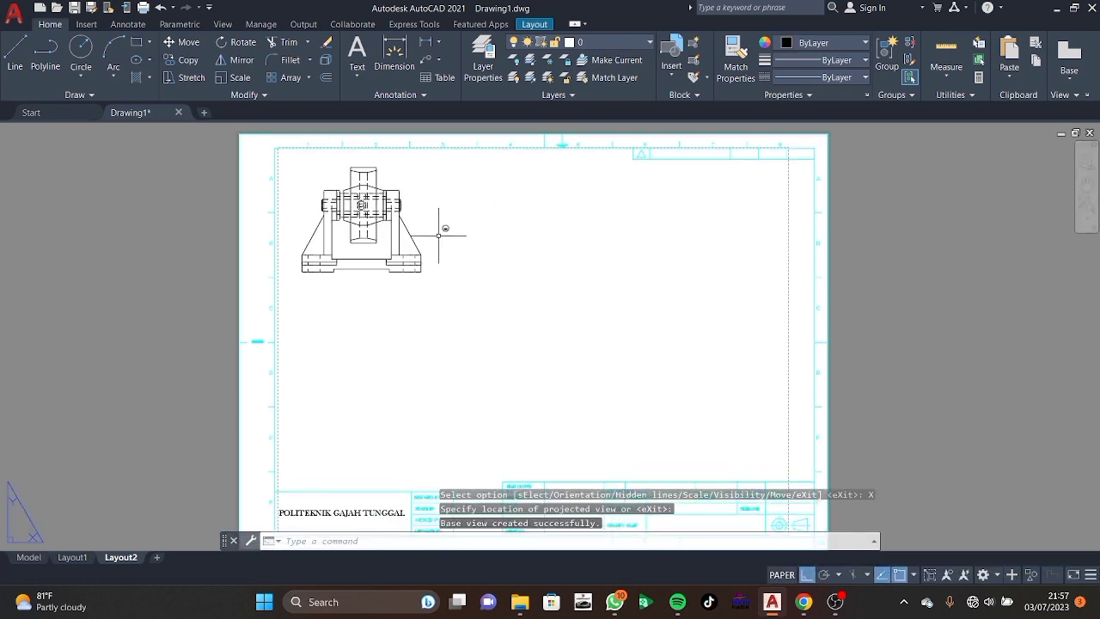
Set the assembly view's display to Shaded with visible lines and return to model space.
{"action": "left_click", "coordinate": [378, 216]}
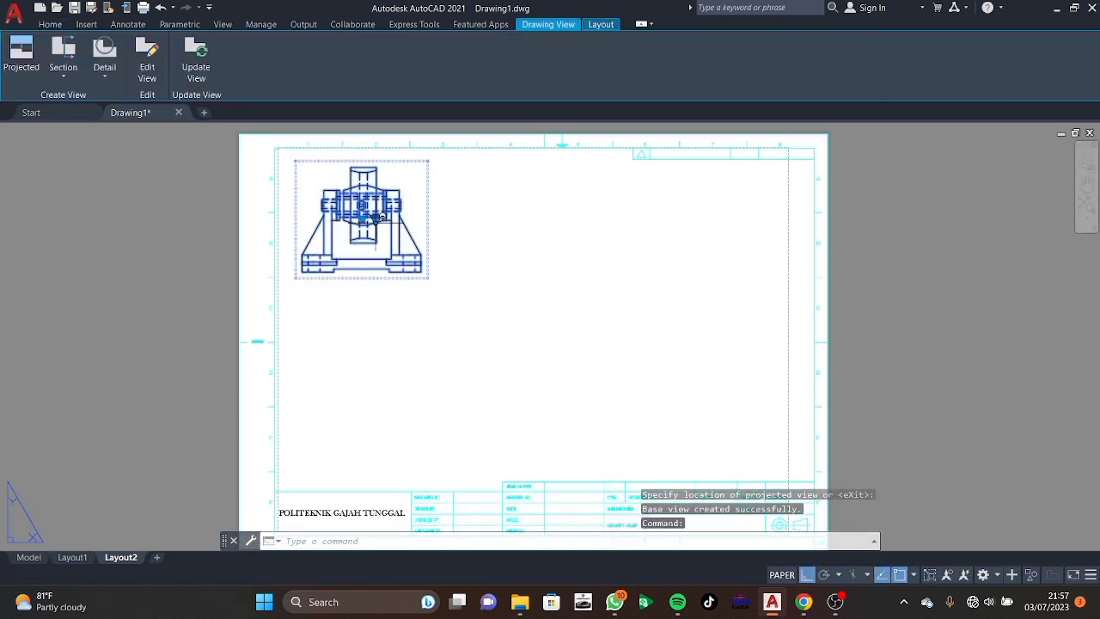
{"action": "left_click", "coordinate": [152, 81]}
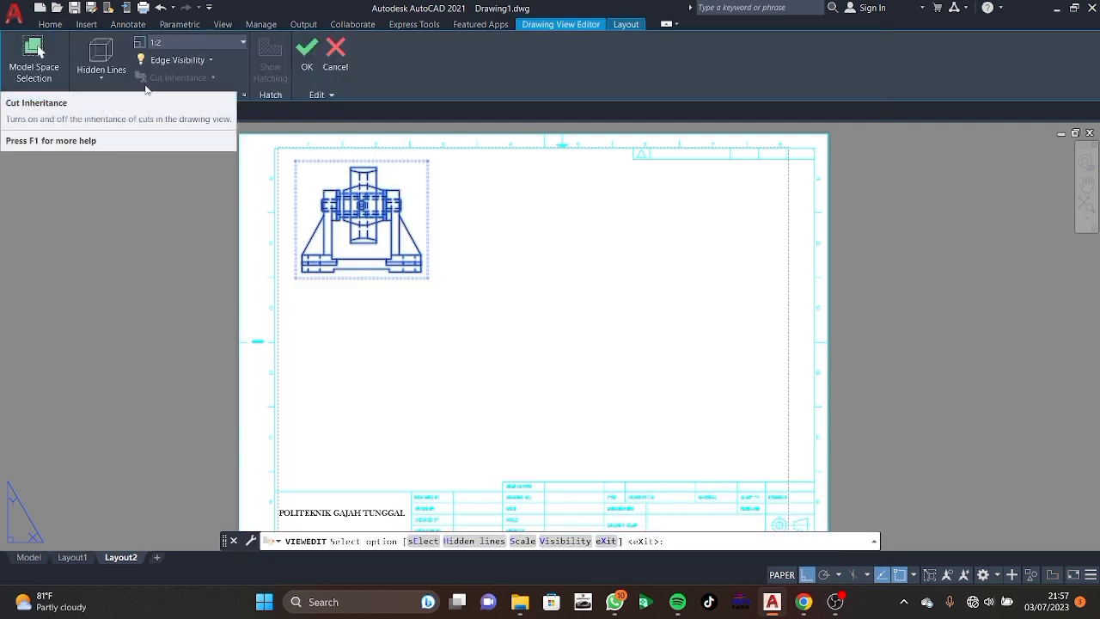
{"action": "left_click", "coordinate": [102, 76]}
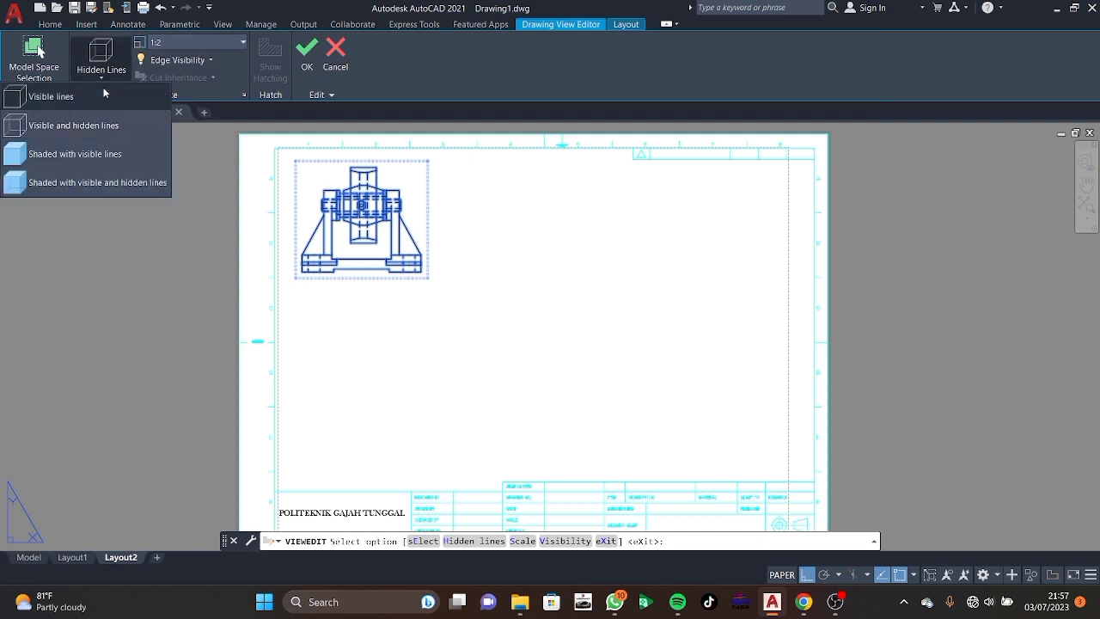
{"action": "left_click", "coordinate": [105, 154]}
{"action": "left_click", "coordinate": [138, 244]}
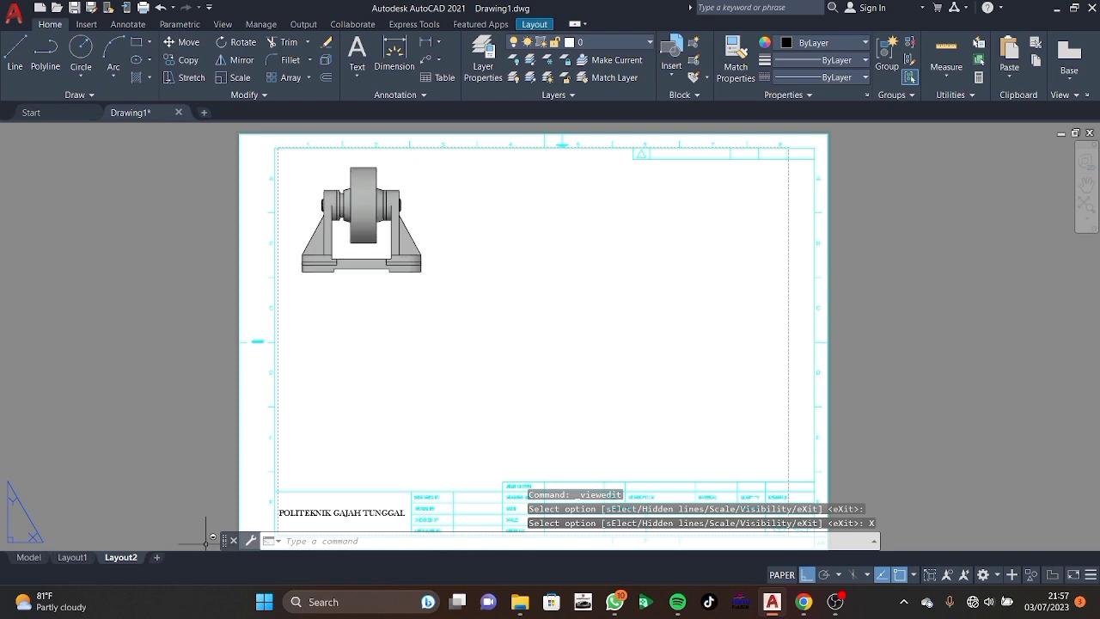
{"action": "left_click", "coordinate": [30, 558]}
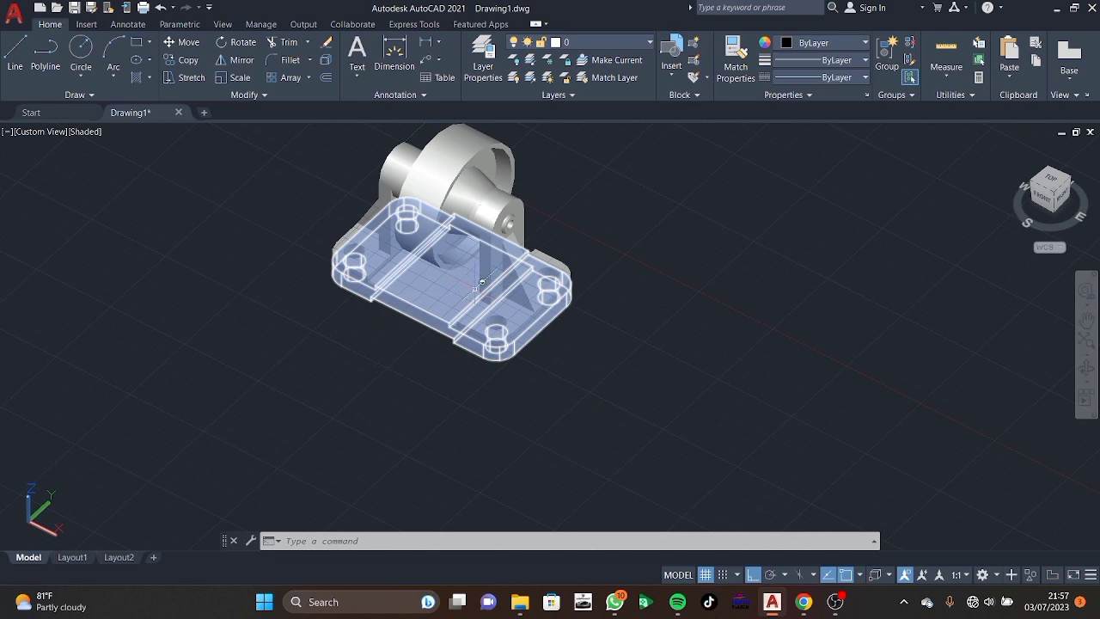
Create a base view of the L-shaped bracket on Layout2 with a projected view to its right.
{"action": "left_click", "coordinate": [503, 295]}
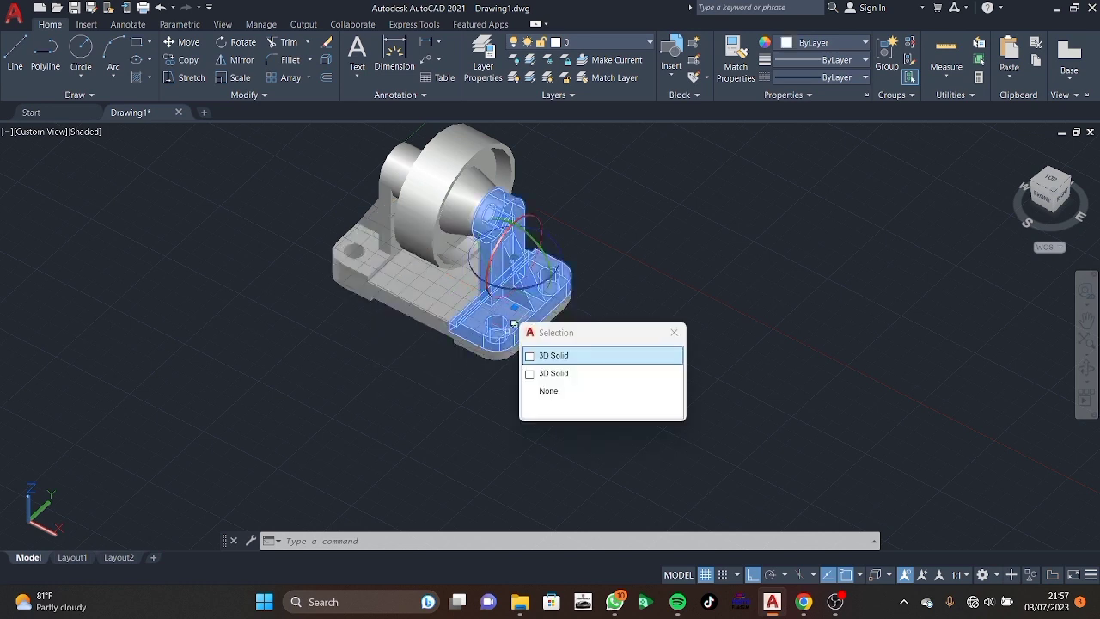
{"action": "left_click", "coordinate": [1072, 69]}
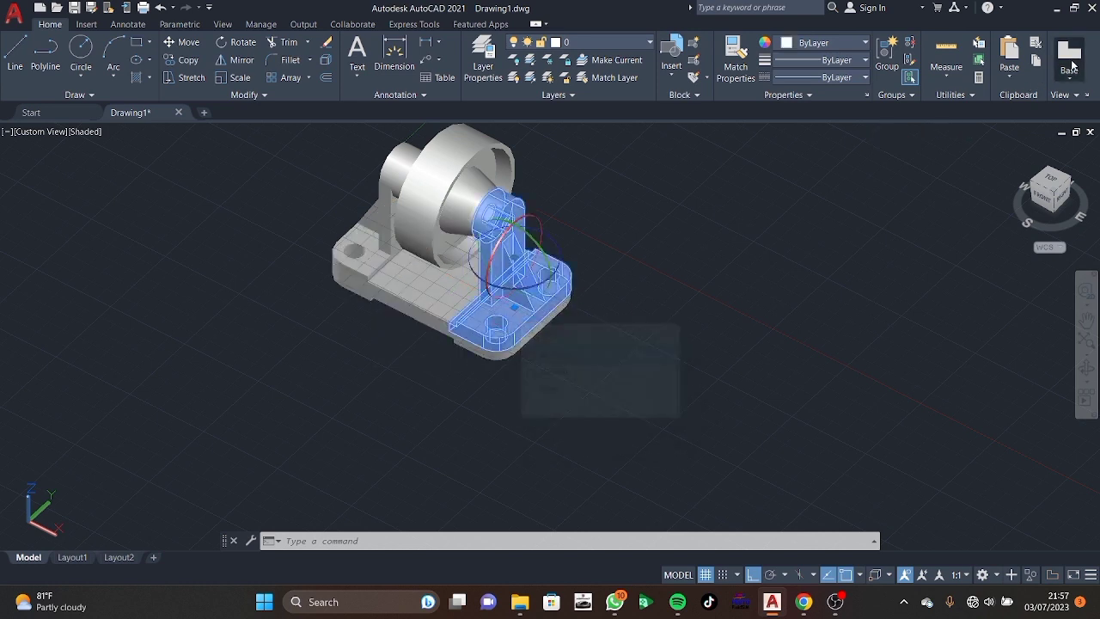
{"action": "left_click", "coordinate": [1043, 98]}
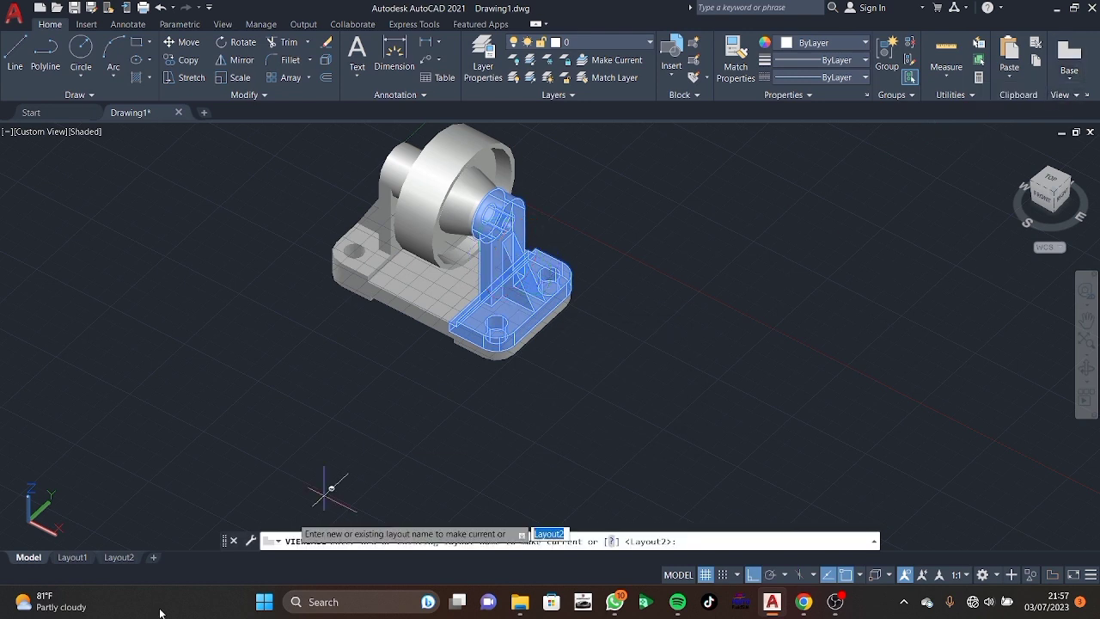
{"action": "key", "text": "Return"}
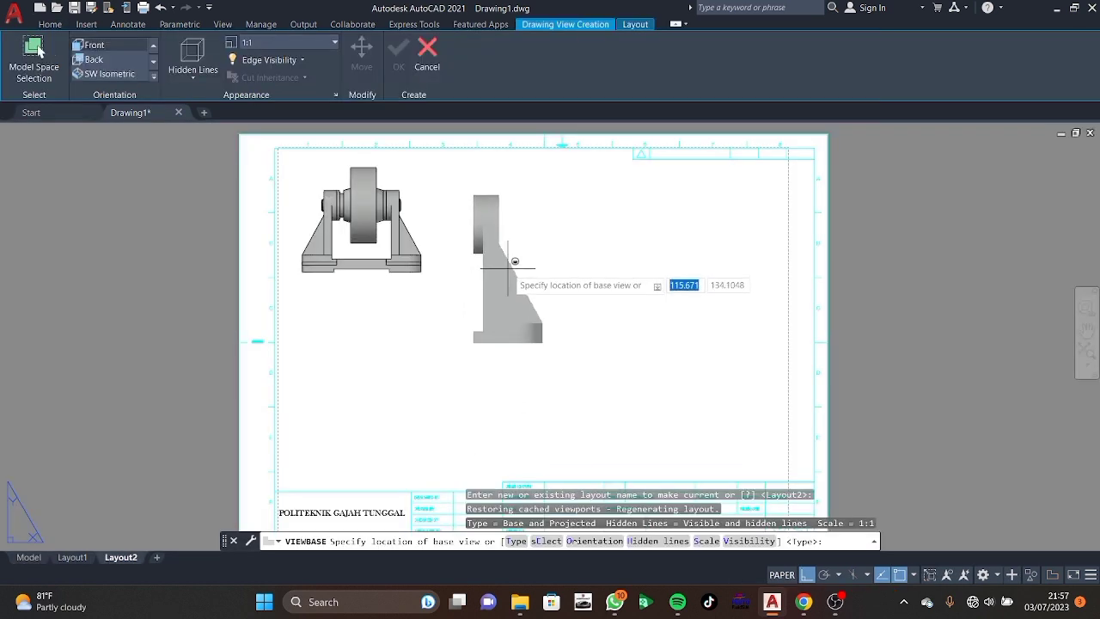
{"action": "left_click", "coordinate": [505, 234]}
{"action": "key", "text": "Down"}
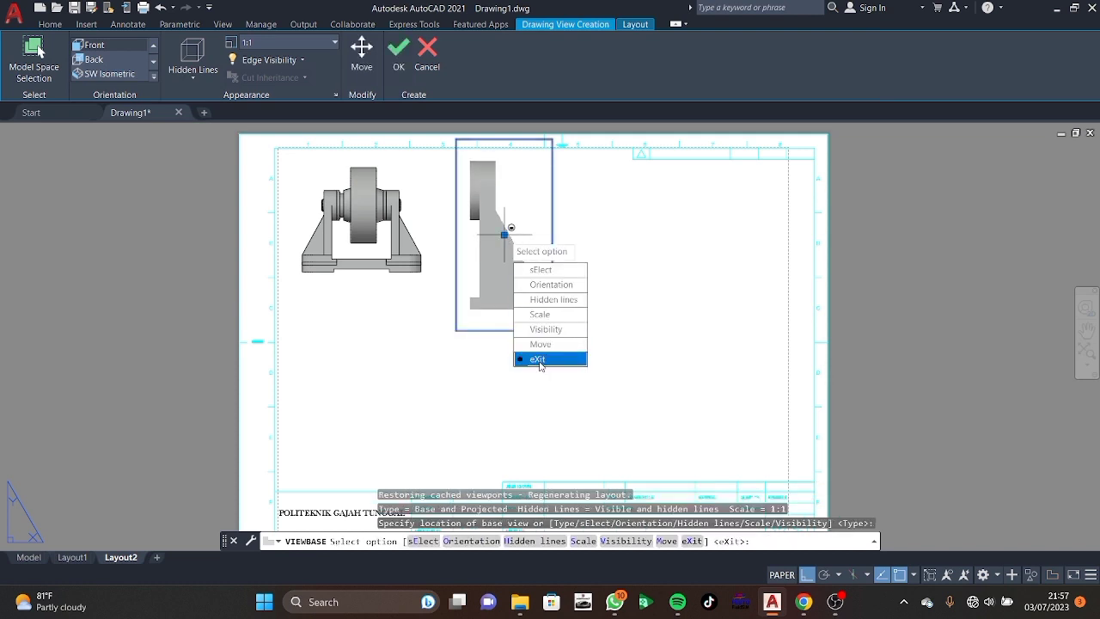
{"action": "left_click", "coordinate": [541, 359]}
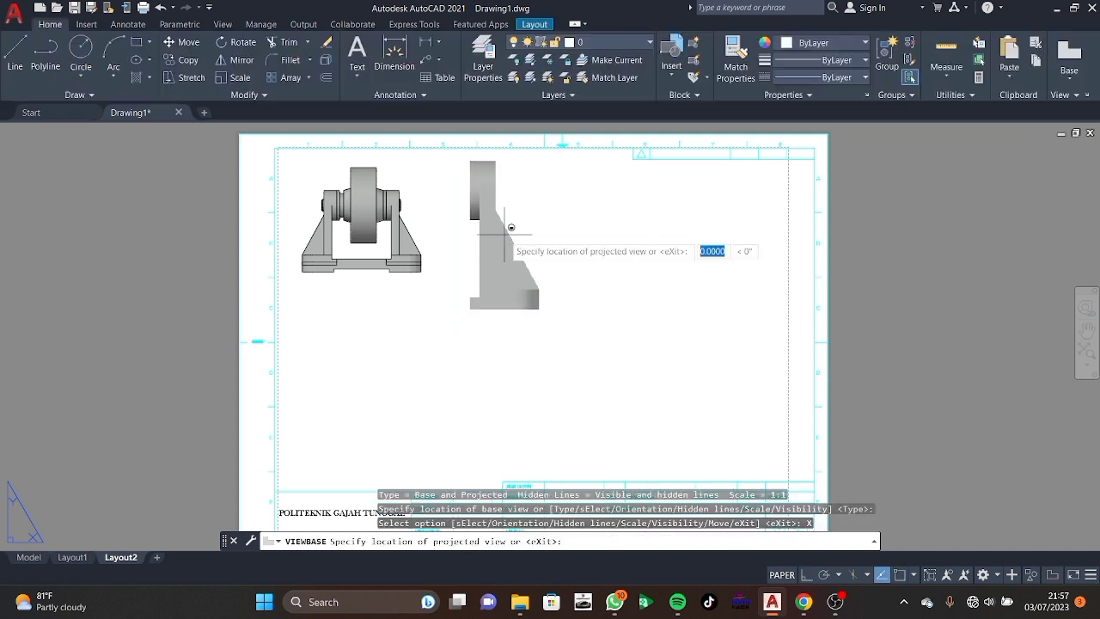
{"action": "left_click", "coordinate": [630, 214]}
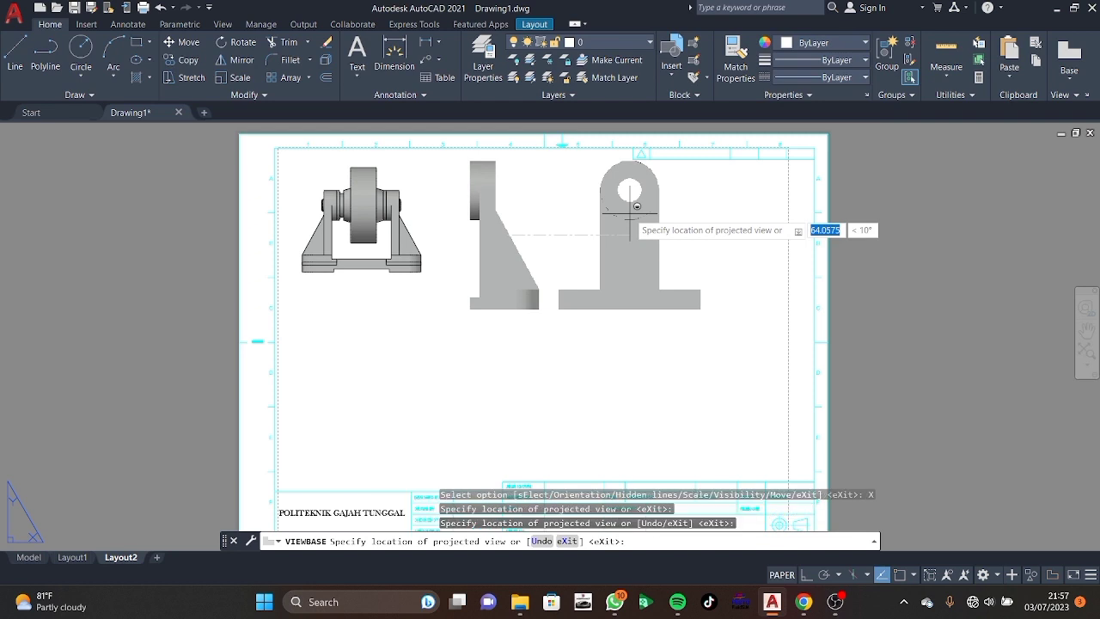
{"action": "key", "text": "Return"}
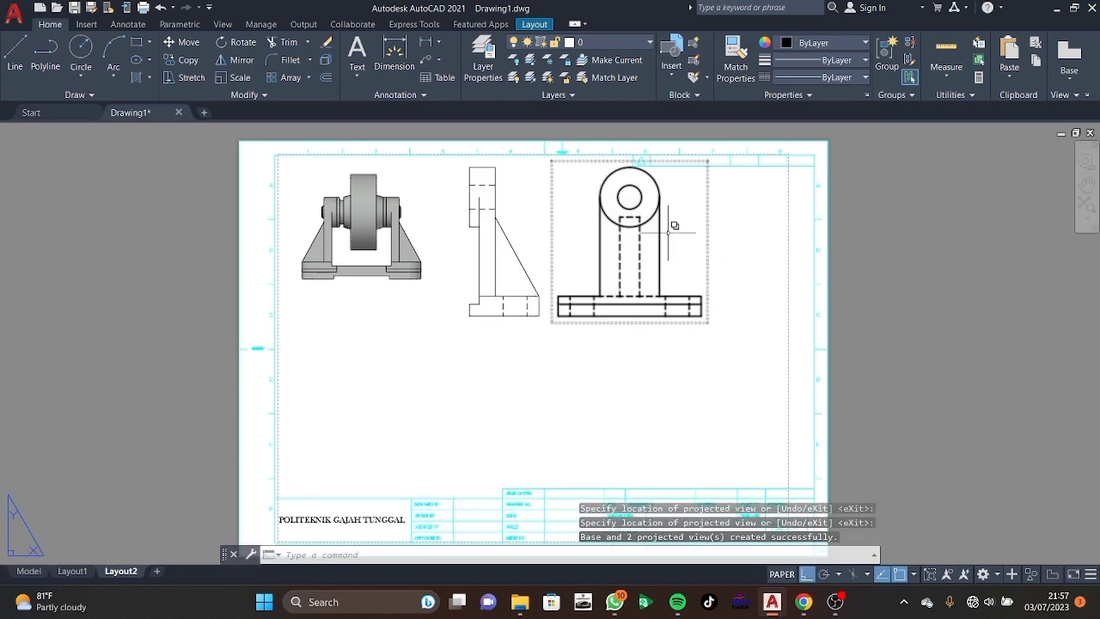
Scale the bracket's front and side views to 1:2, then return to model space.
{"action": "left_click", "coordinate": [636, 229]}
{"action": "left_click", "coordinate": [515, 235]}
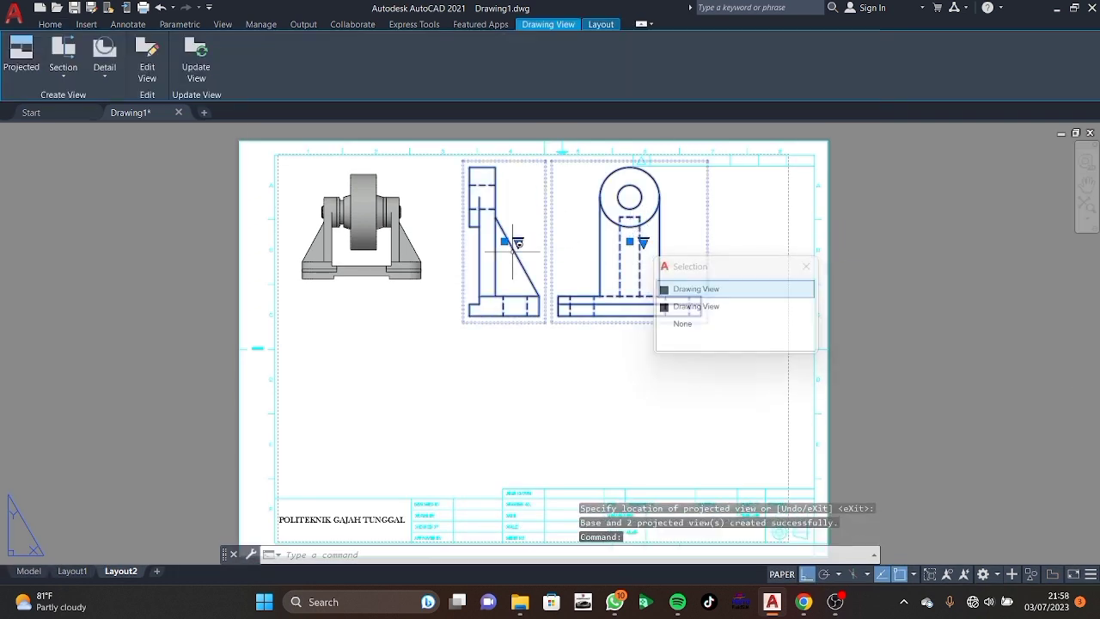
{"action": "left_click", "coordinate": [505, 241]}
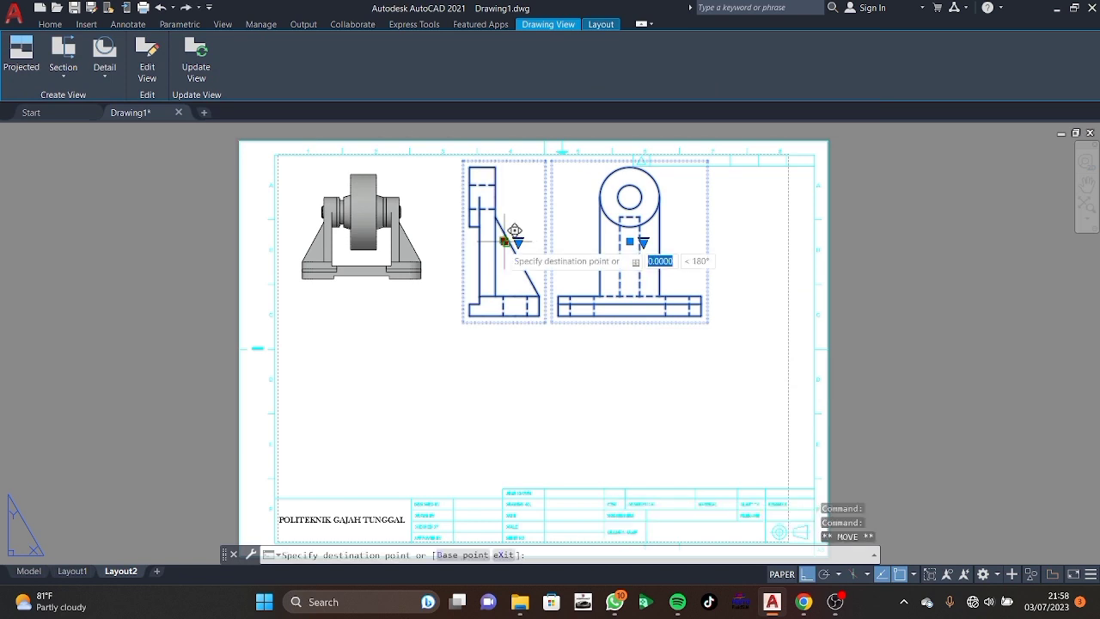
{"action": "left_click", "coordinate": [510, 234]}
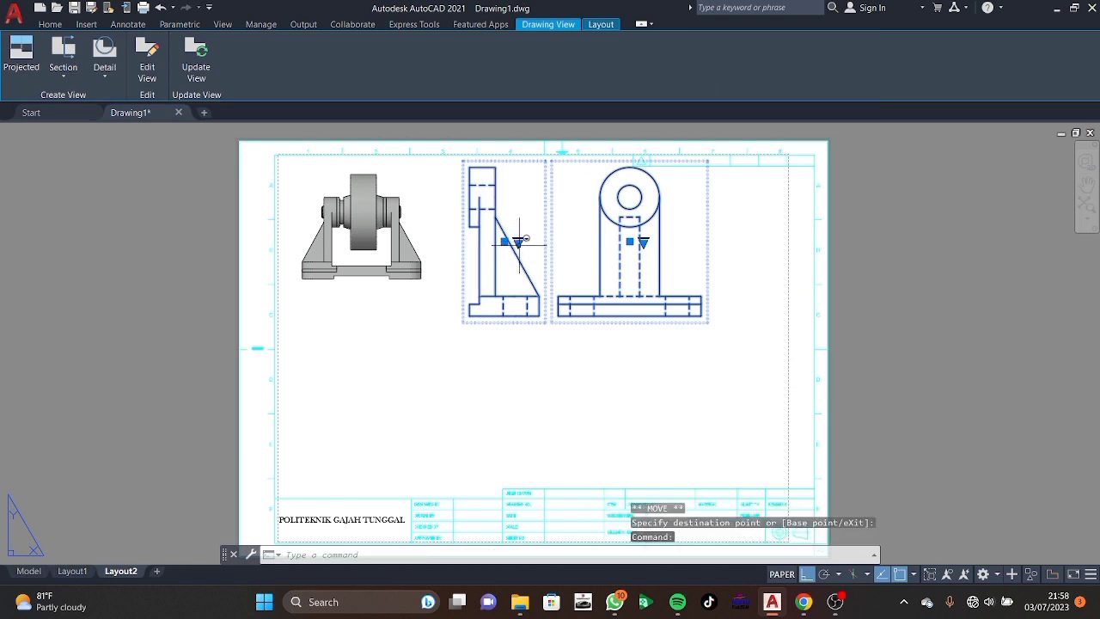
{"action": "key", "text": "Return"}
{"action": "left_click", "coordinate": [517, 242]}
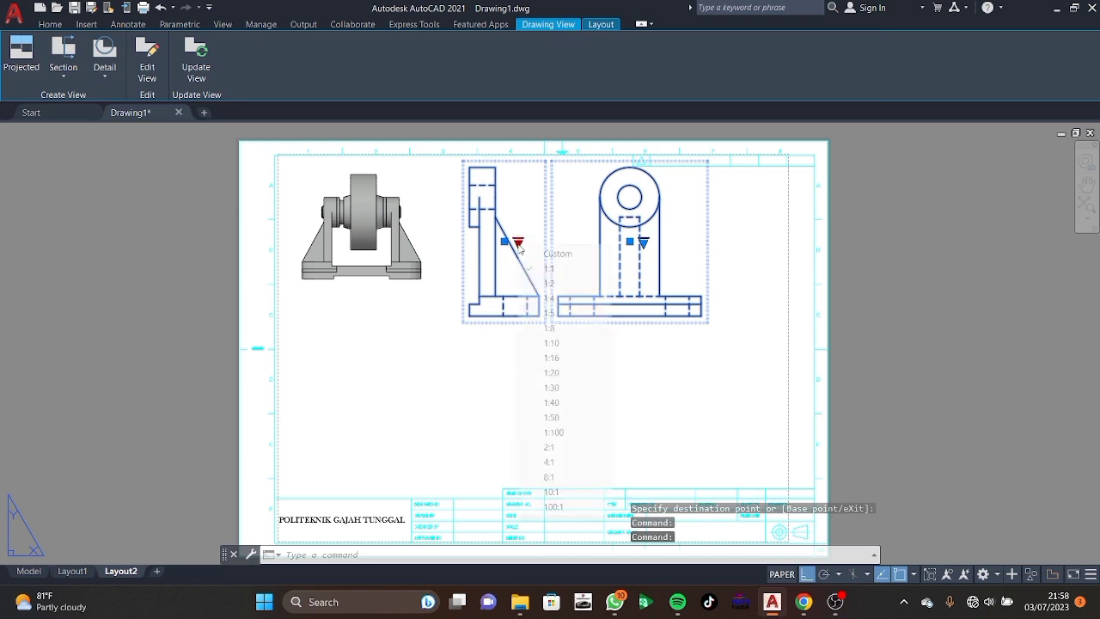
{"action": "left_click", "coordinate": [536, 290]}
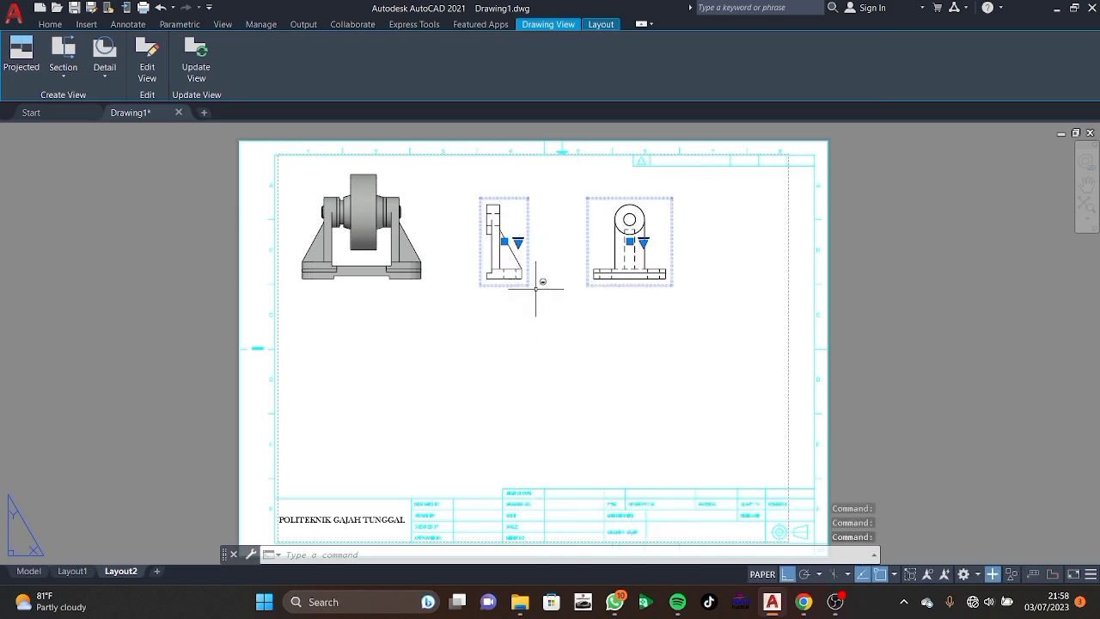
{"action": "key", "text": "Escape"}
{"action": "left_click", "coordinate": [636, 243]}
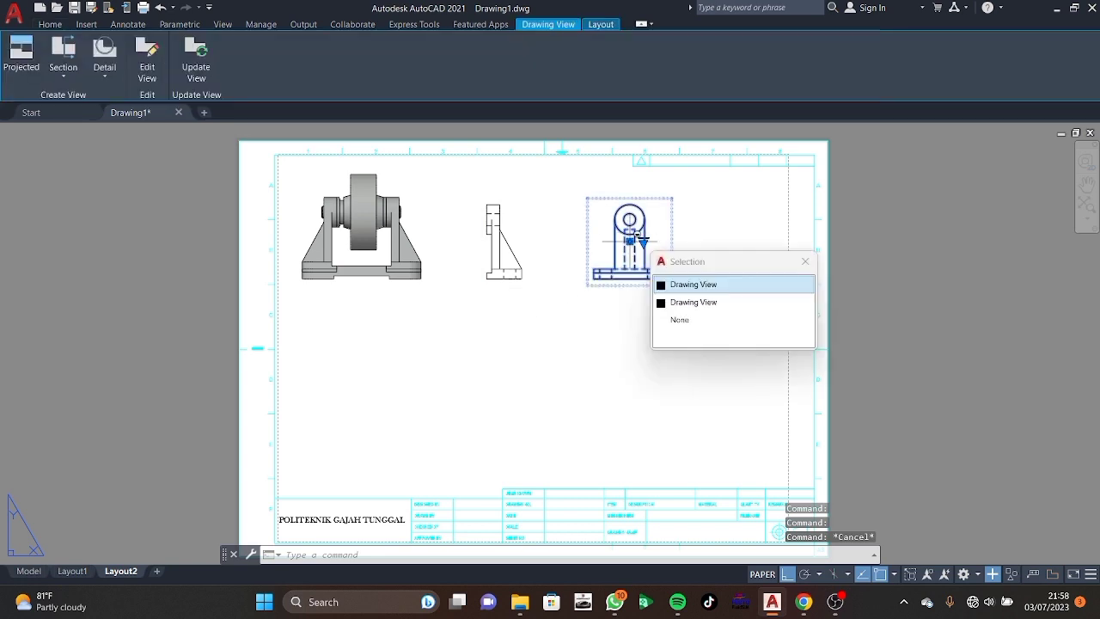
{"action": "left_click", "coordinate": [692, 285]}
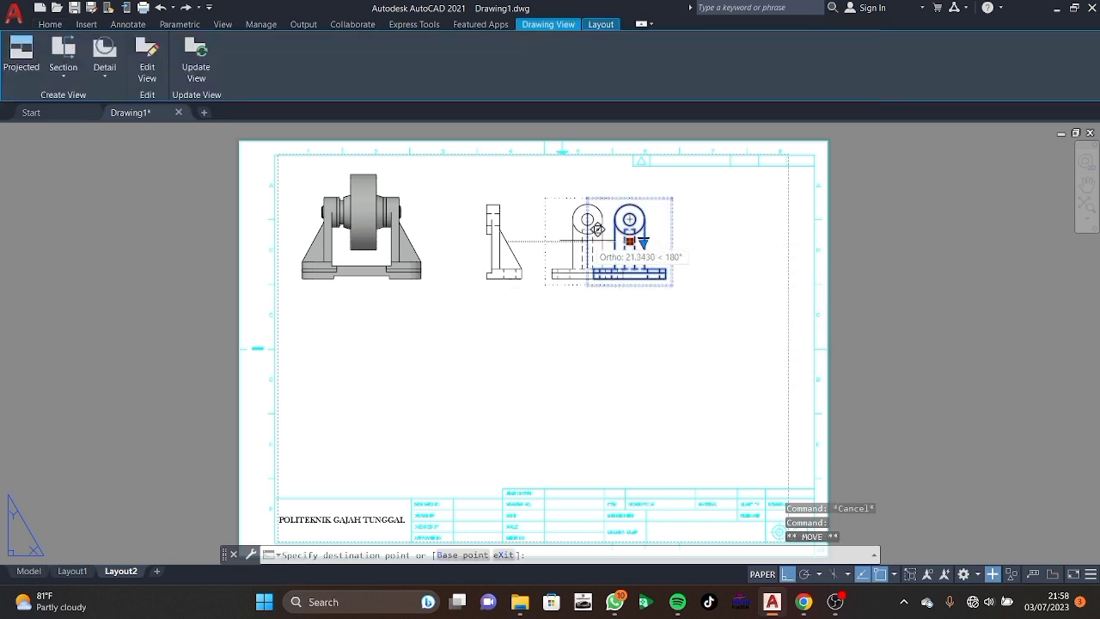
{"action": "key", "text": "Escape"}
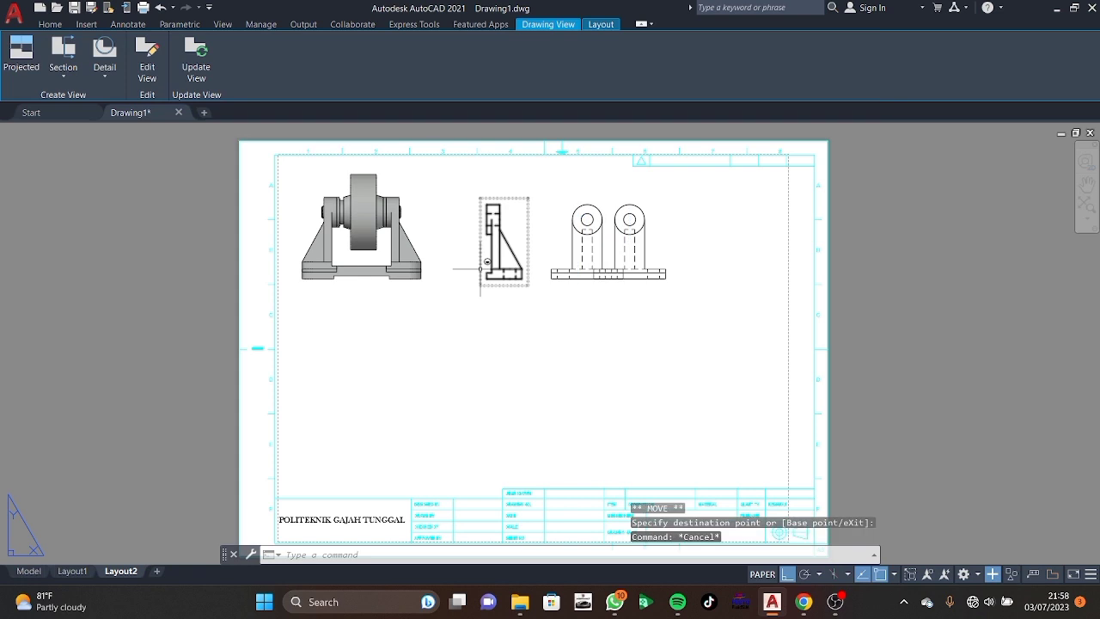
{"action": "left_click", "coordinate": [34, 576]}
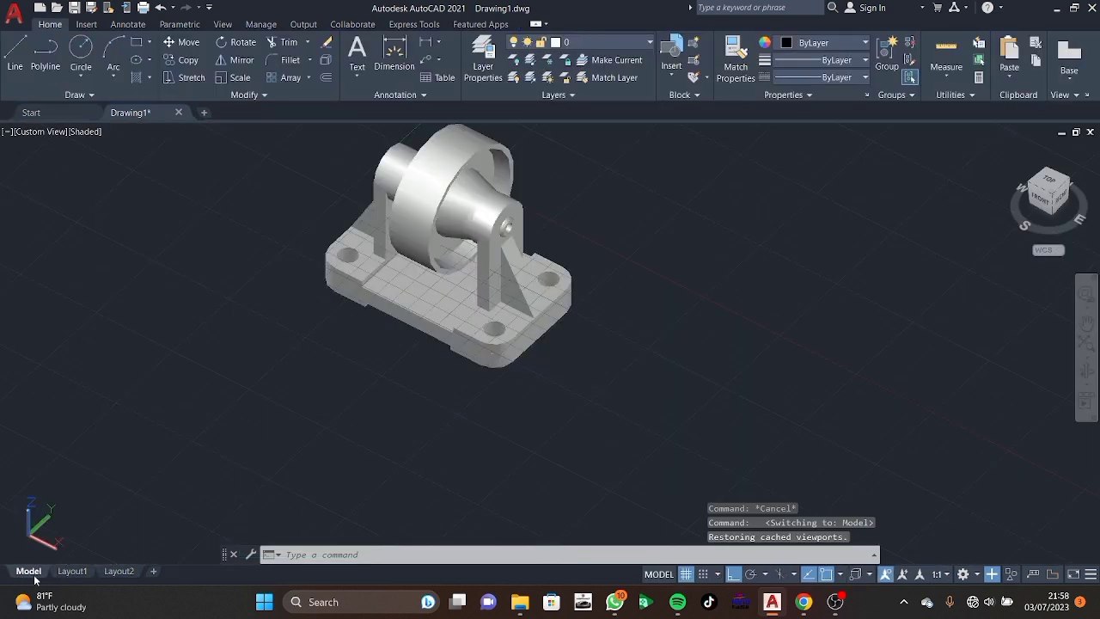
Place the base plate's front view and a projected top view below the assembly view.
{"action": "left_click", "coordinate": [416, 296]}
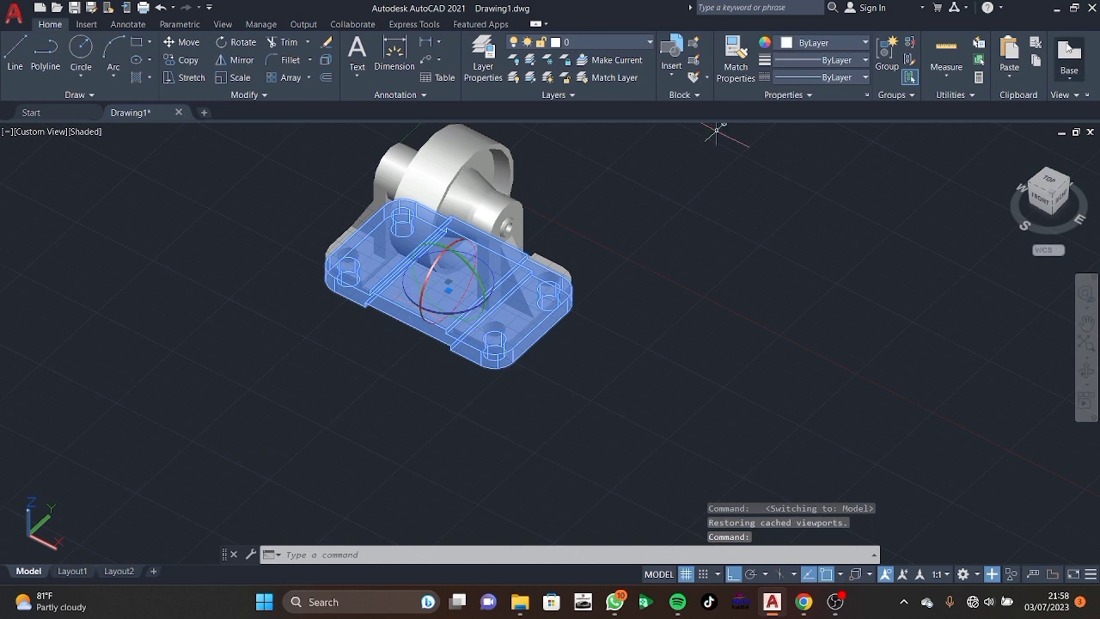
{"action": "left_click", "coordinate": [1060, 57]}
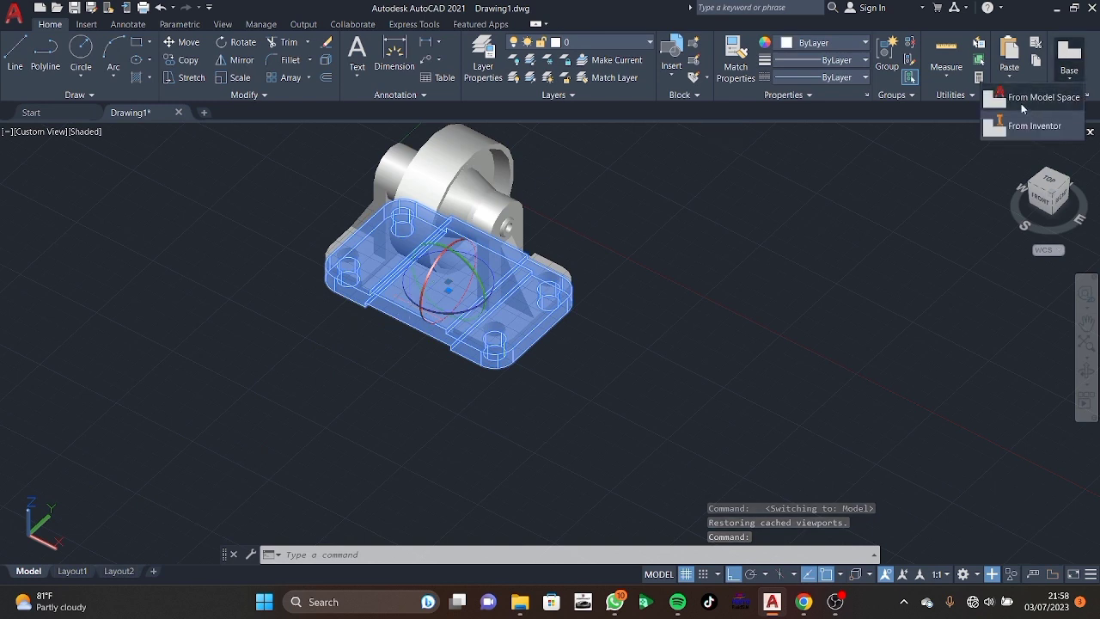
{"action": "left_click", "coordinate": [1021, 102]}
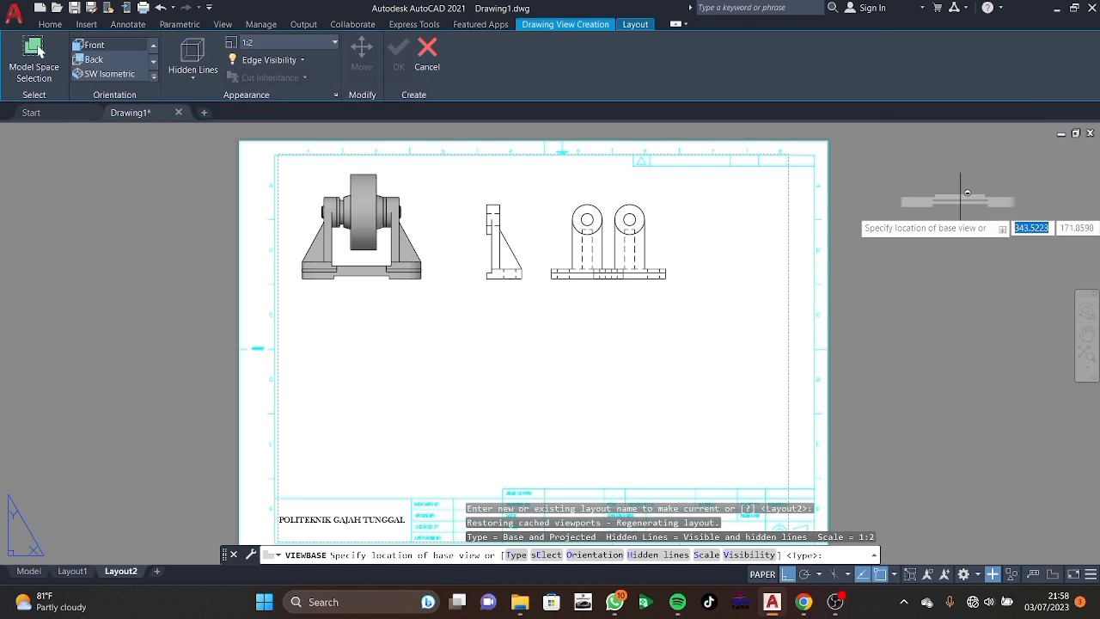
{"action": "left_click", "coordinate": [360, 346]}
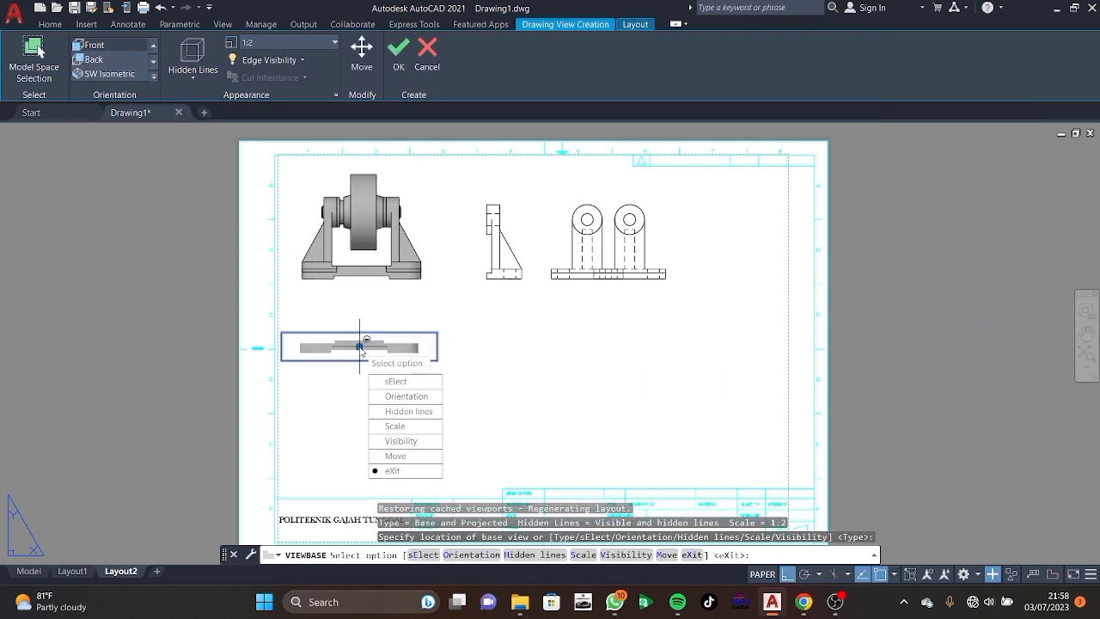
{"action": "left_click", "coordinate": [391, 470]}
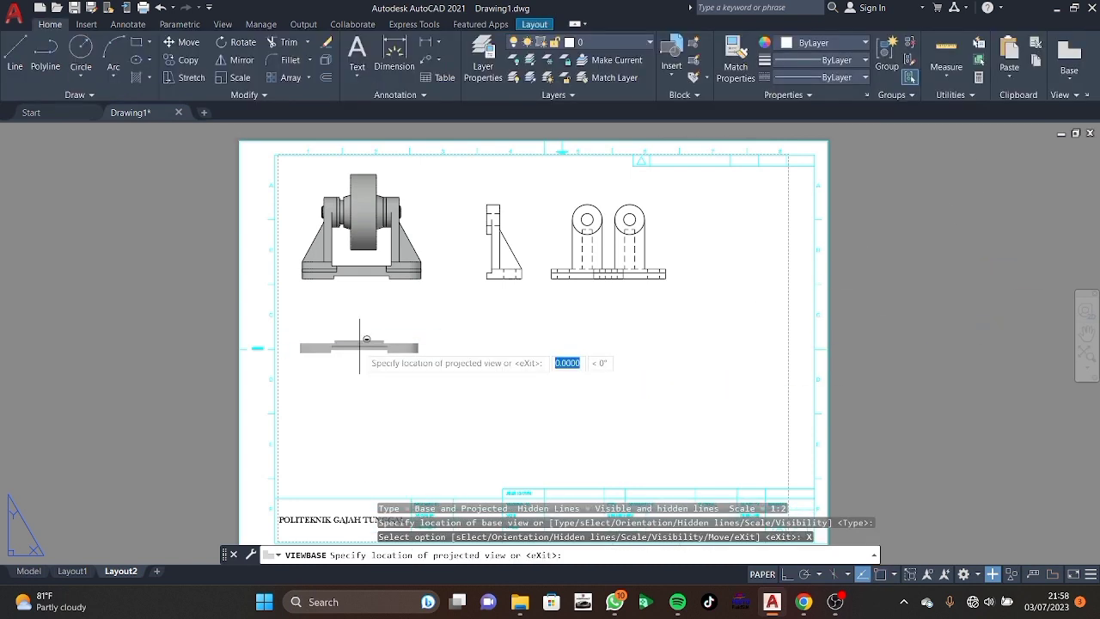
{"action": "left_click", "coordinate": [354, 415]}
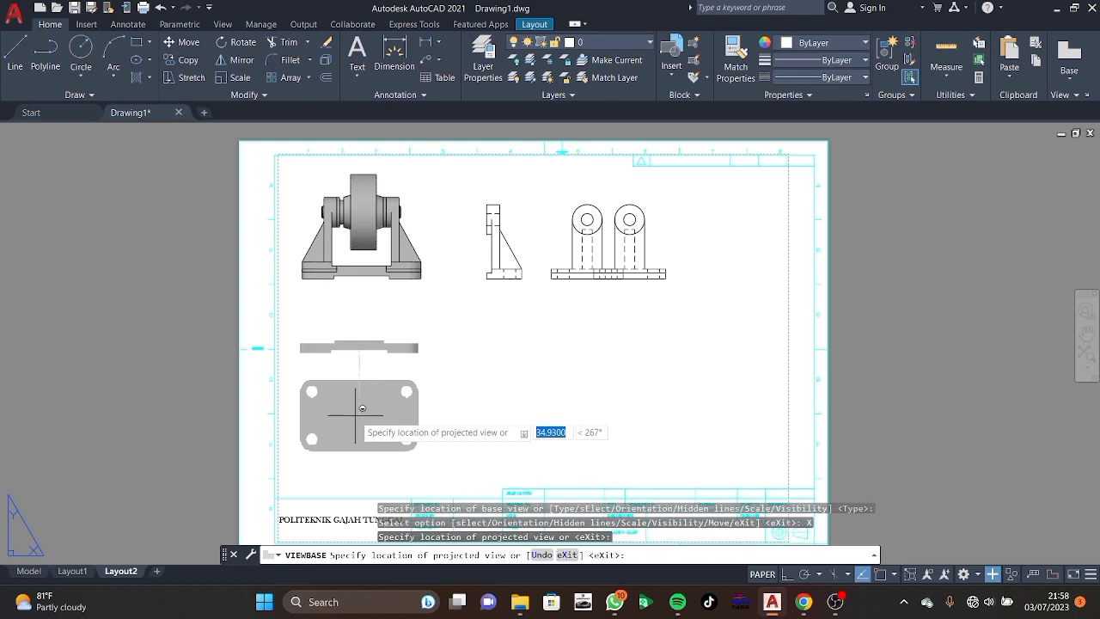
{"action": "key", "text": "Return"}
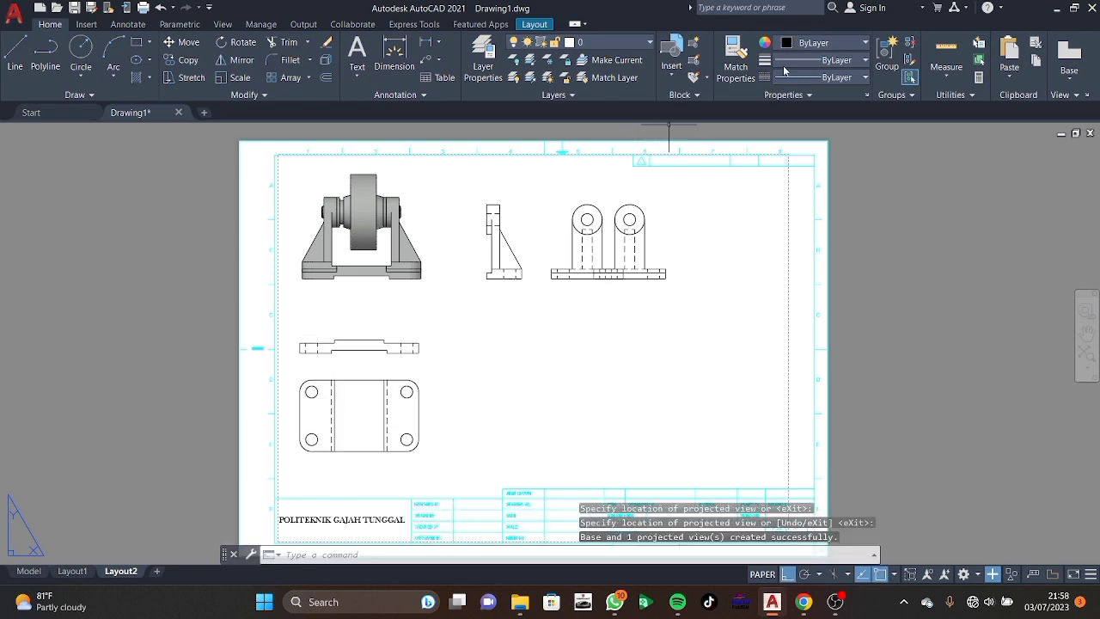
{"action": "left_click", "coordinate": [28, 571]}
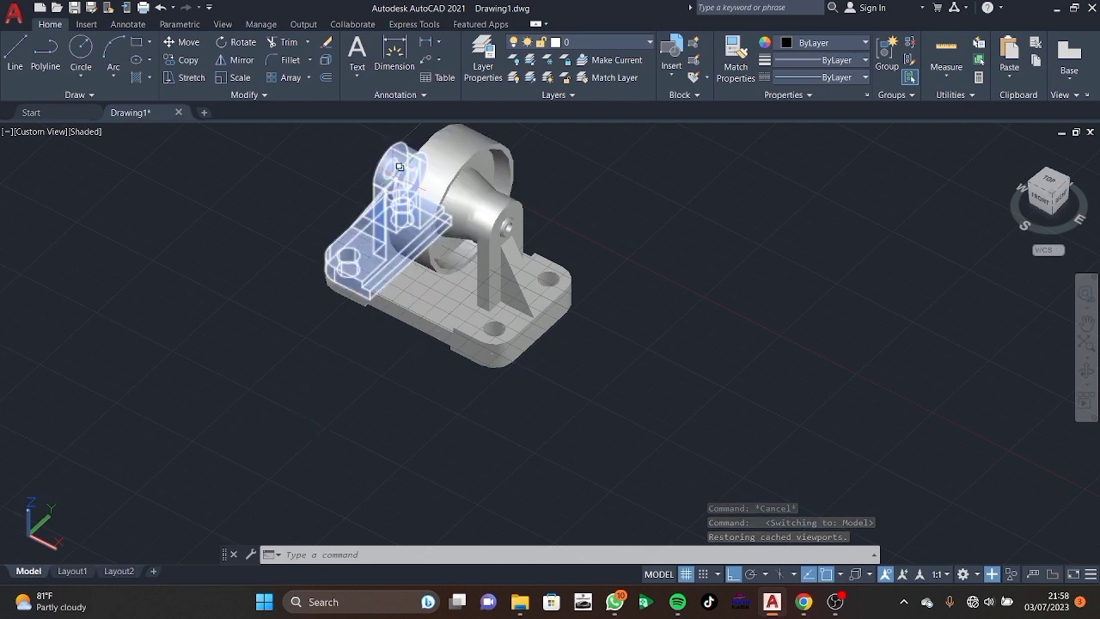
Create a side view of the cylindrical hub with its circular end view to the right.
{"action": "left_click", "coordinate": [475, 210]}
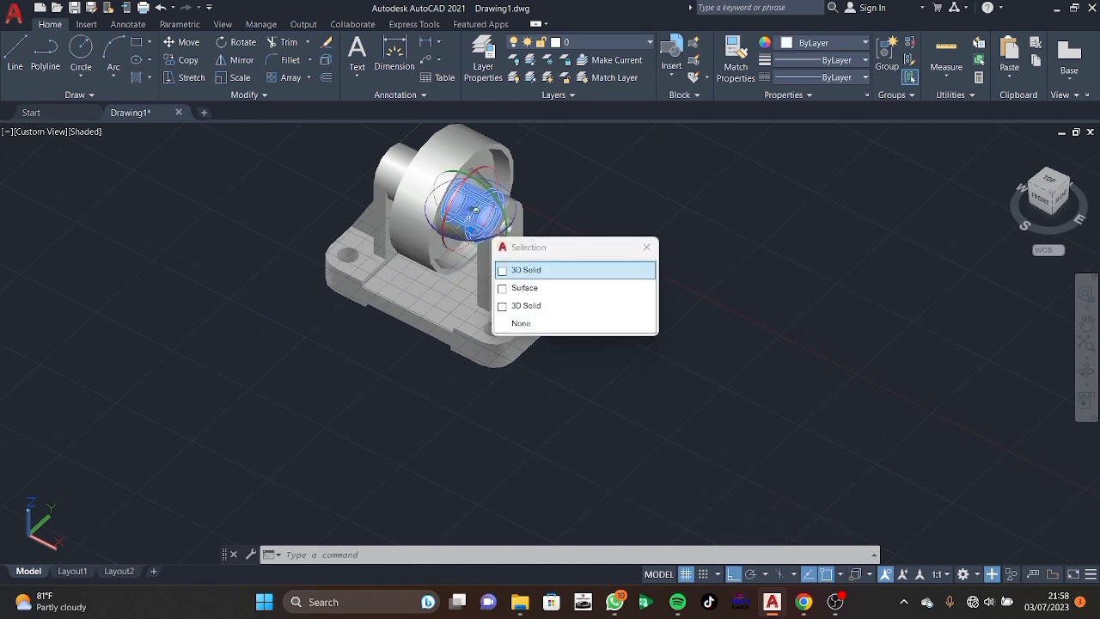
{"action": "left_click", "coordinate": [1069, 76]}
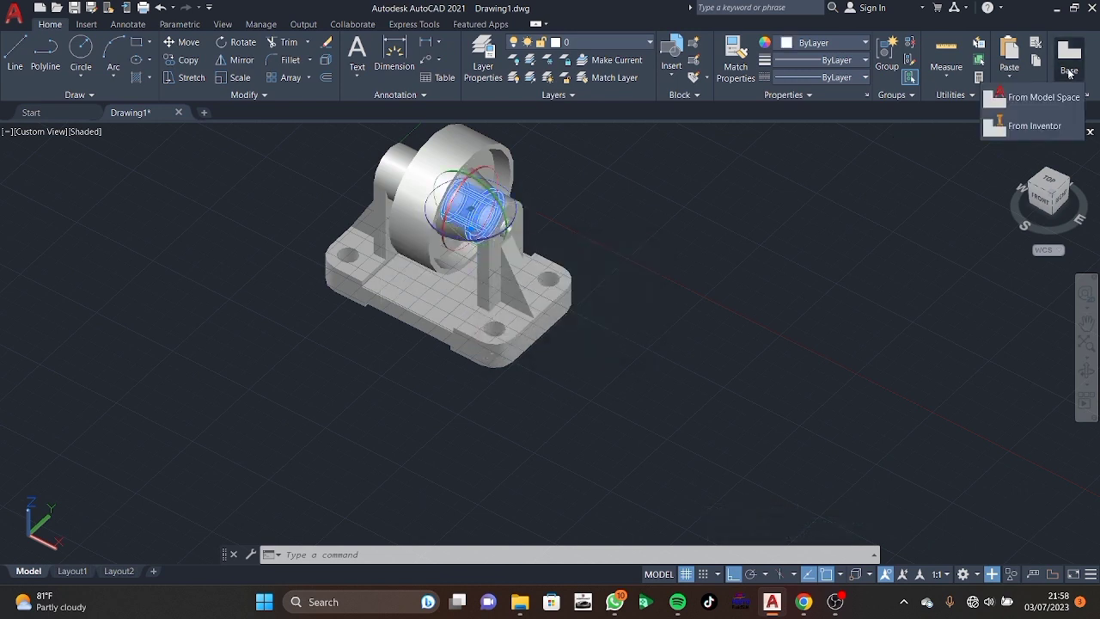
{"action": "left_click", "coordinate": [1043, 97]}
{"action": "key", "text": "Return"}
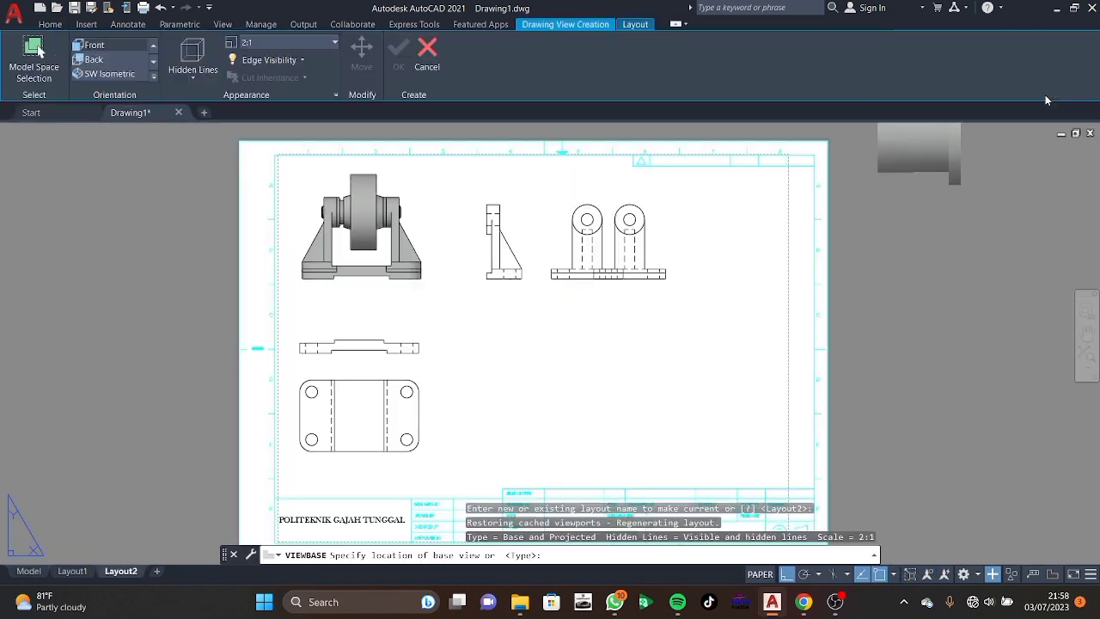
{"action": "left_click", "coordinate": [504, 359]}
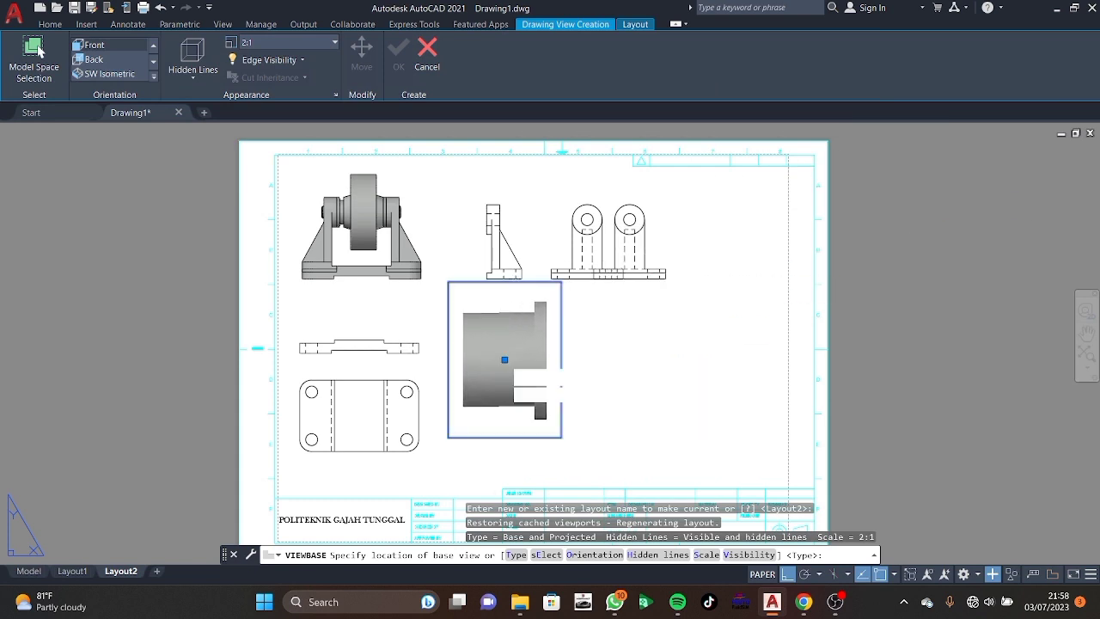
{"action": "left_click", "coordinate": [530, 485]}
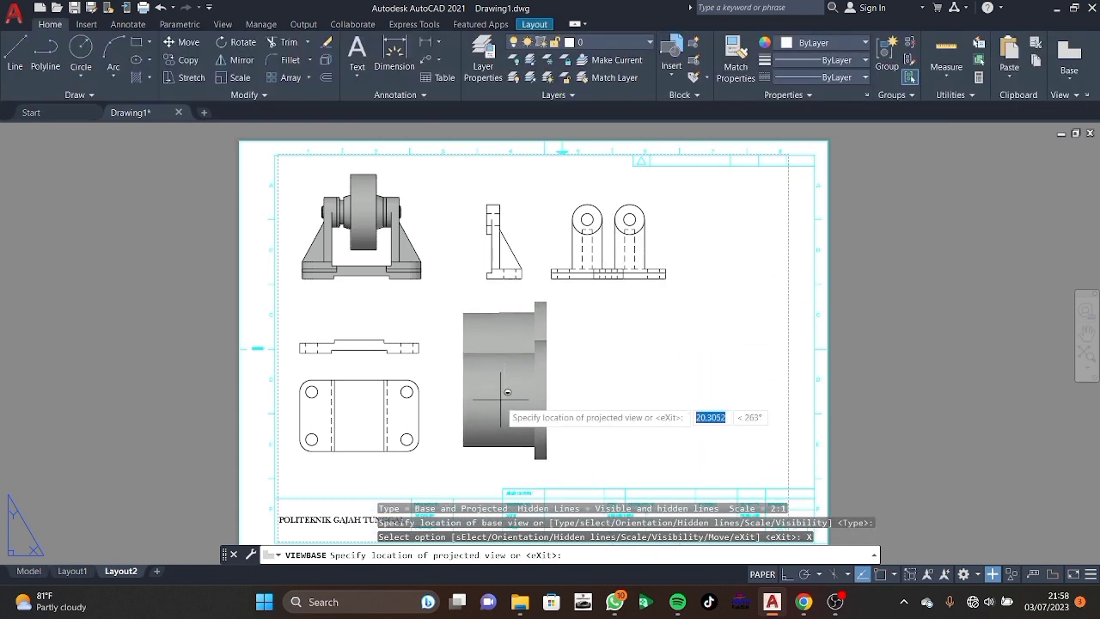
{"action": "left_click", "coordinate": [619, 349]}
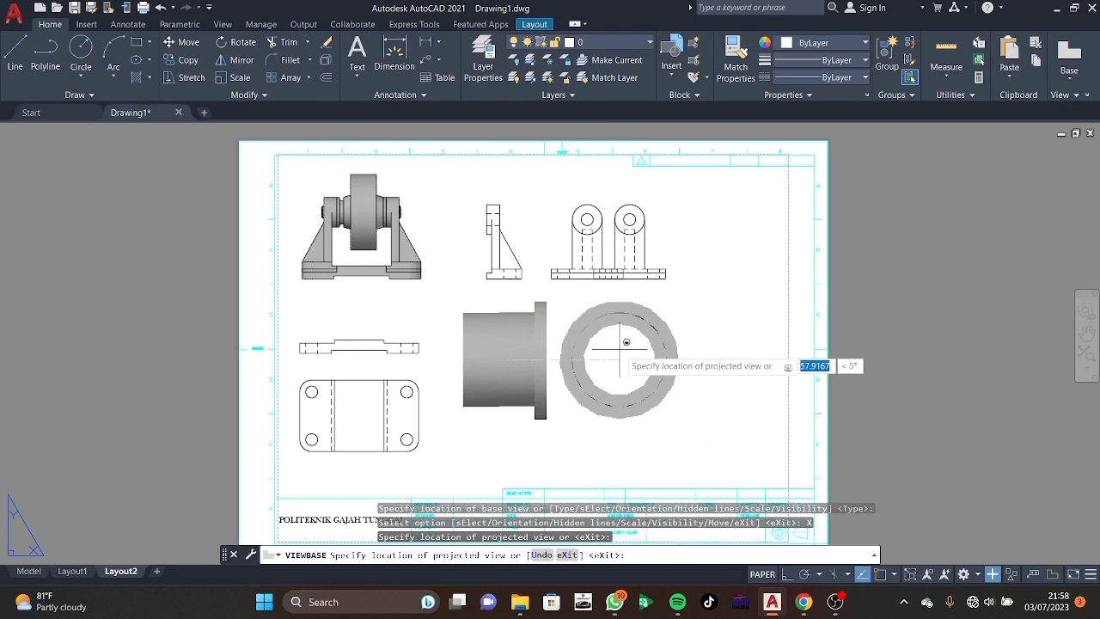
{"action": "key", "text": "Return"}
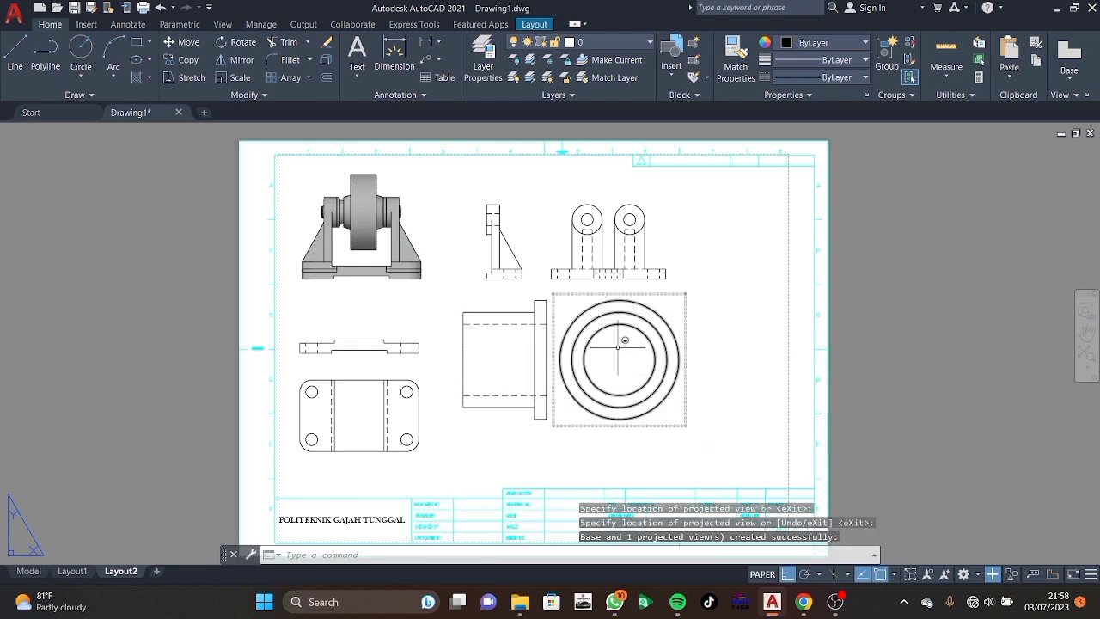
{"action": "left_click", "coordinate": [532, 345]}
{"action": "left_click", "coordinate": [592, 342]}
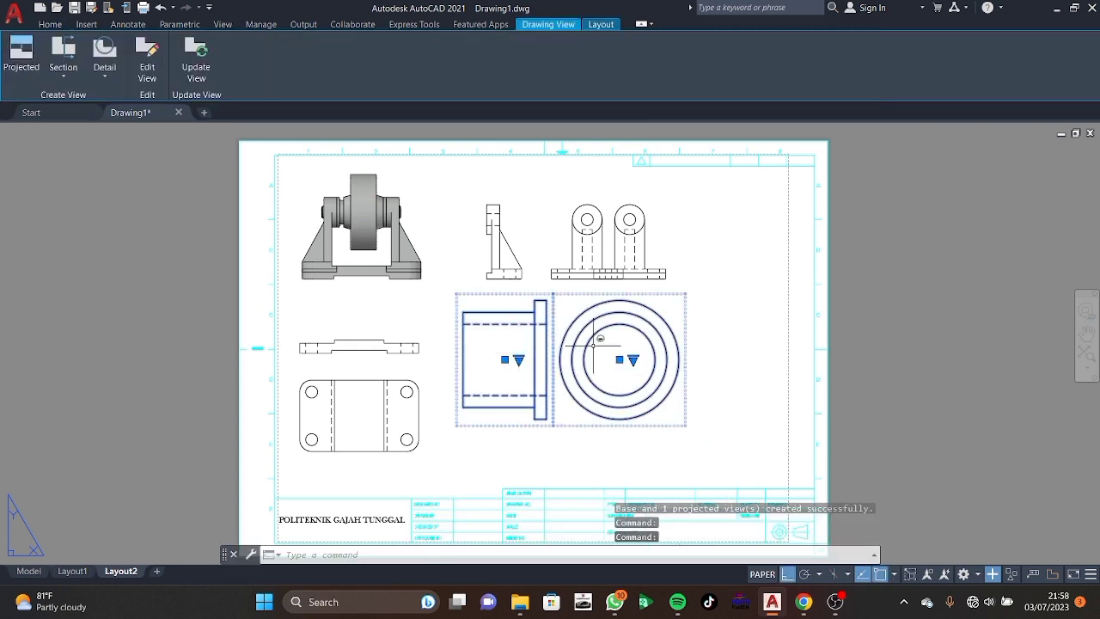
Set the hub views to 1:2 scale.
{"action": "left_click", "coordinate": [633, 359]}
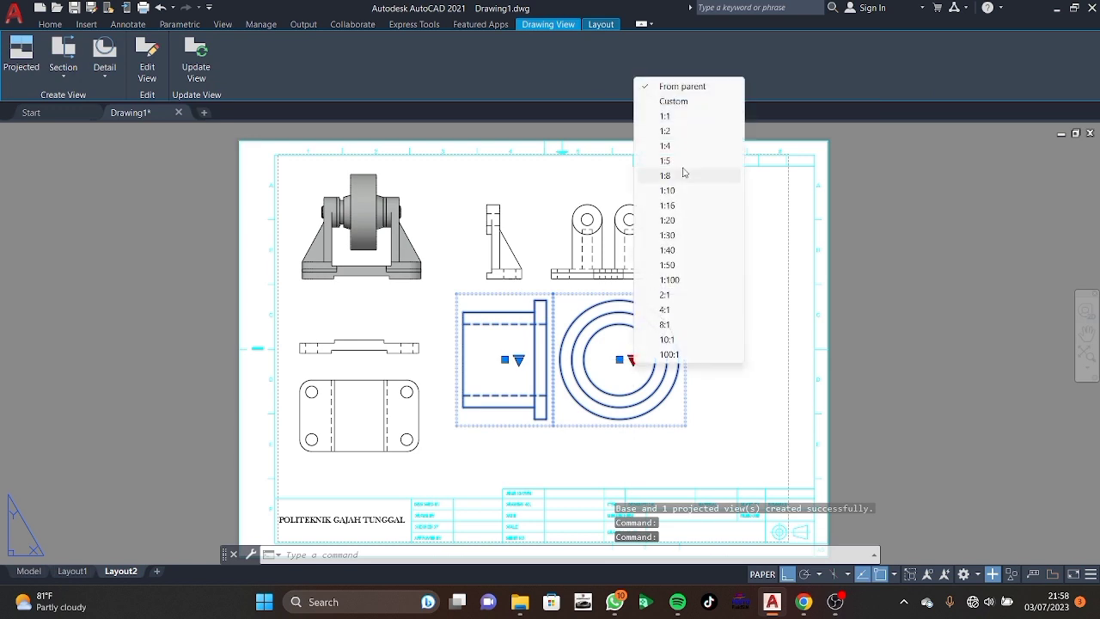
{"action": "left_click", "coordinate": [520, 357]}
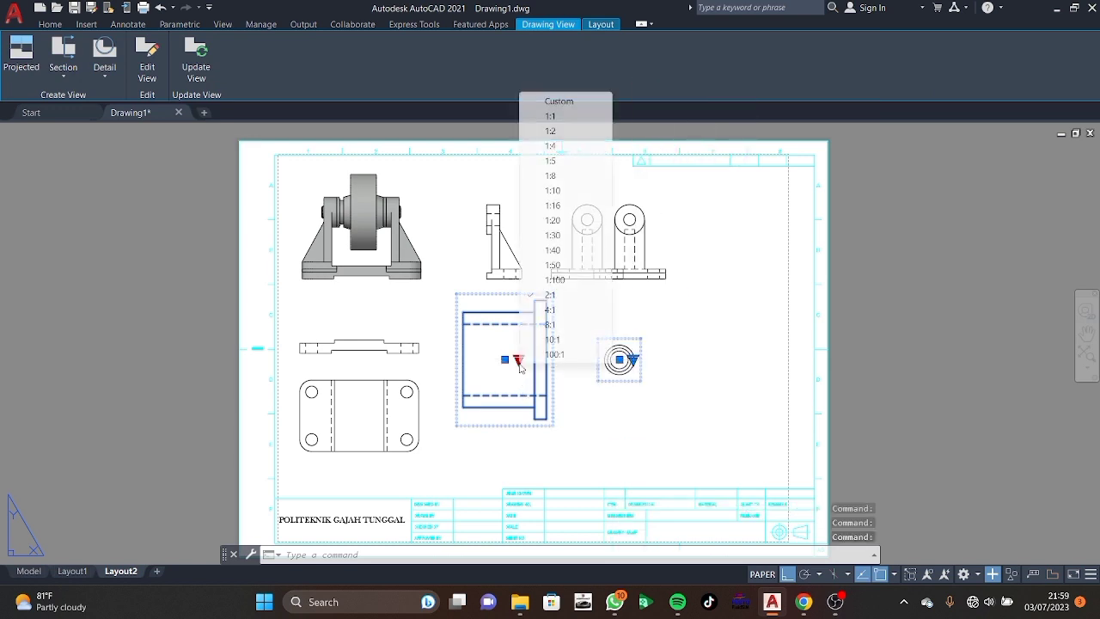
{"action": "left_click", "coordinate": [581, 132]}
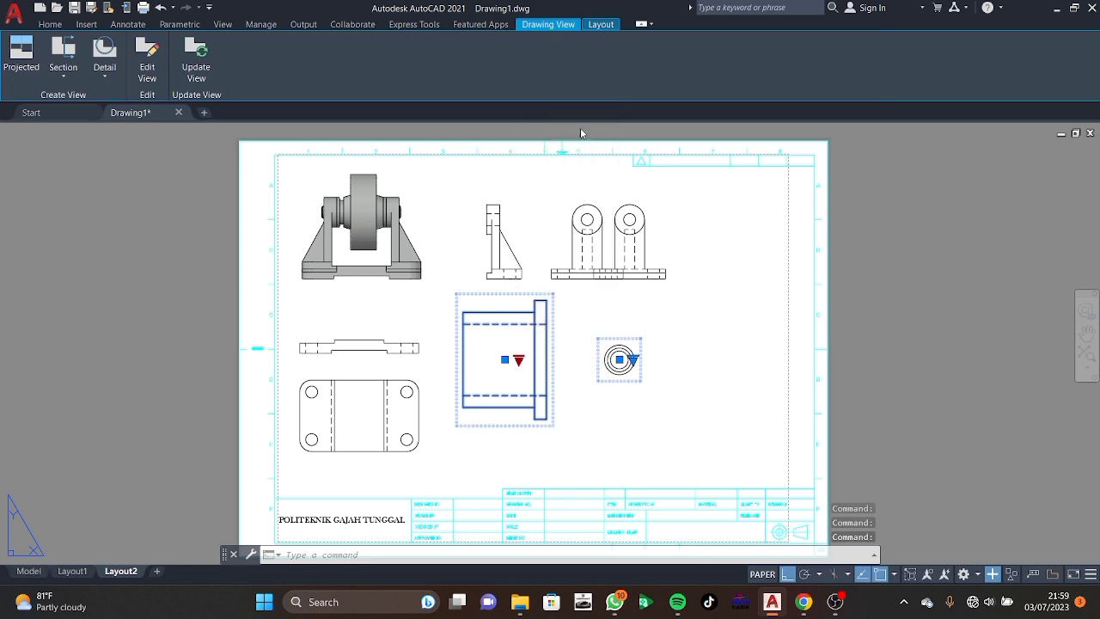
Move the pin's side and circular end views next to each other, then return to the model.
{"action": "left_click", "coordinate": [619, 358]}
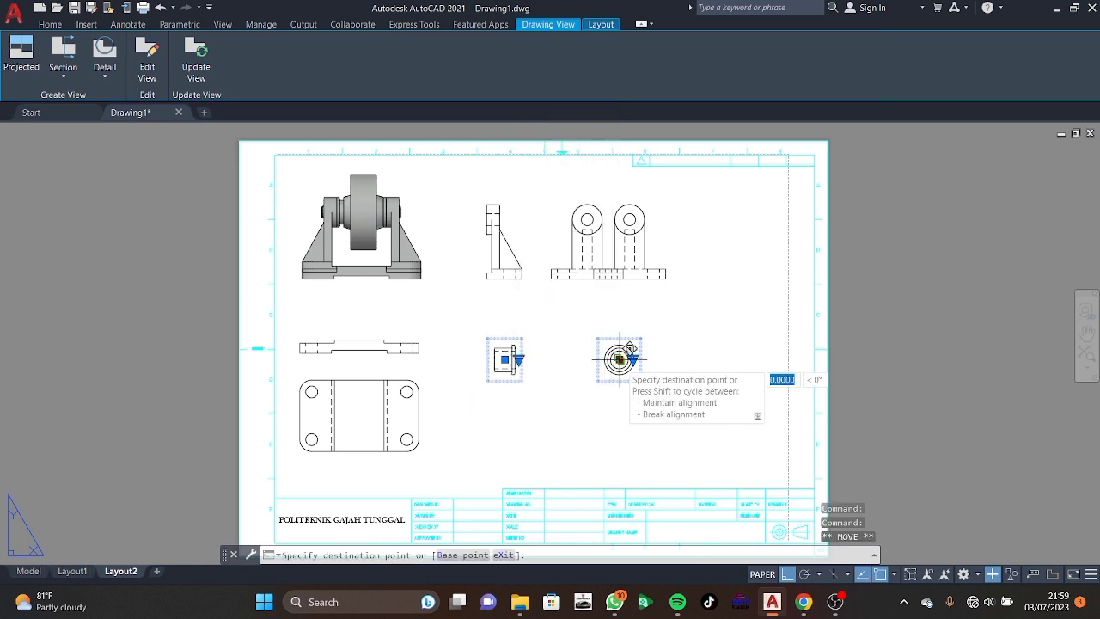
{"action": "left_click", "coordinate": [563, 359]}
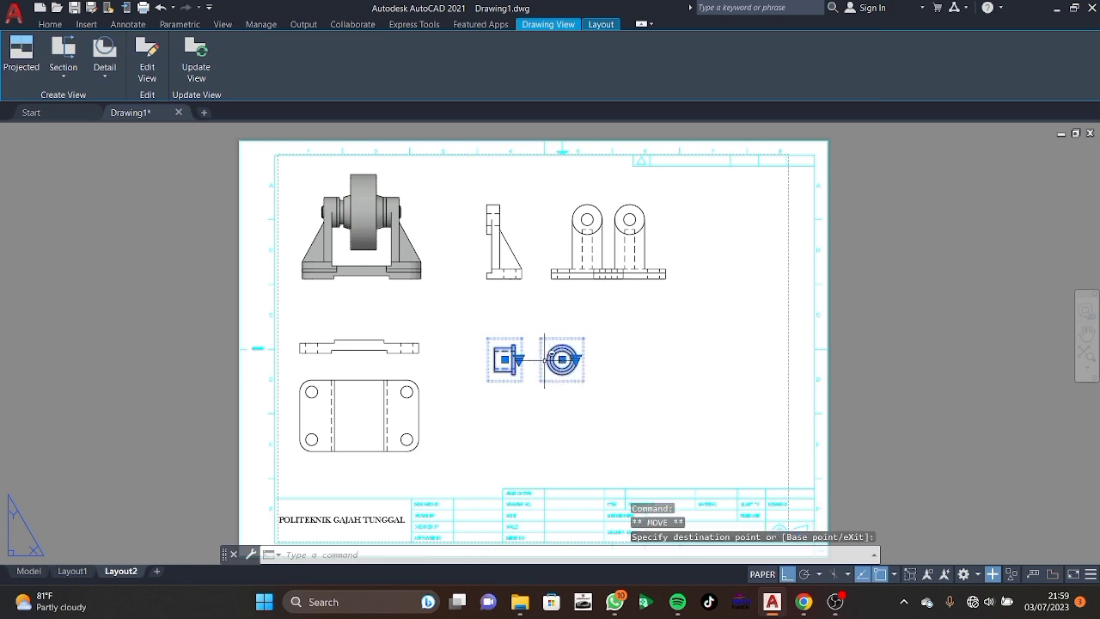
{"action": "left_click", "coordinate": [505, 360]}
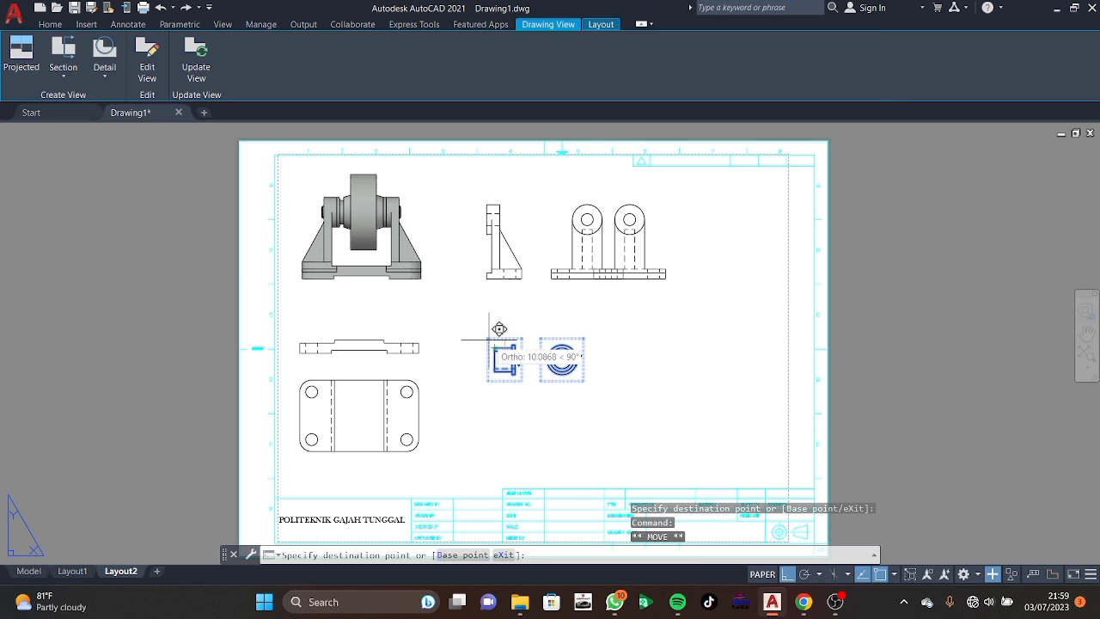
{"action": "left_click", "coordinate": [483, 347]}
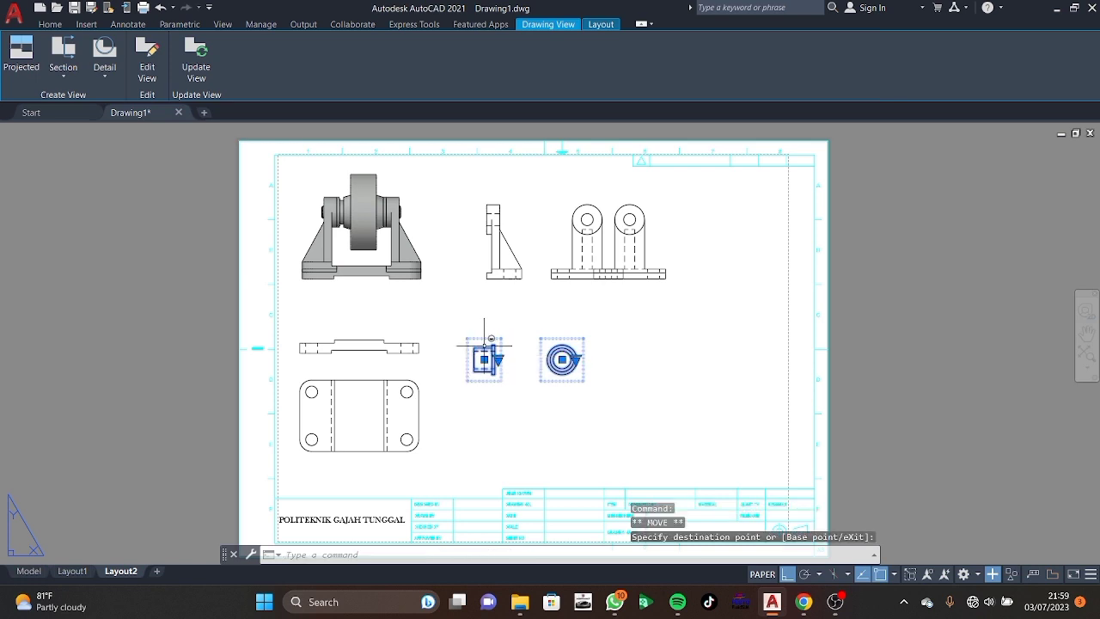
{"action": "left_click", "coordinate": [563, 359]}
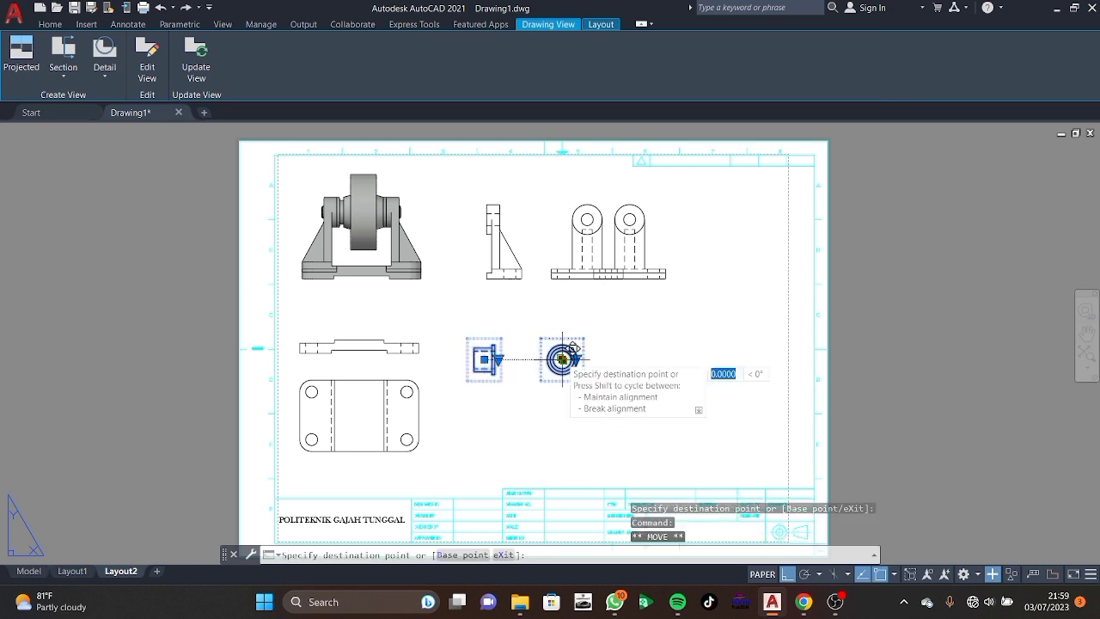
{"action": "left_click", "coordinate": [540, 359]}
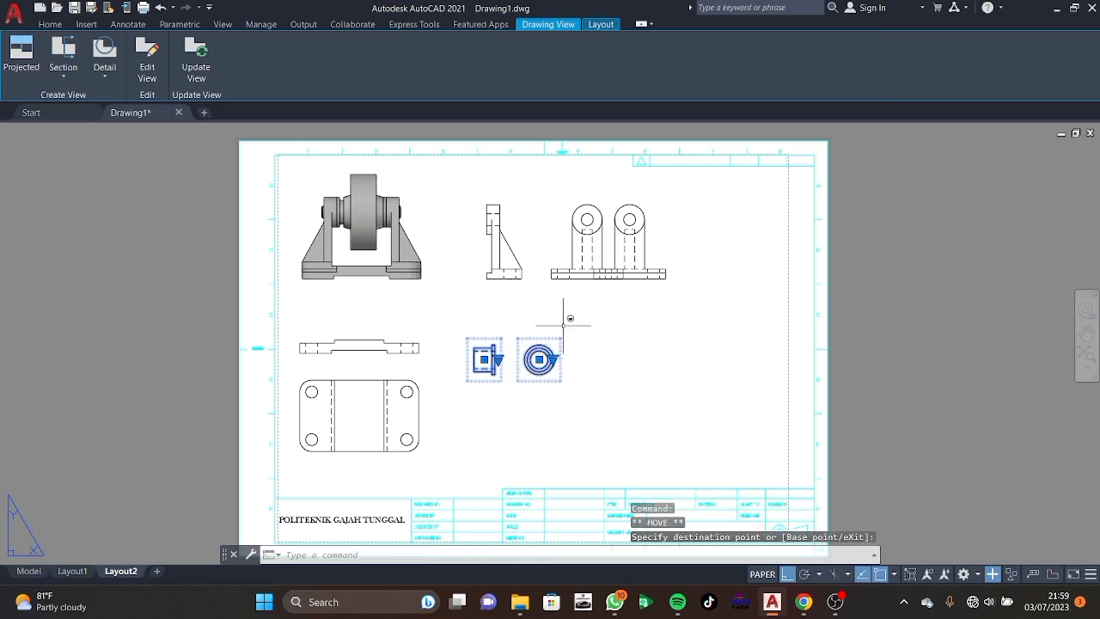
{"action": "left_click", "coordinate": [28, 572]}
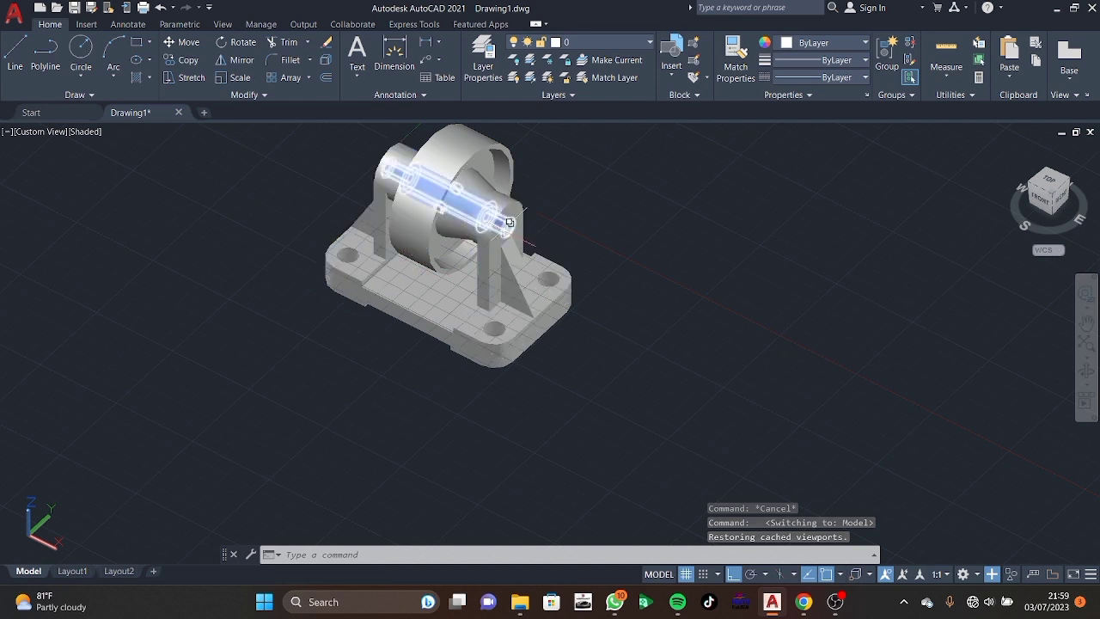
Place a shaft side view on Layout2 with its projected circular end view to the left.
{"action": "left_click", "coordinate": [508, 223]}
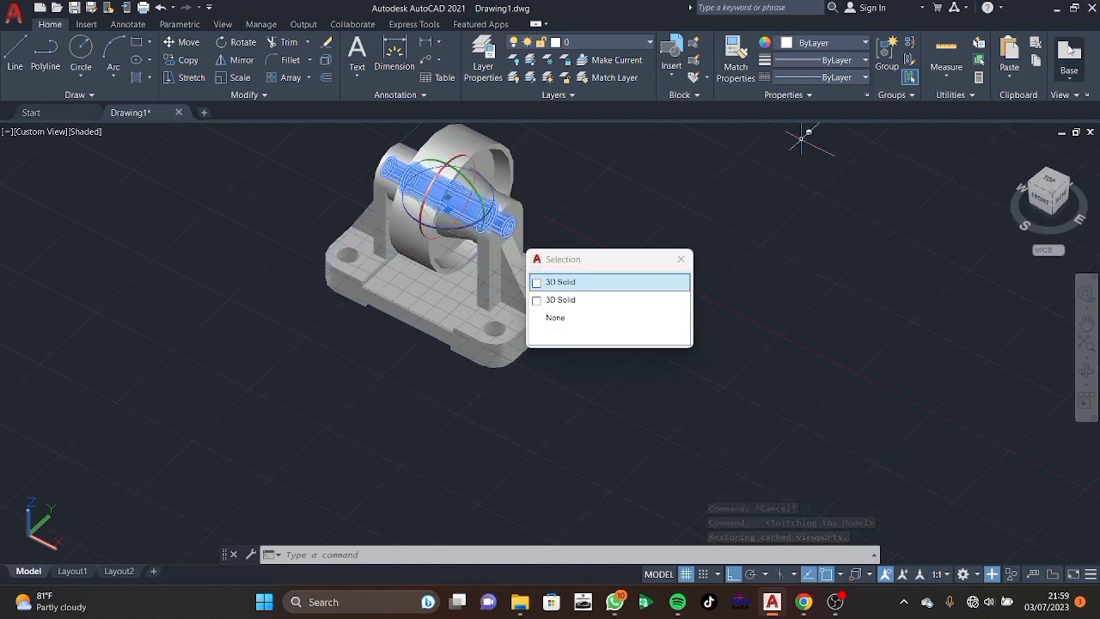
{"action": "left_click", "coordinate": [1068, 73]}
{"action": "left_click", "coordinate": [1036, 103]}
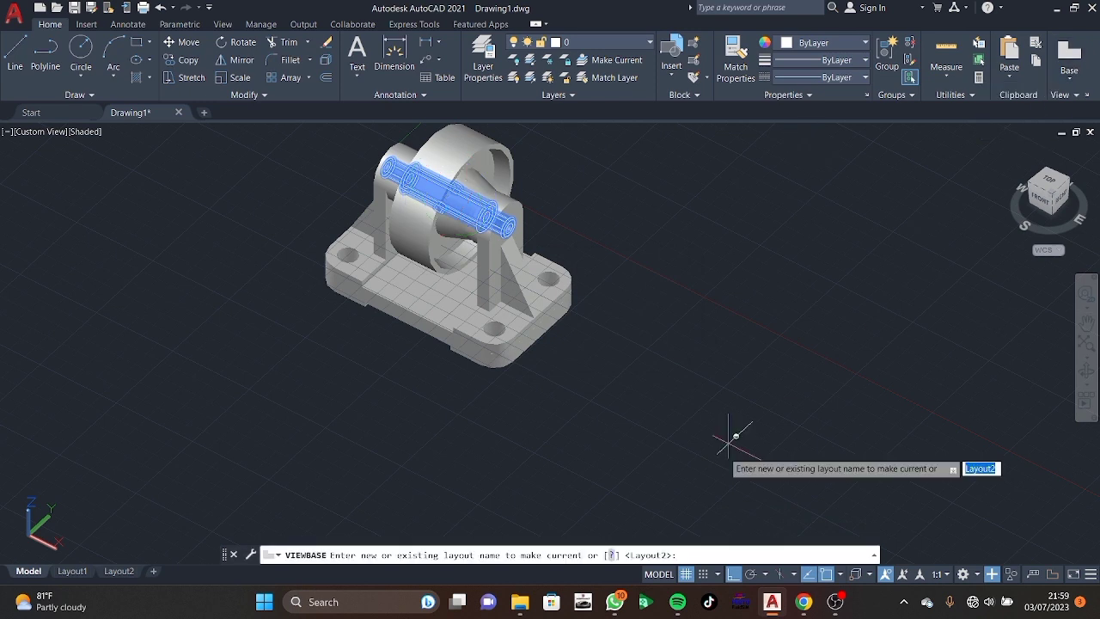
{"action": "key", "text": "Return"}
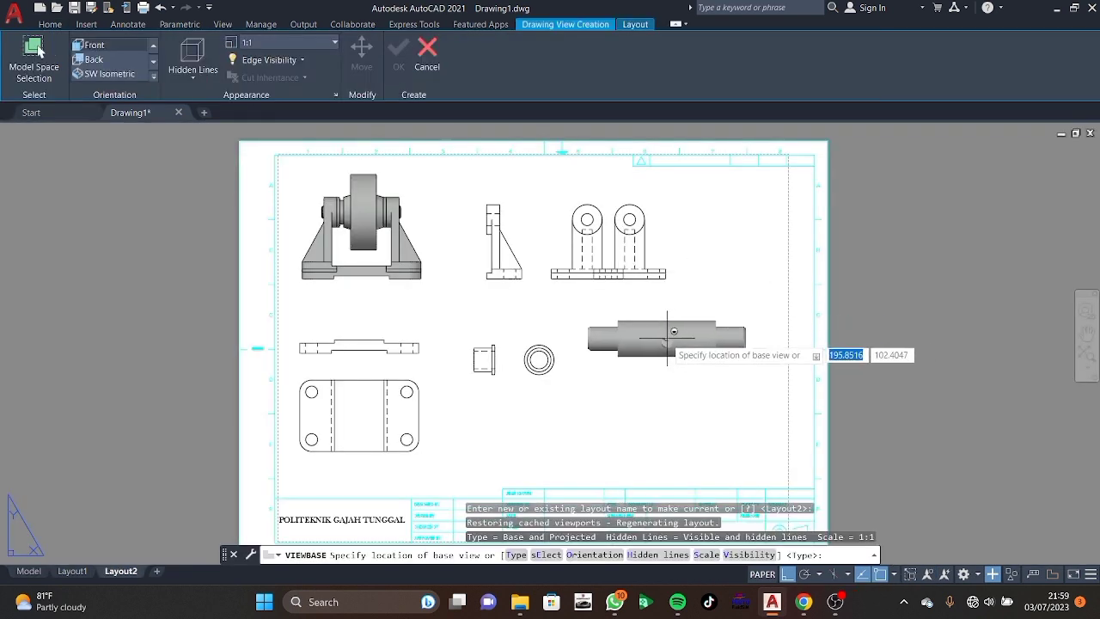
{"action": "left_click", "coordinate": [663, 333]}
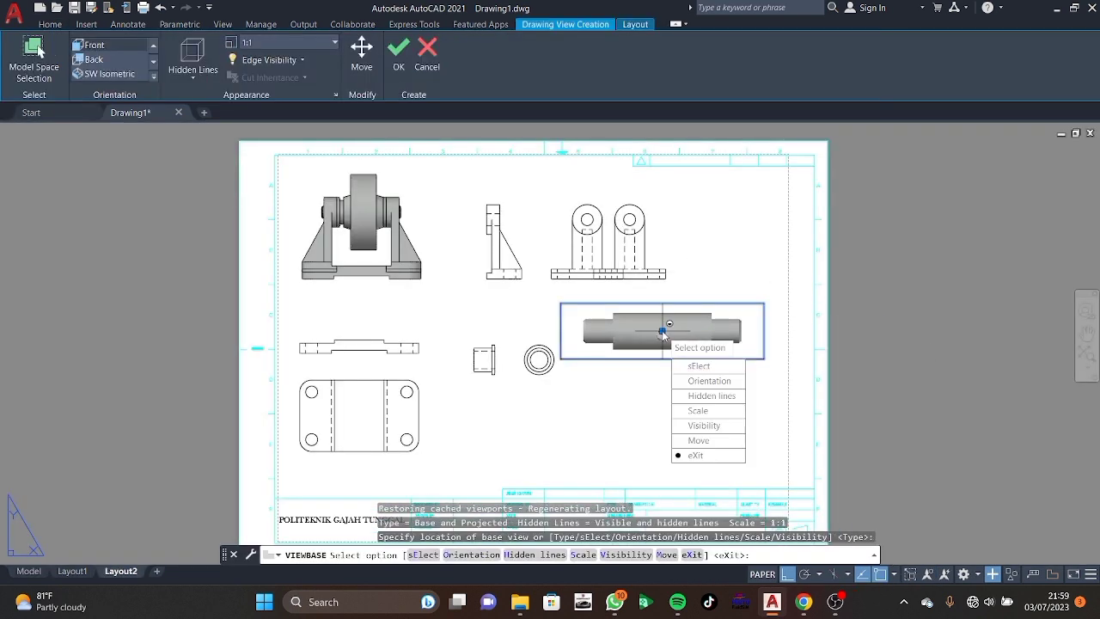
{"action": "left_click", "coordinate": [691, 455]}
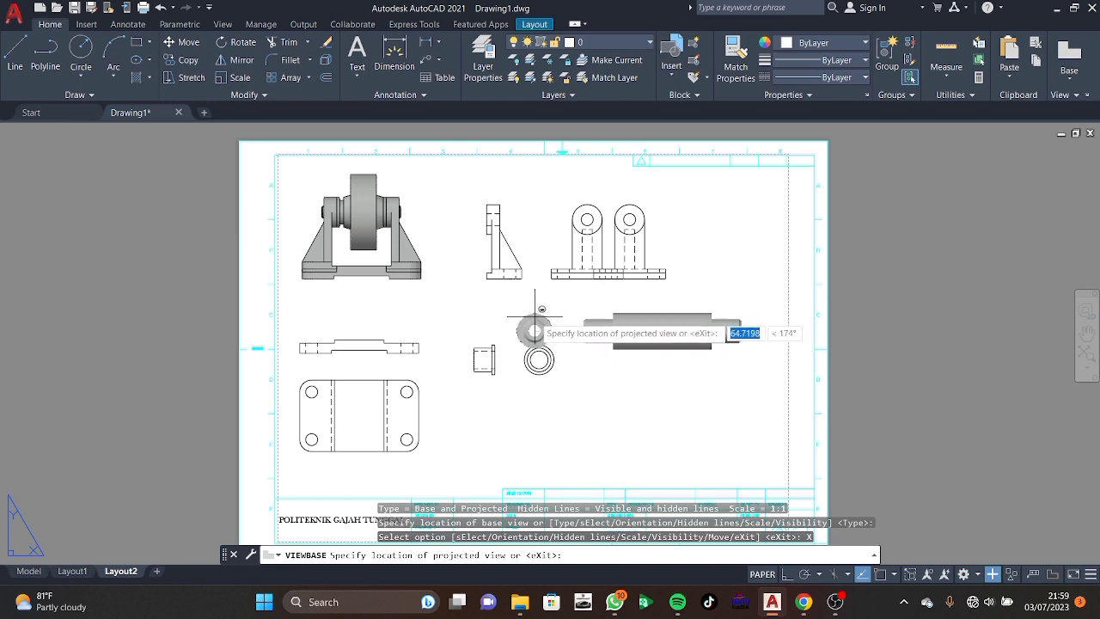
{"action": "left_click", "coordinate": [533, 318]}
{"action": "key", "text": "Return"}
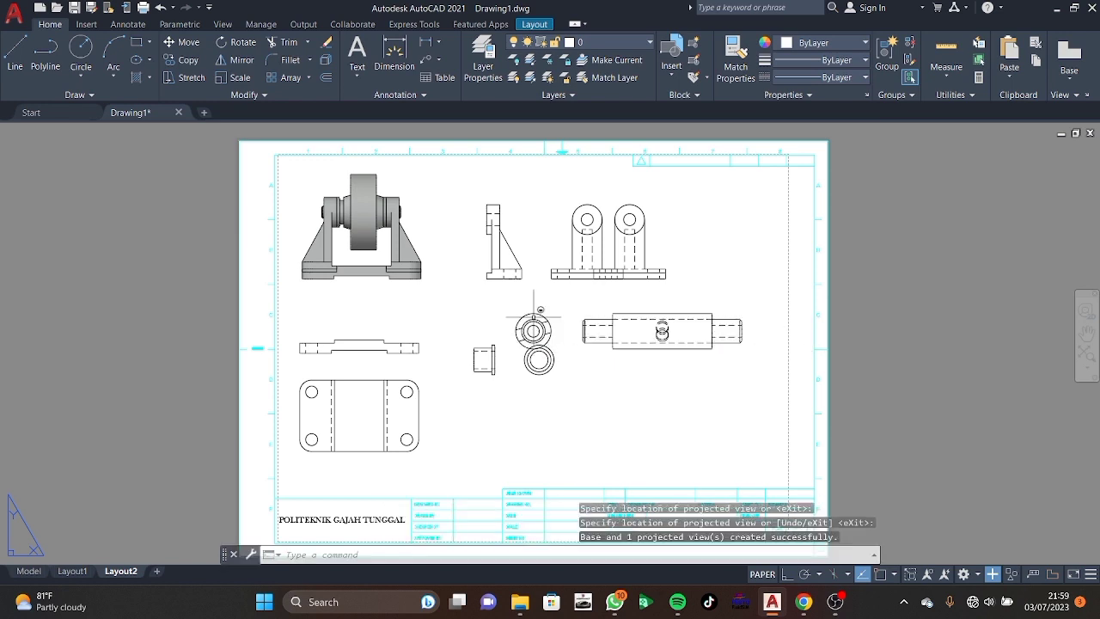
{"action": "left_click", "coordinate": [651, 342]}
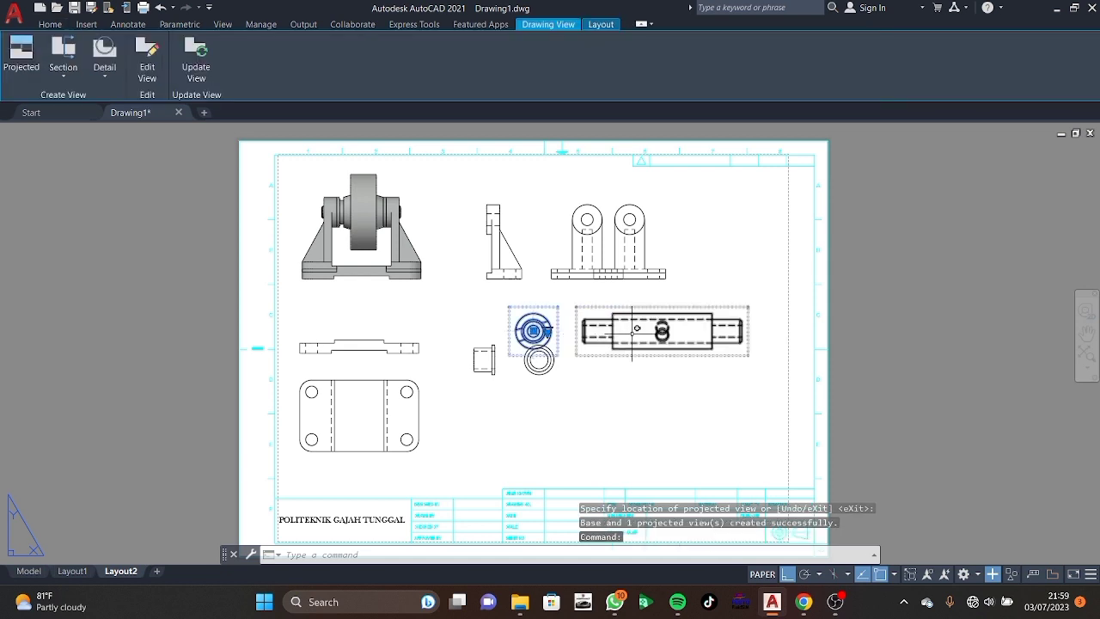
Scale the shaft views to 1:2 and arrange them side by side at the sheet's right.
{"action": "left_click", "coordinate": [676, 330]}
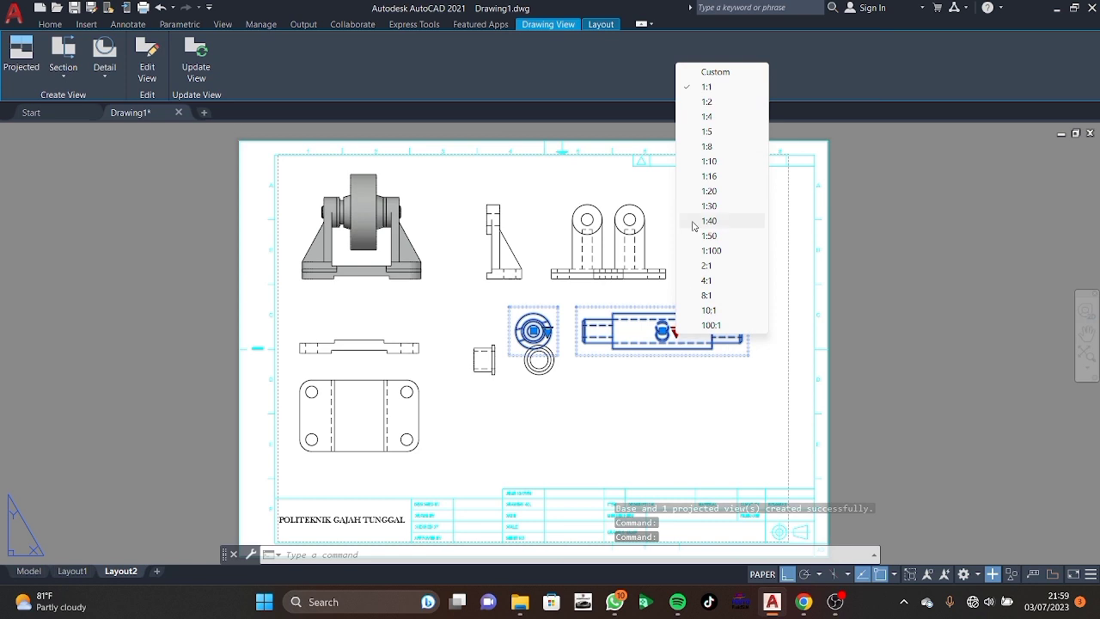
{"action": "left_click", "coordinate": [707, 101]}
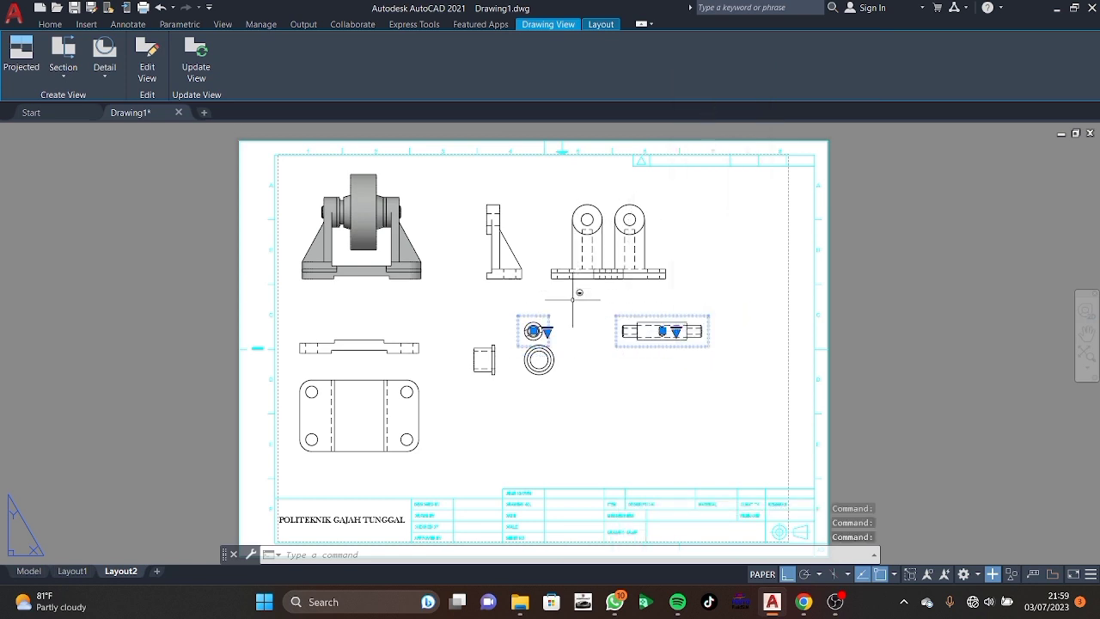
{"action": "left_click", "coordinate": [534, 330]}
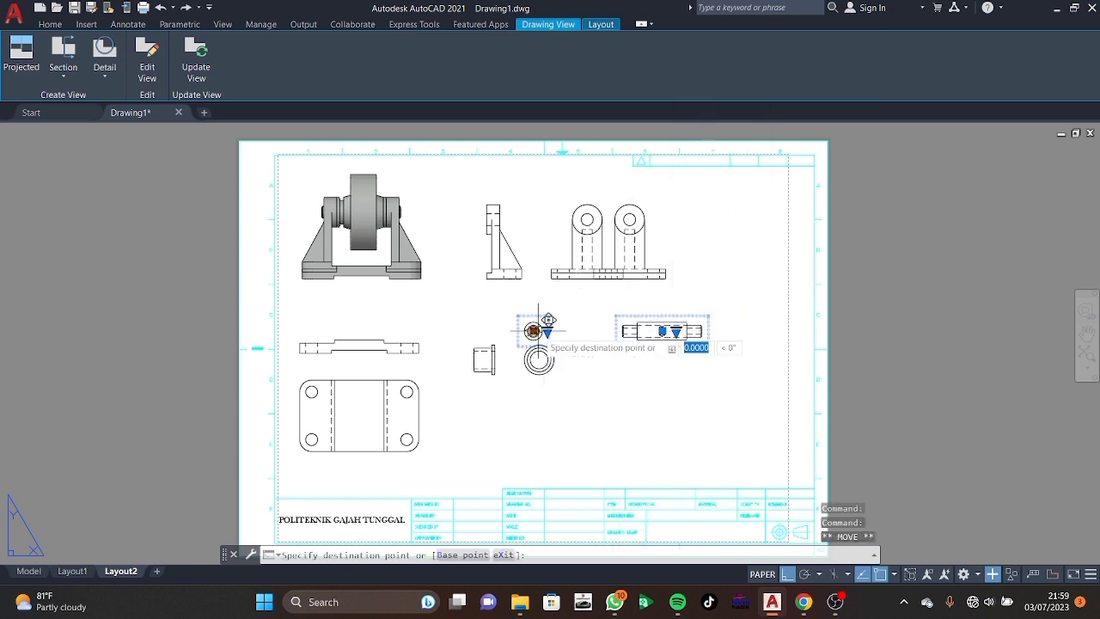
{"action": "left_click", "coordinate": [581, 330]}
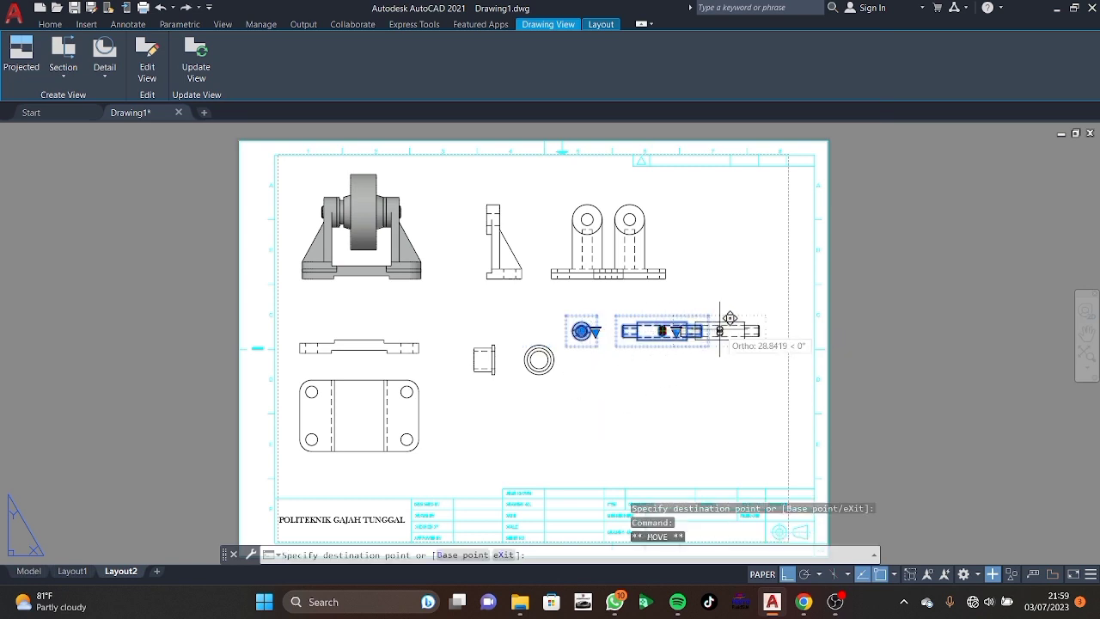
{"action": "left_click", "coordinate": [684, 330]}
{"action": "right_click", "coordinate": [582, 330]}
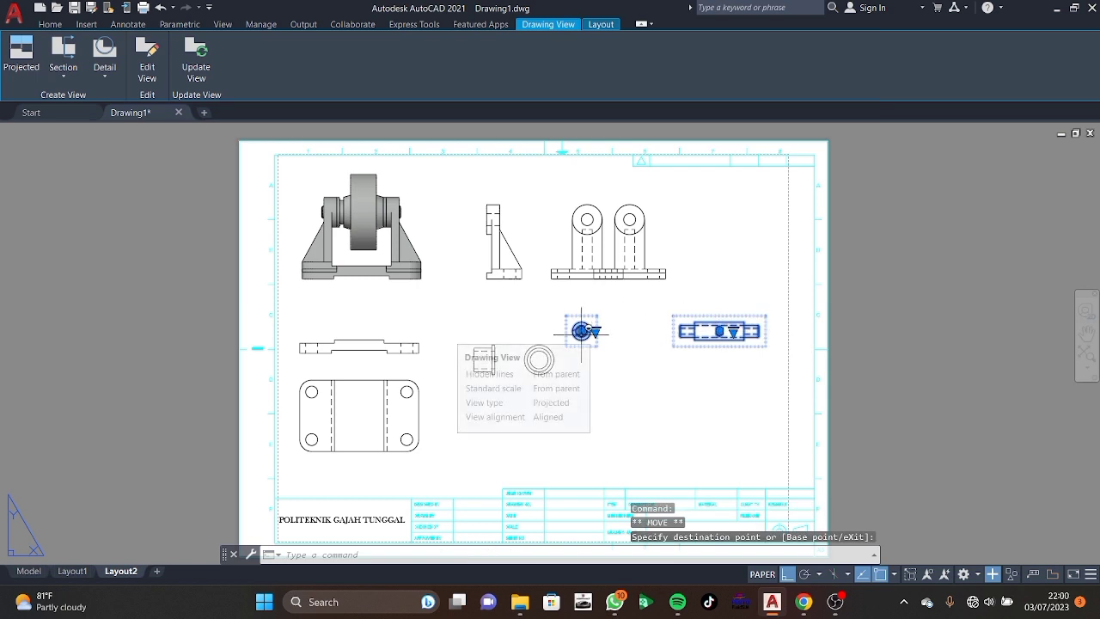
{"action": "left_click", "coordinate": [582, 330]}
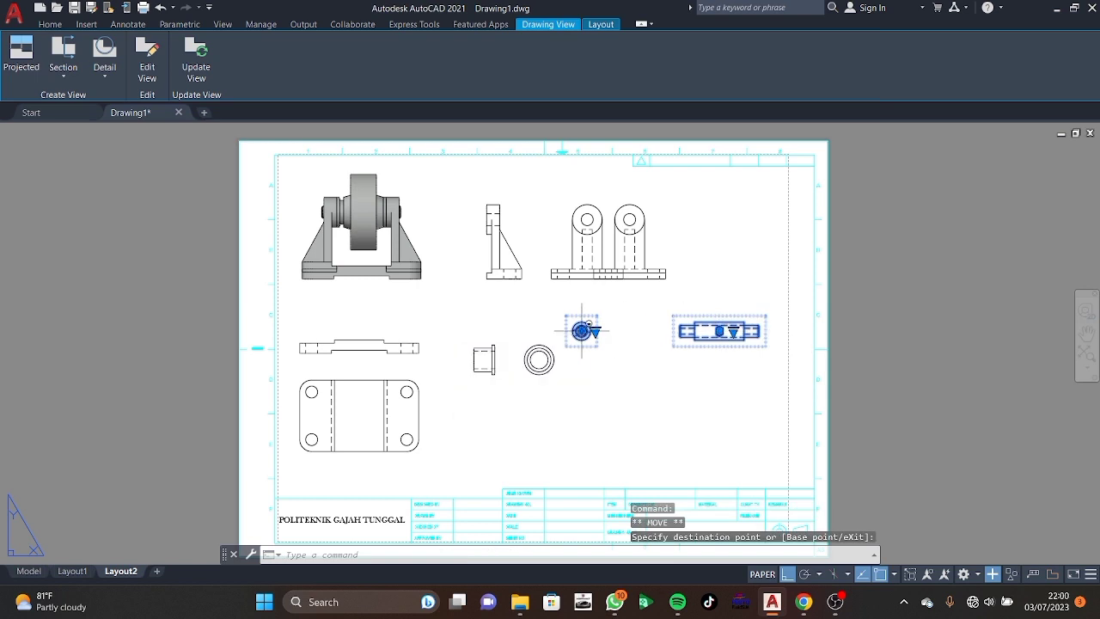
{"action": "left_click", "coordinate": [626, 330]}
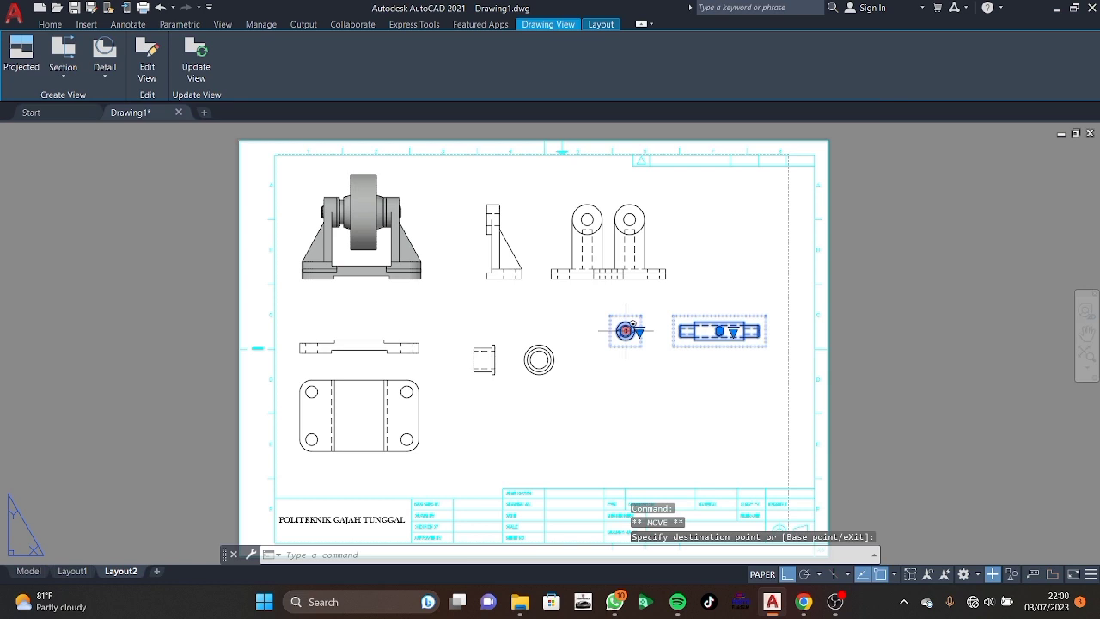
Delete only the duplicate bracket view, then return to model space.
{"action": "left_click", "coordinate": [646, 237]}
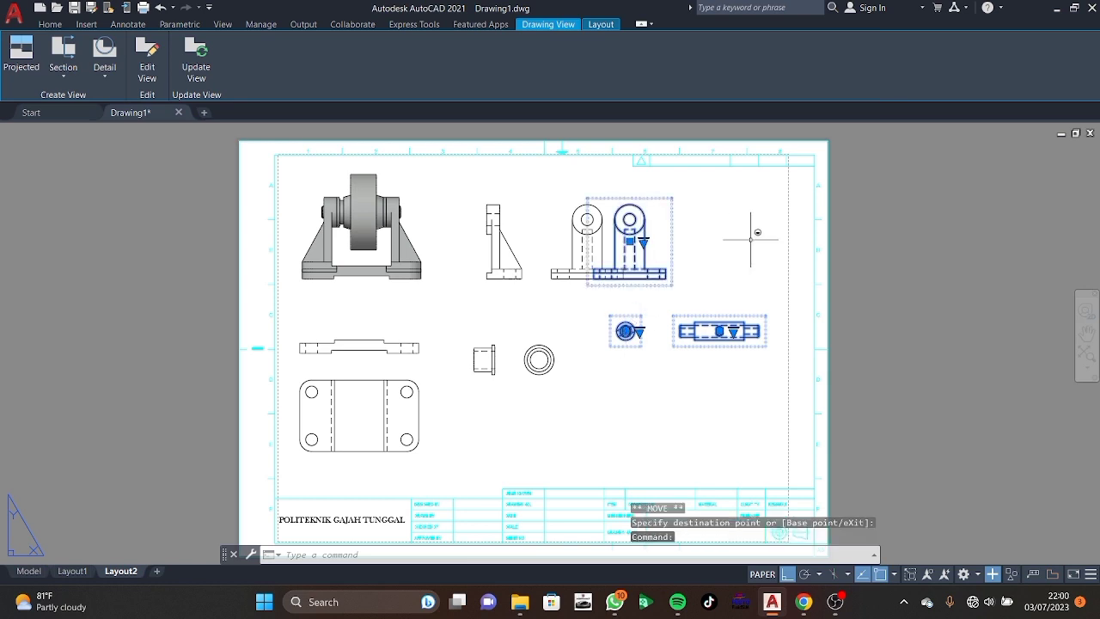
{"action": "key", "text": "Delete"}
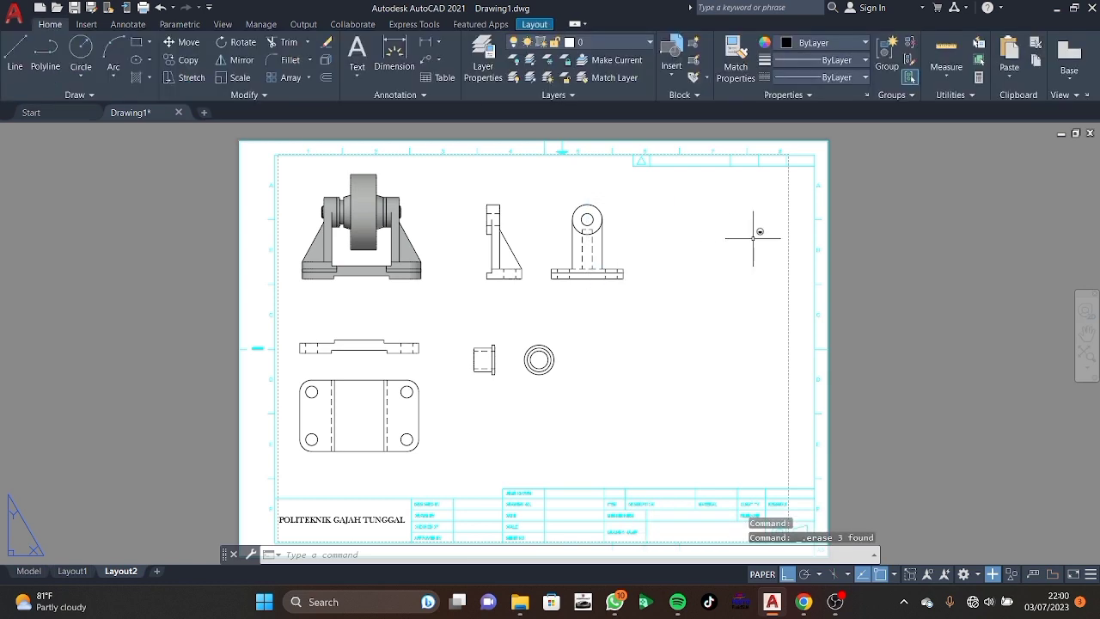
{"action": "key", "text": "ctrl+z"}
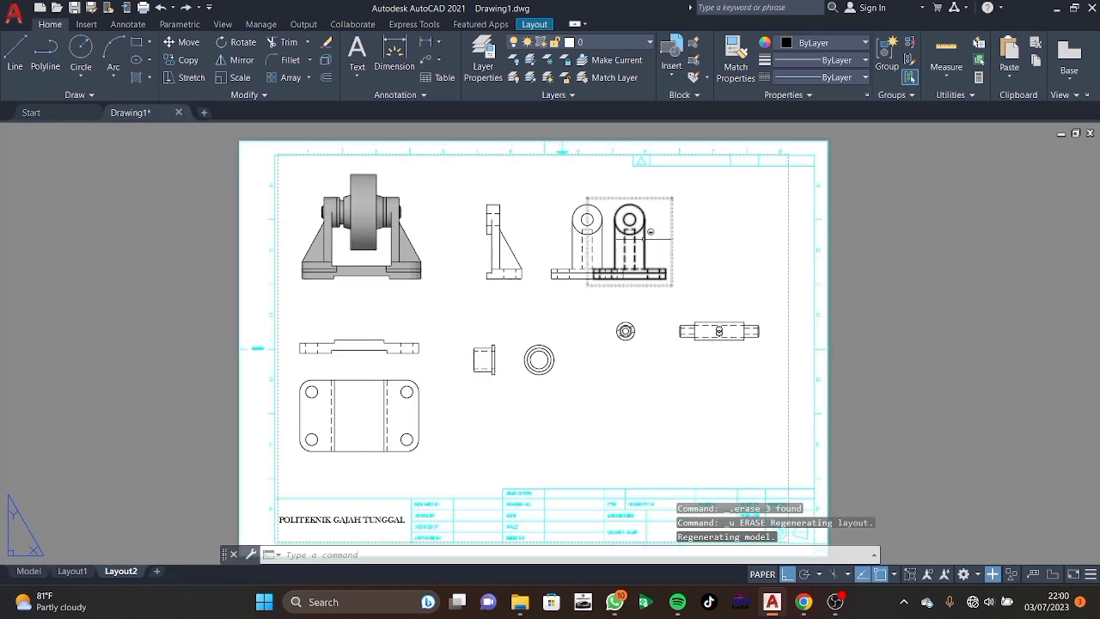
{"action": "left_click", "coordinate": [639, 240]}
{"action": "key", "text": "Delete"}
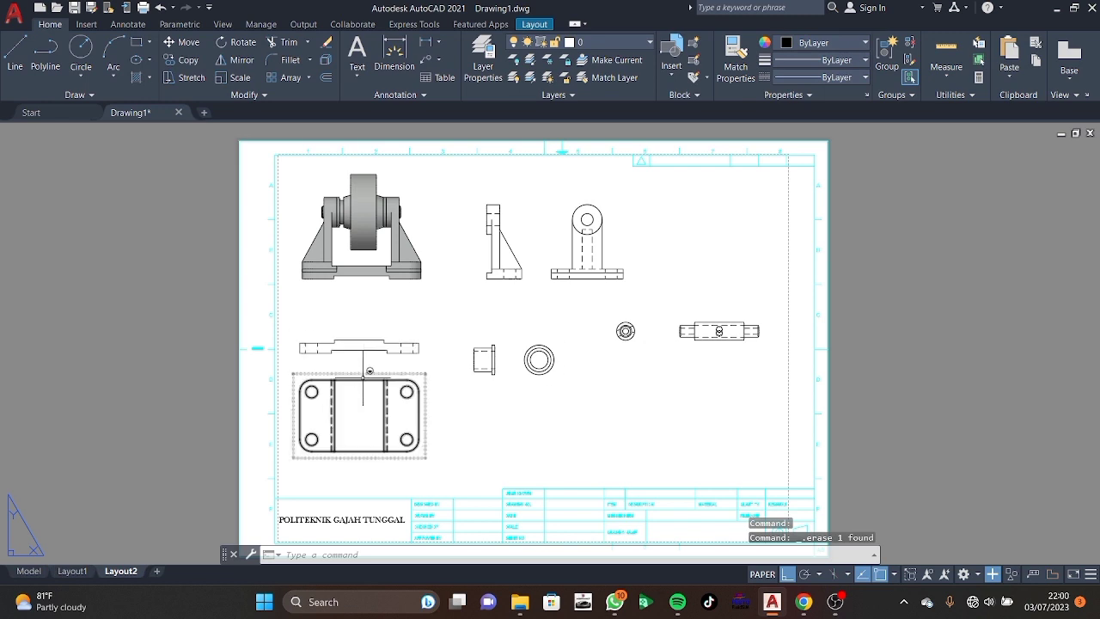
{"action": "left_click", "coordinate": [28, 570]}
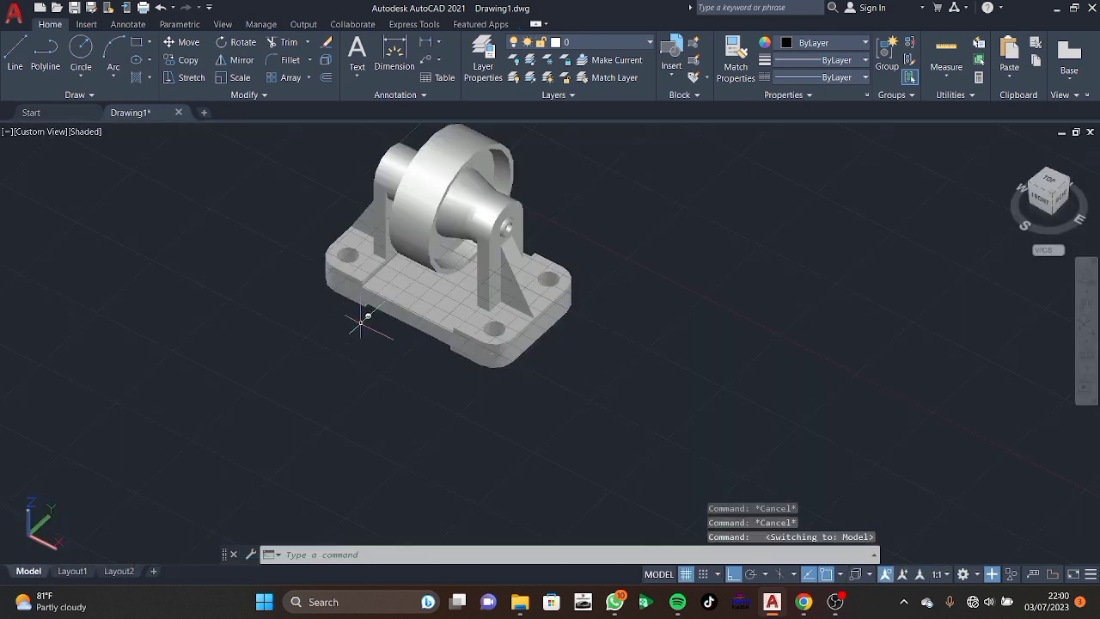
Create a base view of the wheel on Layout2 with a projected side view.
{"action": "left_click", "coordinate": [419, 225]}
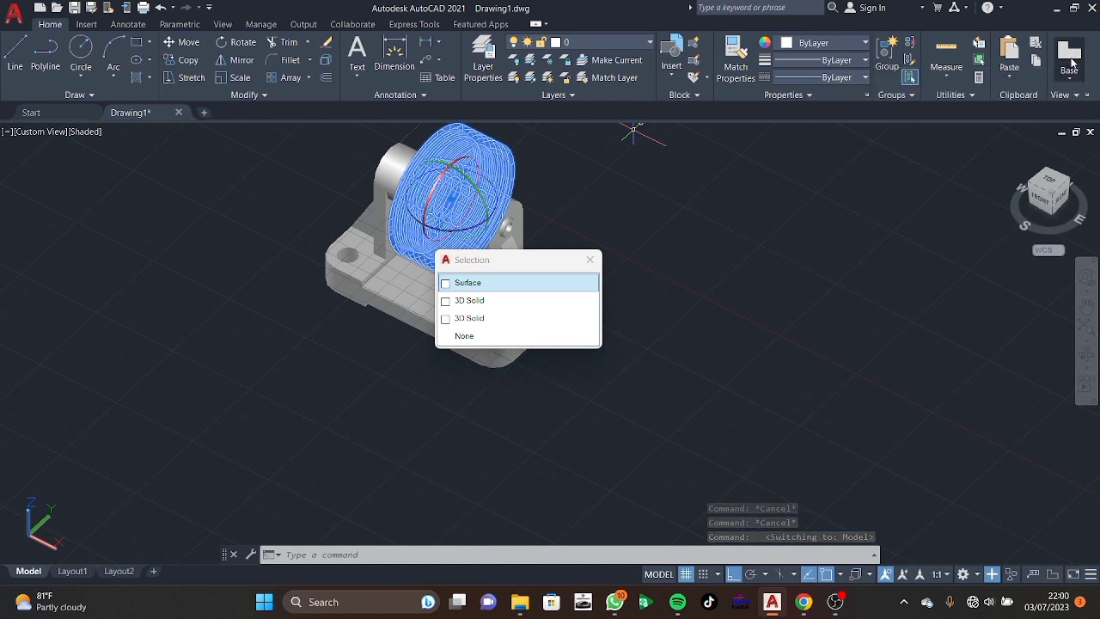
{"action": "left_click", "coordinate": [1071, 60]}
{"action": "left_click", "coordinate": [1034, 101]}
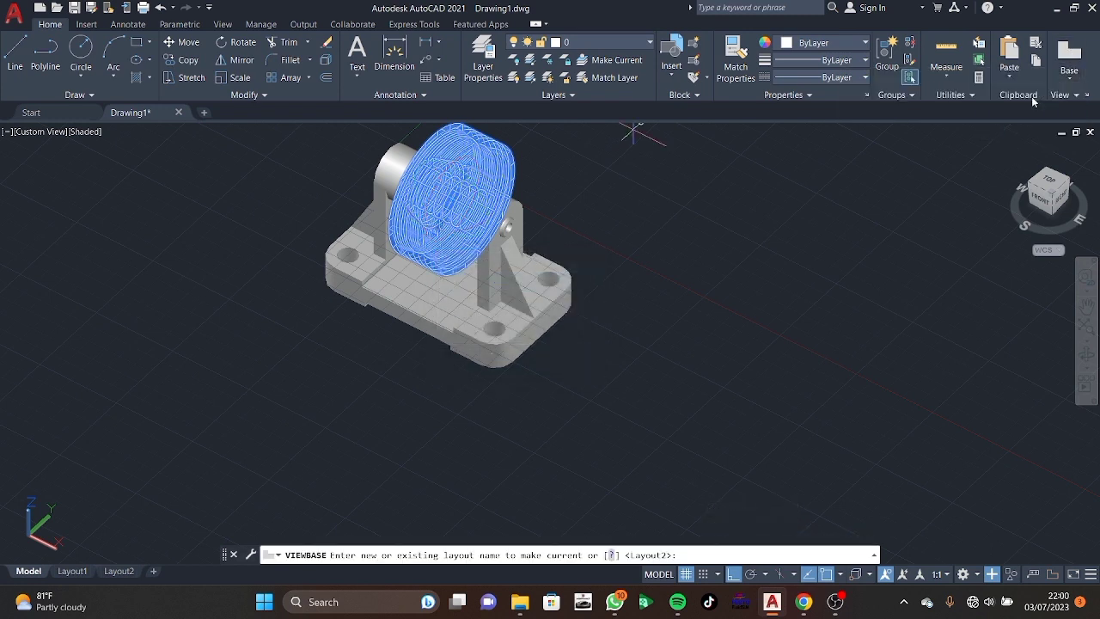
{"action": "key", "text": "Return"}
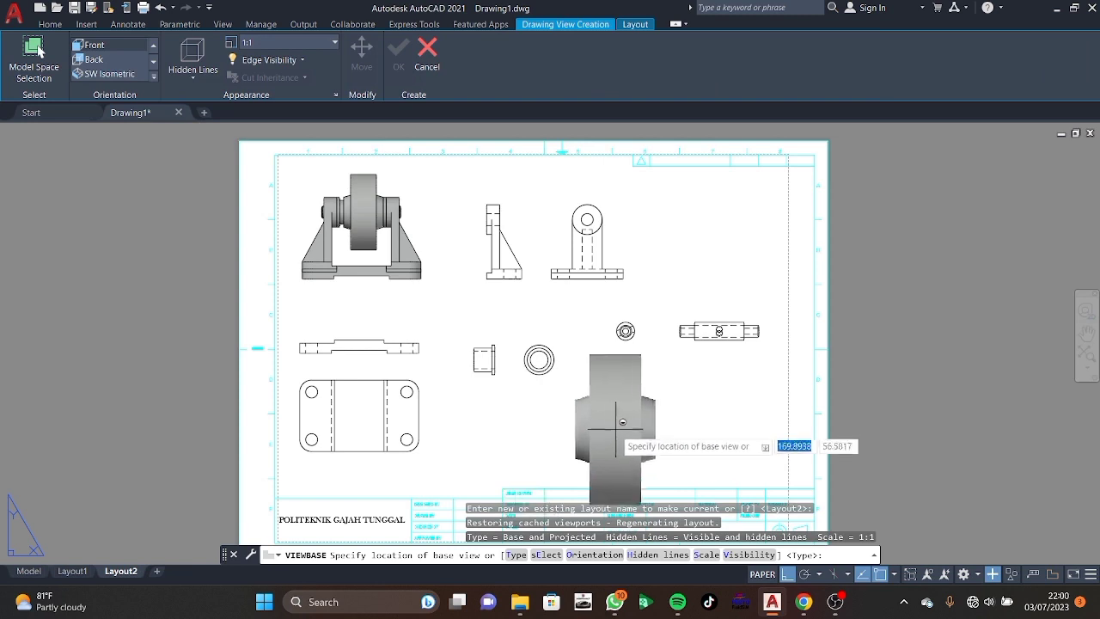
{"action": "left_click", "coordinate": [614, 425]}
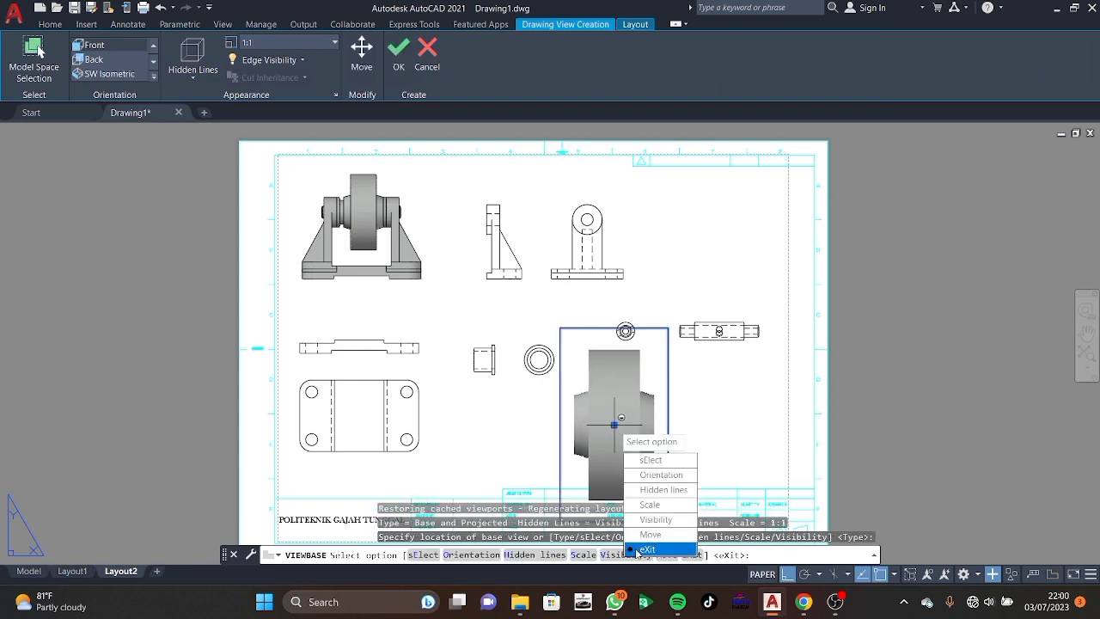
{"action": "left_click", "coordinate": [646, 549]}
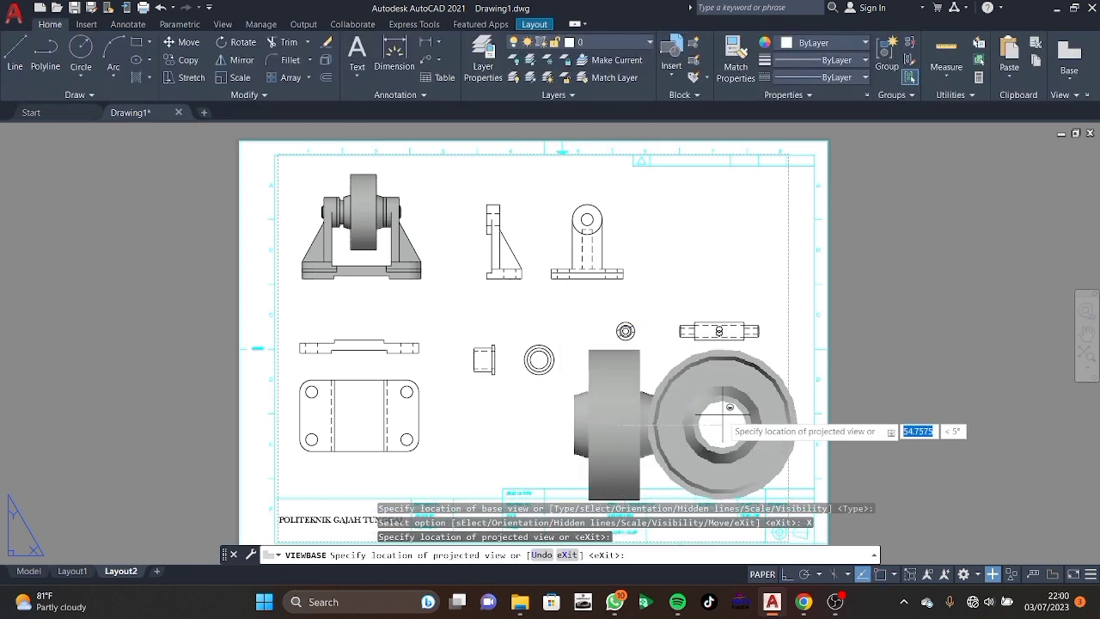
{"action": "left_click", "coordinate": [721, 413]}
{"action": "key", "text": "Return"}
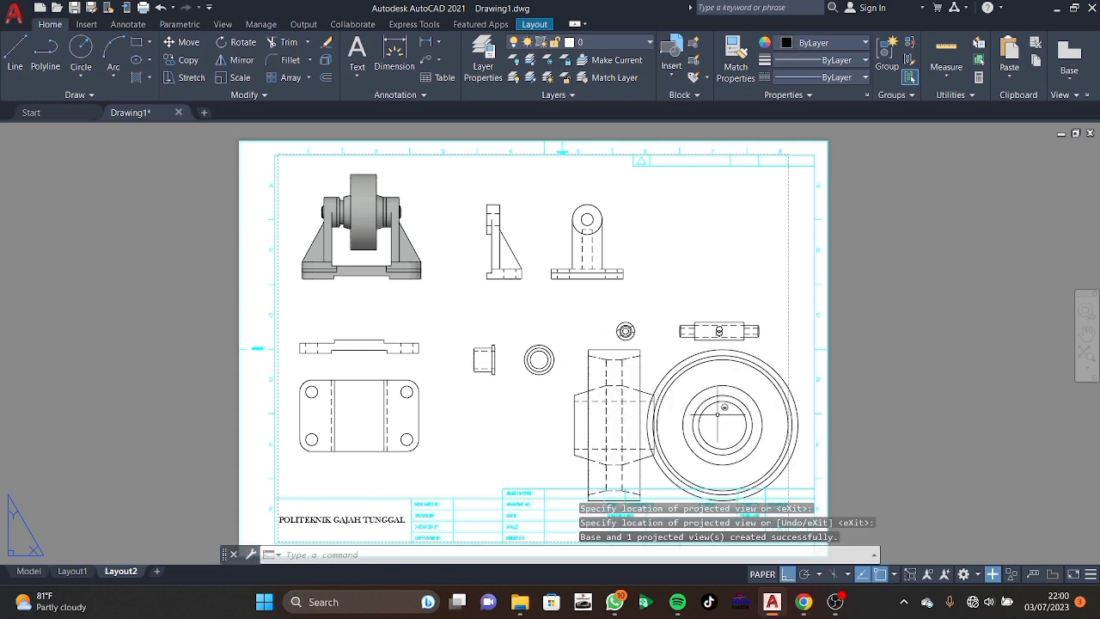
Rescale the wheel's circular and side views to 1:2.
{"action": "left_click", "coordinate": [703, 407]}
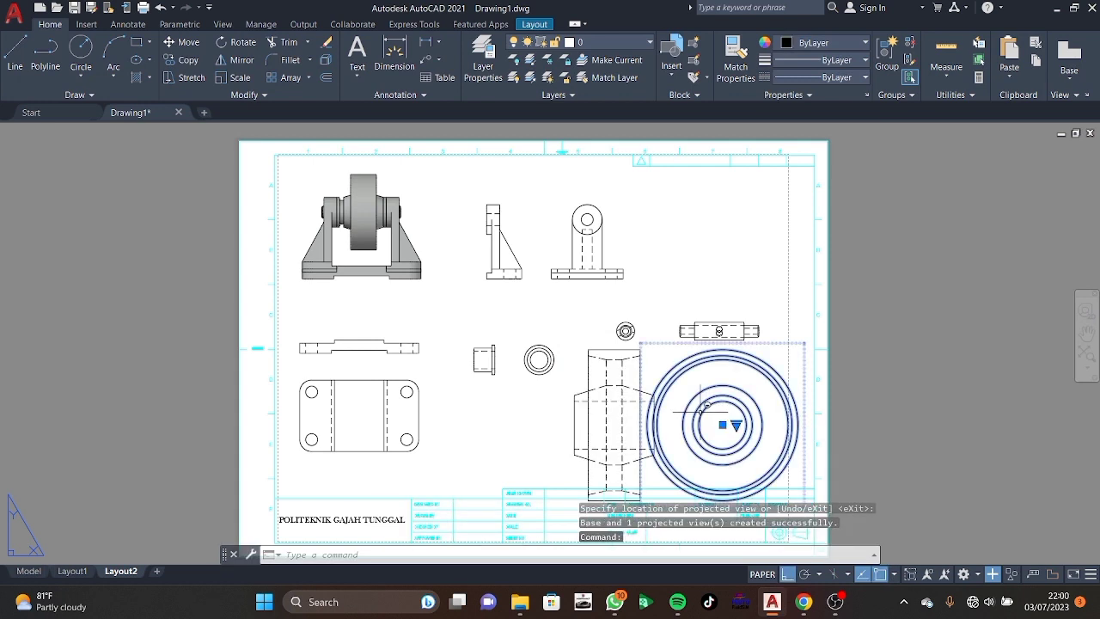
{"action": "left_click", "coordinate": [625, 415]}
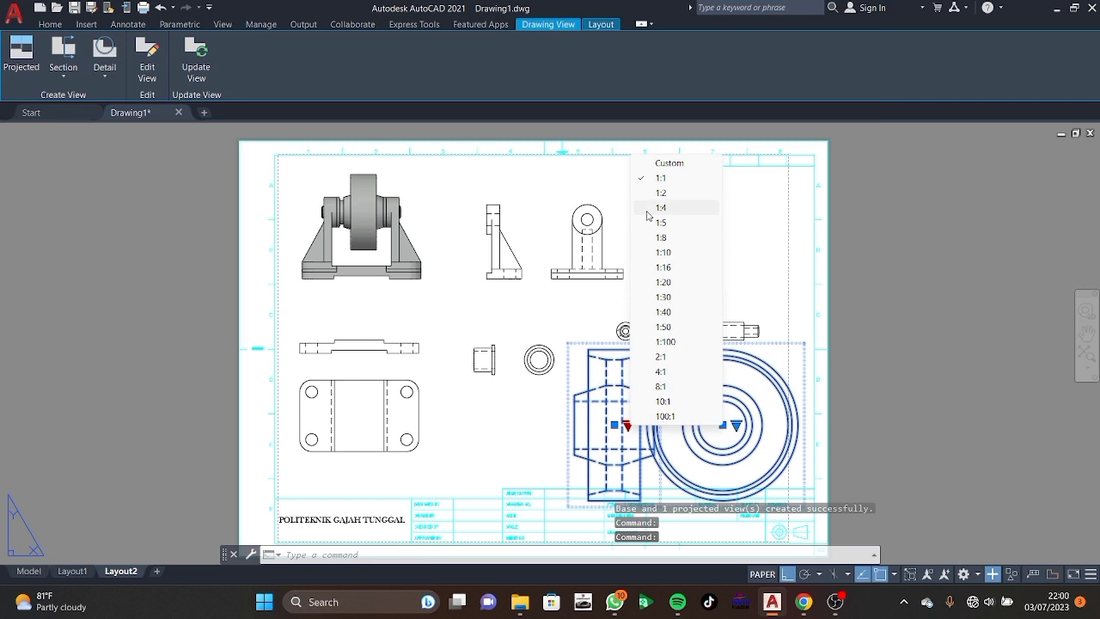
{"action": "left_click", "coordinate": [646, 195]}
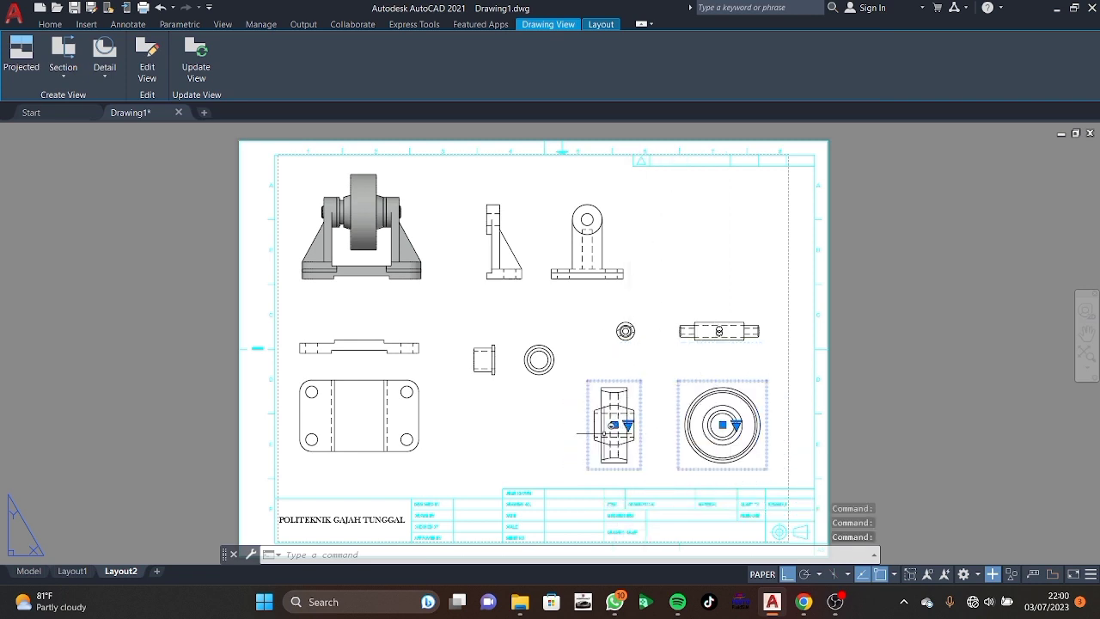
{"action": "key", "text": "Escape"}
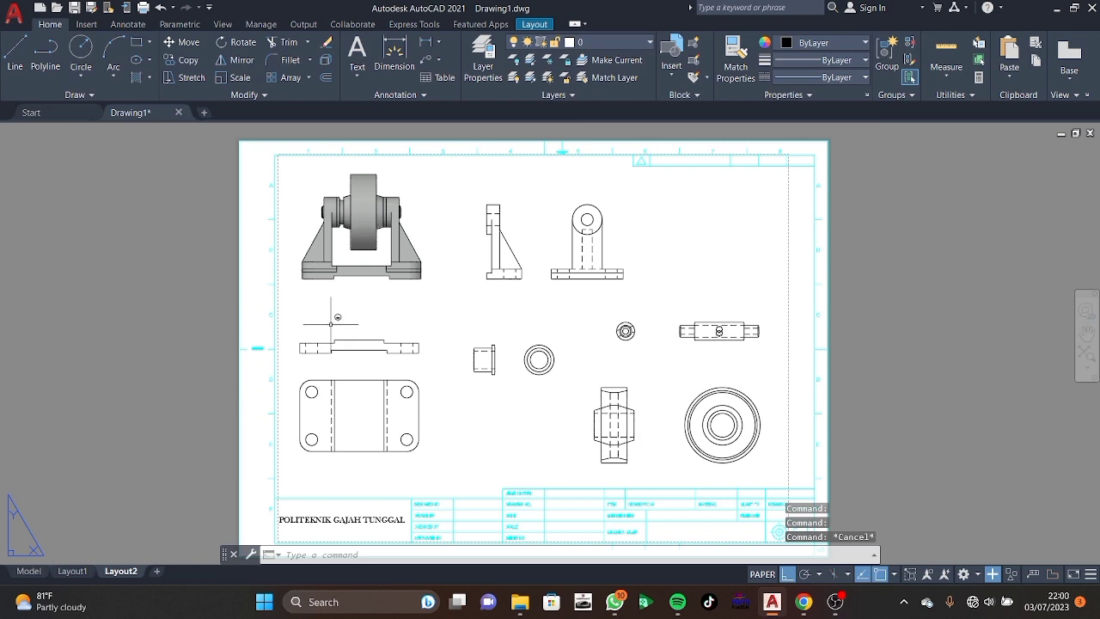
{"action": "left_click", "coordinate": [368, 220]}
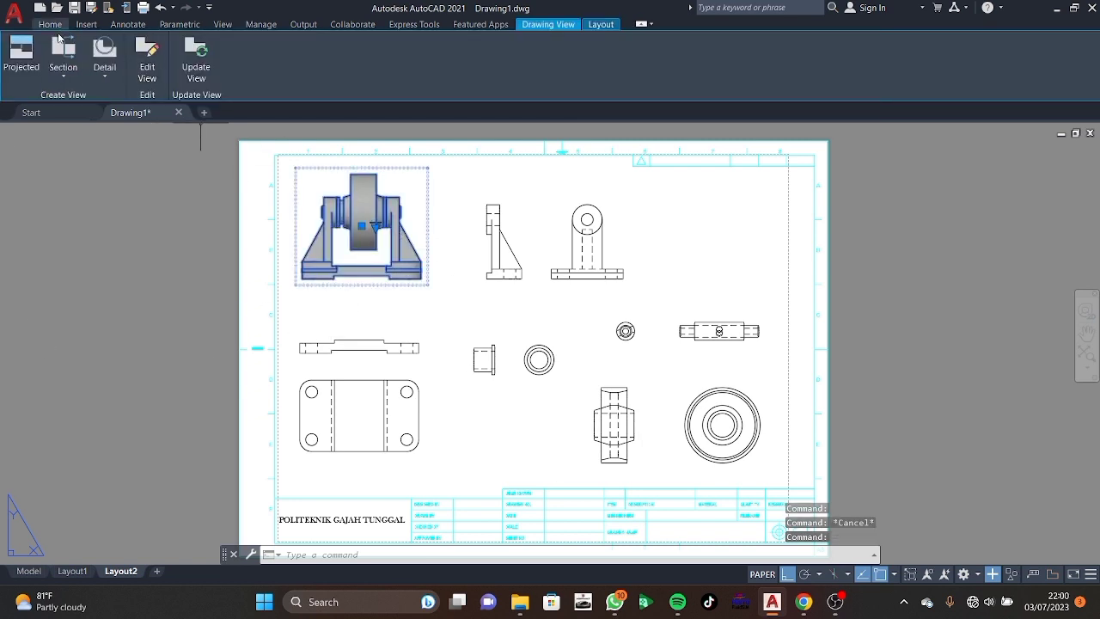
Project an isometric view from the assembly's front view, then delete the front view.
{"action": "left_click", "coordinate": [21, 51]}
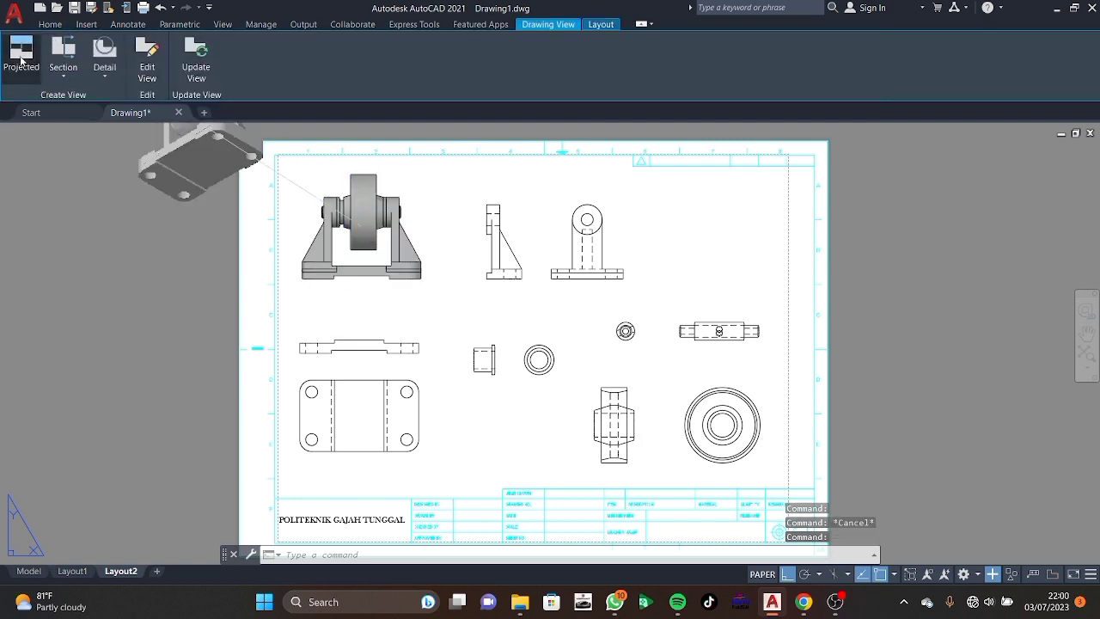
{"action": "left_click", "coordinate": [469, 313]}
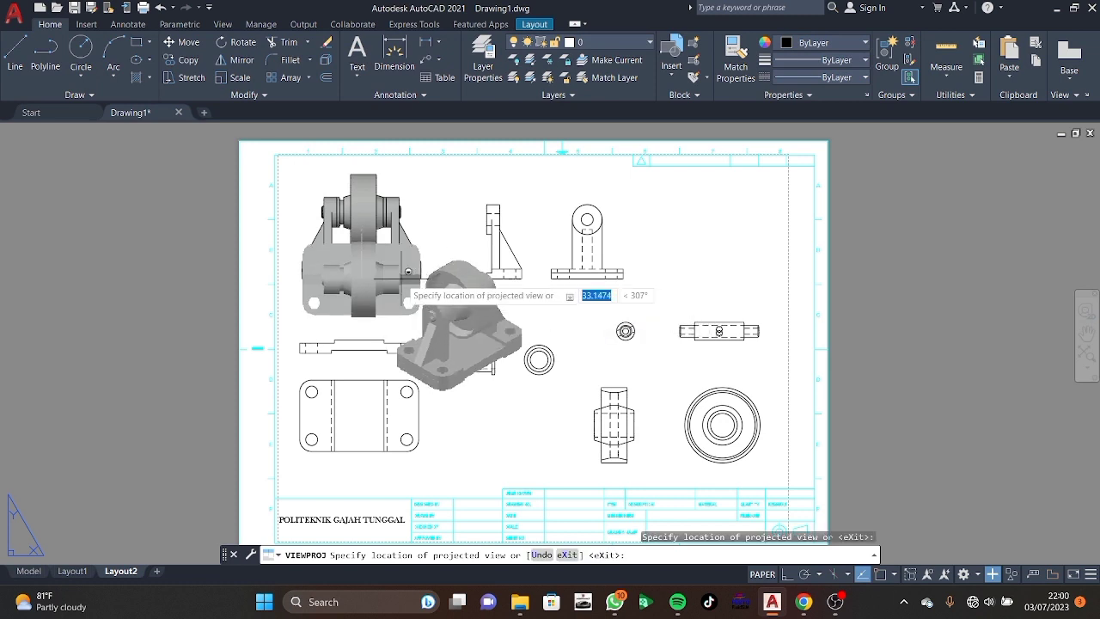
{"action": "key", "text": "Return"}
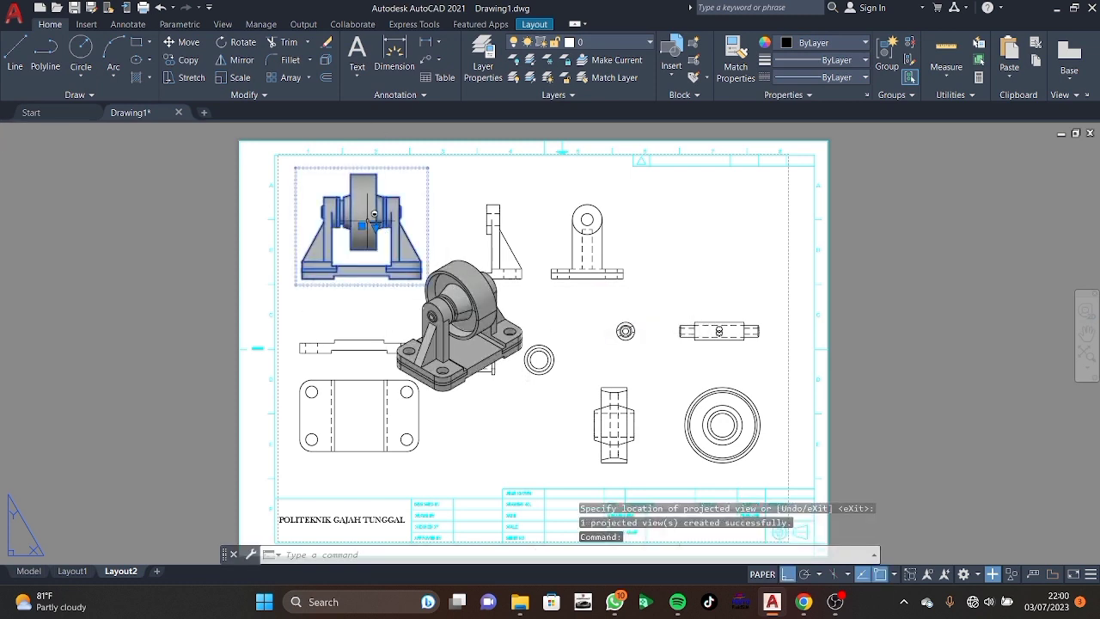
{"action": "key", "text": "Delete"}
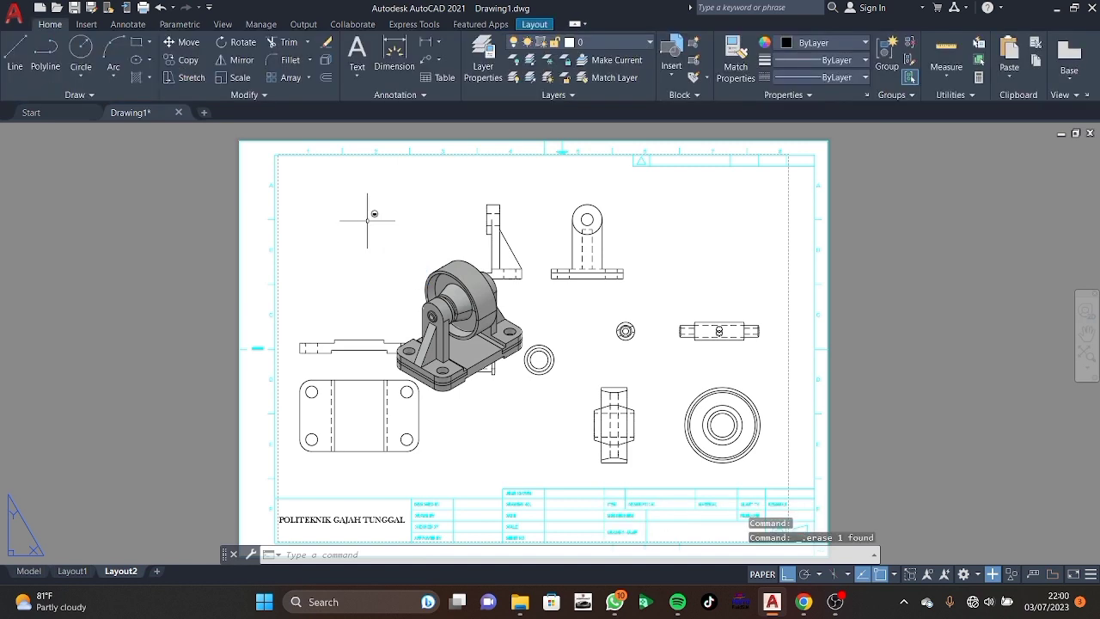
Move the isometric assembly view to the sheet's top-left corner.
{"action": "left_click", "coordinate": [474, 333]}
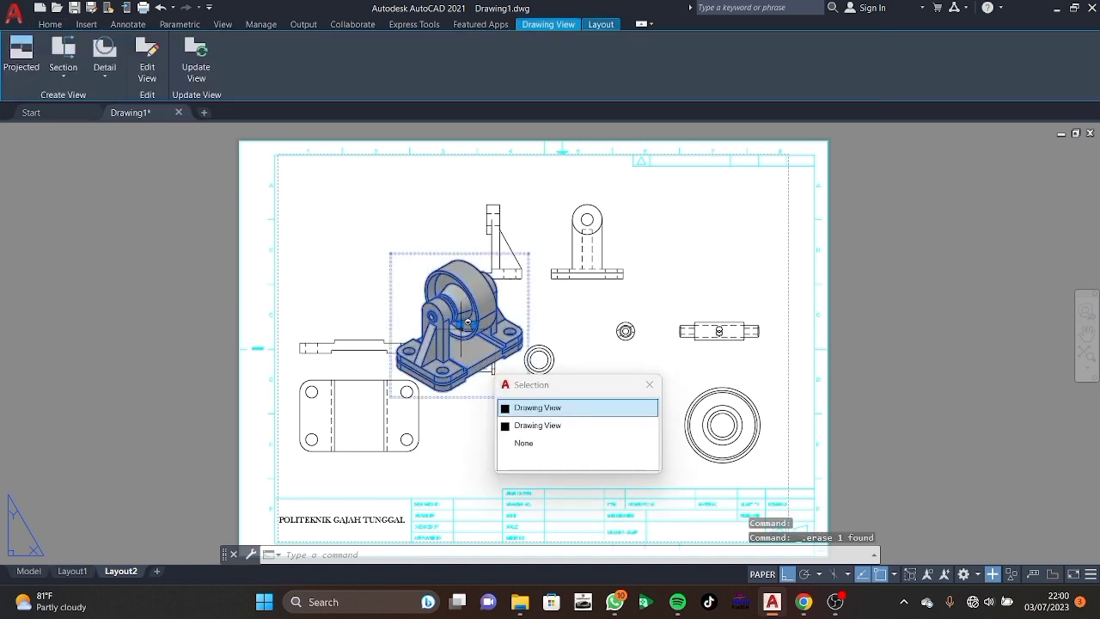
{"action": "left_click", "coordinate": [462, 323]}
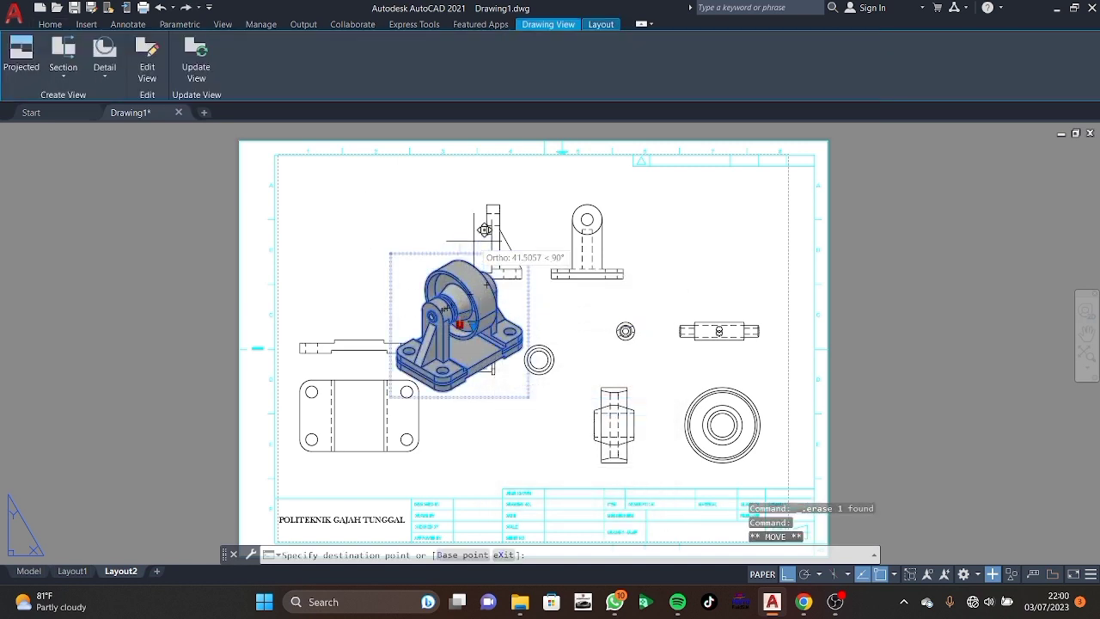
{"action": "left_click", "coordinate": [481, 238]}
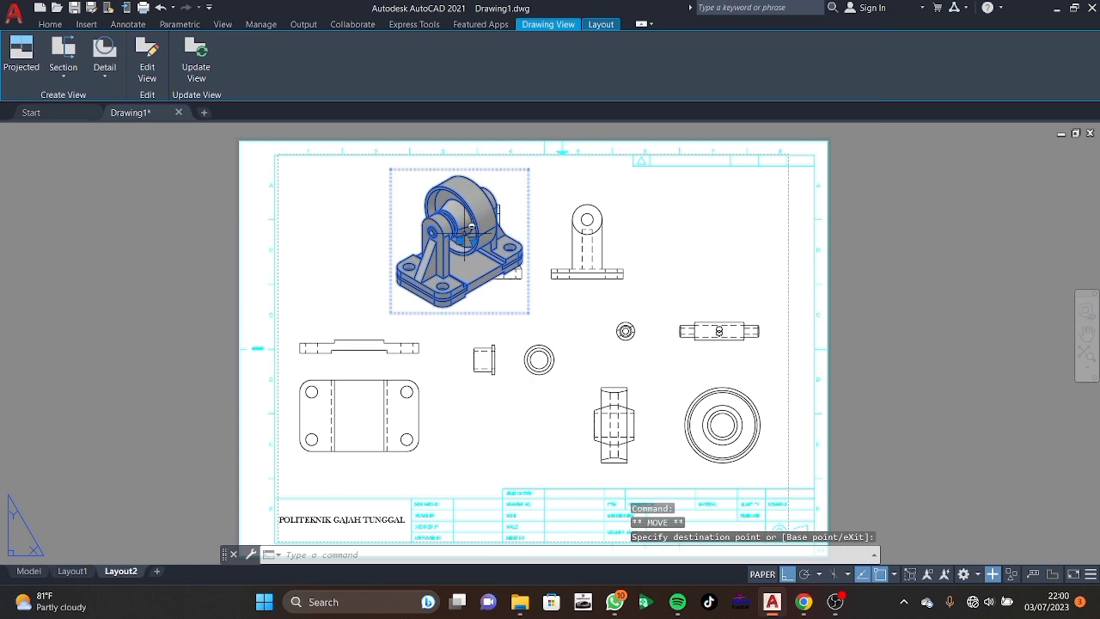
{"action": "left_click", "coordinate": [385, 230]}
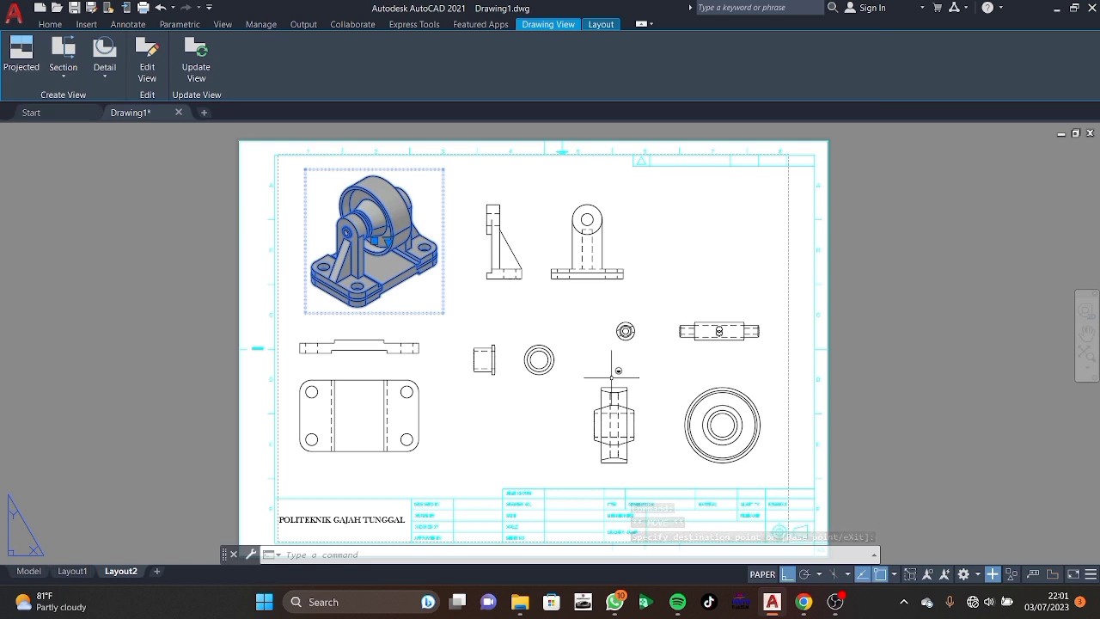
{"action": "key", "text": "Escape"}
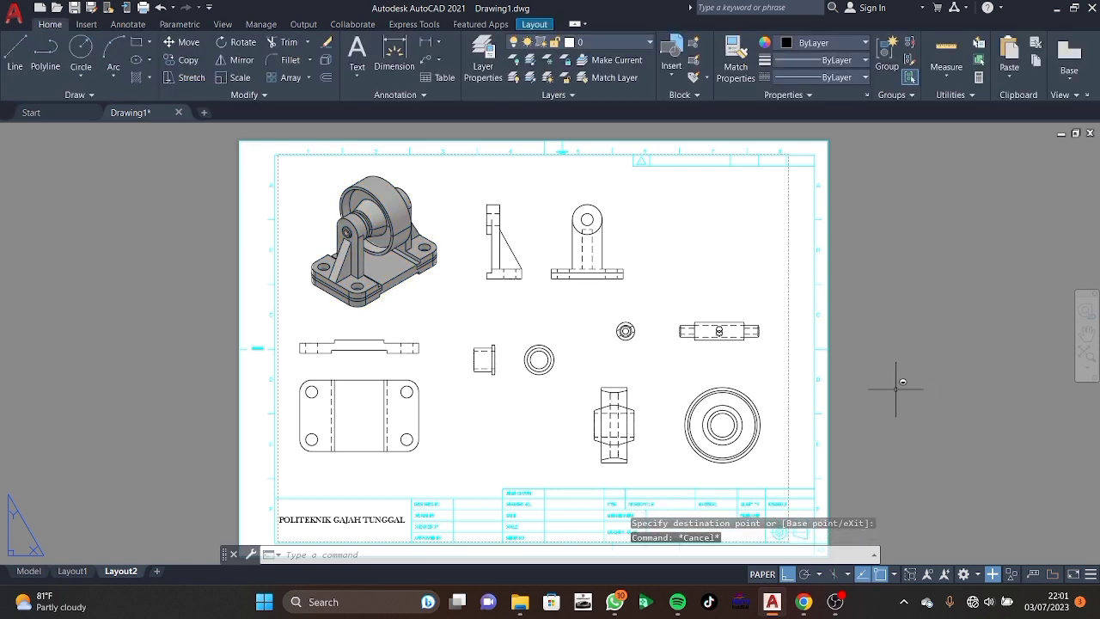
Start DIM and dimension the base plate profile's 120 overall length above it.
{"action": "type", "text": "dim"}
{"action": "key", "text": "Return"}
{"action": "scroll", "coordinate": [650, 304], "scroll_direction": "up", "scroll_amount": 1}
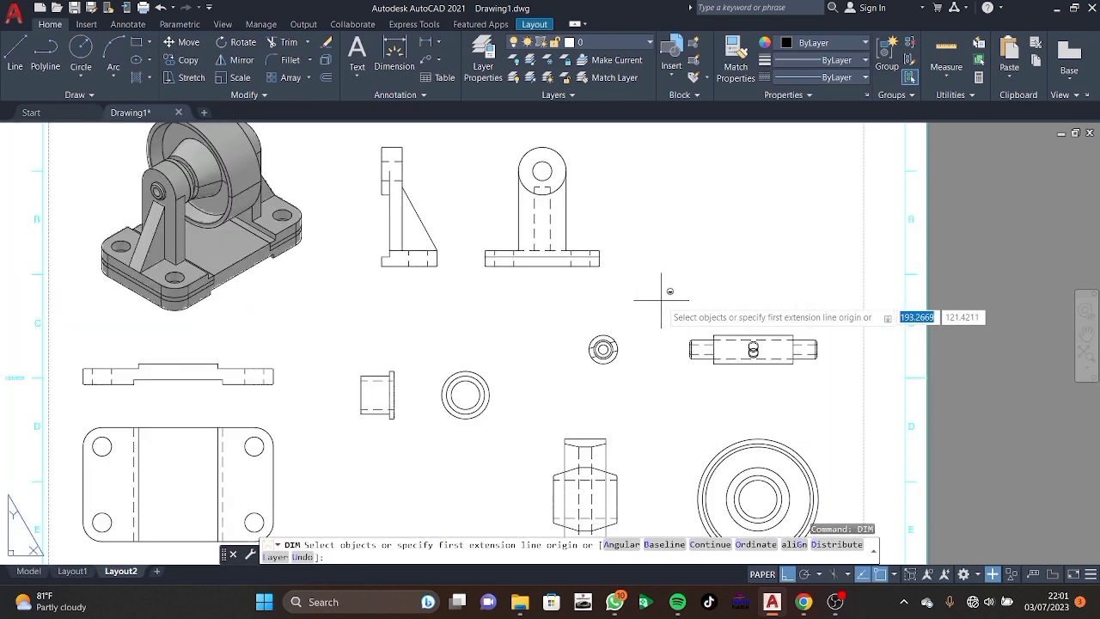
{"action": "scroll", "coordinate": [447, 412], "scroll_direction": "up", "scroll_amount": 1}
{"action": "middle_click_drag", "start_coordinate": [447, 417], "coordinate": [550, 358]}
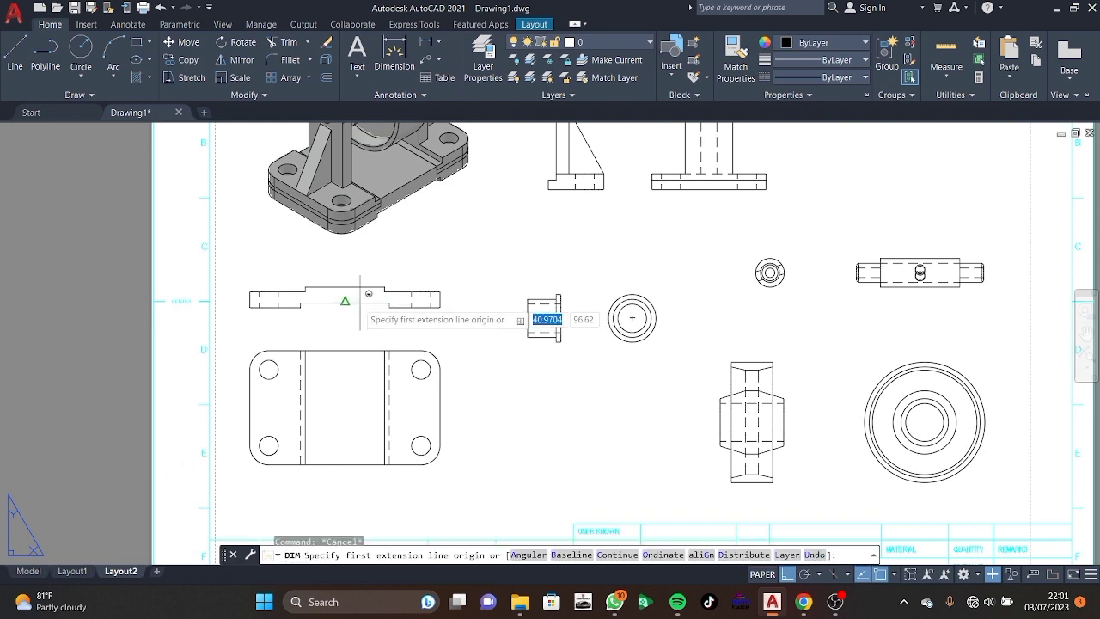
{"action": "left_click", "coordinate": [249, 292]}
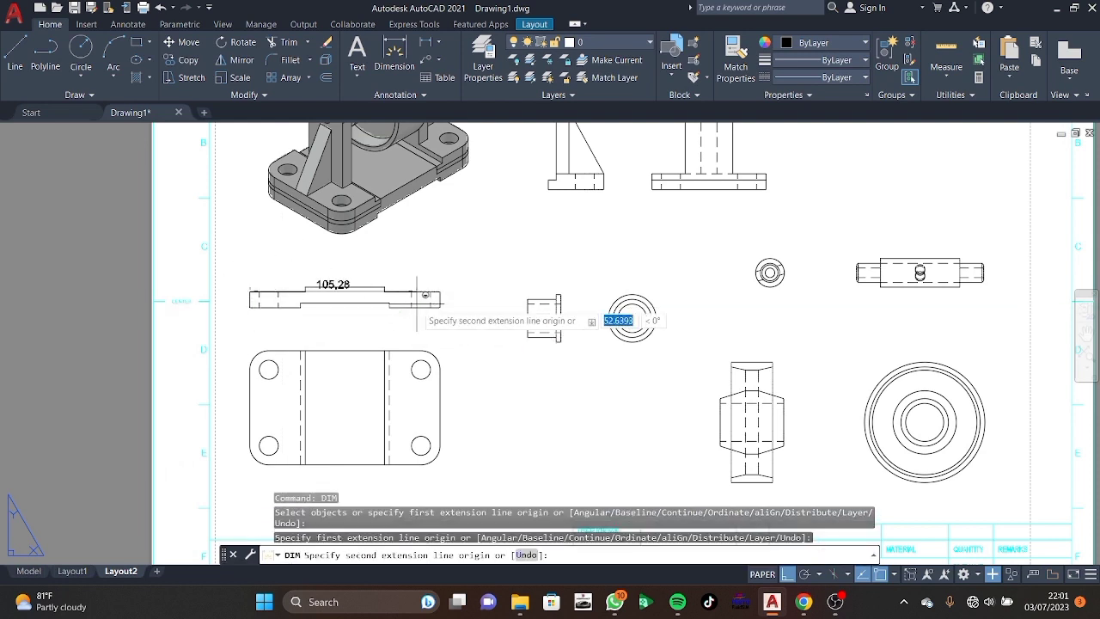
{"action": "left_click", "coordinate": [440, 292]}
{"action": "left_click", "coordinate": [439, 272]}
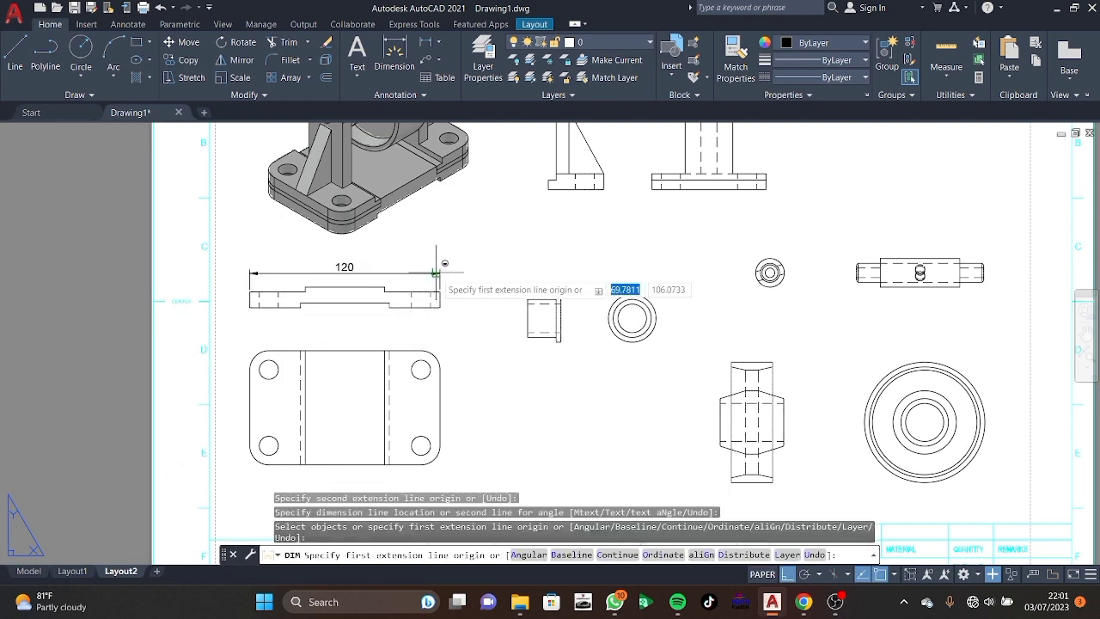
Add the Ø12 hole diameter and R12 corner radius on the plate view.
{"action": "scroll", "coordinate": [421, 362], "scroll_direction": "up", "scroll_amount": 3}
{"action": "left_click", "coordinate": [421, 373]}
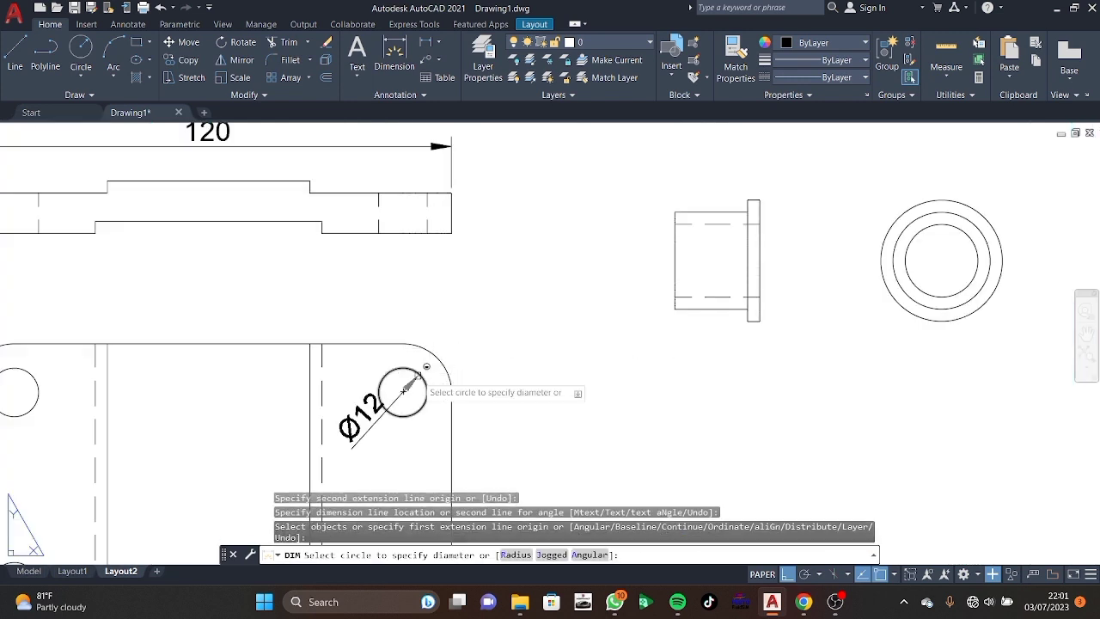
{"action": "left_click", "coordinate": [474, 336]}
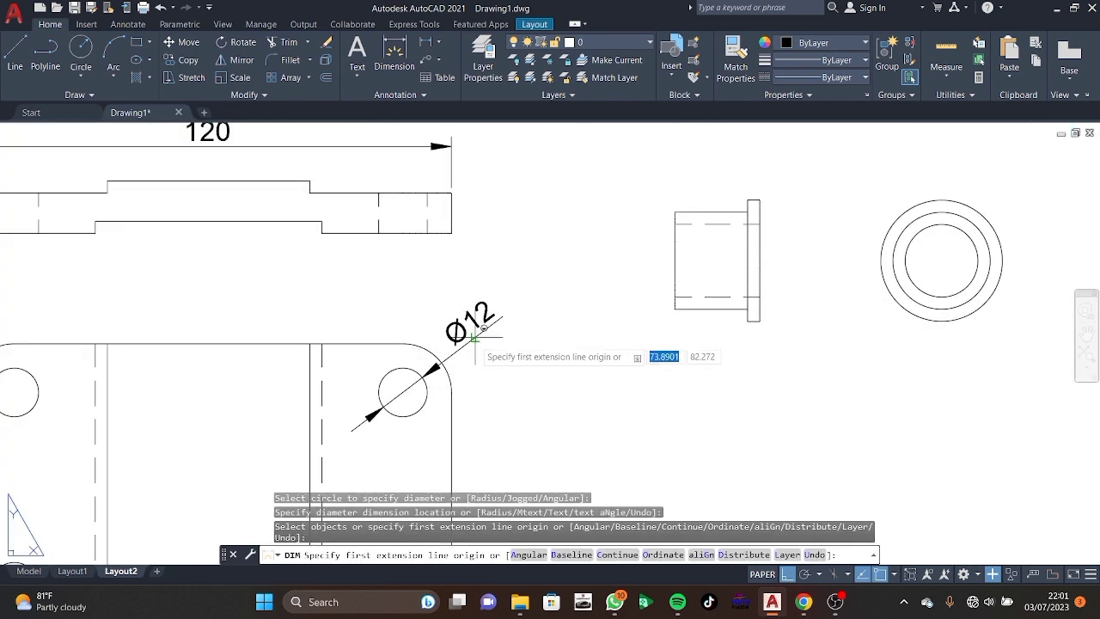
{"action": "scroll", "coordinate": [440, 348], "scroll_direction": "up", "scroll_amount": 4}
{"action": "left_click", "coordinate": [422, 339]}
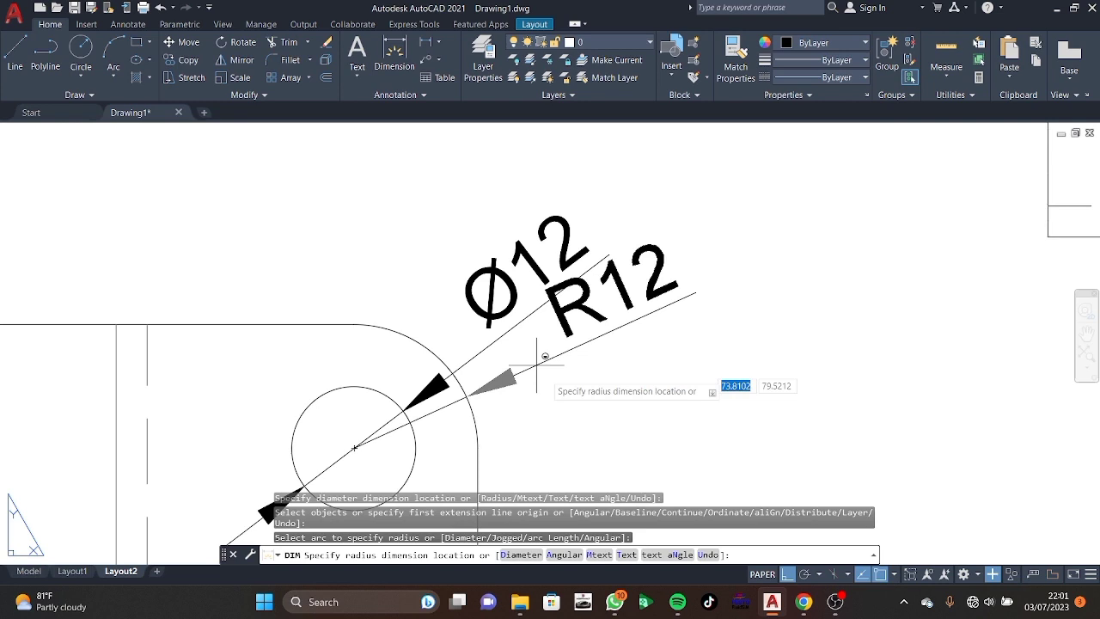
{"action": "left_click", "coordinate": [595, 410]}
Add the plate's 72 height on the left and 50 central width below.
{"action": "middle_click_drag", "start_coordinate": [629, 353], "coordinate": [778, 250]}
{"action": "scroll", "coordinate": [779, 250], "scroll_direction": "down", "scroll_amount": 4}
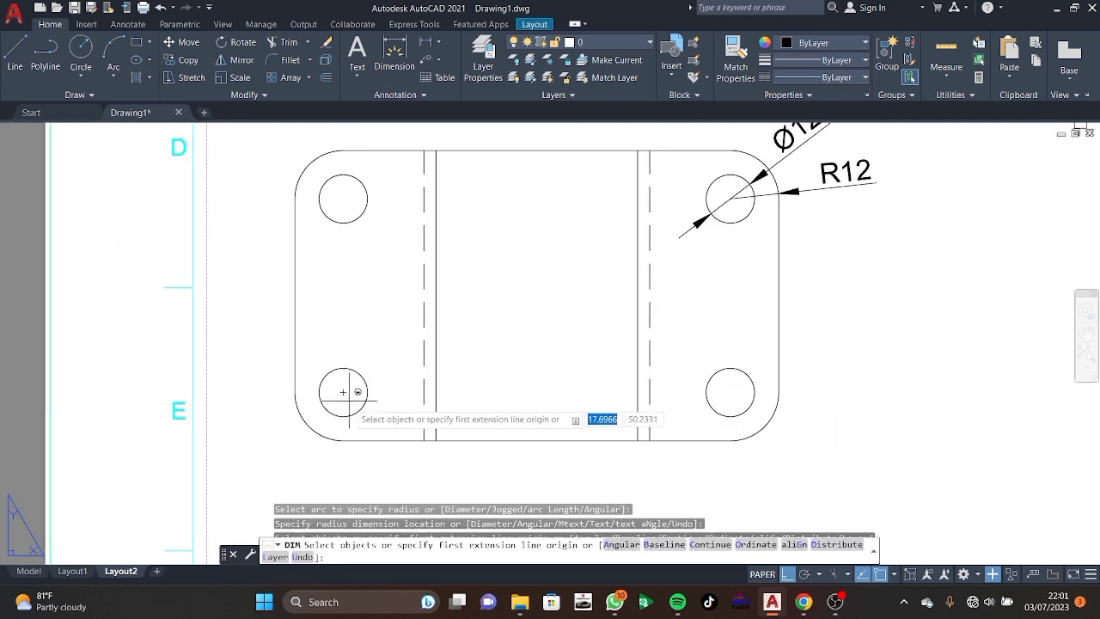
{"action": "left_click", "coordinate": [343, 440]}
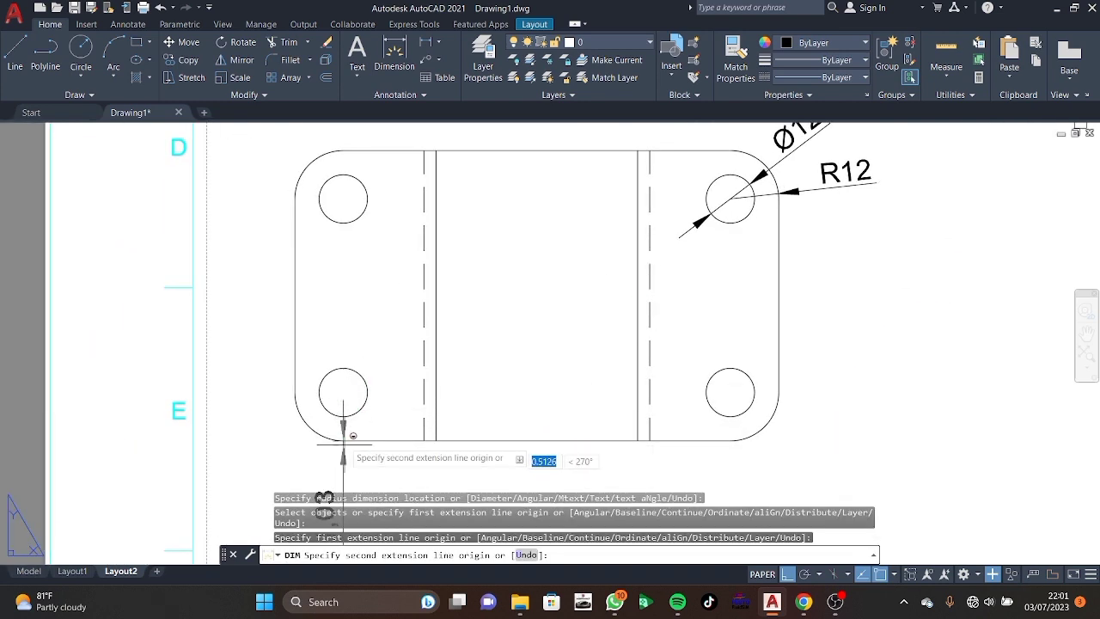
{"action": "left_click", "coordinate": [343, 150]}
{"action": "left_click", "coordinate": [254, 154]}
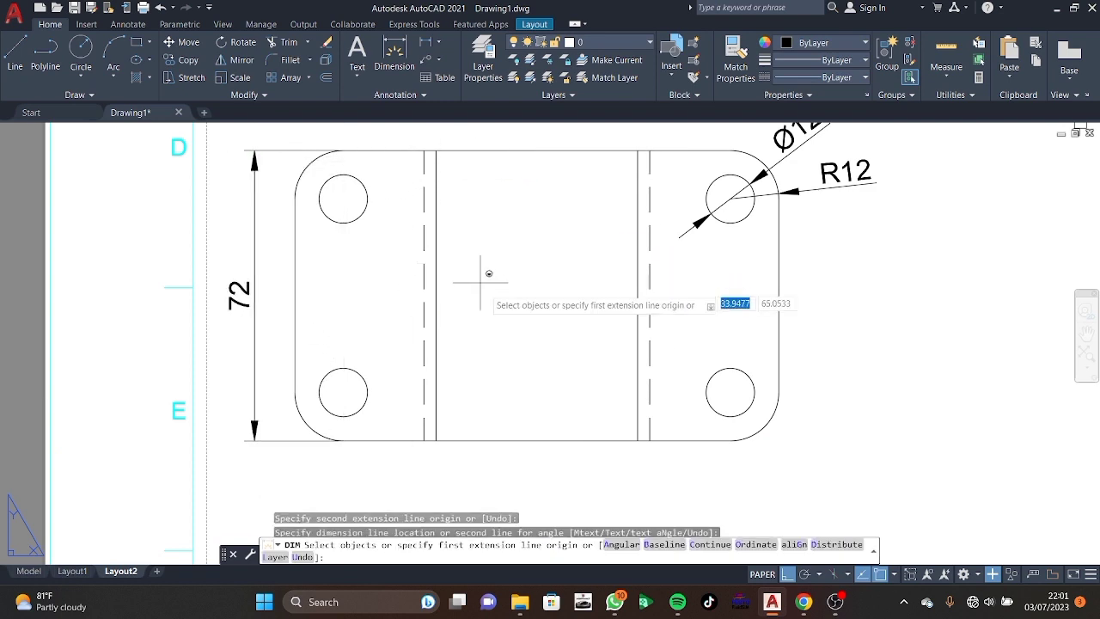
{"action": "left_click", "coordinate": [435, 440]}
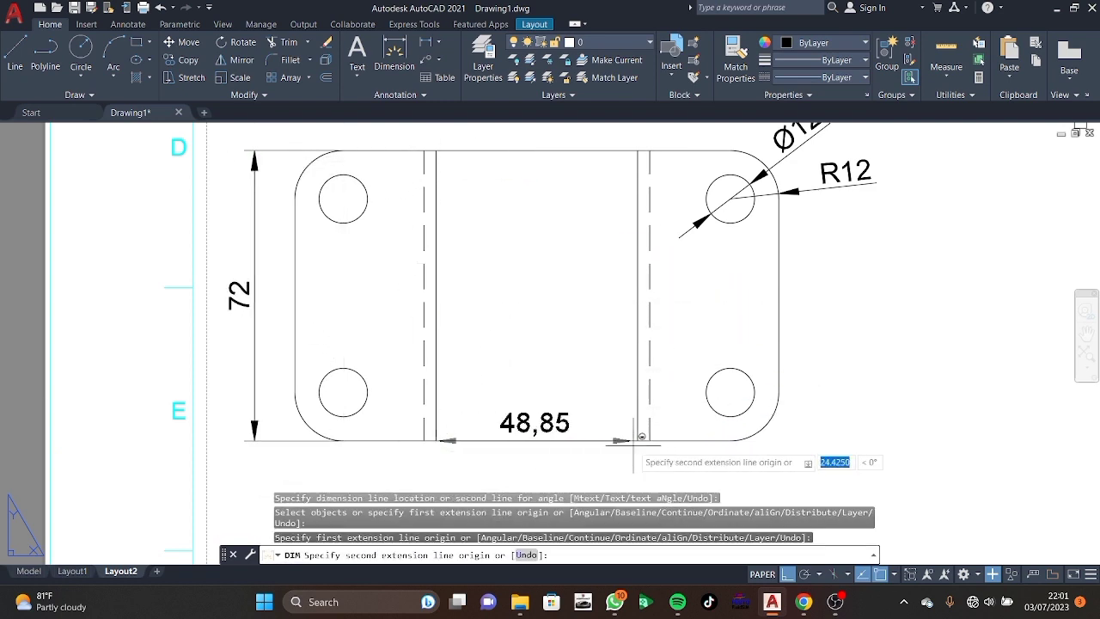
{"action": "left_click", "coordinate": [638, 440]}
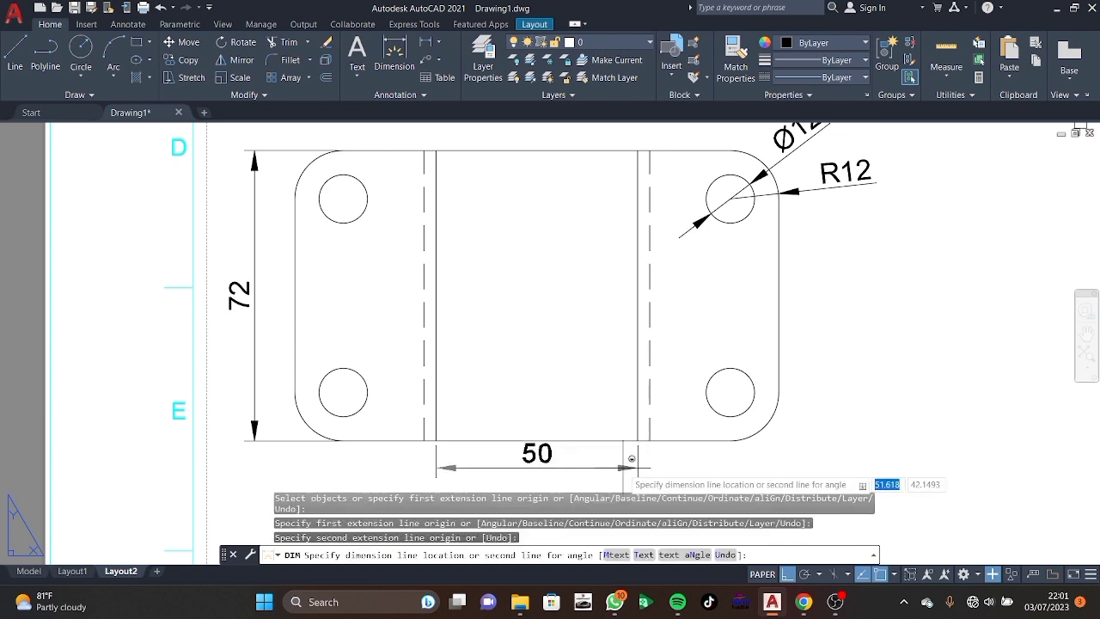
{"action": "left_click", "coordinate": [632, 470]}
Add the vertical 3 step dimension on the plate profile.
{"action": "scroll", "coordinate": [662, 395], "scroll_direction": "down", "scroll_amount": 3}
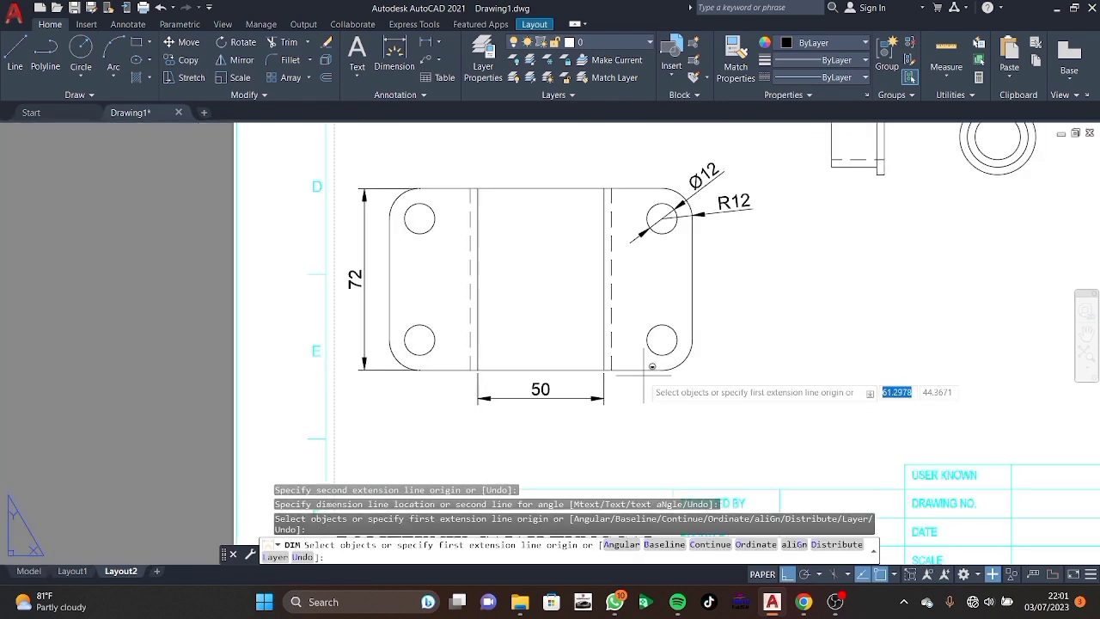
{"action": "middle_click_drag", "start_coordinate": [620, 129], "coordinate": [604, 281]}
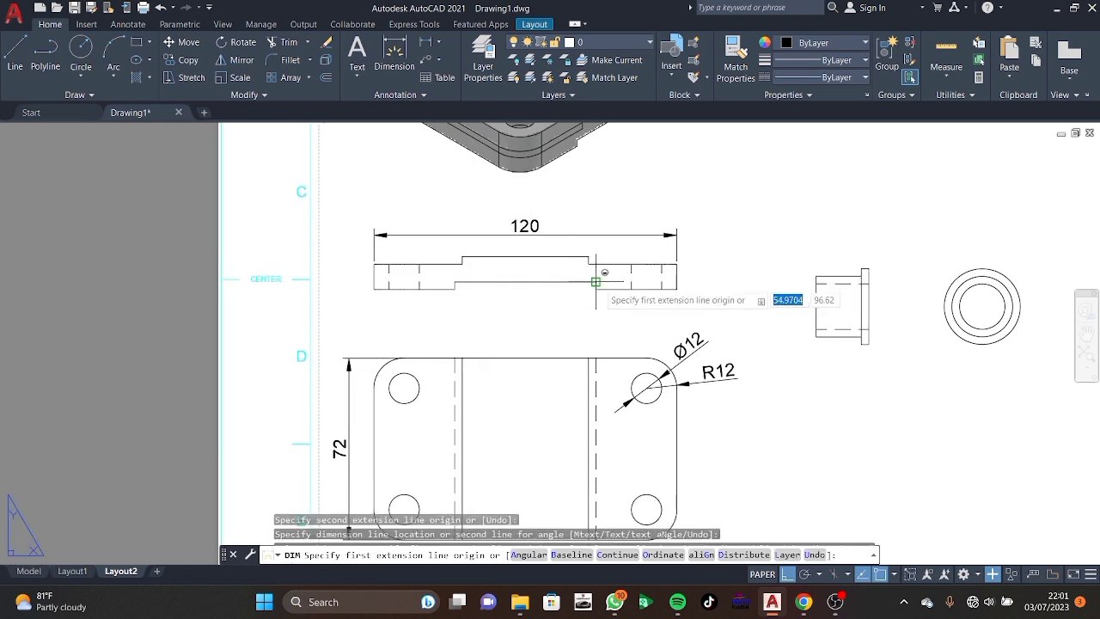
{"action": "left_click", "coordinate": [595, 288]}
{"action": "left_click", "coordinate": [596, 282]}
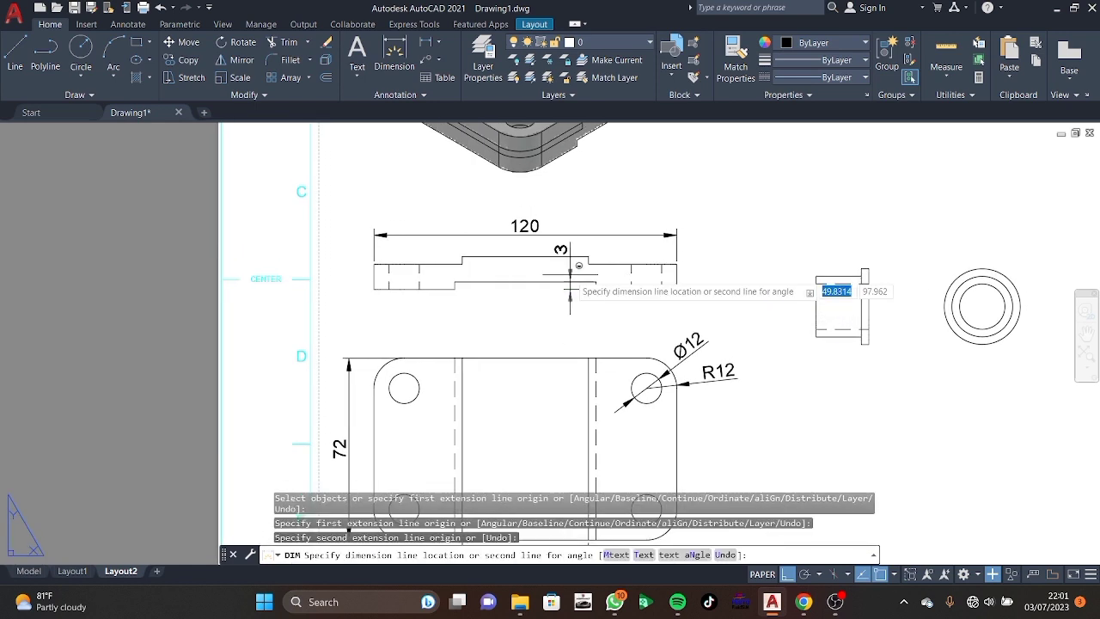
{"action": "left_click", "coordinate": [595, 277]}
{"action": "middle_click_drag", "start_coordinate": [782, 334], "coordinate": [666, 306]}
{"action": "left_click", "coordinate": [700, 256]}
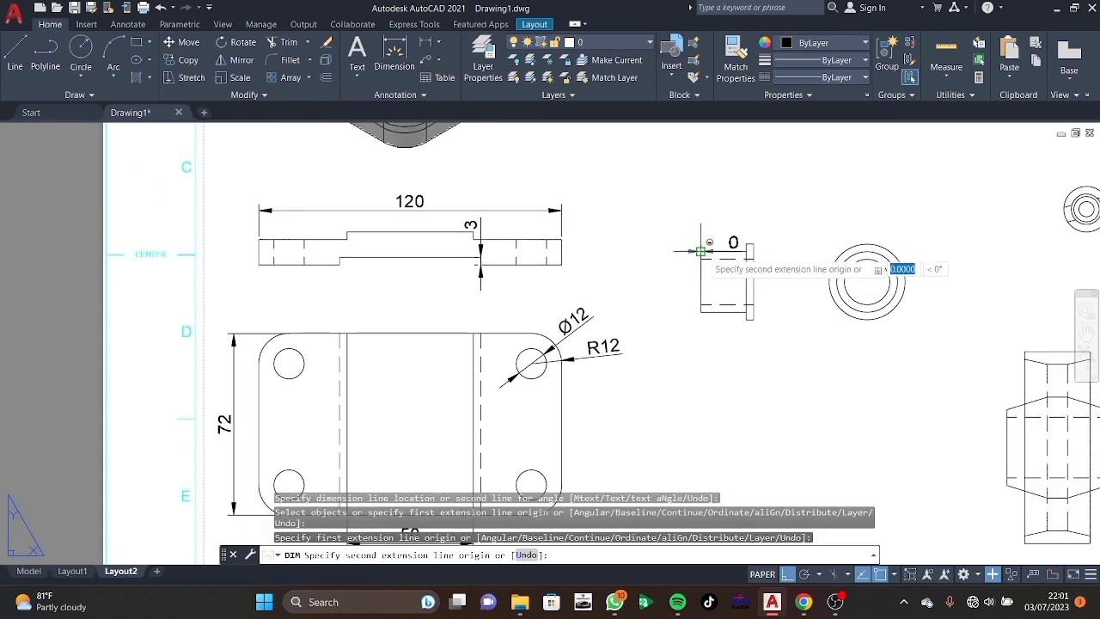
{"action": "key", "text": "Escape"}
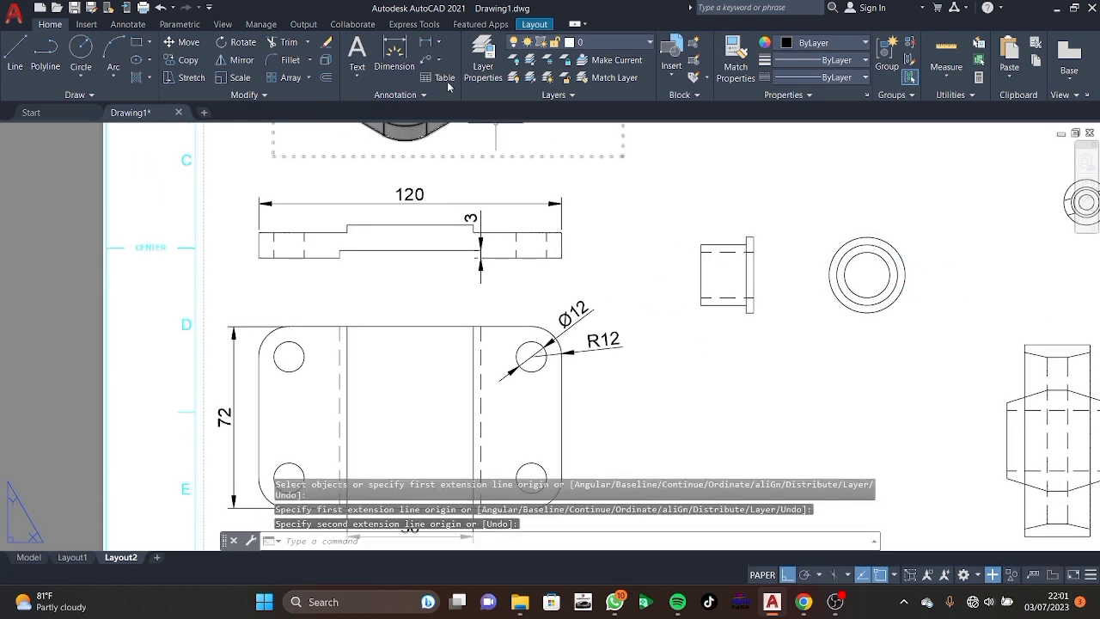
Dimension the bushing's circular view with Ø18, Ø24 and Ø30 diameters.
{"action": "left_click", "coordinate": [394, 60]}
{"action": "scroll", "coordinate": [947, 266], "scroll_direction": "up", "scroll_amount": 4}
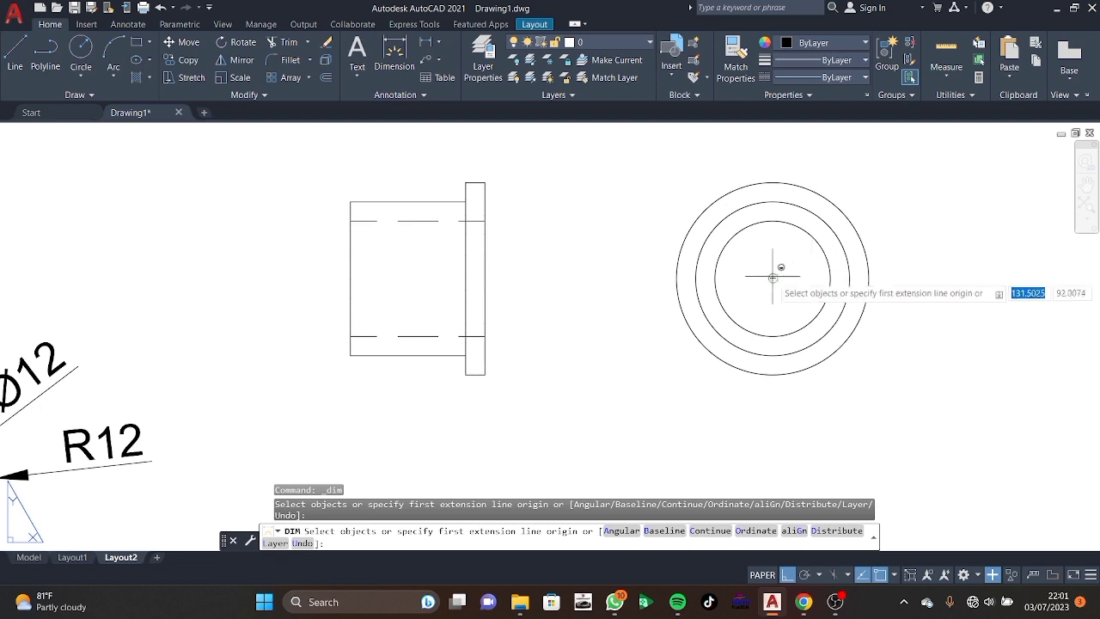
{"action": "left_click", "coordinate": [815, 234]}
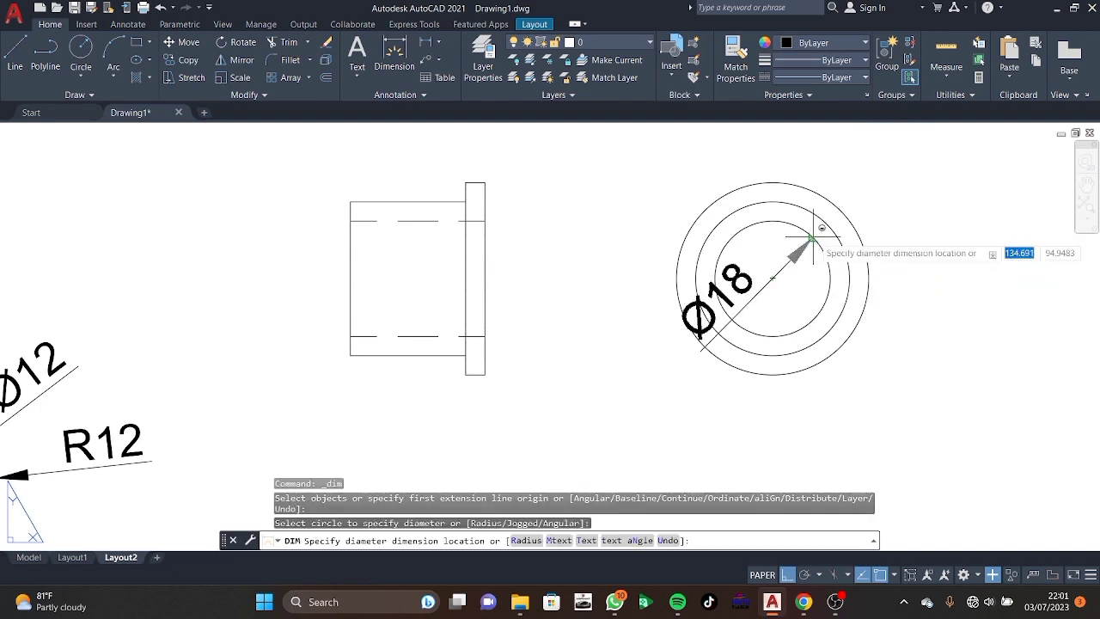
{"action": "left_click", "coordinate": [962, 325]}
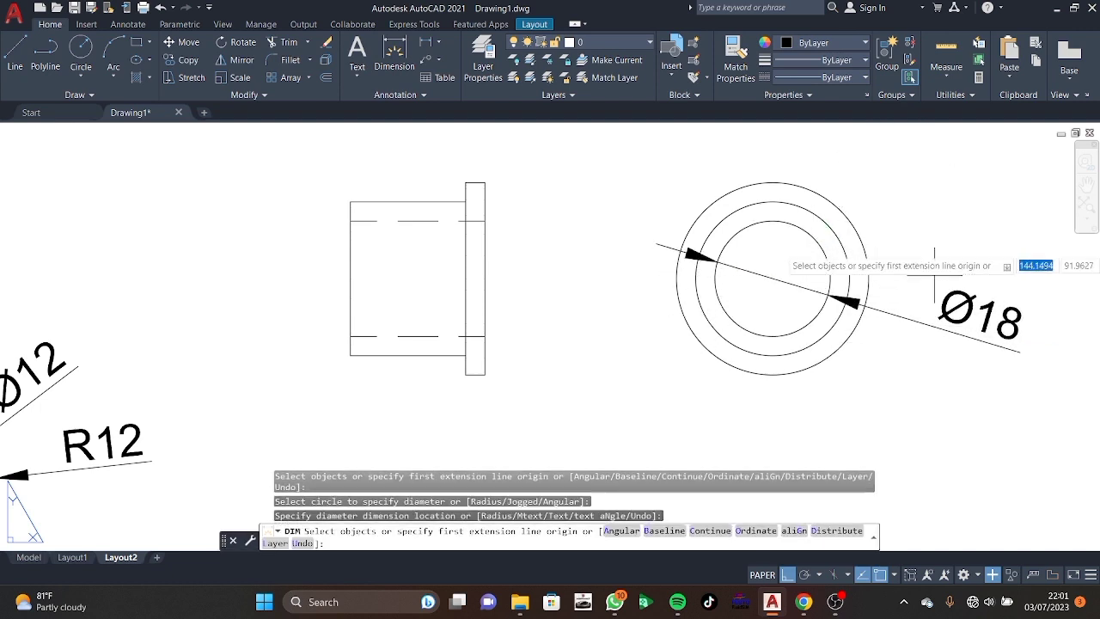
{"action": "left_click", "coordinate": [823, 225]}
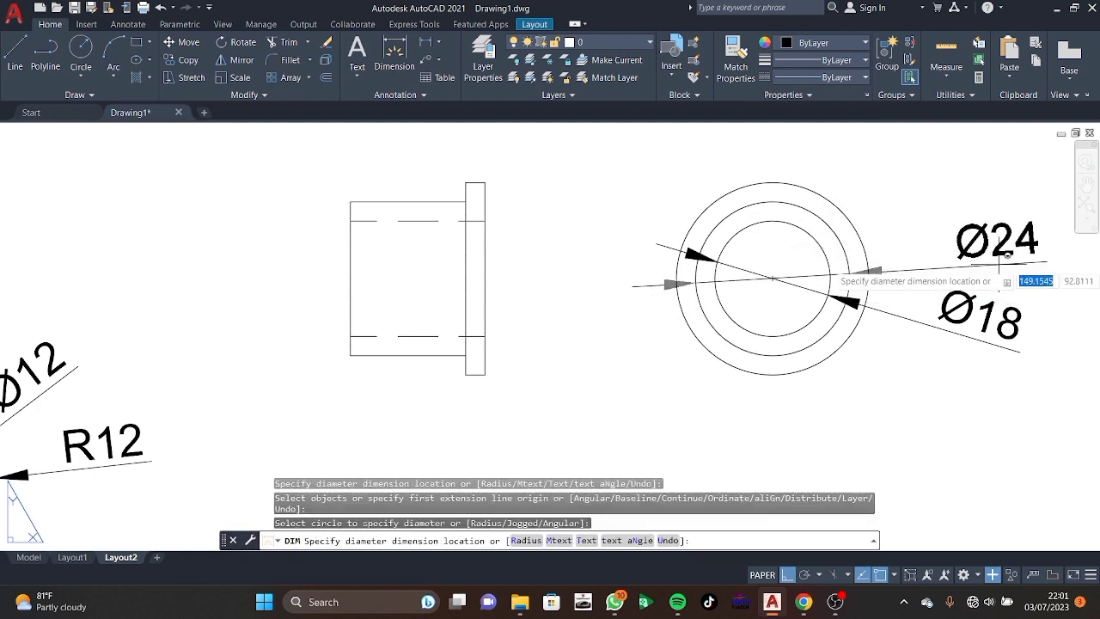
{"action": "left_click", "coordinate": [894, 257]}
{"action": "left_click", "coordinate": [832, 195]}
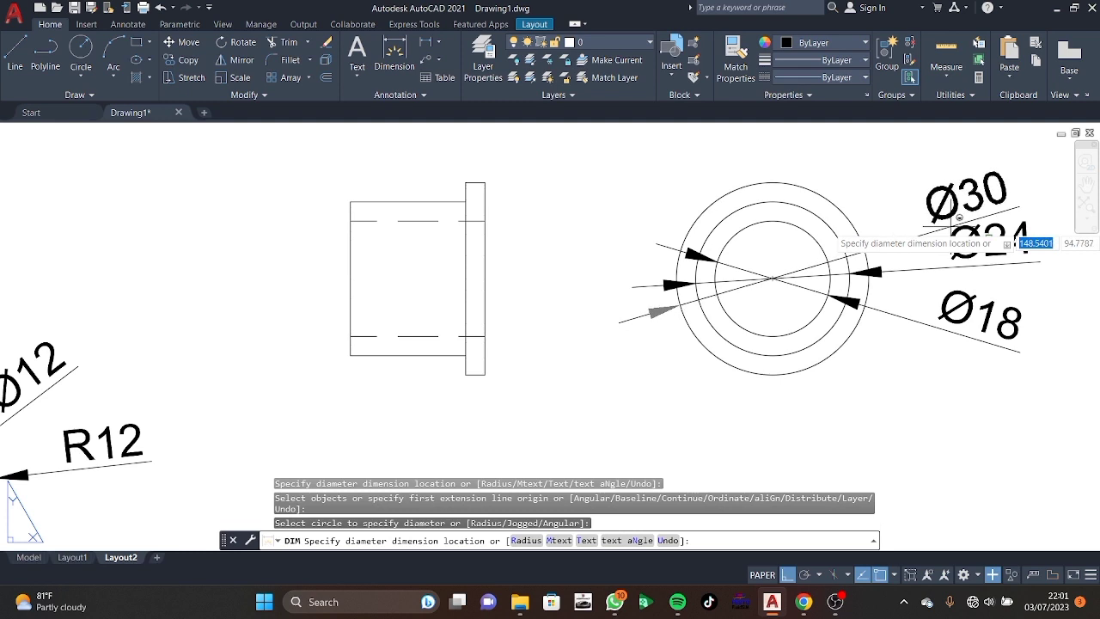
{"action": "left_click", "coordinate": [988, 195]}
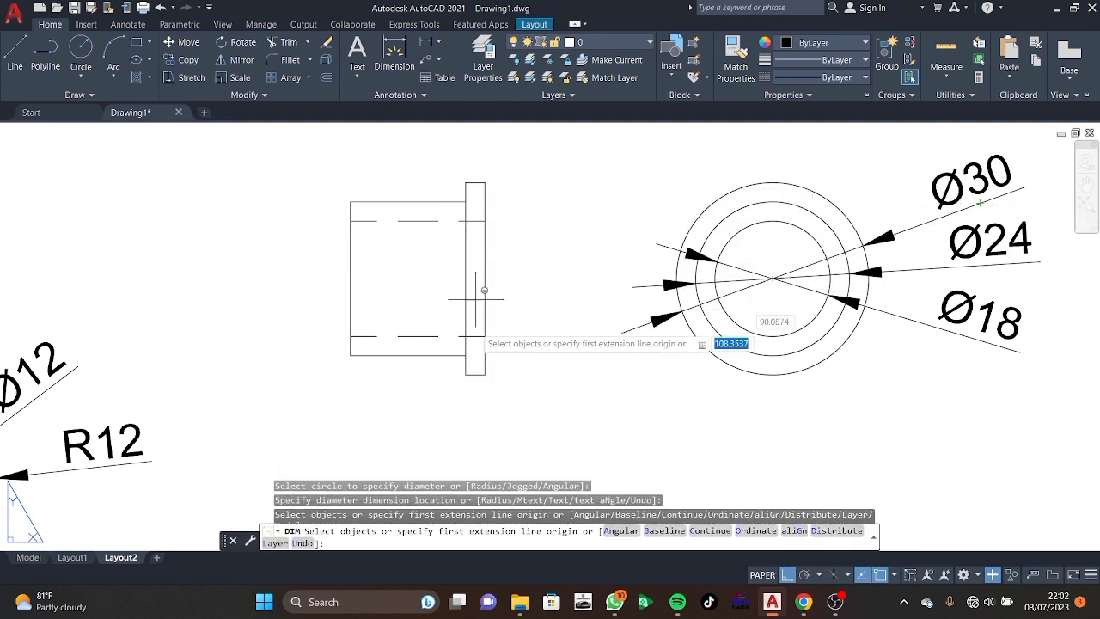
Add the 3 flange thickness and 18 body length below the bushing's side view.
{"action": "left_click", "coordinate": [464, 374]}
{"action": "left_click", "coordinate": [484, 374]}
{"action": "left_click", "coordinate": [485, 411]}
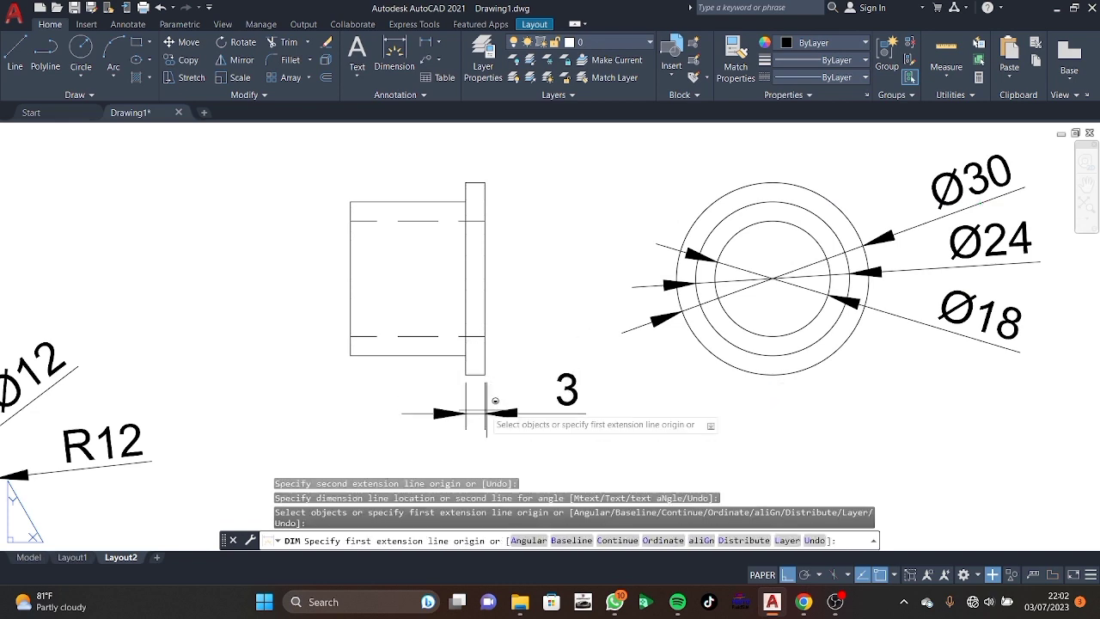
{"action": "left_click", "coordinate": [366, 351]}
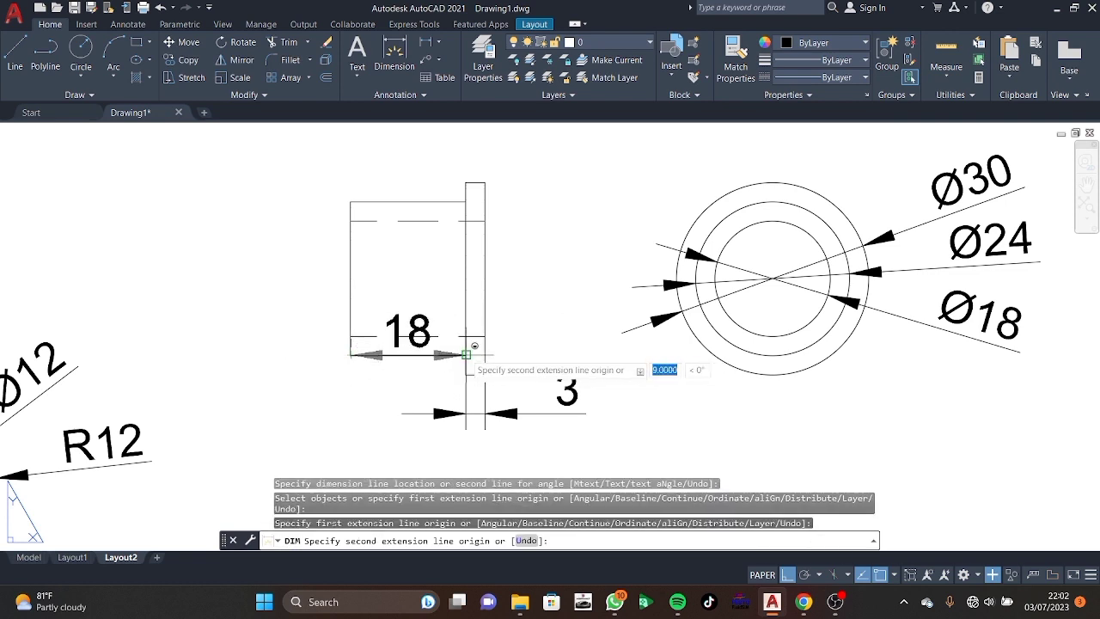
{"action": "left_click", "coordinate": [465, 354]}
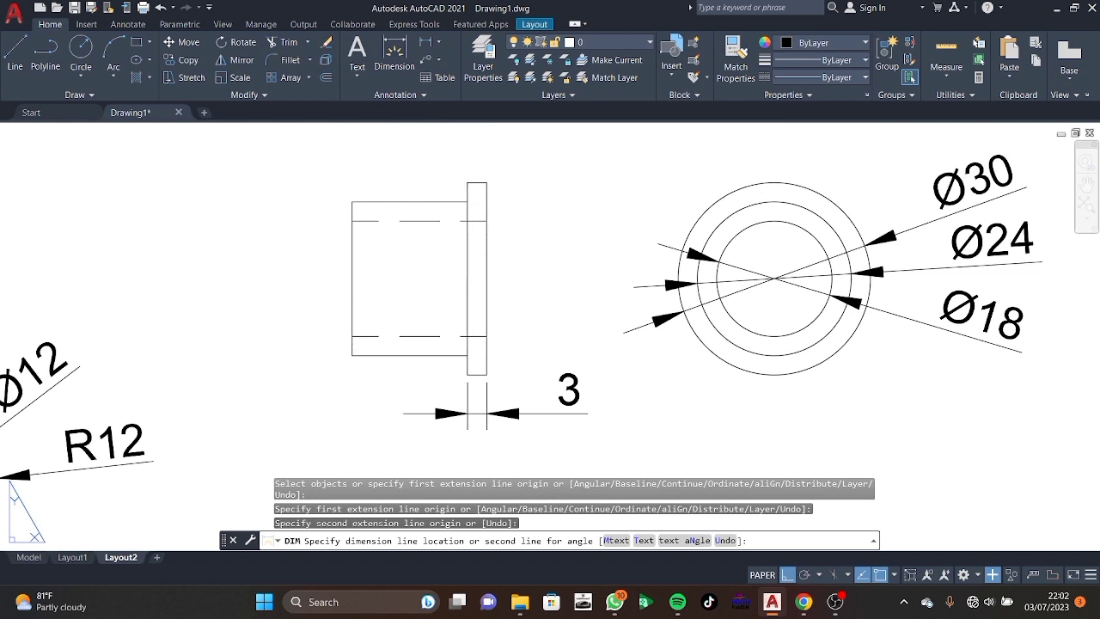
{"action": "middle_click_drag", "start_coordinate": [484, 139], "coordinate": [497, 176]}
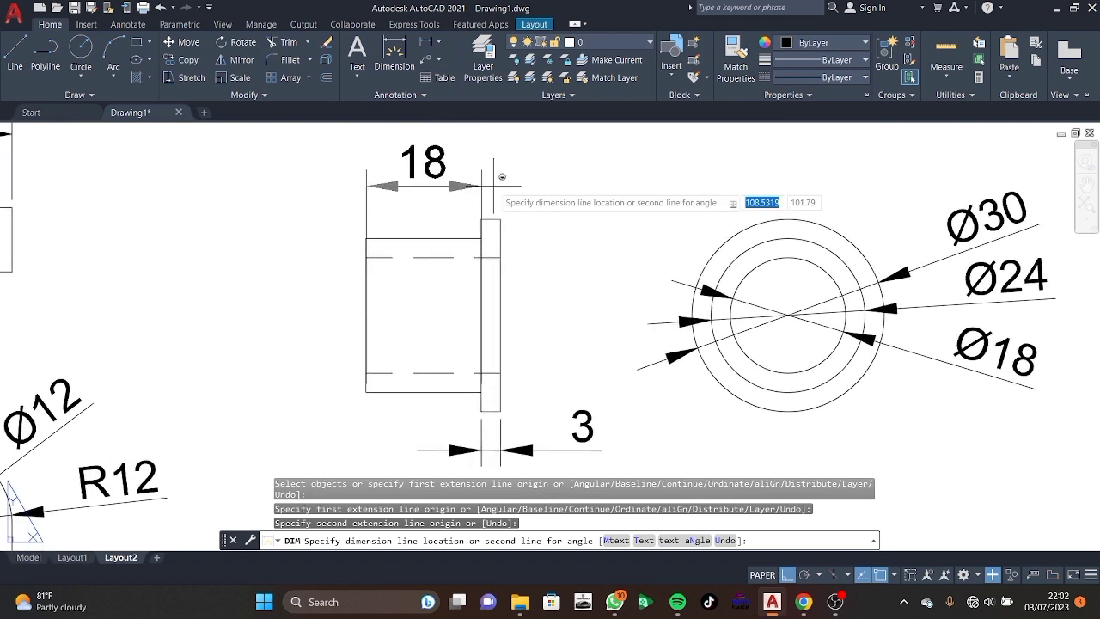
{"action": "left_click", "coordinate": [492, 447]}
{"action": "middle_click_drag", "start_coordinate": [490, 442], "coordinate": [388, 399]}
{"action": "scroll", "coordinate": [172, 364], "scroll_direction": "down", "scroll_amount": 2}
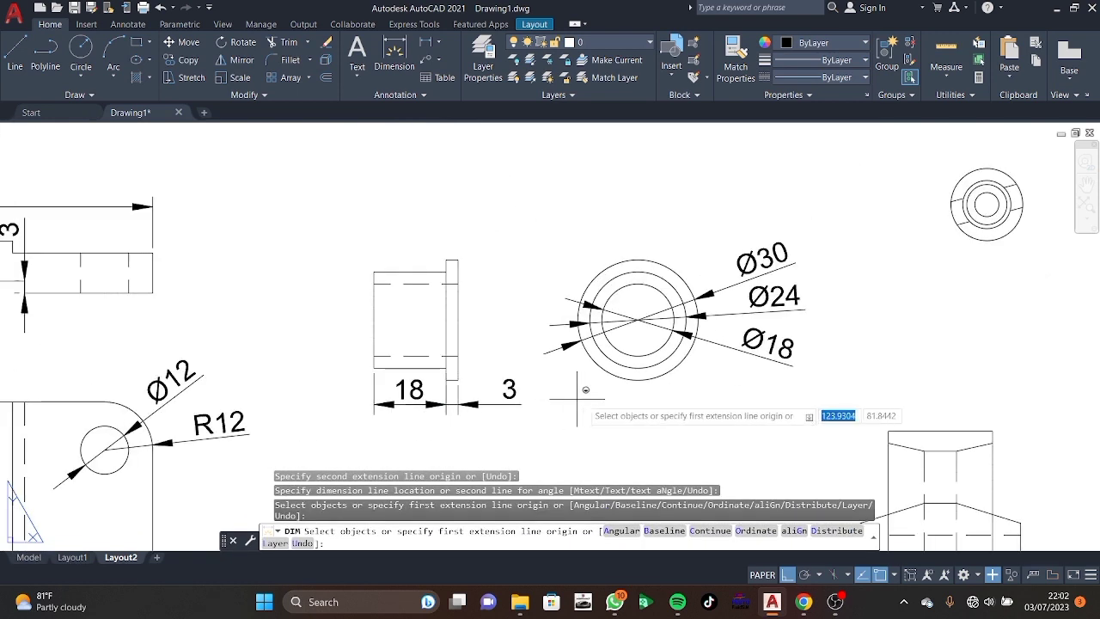
{"action": "mouse_move", "coordinate": [429, 361]}
{"action": "middle_mouse_down"}
{"action": "mouse_move", "coordinate": [515, 387]}
{"action": "mouse_move", "coordinate": [593, 384]}
{"action": "middle_mouse_up"}
{"action": "scroll", "coordinate": [573, 405], "scroll_direction": "up", "scroll_amount": 1}
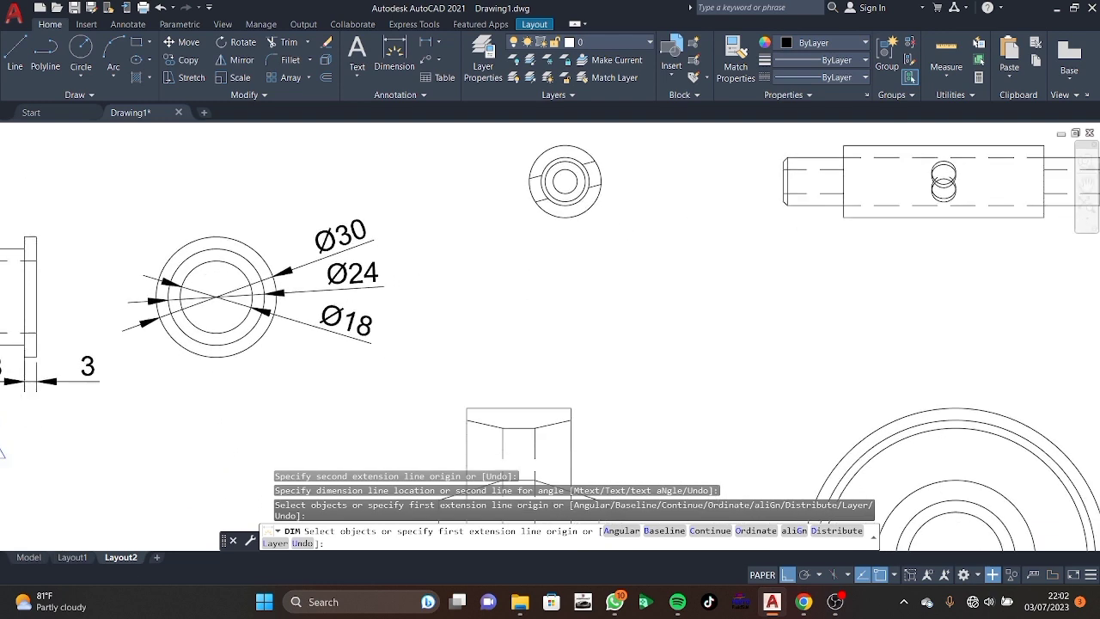
{"action": "scroll", "coordinate": [627, 352], "scroll_direction": "down", "scroll_amount": 3}
{"action": "middle_click_drag", "start_coordinate": [627, 352], "coordinate": [624, 337]}
{"action": "scroll", "coordinate": [573, 339], "scroll_direction": "up", "scroll_amount": 2}
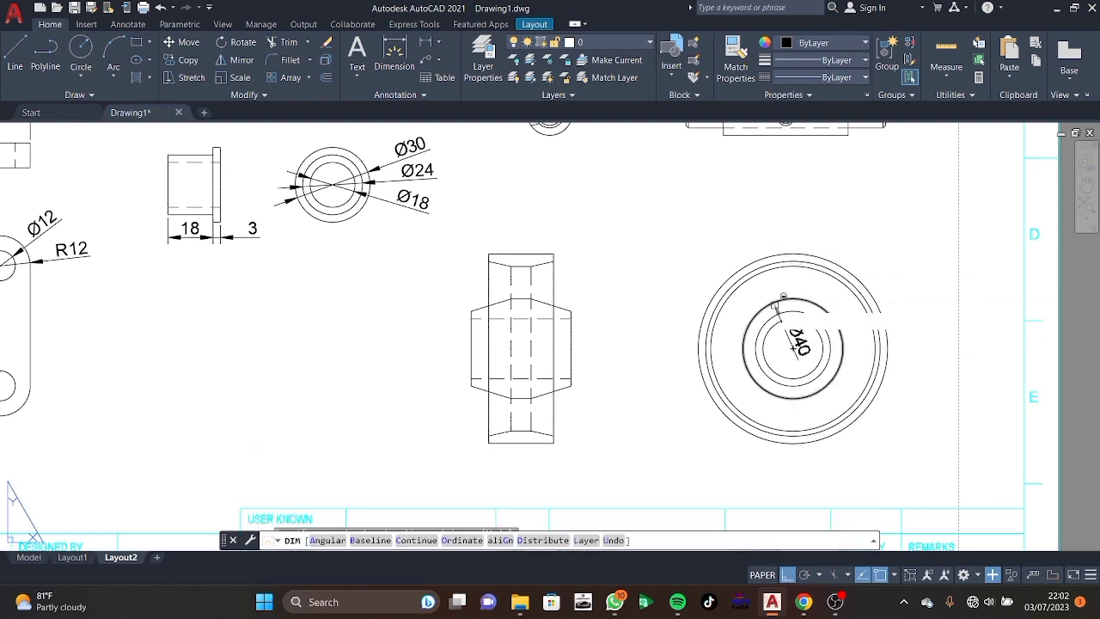
Add the wheel's 76 height dimension on the right and shift it farther out.
{"action": "left_click", "coordinate": [825, 252]}
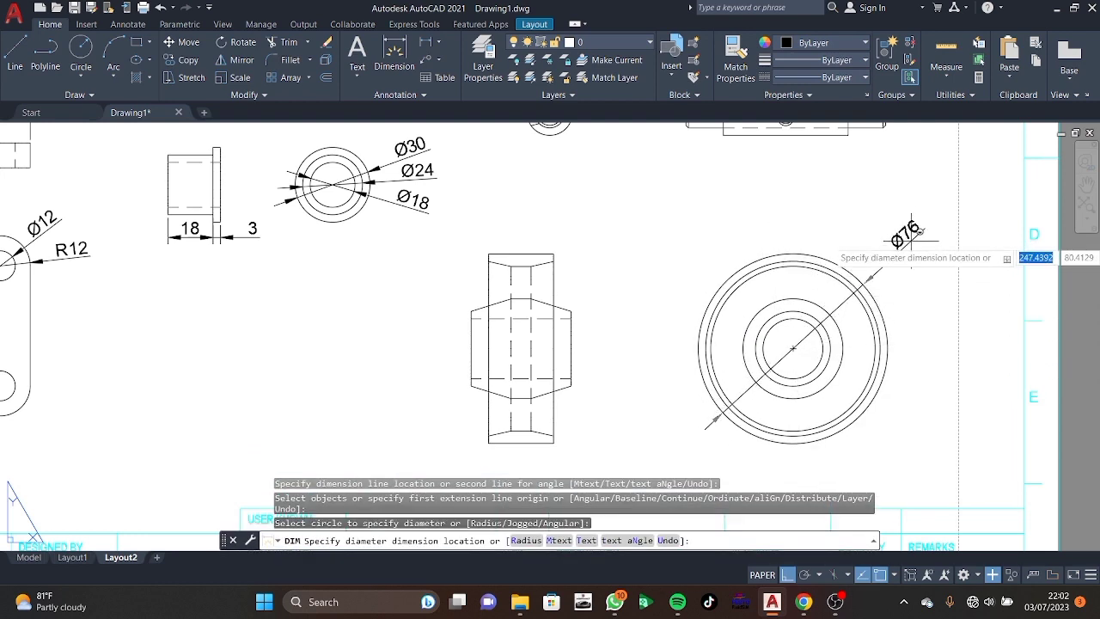
{"action": "key", "text": "Escape"}
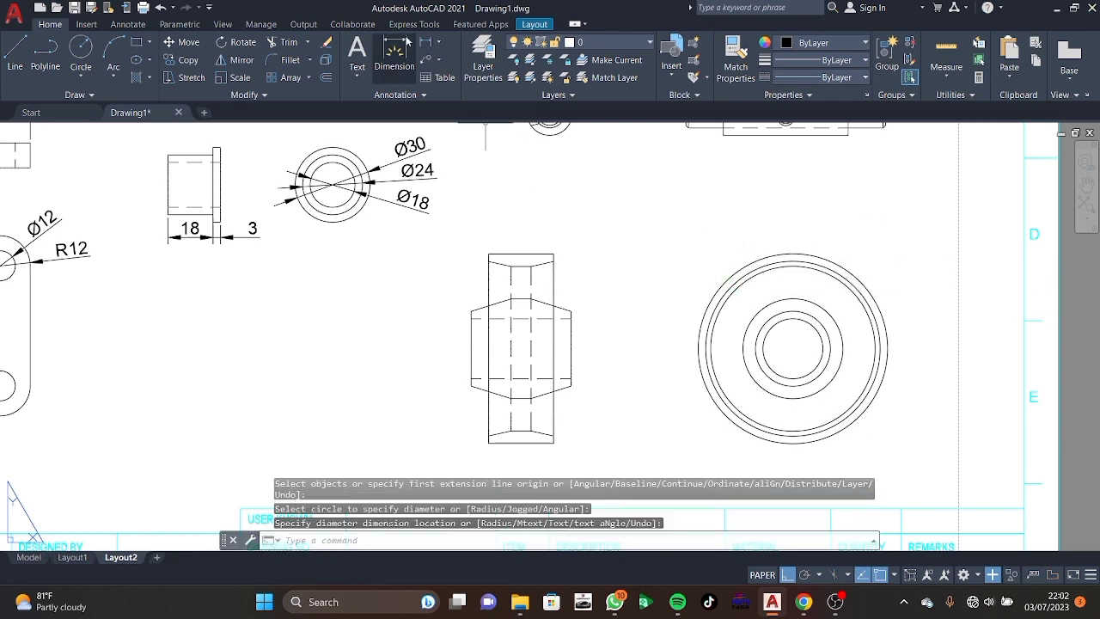
{"action": "left_click", "coordinate": [407, 41]}
{"action": "left_click", "coordinate": [553, 255]}
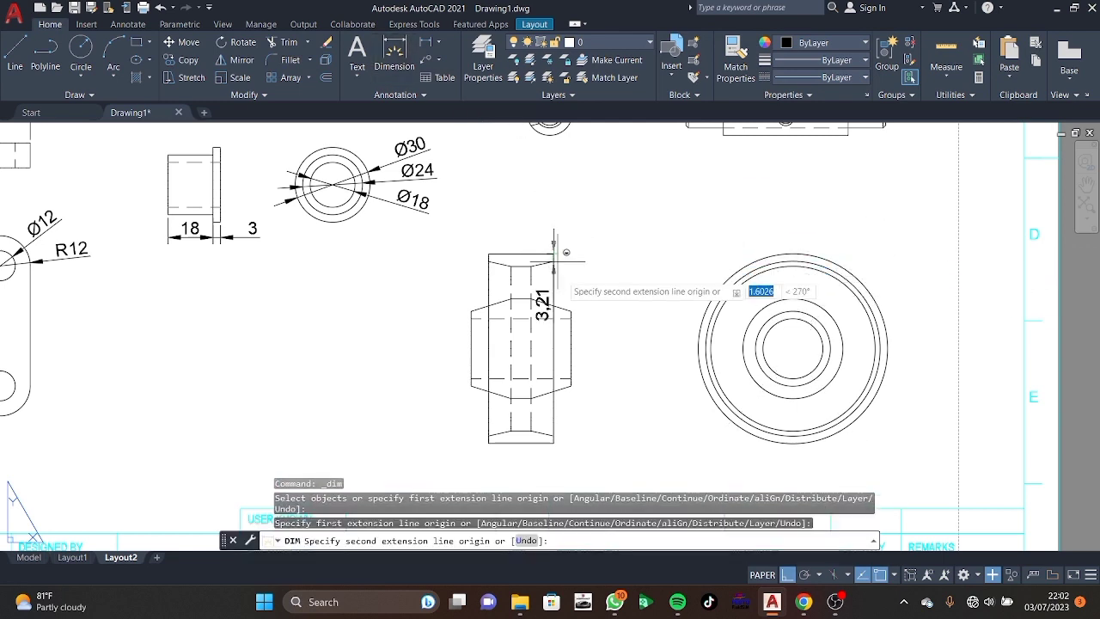
{"action": "left_click", "coordinate": [554, 442]}
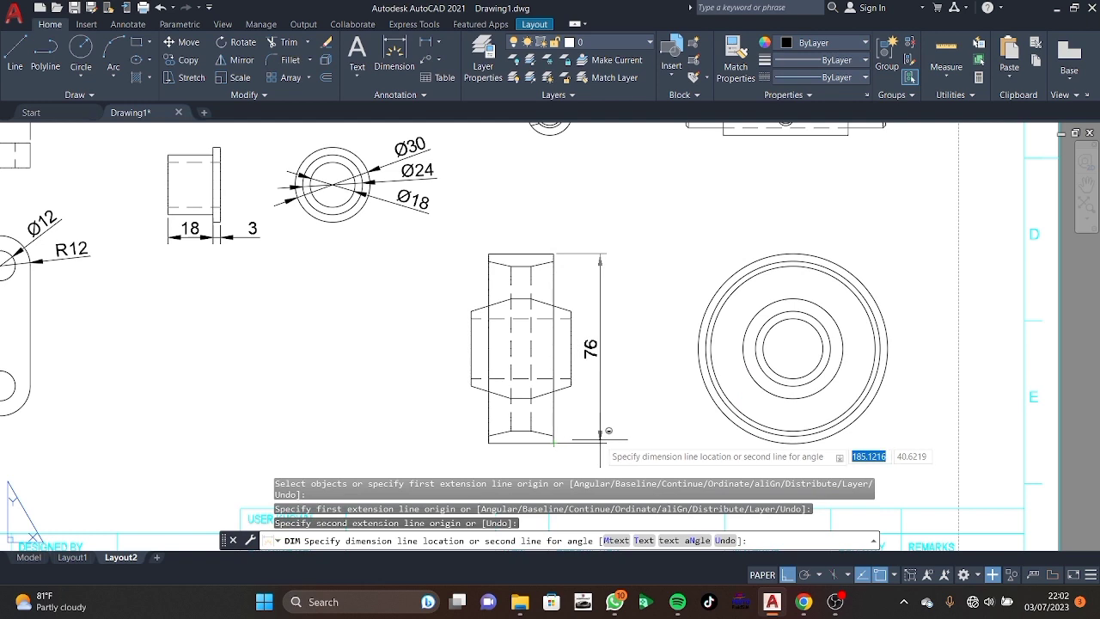
{"action": "left_click", "coordinate": [602, 439]}
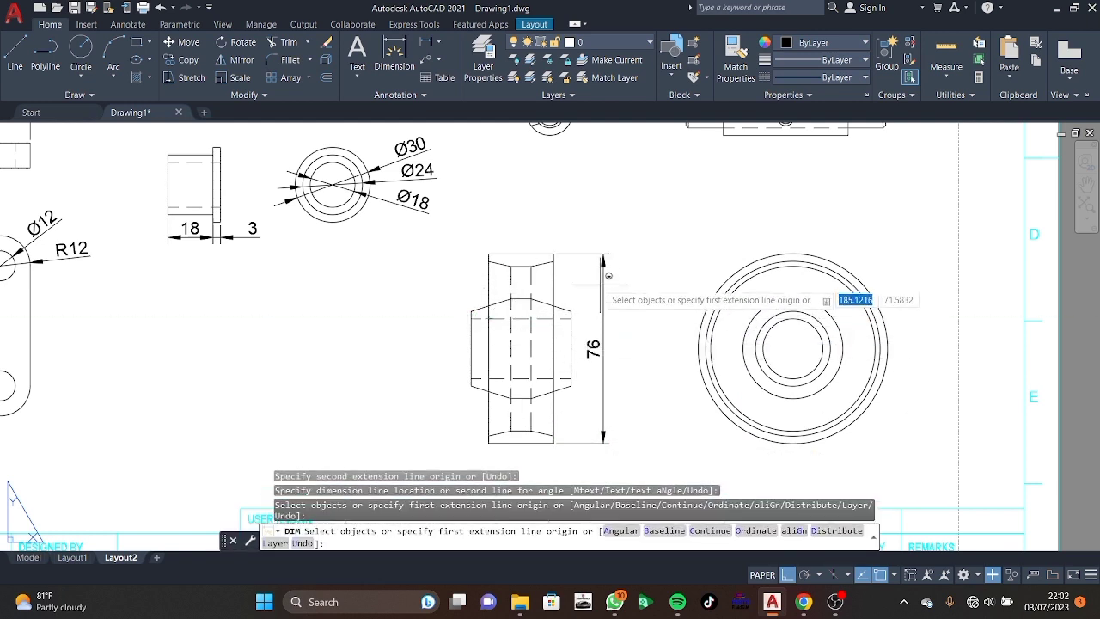
{"action": "key", "text": "Return"}
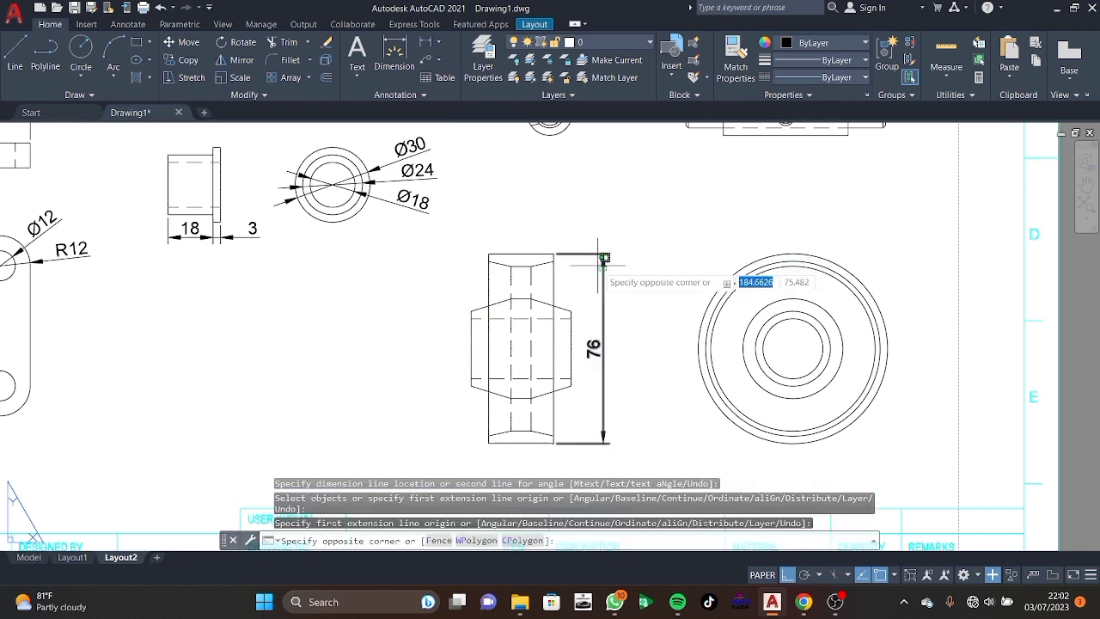
{"action": "left_click", "coordinate": [603, 261]}
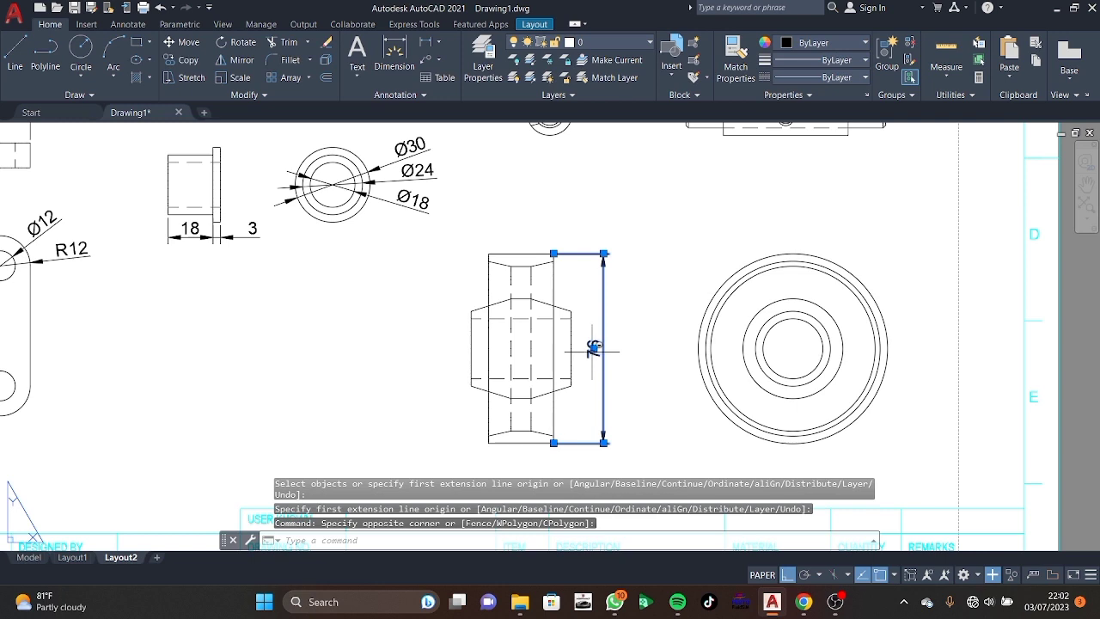
{"action": "left_click", "coordinate": [592, 347]}
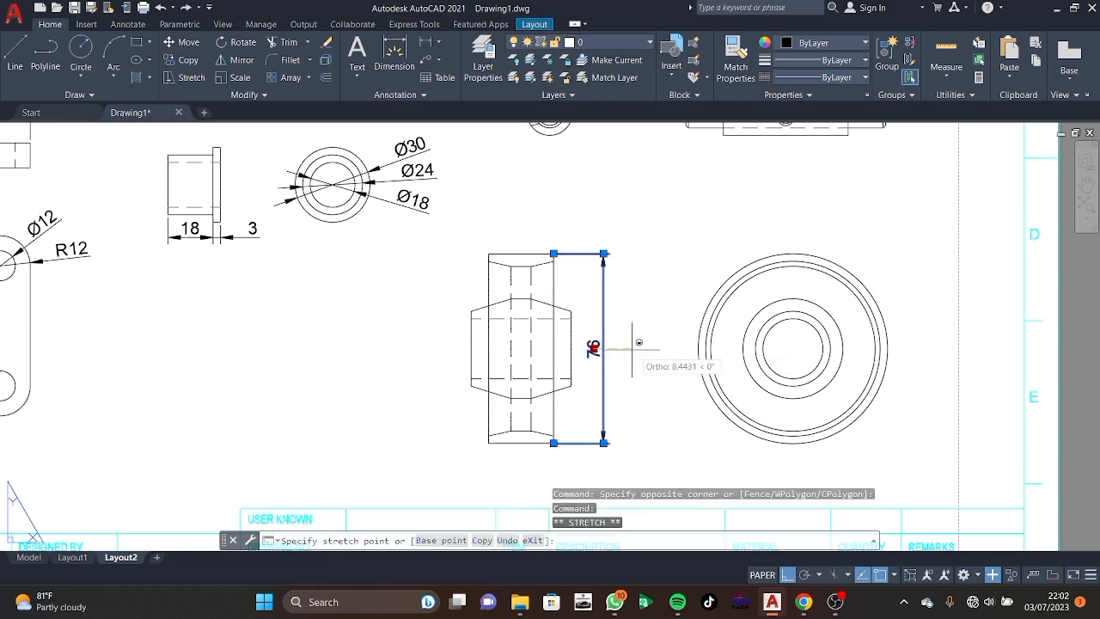
{"action": "left_click", "coordinate": [631, 344]}
{"action": "key", "text": "Escape"}
Add the 30 hexagon height, a 70 left-side height and the 26 top width.
{"action": "left_click", "coordinate": [394, 54]}
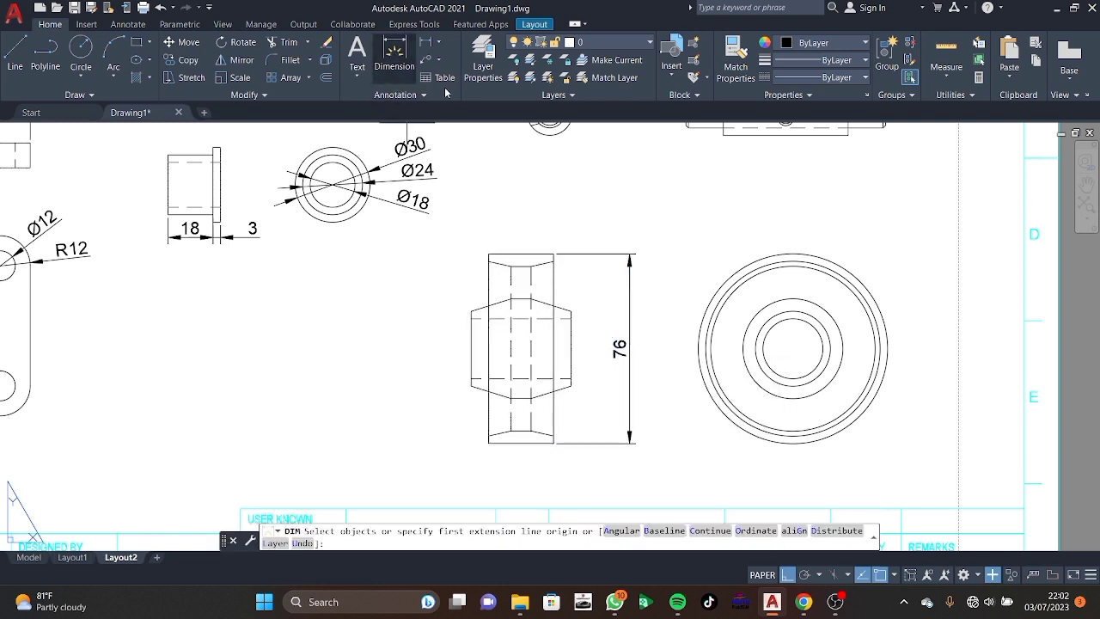
{"action": "left_click", "coordinate": [570, 312]}
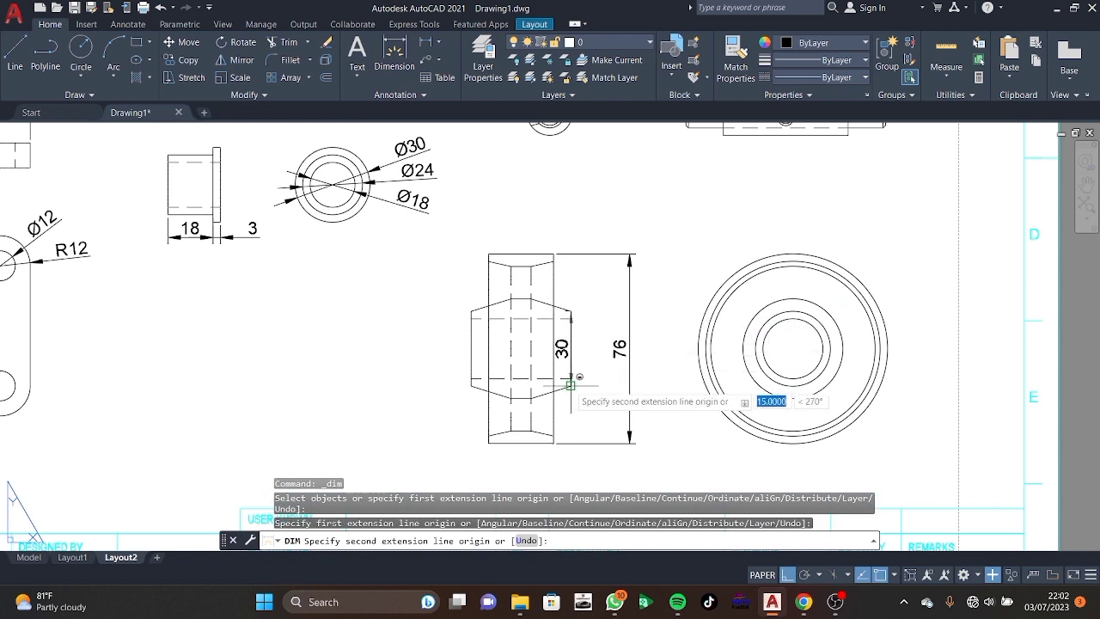
{"action": "left_click", "coordinate": [570, 384]}
{"action": "left_click", "coordinate": [613, 389]}
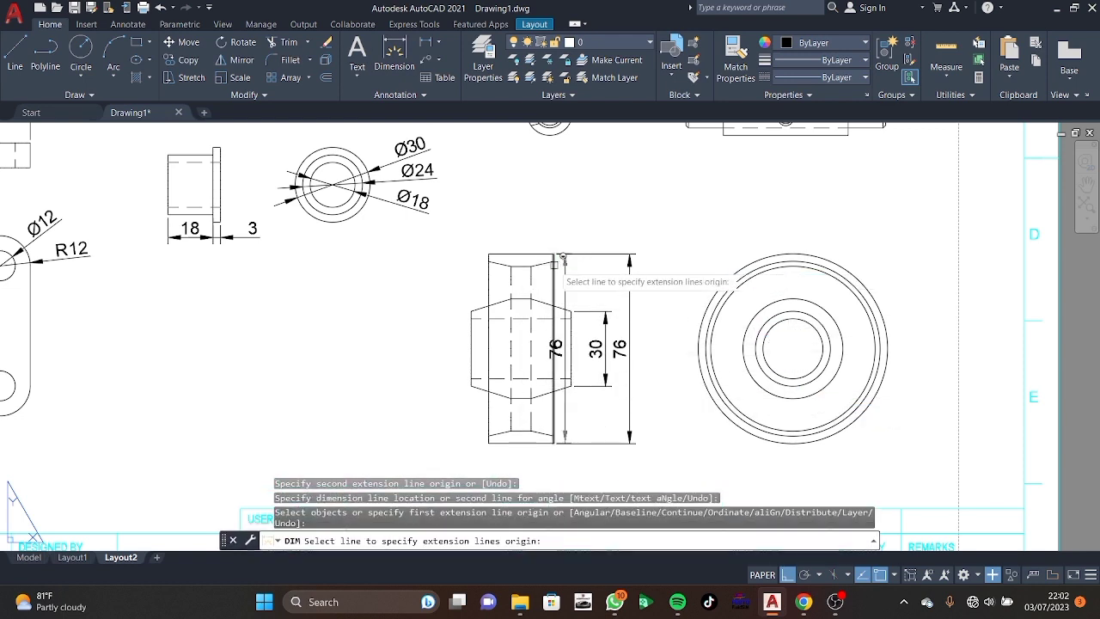
{"action": "left_click", "coordinate": [489, 259]}
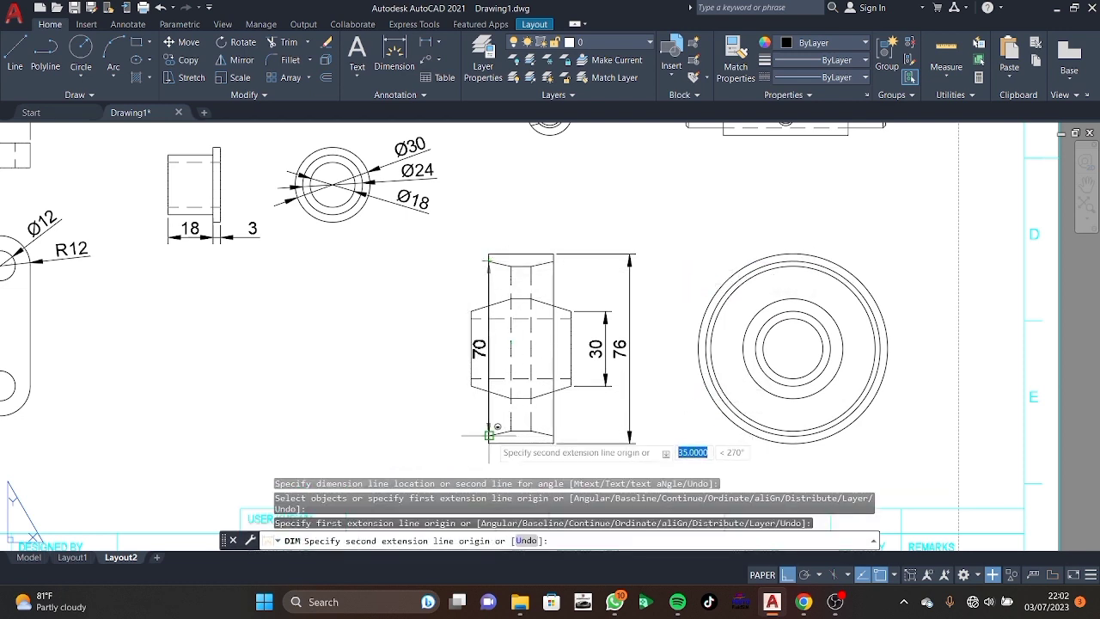
{"action": "left_click", "coordinate": [489, 434]}
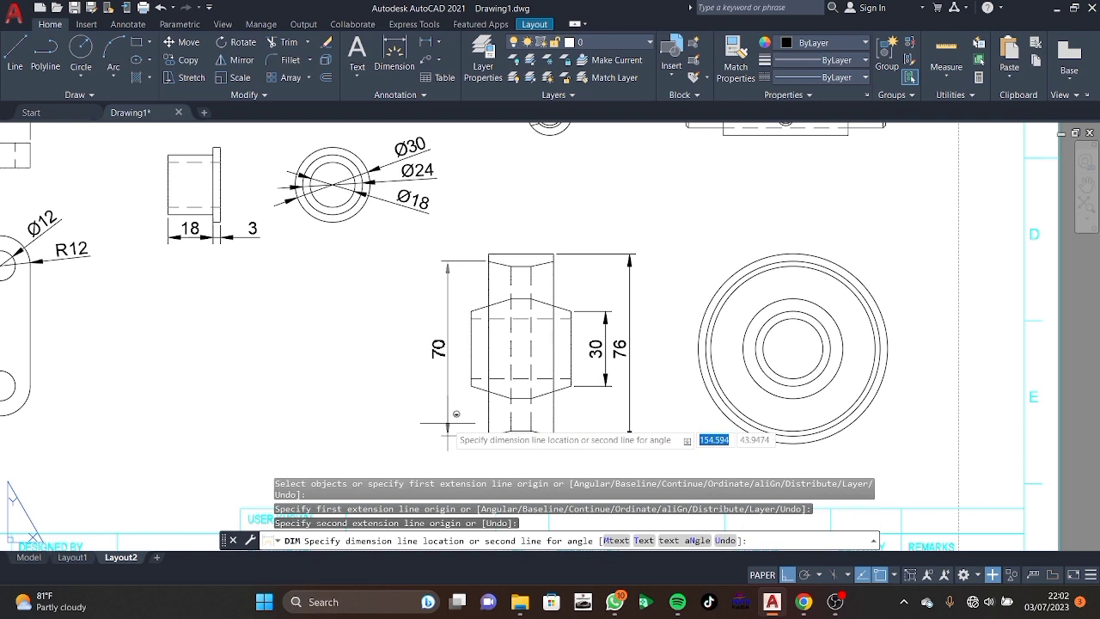
{"action": "left_click", "coordinate": [455, 413]}
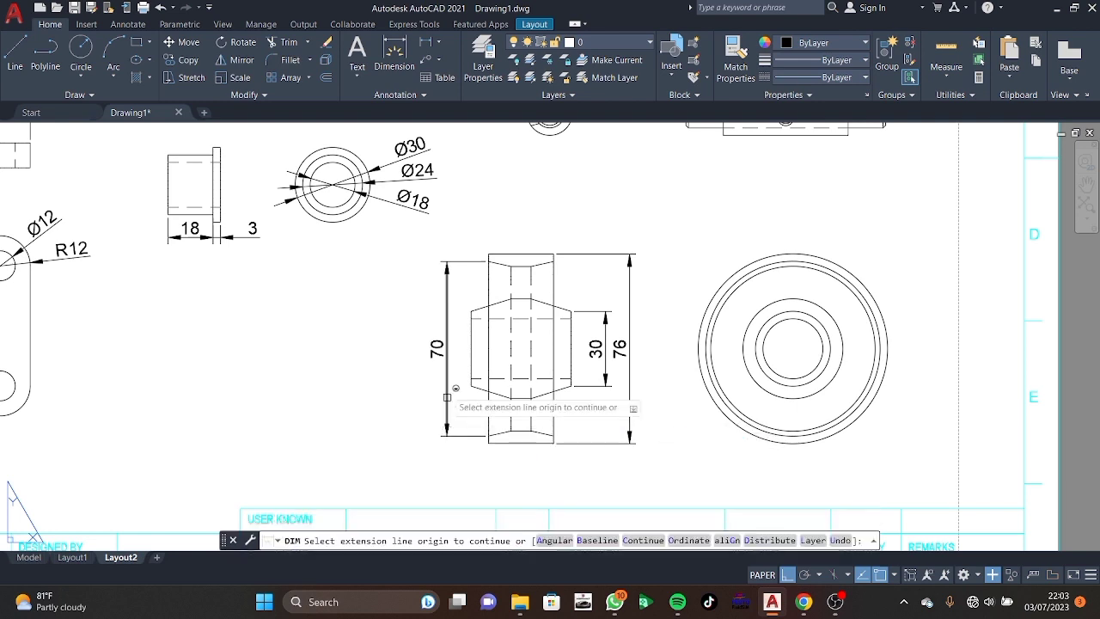
{"action": "left_click", "coordinate": [488, 253]}
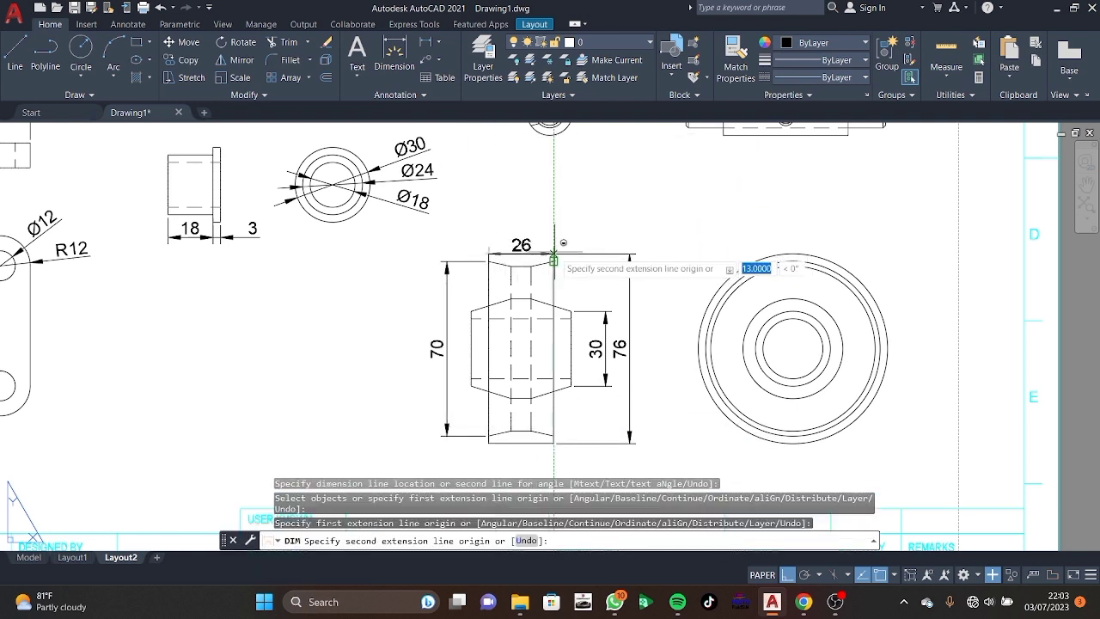
{"action": "left_click", "coordinate": [553, 256]}
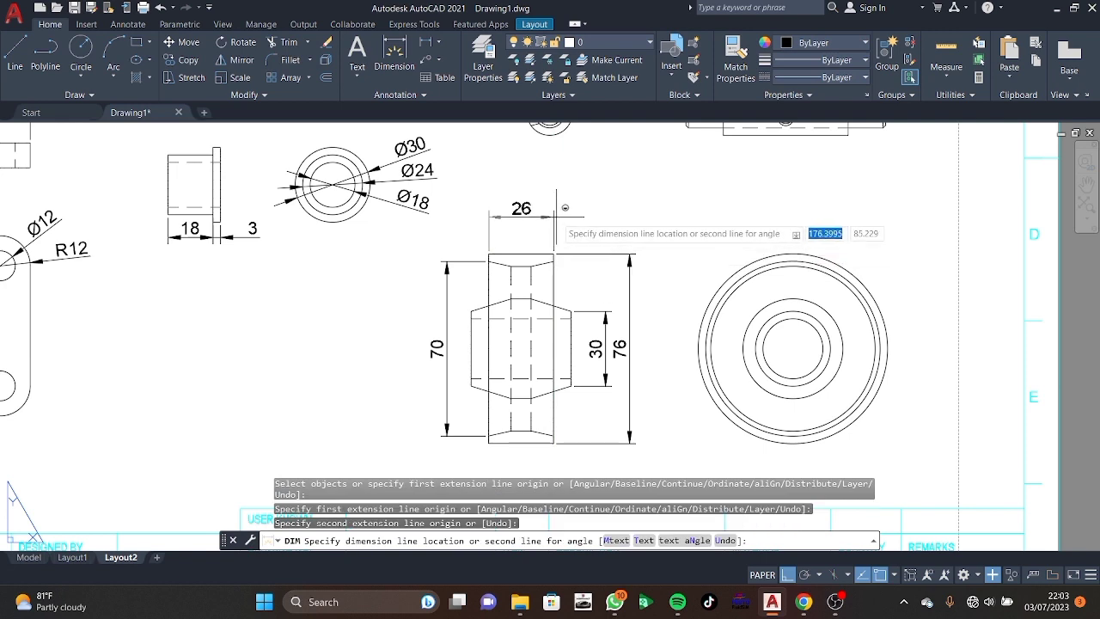
{"action": "left_click", "coordinate": [565, 207]}
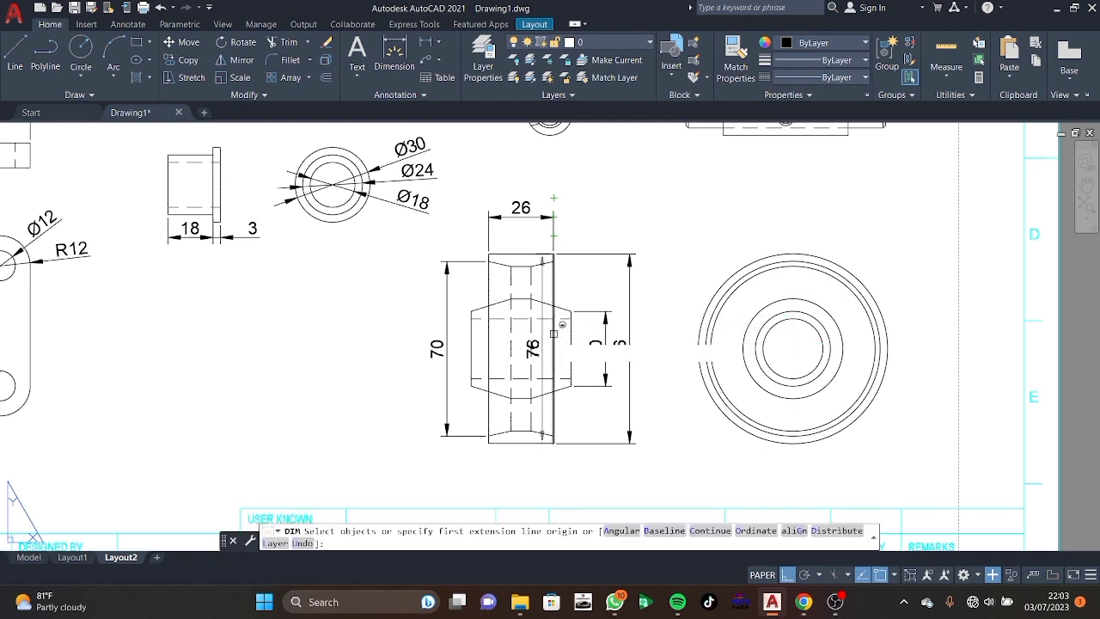
Erase the incorrect 70 dimension.
{"action": "key", "text": "Escape"}
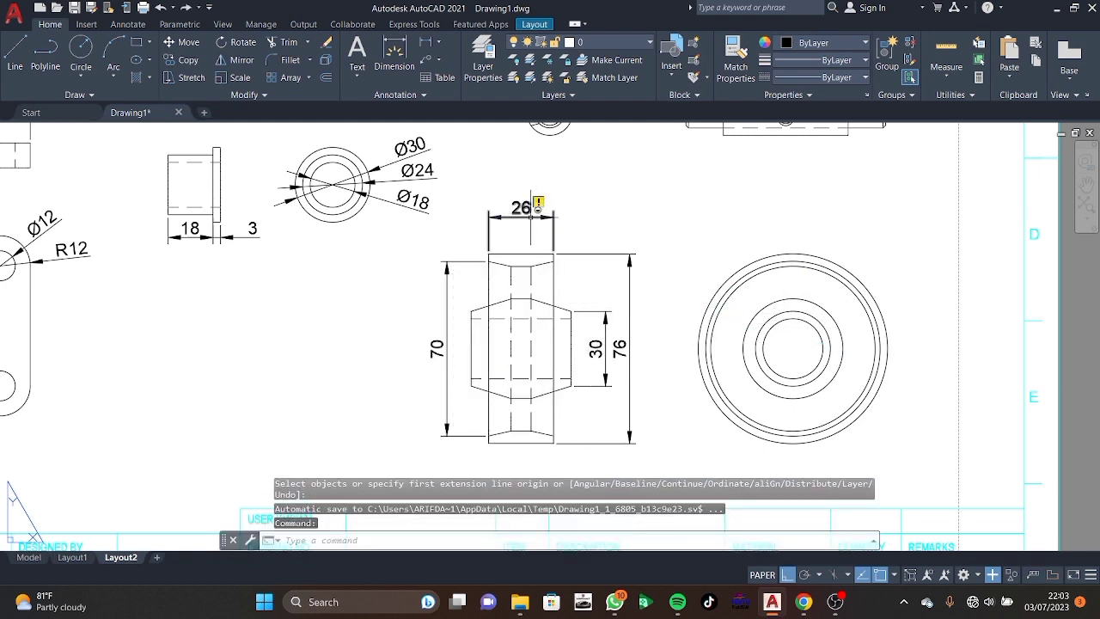
{"action": "left_click", "coordinate": [485, 265]}
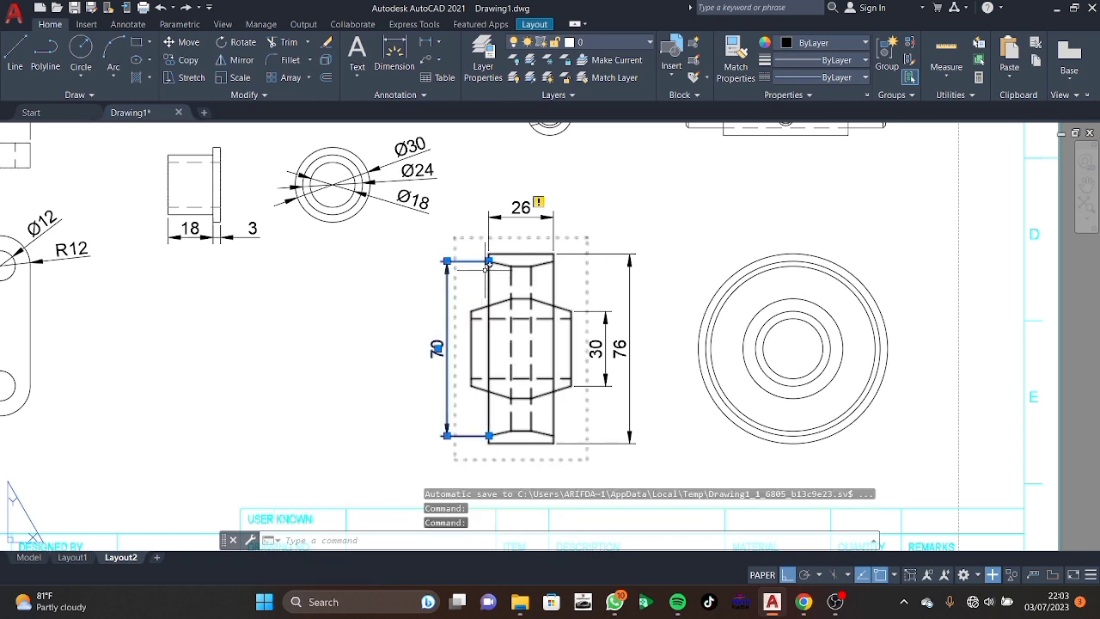
{"action": "key", "text": "Delete"}
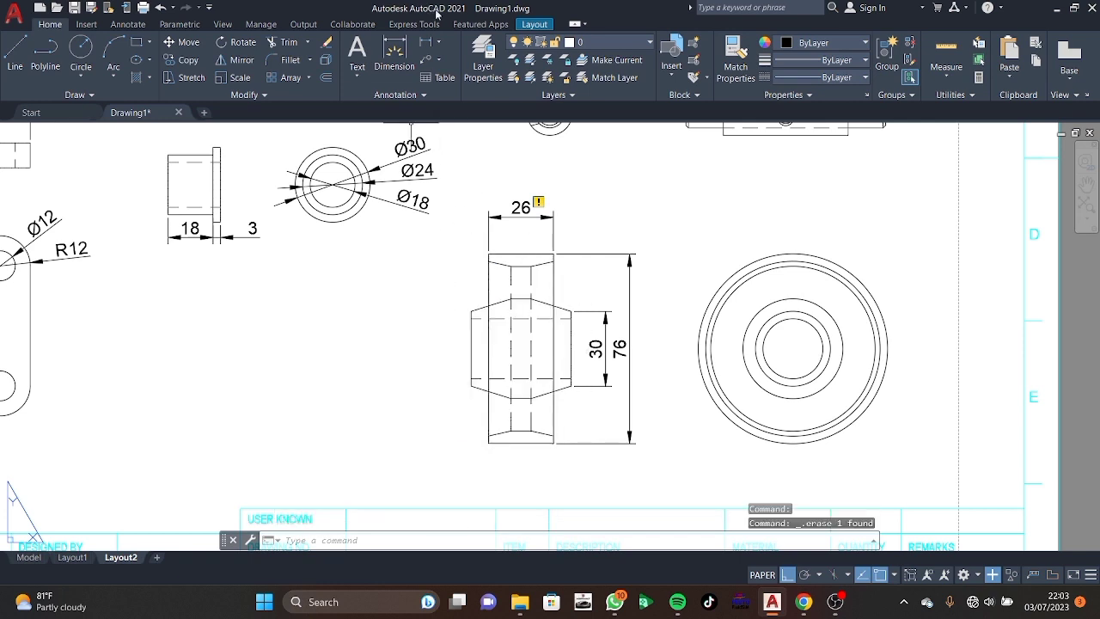
Attempt a hub height dimension, discarding misplaced tries including a 53.95.
{"action": "left_click", "coordinate": [401, 59]}
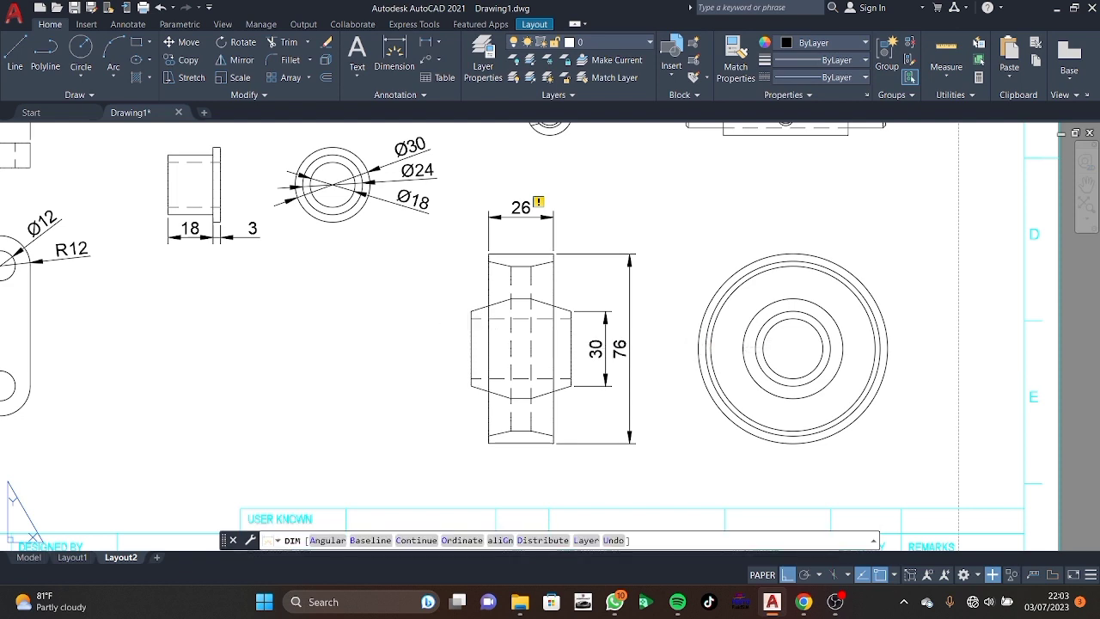
{"action": "left_click", "coordinate": [490, 304]}
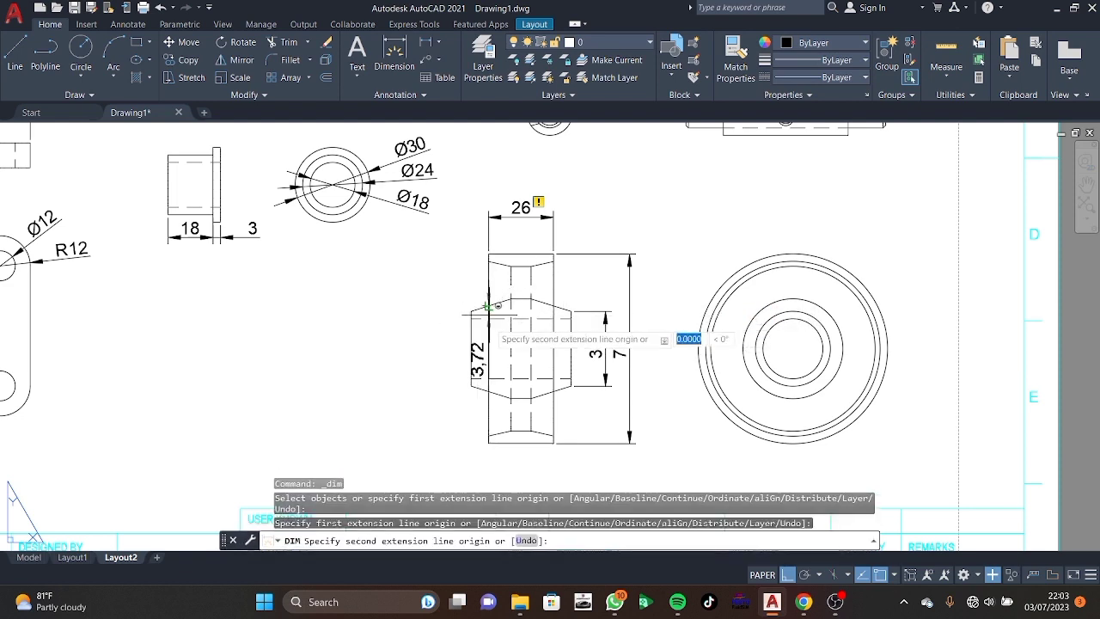
{"action": "key", "text": "Escape"}
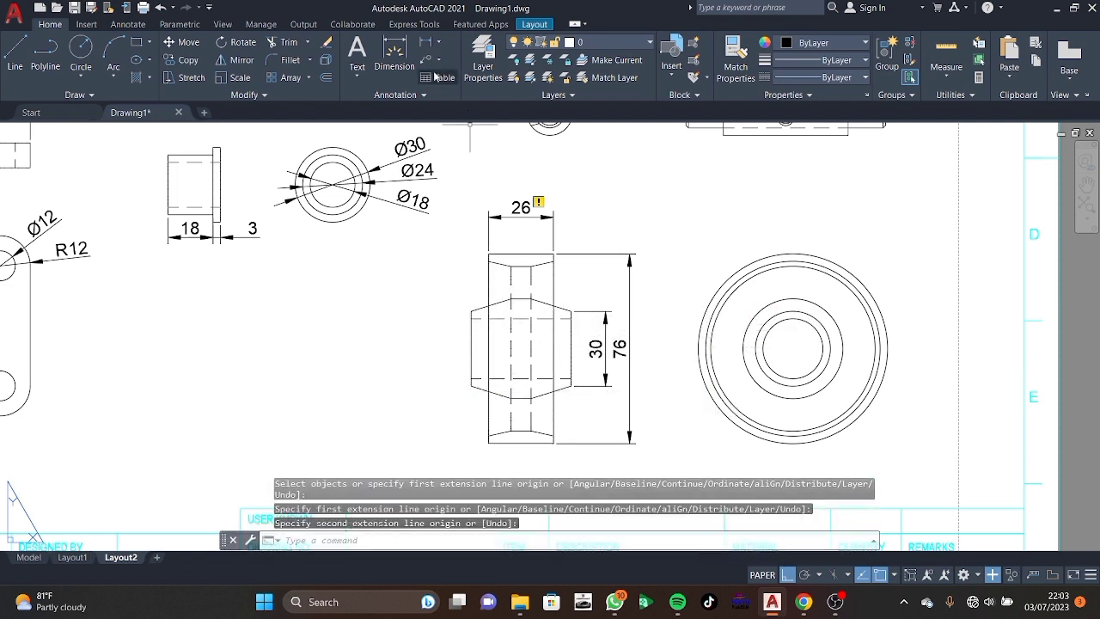
{"action": "left_click", "coordinate": [396, 53]}
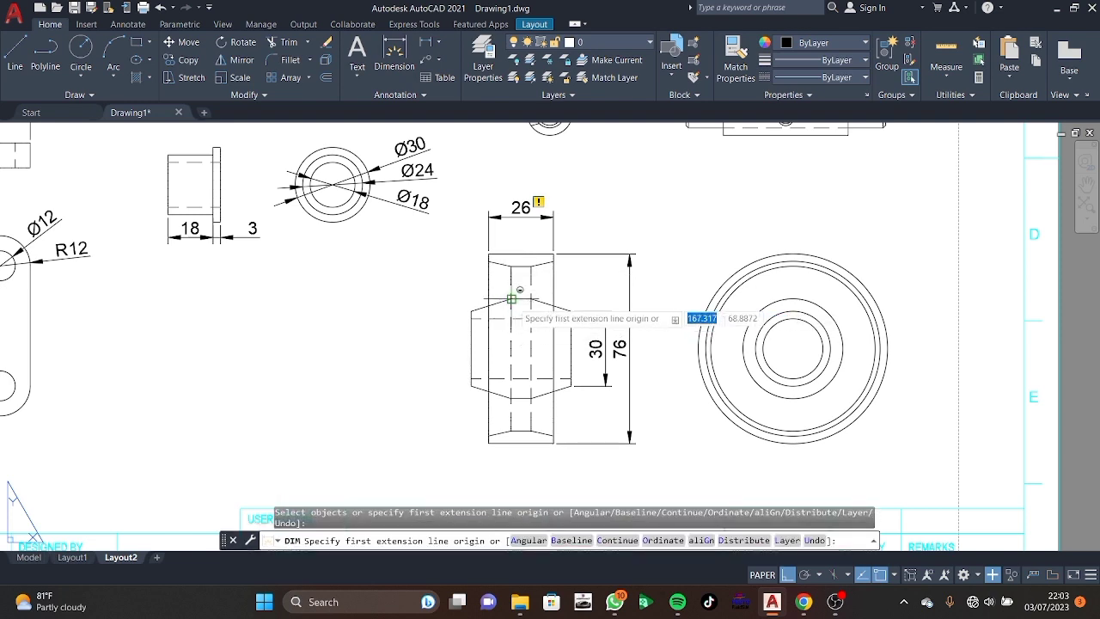
{"action": "left_click", "coordinate": [511, 298]}
{"action": "left_click", "coordinate": [512, 396]}
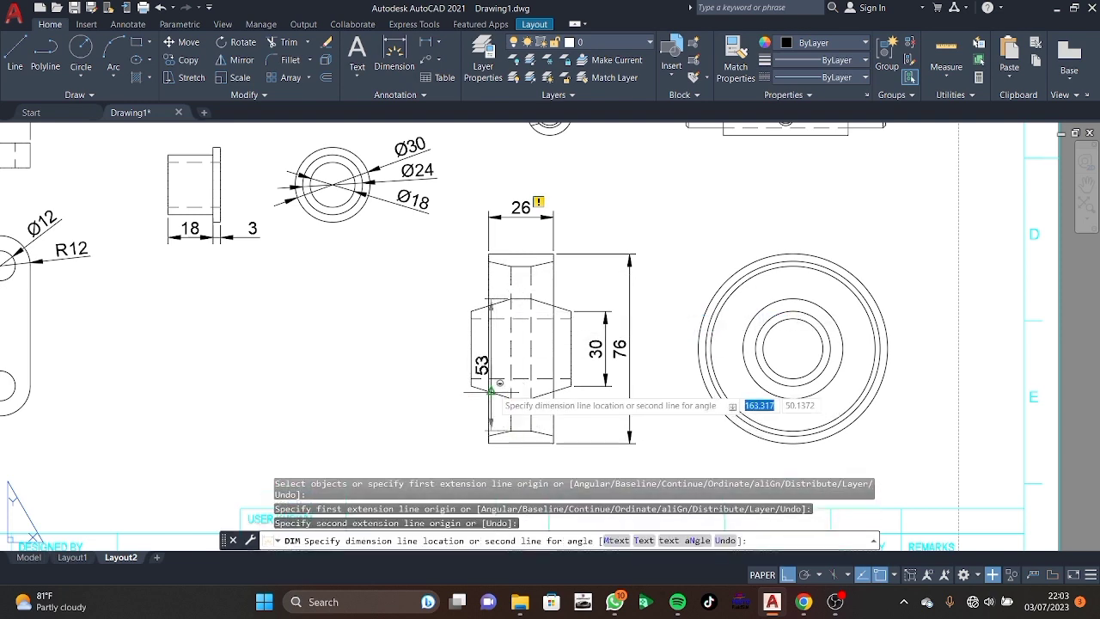
{"action": "key", "text": "Escape"}
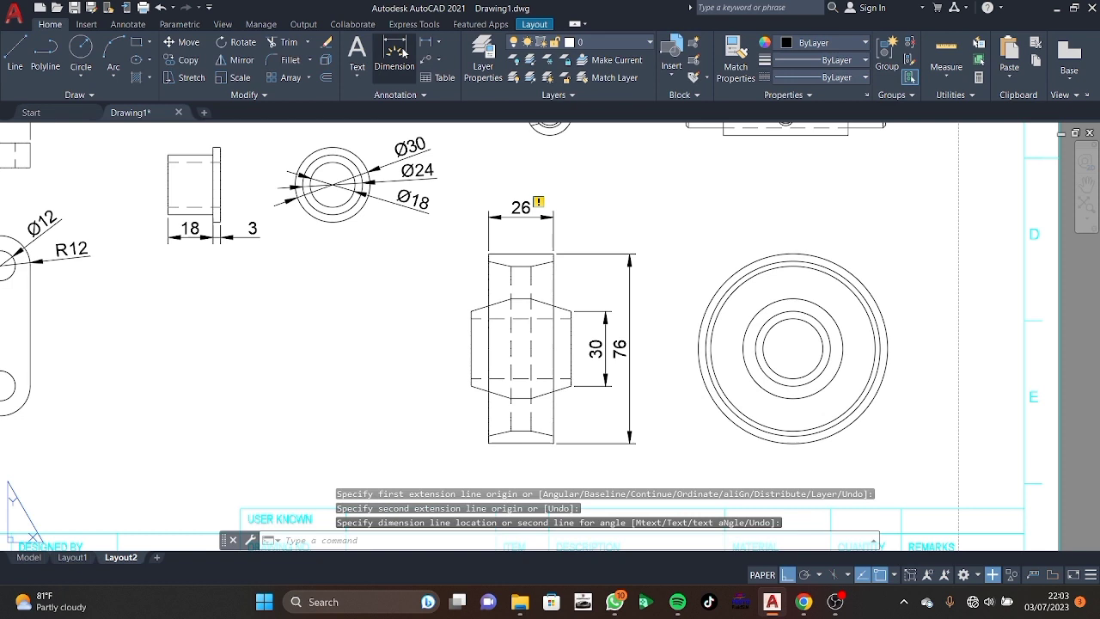
{"action": "key", "text": "Return"}
{"action": "left_click", "coordinate": [513, 298]}
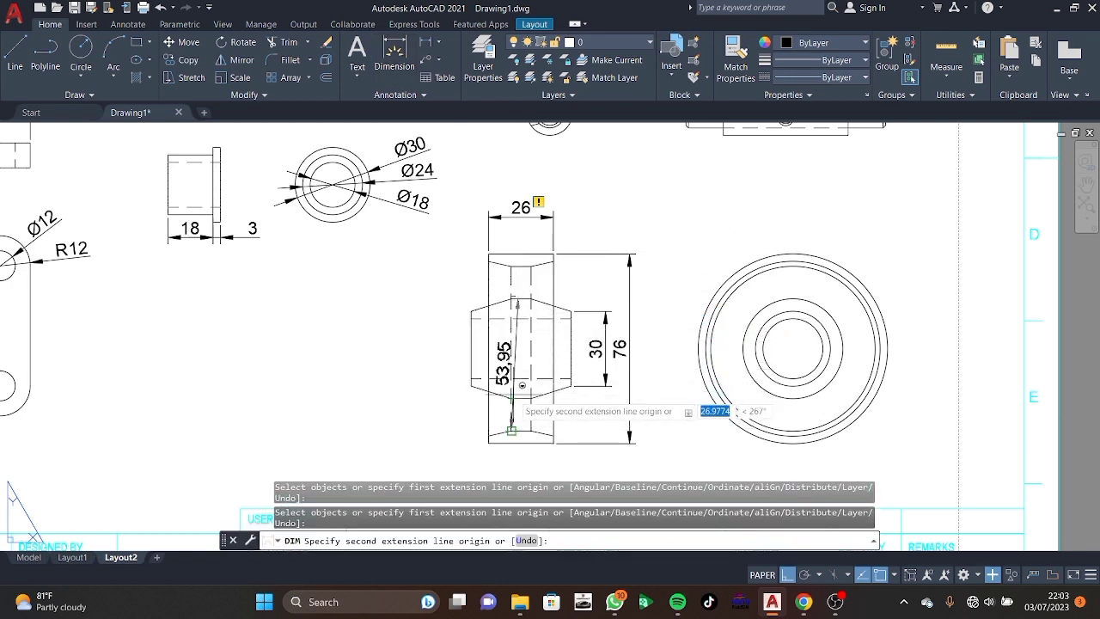
{"action": "key", "text": "Escape"}
Dimension the hub's 40 height to its left.
{"action": "left_click", "coordinate": [392, 66]}
{"action": "scroll", "coordinate": [491, 209], "scroll_direction": "up", "scroll_amount": 2}
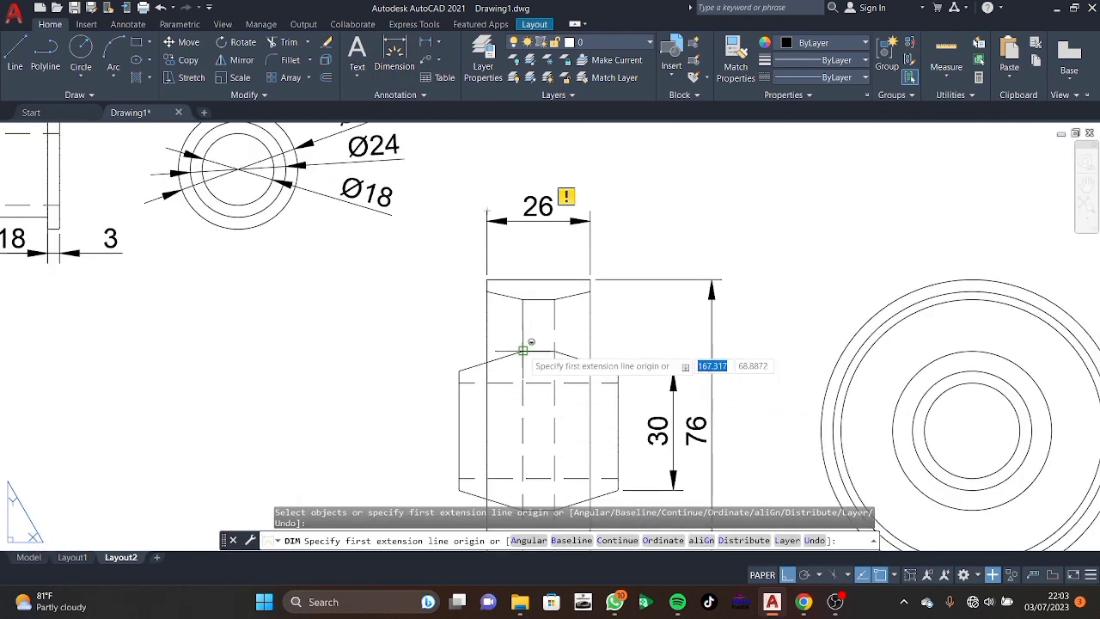
{"action": "left_click", "coordinate": [522, 349]}
{"action": "middle_click_drag", "start_coordinate": [535, 437], "coordinate": [552, 318]}
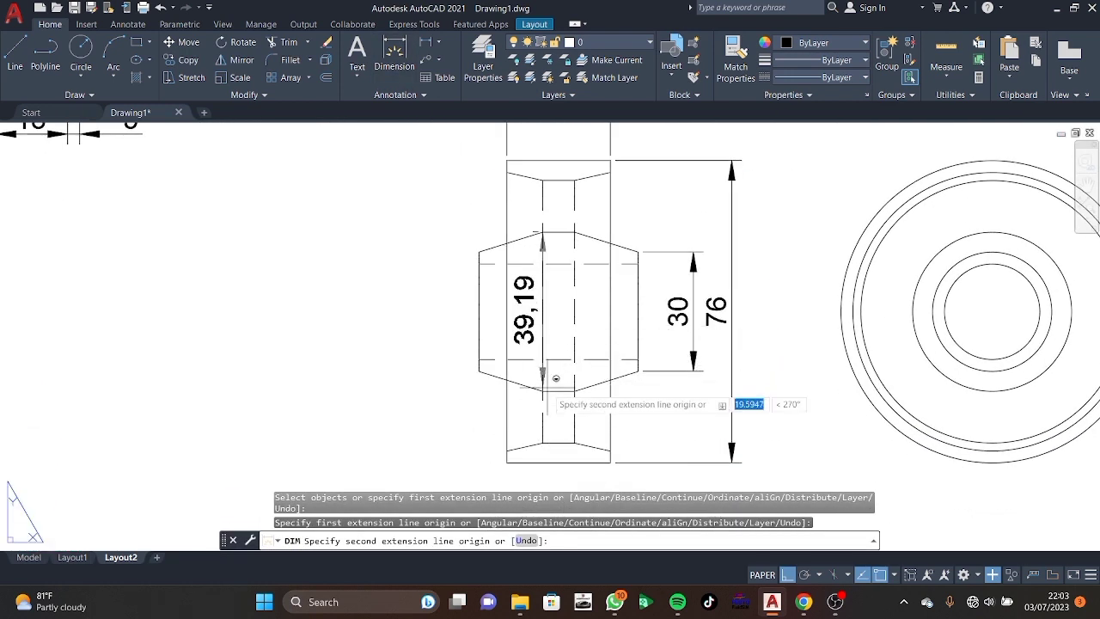
{"action": "left_click", "coordinate": [542, 390]}
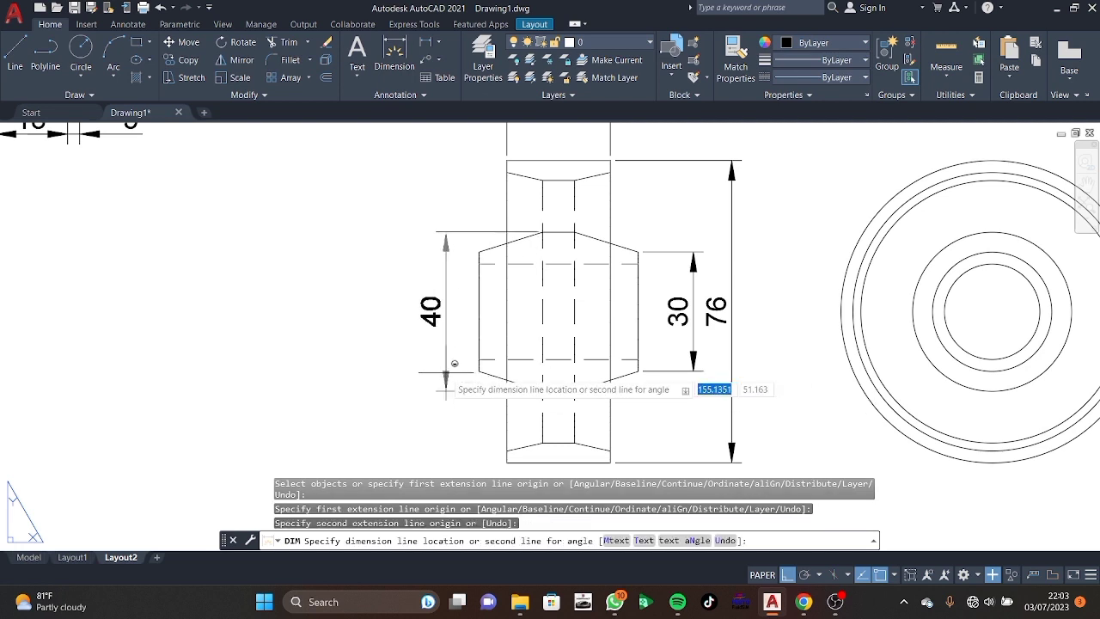
{"action": "left_click", "coordinate": [454, 364]}
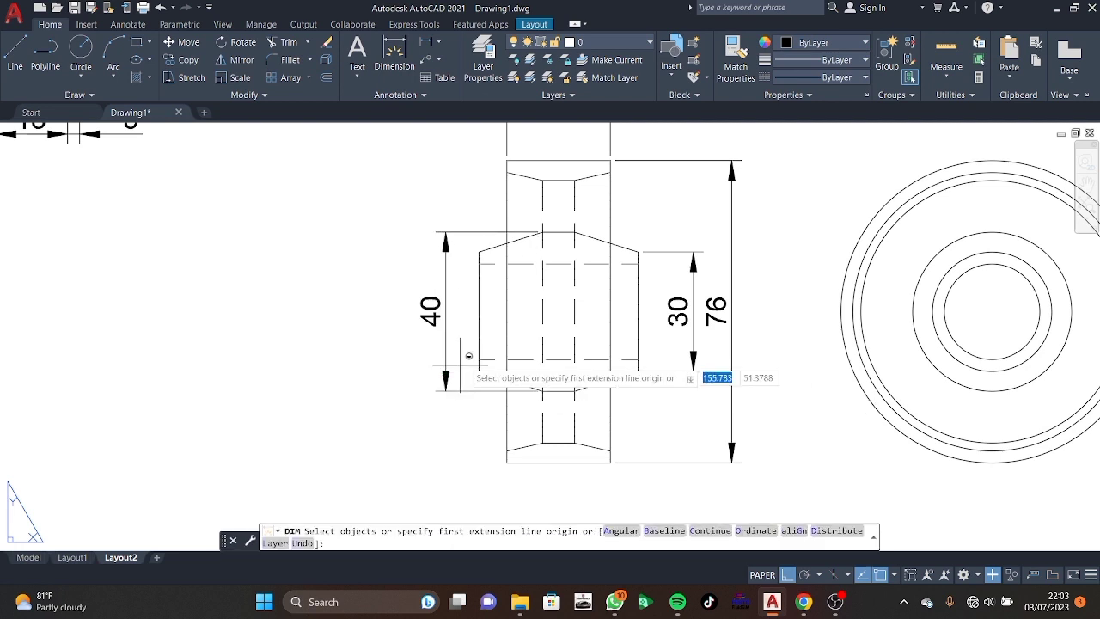
Add the 66 bore-line height left of the 40 and a 30 inner height beside the hub.
{"action": "left_click", "coordinate": [542, 179]}
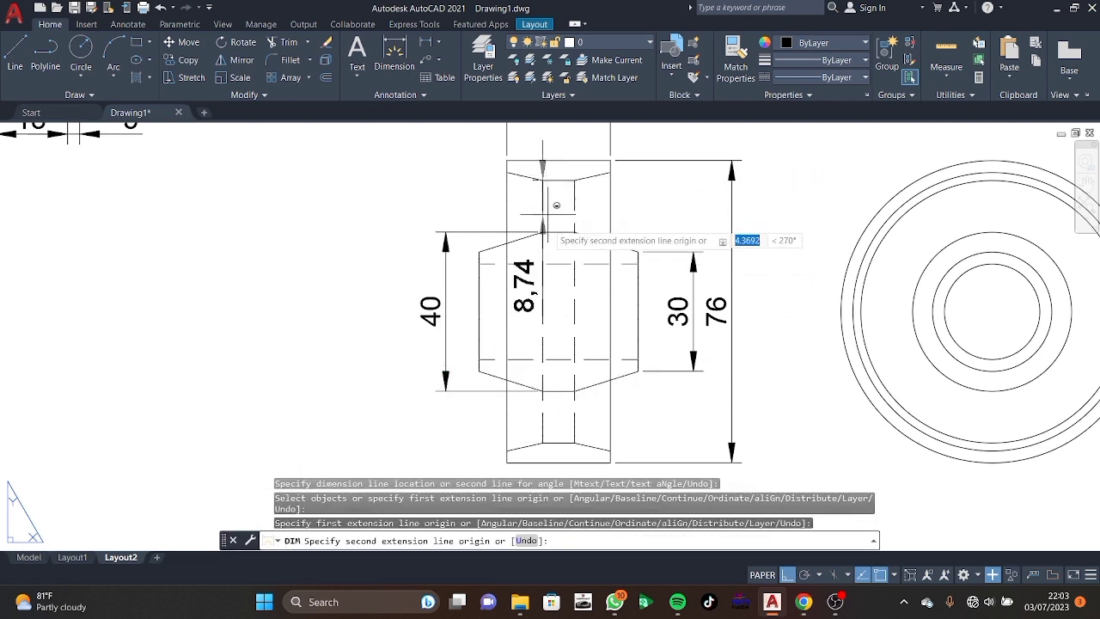
{"action": "left_click", "coordinate": [542, 441]}
{"action": "left_click", "coordinate": [419, 388]}
{"action": "middle_click_drag", "start_coordinate": [382, 443], "coordinate": [436, 451]}
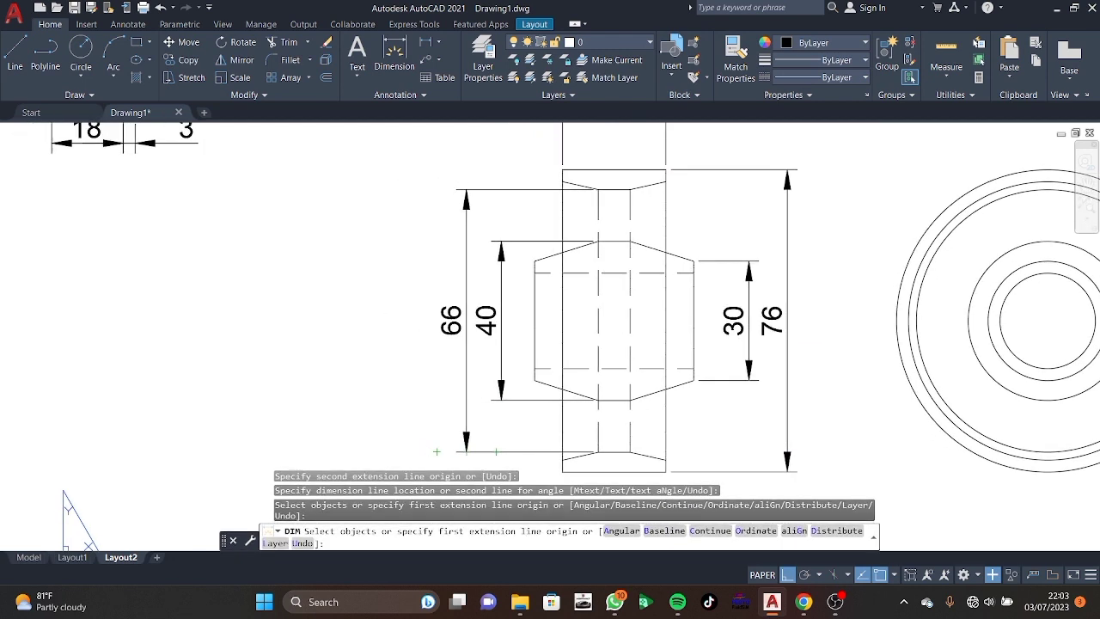
{"action": "scroll", "coordinate": [583, 315], "scroll_direction": "down", "scroll_amount": 2}
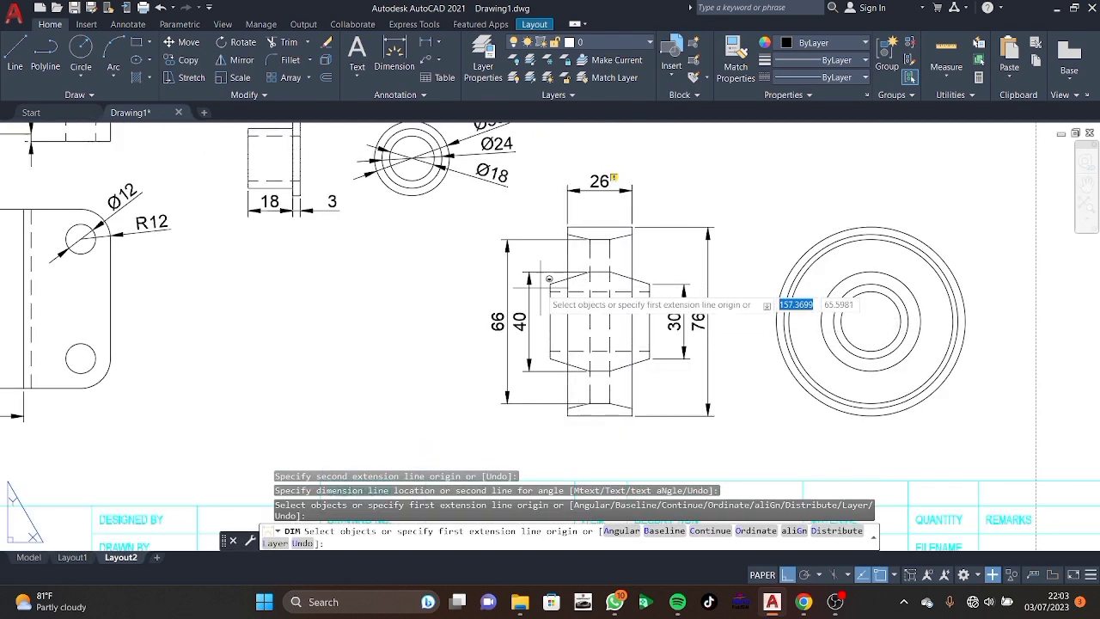
{"action": "left_click", "coordinate": [551, 282]}
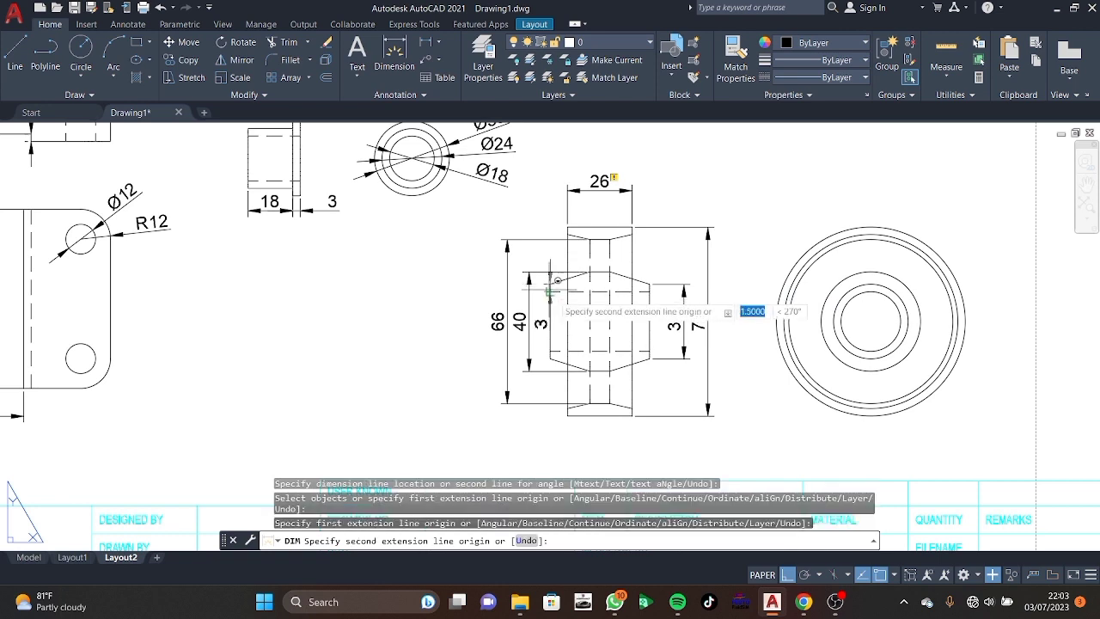
{"action": "left_click", "coordinate": [551, 356]}
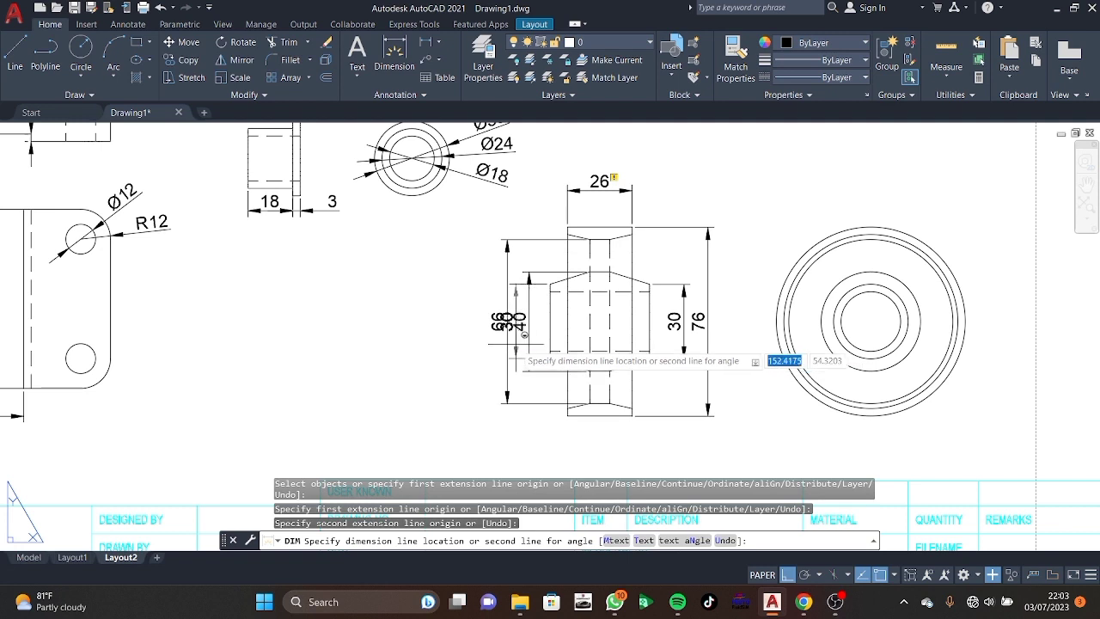
{"action": "left_click", "coordinate": [529, 345]}
{"action": "key", "text": "Escape"}
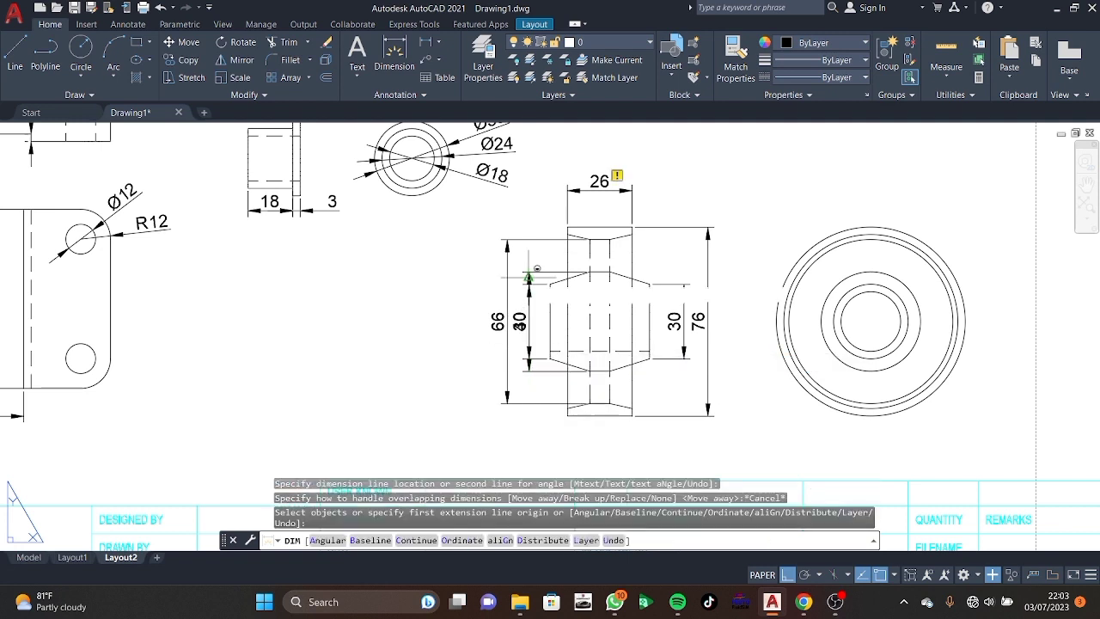
{"action": "key", "text": "Return"}
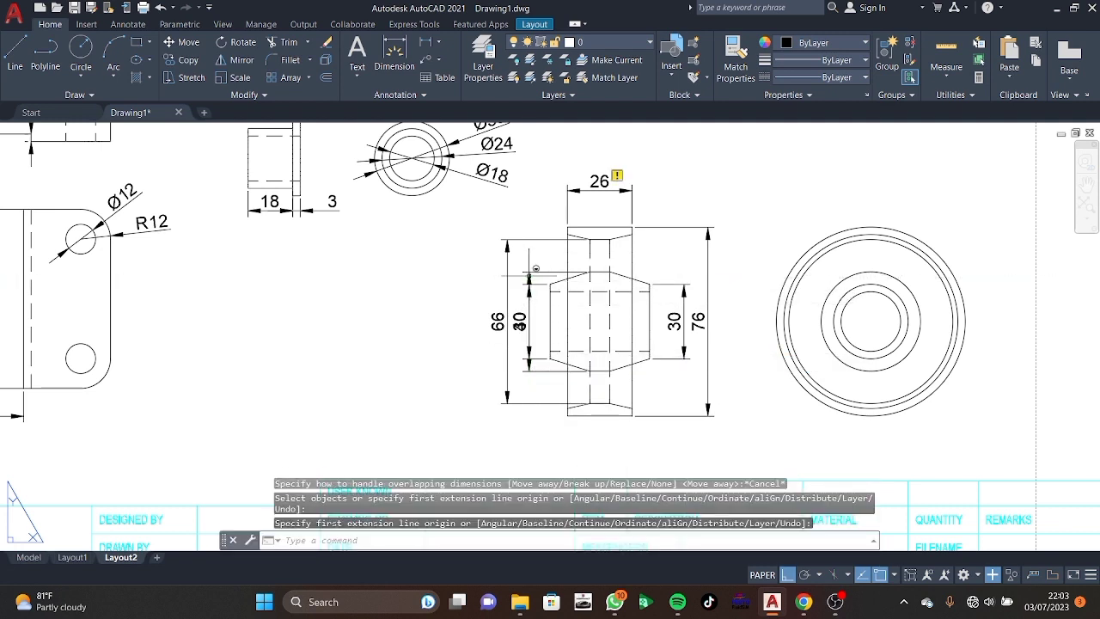
{"action": "left_click", "coordinate": [535, 268]}
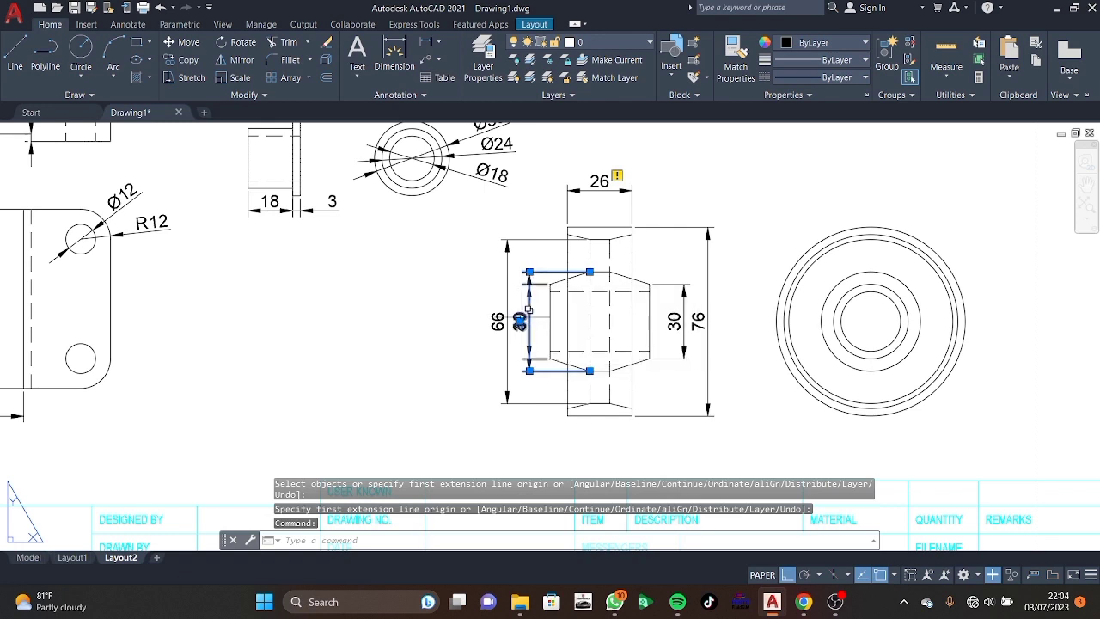
Move the 40 dimension further left.
{"action": "left_click", "coordinate": [520, 320]}
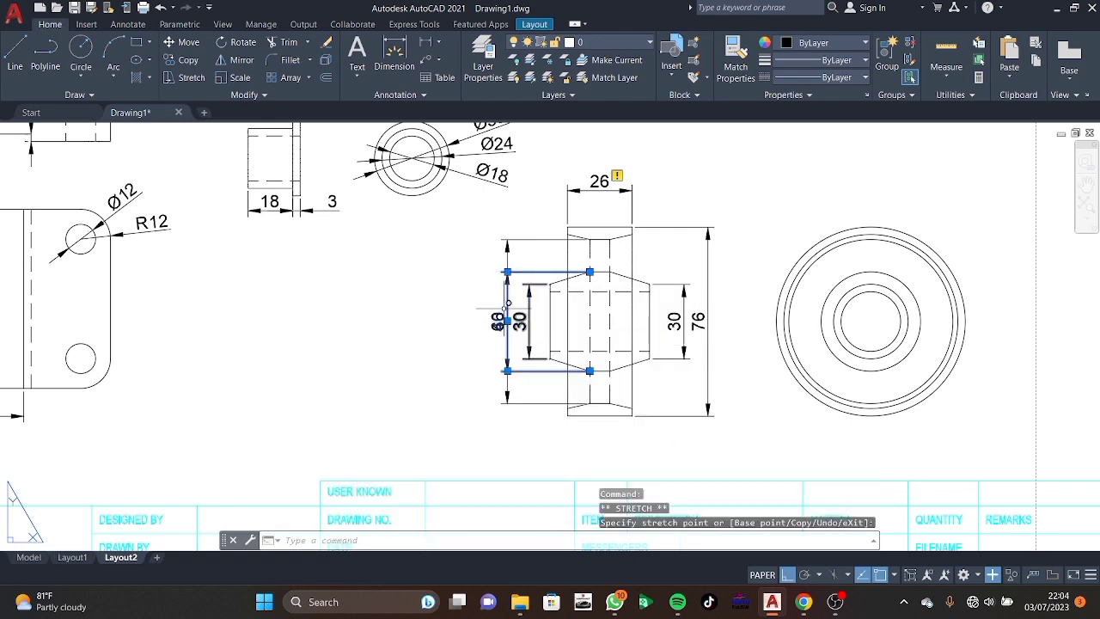
{"action": "key", "text": "Escape"}
{"action": "left_click", "coordinate": [498, 320]}
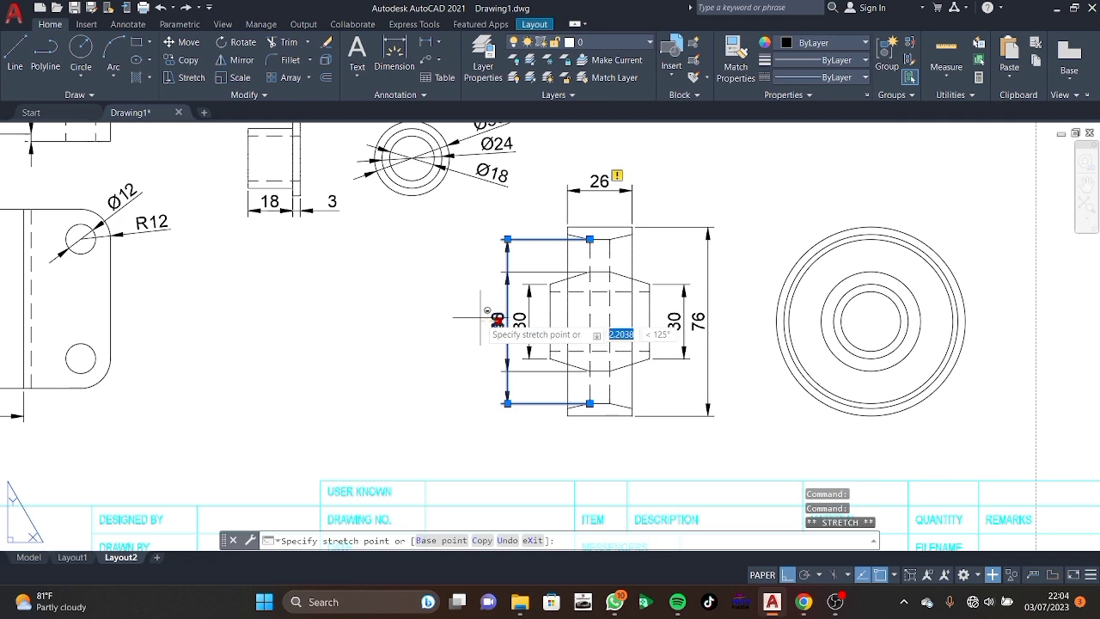
{"action": "left_click", "coordinate": [498, 319]}
{"action": "key", "text": "Escape"}
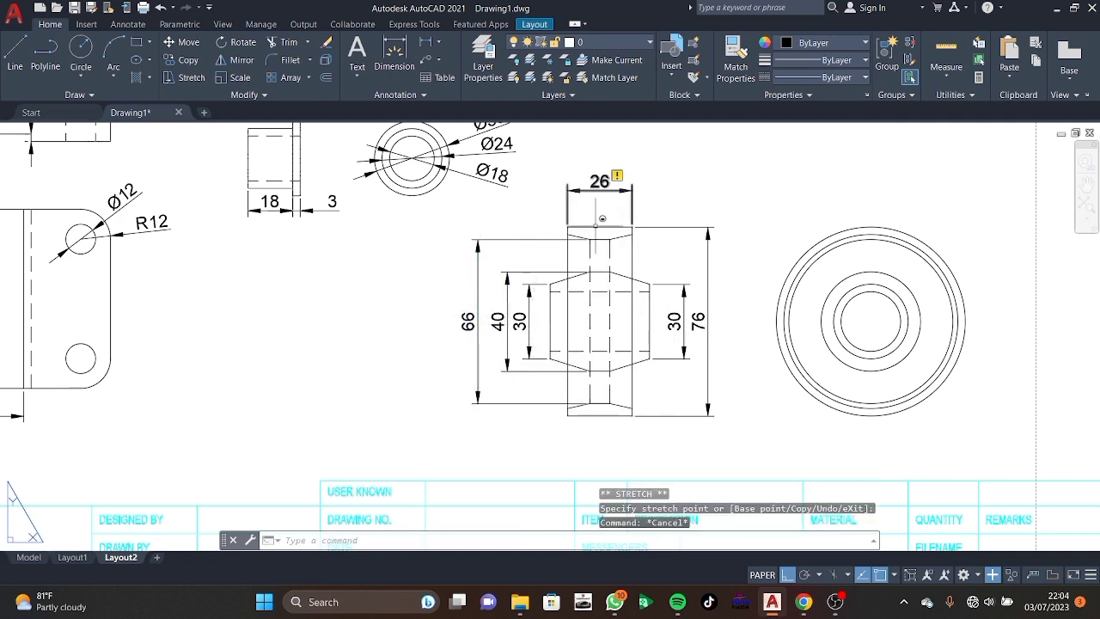
Dimension the inner bore's 24 height on the wheel side view.
{"action": "left_click", "coordinate": [413, 63]}
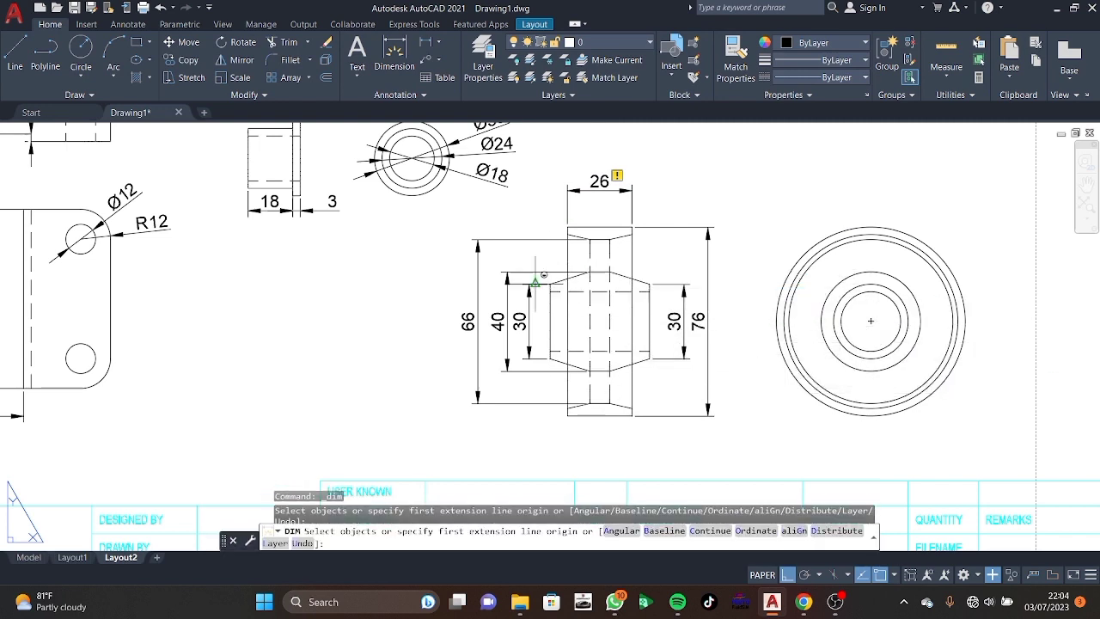
{"action": "left_click", "coordinate": [562, 293]}
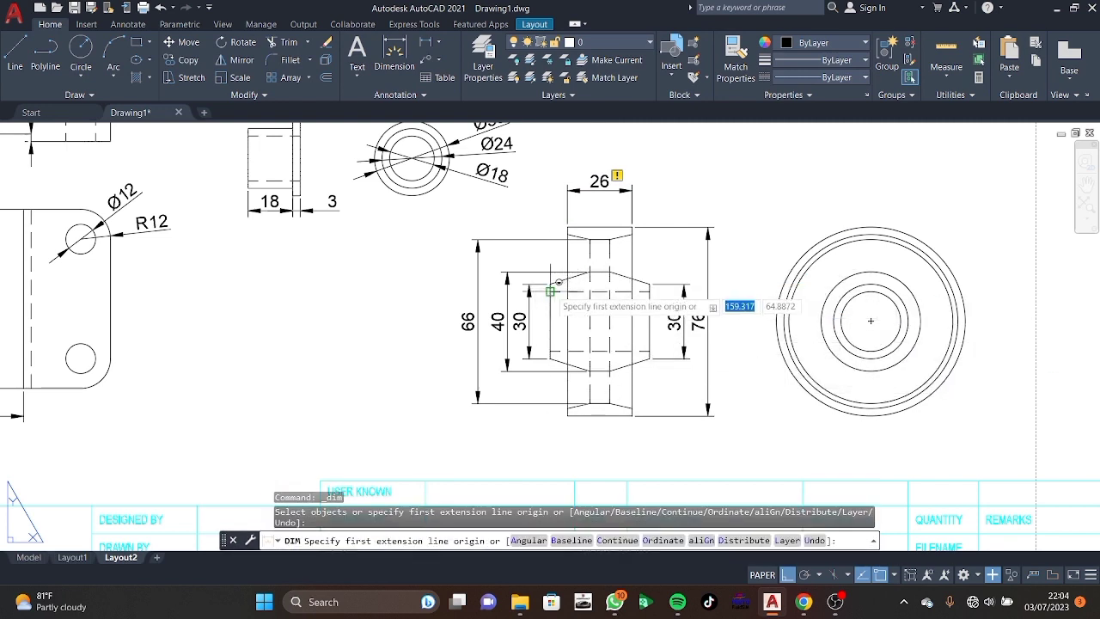
{"action": "left_click", "coordinate": [551, 292]}
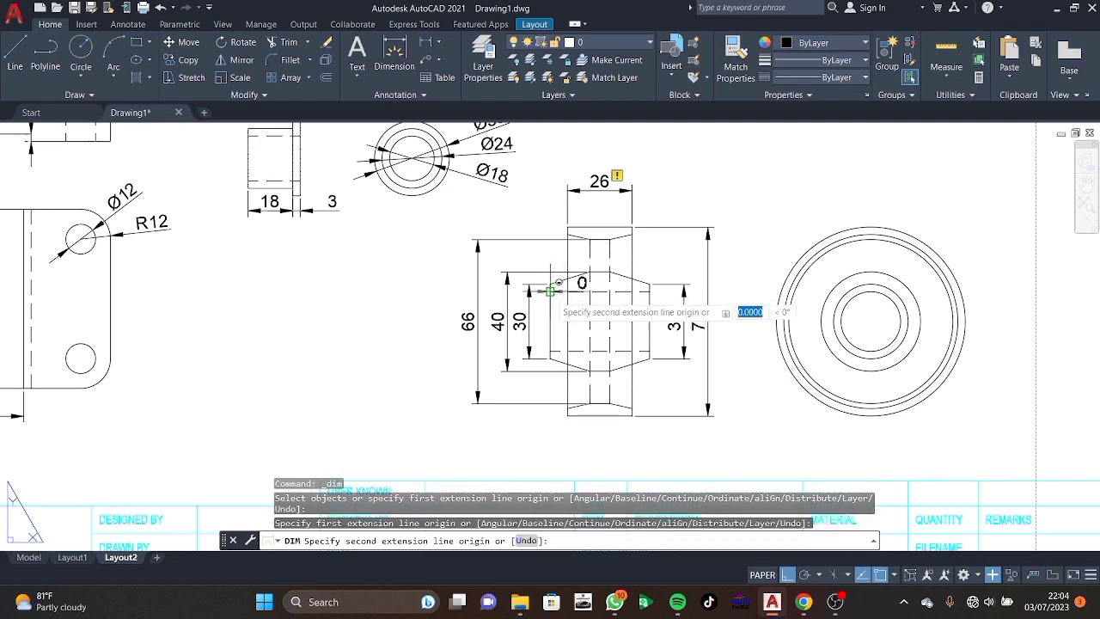
{"action": "left_click", "coordinate": [552, 344]}
{"action": "left_click", "coordinate": [395, 53]}
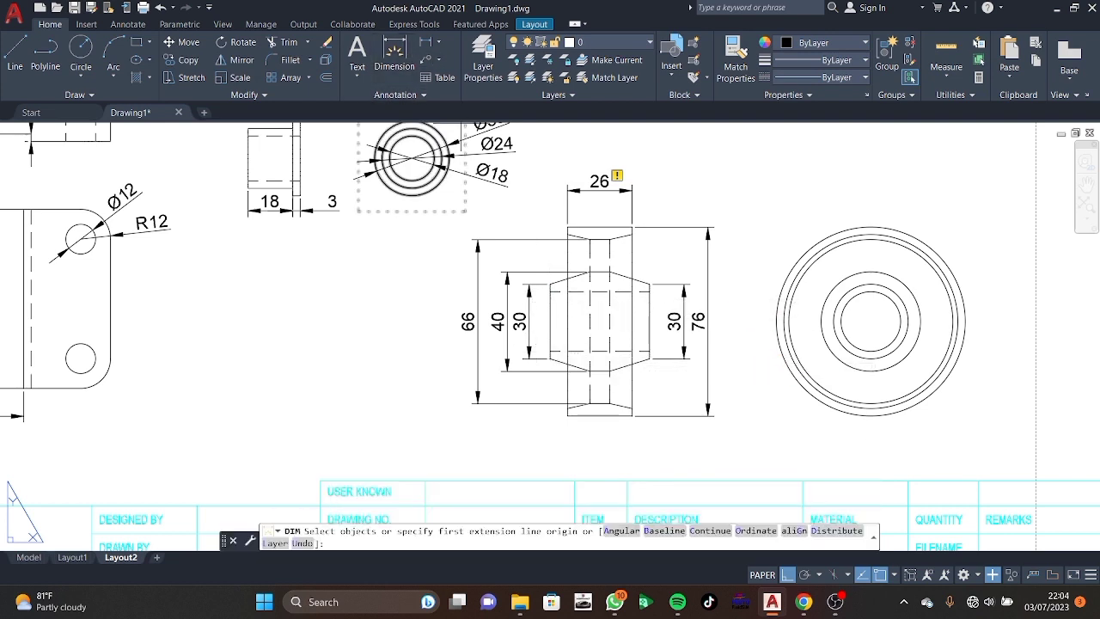
{"action": "scroll", "coordinate": [541, 305], "scroll_direction": "up", "scroll_amount": 3}
{"action": "scroll", "coordinate": [532, 275], "scroll_direction": "up", "scroll_amount": 2}
{"action": "left_click", "coordinate": [516, 276]}
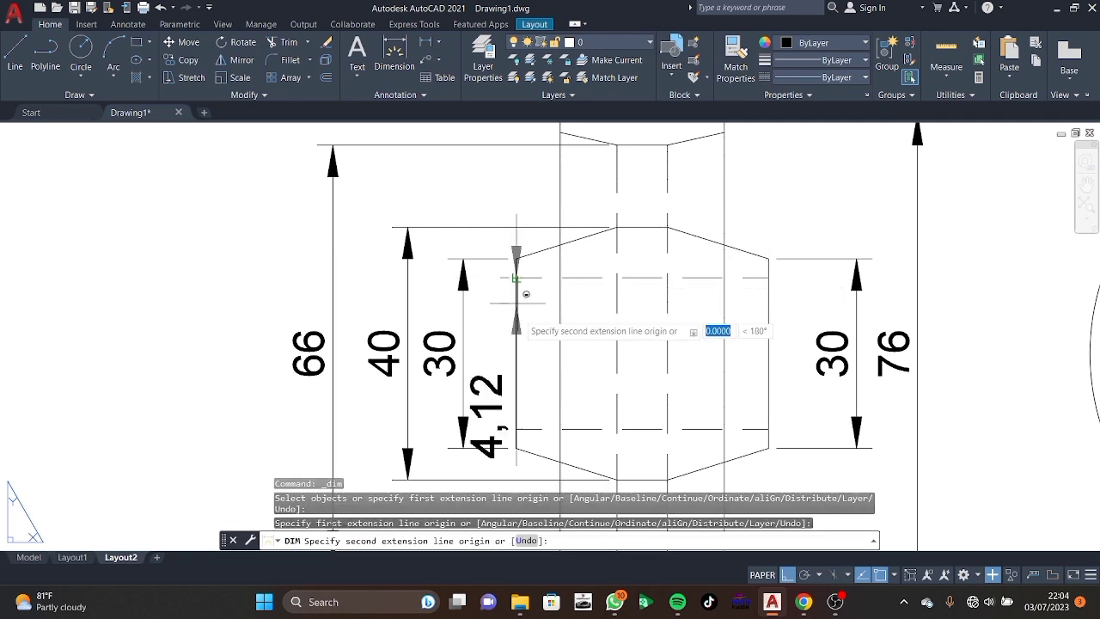
{"action": "left_click", "coordinate": [516, 428]}
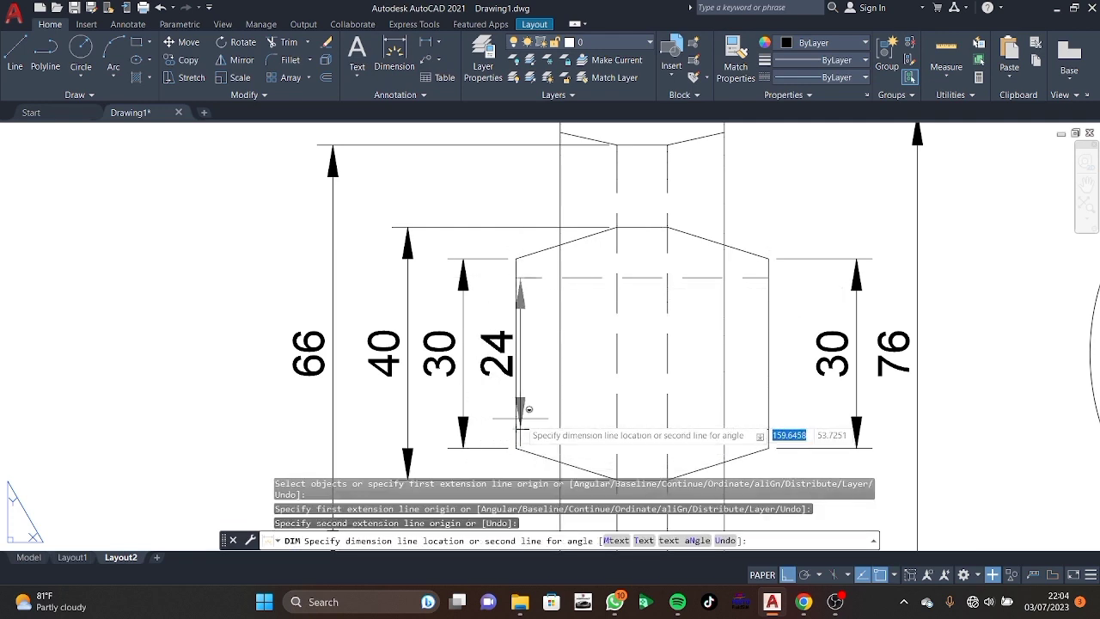
{"action": "left_click", "coordinate": [516, 415]}
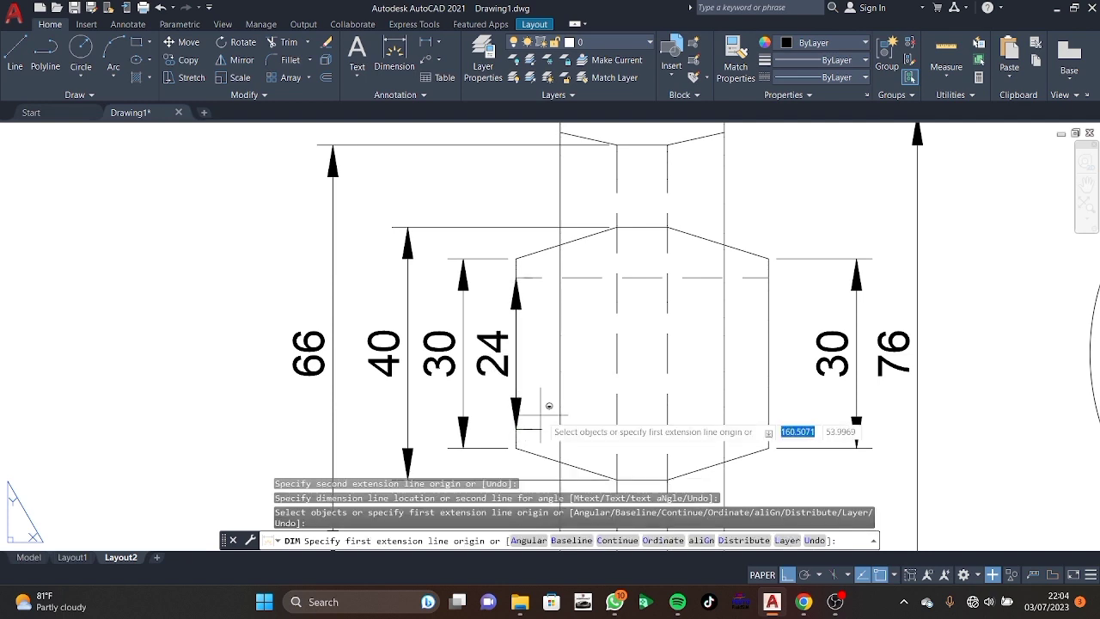
Add the 8 width across the top hole, placed above the part.
{"action": "scroll", "coordinate": [665, 375], "scroll_direction": "down", "scroll_amount": 2}
{"action": "middle_click_drag", "start_coordinate": [677, 391], "coordinate": [576, 331]}
{"action": "scroll", "coordinate": [735, 347], "scroll_direction": "down", "scroll_amount": 1}
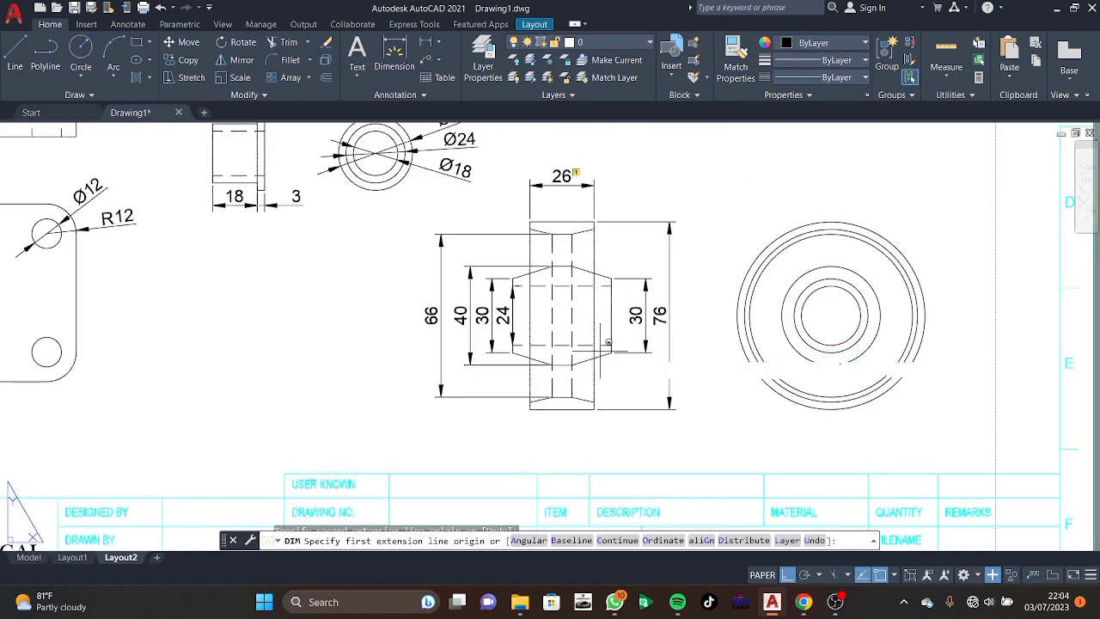
{"action": "scroll", "coordinate": [589, 395], "scroll_direction": "down", "scroll_amount": 1}
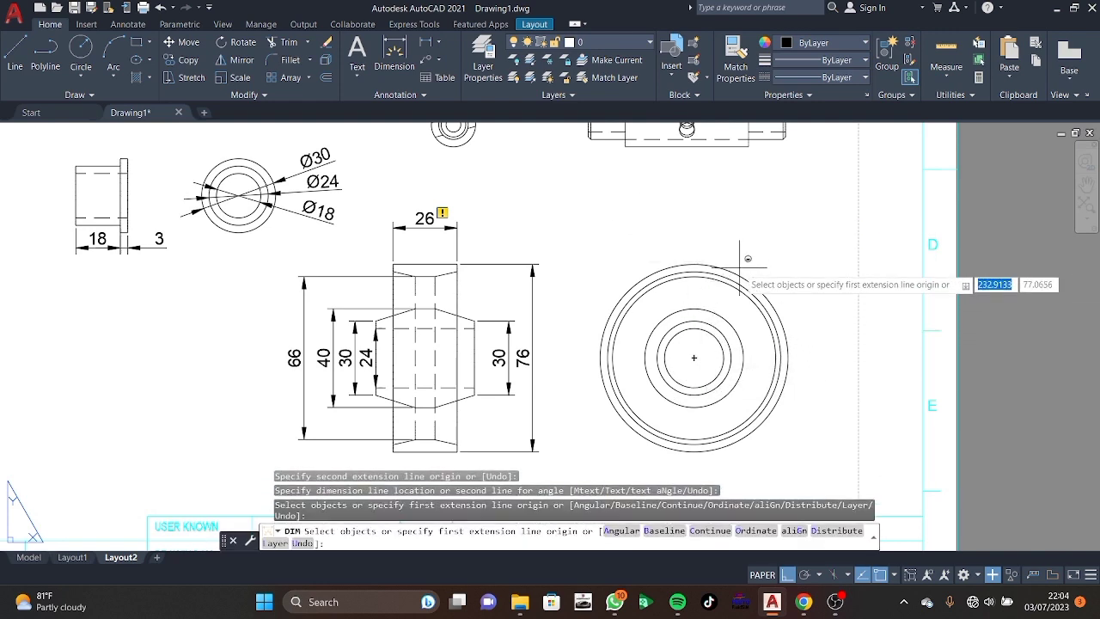
{"action": "middle_click_drag", "start_coordinate": [603, 205], "coordinate": [631, 204]}
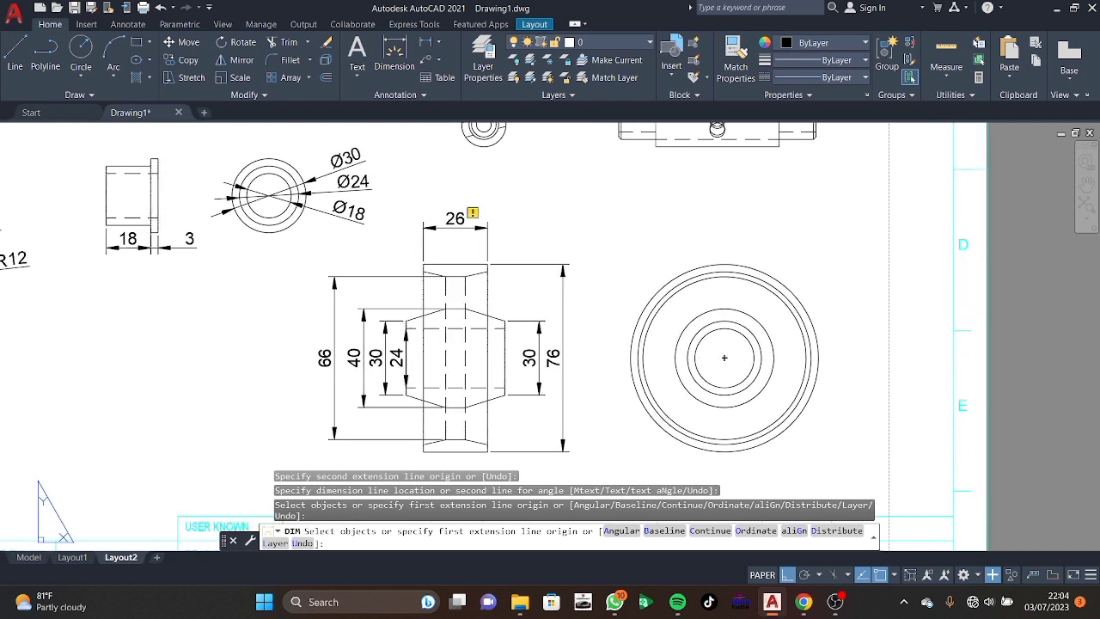
{"action": "left_click", "coordinate": [453, 307]}
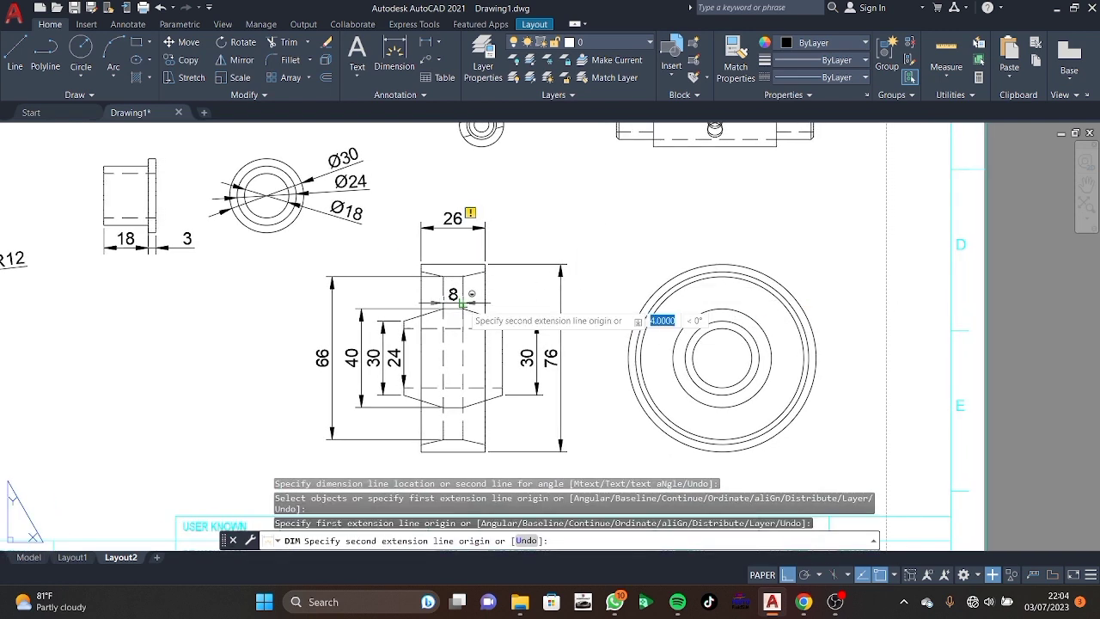
{"action": "left_click", "coordinate": [463, 308]}
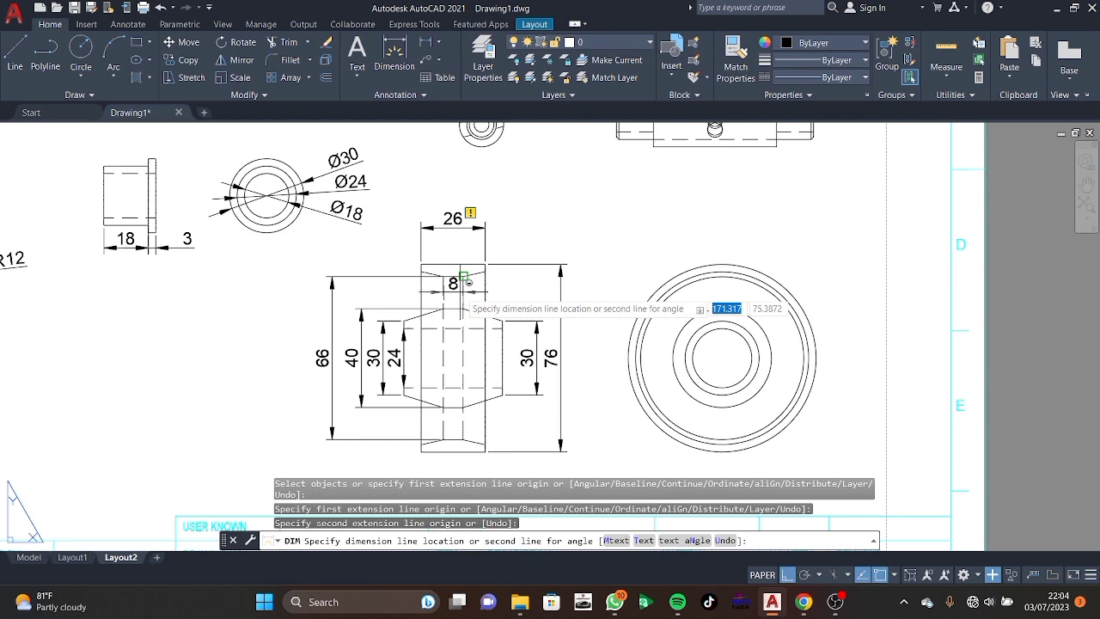
{"action": "left_click", "coordinate": [461, 253]}
Dimension the three small circles Ø18, Ø6 and Ø12, with Ø12 placed to the right.
{"action": "middle_click_drag", "start_coordinate": [603, 221], "coordinate": [512, 394]}
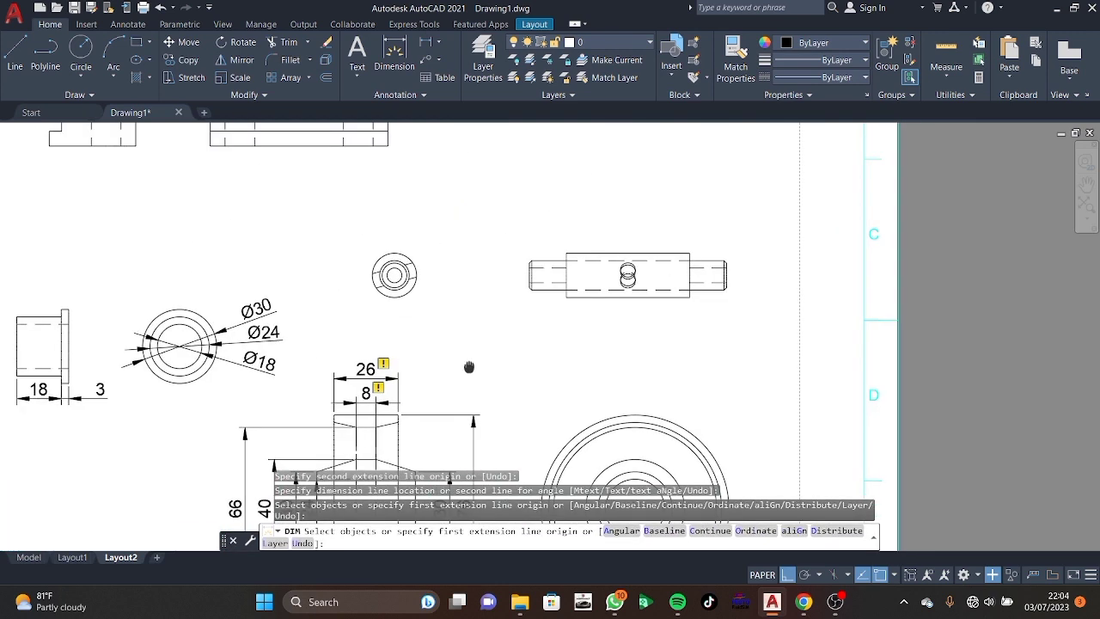
{"action": "scroll", "coordinate": [395, 292], "scroll_direction": "up", "scroll_amount": 4}
{"action": "left_click", "coordinate": [402, 290]}
{"action": "left_click", "coordinate": [466, 270]}
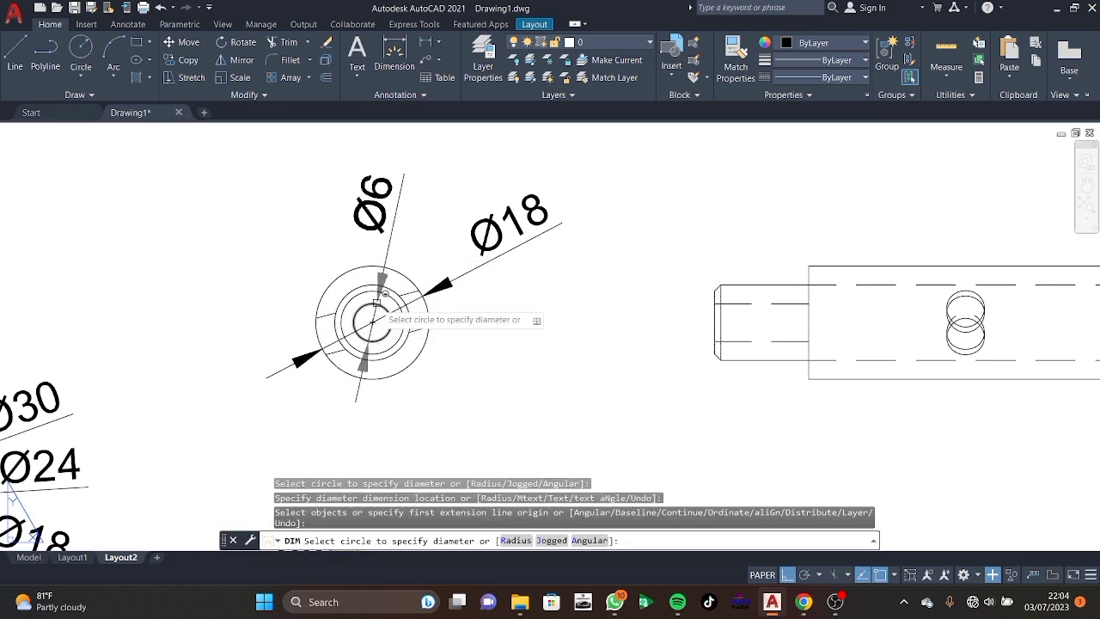
{"action": "left_click", "coordinate": [384, 310]}
{"action": "left_click", "coordinate": [483, 193]}
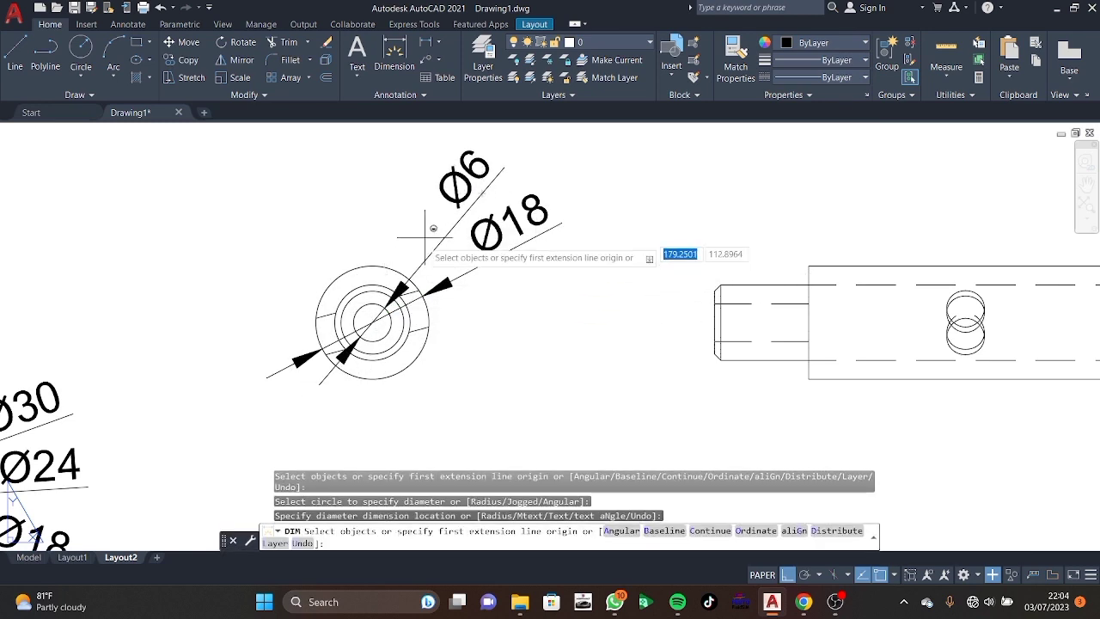
{"action": "left_click", "coordinate": [386, 279]}
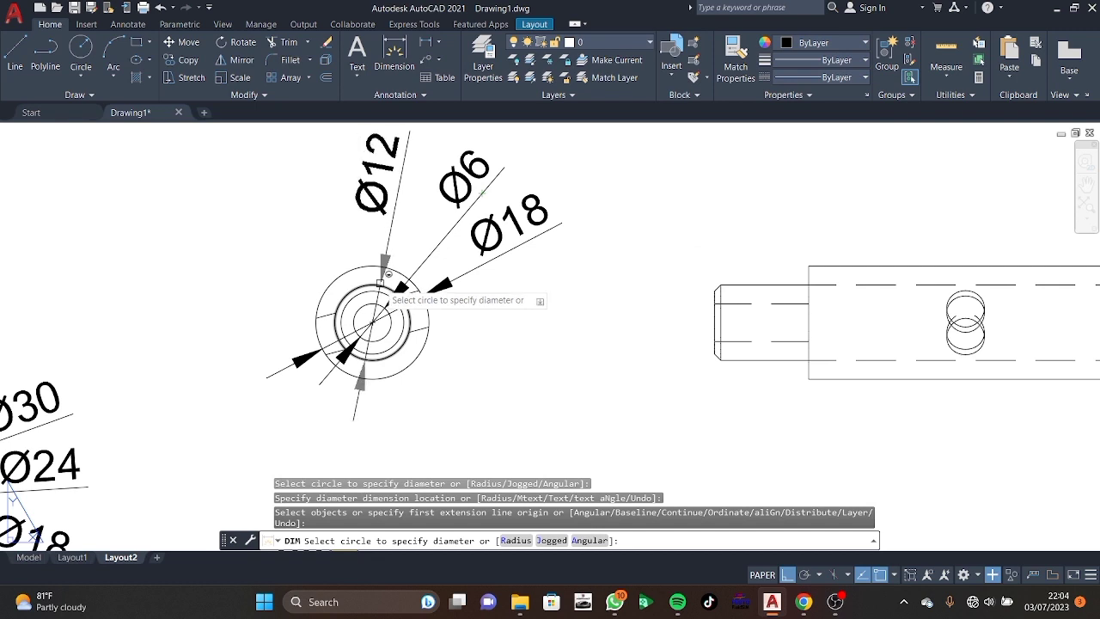
{"action": "left_click", "coordinate": [288, 292]}
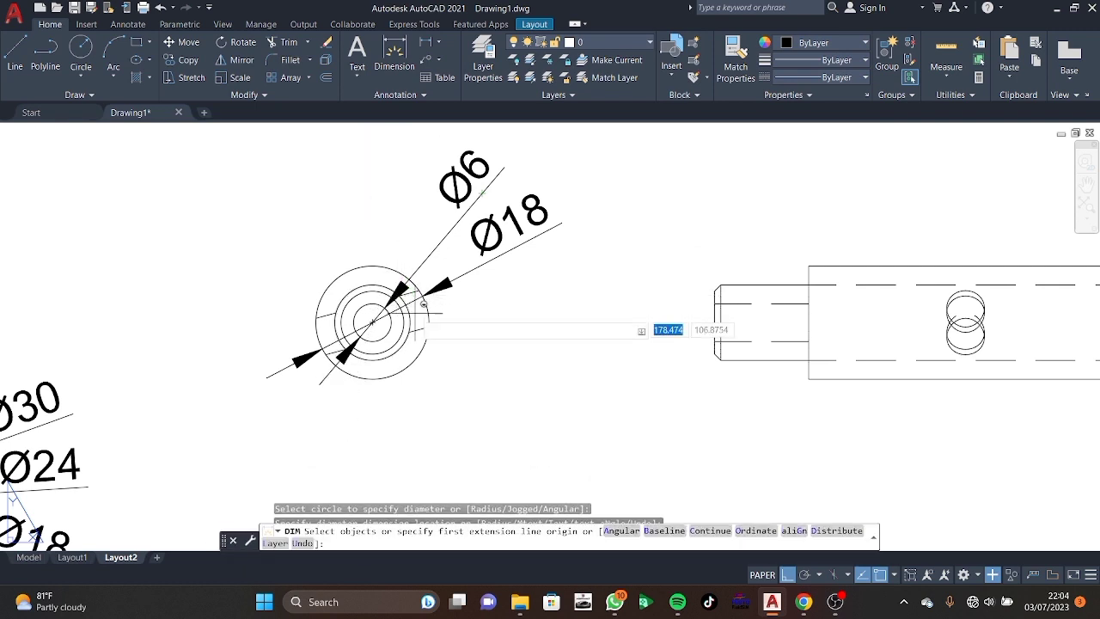
{"action": "left_click", "coordinate": [416, 319]}
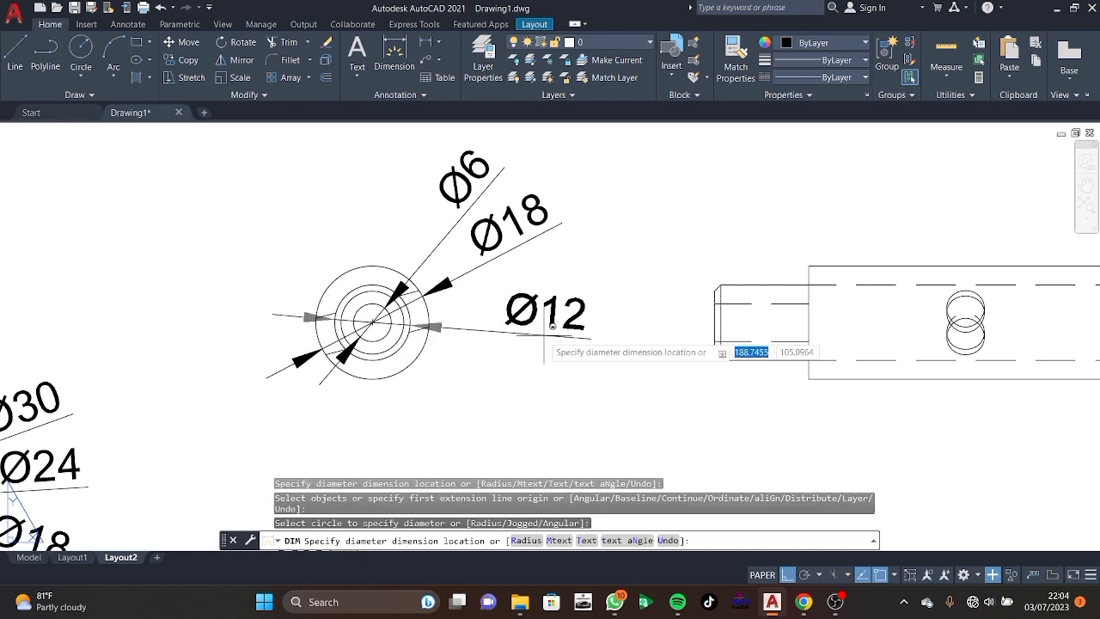
{"action": "left_click", "coordinate": [559, 335]}
{"action": "middle_click_drag", "start_coordinate": [712, 414], "coordinate": [439, 318]}
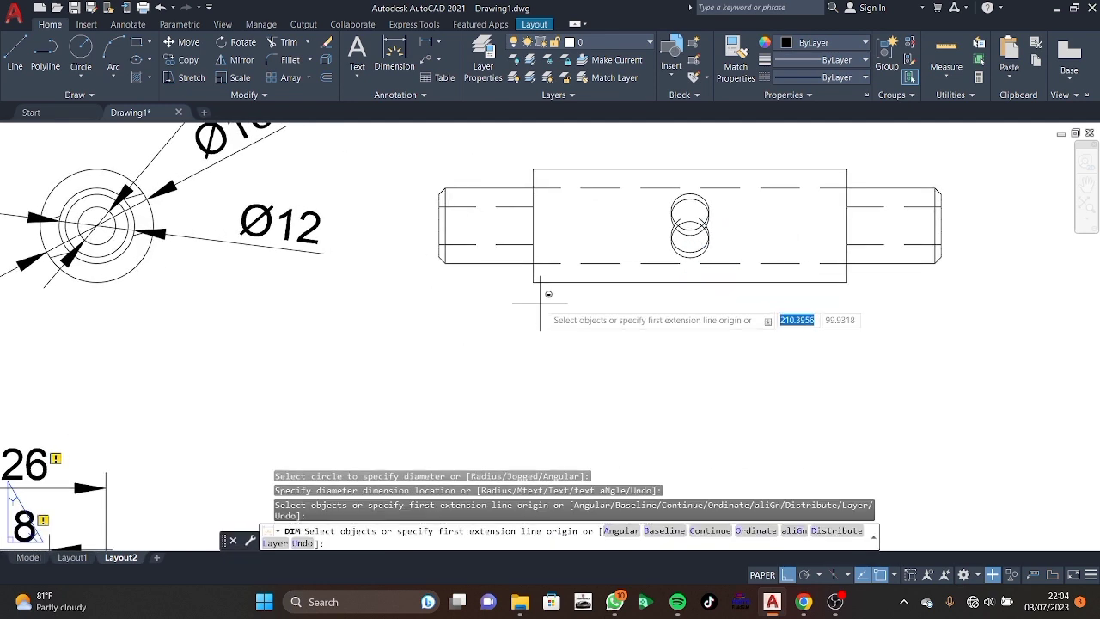
Dimension the shaft side view with a 50 body length and an 80 overall length below it.
{"action": "left_click", "coordinate": [536, 277]}
{"action": "left_click", "coordinate": [532, 282]}
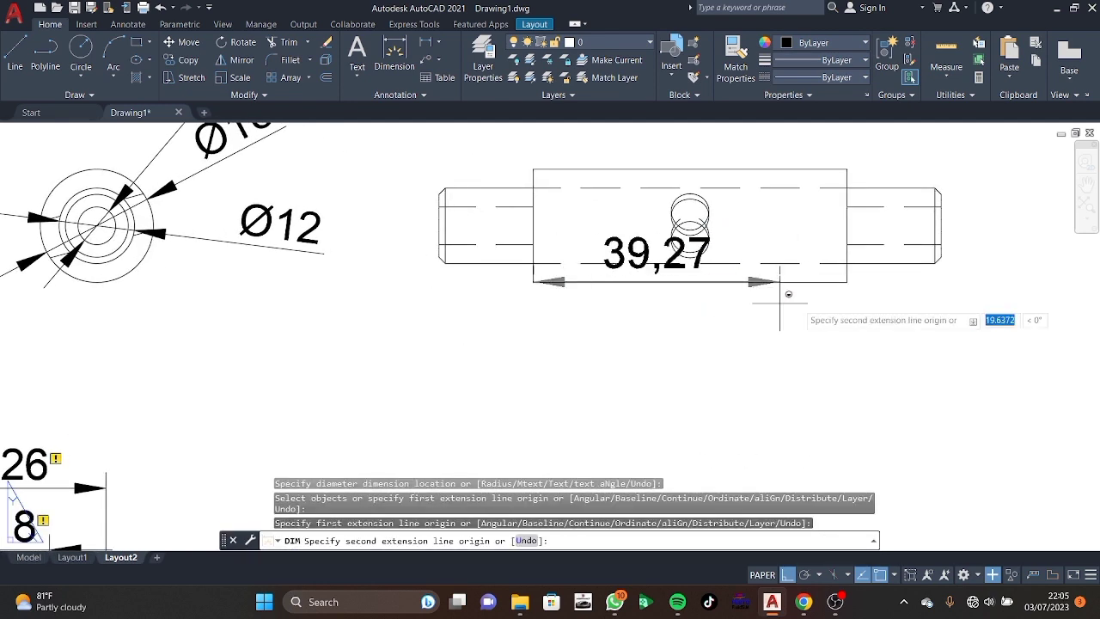
{"action": "left_click", "coordinate": [846, 281]}
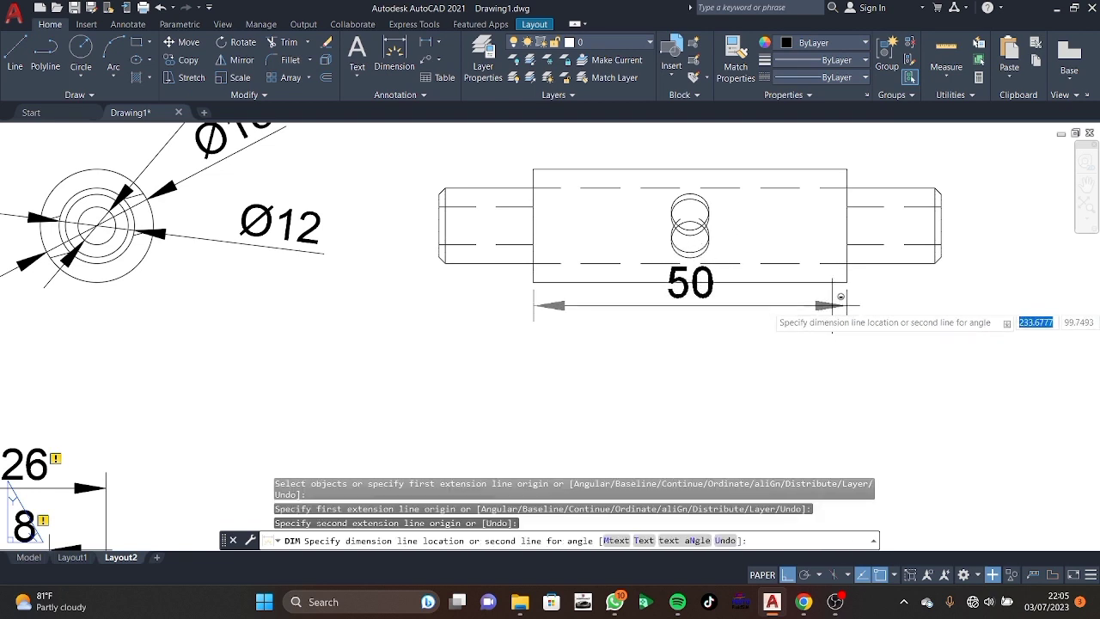
{"action": "left_click", "coordinate": [847, 320]}
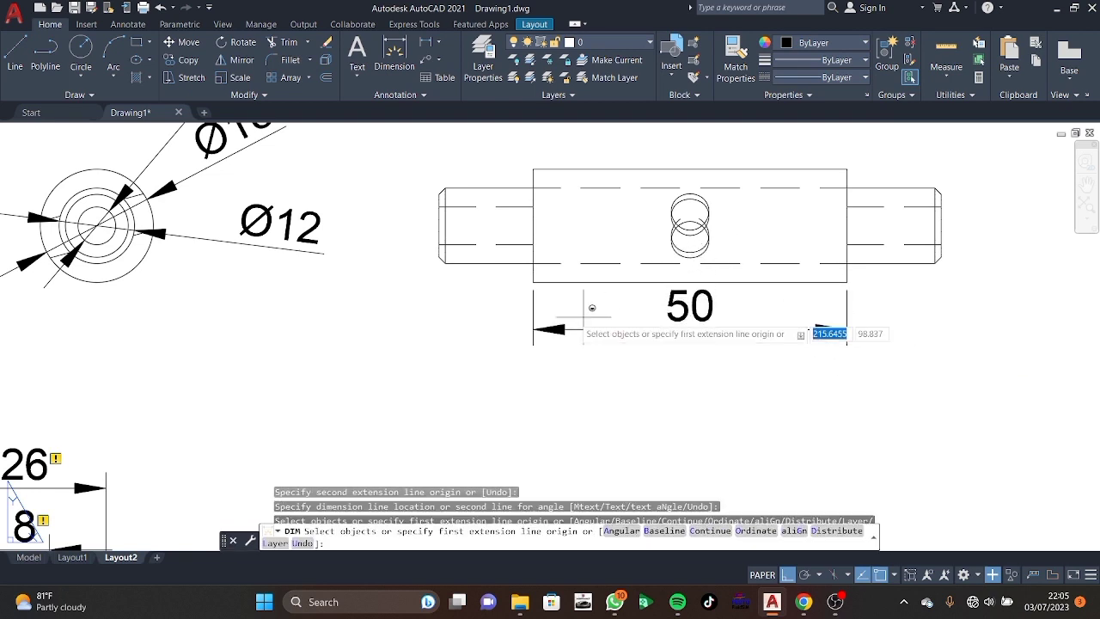
{"action": "left_click", "coordinate": [440, 256]}
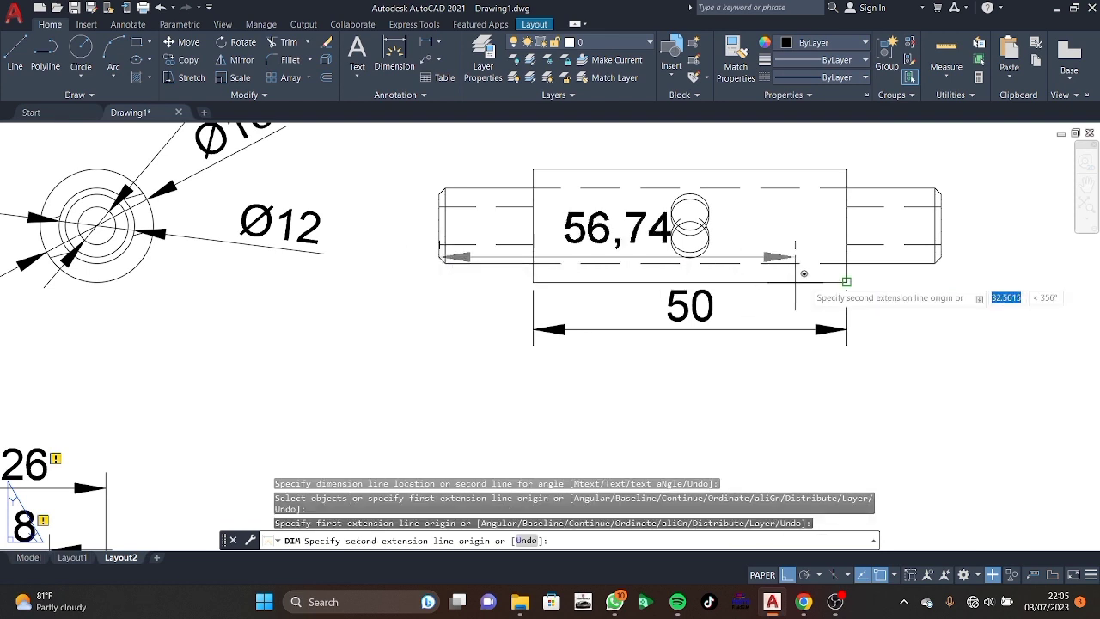
{"action": "left_click", "coordinate": [941, 256]}
{"action": "left_click", "coordinate": [914, 380]}
Add the 18 vertical height dimension on the right edge of the shaft body.
{"action": "middle_click_drag", "start_coordinate": [815, 250], "coordinate": [772, 335]}
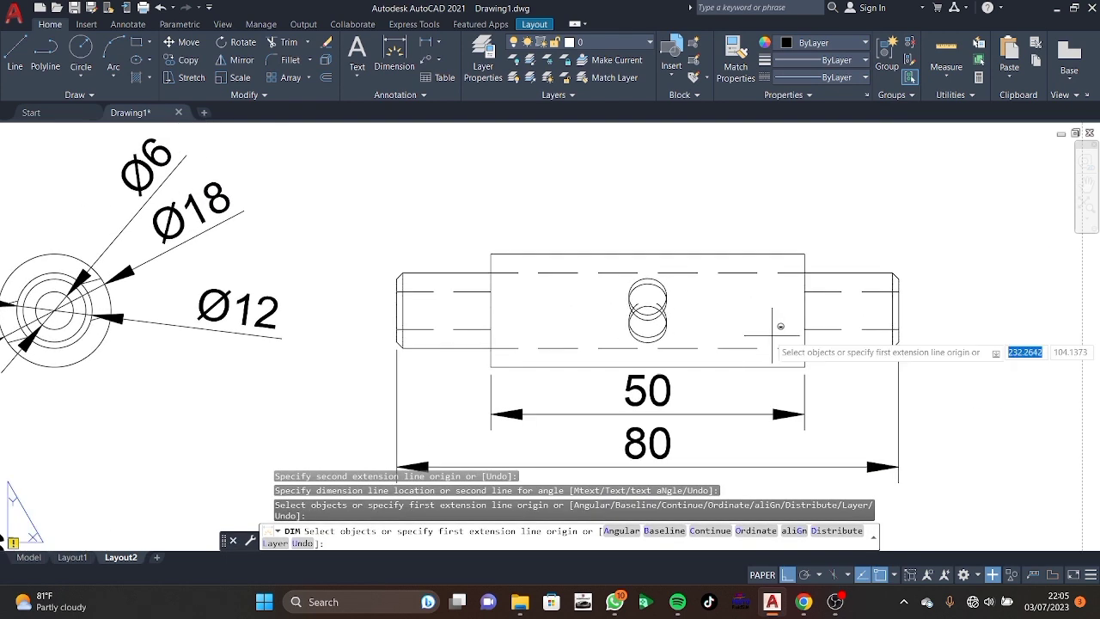
{"action": "left_click", "coordinate": [804, 254]}
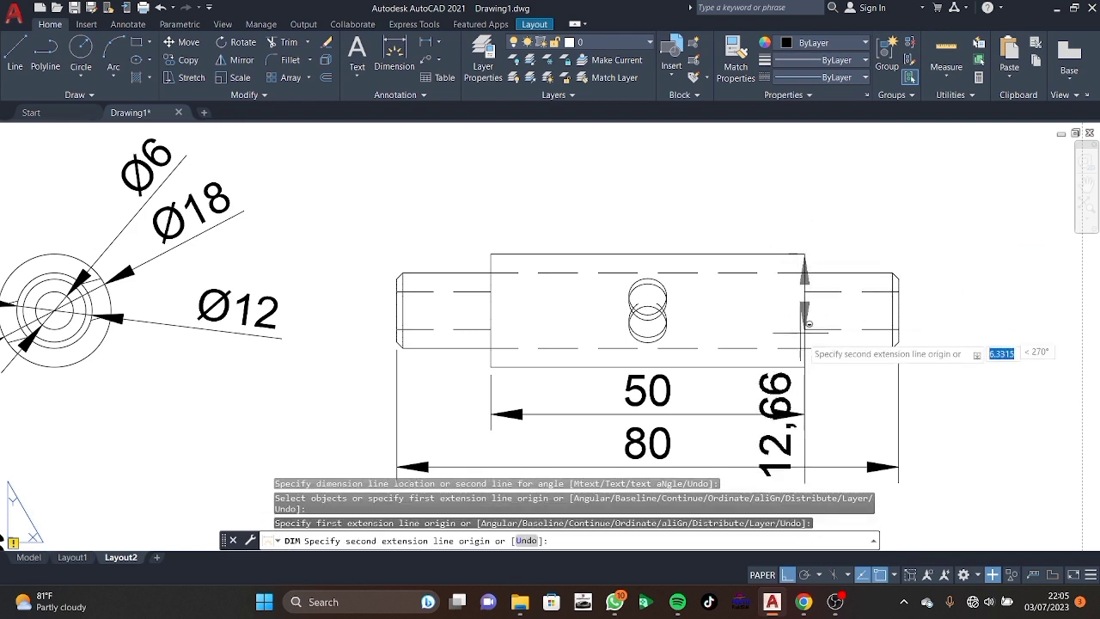
{"action": "left_click", "coordinate": [804, 349]}
{"action": "left_click", "coordinate": [977, 358]}
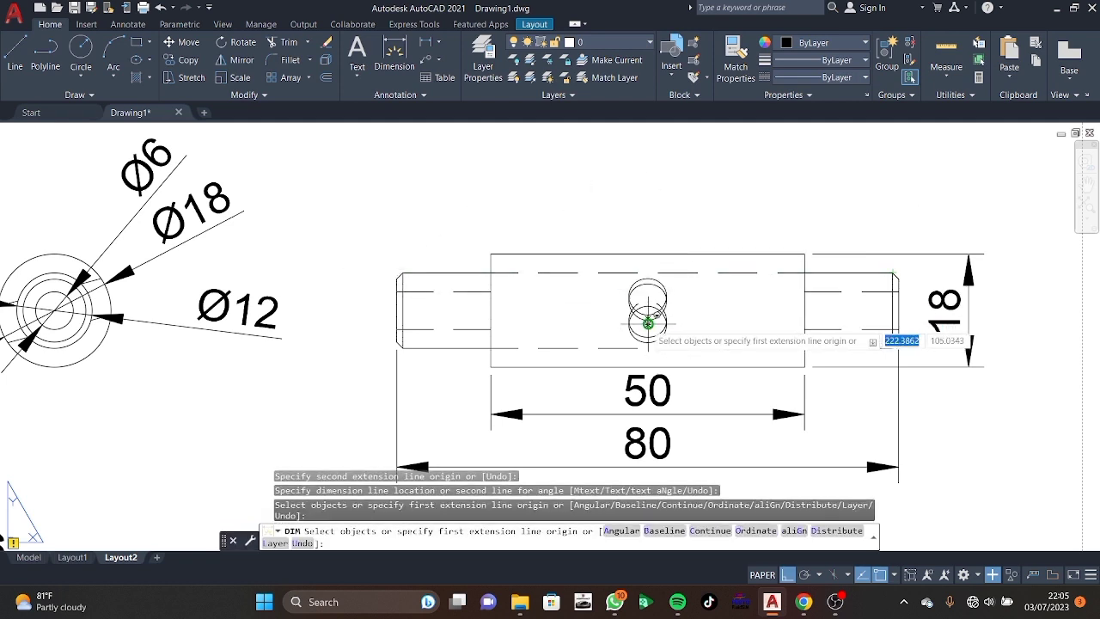
{"action": "scroll", "coordinate": [658, 306], "scroll_direction": "up", "scroll_amount": 4}
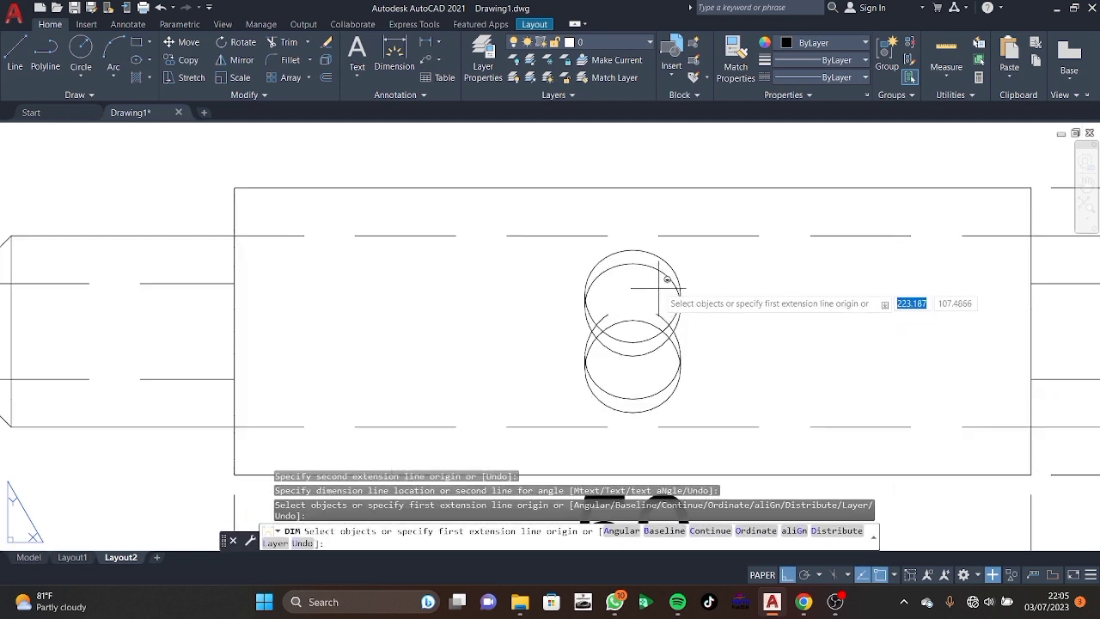
{"action": "scroll", "coordinate": [659, 271], "scroll_direction": "up", "scroll_amount": 3}
{"action": "scroll", "coordinate": [667, 286], "scroll_direction": "down", "scroll_amount": 5}
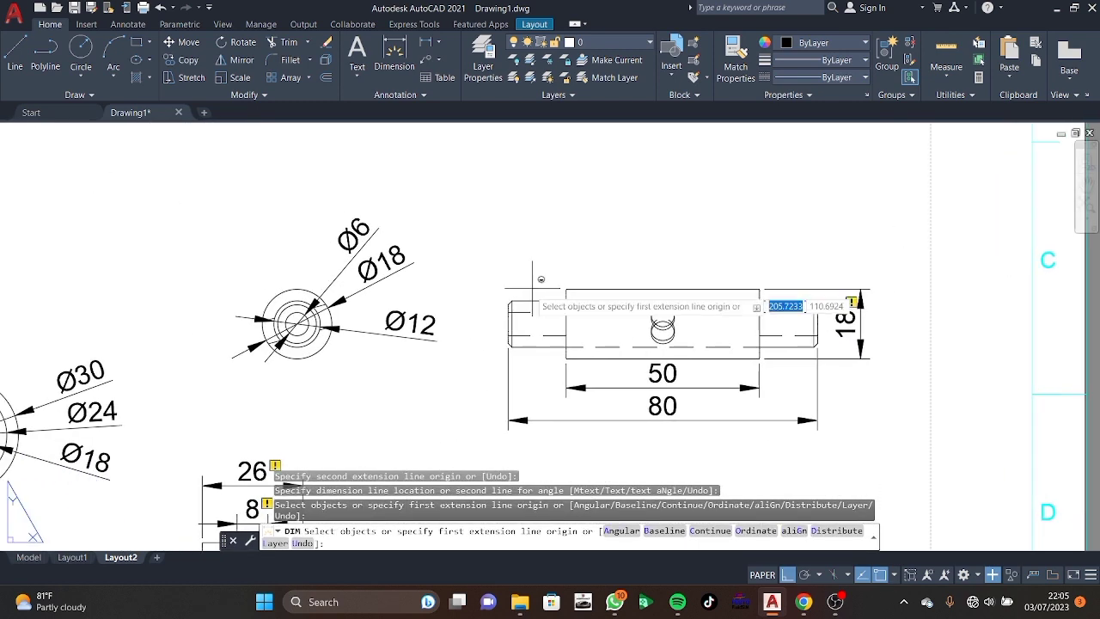
{"action": "mouse_move", "coordinate": [564, 295]}
{"action": "middle_mouse_down"}
{"action": "mouse_move", "coordinate": [569, 412]}
{"action": "mouse_move", "coordinate": [222, 526]}
{"action": "mouse_move", "coordinate": [851, 240]}
{"action": "mouse_move", "coordinate": [729, 216]}
{"action": "middle_mouse_up"}
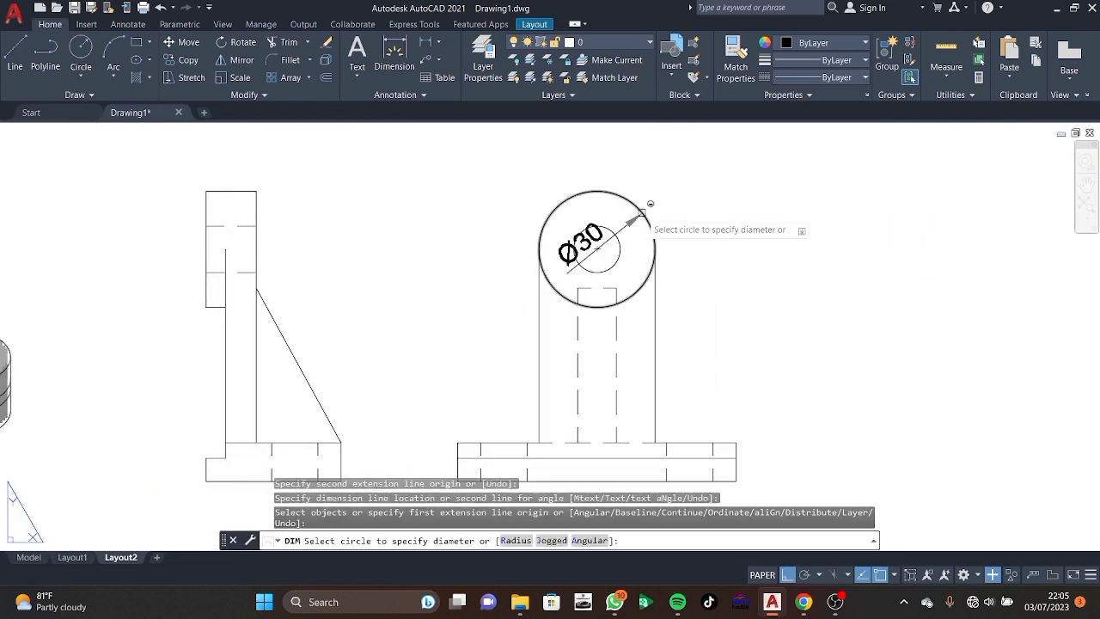
Add Ø30 and Ø12 diameter dimensions to the bracket boss's outer circle and hole.
{"action": "left_click", "coordinate": [641, 212]}
{"action": "left_click", "coordinate": [704, 206]}
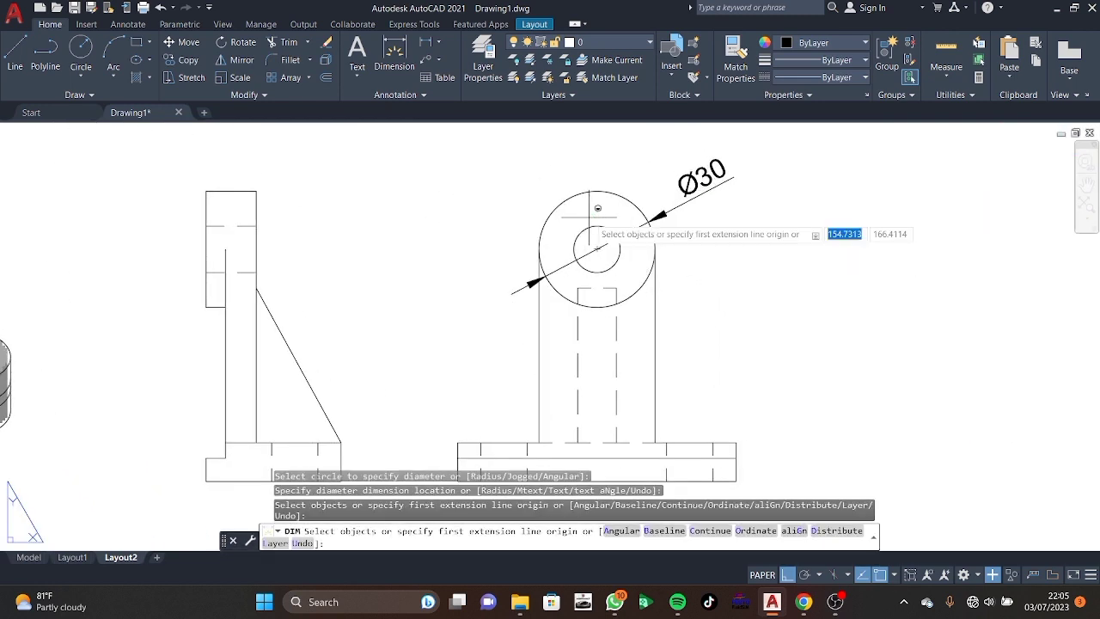
{"action": "left_click", "coordinate": [613, 233]}
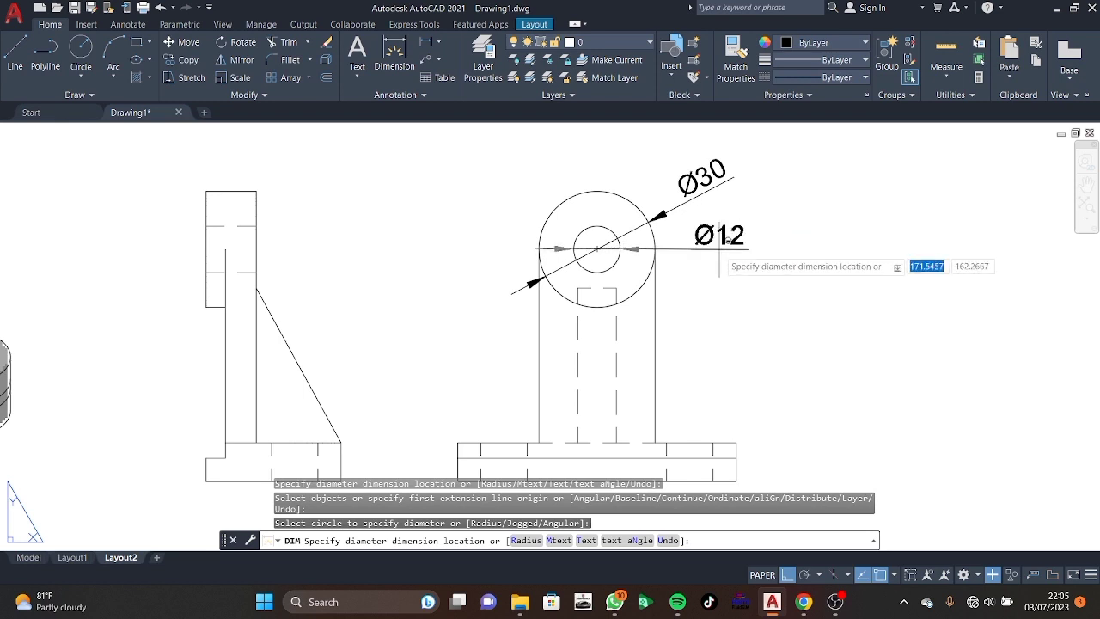
{"action": "left_click", "coordinate": [717, 246]}
Dimension the bracket base with a 72 width below and a 10 thickness on its right.
{"action": "middle_click_drag", "start_coordinate": [713, 236], "coordinate": [733, 151]}
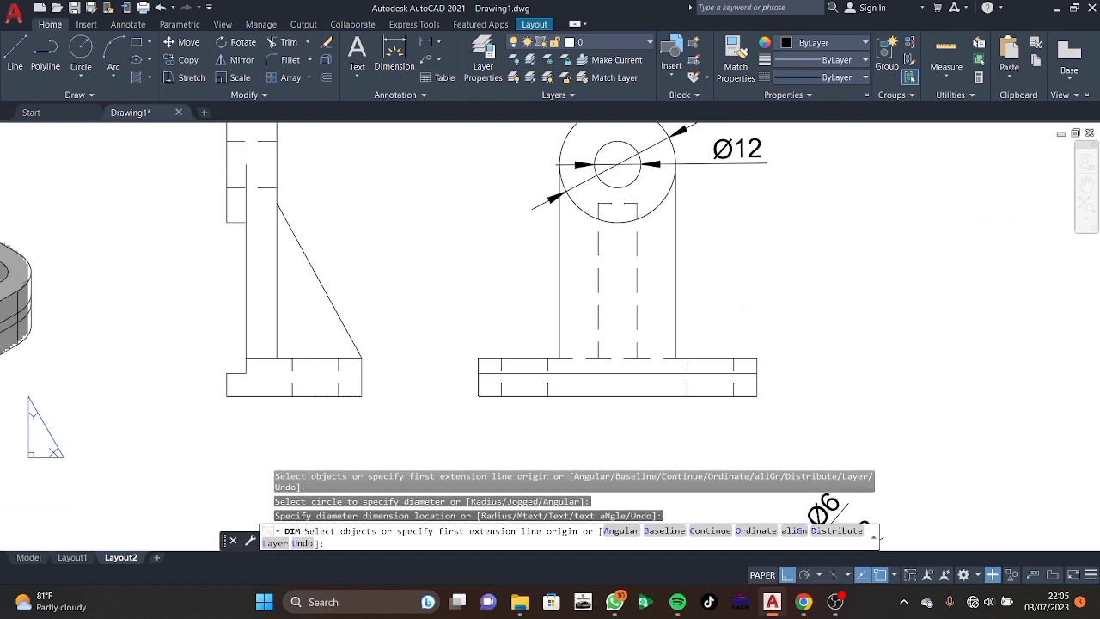
{"action": "left_click", "coordinate": [479, 395]}
{"action": "left_click", "coordinate": [755, 396]}
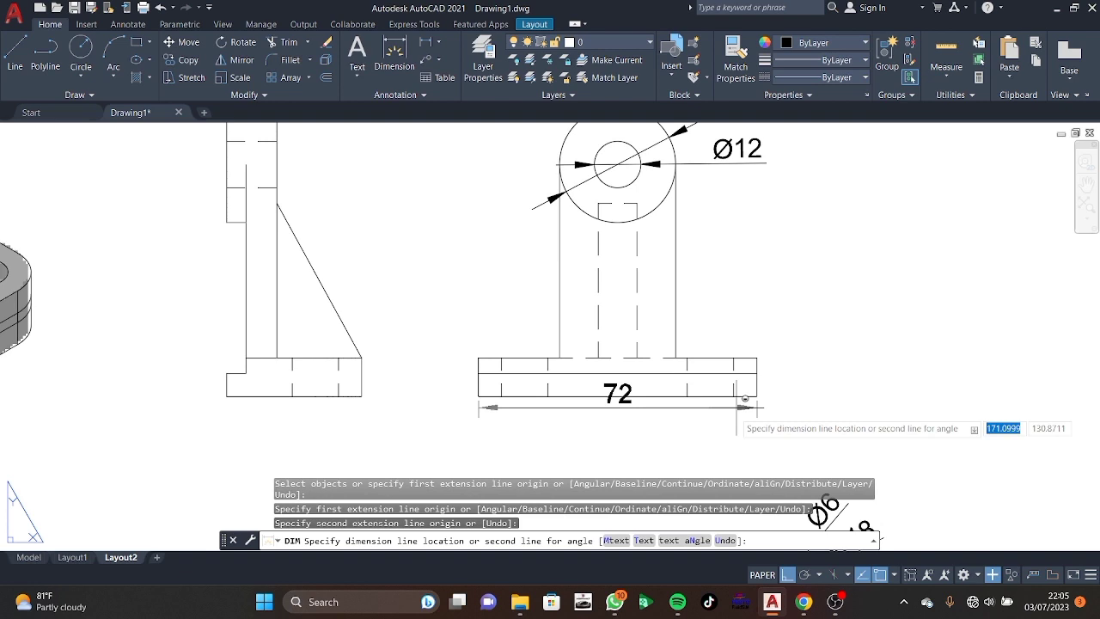
{"action": "left_click", "coordinate": [756, 433]}
{"action": "left_click", "coordinate": [756, 357]}
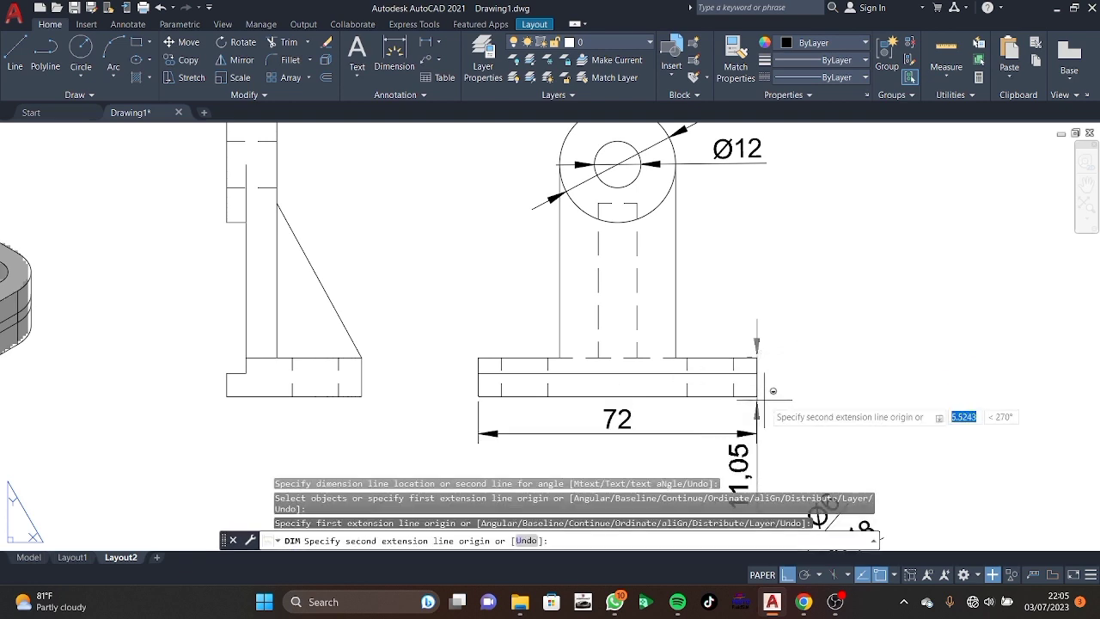
{"action": "left_click", "coordinate": [758, 396]}
{"action": "left_click", "coordinate": [808, 387]}
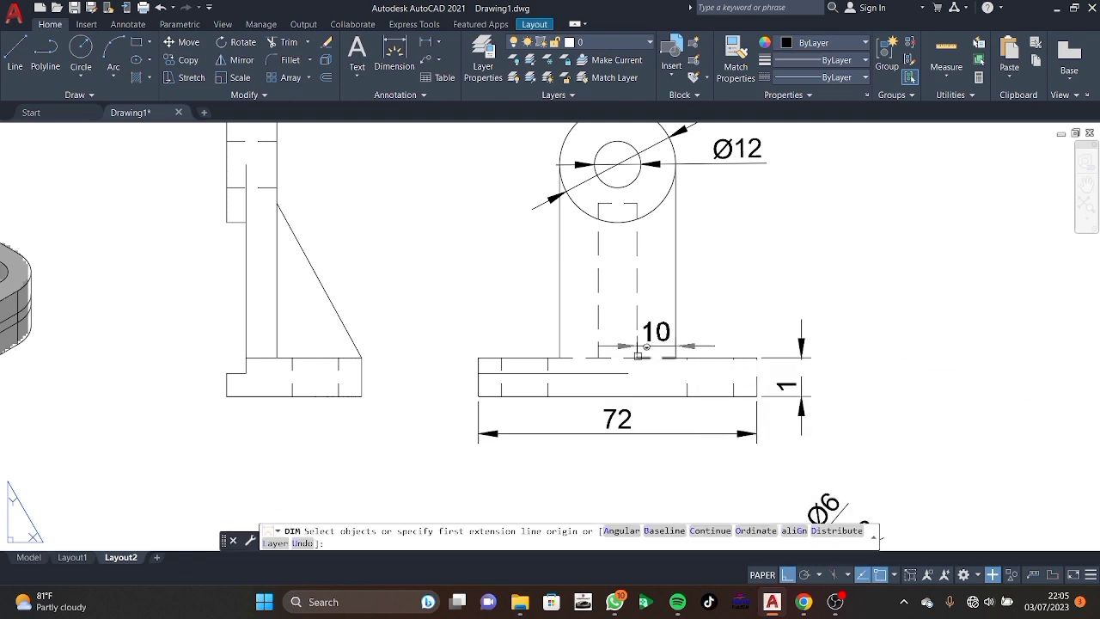
{"action": "middle_click_drag", "start_coordinate": [335, 353], "coordinate": [477, 375]}
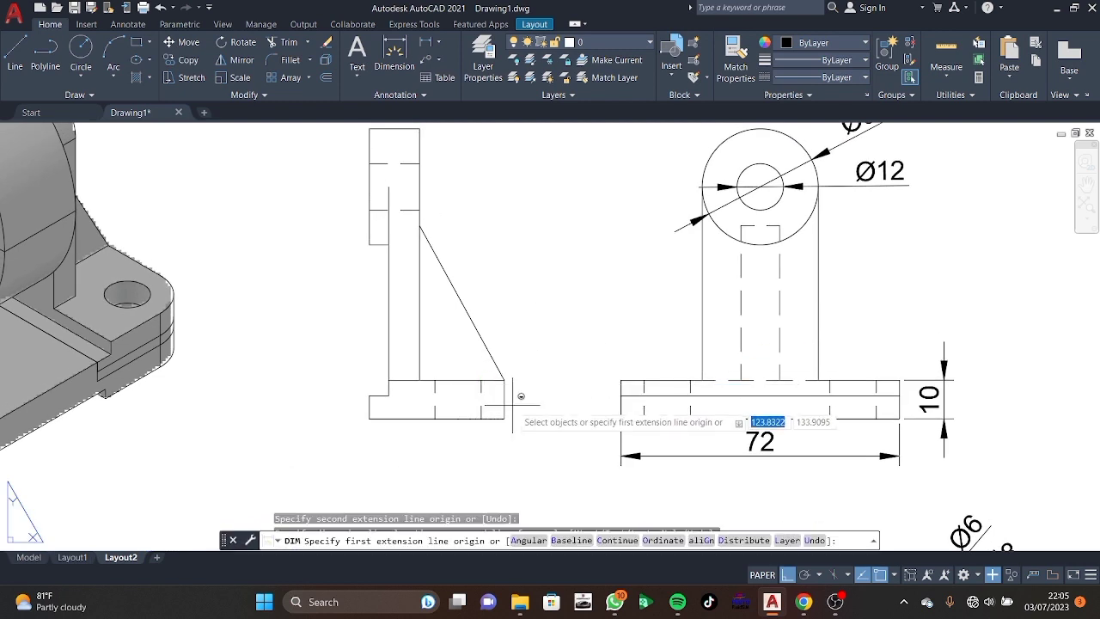
Add the 6 and 4 height dimensions to the left of the side view's base.
{"action": "left_click", "coordinate": [369, 419]}
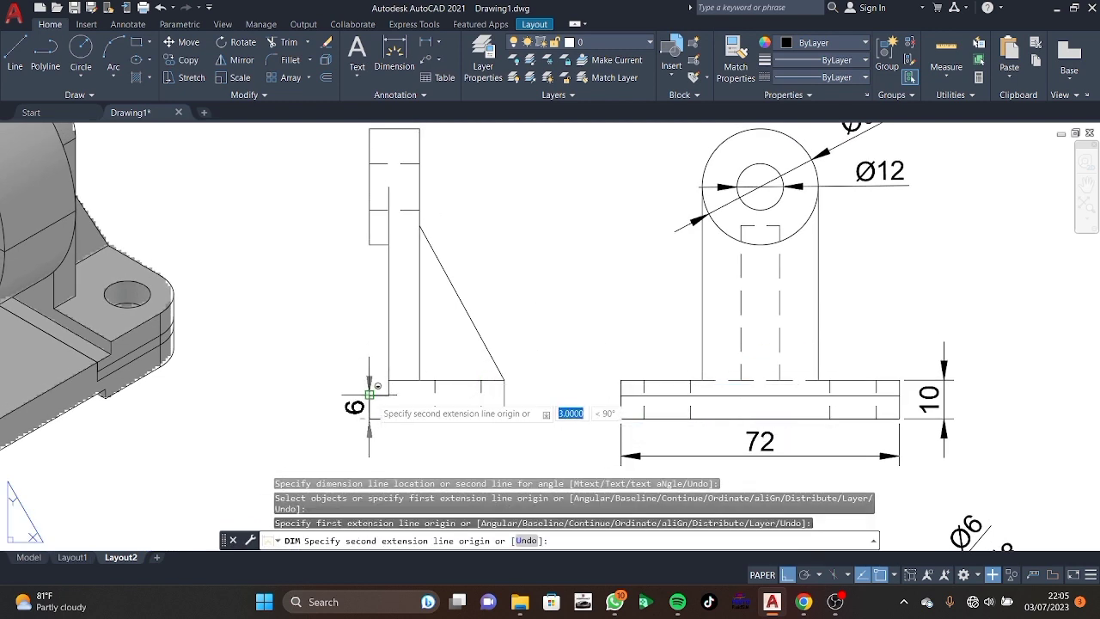
{"action": "left_click", "coordinate": [369, 394]}
{"action": "left_click", "coordinate": [349, 383]}
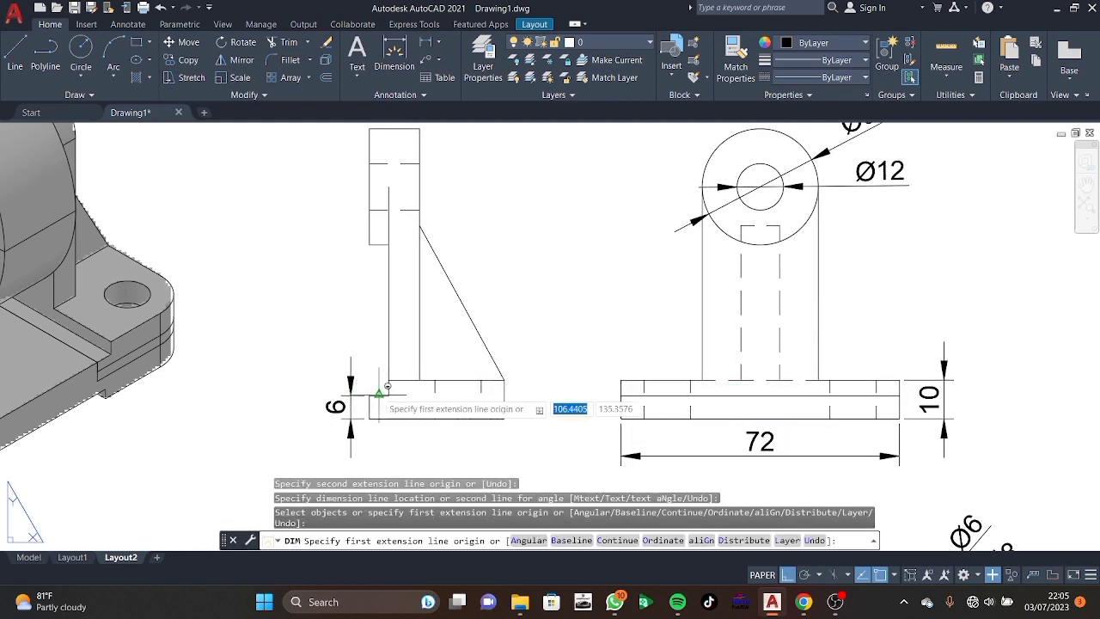
{"action": "left_click", "coordinate": [388, 379]}
{"action": "left_click", "coordinate": [388, 379]}
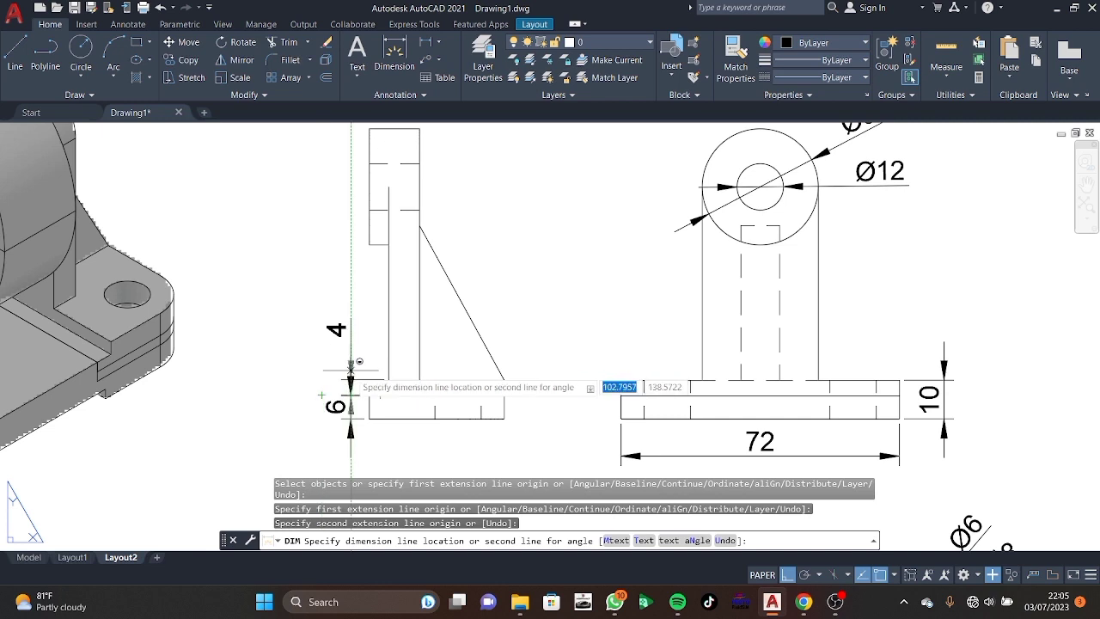
{"action": "left_click", "coordinate": [350, 365]}
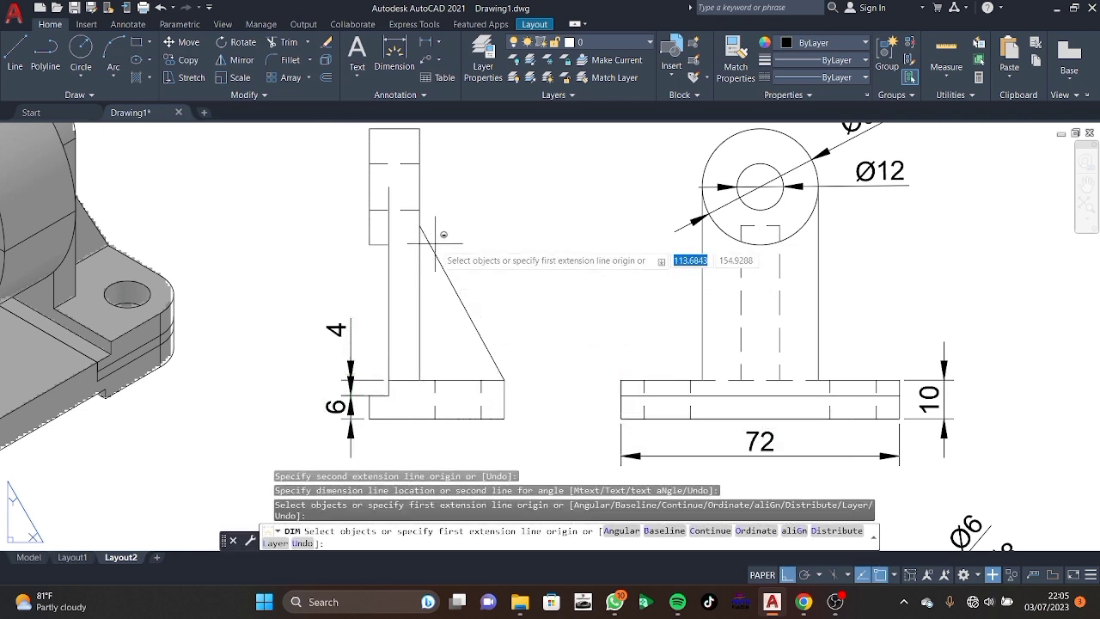
Dimension the side view upright with a 13 width above and a 15 height on its left.
{"action": "middle_click_drag", "start_coordinate": [418, 208], "coordinate": [463, 291]}
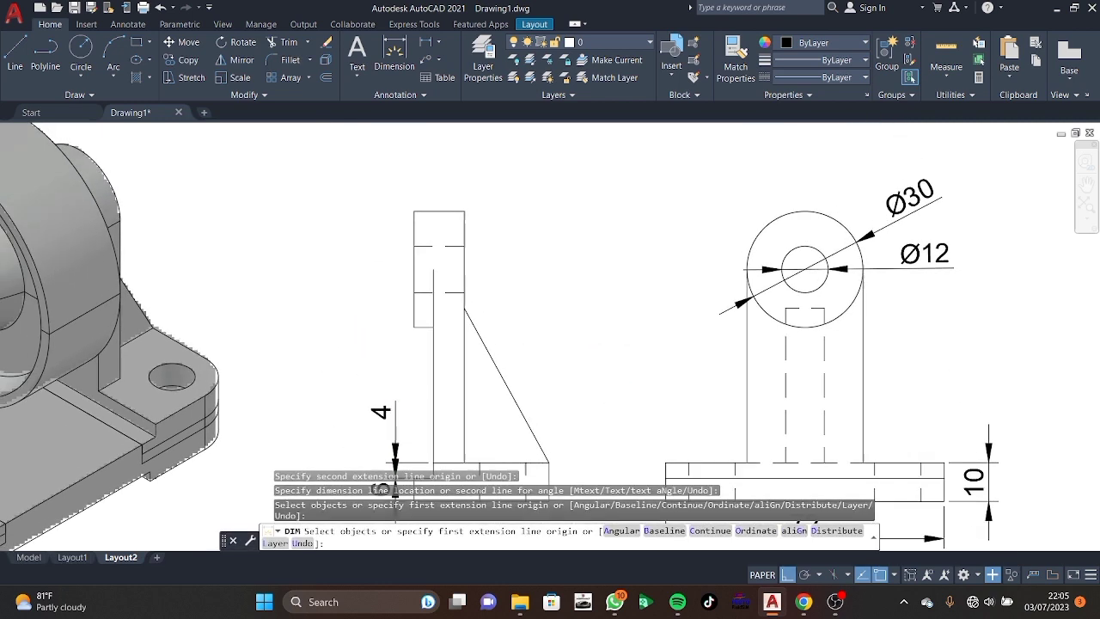
{"action": "left_click", "coordinate": [413, 211]}
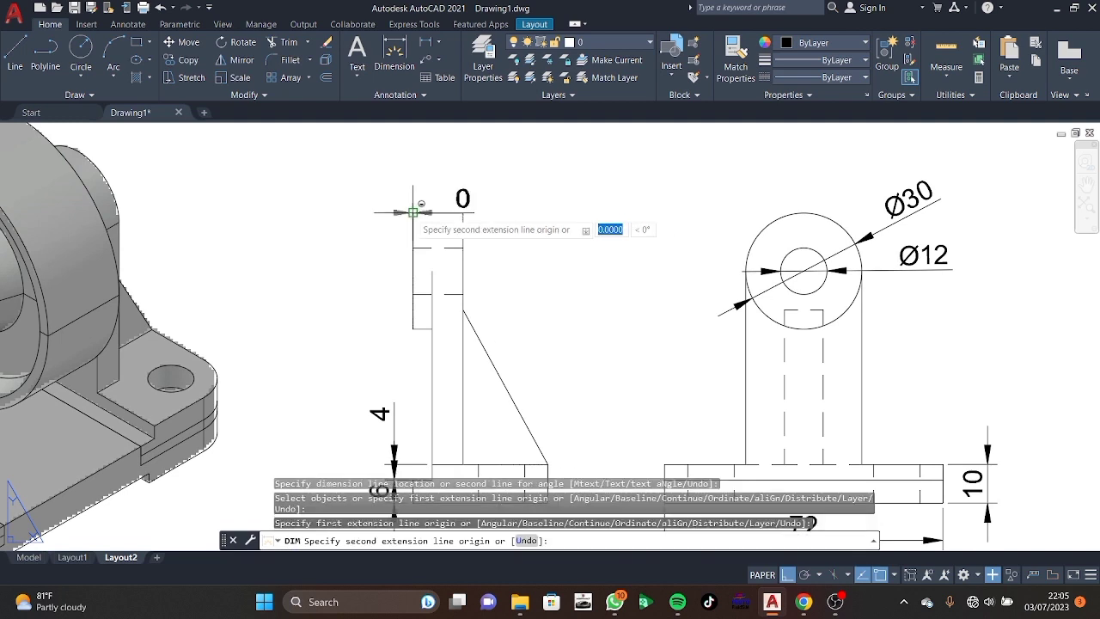
{"action": "left_click", "coordinate": [462, 211]}
{"action": "left_click", "coordinate": [465, 172]}
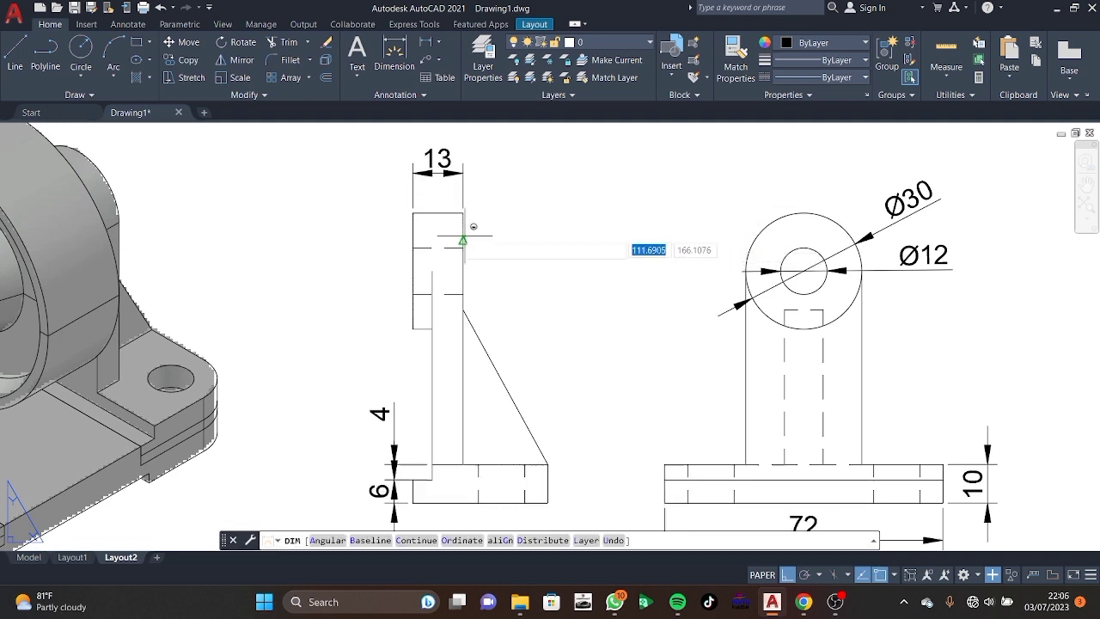
{"action": "left_click", "coordinate": [413, 211]}
{"action": "left_click", "coordinate": [414, 316]}
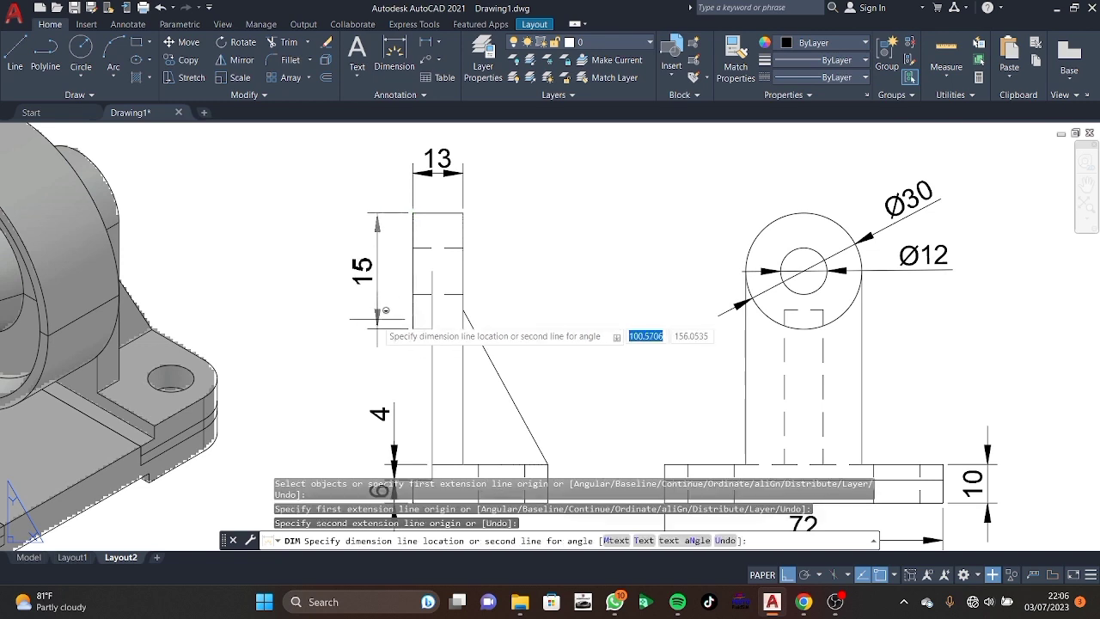
{"action": "left_click", "coordinate": [375, 318]}
{"action": "middle_click_drag", "start_coordinate": [792, 487], "coordinate": [708, 398]}
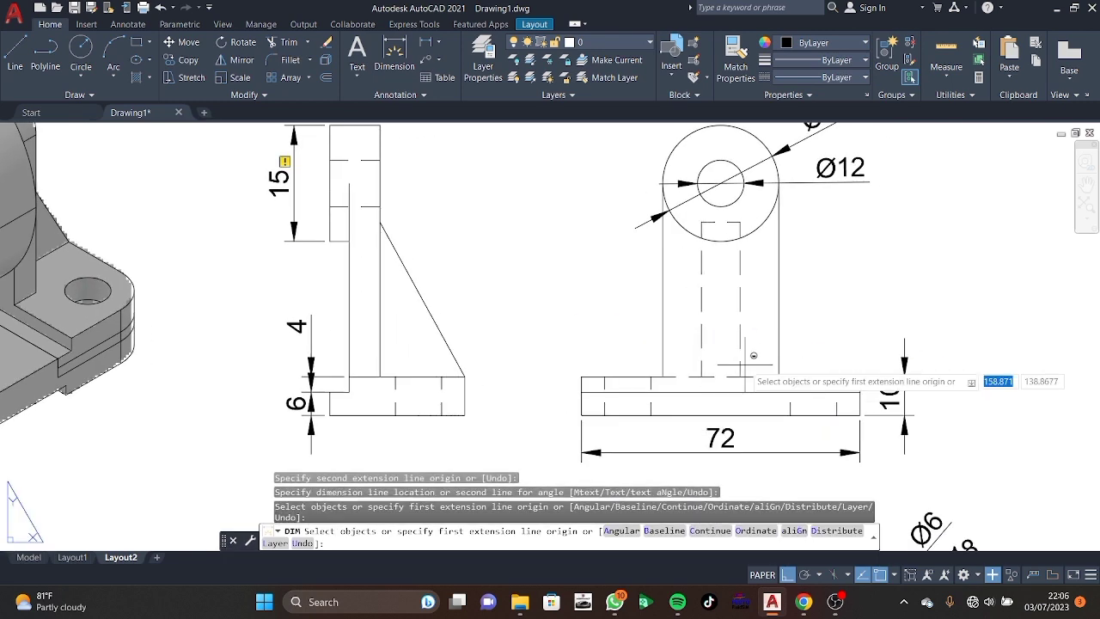
Add the 40 upright height dimension from the hidden line's top down to the base.
{"action": "key", "text": "Return"}
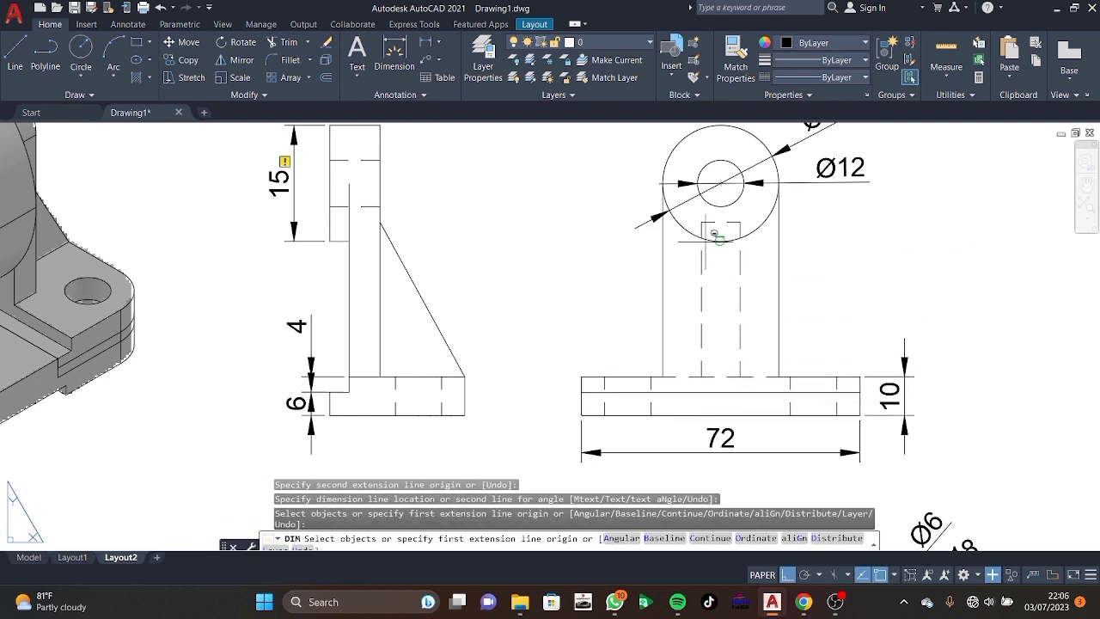
{"action": "left_click", "coordinate": [701, 221]}
{"action": "left_click", "coordinate": [701, 376]}
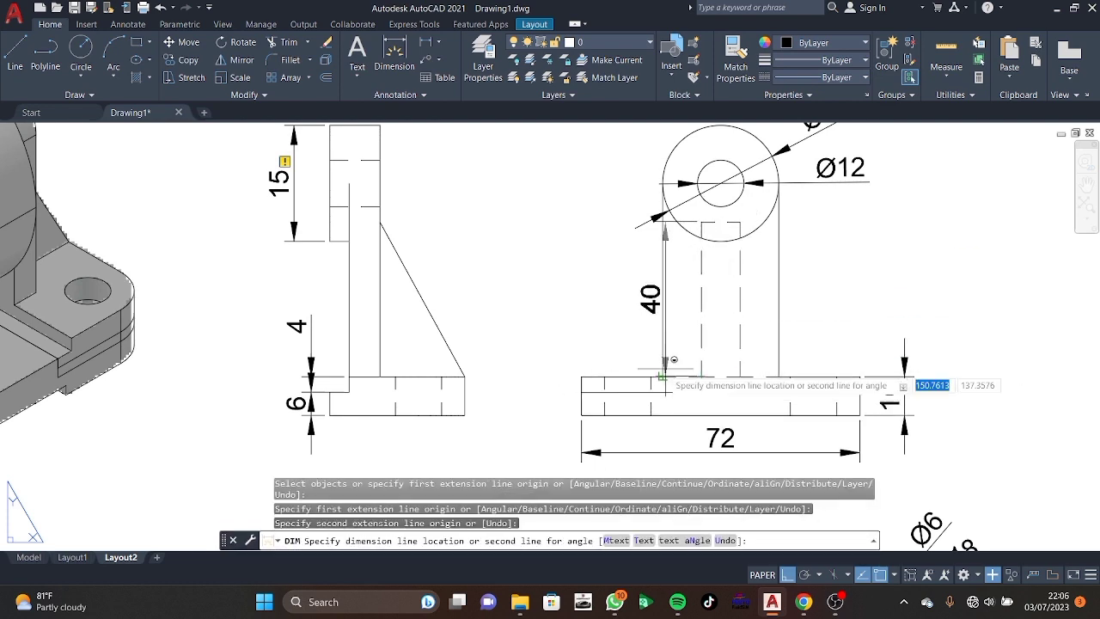
{"action": "left_click", "coordinate": [542, 359]}
Add the 54 dimension from the hole centre down to the base, left of the 40.
{"action": "left_click", "coordinate": [725, 169]}
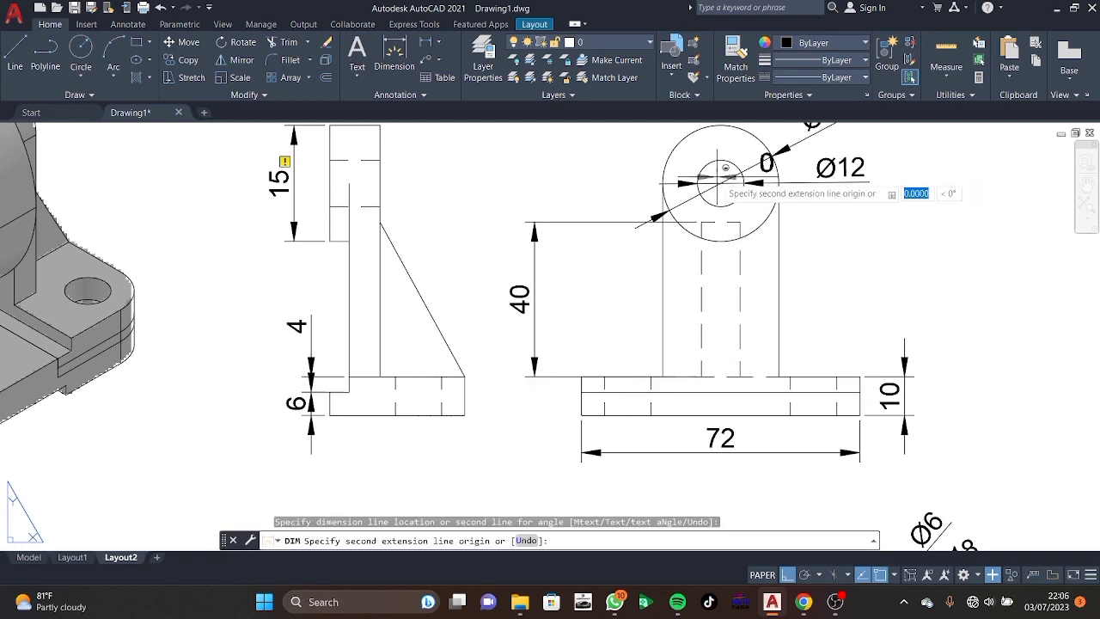
{"action": "key", "text": "Escape"}
{"action": "left_click", "coordinate": [394, 56]}
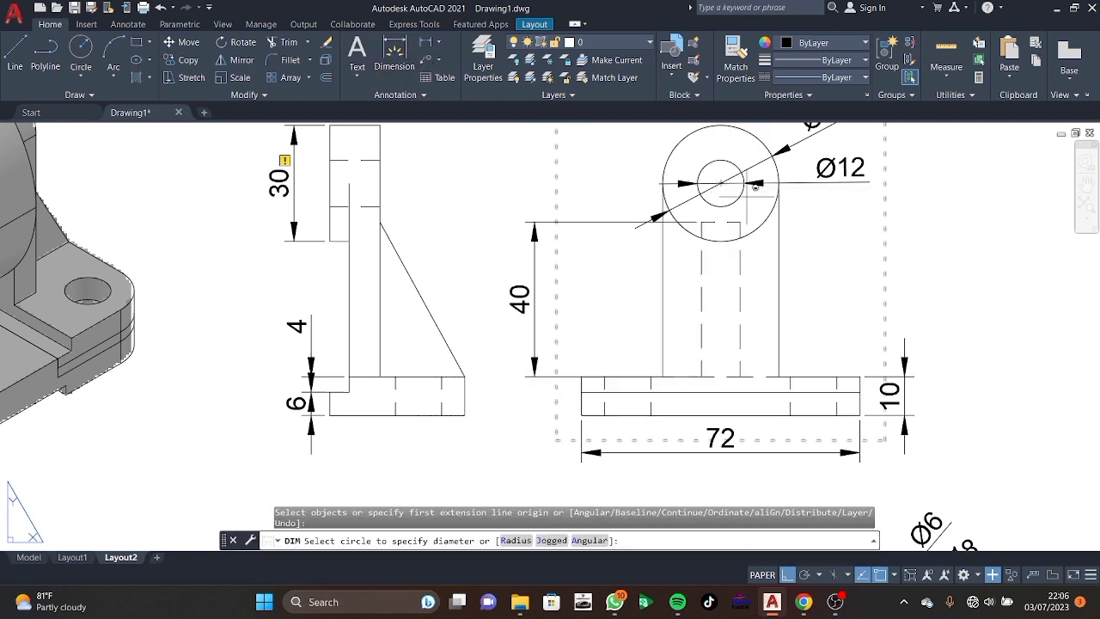
{"action": "left_click", "coordinate": [720, 183]}
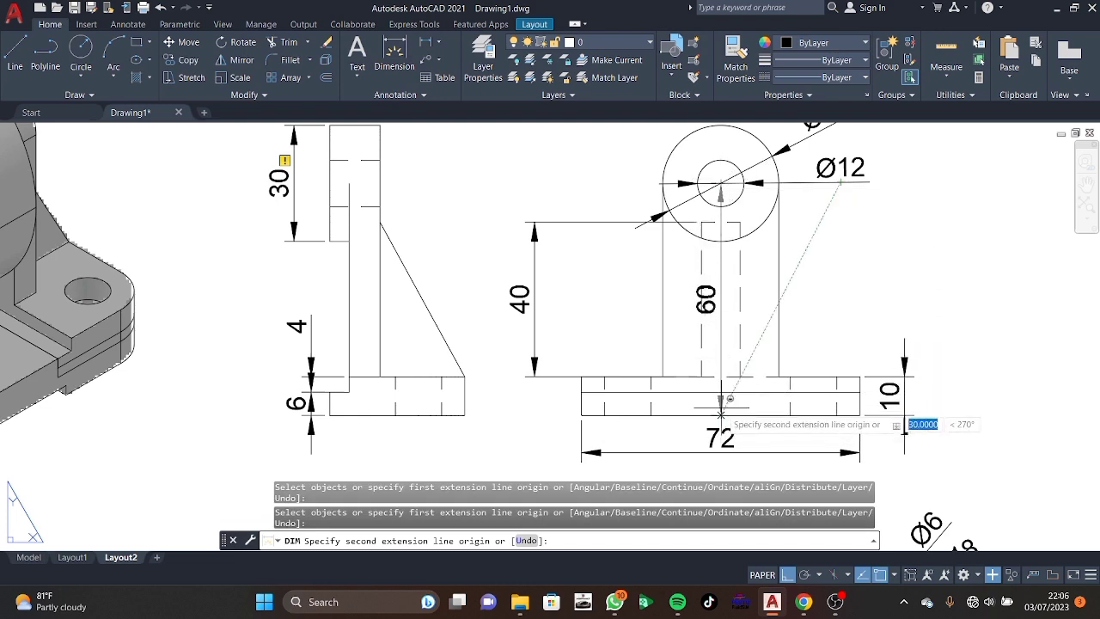
{"action": "left_click", "coordinate": [719, 388]}
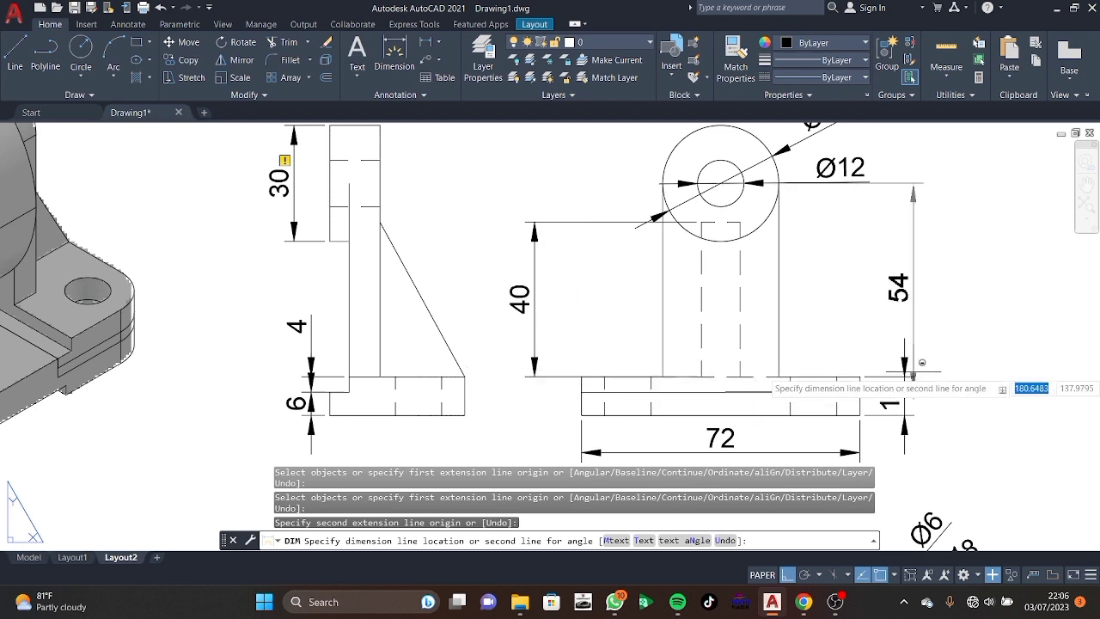
{"action": "left_click", "coordinate": [498, 378]}
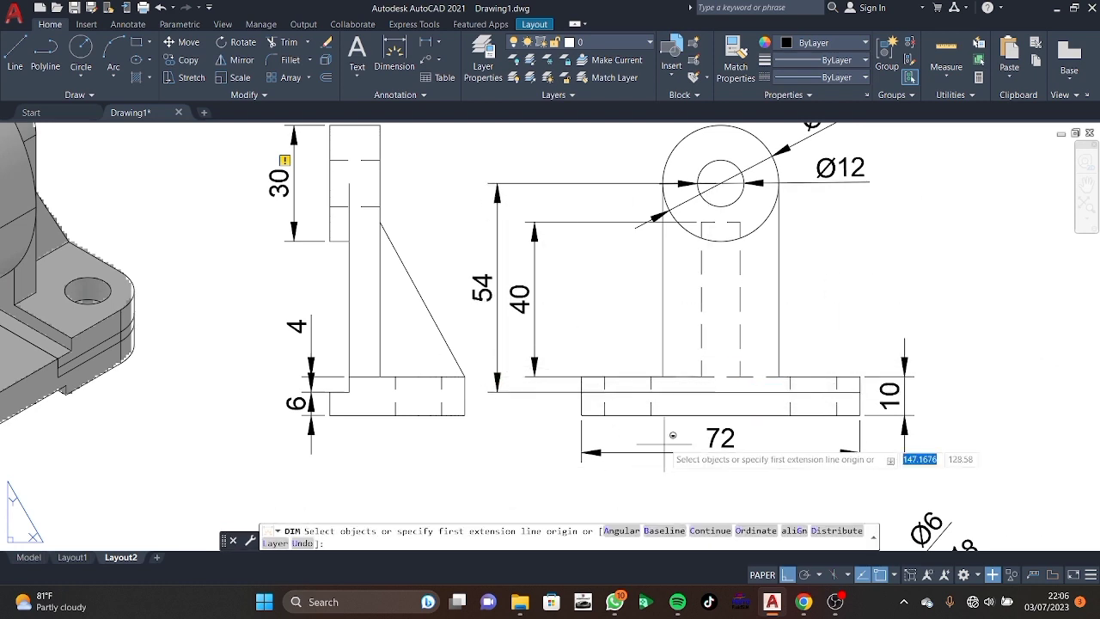
{"action": "scroll", "coordinate": [653, 344], "scroll_direction": "down", "scroll_amount": 1}
{"action": "scroll", "coordinate": [636, 325], "scroll_direction": "down", "scroll_amount": 1}
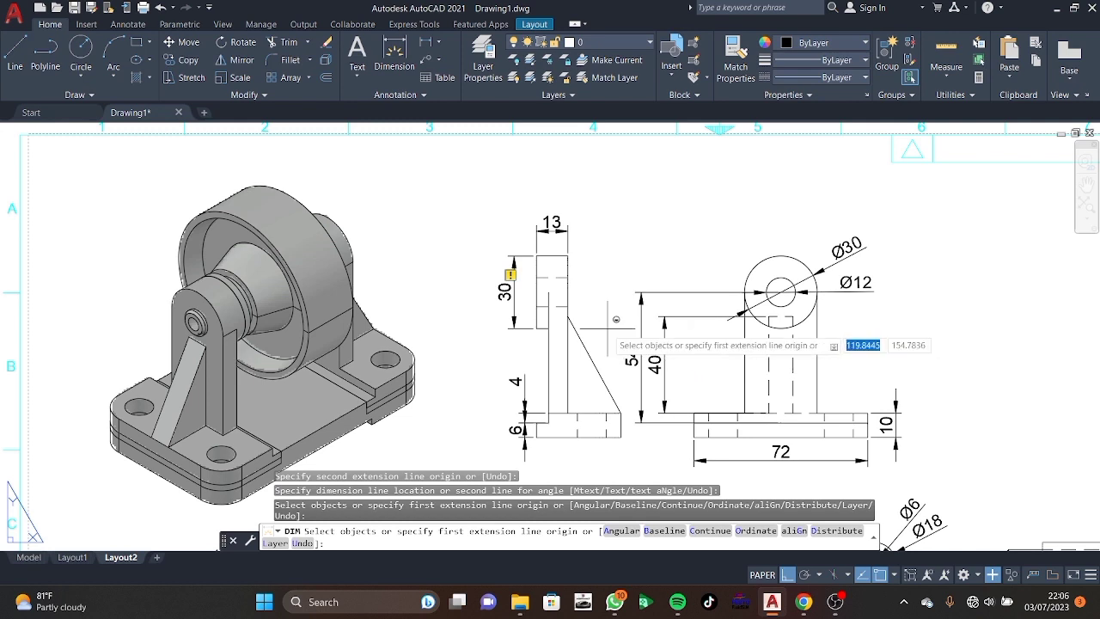
End dimensioning and zoom out to review the full Layout2 sheet.
{"action": "middle_click_drag", "start_coordinate": [626, 316], "coordinate": [566, 311]}
{"action": "key", "text": "Escape"}
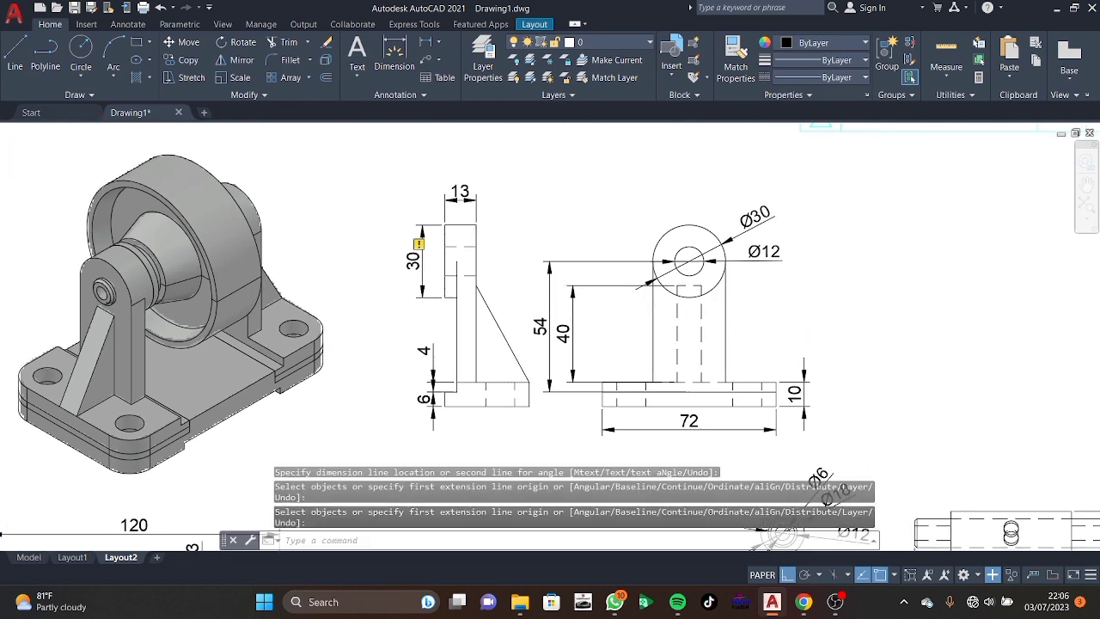
{"action": "scroll", "coordinate": [773, 284], "scroll_direction": "down", "scroll_amount": 3}
{"action": "scroll", "coordinate": [817, 256], "scroll_direction": "up", "scroll_amount": 2}
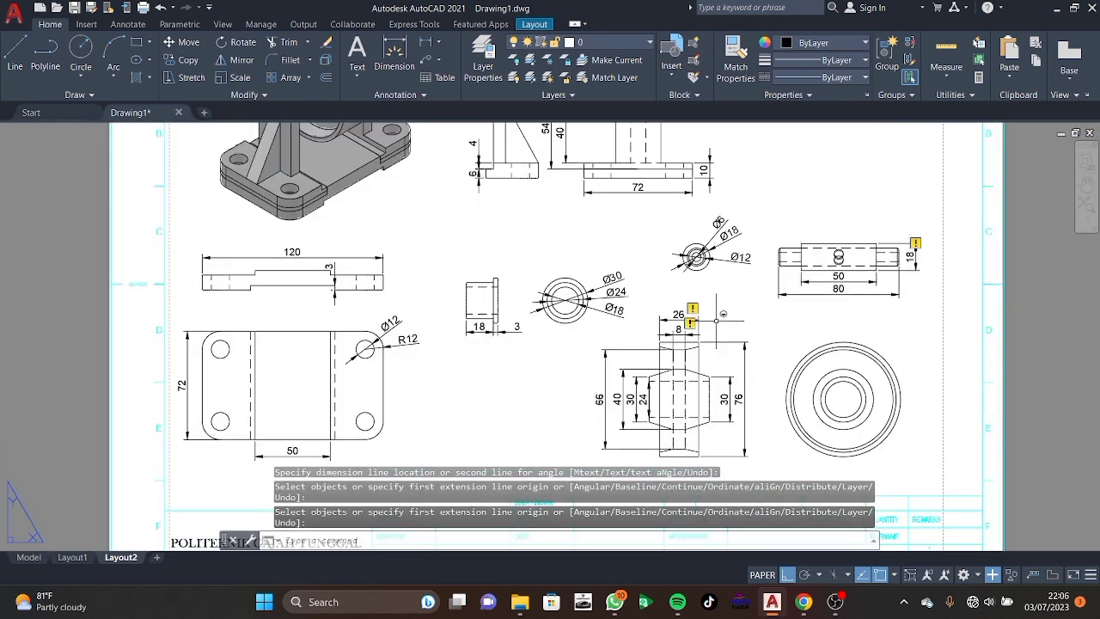
{"action": "scroll", "coordinate": [716, 318], "scroll_direction": "down", "scroll_amount": 2}
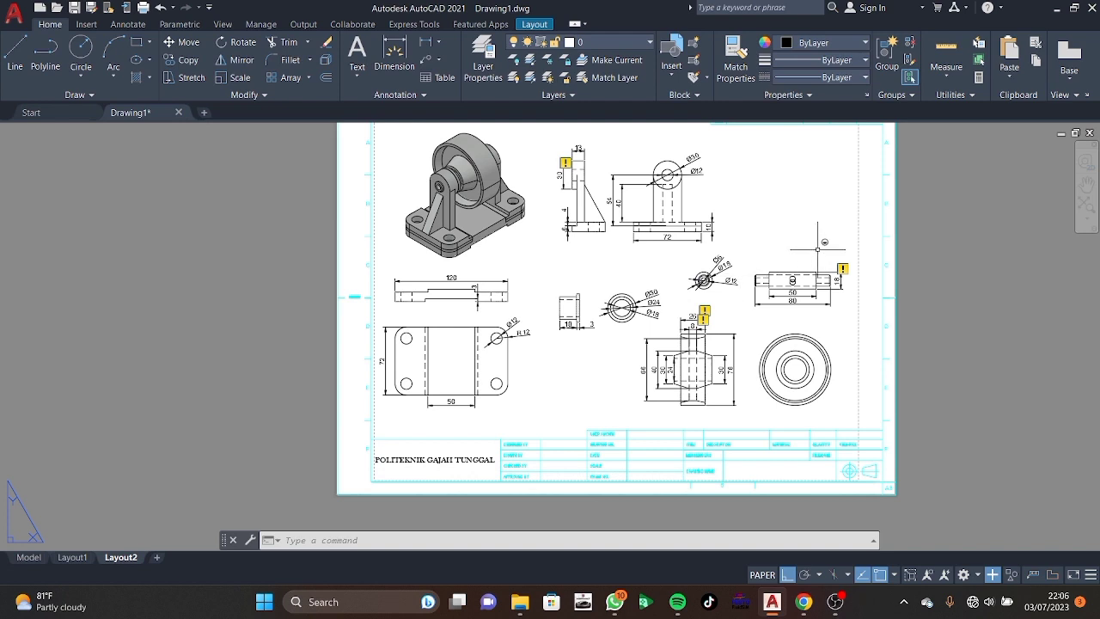
Clear the stray window selection and bring the OBS recording window to the front.
{"action": "scroll", "coordinate": [813, 228], "scroll_direction": "down", "scroll_amount": 2}
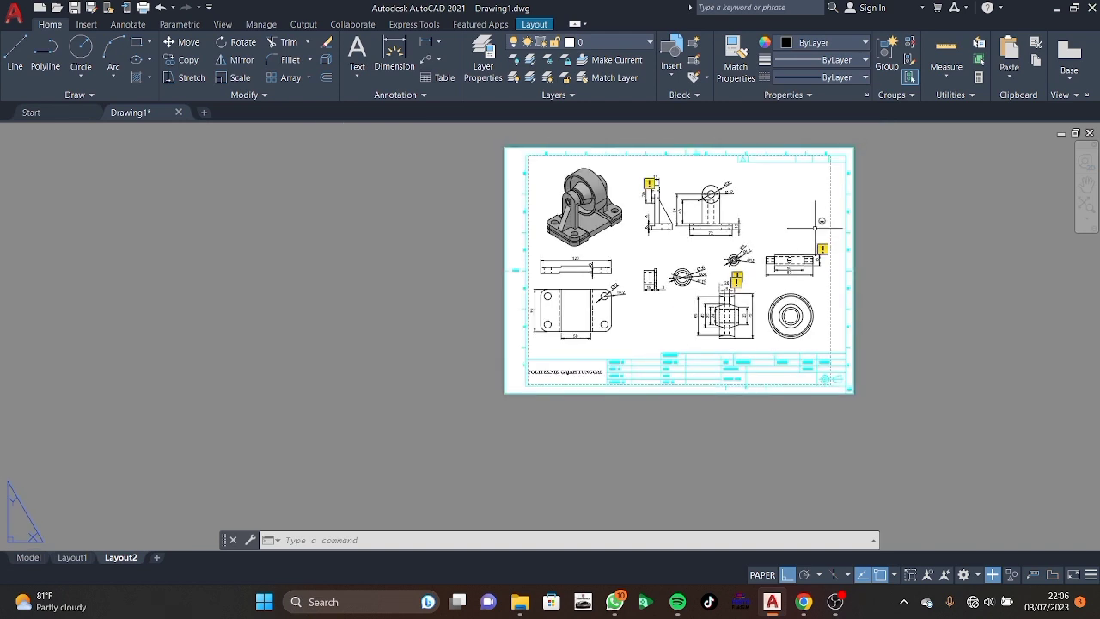
{"action": "scroll", "coordinate": [812, 227], "scroll_direction": "up", "scroll_amount": 2}
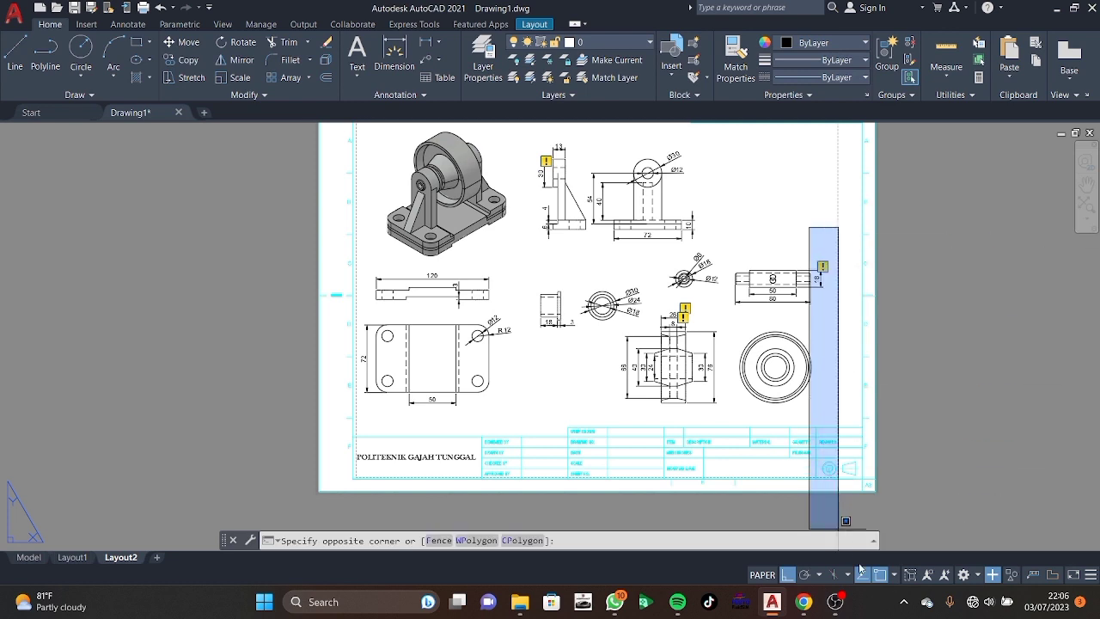
{"action": "key", "text": "Escape"}
{"action": "left_click", "coordinate": [837, 606]}
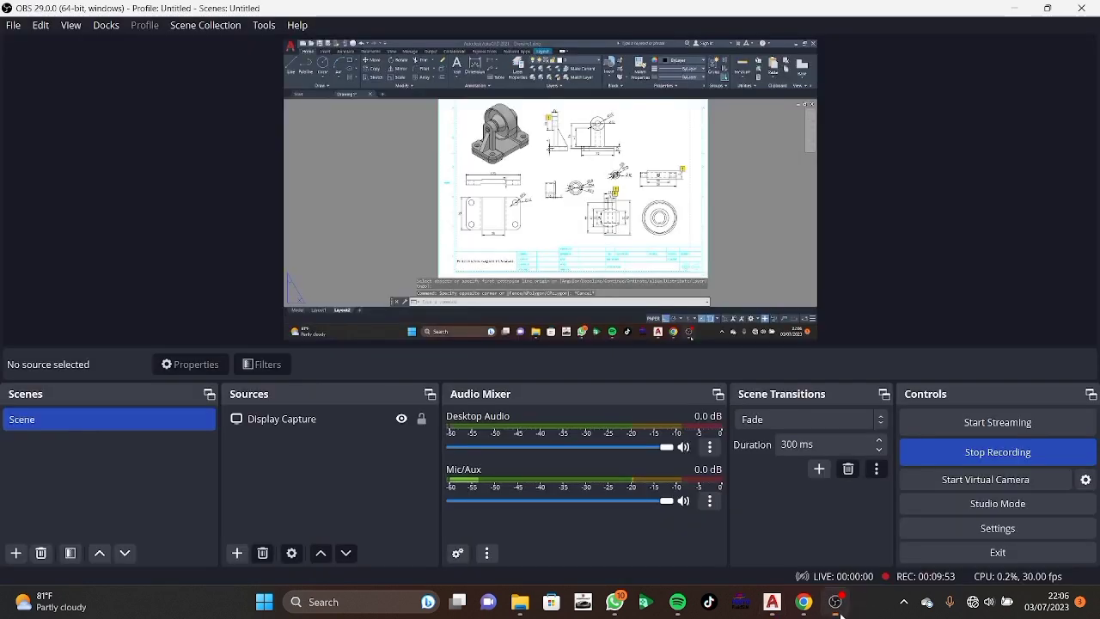